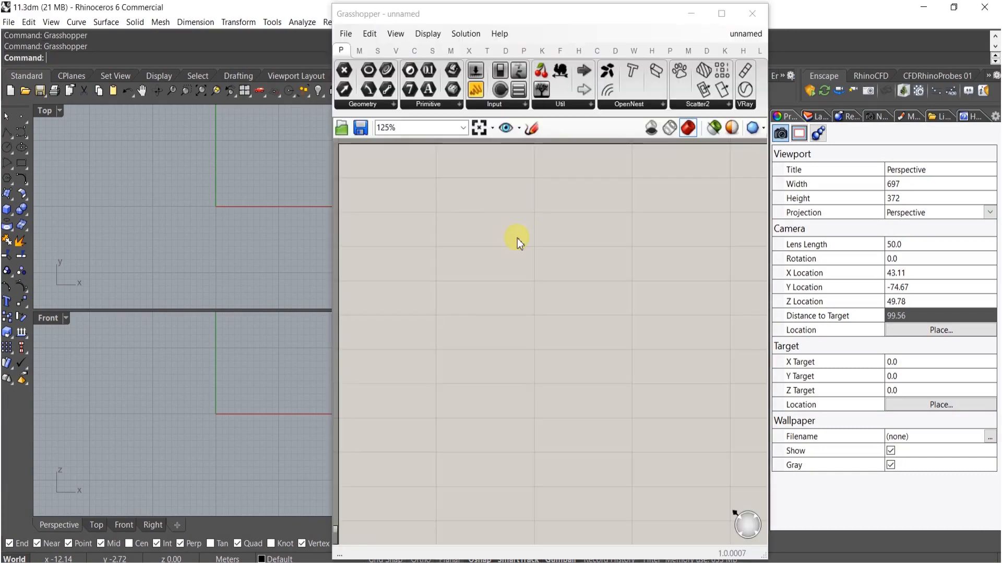
- Move the Grasshopper window aside and maximize the Perspective viewport
left_click(264, 167)
left_click_drag(431, 20, 646, 18)
double_click(427, 112)
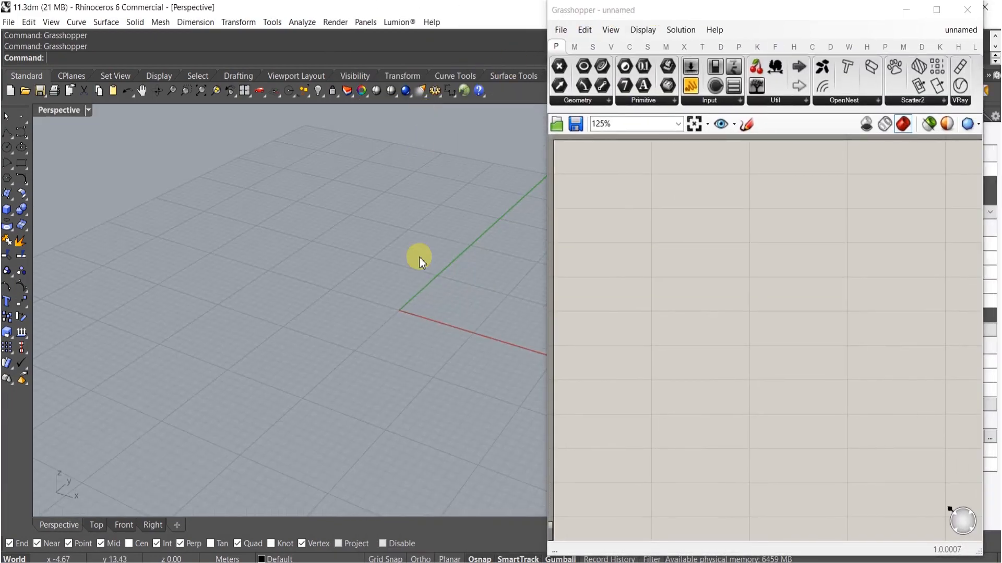
- Add a Circle component to the Grasshopper canvas
double_click(684, 346)
type("circl")
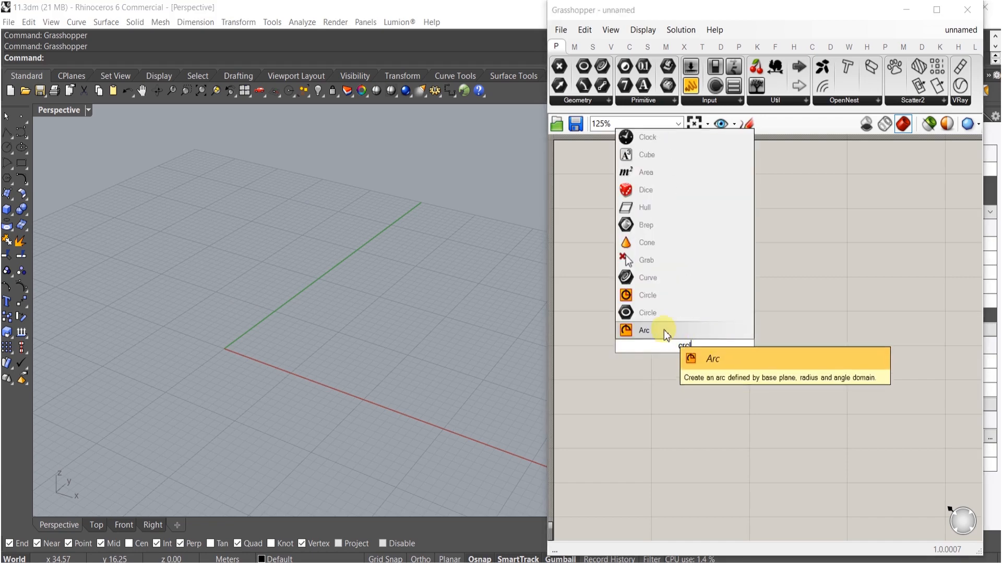
left_click(671, 294)
left_click_drag(683, 344, 706, 336)
- Add a number slider set to 15 and connect it to the Circle's radius input
double_click(627, 362)
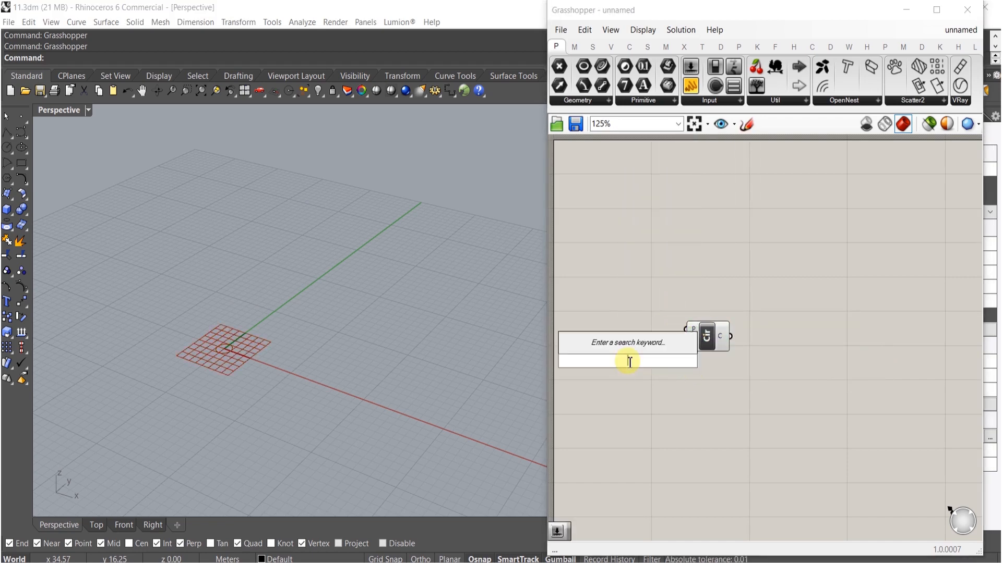
type("15")
key("Return")
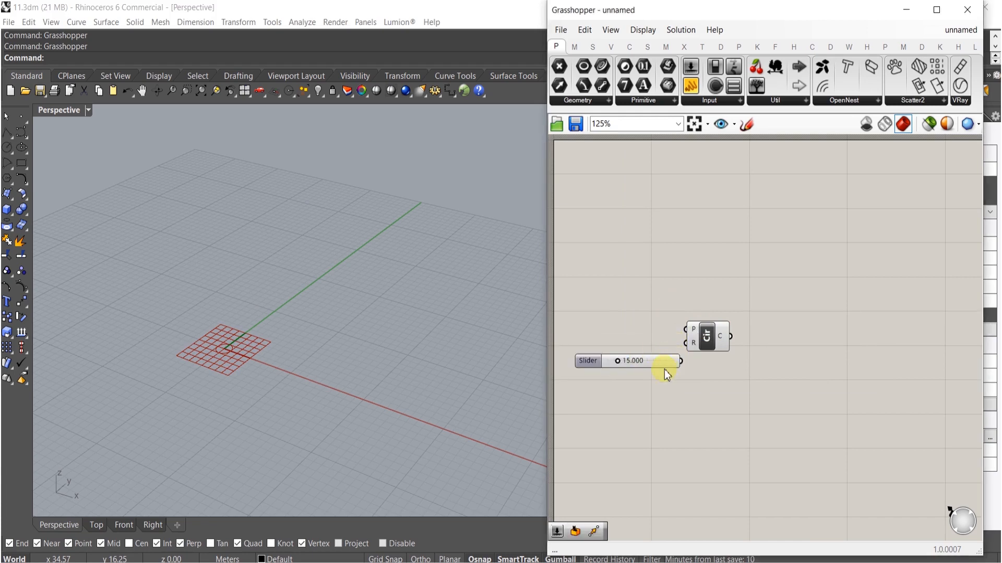
mouse_move(688, 348)
left_mouse_down()
mouse_move(669, 346)
mouse_move(700, 343)
left_mouse_up()
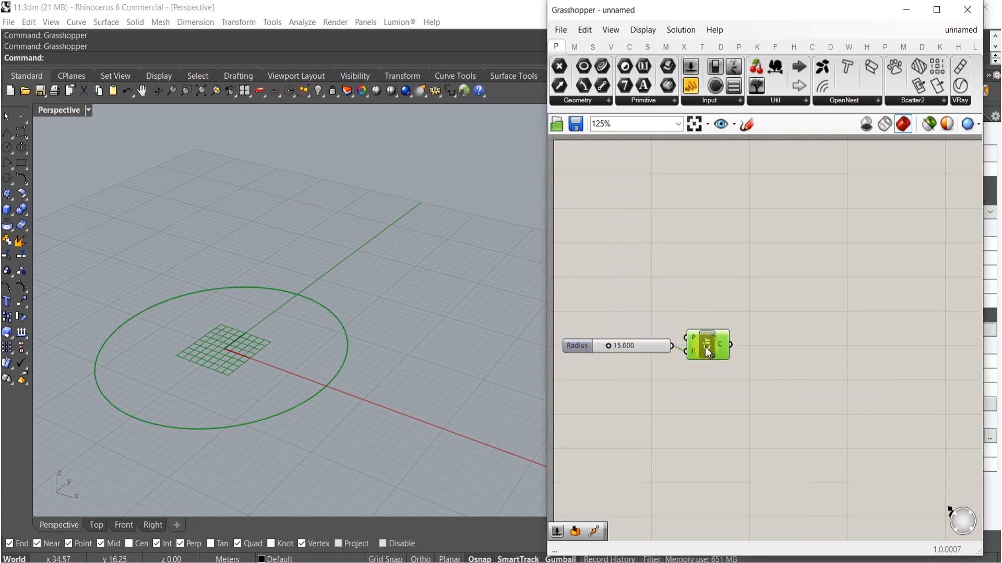
- Duplicate the radius slider and Circle component, and set the copy's radius slider to 25.023
left_click(738, 270)
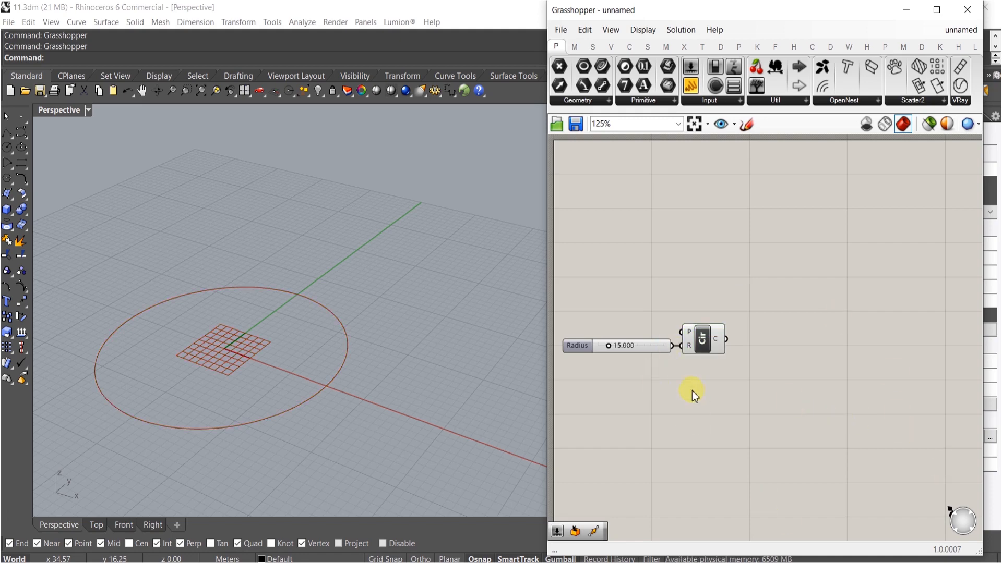
right_click_drag(692, 390, 727, 387)
left_click_drag(748, 387, 677, 310)
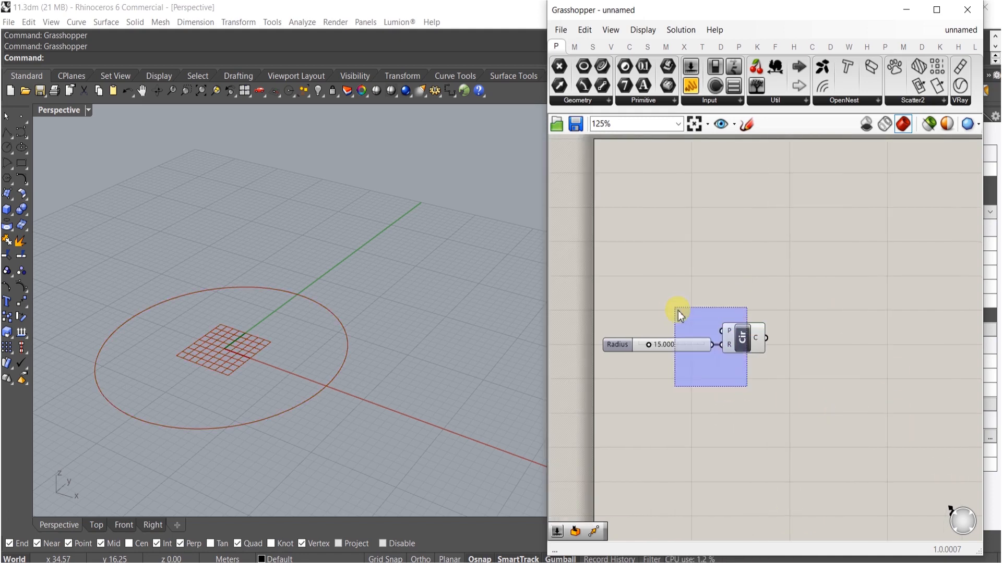
right_click_drag(750, 419, 749, 353)
left_click_drag(742, 285, 743, 329, "alt")
left_click(691, 355)
scroll(673, 344, "up", 4)
left_click_drag(631, 304, 642, 305)
right_click_drag(357, 346, 396, 400)
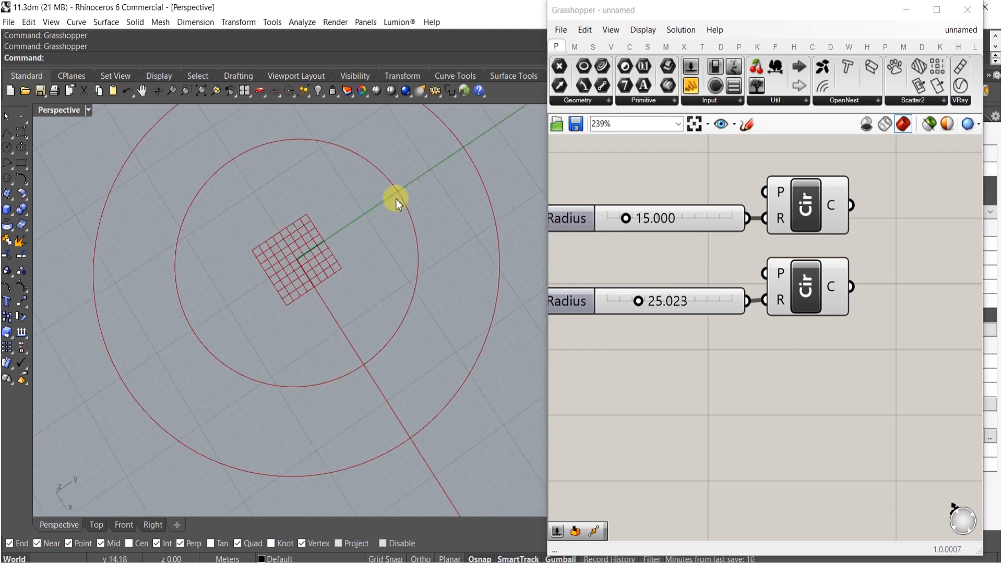
- Reposition both Circle components on the canvas
right_click_drag(764, 370, 664, 385)
right_click_drag(733, 356, 720, 384)
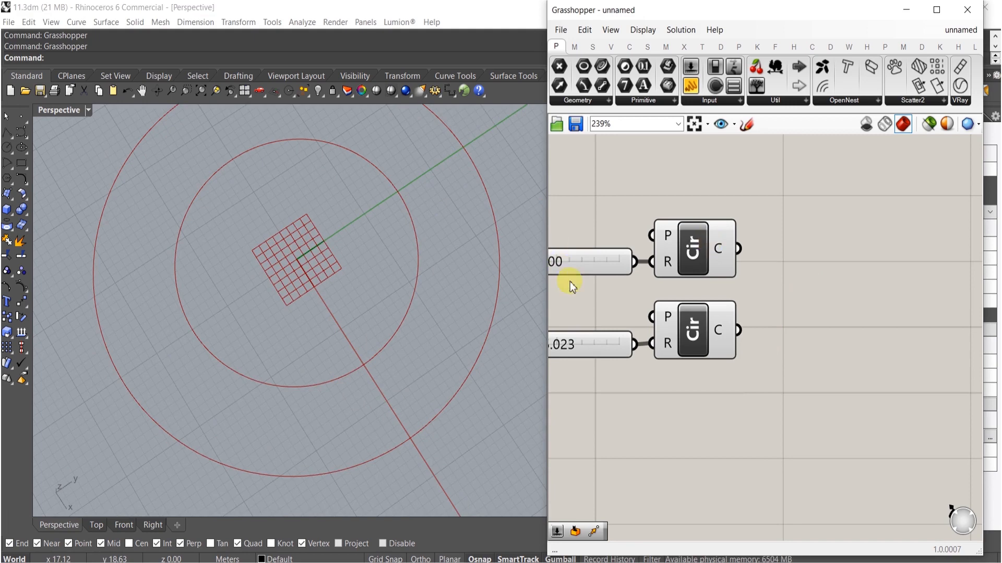
right_click_drag(683, 289, 753, 298)
left_click_drag(741, 387, 675, 169)
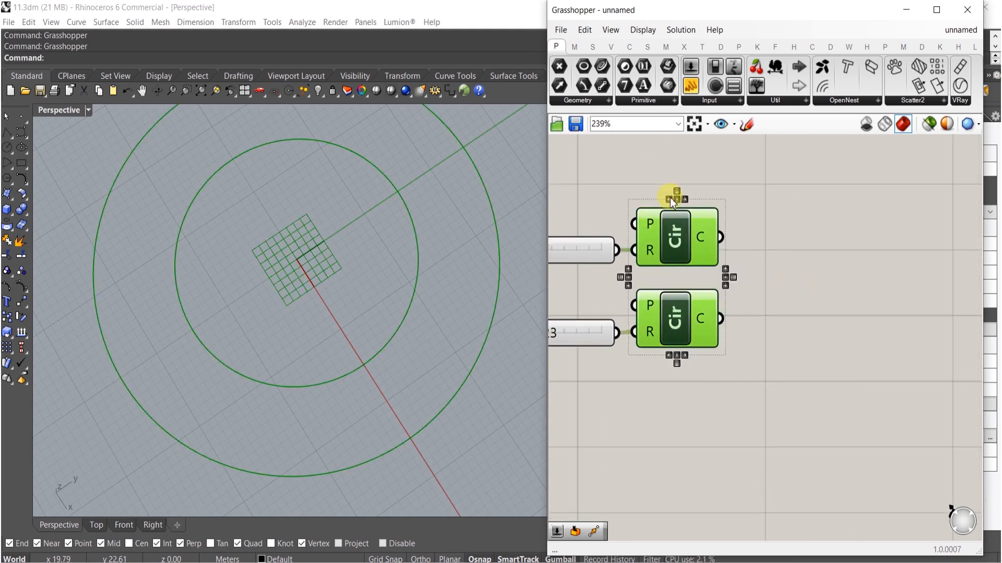
right_click_drag(741, 217, 677, 238)
left_click(737, 258)
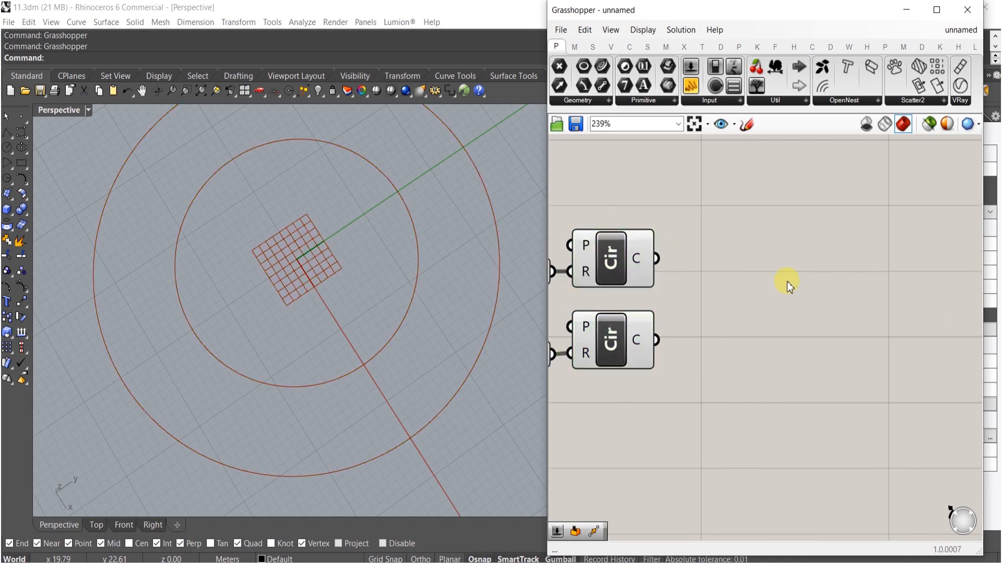
- Add a Rotate component and an Area component to the canvas
double_click(763, 263)
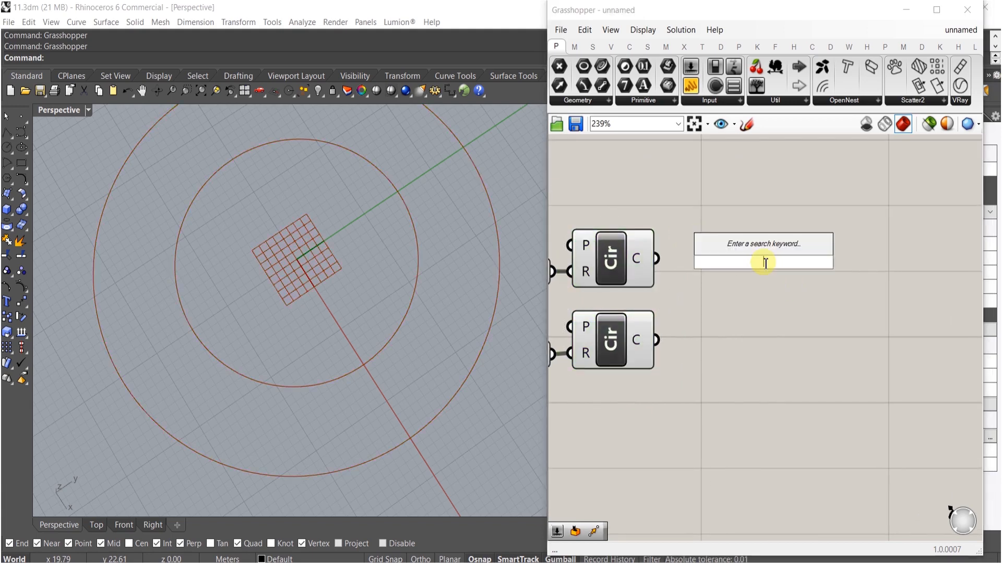
type("rot")
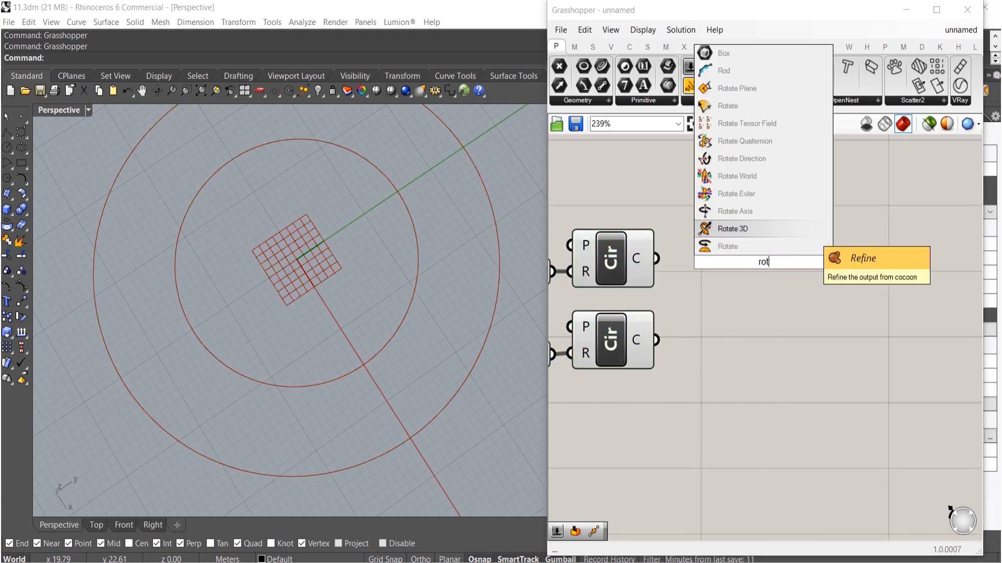
left_click(765, 245)
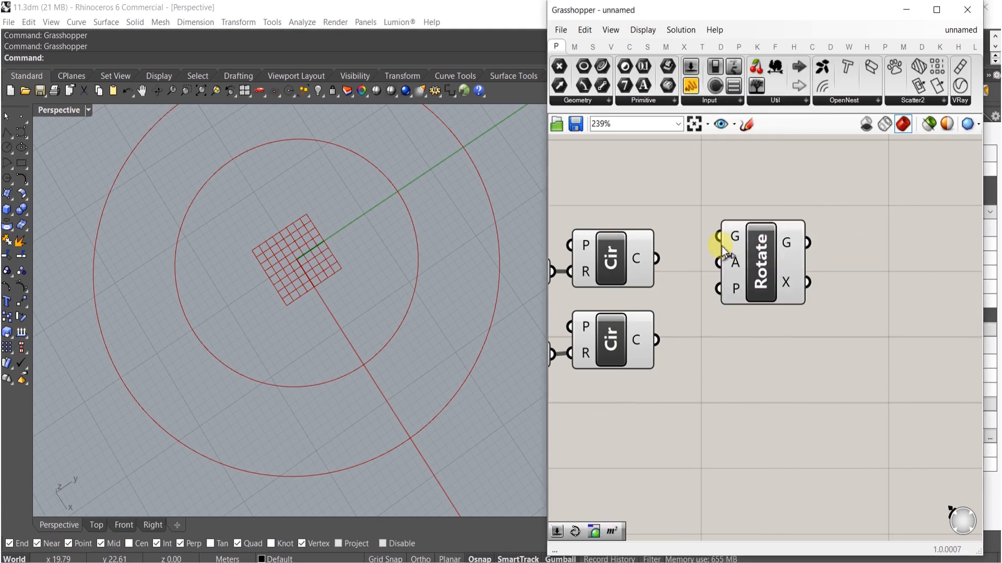
double_click(686, 171)
type("area")
left_click(673, 158)
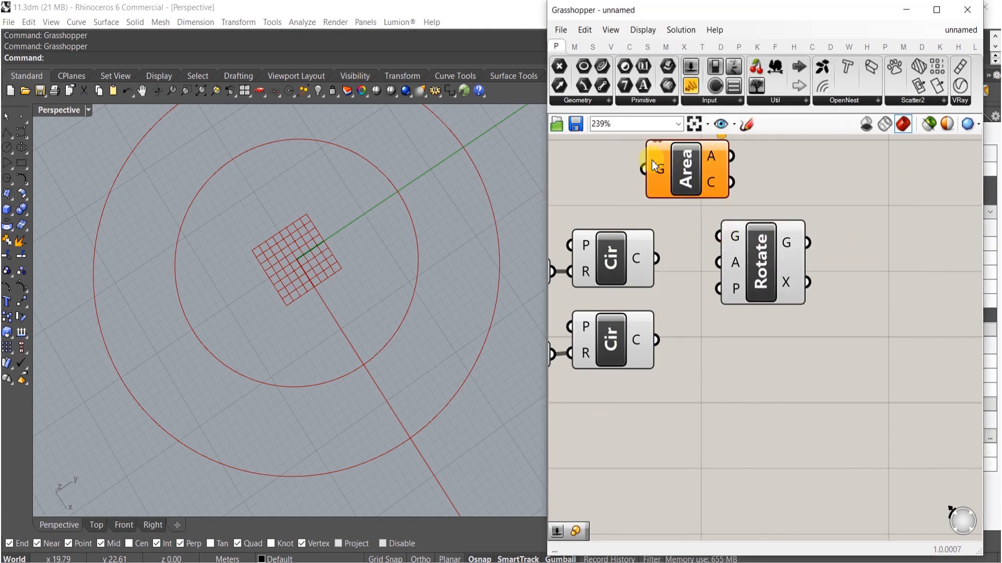
- Wire the inner circle into the Area and Rotate geometry inputs, and the Area centroid into the Rotate plane
left_click_drag(643, 168, 658, 258)
left_click_drag(730, 182, 835, 186)
left_click(772, 245)
right_click_drag(792, 216, 788, 230)
left_click_drag(805, 157, 654, 272)
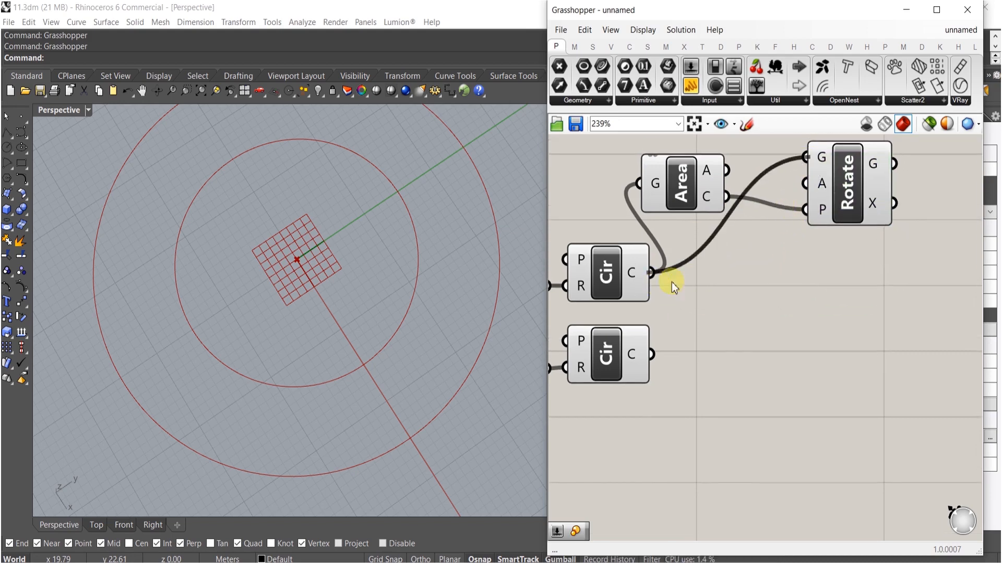
- Add a number slider set to 200
double_click(741, 257)
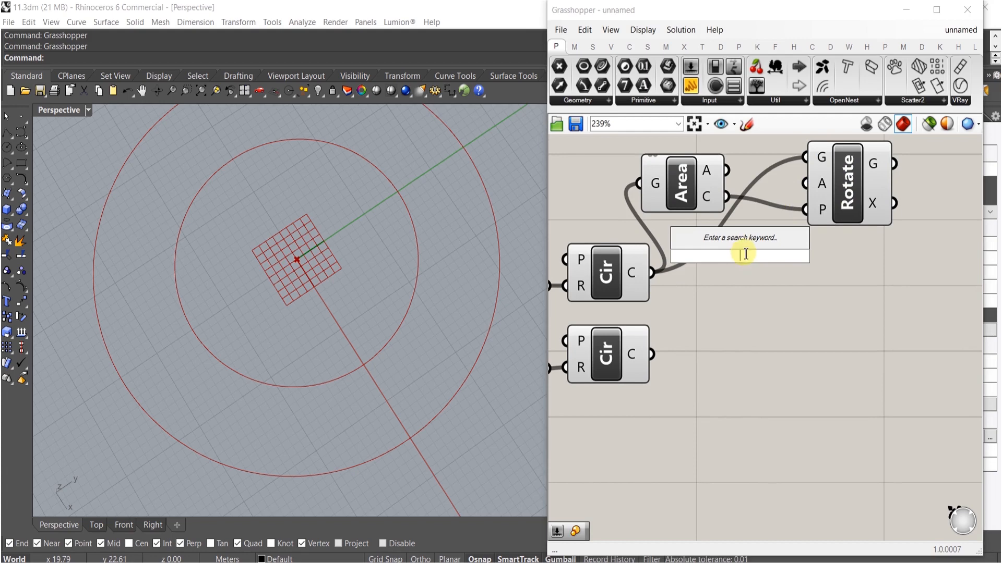
type("200")
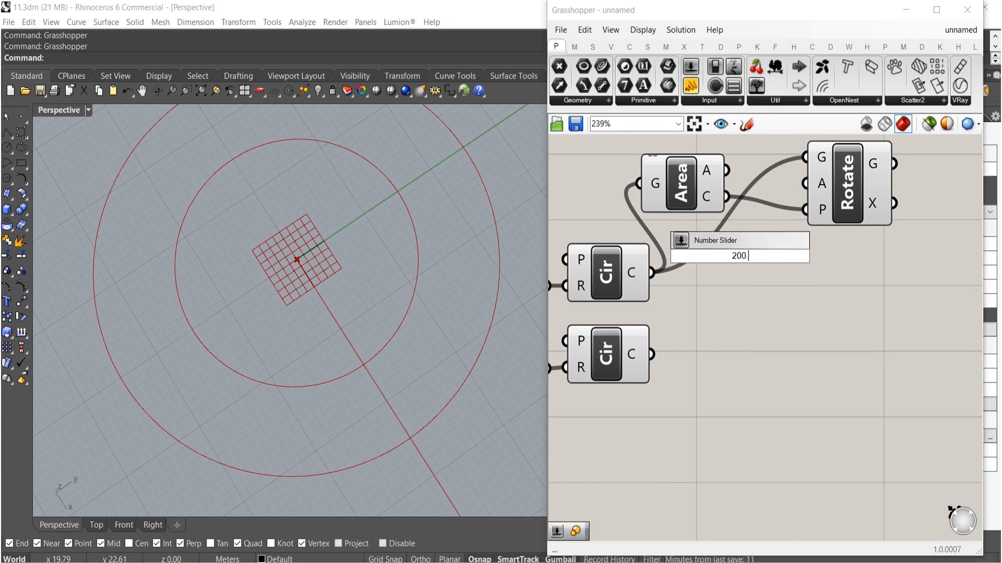
type(".")
key("Return")
- Set the Rotate angle input to Degrees and connect the 200 slider to it
right_click(819, 184)
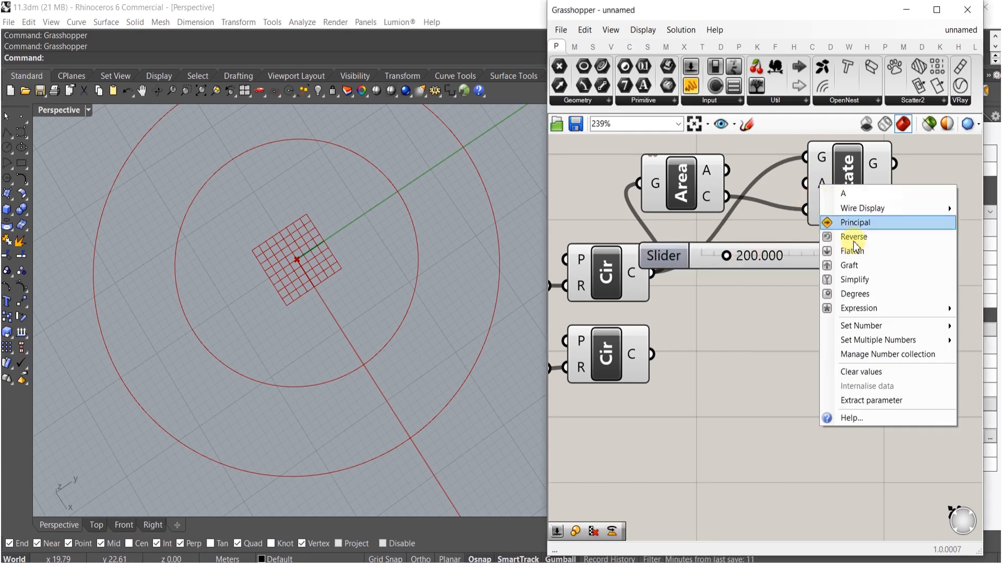
left_click(855, 294)
left_click_drag(881, 215, 937, 289)
left_click_drag(857, 260, 862, 255)
left_click_drag(797, 258, 812, 253)
right_click_drag(932, 201, 784, 227)
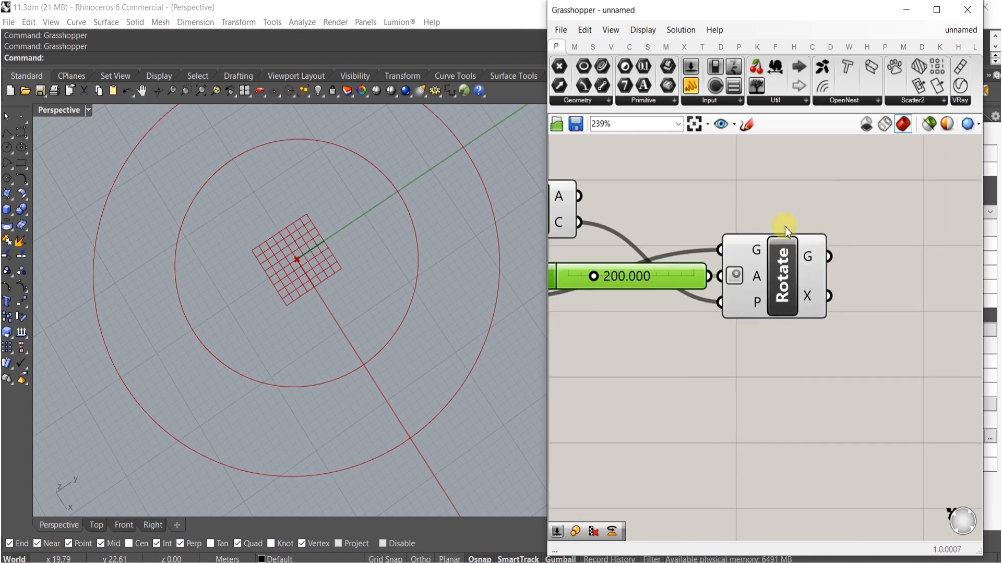
- Rearrange the Area, Angle slider and Rotate components next to the circles
left_click_drag(785, 226, 573, 349)
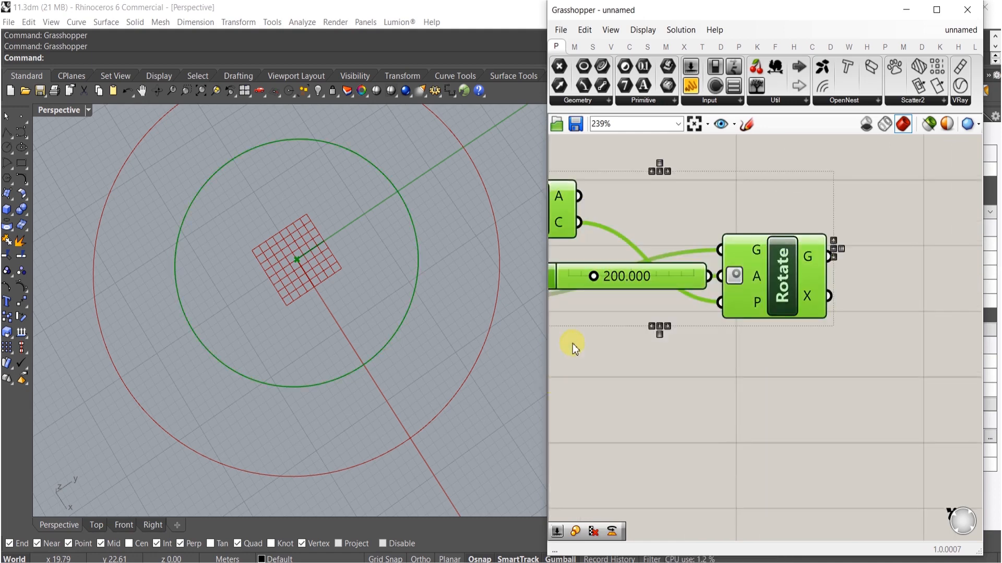
scroll(798, 282, "down", 4)
left_click_drag(866, 260, 940, 287)
left_click(794, 212)
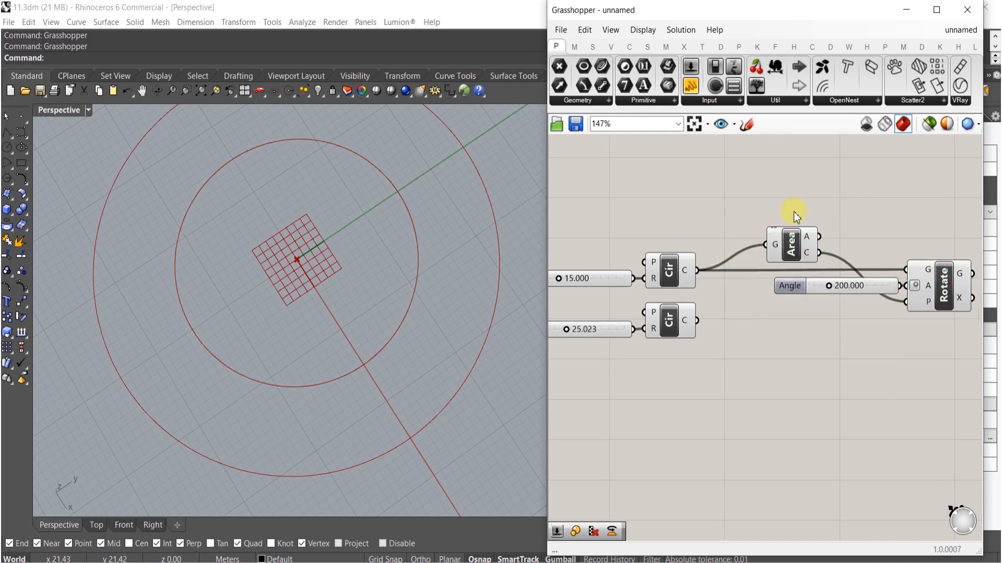
left_click_drag(796, 253, 742, 278)
left_click(739, 321)
right_click_drag(749, 344, 678, 355)
left_click(856, 308)
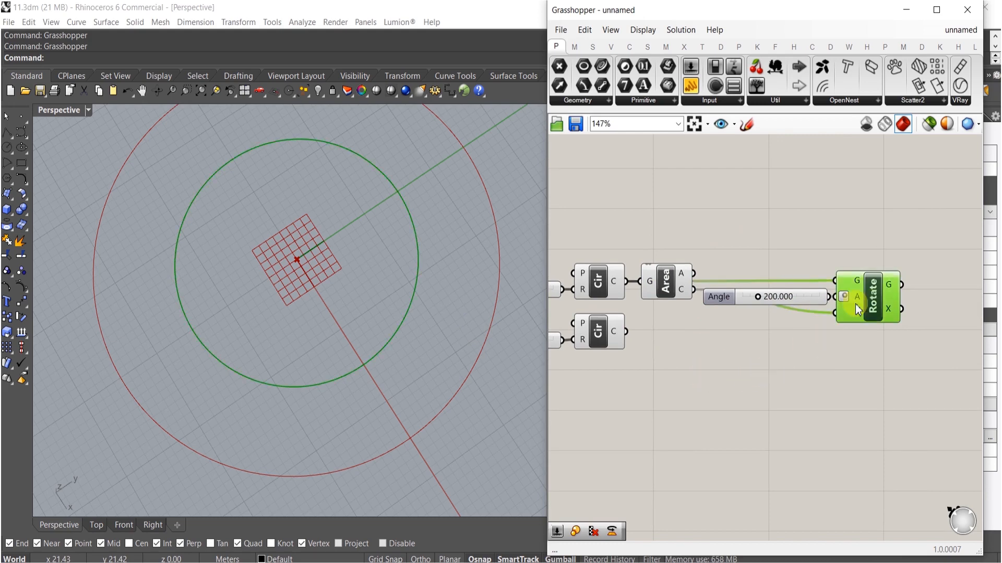
- Set the Angle slider to 43.046
scroll(786, 297, "up", 5)
left_click_drag(708, 296, 667, 298)
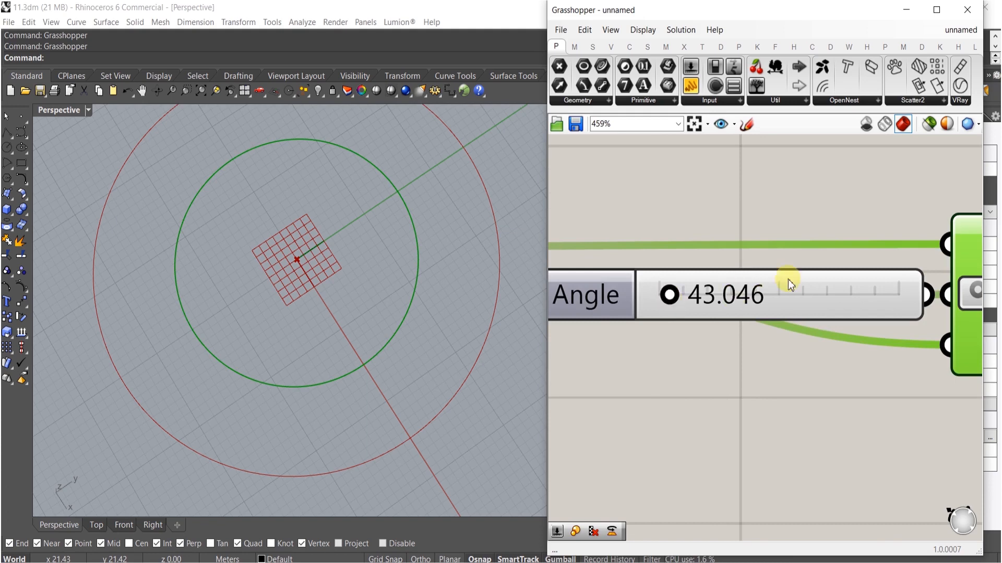
- Duplicate the Area, Angle slider and Rotate group and wire the copy to the outer circle
scroll(782, 303, "down", 6)
left_click_drag(875, 353, 700, 338)
scroll(724, 277, "up", 2)
left_click(728, 388)
left_click_drag(751, 329, 894, 336)
right_click_drag(893, 409, 718, 397)
- Add a Negative component and feed it from the first Angle slider
double_click(717, 397)
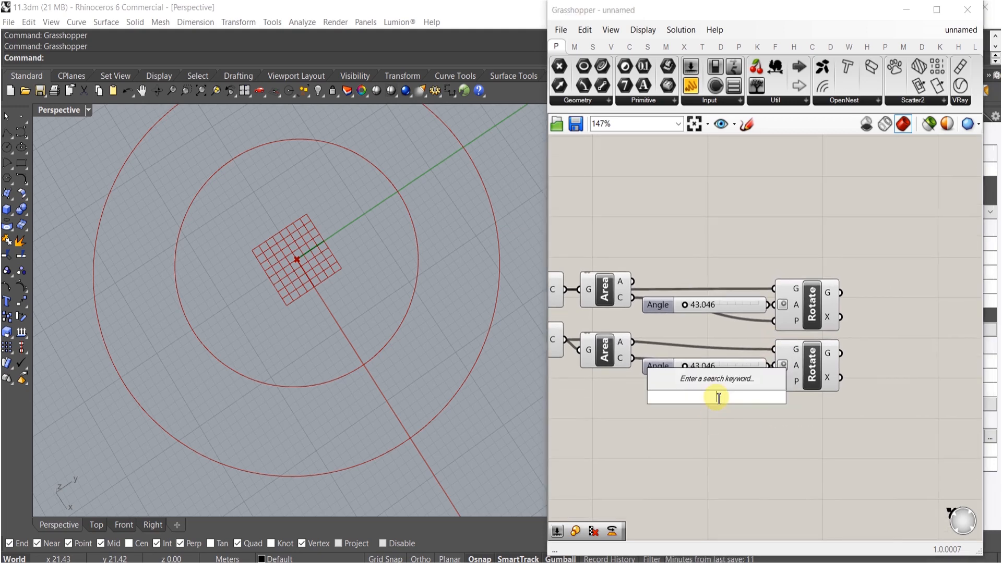
type("neg")
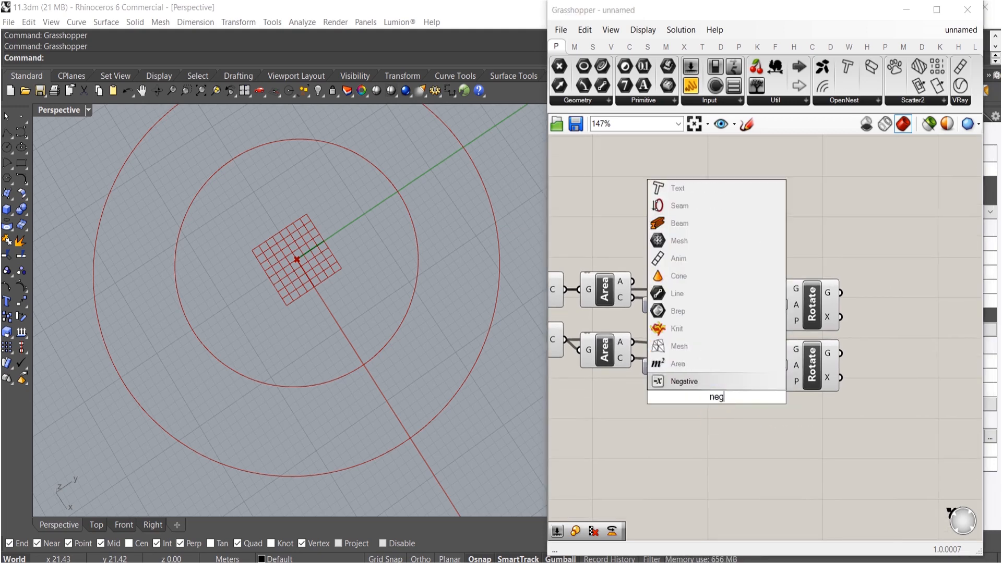
left_click(703, 380)
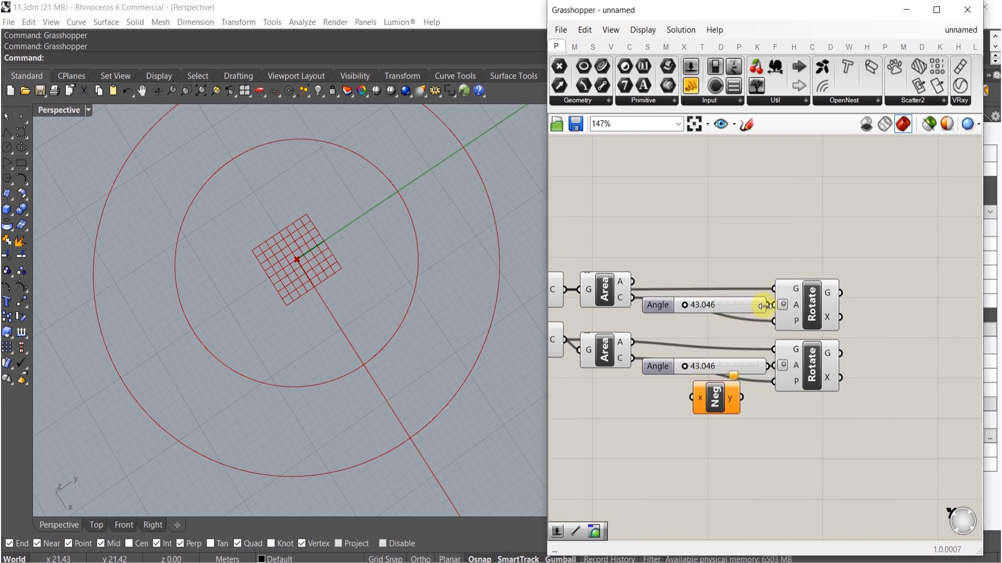
left_click_drag(766, 305, 691, 398)
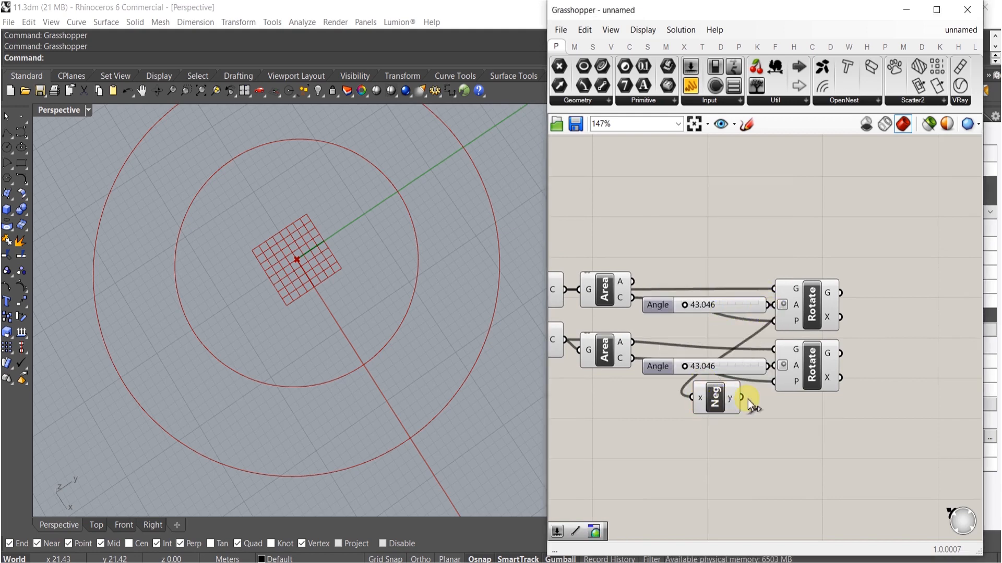
- Delete the second Angle slider and connect the Negative output to the second Rotate's angle
left_click_drag(763, 373, 746, 372)
left_click(746, 366)
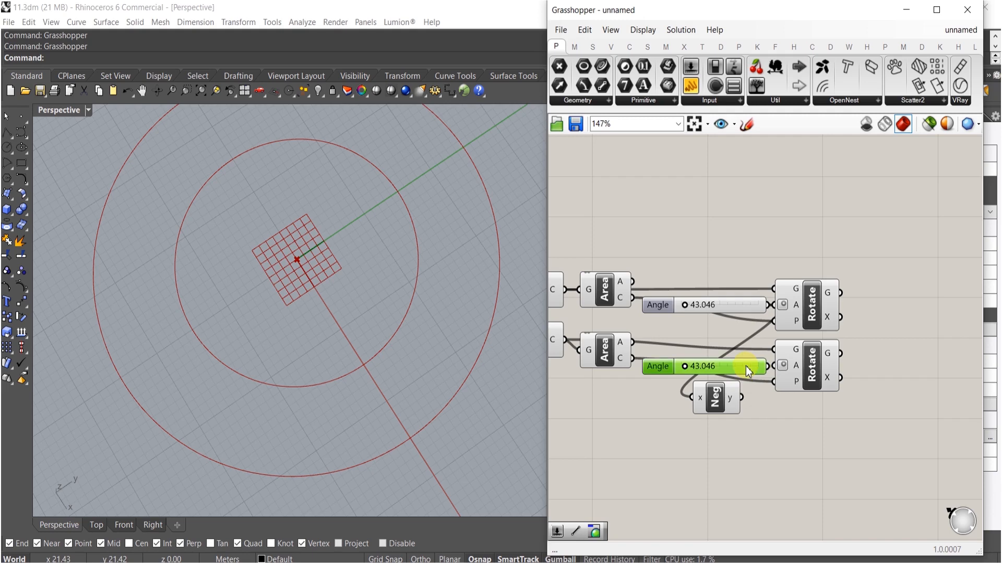
key("Delete")
left_click_drag(728, 407, 716, 366)
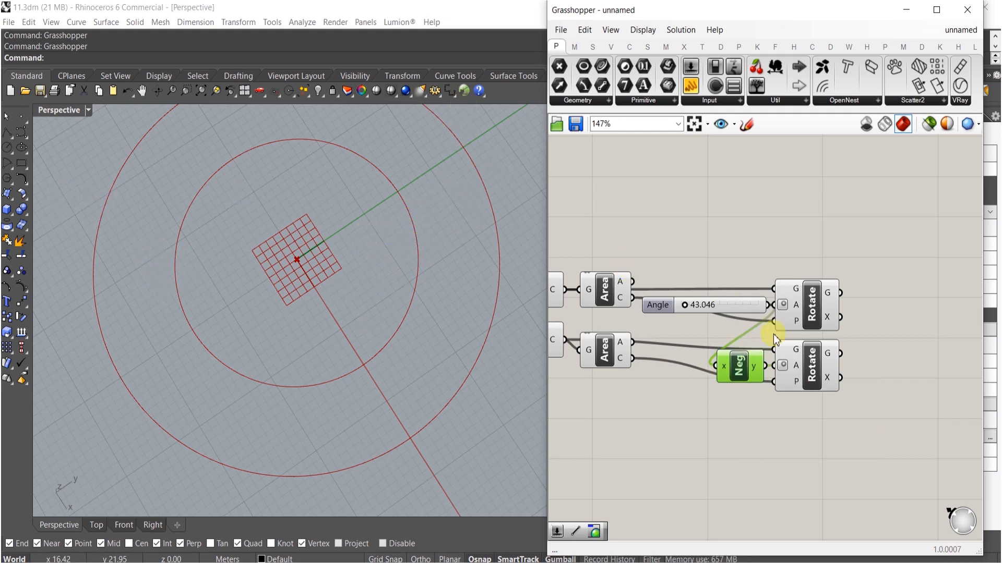
- Add a Divide Curve component to the canvas
right_click_drag(837, 411, 764, 416)
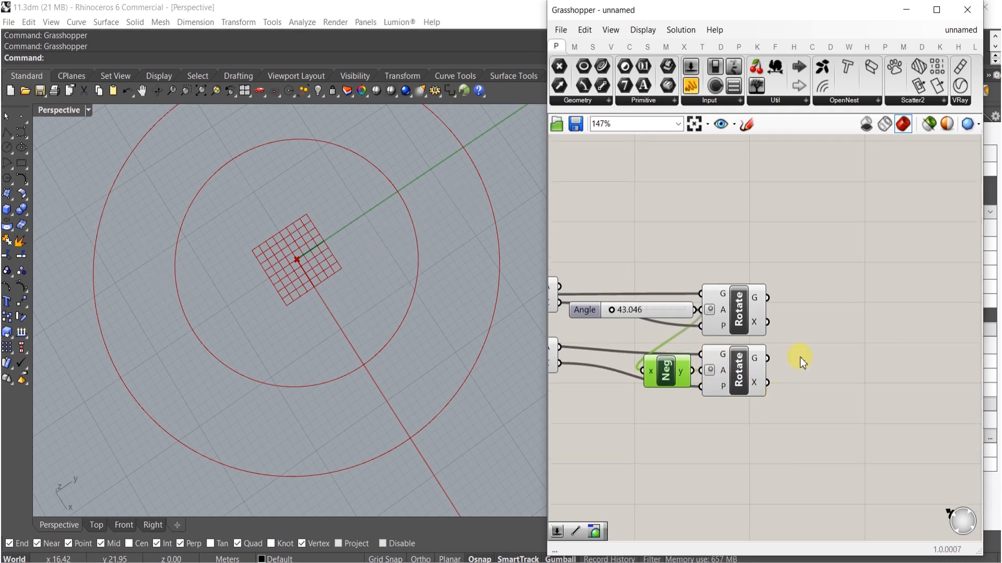
double_click(822, 341)
type("divide")
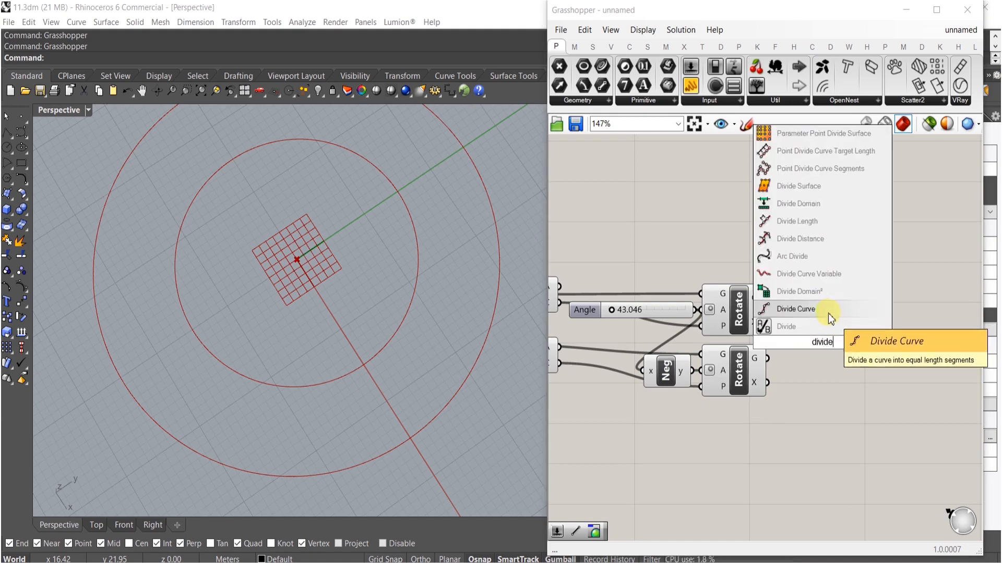
left_click(830, 309)
left_click_drag(830, 338, 877, 274)
- Add a slider set to 15 and connect it to the Divide Curve count input
double_click(767, 254)
type("15")
key("Return")
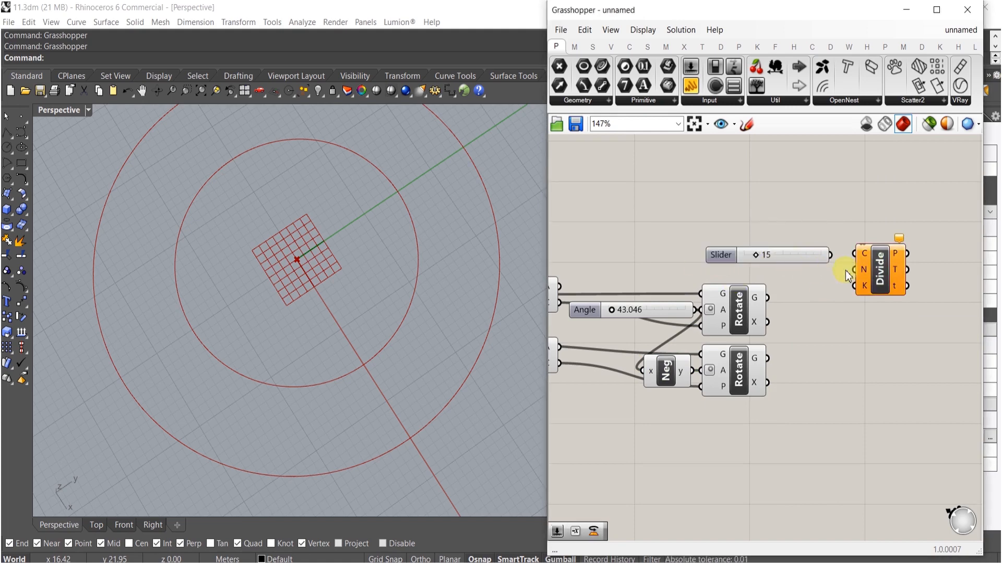
left_click_drag(837, 268, 839, 268)
left_click_drag(856, 254, 764, 295)
- Duplicate the Divide Curve component, wire both rotated circles into the two copies, and share the Count slider between them
right_click_drag(879, 331, 839, 360)
left_click_drag(850, 359, 793, 300)
left_click(788, 250)
left_click_drag(873, 254, 795, 313)
left_click_drag(862, 313, 878, 290)
left_click(898, 421)
left_click(854, 348)
left_click(844, 375)
left_click_drag(847, 381, 846, 384)
key("Delete")
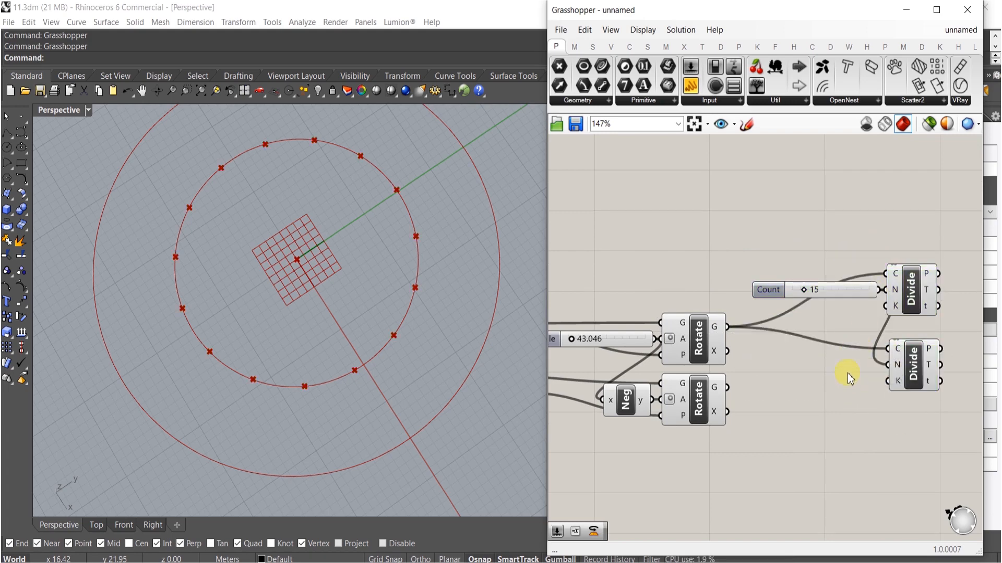
left_click_drag(846, 299, 888, 365)
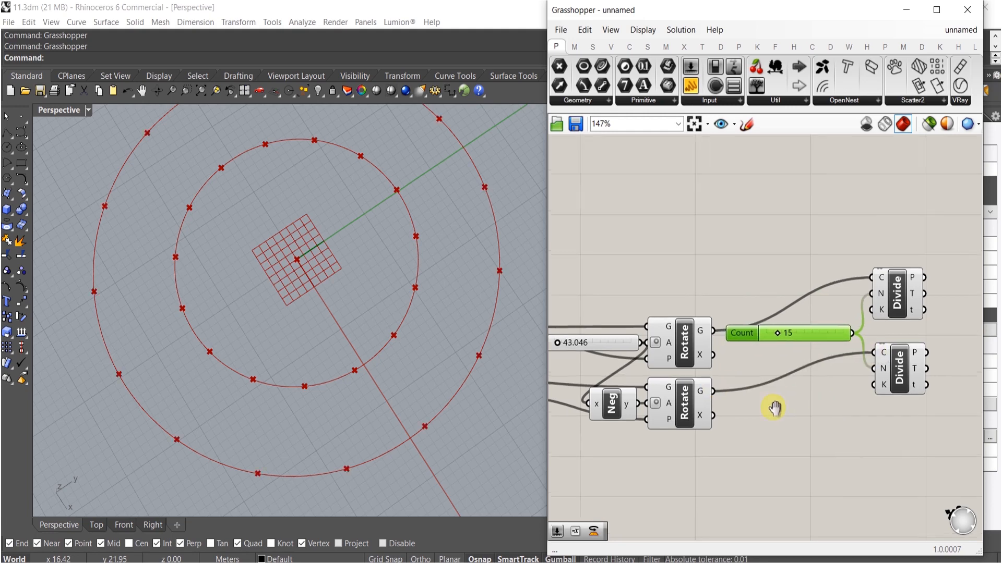
- Add a Line component and connect the division points of both Divide components to its A and B inputs
right_click_drag(771, 409, 715, 432)
double_click(819, 369)
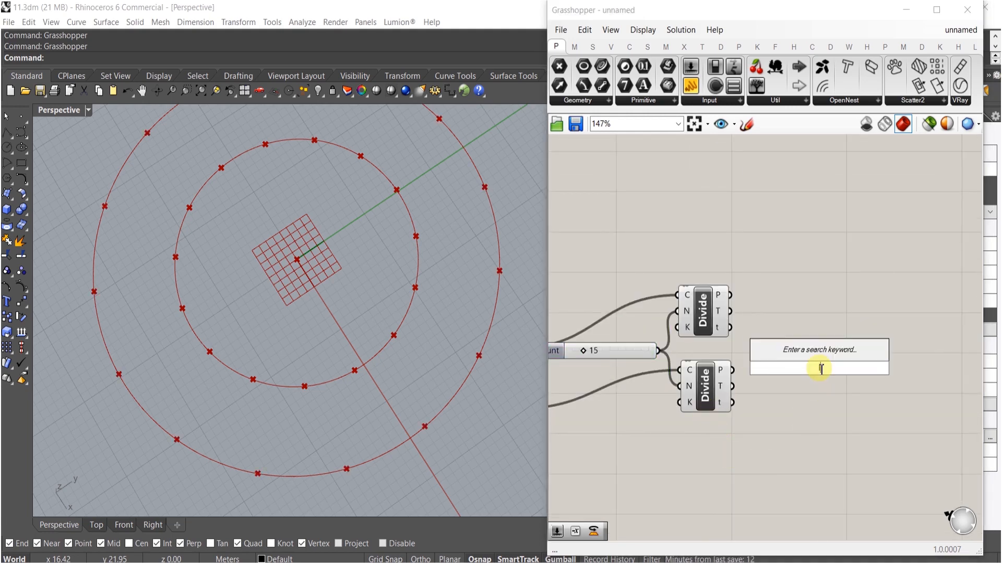
type("line")
left_click(794, 338)
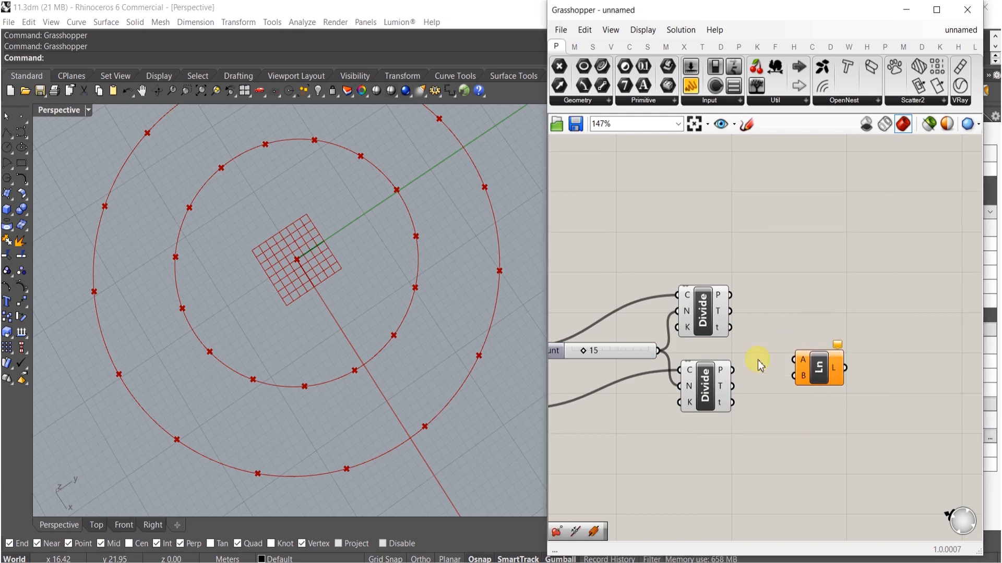
left_click_drag(796, 360, 775, 340)
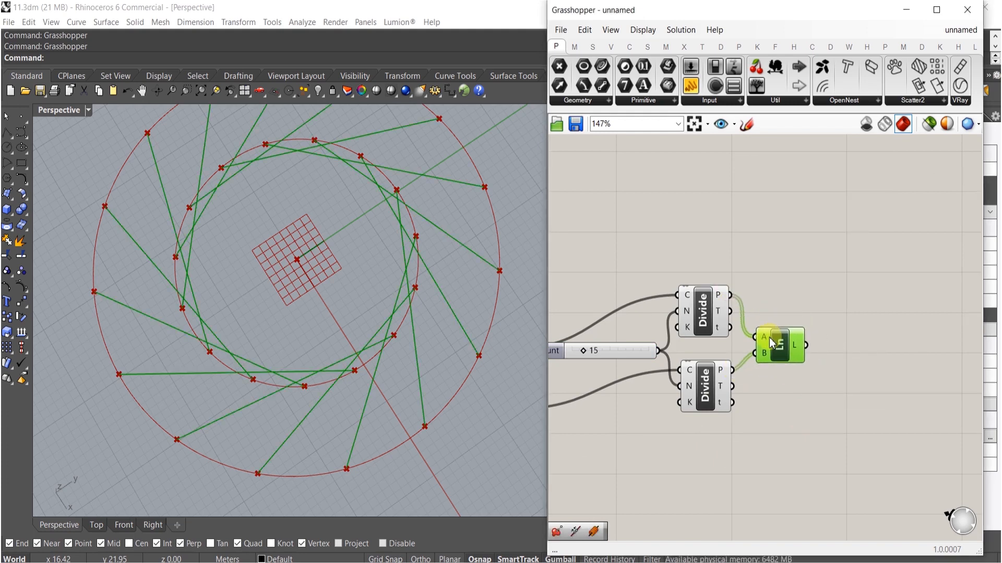
- Set the Angle slider's maximum to 40
right_click_drag(697, 372, 872, 367)
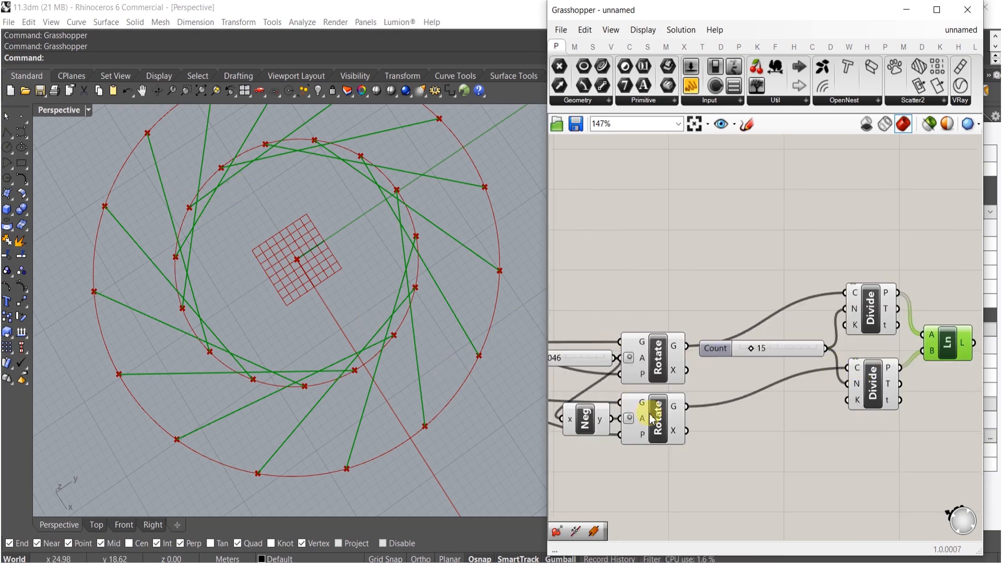
right_click_drag(631, 409, 807, 404)
scroll(699, 358, "up", 6)
mouse_move(675, 359)
left_mouse_down()
mouse_move(702, 365)
mouse_move(659, 364)
mouse_move(678, 366)
left_mouse_up()
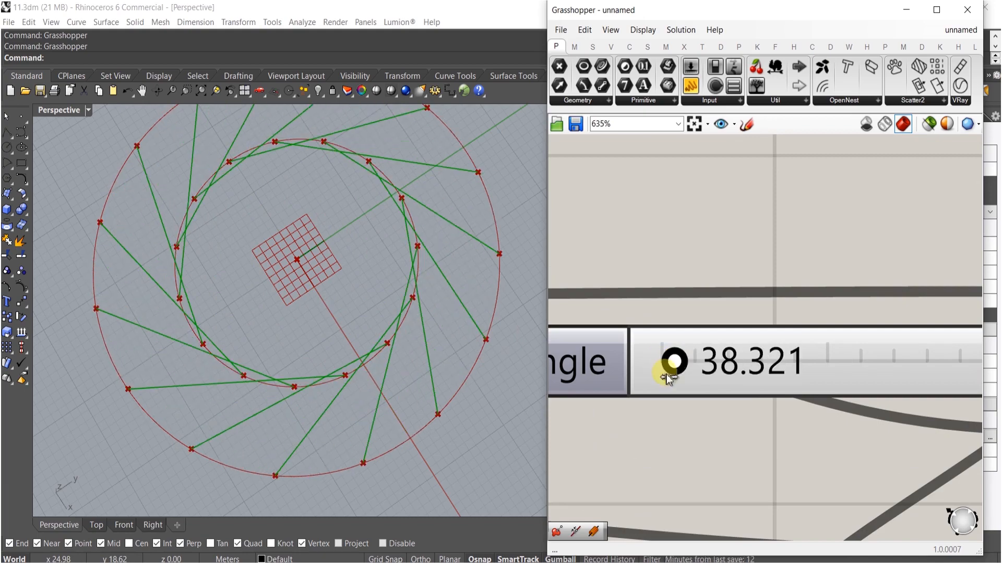
double_click(625, 376)
left_click(675, 412)
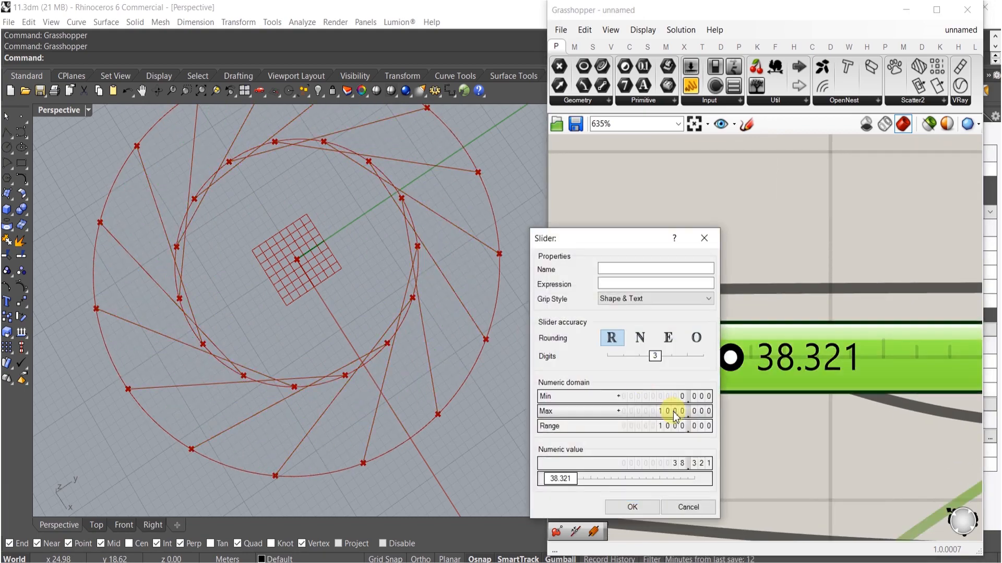
left_click(677, 412)
type("4")
key("Return")
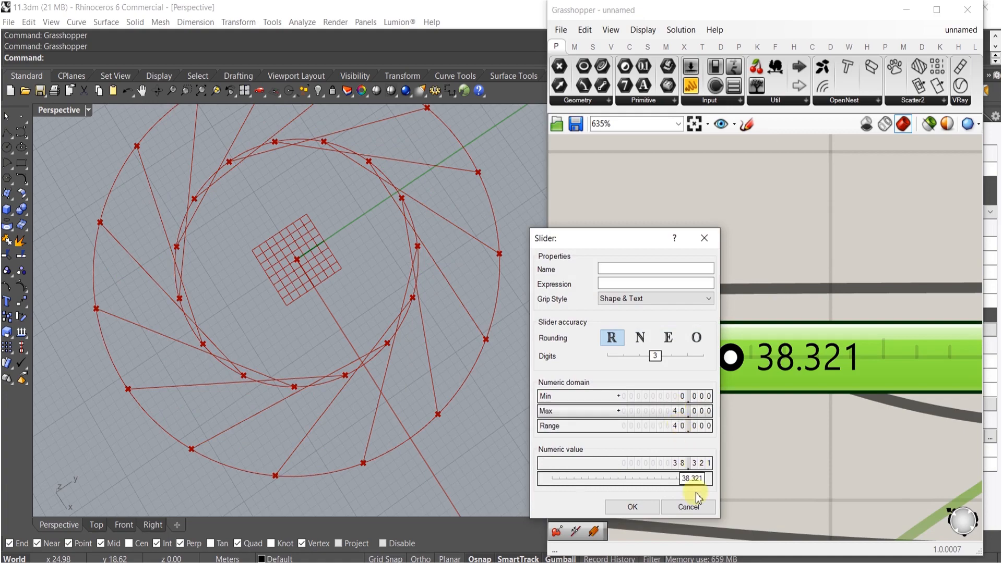
left_click(633, 507)
- Slide the Angle value down to 0 and then up to about 14.6
scroll(783, 411, "down", 3)
scroll(895, 371, "up", 2)
left_click_drag(886, 359, 593, 359)
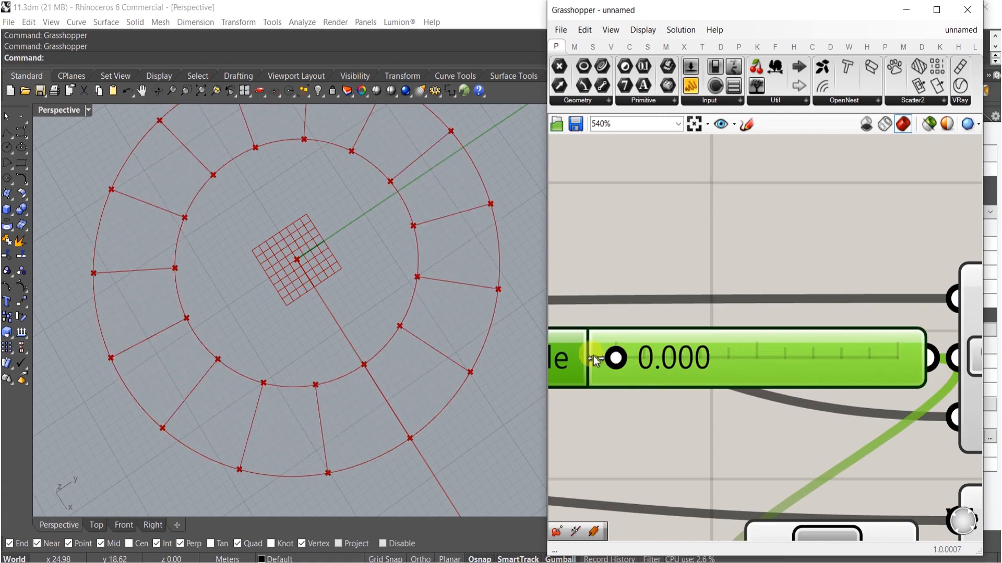
left_click_drag(677, 365, 727, 333)
scroll(733, 323, "down", 6)
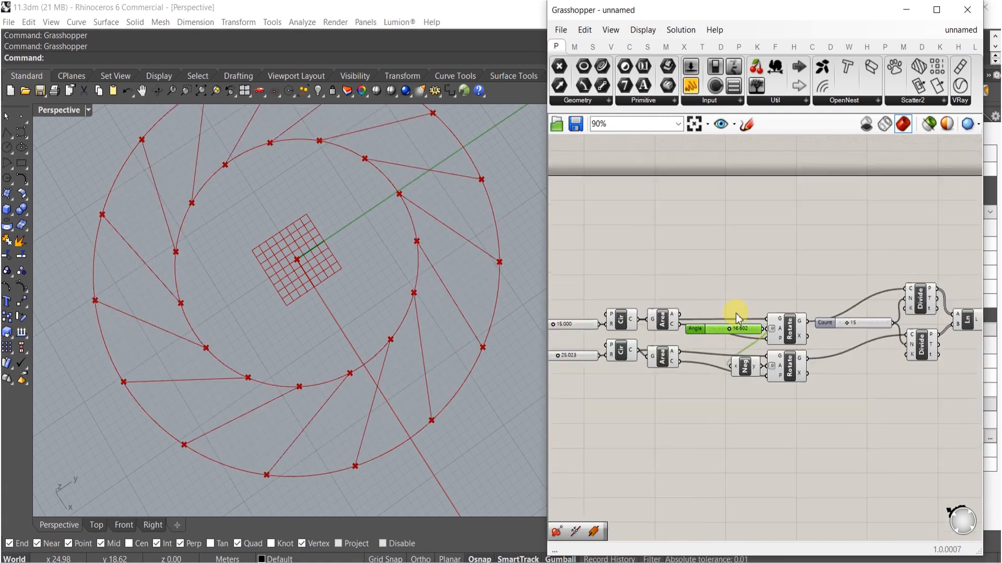
- Move the Divide, Count and Line components together into a tidier arrangement on the canvas
scroll(727, 385, "up", 3)
right_click_drag(724, 382, 786, 379)
left_click_drag(819, 399, 682, 241)
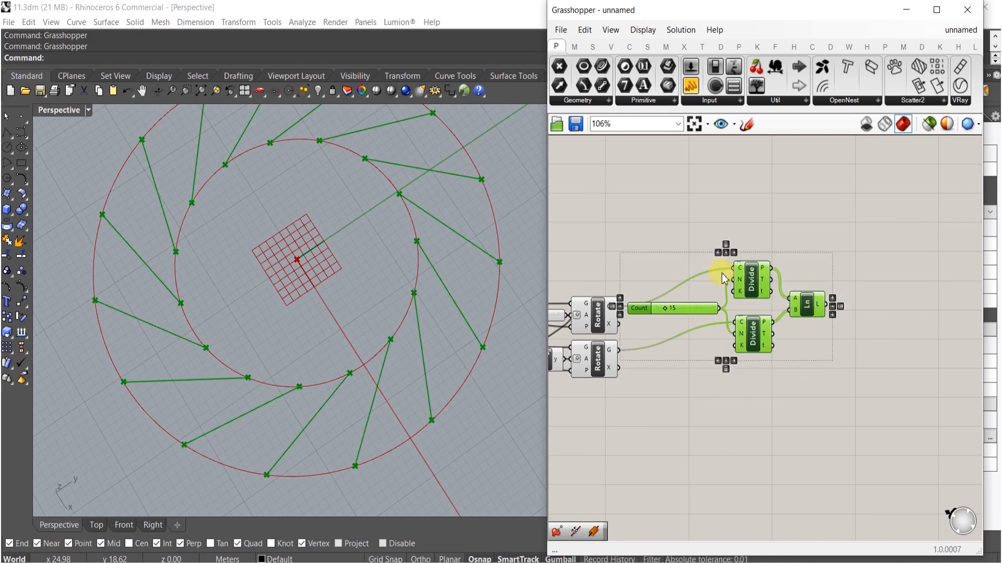
left_click_drag(753, 280, 757, 312)
right_click_drag(818, 362, 763, 357)
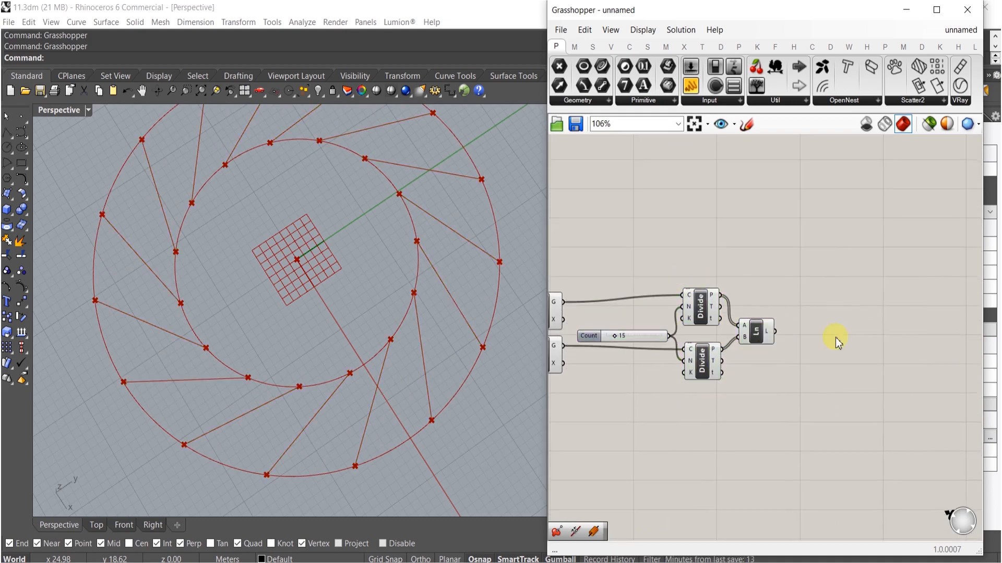
- Add an Extend Curve component and connect the lines to its curve input
double_click(836, 338)
type("exten")
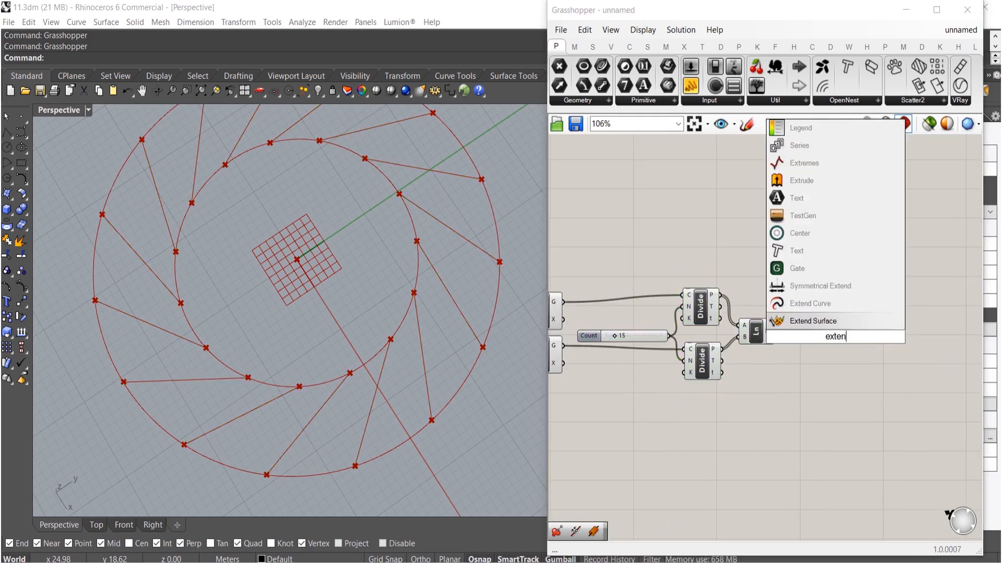
left_click(804, 303)
scroll(811, 327, "up", 3)
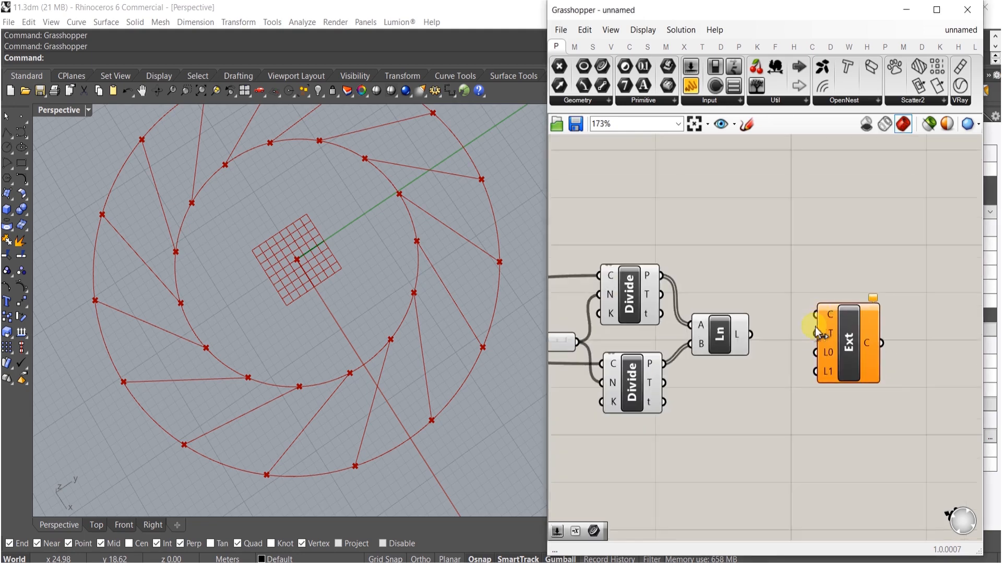
left_click_drag(815, 315, 751, 335)
left_click_drag(848, 346, 892, 365)
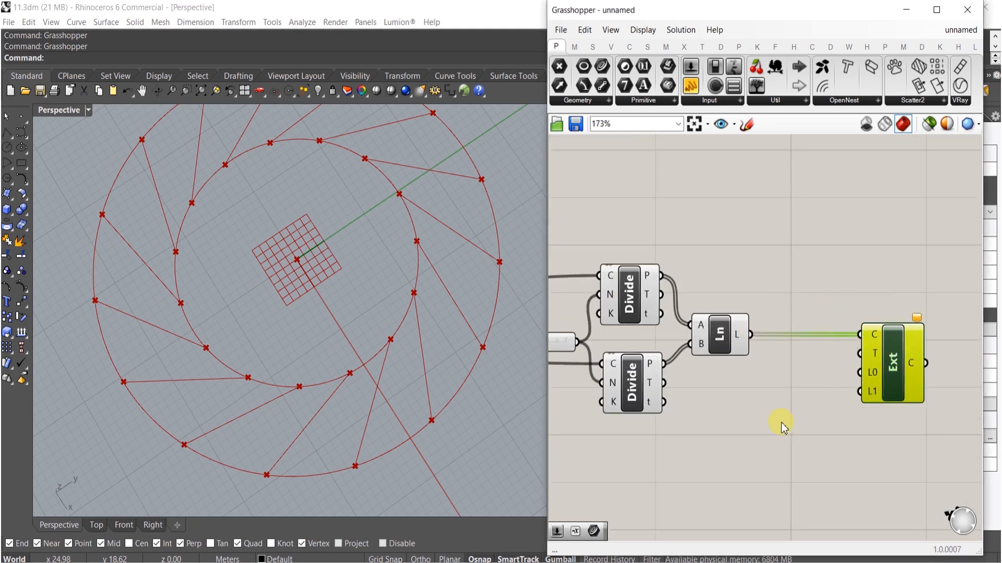
- Add a slider set to 5 and connect it to both extension length inputs L0 and L1
double_click(781, 423)
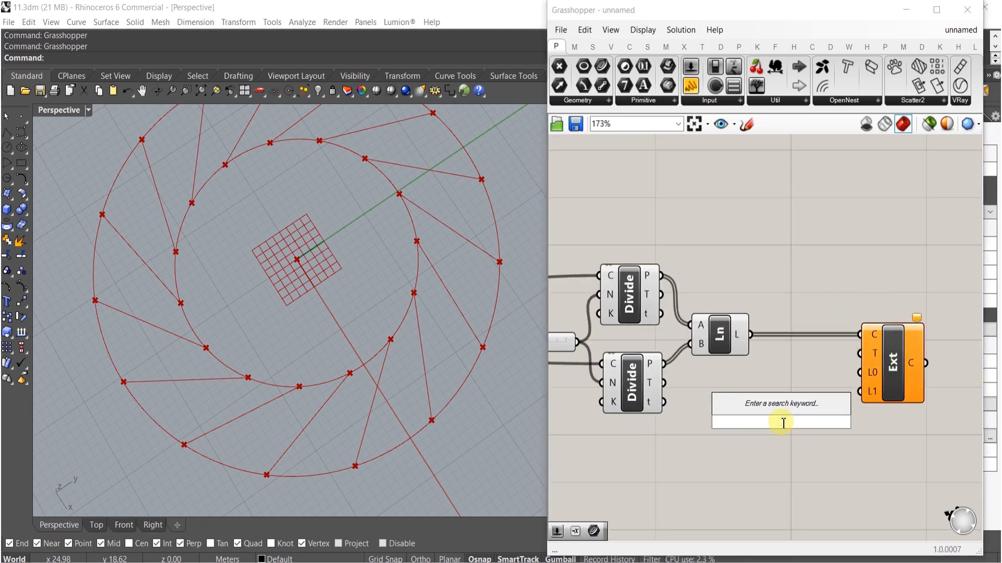
type("5")
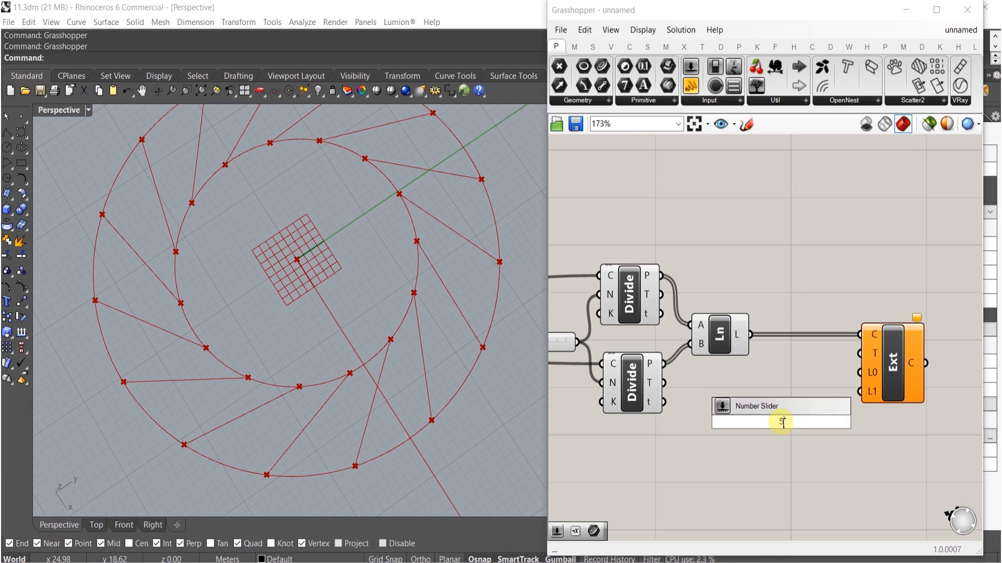
type(".")
key("Return")
left_click_drag(854, 422, 821, 383)
left_click(820, 428)
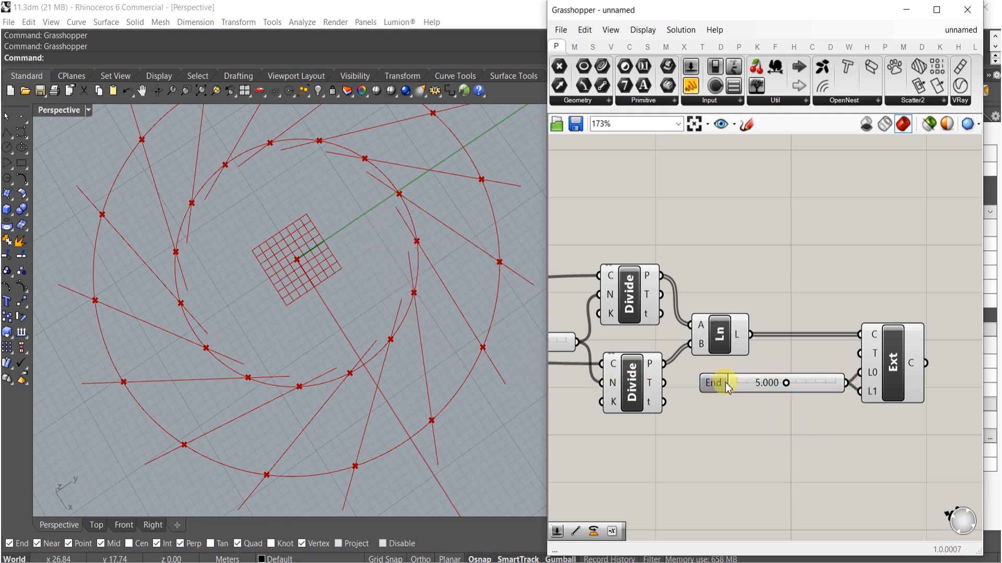
- Adjust the End slider to about 8
scroll(771, 385, "up", 3)
left_click_drag(830, 400, 868, 401)
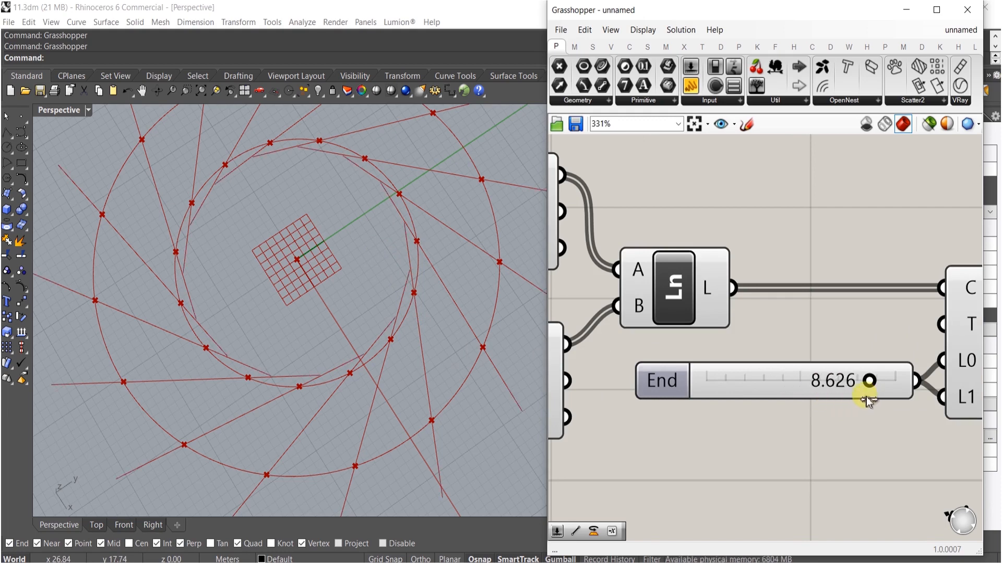
scroll(857, 400, "down", 5)
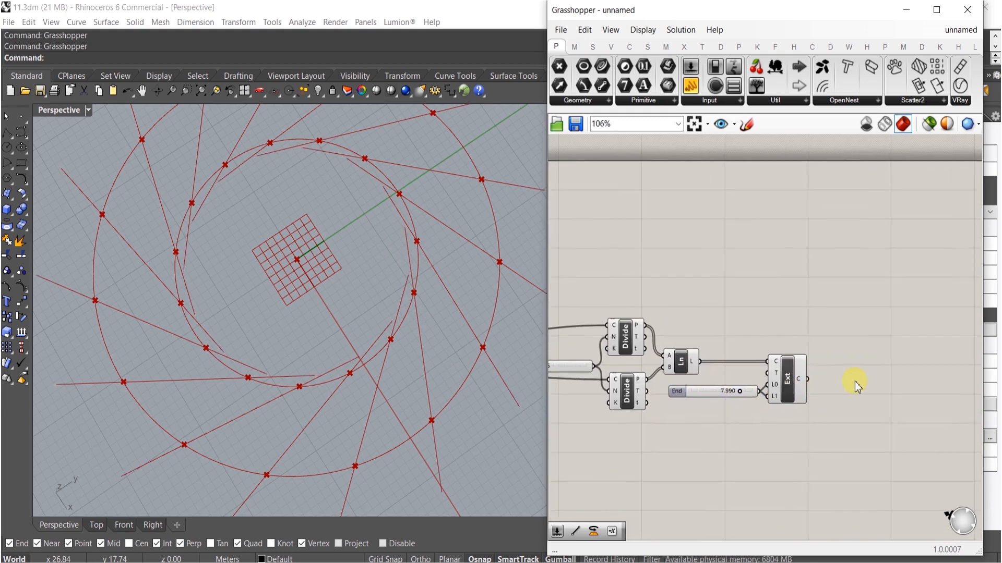
- Add a Pipe component and feed the extended curves into its curve input
double_click(855, 382)
type("pipe")
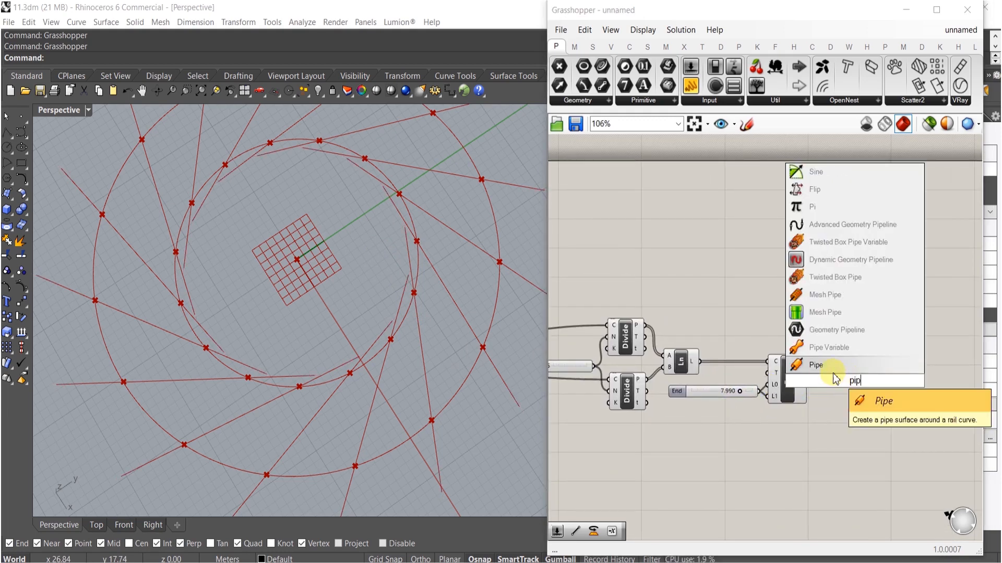
key("Return")
scroll(835, 370, "up", 1)
left_click_drag(836, 369, 880, 399)
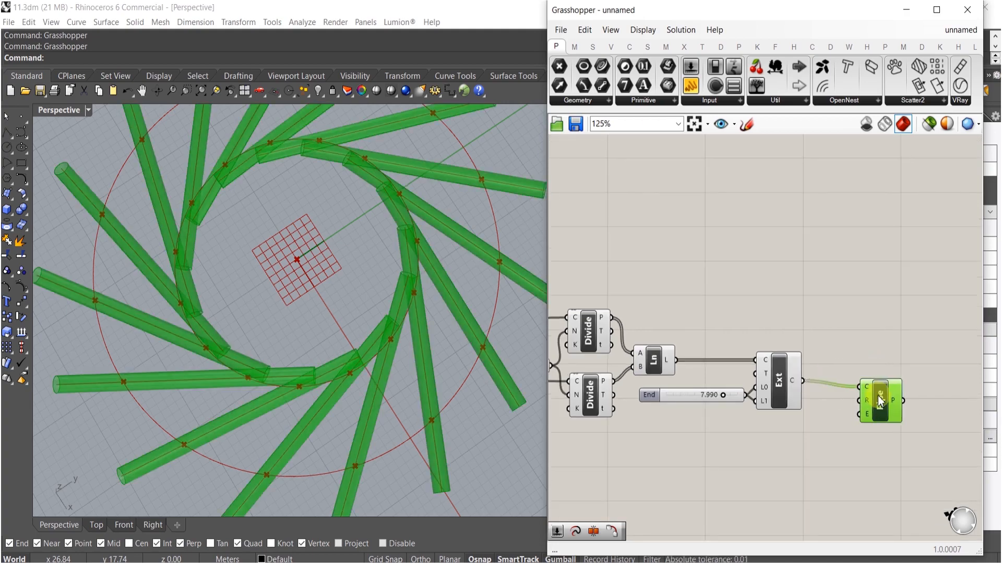
left_click(825, 441)
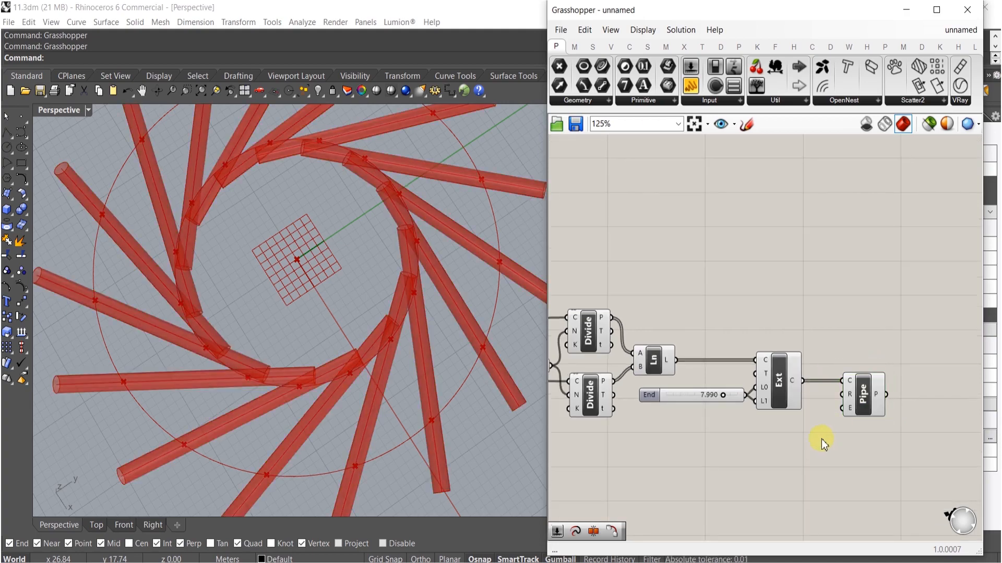
- Add a slider set to 11 and connect it to the Pipe radius input
double_click(821, 439)
type("1")
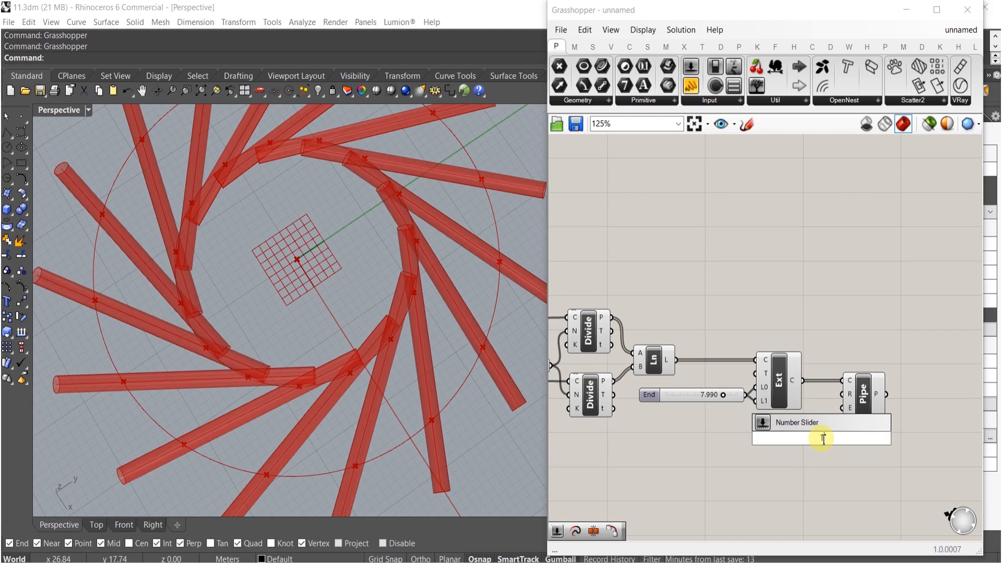
type("1")
key("Return")
left_click_drag(841, 404, 954, 409)
left_click(868, 449)
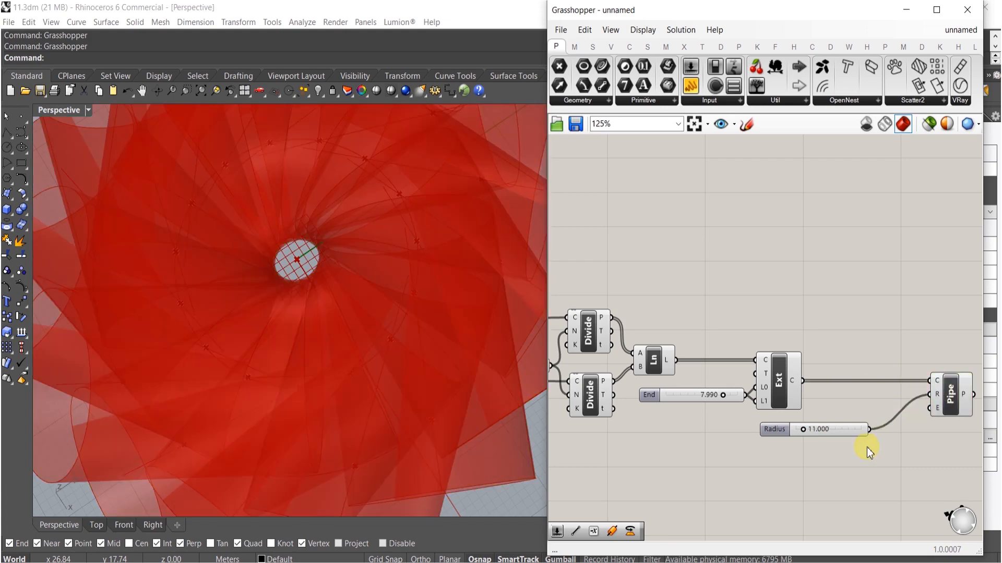
- Add a slider set to 2 and connect it to the Pipe end caps input
double_click(868, 449)
type("2")
key("Return")
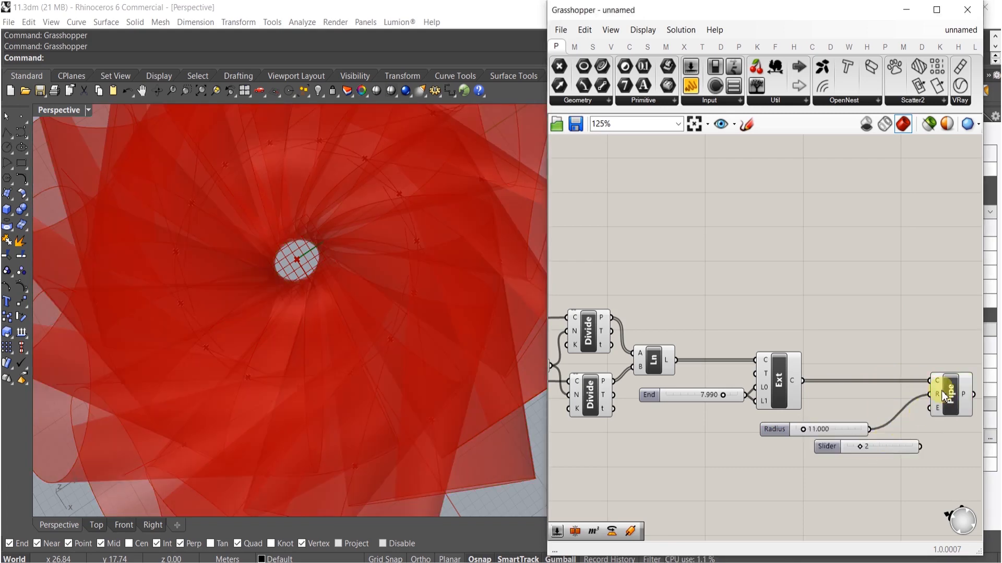
left_click_drag(924, 440, 842, 448)
scroll(339, 343, "down", 8)
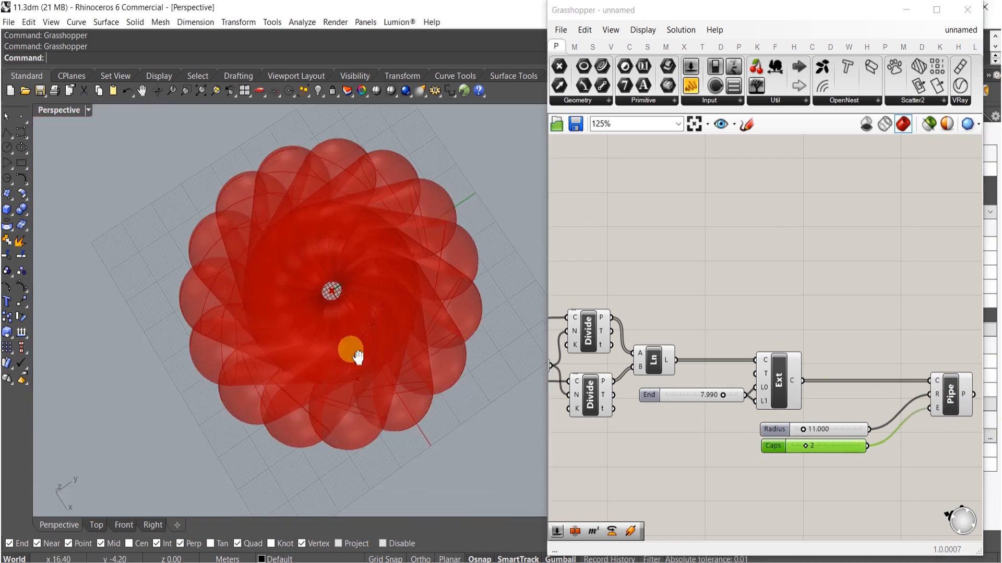
left_click_drag(790, 472, 764, 327)
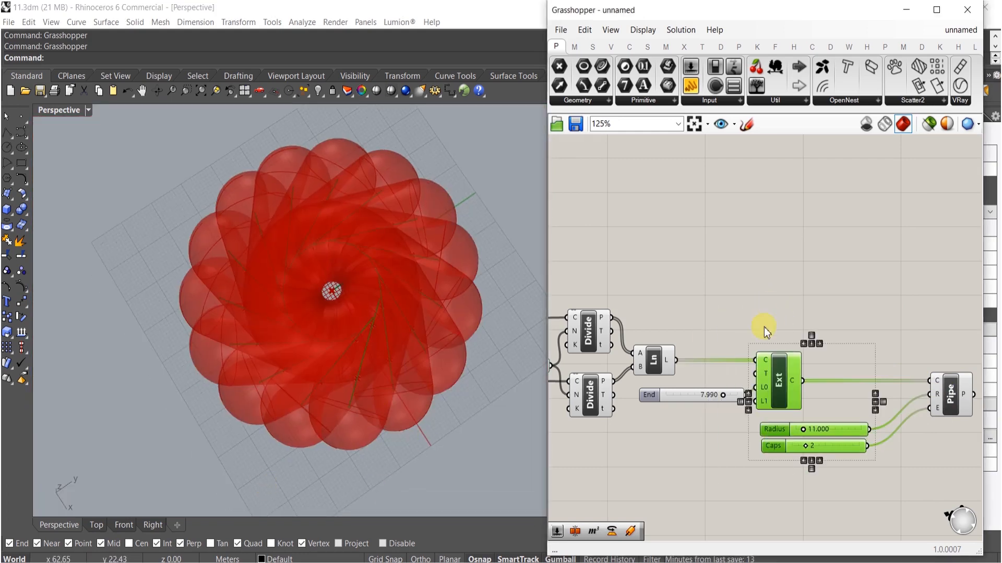
left_click(804, 343)
left_click(829, 298)
- Add a Volume component and connect the pipe surfaces to its geometry input
right_click_drag(830, 305, 764, 290)
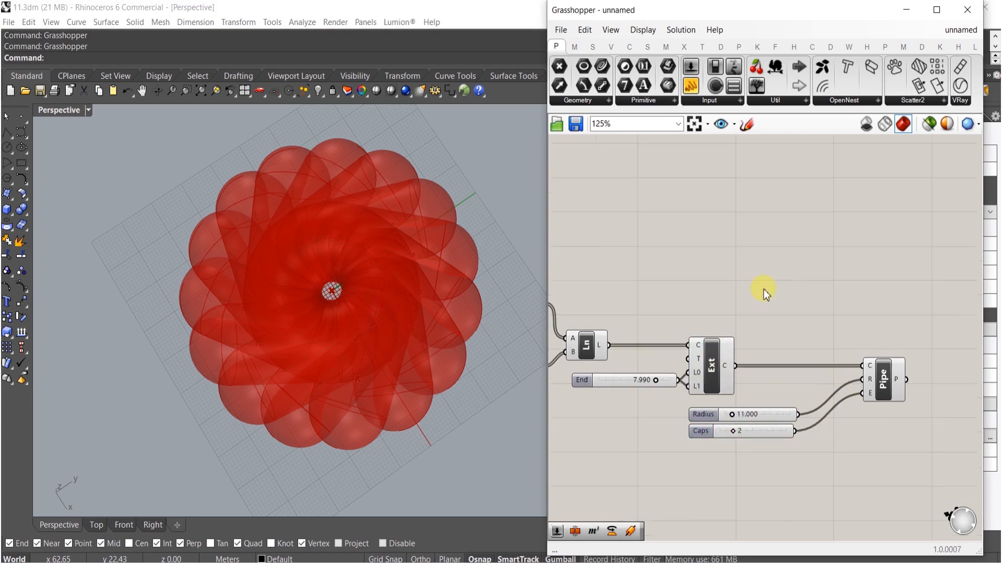
right_click_drag(855, 349, 778, 411)
double_click(824, 412)
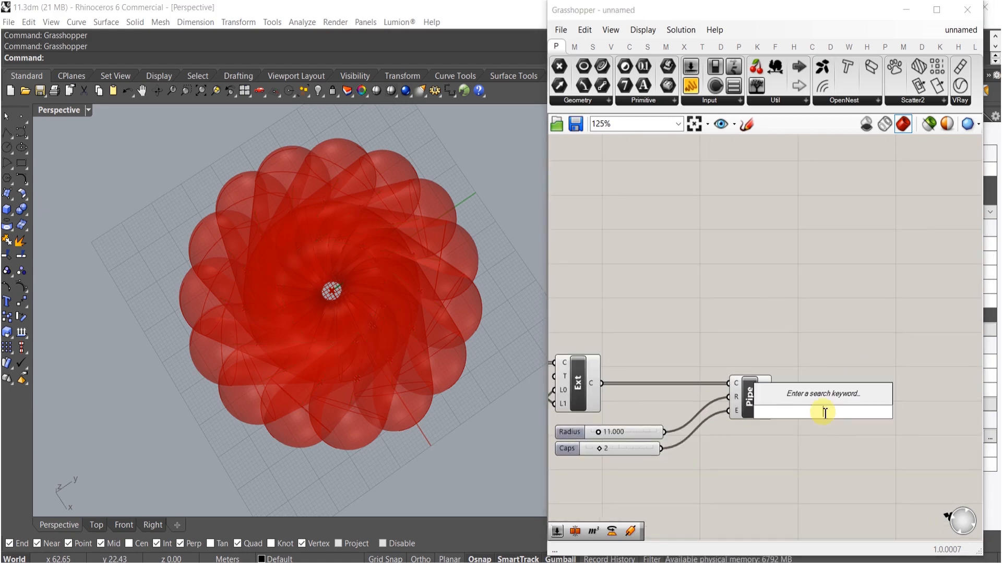
type("volume")
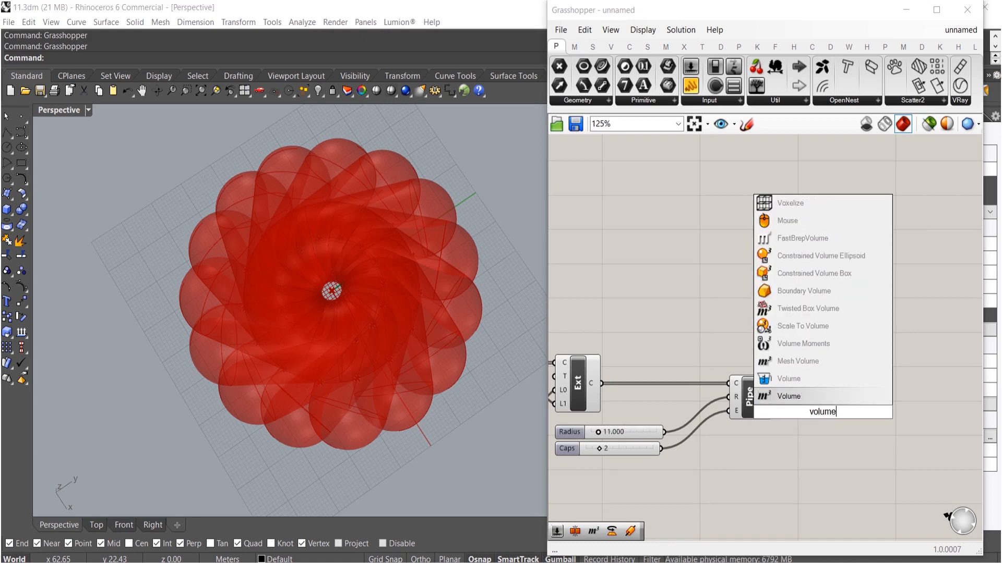
left_click(782, 399)
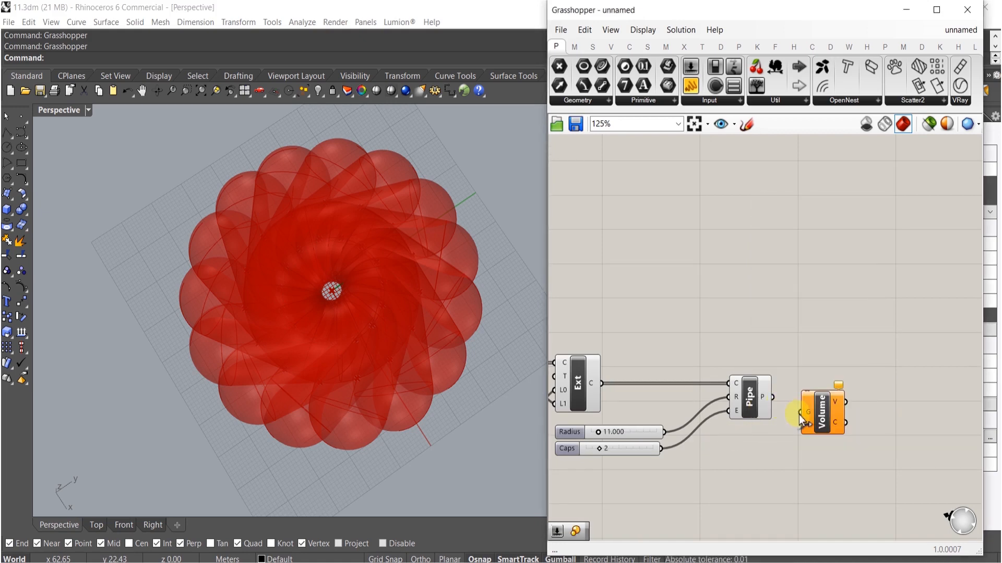
left_click_drag(771, 401, 803, 398)
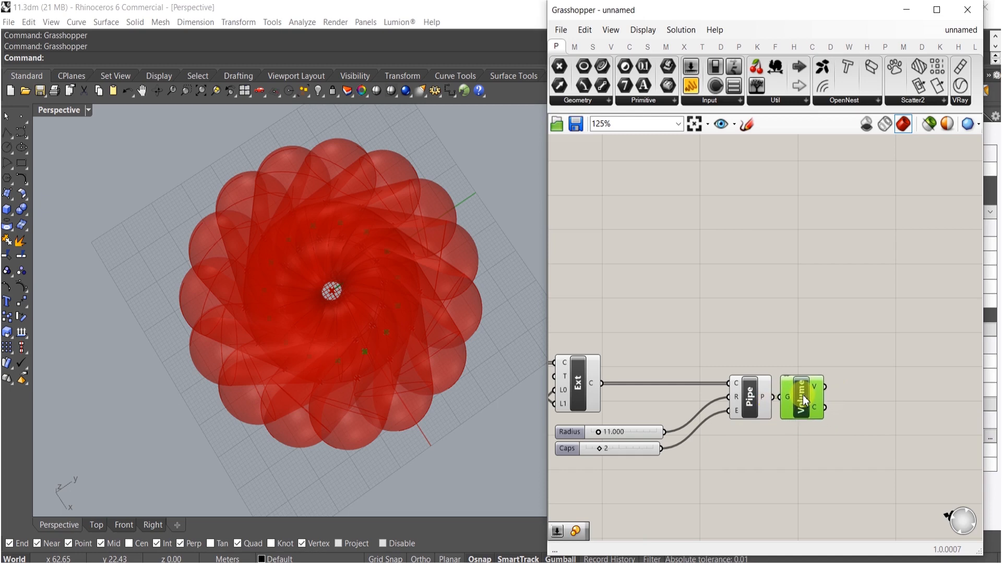
- Add a Scale NU component and wire the geometry and the volume centroids into its inputs
right_click_drag(822, 420, 793, 415)
double_click(812, 418)
type("sca")
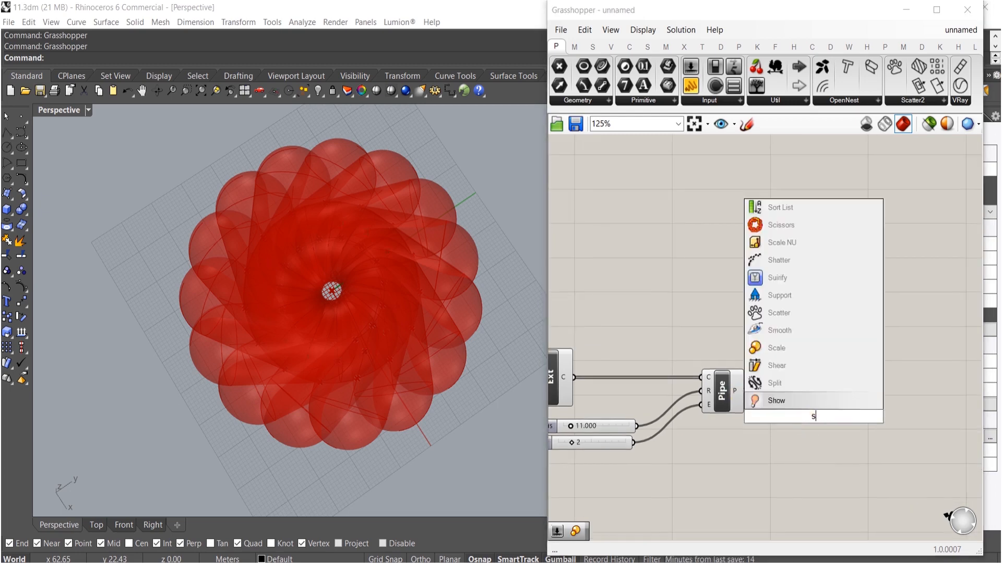
left_click(807, 359)
scroll(812, 390, "up", 1)
left_click_drag(811, 388, 867, 386)
left_click_drag(835, 382, 749, 386)
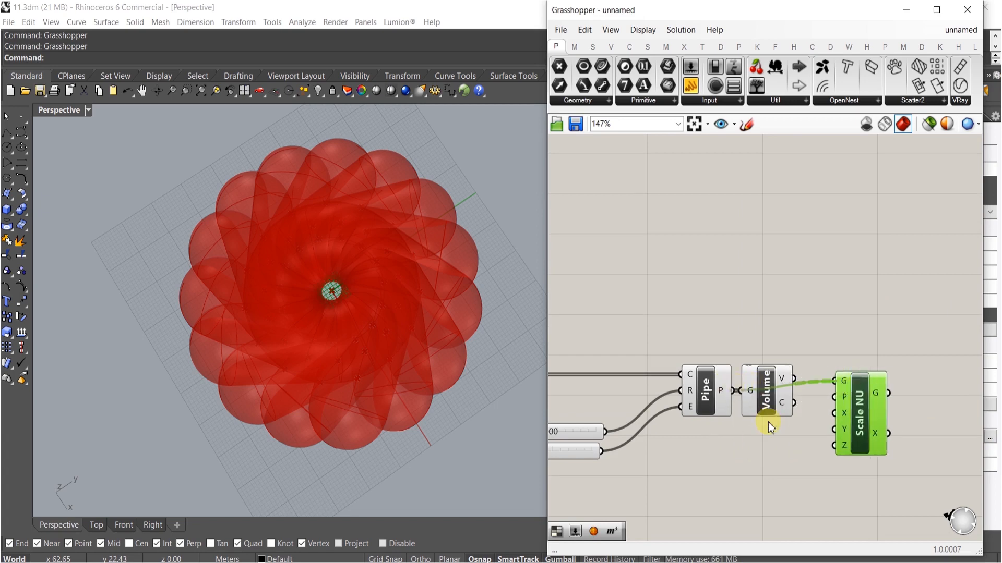
left_click_drag(770, 427, 771, 427)
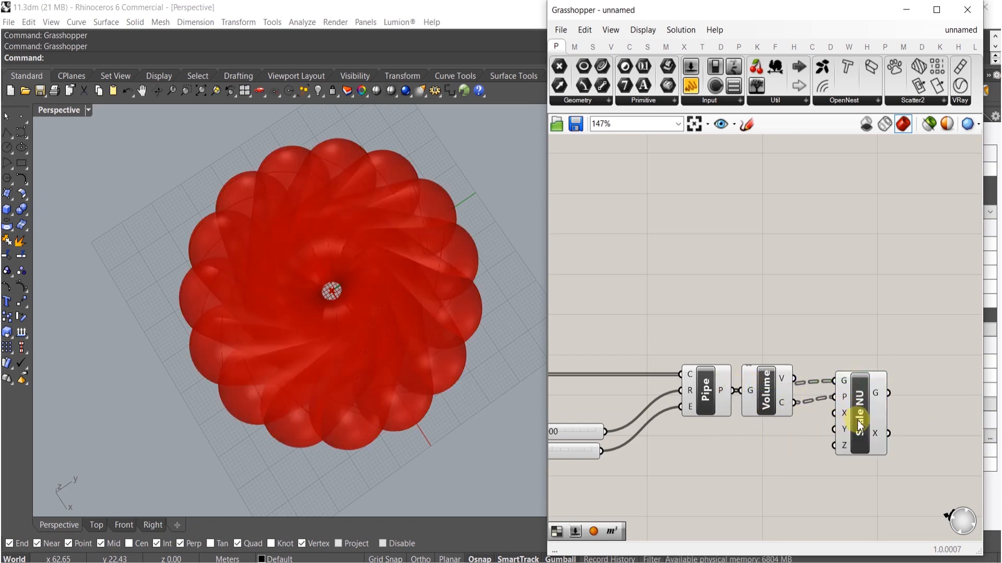
- Add a slider connected to the Scale NU Z input and set it to about 0.4353
left_click_drag(860, 425, 869, 431)
double_click(803, 456)
type(".9995")
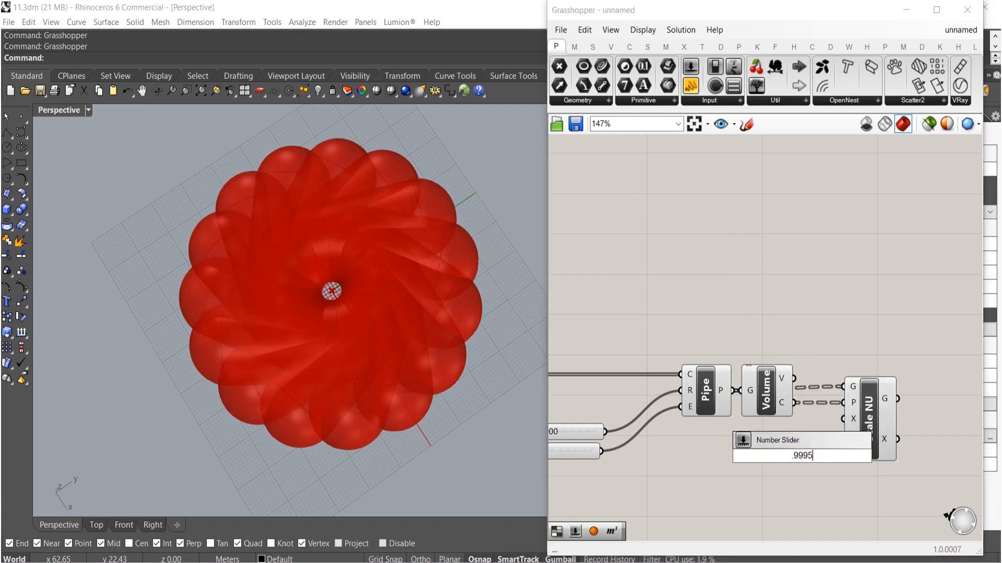
key("Return")
left_click_drag(826, 454, 785, 456)
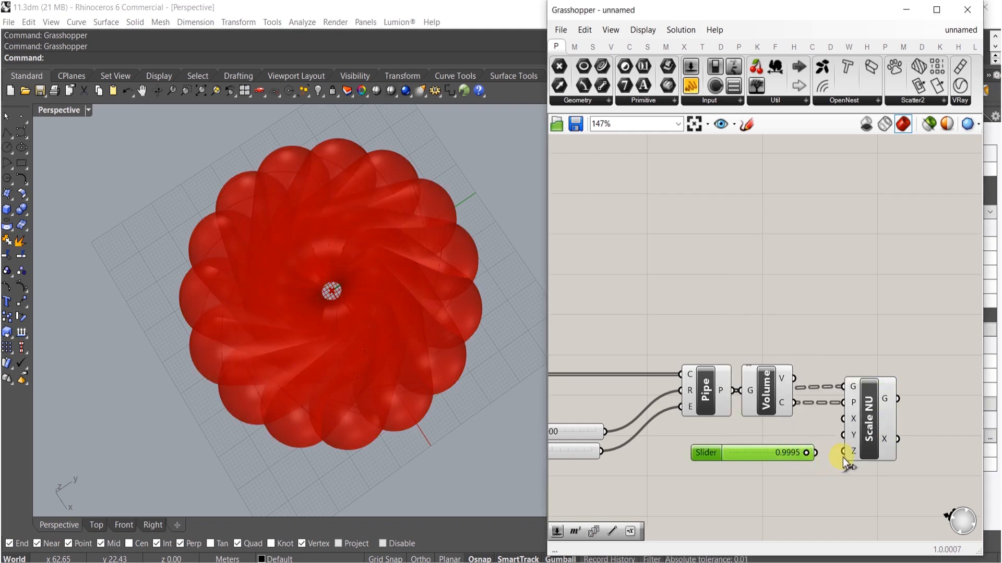
scroll(818, 462, "up", 5)
left_click_drag(826, 449, 712, 449)
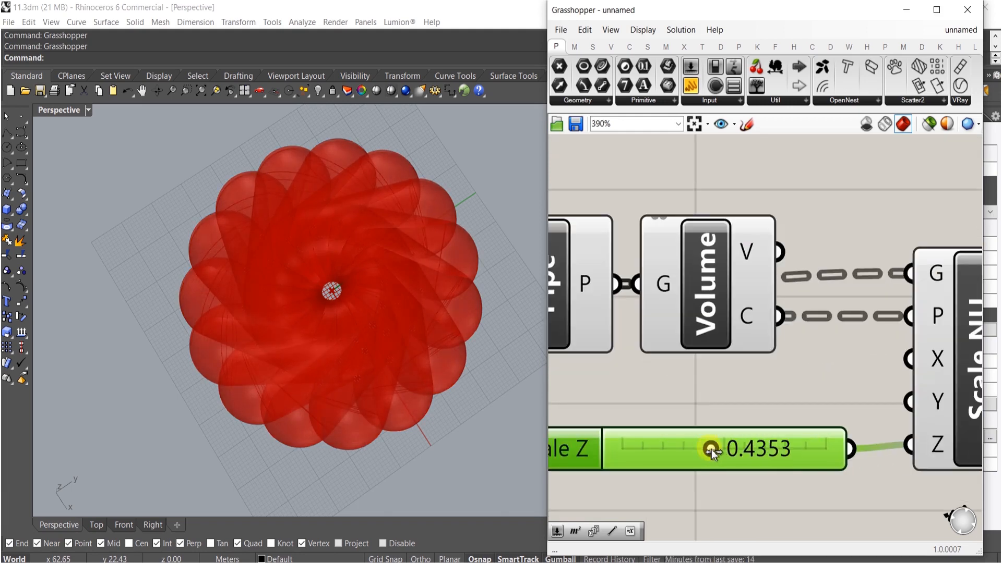
- Inspect the scaled pipes from several angles in the viewport while zooming around the definition
scroll(702, 425, "down", 10)
scroll(702, 425, "down", 3)
left_click_drag(793, 403, 547, 335)
middle_click(623, 393)
left_click(666, 332)
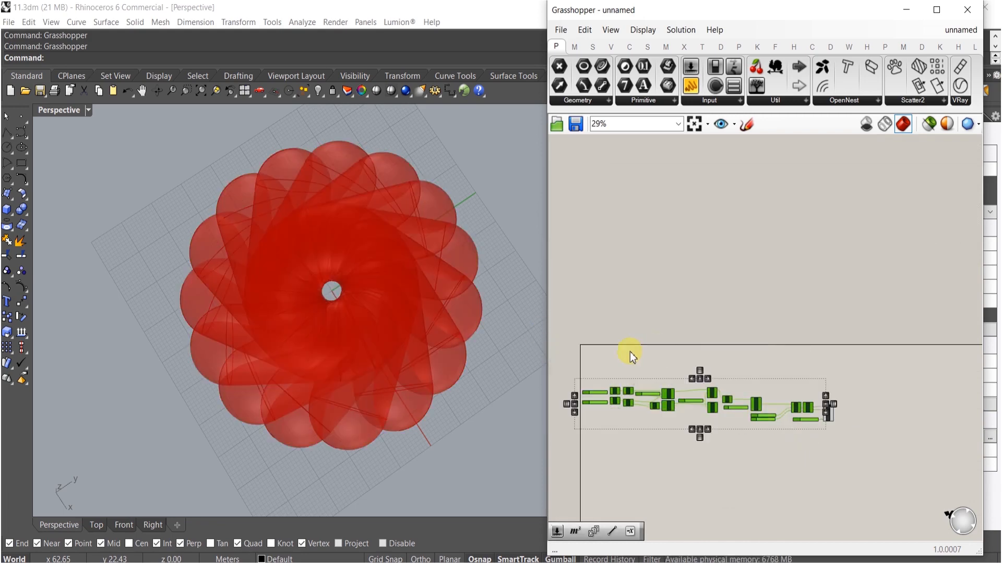
right_click_drag(438, 351, 393, 243)
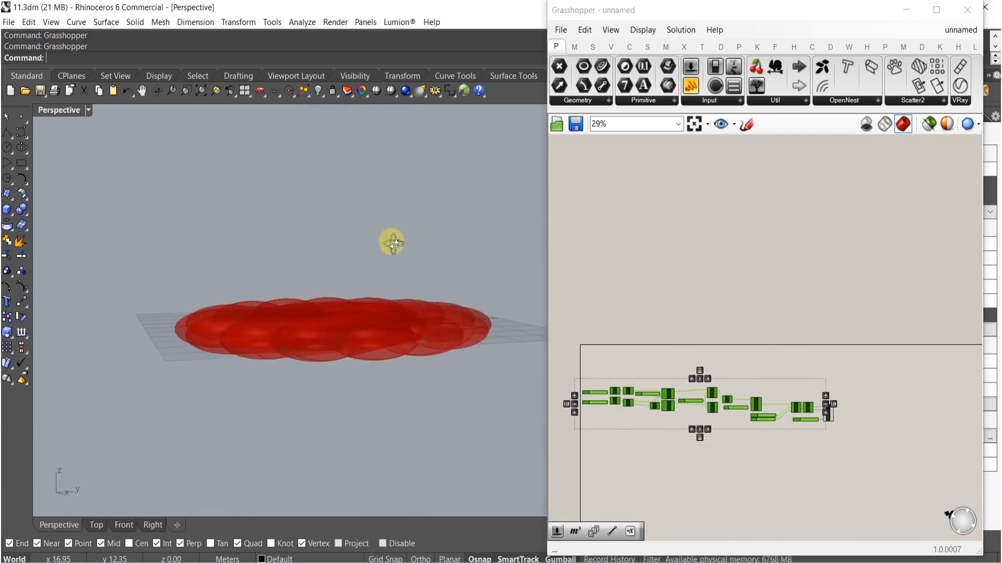
scroll(759, 415, "up", 4)
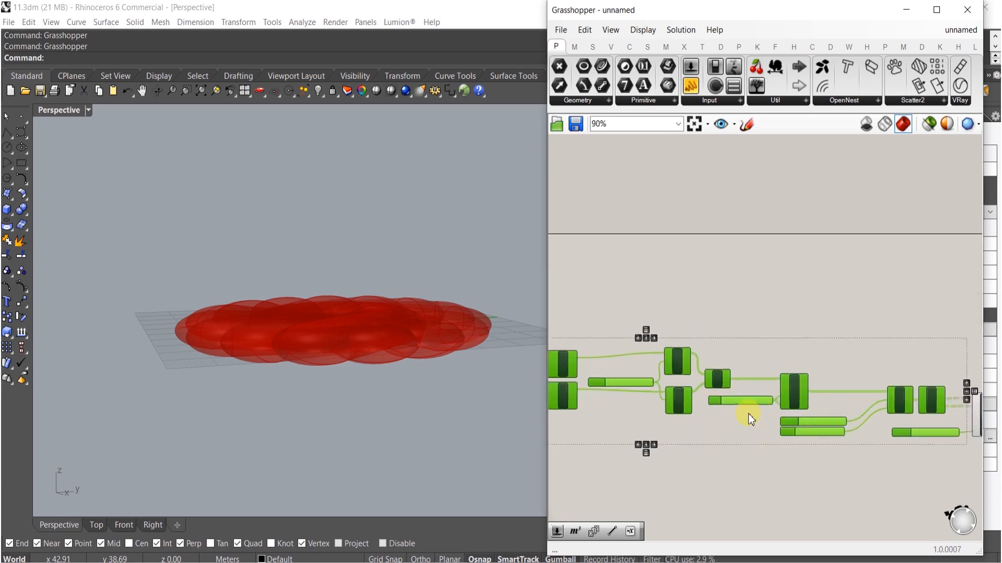
scroll(758, 415, "up", 10)
scroll(773, 437, "up", 3)
mouse_move(747, 430)
left_mouse_down()
mouse_move(686, 438)
mouse_move(727, 433)
left_mouse_up()
right_click_drag(424, 311, 422, 440)
right_click_drag(401, 317, 438, 282)
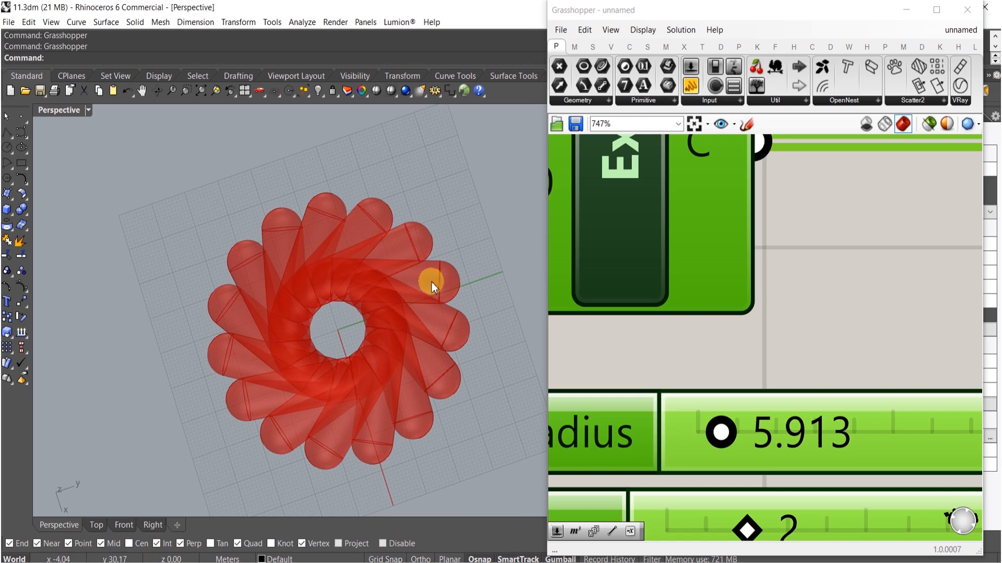
scroll(687, 353, "down", 9)
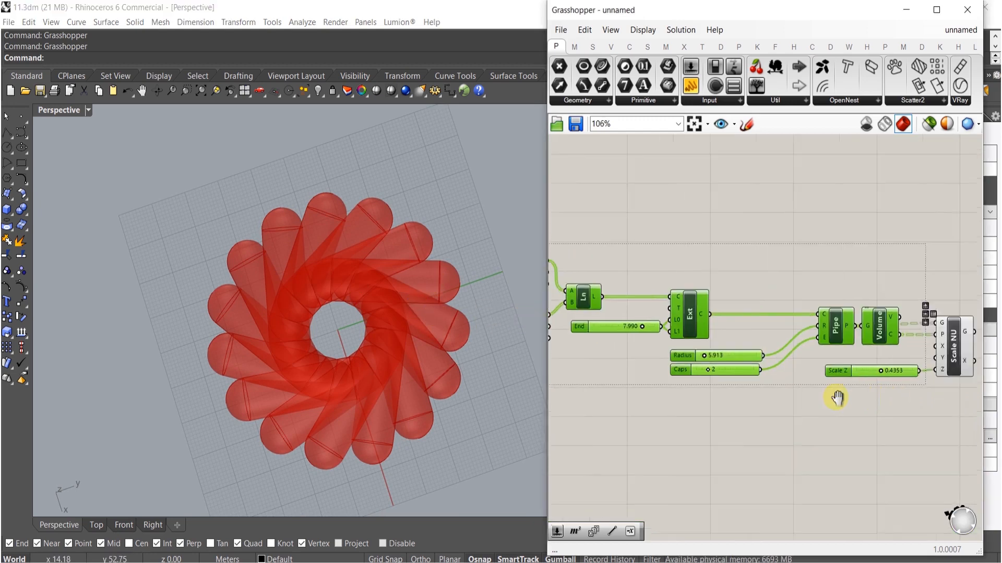
- Add a Move component and connect the Scale NU geometry output to its geometry input
right_click_drag(837, 398, 826, 395)
double_click(912, 340)
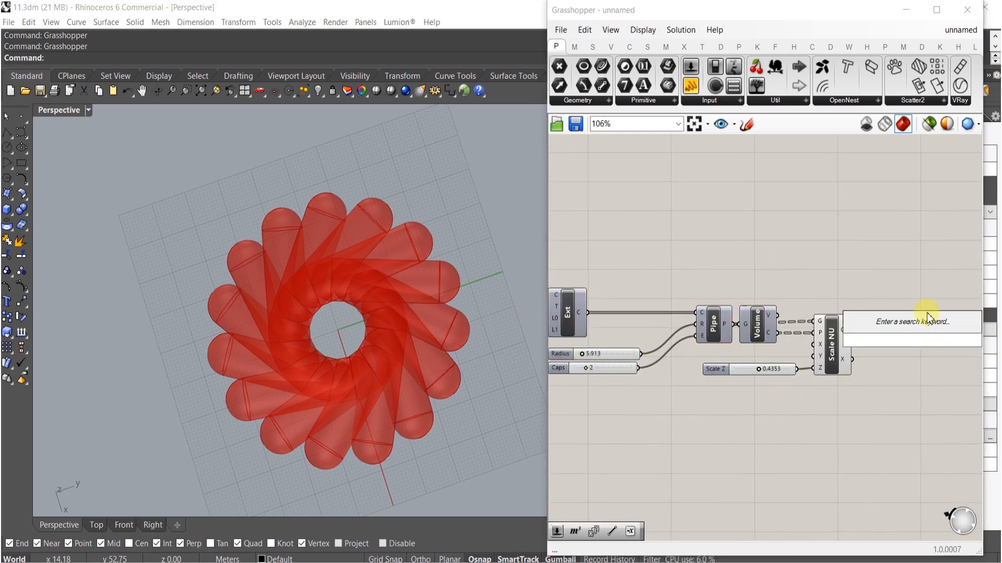
type("move")
left_click(890, 322)
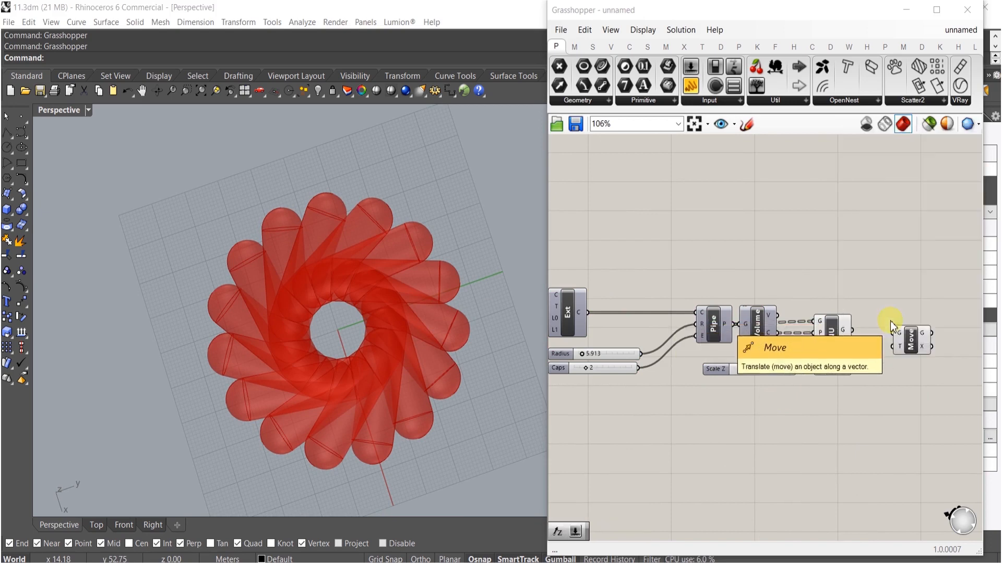
scroll(890, 321, "up", 4)
right_click_drag(874, 374, 813, 373)
left_click_drag(893, 345, 883, 339)
- Add a Unit Z component and connect its vector output to the Move translation input
left_click(857, 444)
double_click(857, 444)
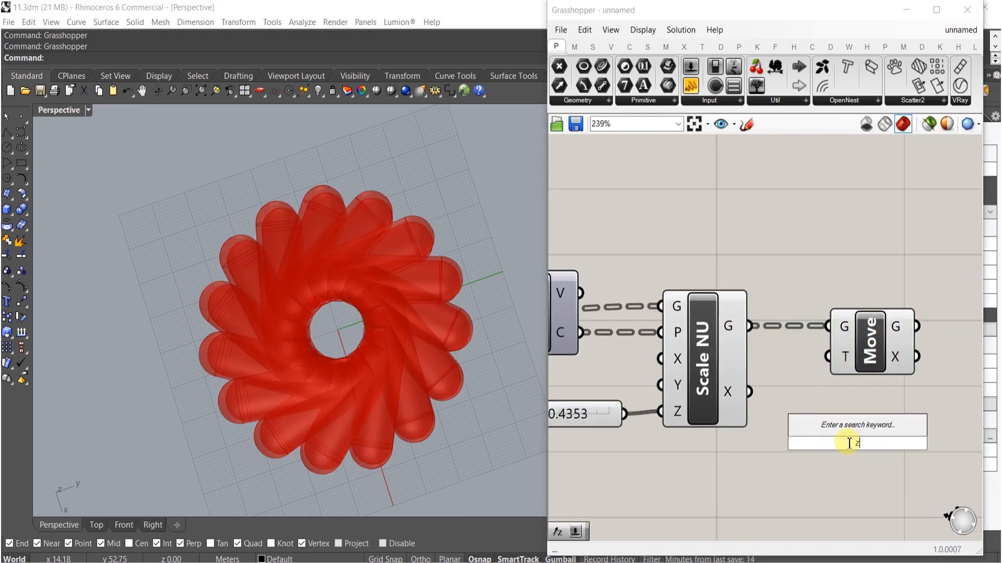
type("z")
left_click(829, 430)
left_click_drag(841, 368, 896, 442)
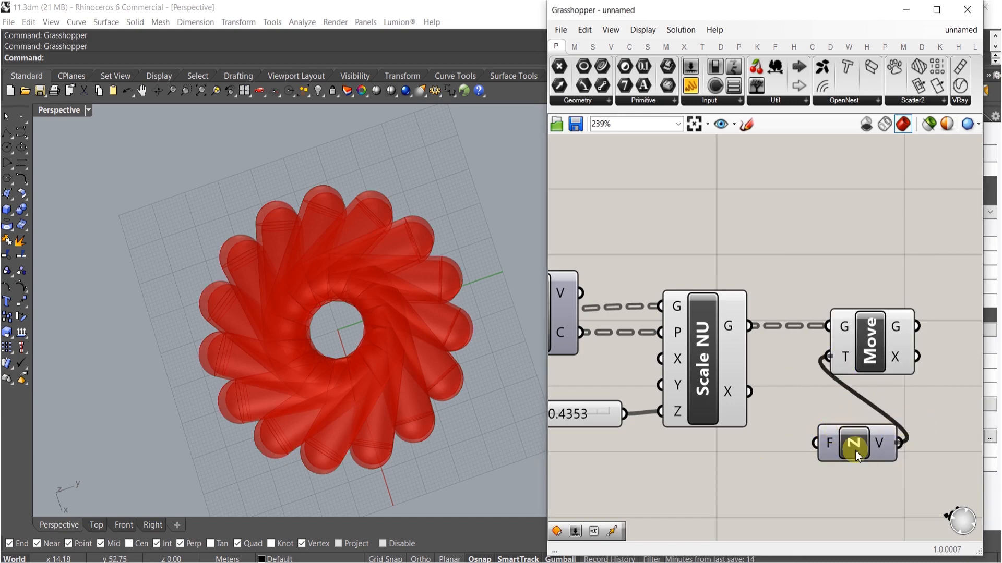
- Add a slider set to 11 and connect it to the Unit Z factor input
double_click(678, 485)
type("11")
key("Return")
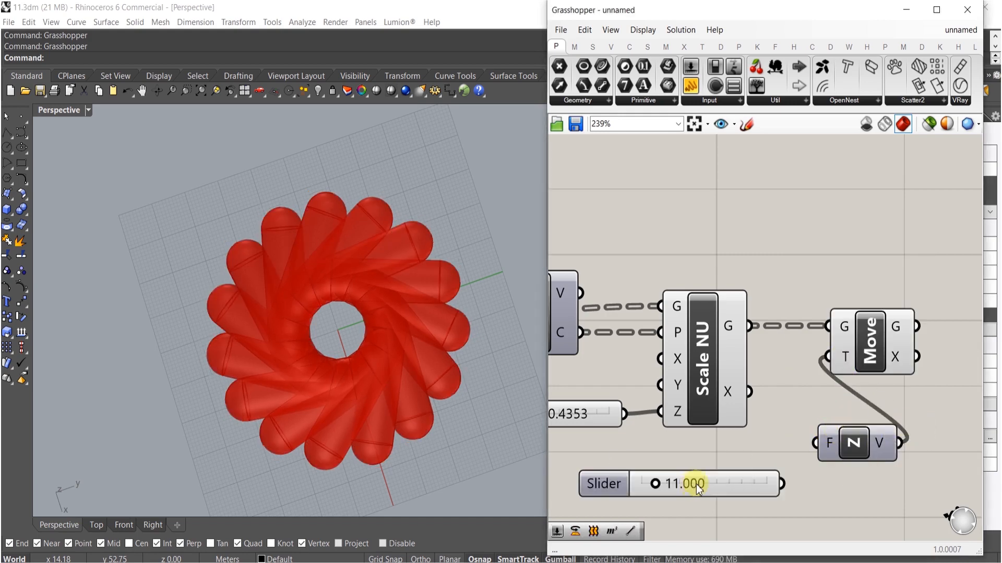
left_click_drag(778, 478, 770, 442)
left_click(852, 459, "shift")
left_click_drag(830, 449, 760, 363)
right_click_drag(822, 384, 759, 383)
left_click(807, 363, "shift")
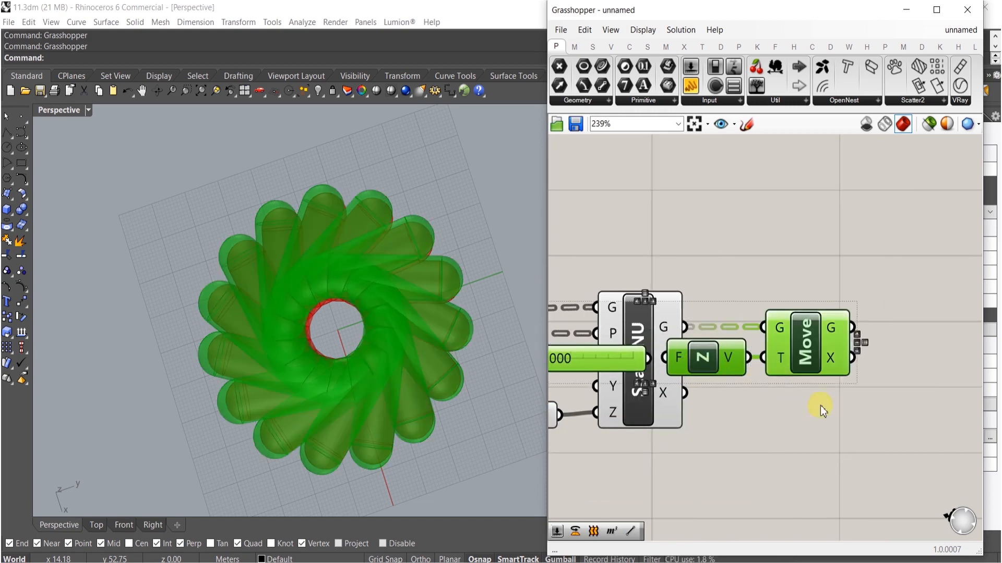
- Rearrange the Move, Unit Z and slider components into a tidy row after Scale NU
right_click_drag(823, 407, 670, 400)
scroll(687, 359, "down", 2)
left_click_drag(691, 357, 884, 358, "shift")
left_click(840, 404)
right_click_drag(699, 410, 850, 378)
scroll(821, 352, "down", 5)
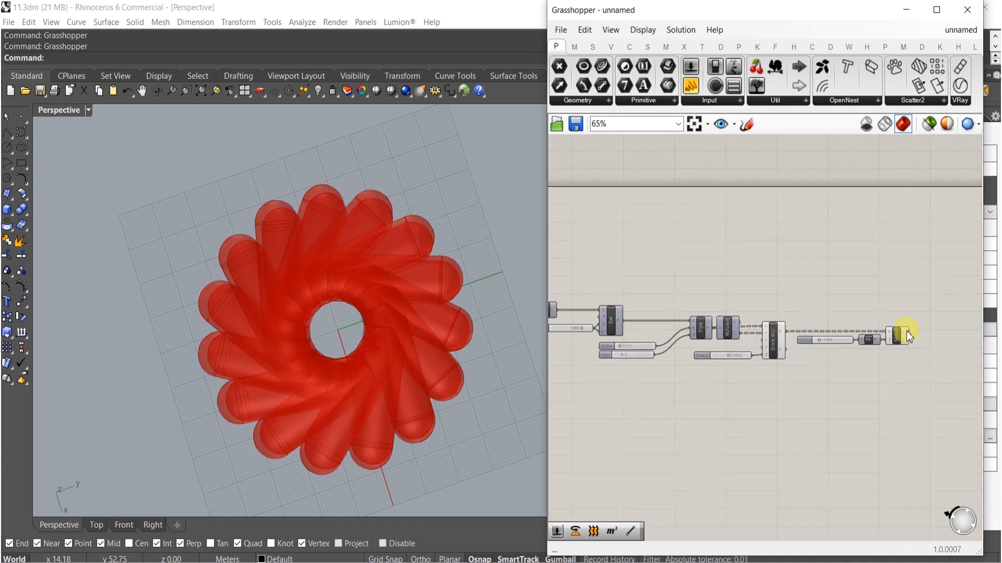
right_click_drag(711, 394, 887, 379)
right_click_drag(837, 425, 929, 459)
right_click_drag(727, 419, 848, 428)
- Inspect the moved pipes in the viewport and navigate the canvas back to the two circle components
right_click_drag(380, 383, 318, 321, "shift")
scroll(344, 400, "up", 6)
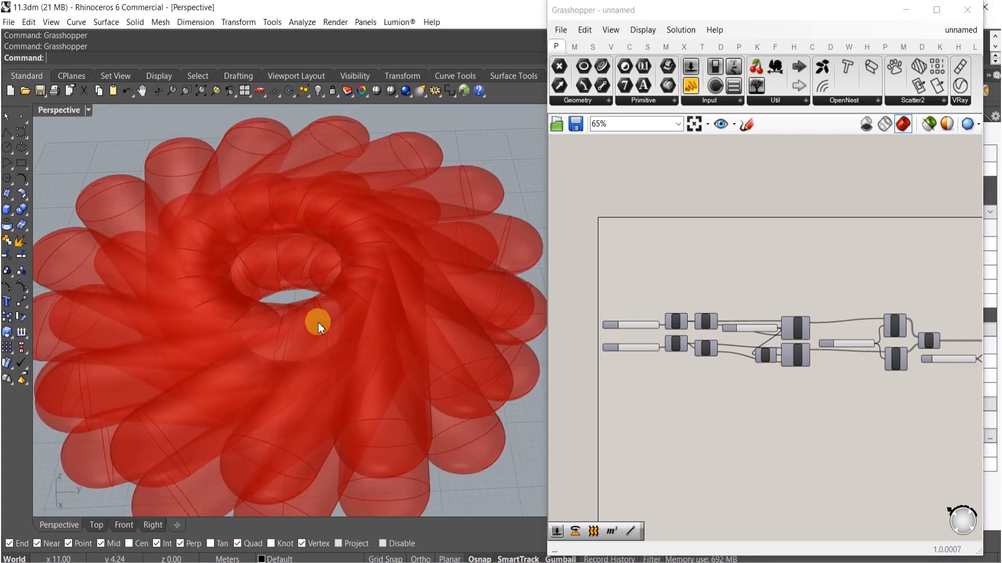
right_click_drag(530, 363, 405, 374)
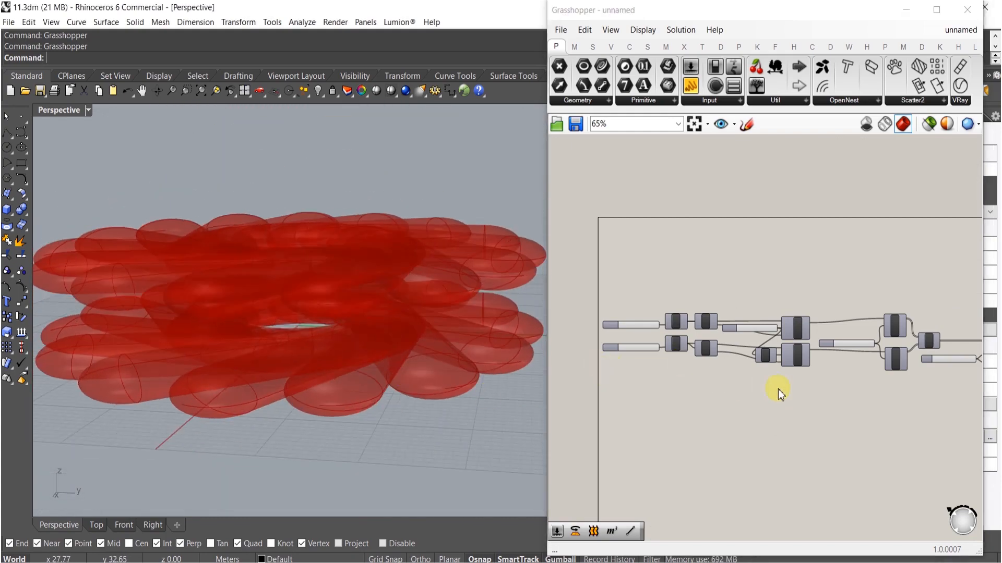
scroll(777, 389, "down", 3)
left_click_drag(857, 327, 854, 326)
middle_click(880, 365)
left_click(922, 315)
left_click(713, 384)
scroll(713, 389, "up", 5)
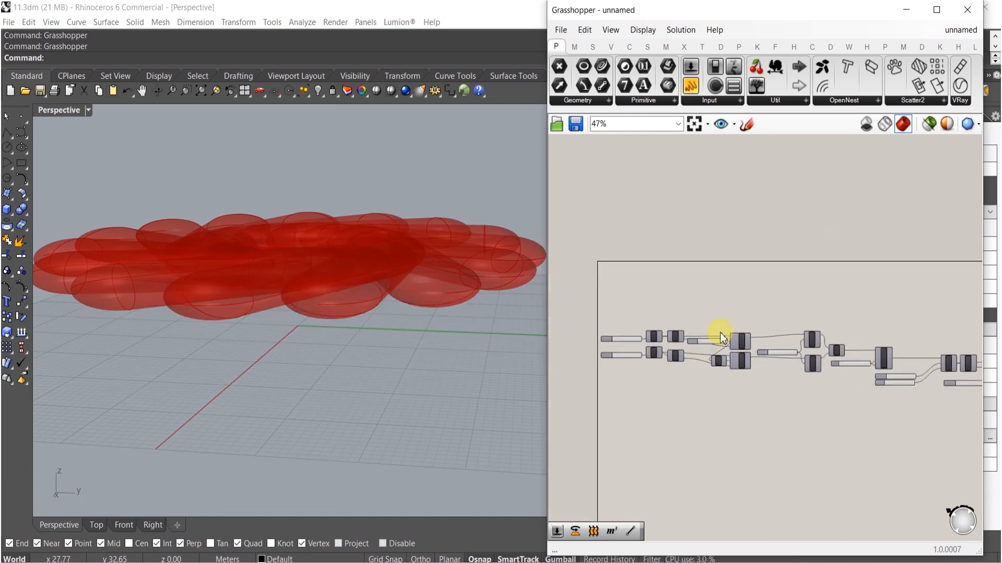
right_click_drag(624, 442, 716, 442)
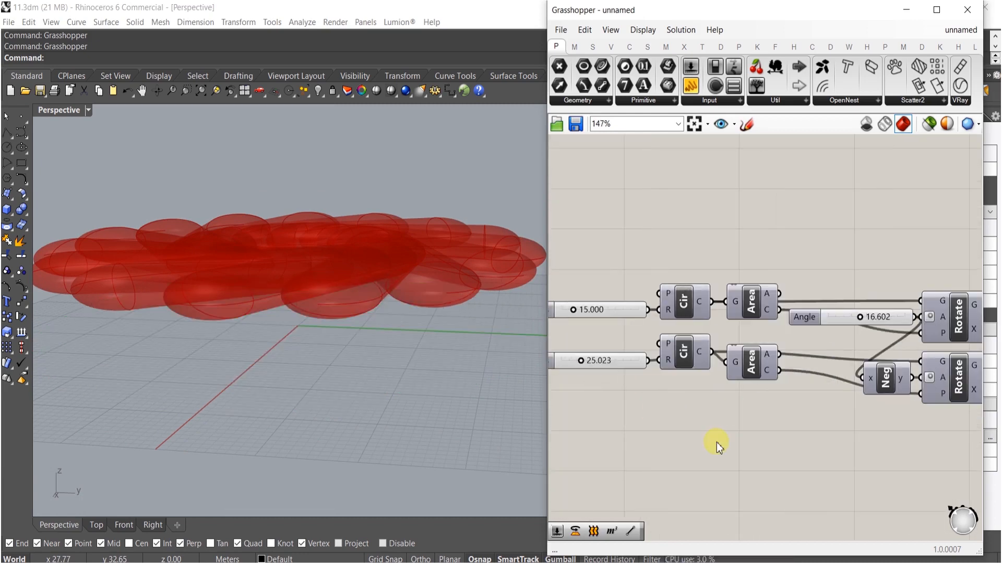
- Add a Loft component and connect both circles to its curves input
double_click(716, 442)
type("loft")
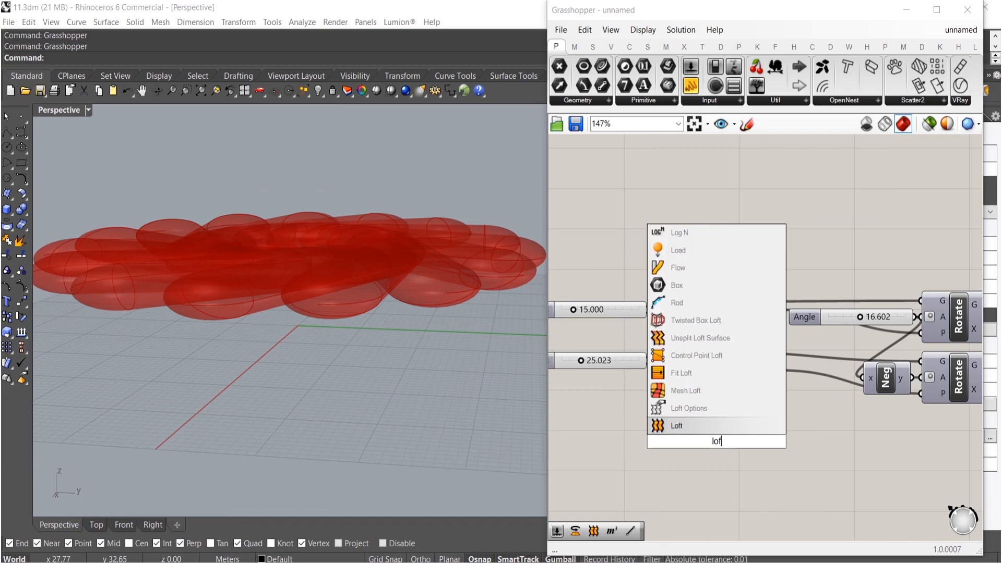
left_click(712, 431)
left_click_drag(690, 434, 719, 302)
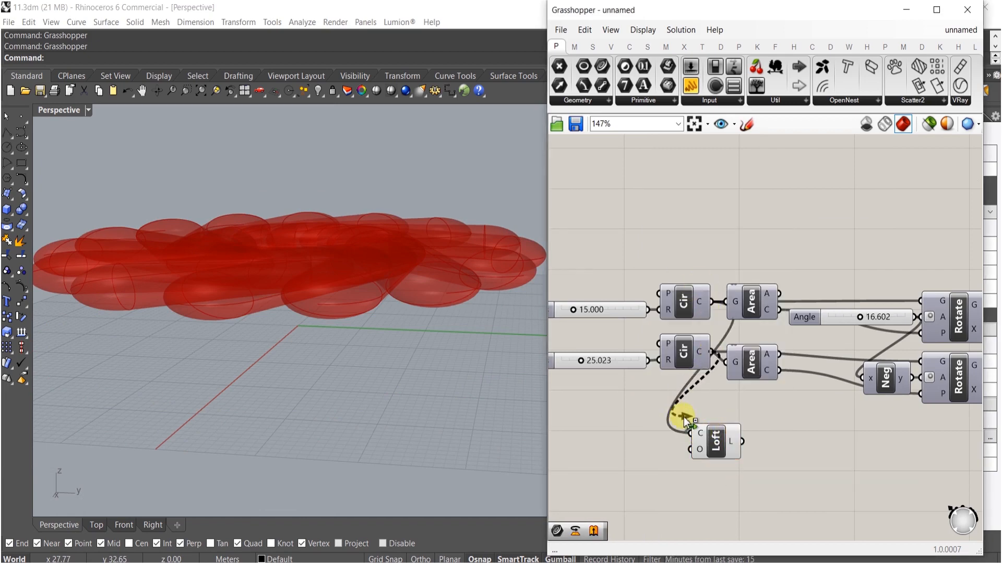
left_click_drag(683, 418, 699, 441, "shift")
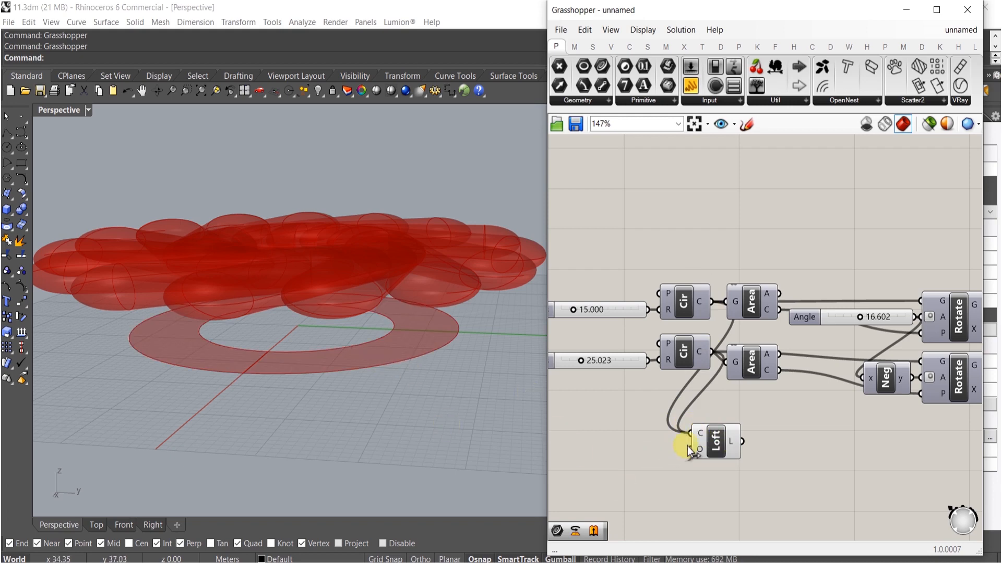
left_click(709, 447)
scroll(771, 437, "down", 5)
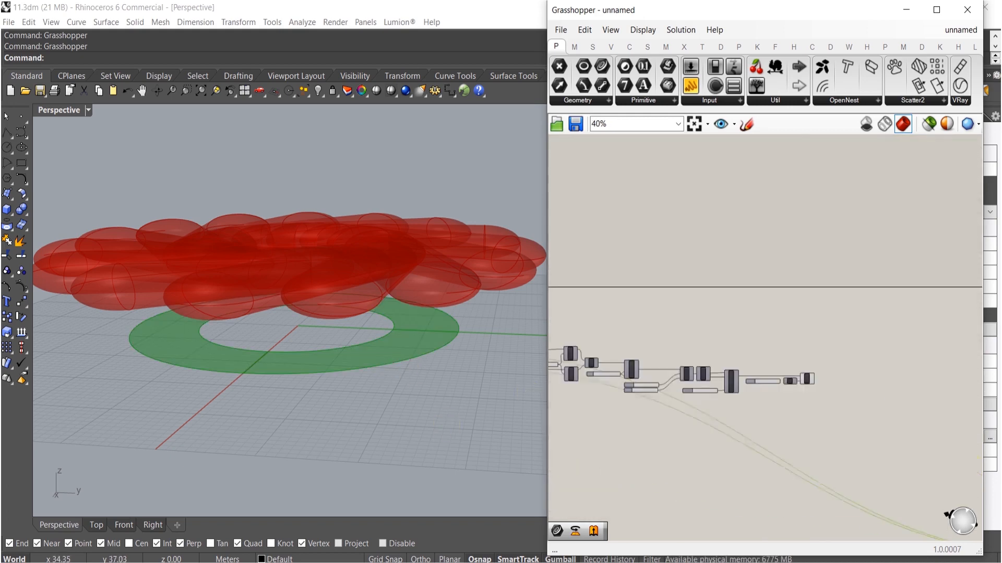
- Reposition the Loft component below the Move component
left_click_drag(649, 391, 795, 353)
scroll(599, 319, "up", 5)
left_click(735, 380)
right_click_drag(749, 370, 707, 418)
left_click_drag(750, 393, 581, 419)
left_click(739, 387)
double_click(739, 387)
type("ee")
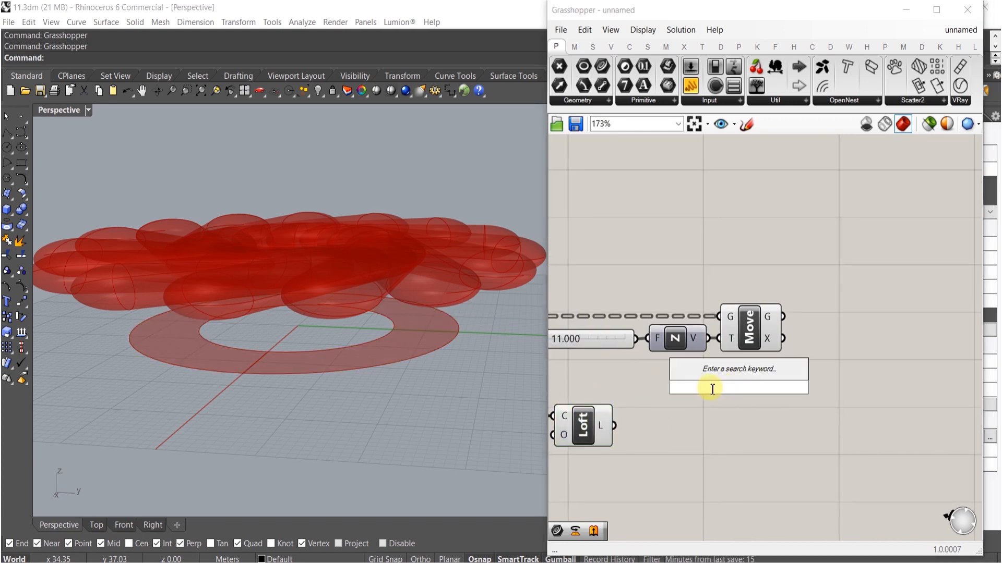
key("Escape")
- Add an Extrude component, copy the Unit Z and 11 slider, and wire the loft and vector into it
double_click(706, 386)
type("ex")
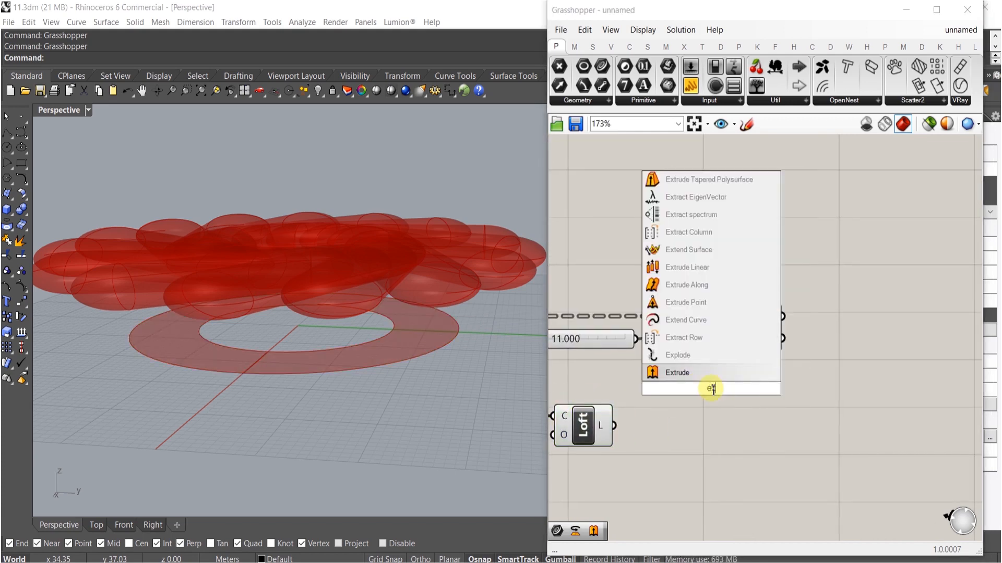
type("trud")
left_click(697, 371)
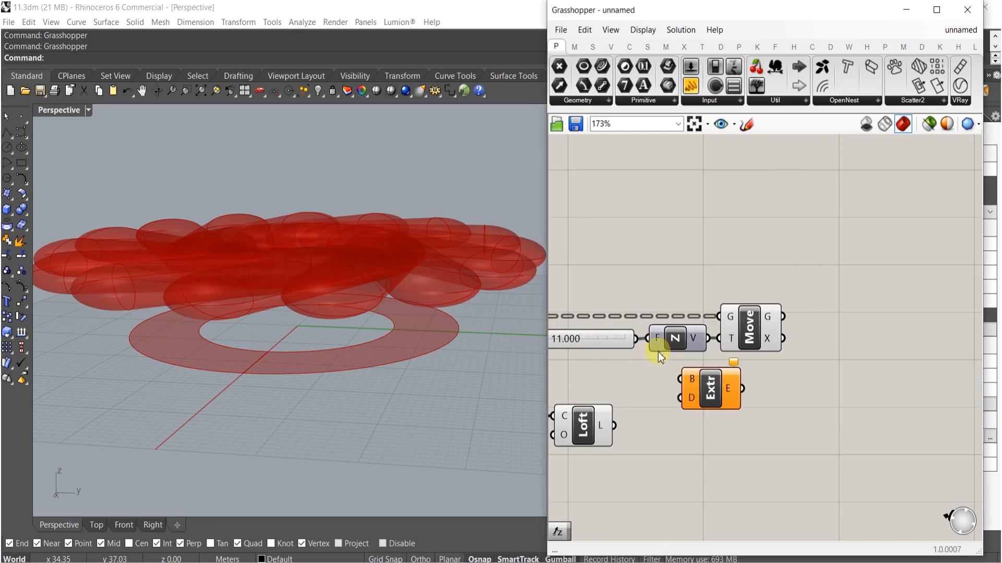
left_click_drag(672, 356, 672, 476)
left_click_drag(679, 398, 715, 459)
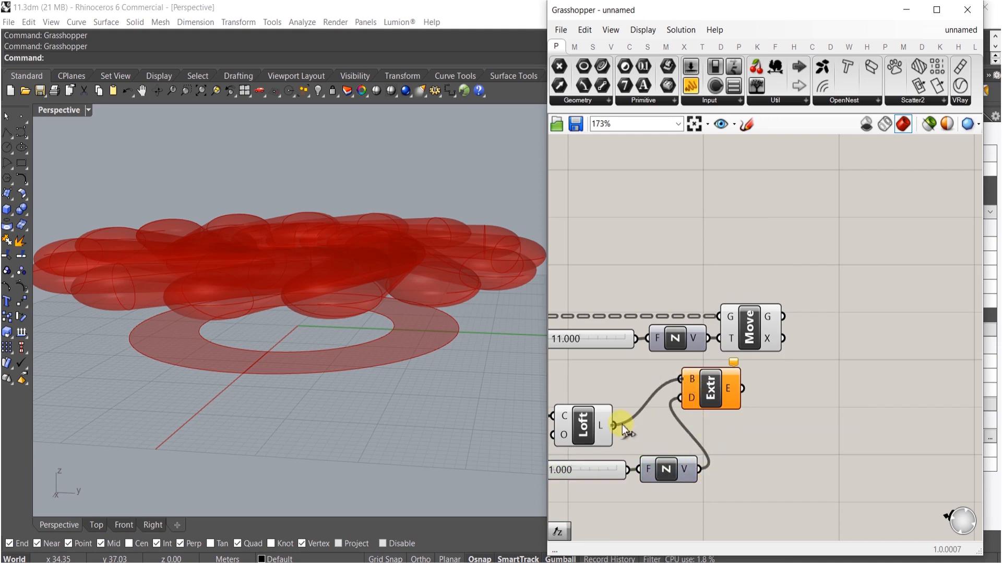
left_click_drag(622, 425, 621, 425)
left_click_drag(710, 399, 745, 452)
- Bake the extrusion, then undo the bake
middle_click(757, 448)
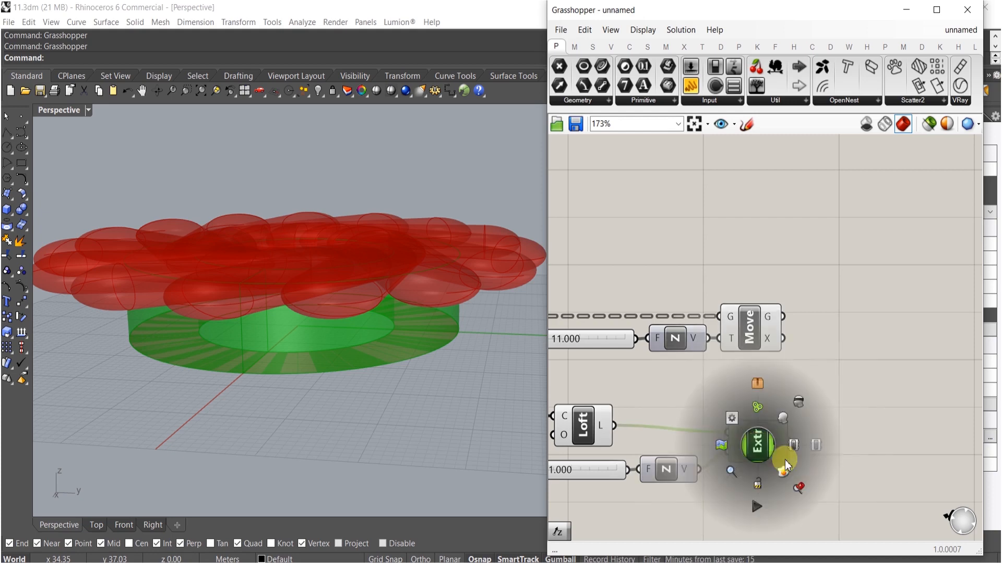
left_click(745, 469)
right_click_drag(453, 360, 438, 277)
key("ctrl+z")
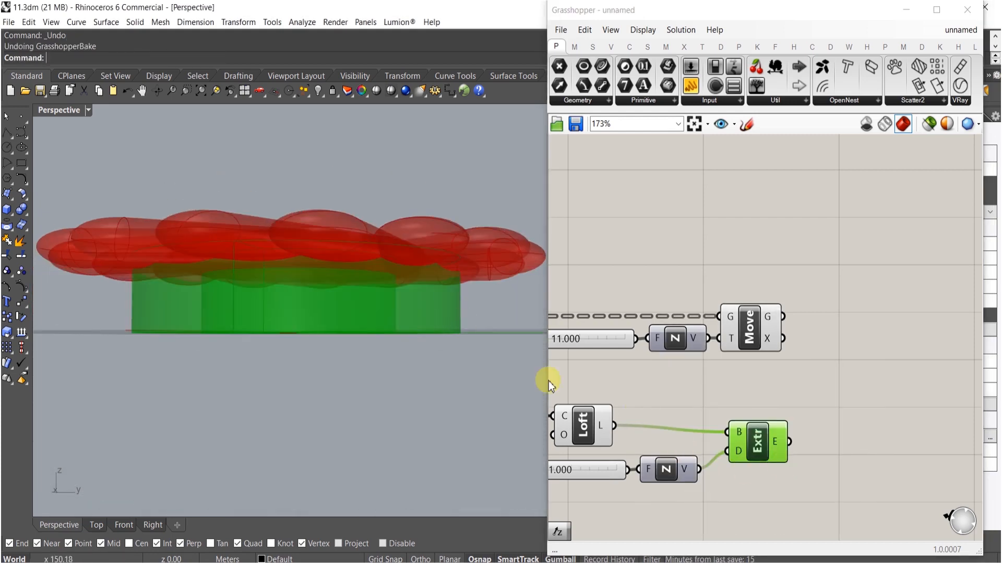
- Hide the preview of the Move, Extrude, Unit Z and slider components
left_click_drag(759, 446, 781, 292)
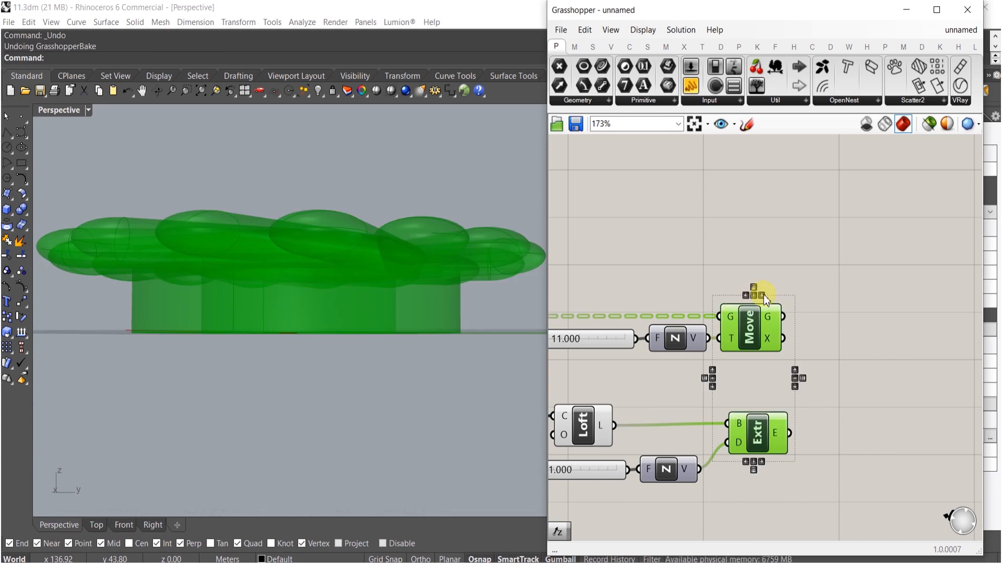
left_click(743, 263)
right_click_drag(645, 432, 728, 425)
scroll(728, 425, "down", 1)
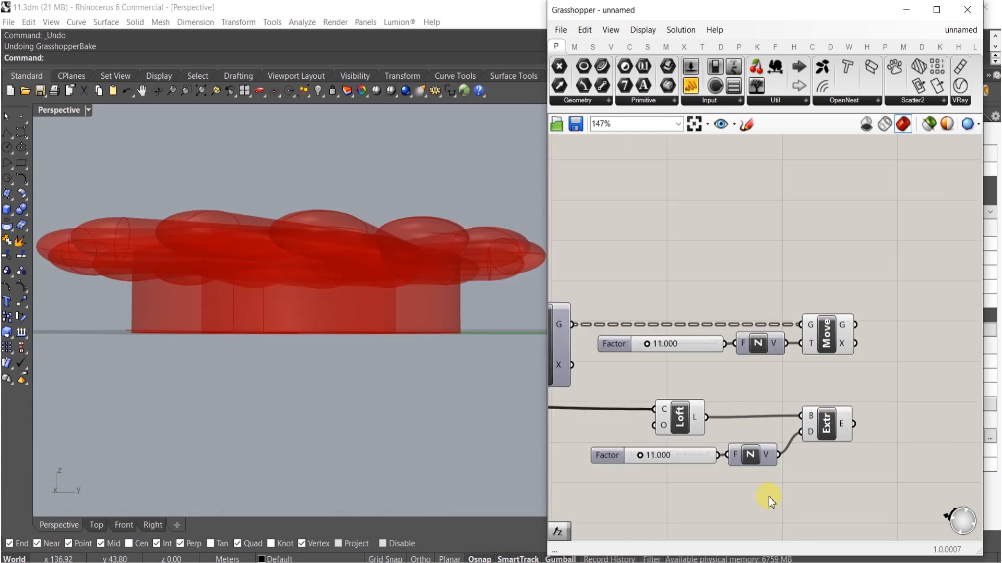
left_click_drag(768, 496, 642, 317)
middle_click(674, 386)
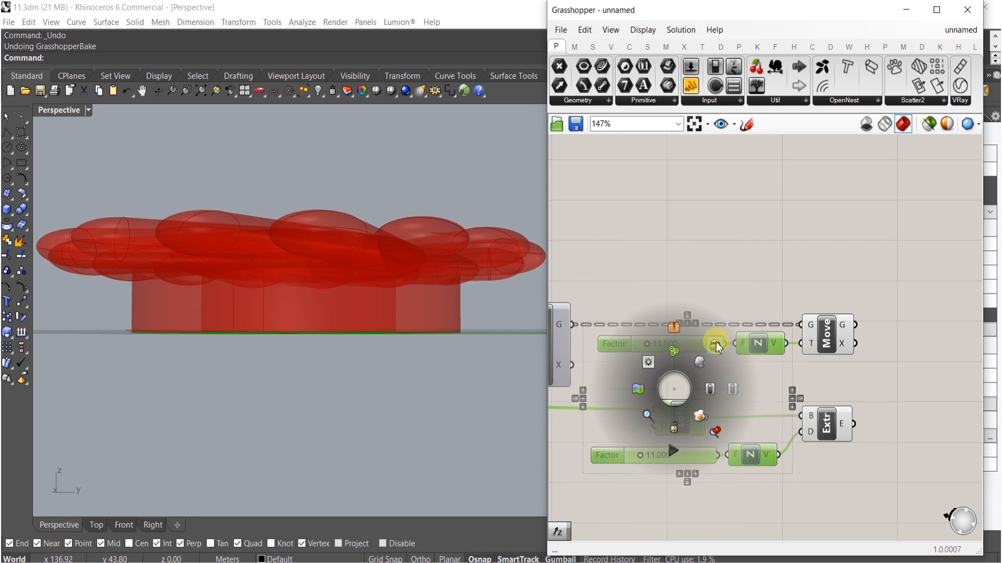
right_click_drag(338, 267, 389, 323)
left_click(717, 235)
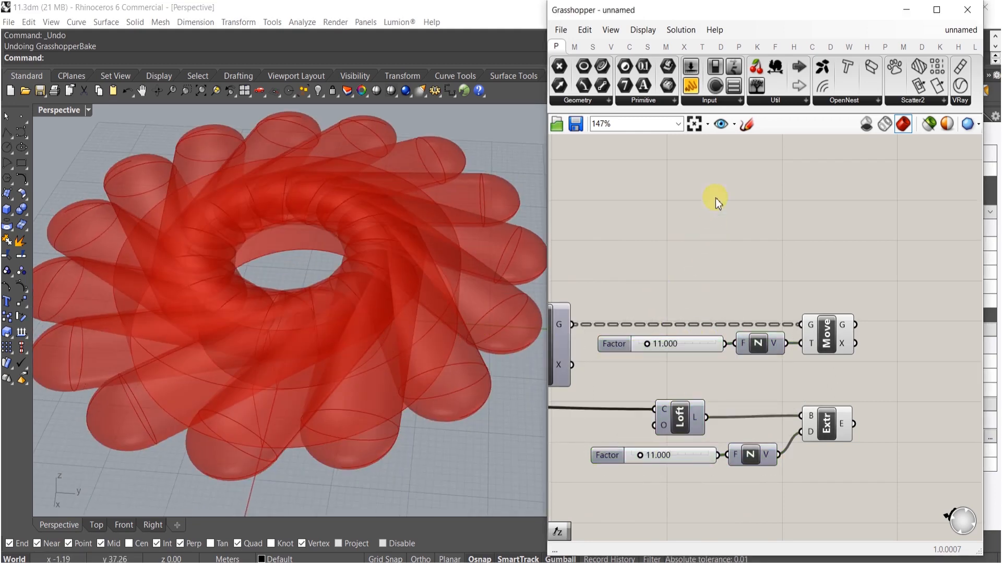
- Add a Trim Solid component to the canvas from the Intersect shape components
left_click(684, 48)
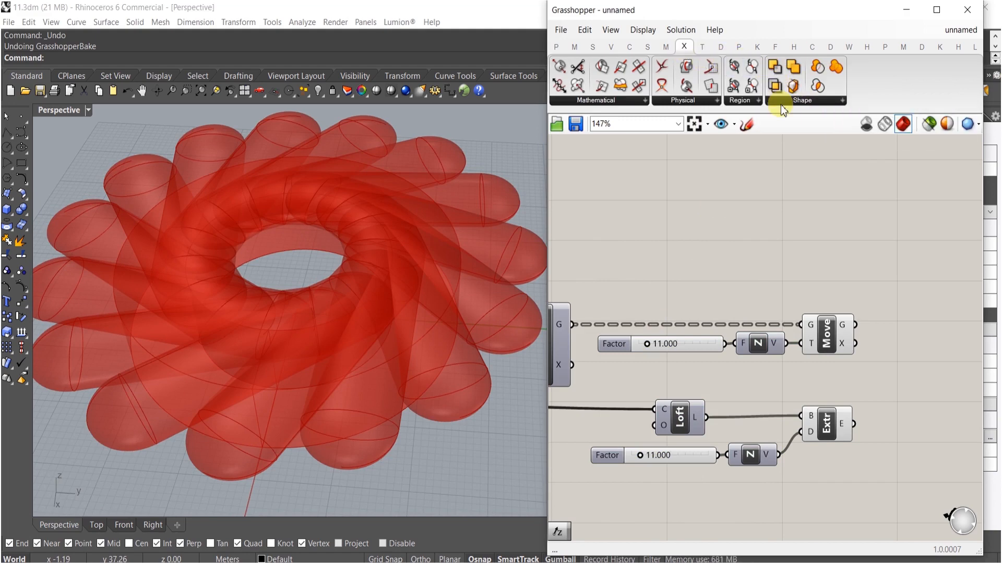
left_click(781, 103)
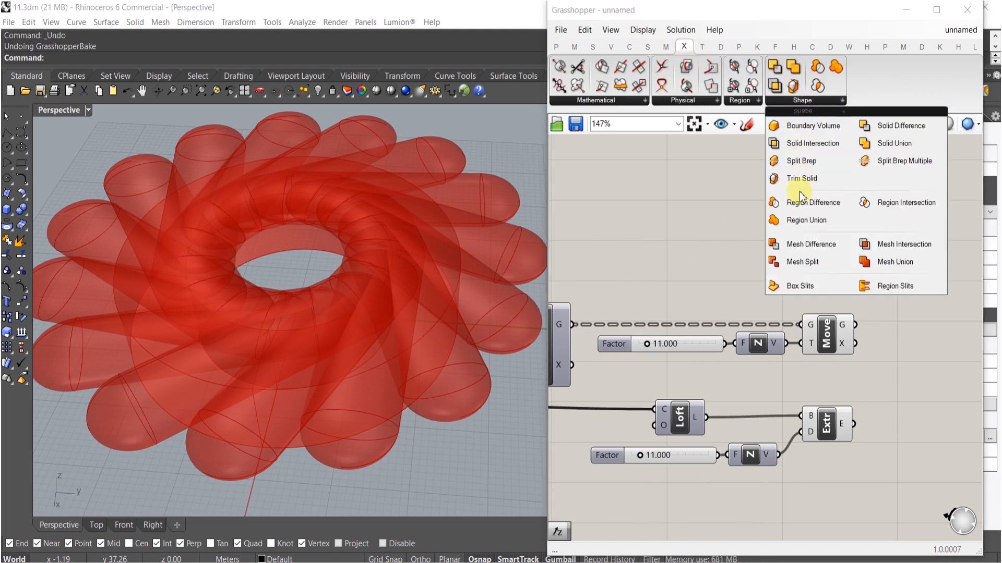
left_click_drag(802, 179, 952, 338)
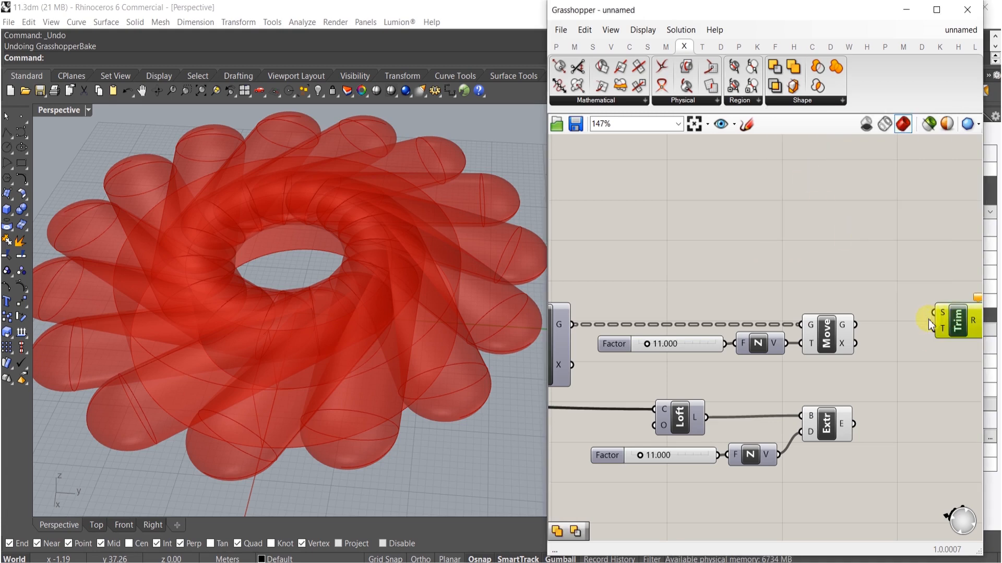
- Add a Solid Union fed by the moved geometry, and wire the union and the extrusion into Trim Solid
double_click(876, 257)
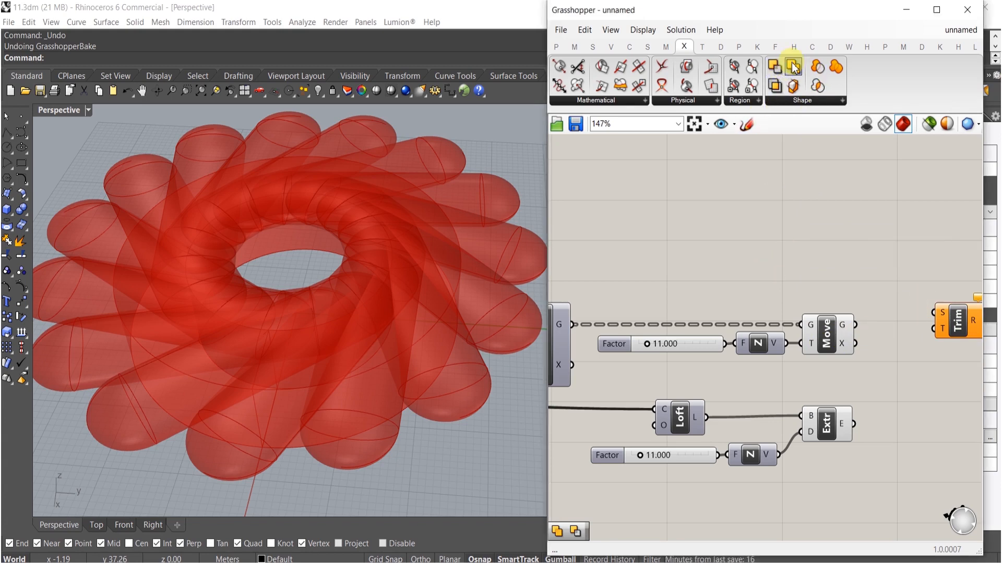
left_click_drag(873, 248, 856, 325)
left_click_drag(898, 243, 852, 421)
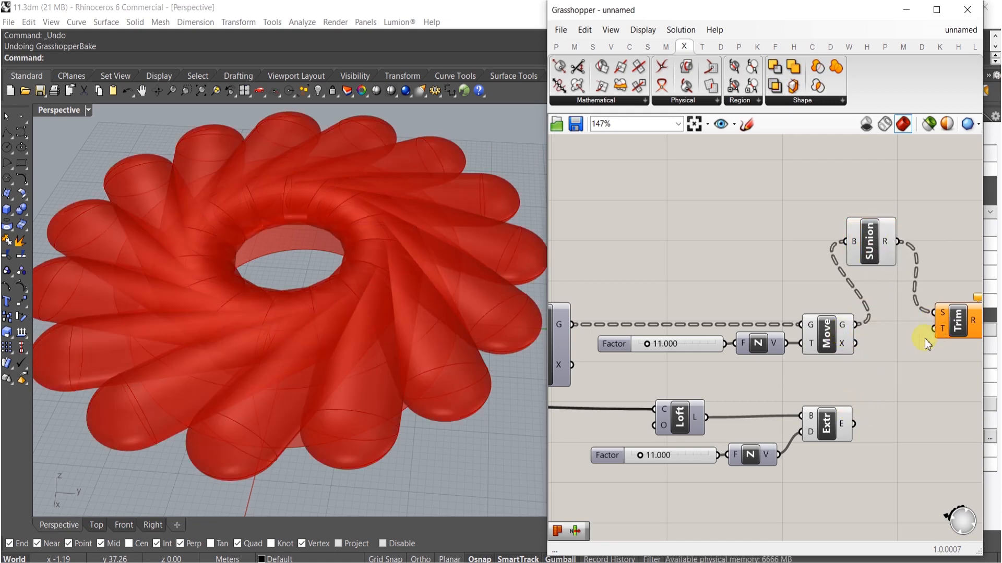
left_click_drag(934, 328, 845, 434)
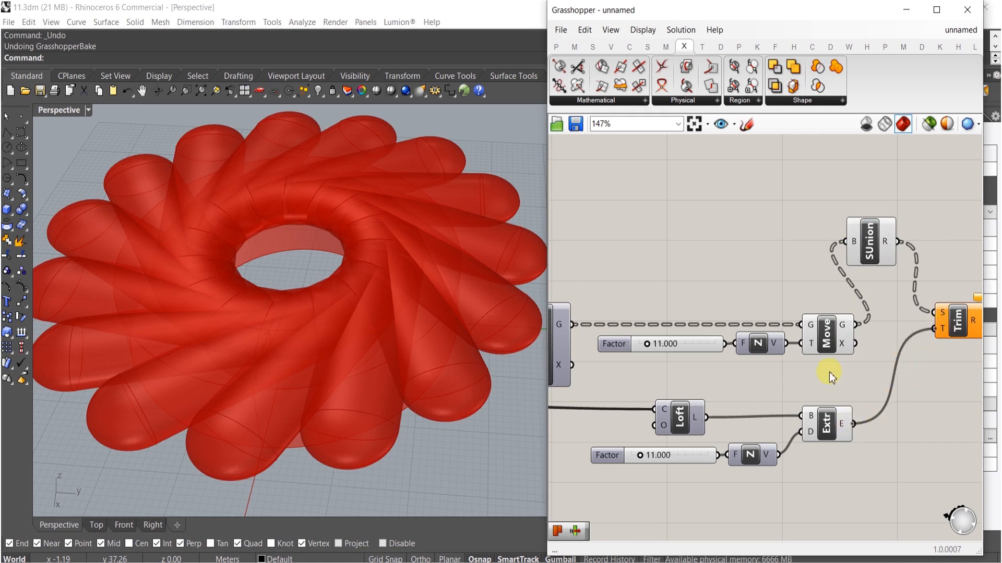
- Select the Move, Extrude and Solid Union components and toggle their preview
right_click_drag(948, 358, 860, 372)
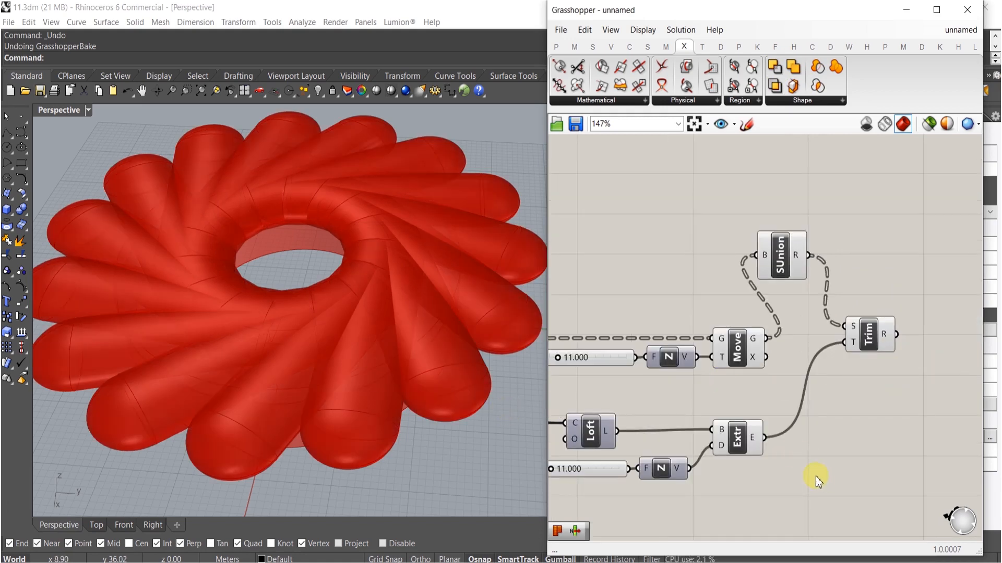
left_click_drag(797, 479, 747, 240)
middle_click(783, 246)
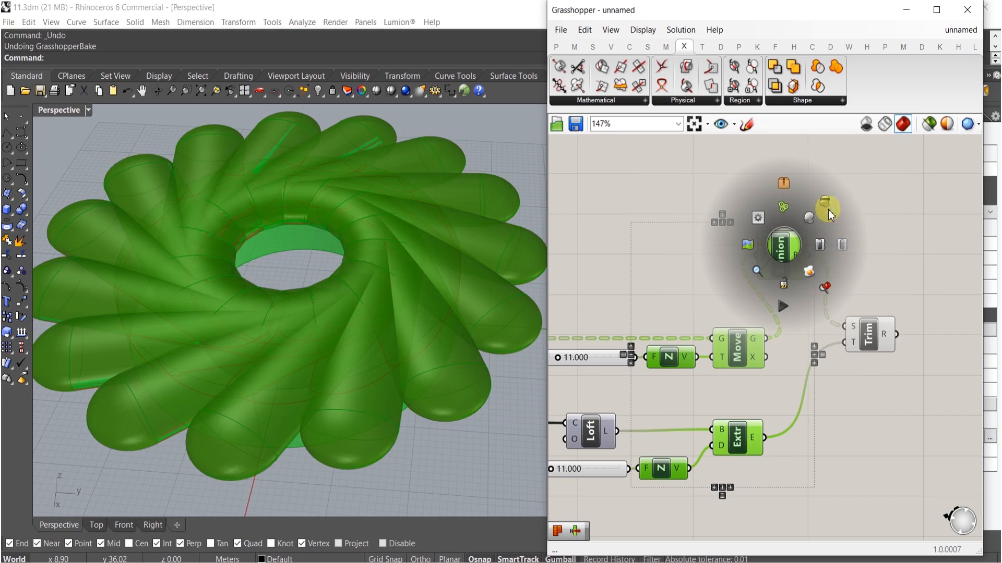
left_click(841, 220)
- Flatten the Solid Union's brep input
right_click_drag(365, 308, 416, 328)
scroll(721, 256, "up", 3)
right_click(806, 257)
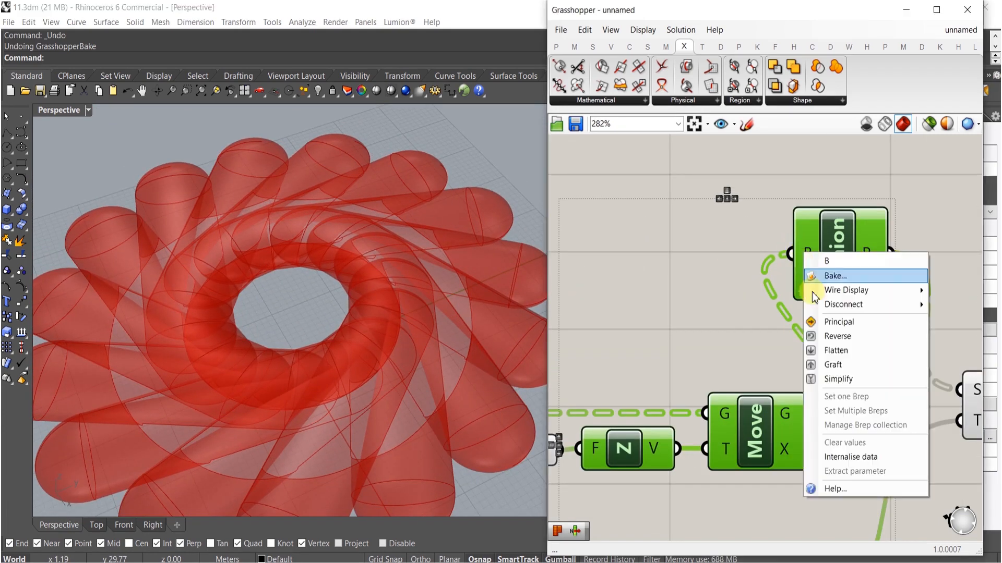
left_click(838, 351)
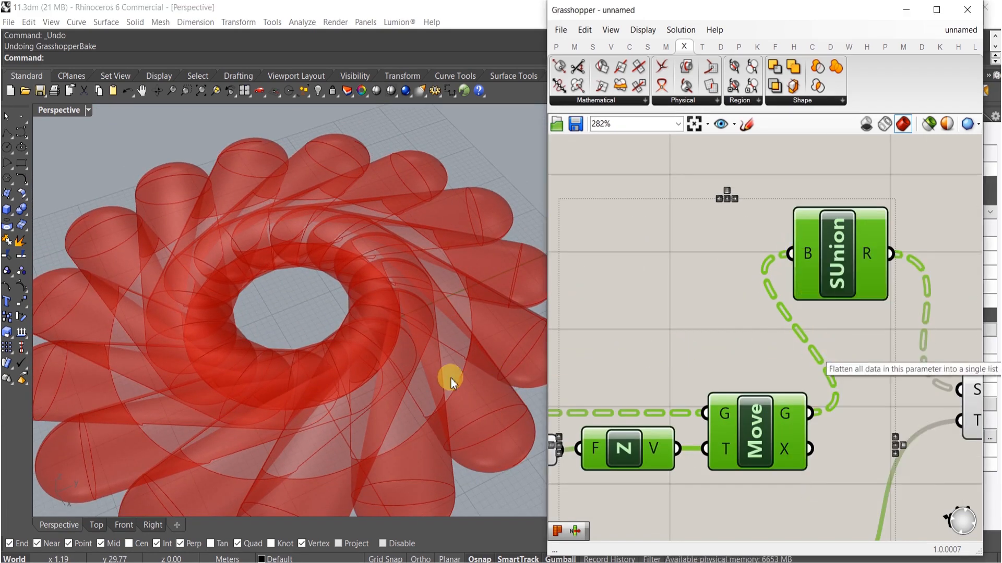
right_click_drag(483, 327, 343, 297)
right_click_drag(219, 235, 340, 198)
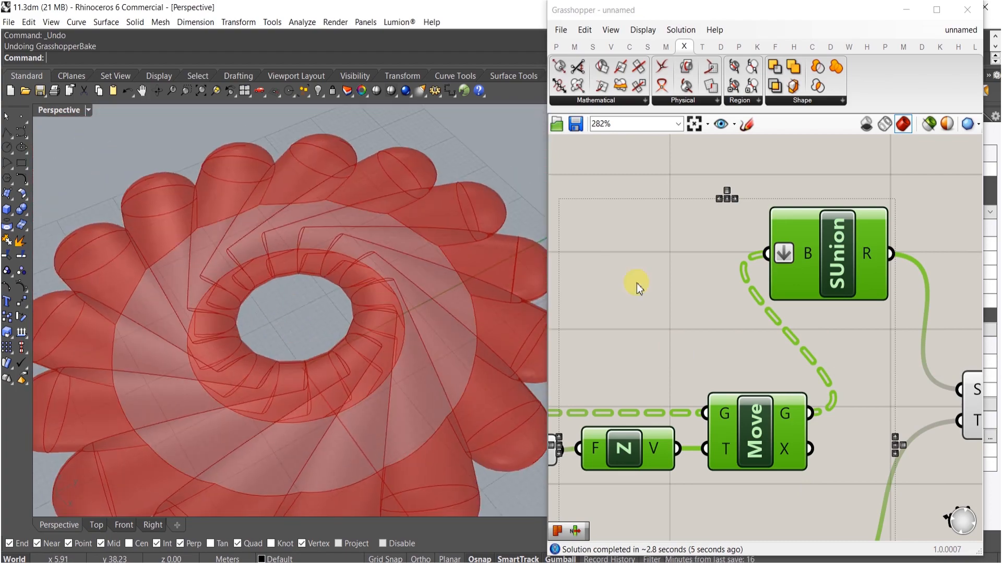
scroll(756, 303, "down", 2)
scroll(756, 331, "up", 2)
left_click(756, 331)
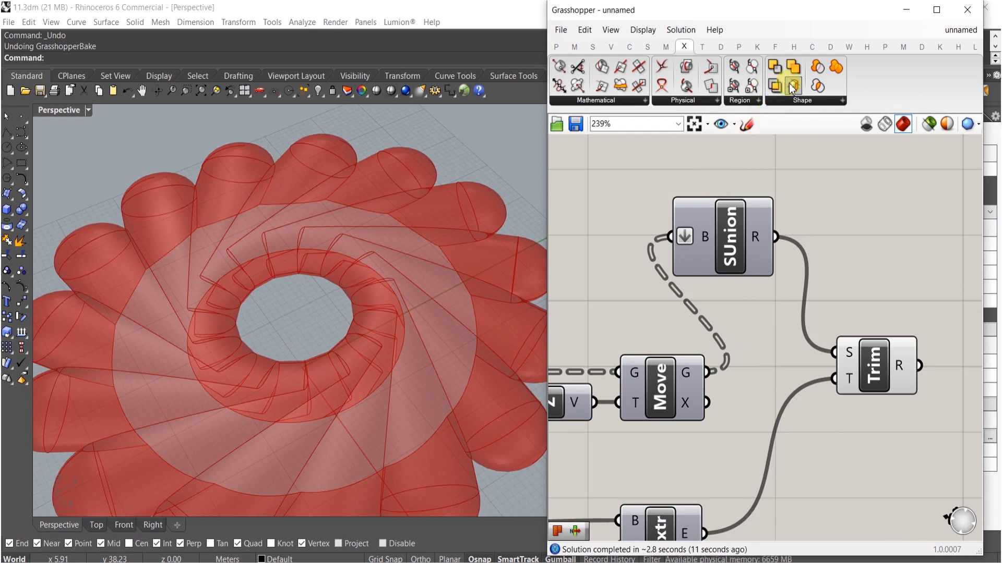
left_click(784, 104)
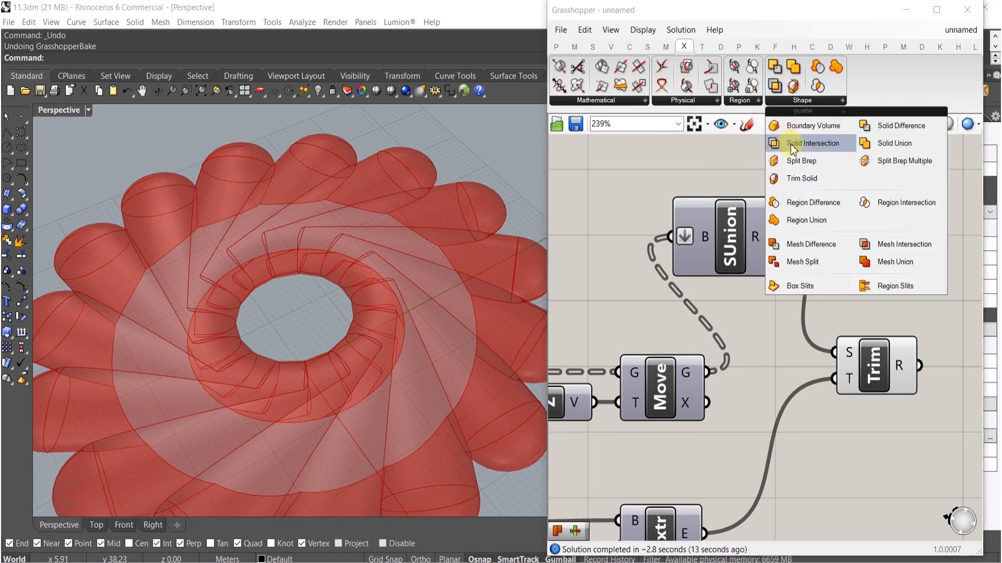
left_click(800, 160)
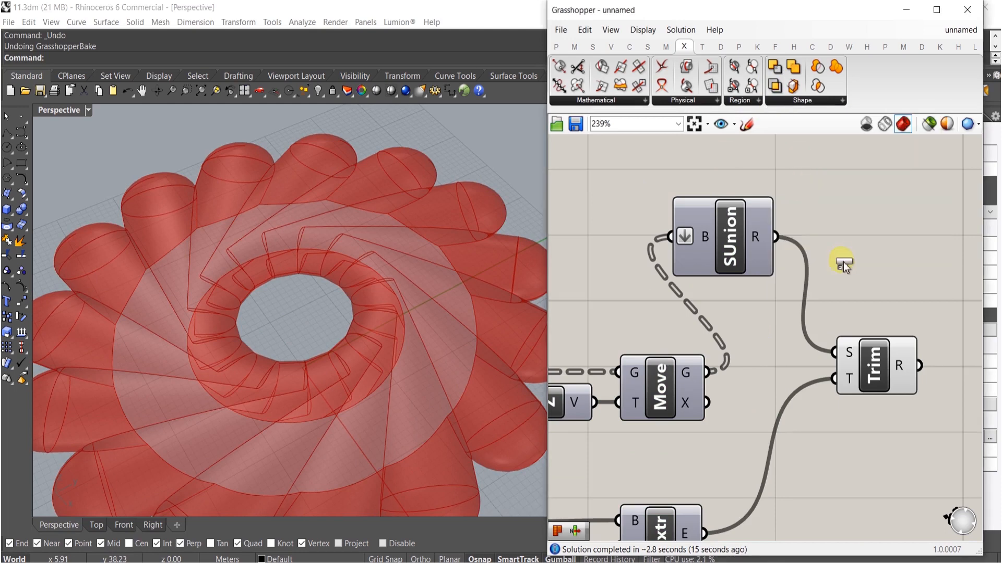
left_click(828, 239)
left_click_drag(776, 236, 706, 533)
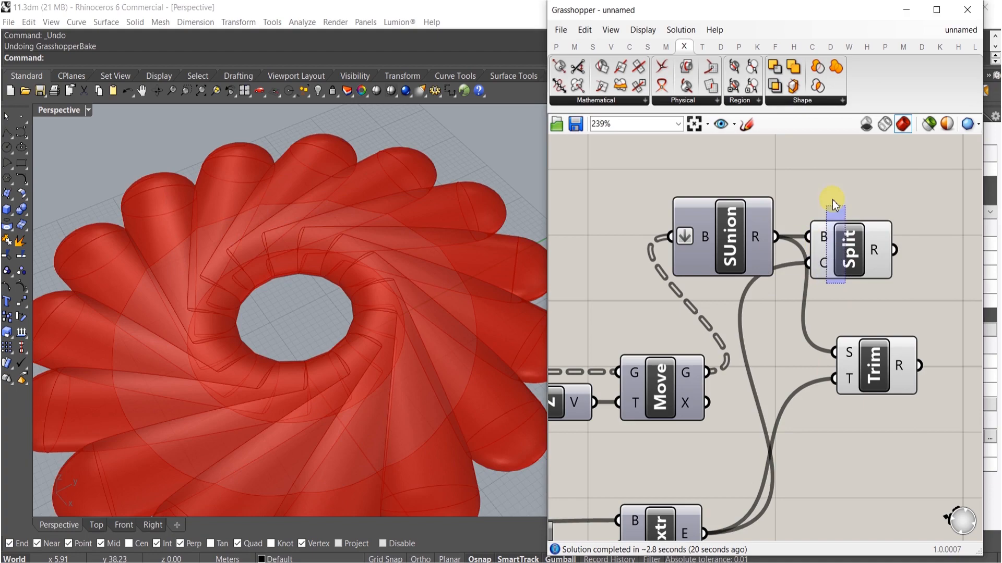
left_click(833, 225)
key("Delete")
- Add a Split Brep Multiple component, splitting the unioned solid with the extruded ring as cutter
right_click_drag(308, 344, 238, 266)
scroll(239, 269, "up", 5)
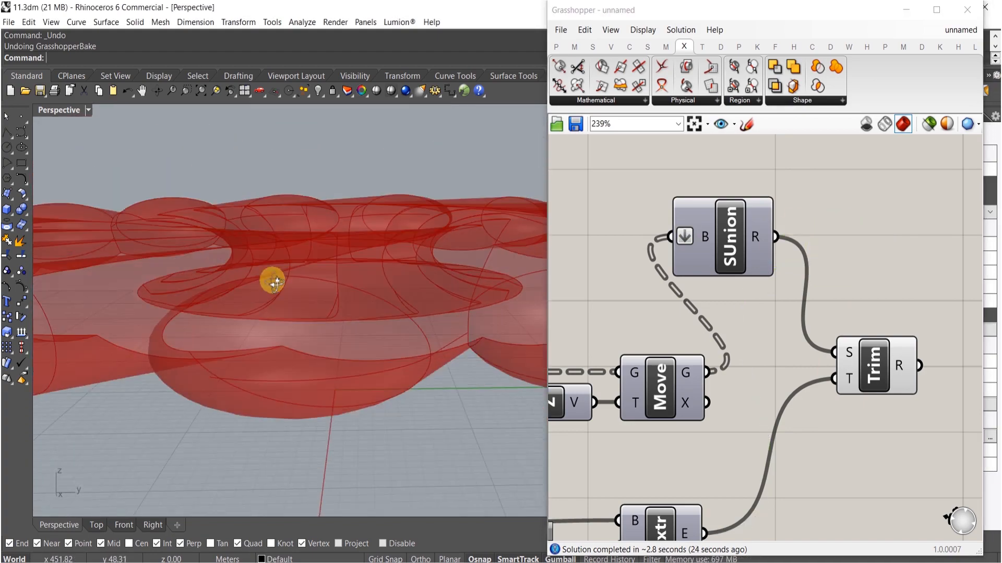
left_click(799, 103)
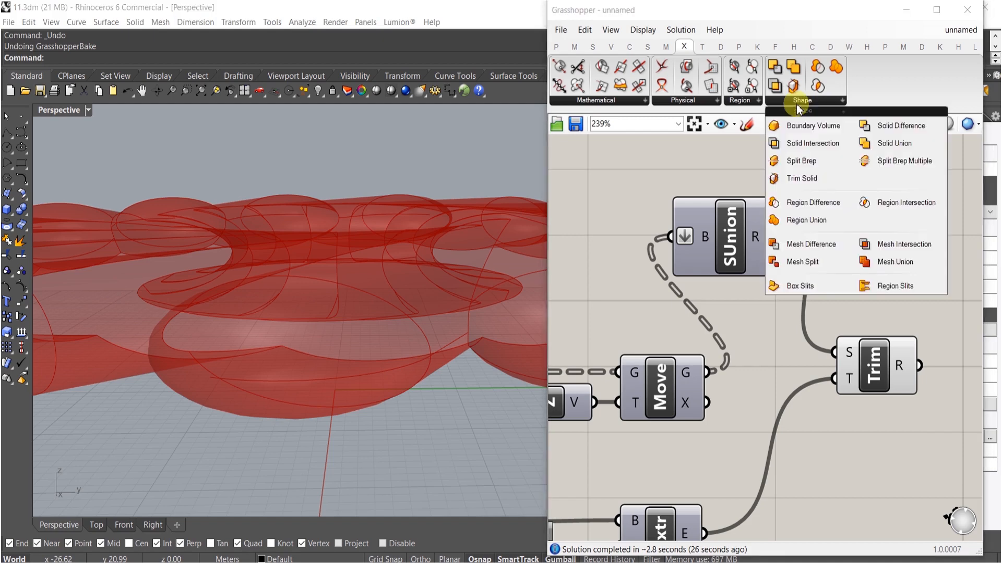
left_click_drag(889, 162, 790, 249)
left_click_drag(850, 479, 703, 533)
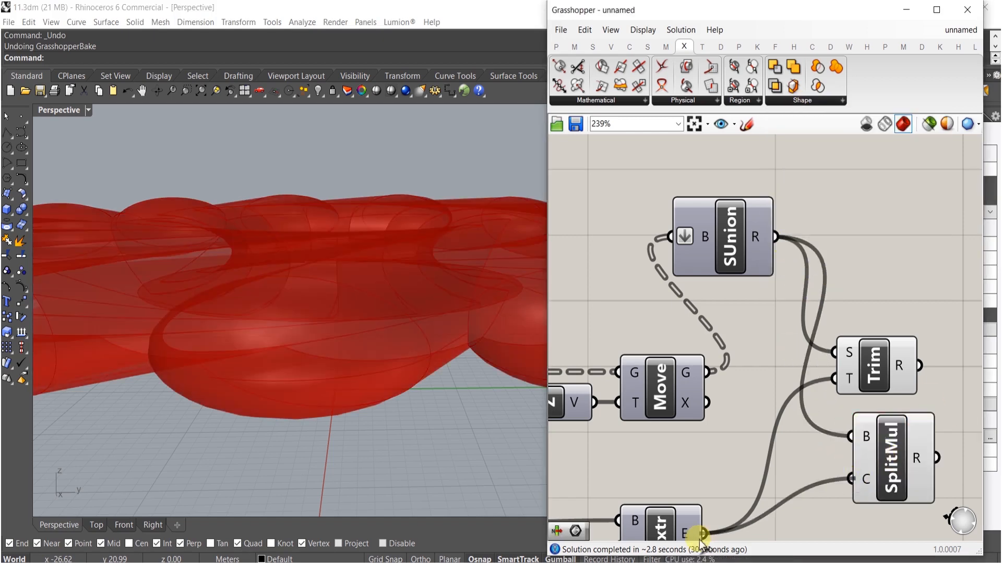
- Delete the Trim Solid component
right_click_drag(468, 369, 433, 318)
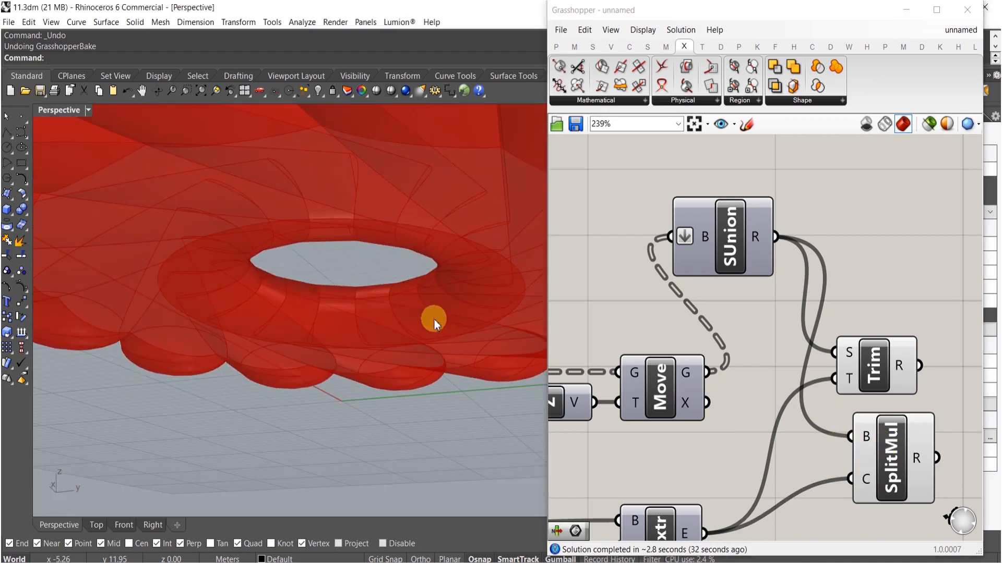
left_click(873, 357)
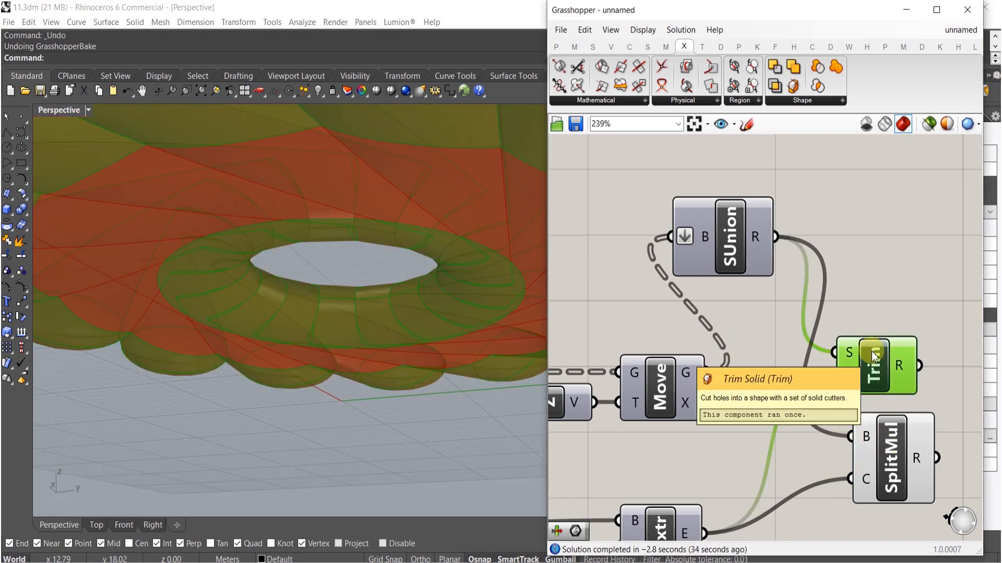
key("Delete")
- Add a List Item component and wire the split results into its list input
right_click_drag(517, 287, 412, 299)
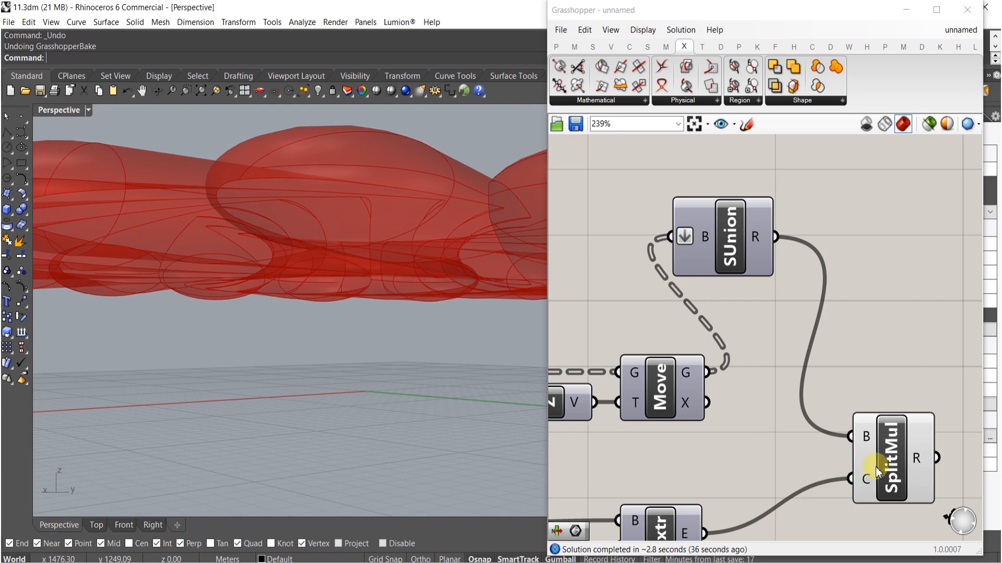
right_click_drag(866, 480, 832, 456)
left_click(871, 434)
right_click_drag(880, 432, 802, 380)
double_click(878, 394)
type("item")
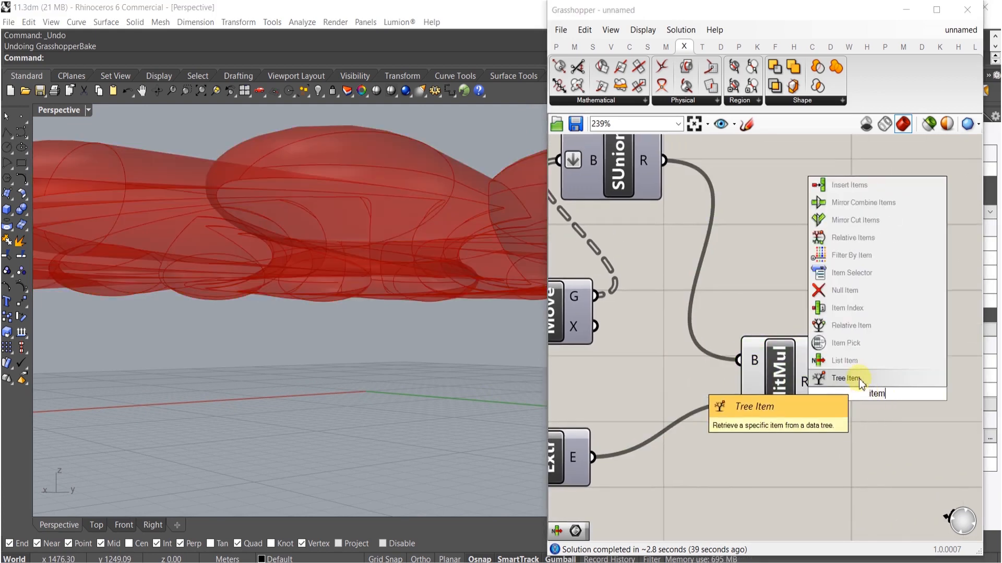
left_click(859, 378)
left_click_drag(844, 375, 870, 391)
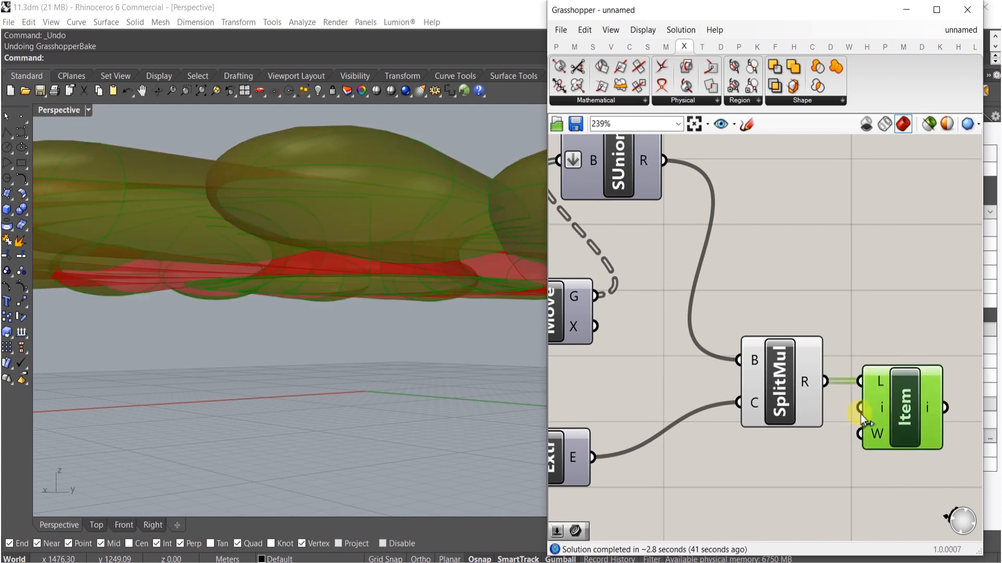
- Add a +1 output to List Item and connect it to a new Brep parameter
scroll(871, 433, "up", 4)
left_click(827, 435)
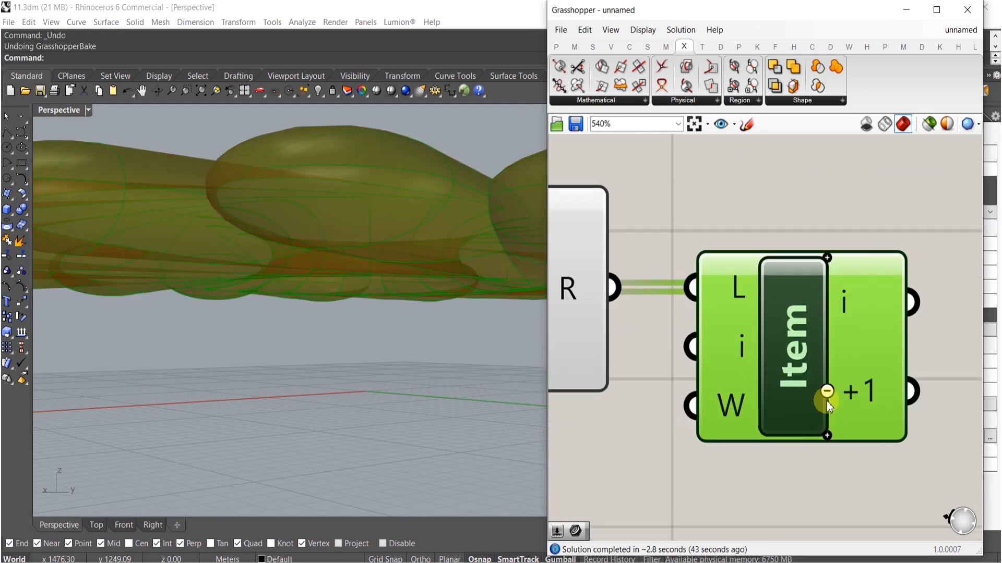
scroll(828, 336, "down", 4)
double_click(818, 418)
type("bre")
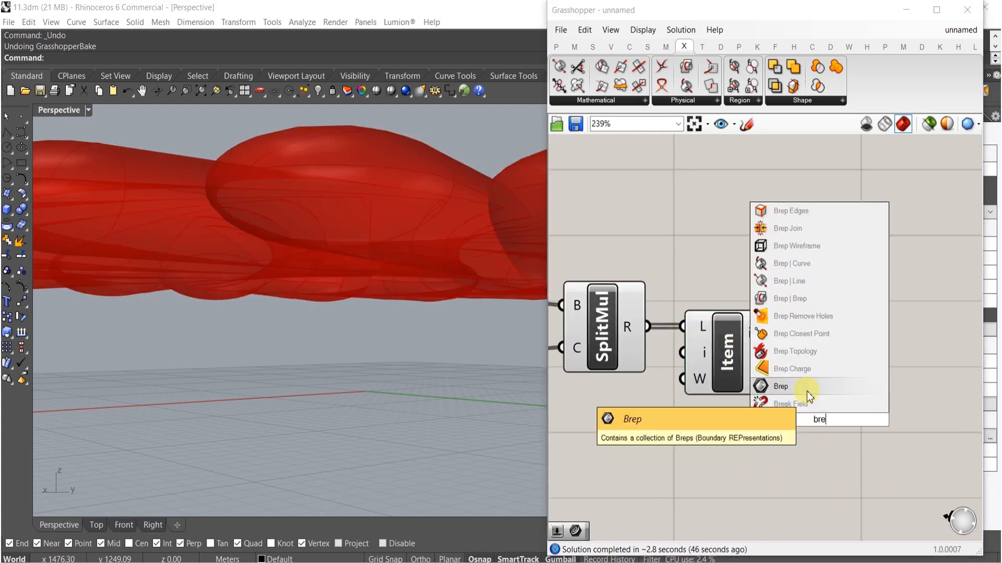
left_click(807, 391)
left_click_drag(786, 419, 818, 367)
left_click(810, 390)
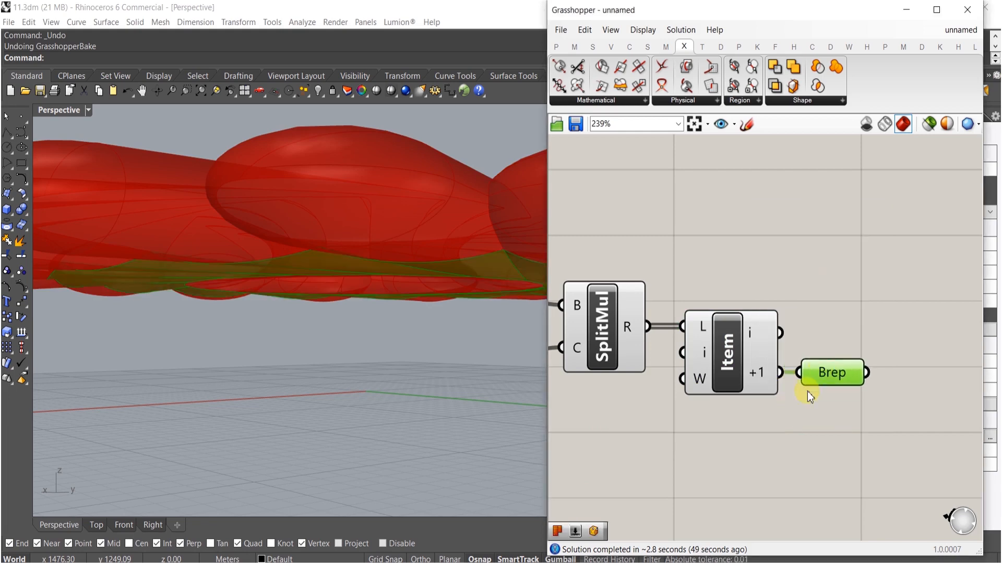
- Hide the preview of the Split Brep Multiple and List Item components
scroll(773, 423, "down", 3)
left_click_drag(743, 447, 686, 313)
middle_click(685, 363)
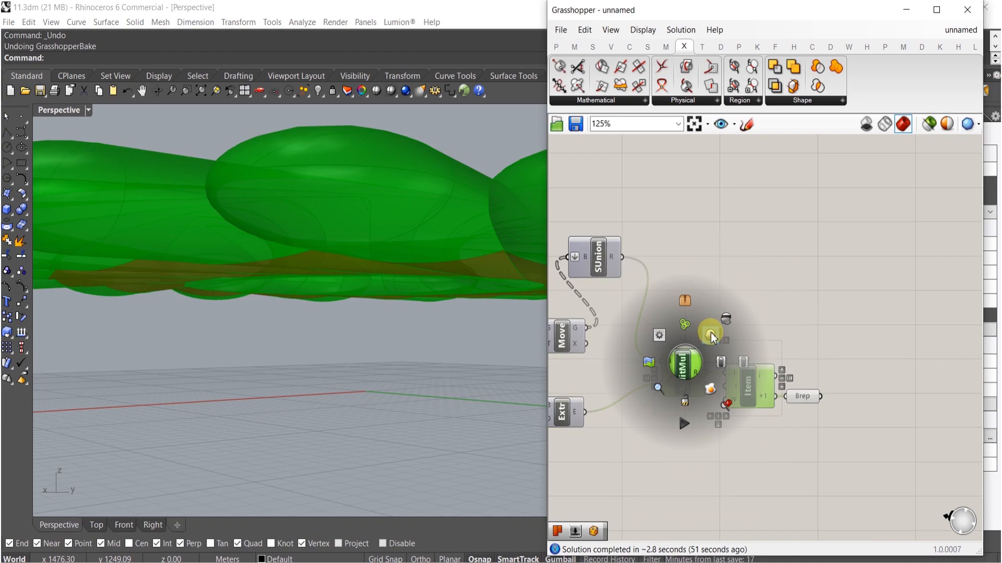
left_click(727, 318)
right_click_drag(447, 291, 779, 393)
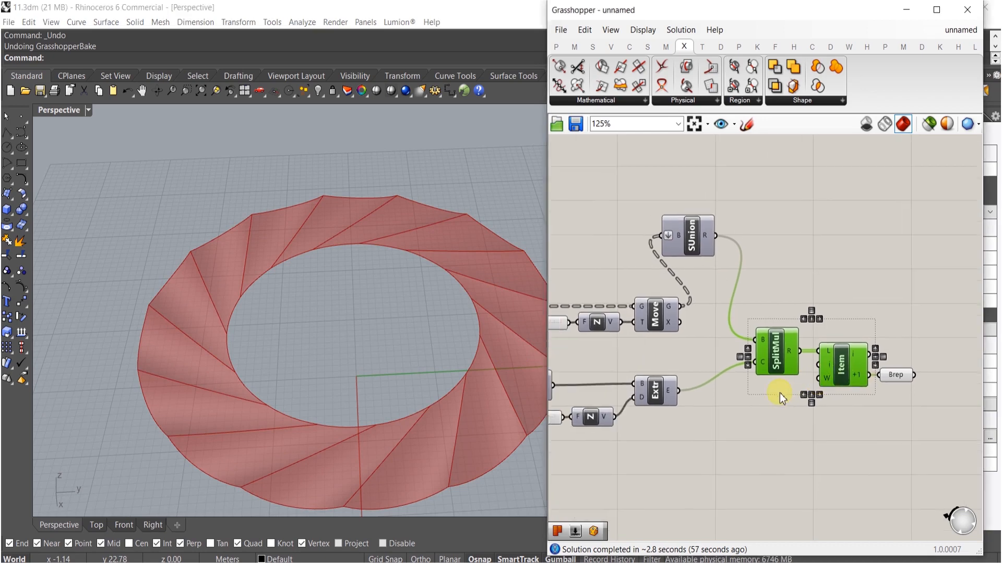
- Rearrange the Solid Union, Split Brep Multiple and List Item components next to the Move component
left_click_drag(692, 242, 734, 292)
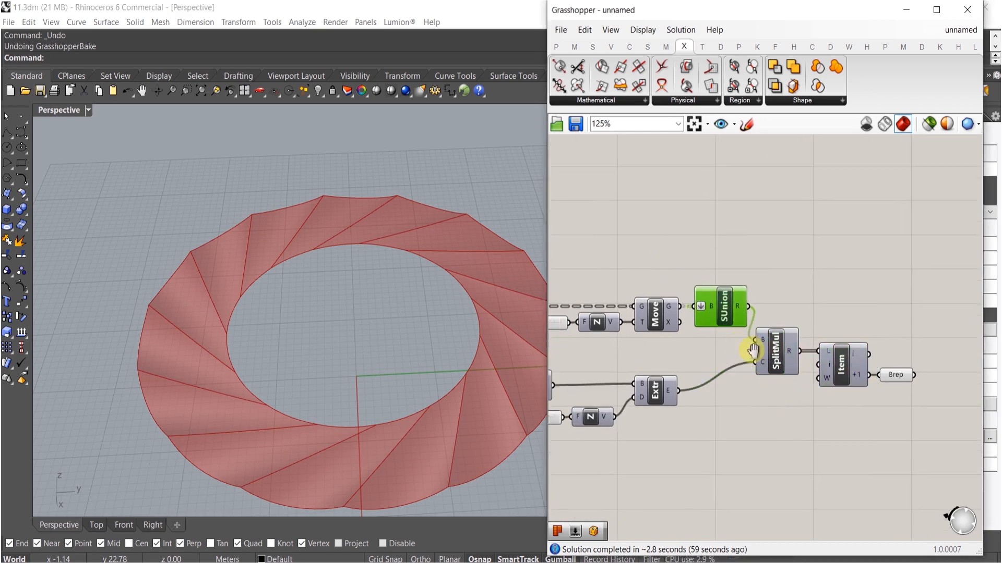
right_click_drag(745, 346, 695, 350)
left_click_drag(856, 414, 775, 307)
scroll(722, 338, "down", 3)
right_click_drag(684, 377, 817, 368)
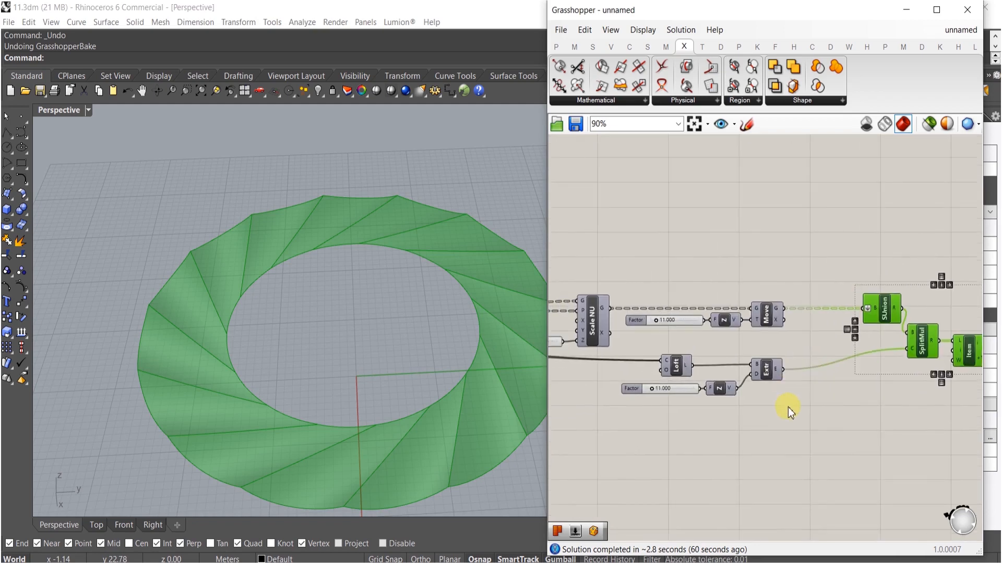
left_click(767, 428)
key("ctrl+z")
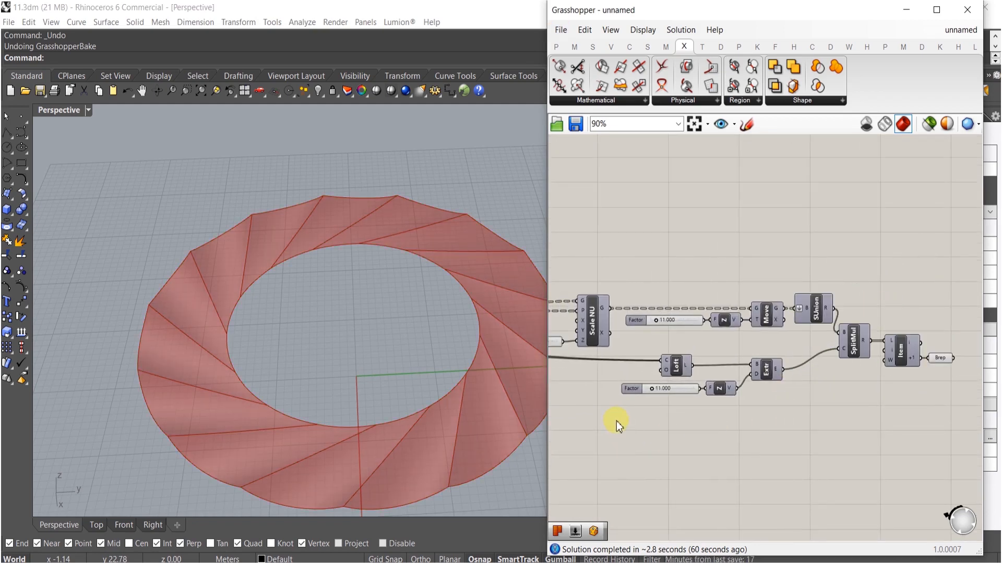
- Add a Cull Pattern component and wire the geometry into its list input
left_click_drag(622, 411, 735, 396, "alt")
right_click_drag(443, 393, 392, 367, "shift")
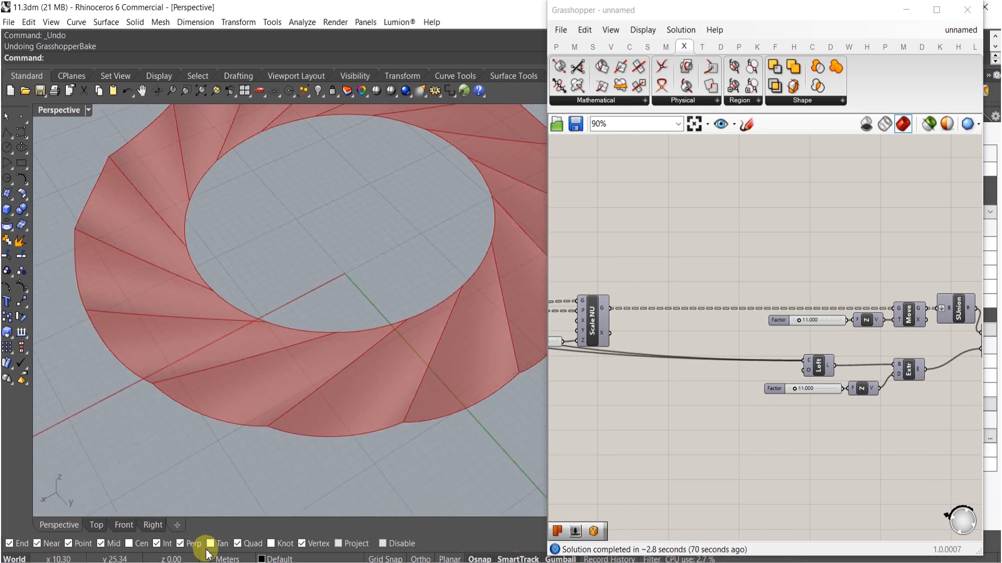
scroll(368, 323, "up", 2)
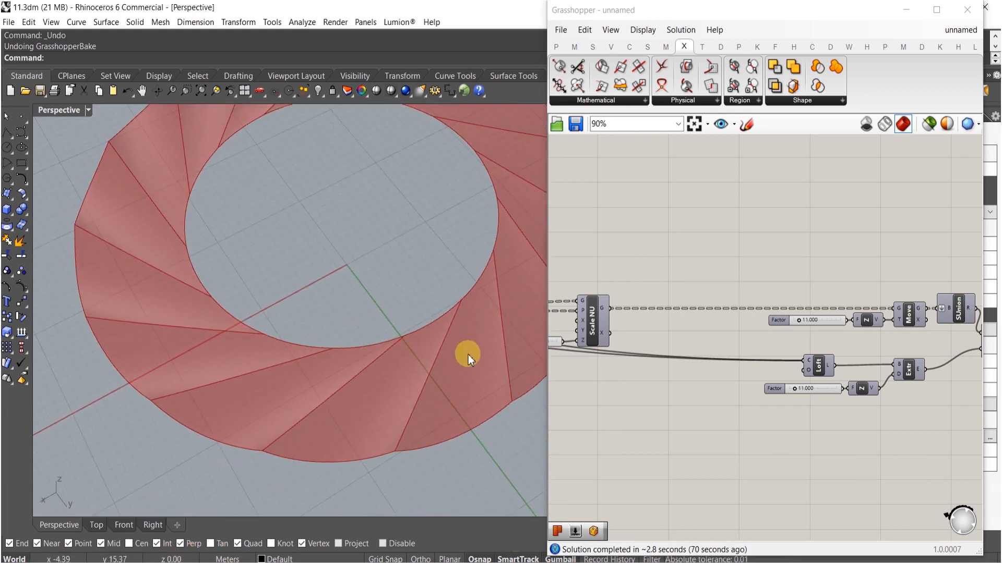
double_click(681, 318)
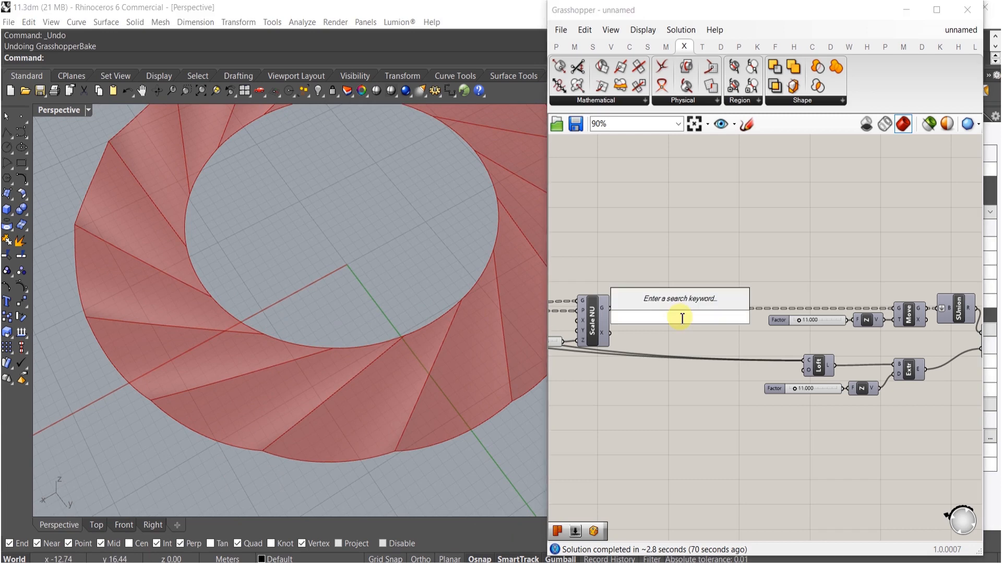
type("cull")
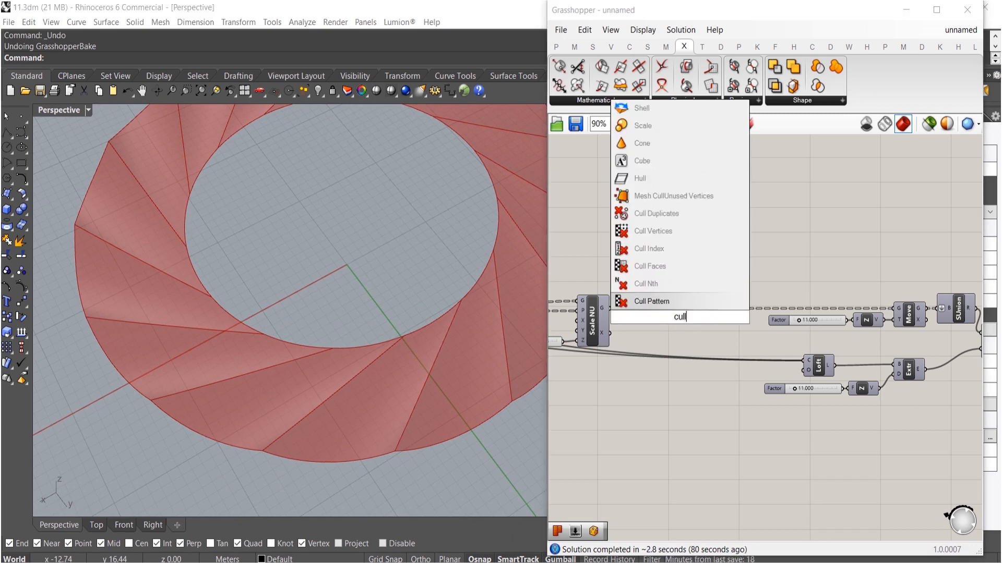
left_click(640, 299)
scroll(678, 298, "up", 2)
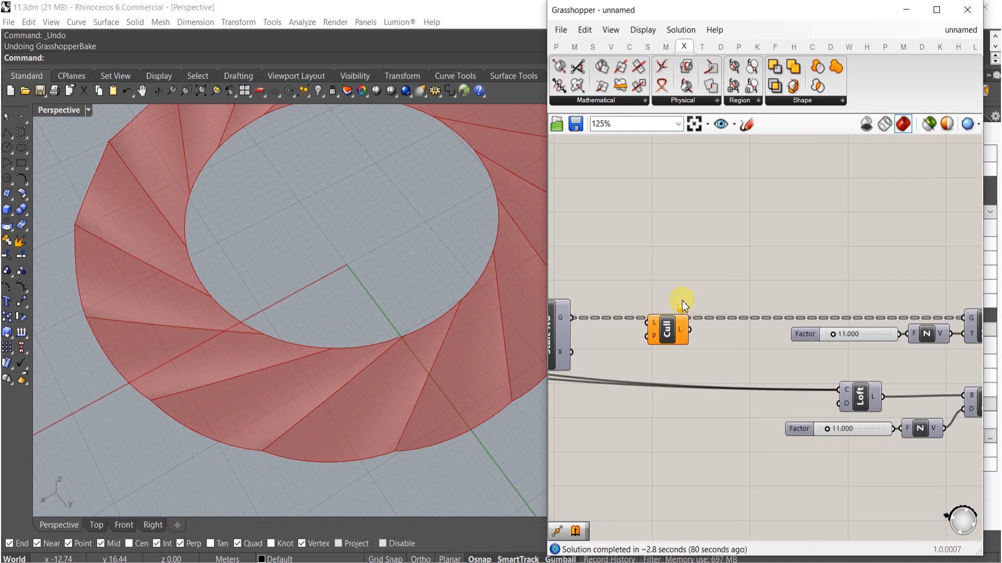
left_click_drag(581, 319, 579, 318)
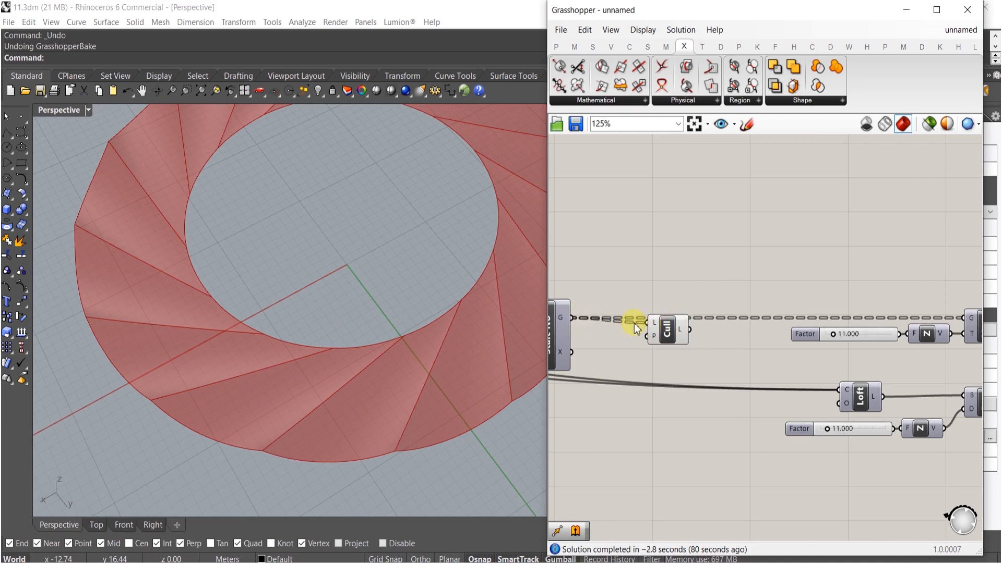
- Set the Cull Pattern's pattern input to the booleans False, True
scroll(674, 330, "up", 4)
right_click(660, 332)
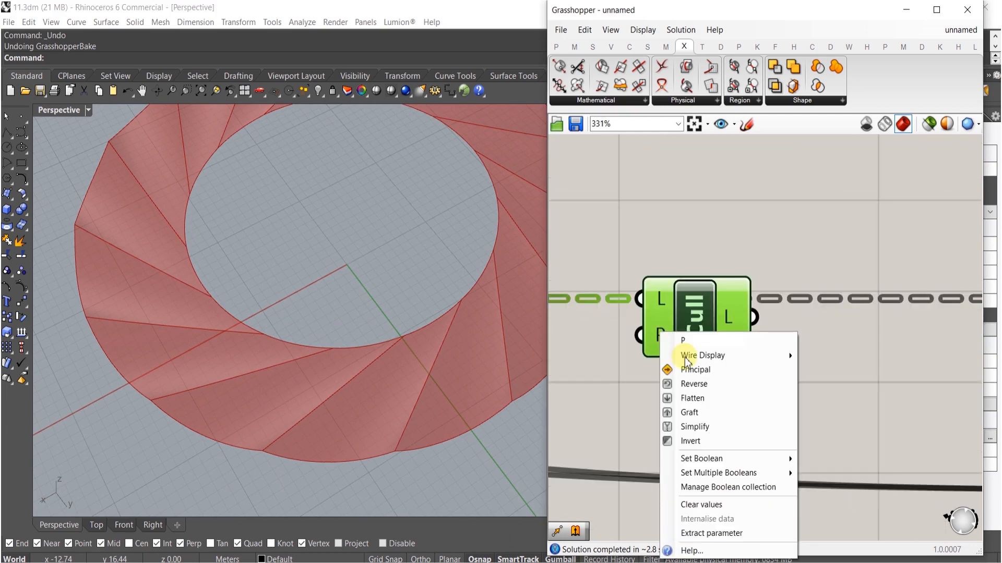
mouse_move(719, 473)
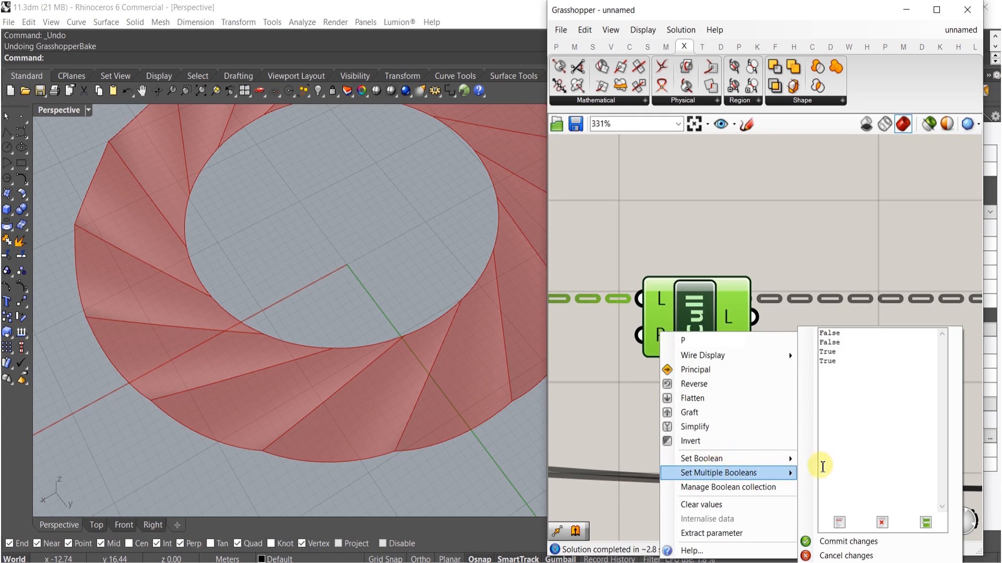
double_click(820, 352)
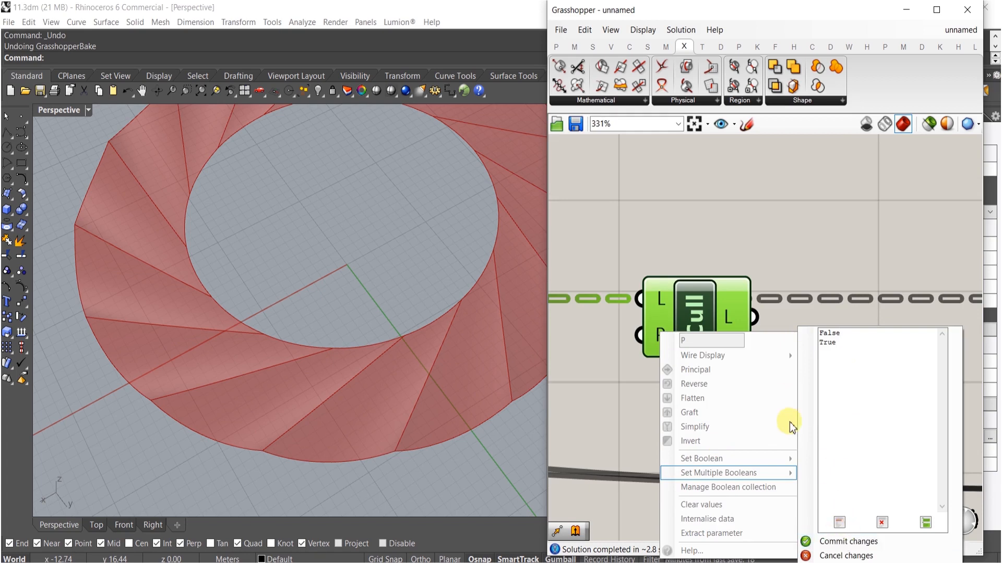
left_click(841, 543)
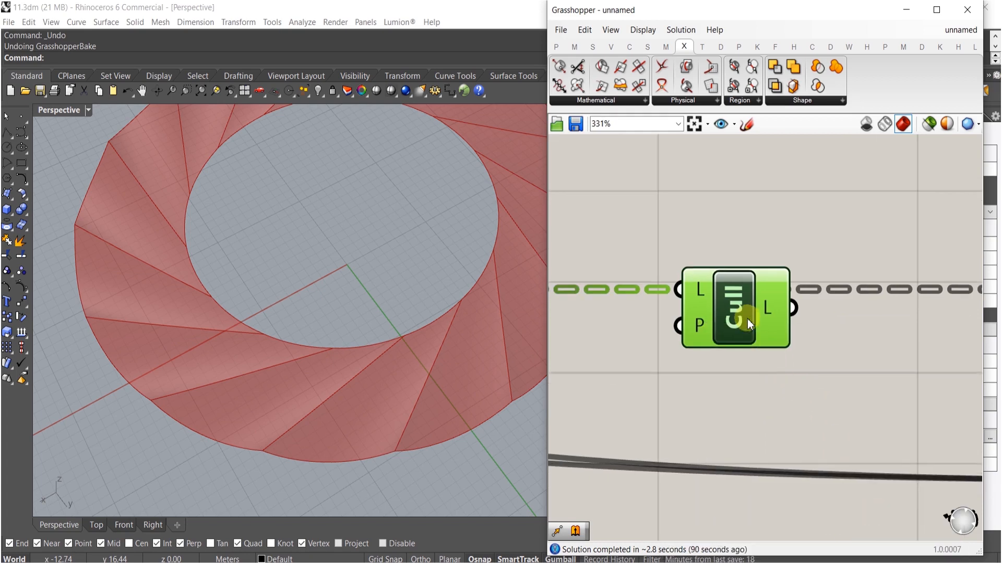
- Flatten the Cull Pattern's list input
right_click(702, 290)
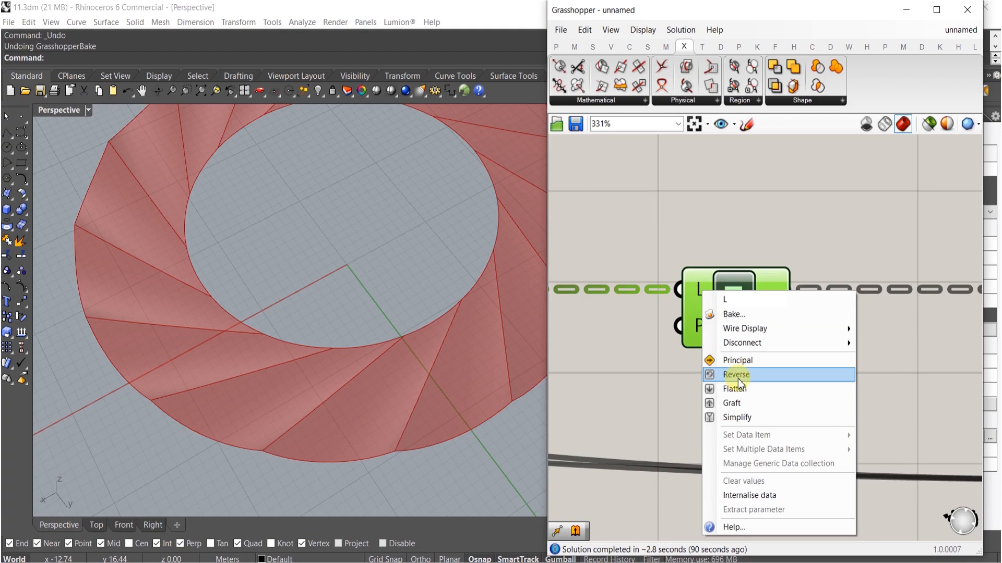
left_click(720, 387)
right_click_drag(395, 308, 123, 304)
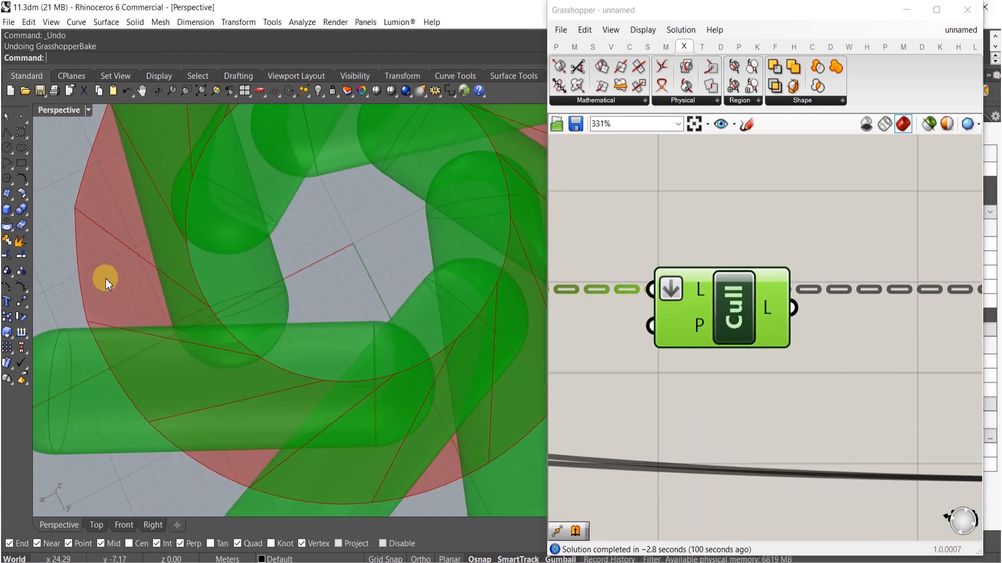
- Duplicate the Cull Pattern component and set the copy's pattern to True, False
left_click_drag(713, 315, 711, 400, "alt")
right_click(690, 403)
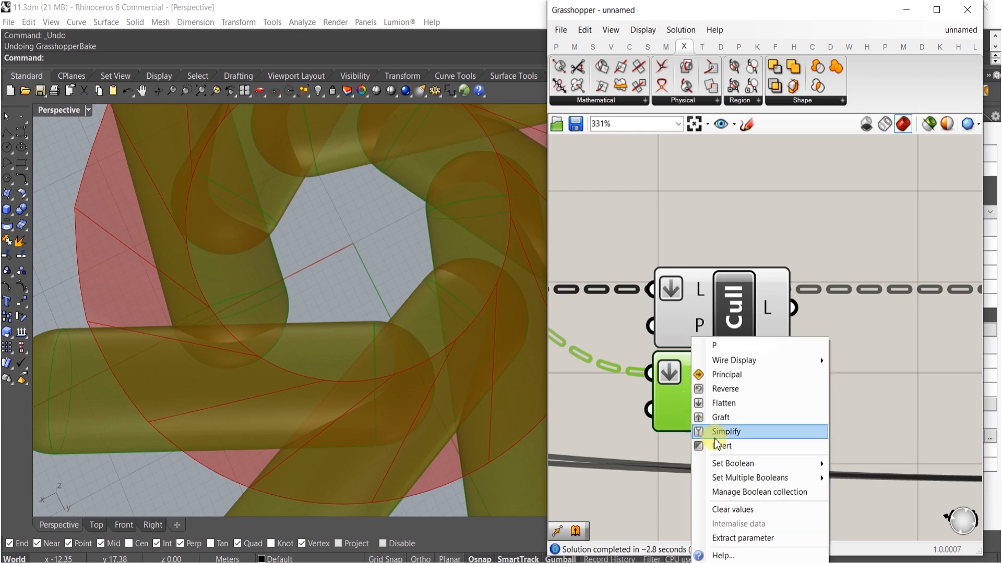
mouse_move(800, 478)
double_click(895, 346)
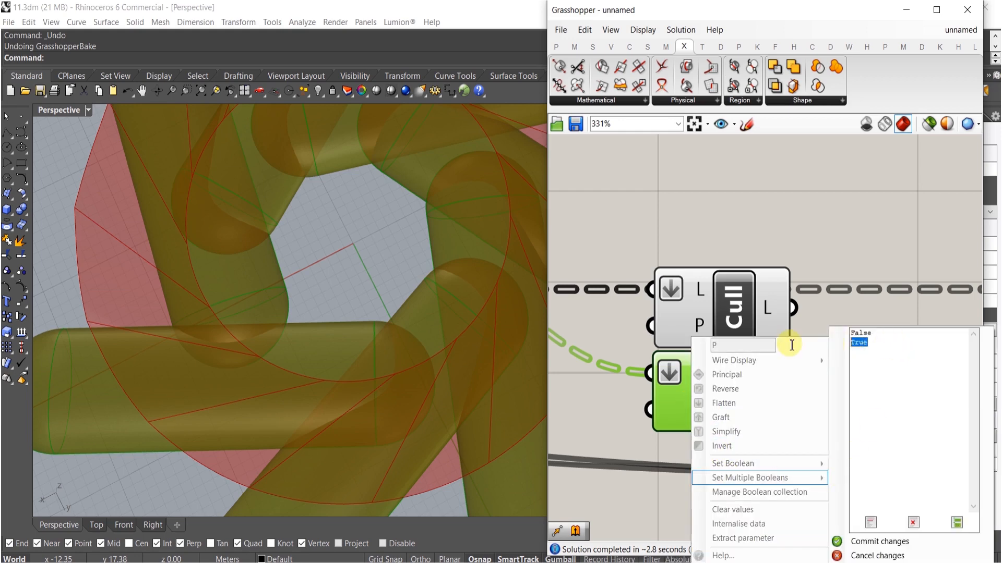
key("Delete")
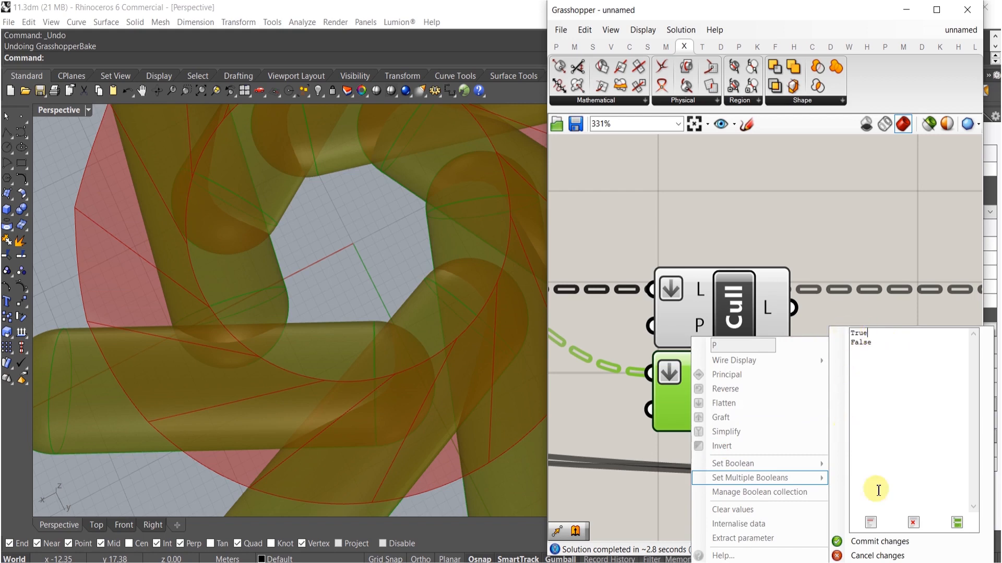
left_click(855, 541)
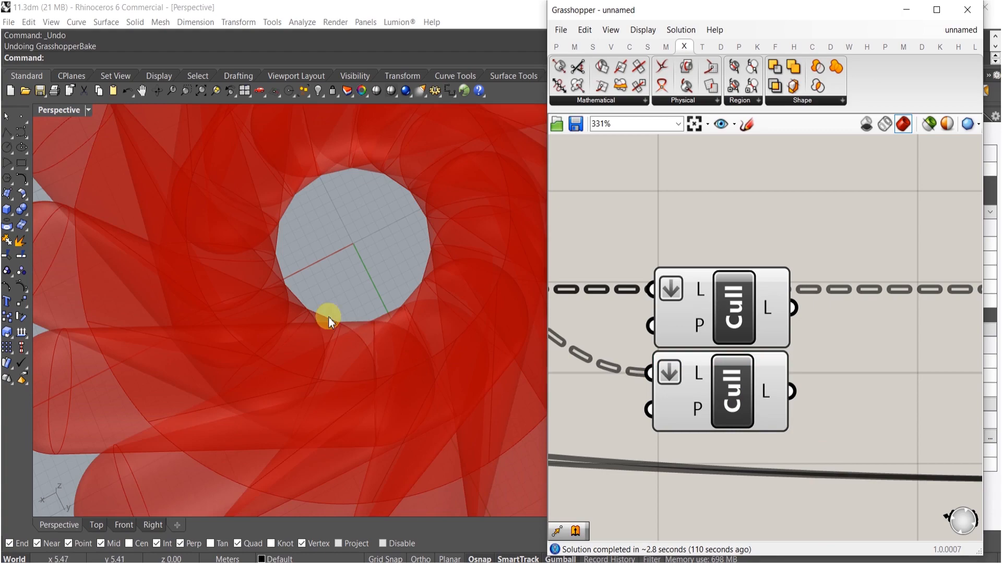
- Add a YZ Plane component next to the Cull Pattern components
scroll(333, 313, "down", 5)
right_click_drag(354, 308, 372, 241)
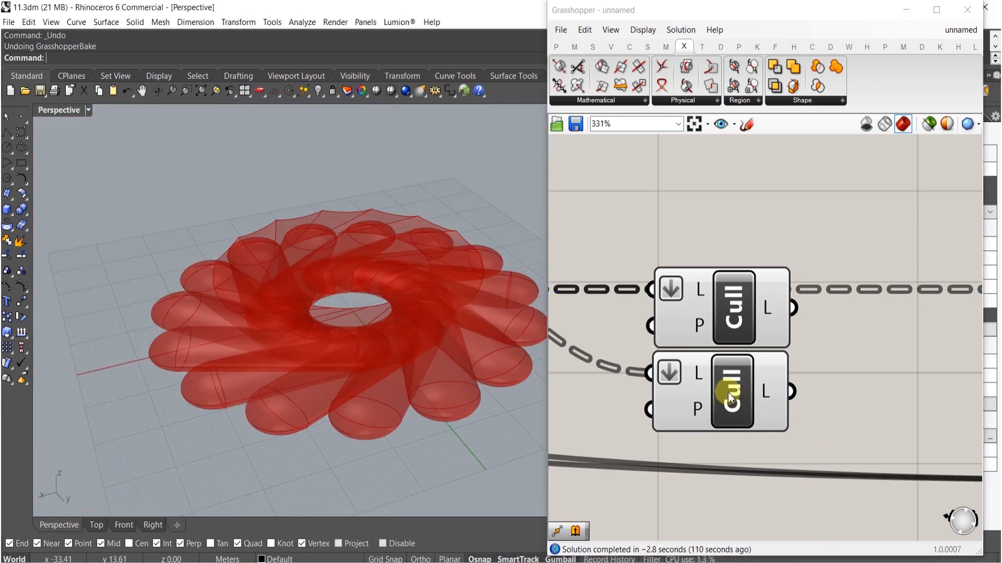
right_click_drag(728, 393, 699, 383)
double_click(825, 374)
right_click_drag(347, 336, 538, 320)
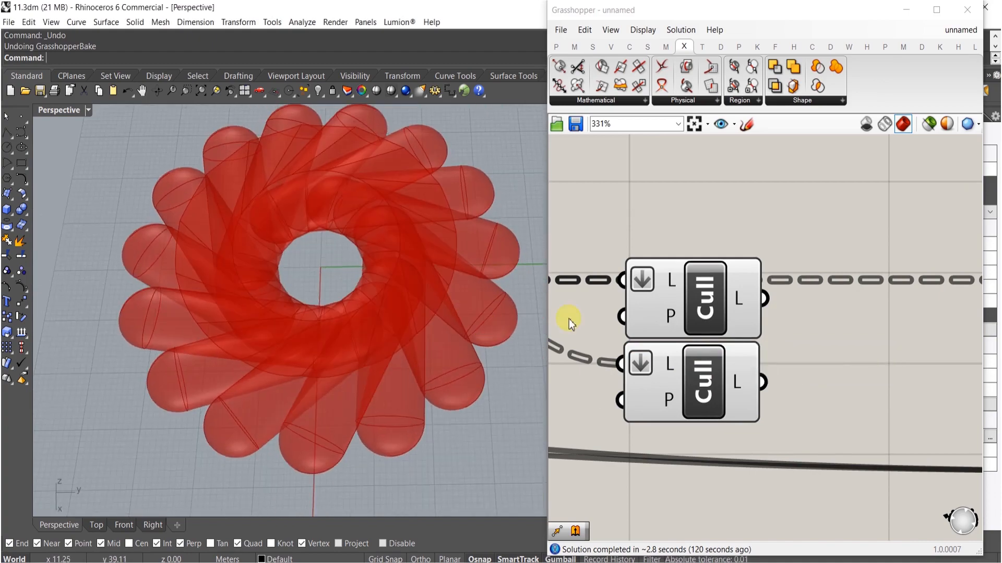
right_click_drag(858, 347, 821, 343)
double_click(821, 343)
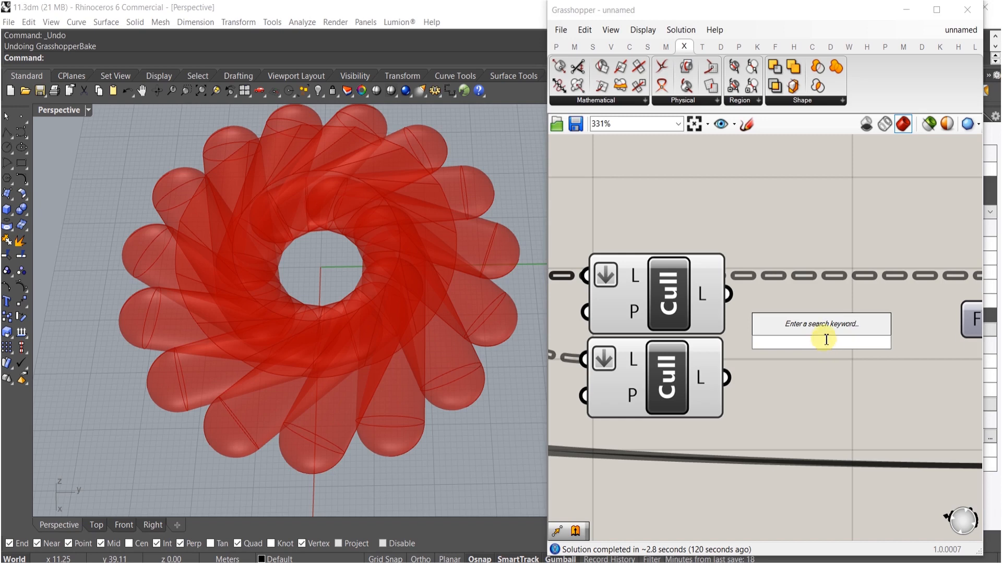
type("xz")
left_click(812, 329)
left_click_drag(811, 349, 893, 339)
- Add a Volume component beside the YZ Plane component
scroll(845, 347, "down", 6)
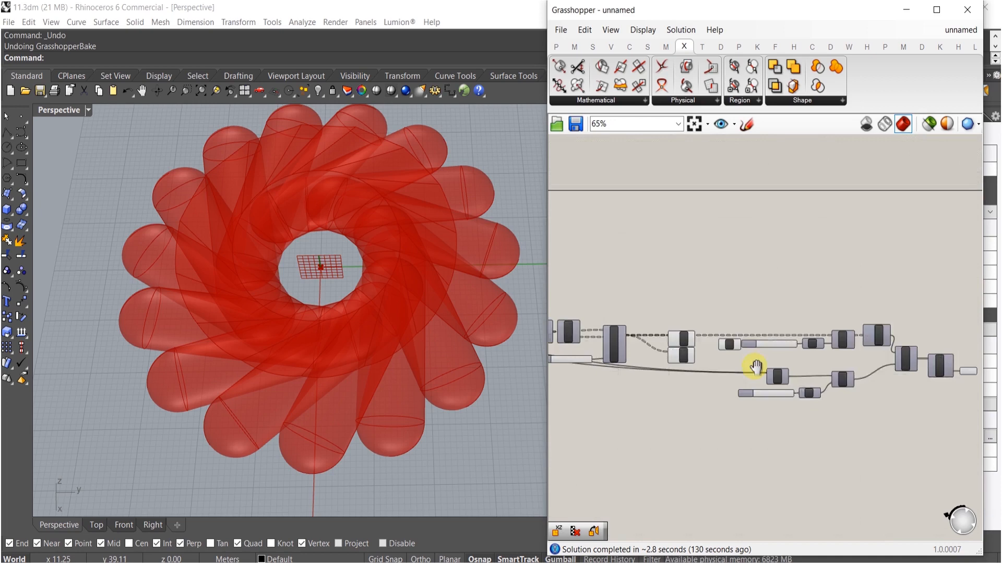
scroll(756, 409, "up", 3)
scroll(653, 358, "up", 5)
double_click(724, 342)
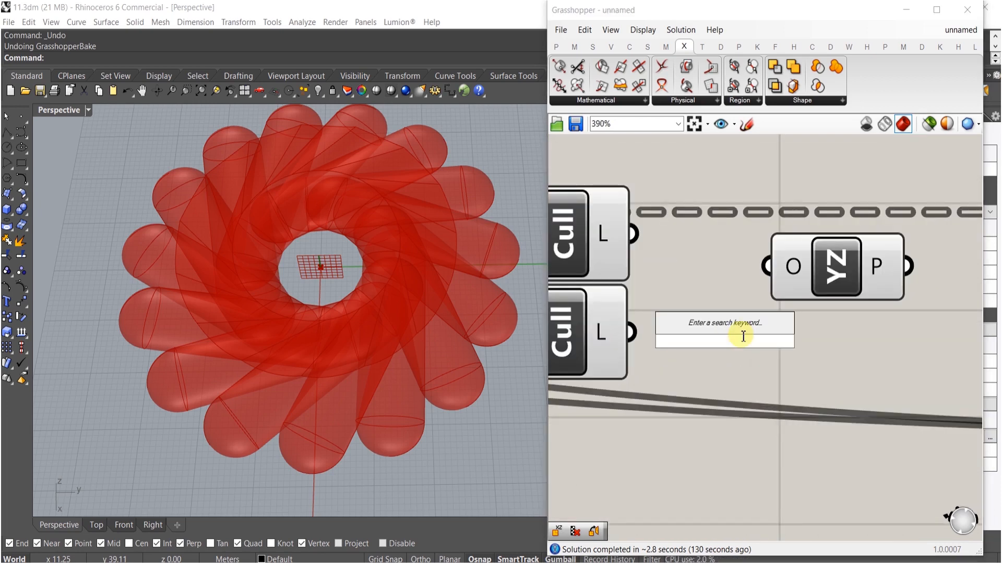
type("volum")
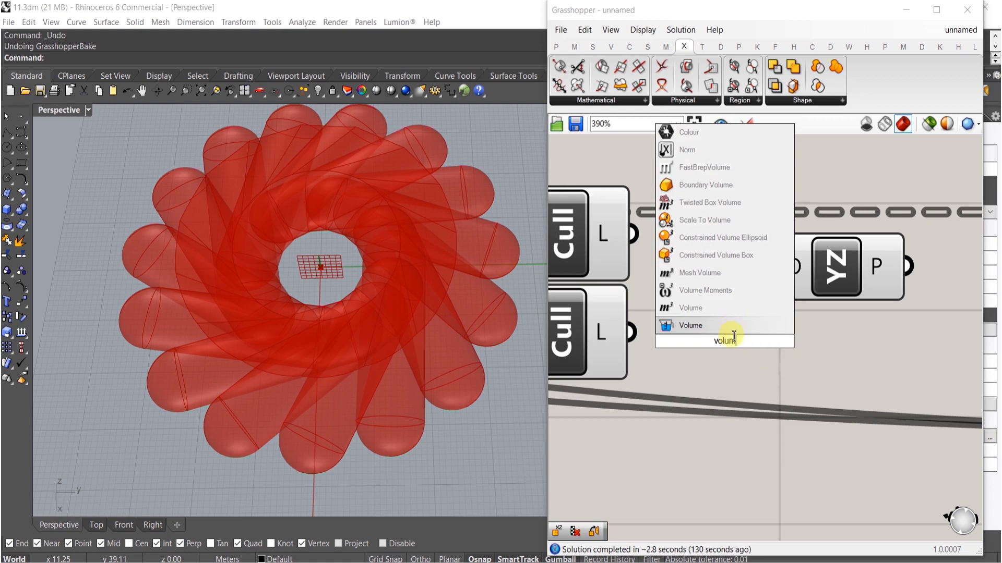
left_click(715, 322)
left_click_drag(707, 332, 702, 324)
right_click_drag(802, 324, 722, 328)
- Connect the Volume's centroid output to the YZ Plane's origin input
left_click_drag(762, 277, 783, 365)
scroll(785, 363, "down", 5)
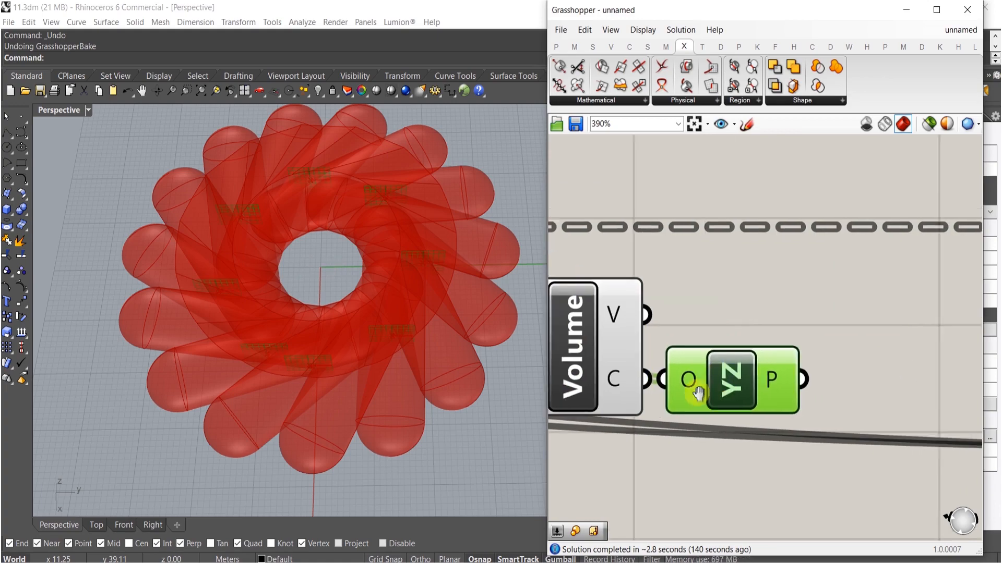
right_click_drag(791, 358, 750, 361)
scroll(751, 366, "down", 5)
right_click_drag(569, 398, 717, 383)
scroll(685, 329, "up", 1)
- Move Volume and YZ Plane beside the lower Rotate component and wire the lower culled list into Volume
right_click_drag(684, 323, 751, 344)
mouse_move(653, 317)
right_mouse_down()
mouse_move(733, 330)
mouse_move(762, 350)
right_mouse_up()
scroll(659, 322, "up", 4)
right_click_drag(659, 323, 697, 269)
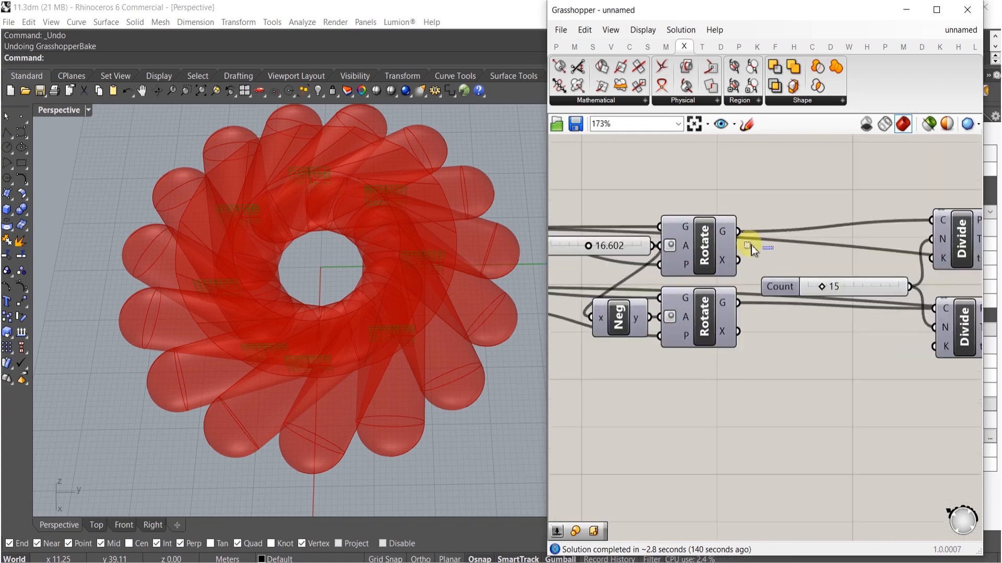
left_click_drag(636, 217, 616, 210)
scroll(668, 242, "down", 7)
left_click_drag(676, 241, 633, 290, "alt")
scroll(628, 299, "up", 7)
right_click_drag(626, 306, 776, 346)
left_click_drag(620, 270, 600, 289)
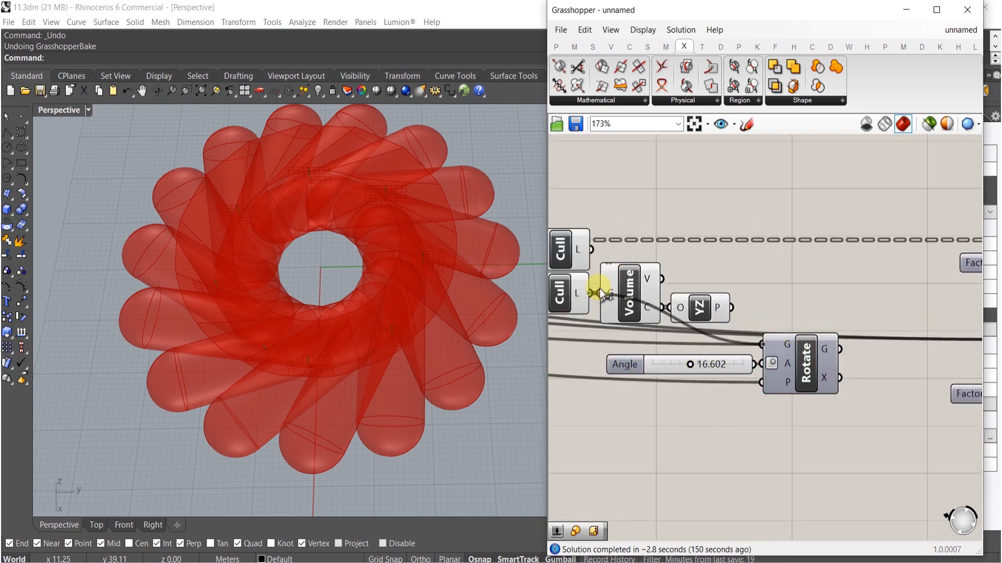
- Connect the YZ plane to the Rotate component's plane input and enable its preview
left_click_drag(761, 381, 730, 314)
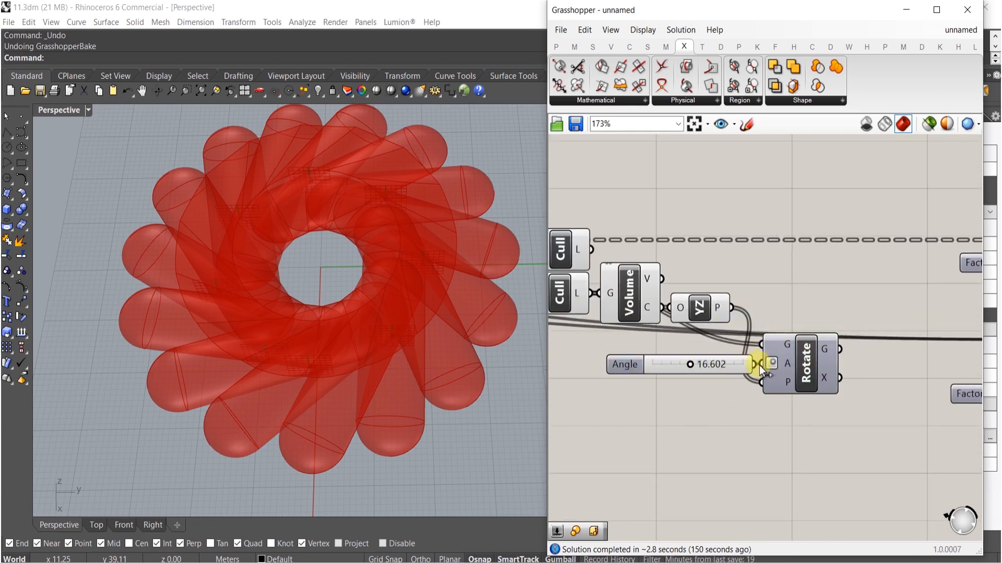
left_click(793, 354)
middle_click(791, 360)
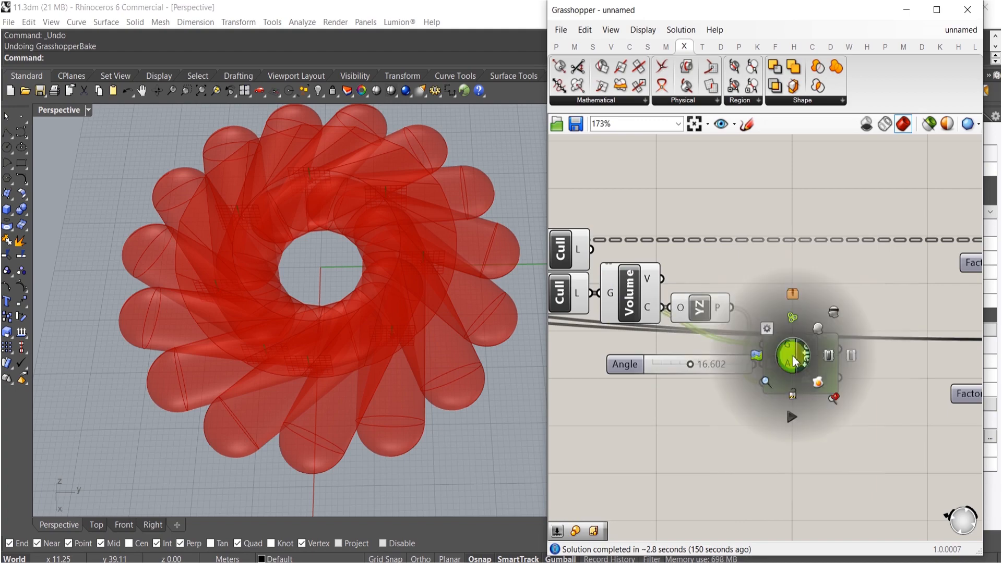
left_click(821, 329)
left_click(821, 277)
- Duplicate the Volume, YZ Plane, Angle and Rotate group upward and delete the copied Angle slider
right_click_drag(241, 358, 336, 360)
scroll(752, 390, "up", 1)
scroll(751, 396, "down", 1)
left_click_drag(793, 438, 649, 317)
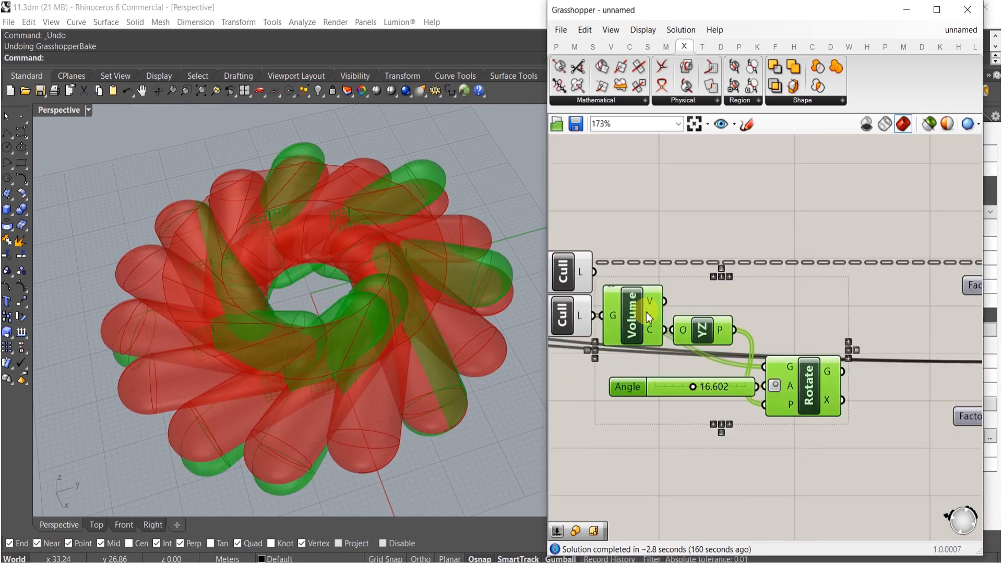
left_click_drag(641, 294, 646, 186)
left_click(792, 196)
left_click_drag(765, 259, 693, 261)
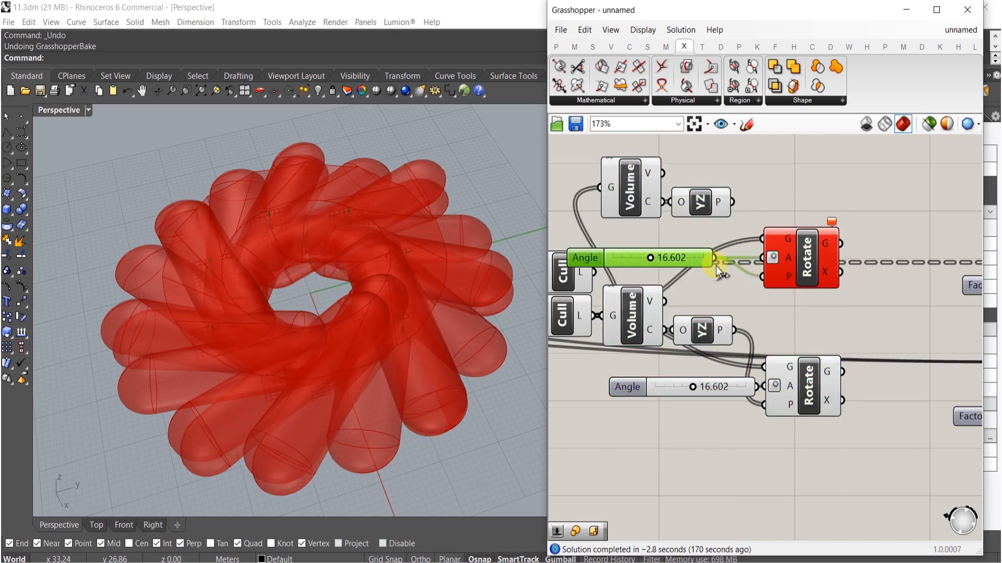
key("Delete")
- Wire the upper Cull Pattern into the copied Volume and Rotate, and its angle to the existing Angle slider
left_click_drag(771, 275, 674, 216)
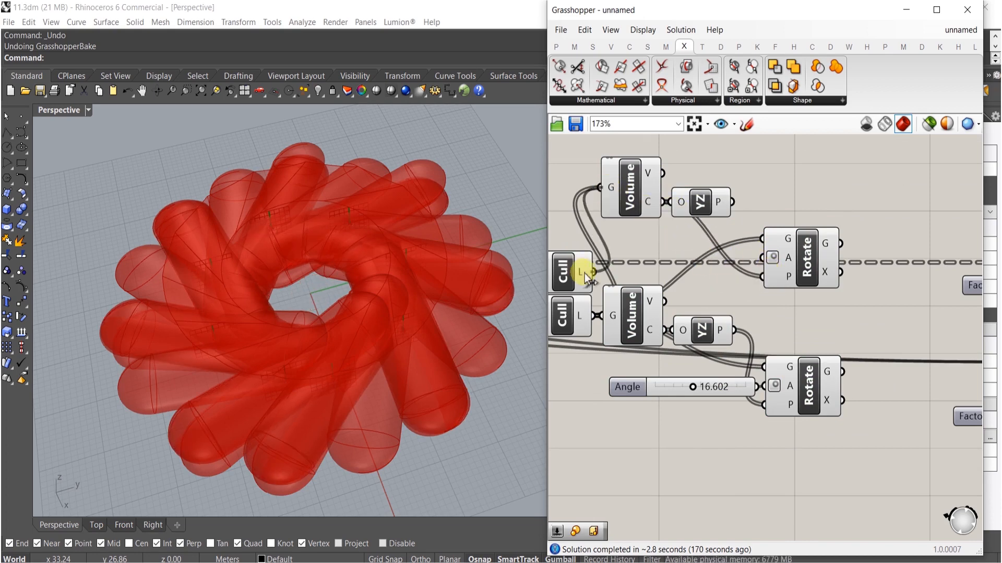
left_click_drag(584, 273, 600, 187)
left_click_drag(735, 202, 762, 274)
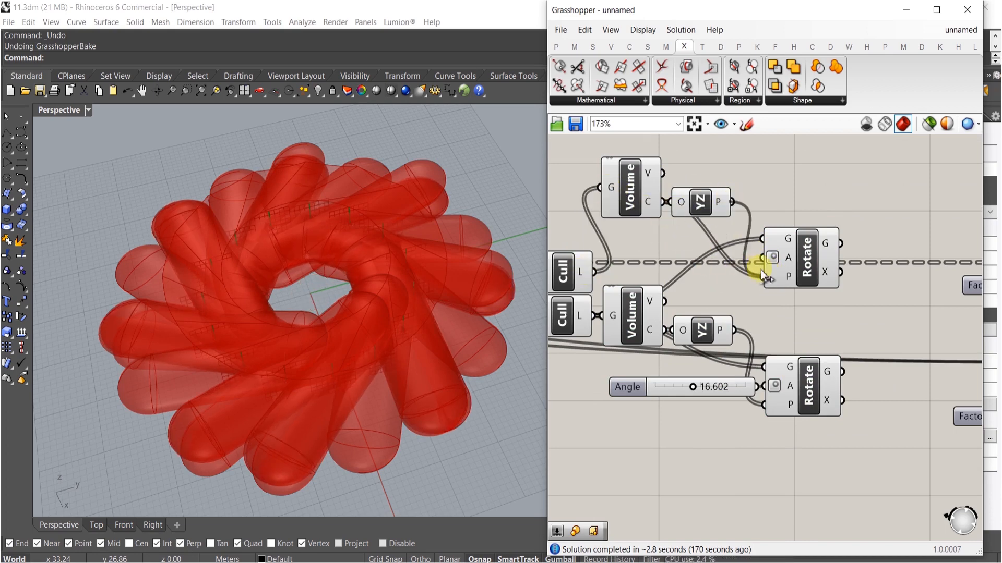
left_click_drag(763, 236, 600, 263)
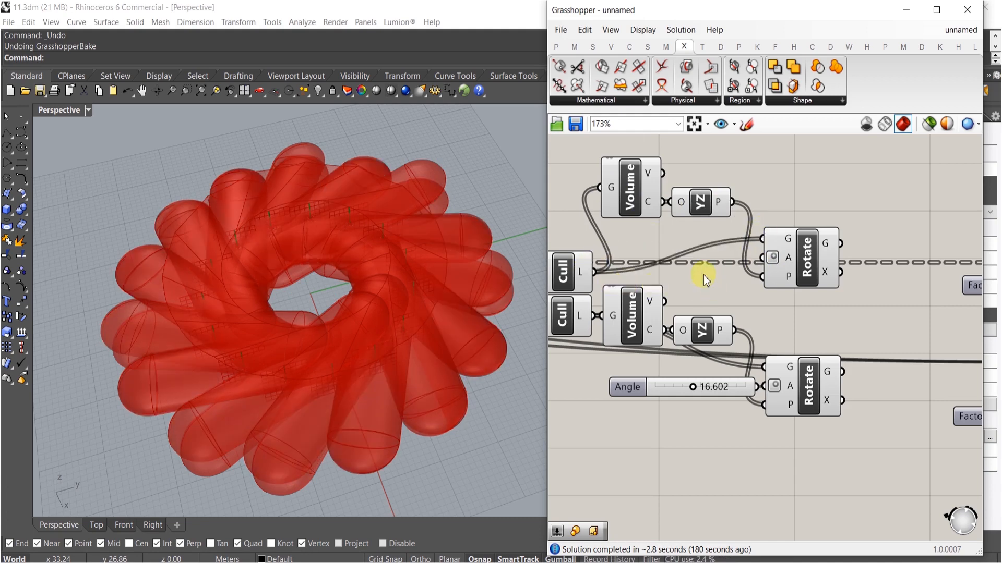
left_click_drag(768, 259, 614, 403)
left_click(792, 255)
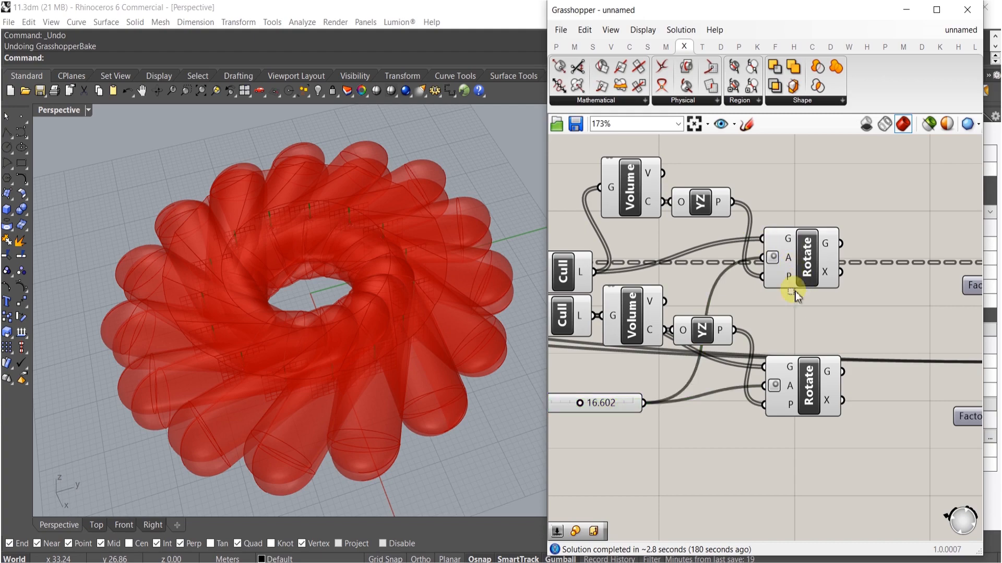
- Rearrange the copied components and turn off the preview of the selected Volume, YZ Plane and slider components
left_click_drag(709, 168, 642, 251, "shift")
left_click(779, 182)
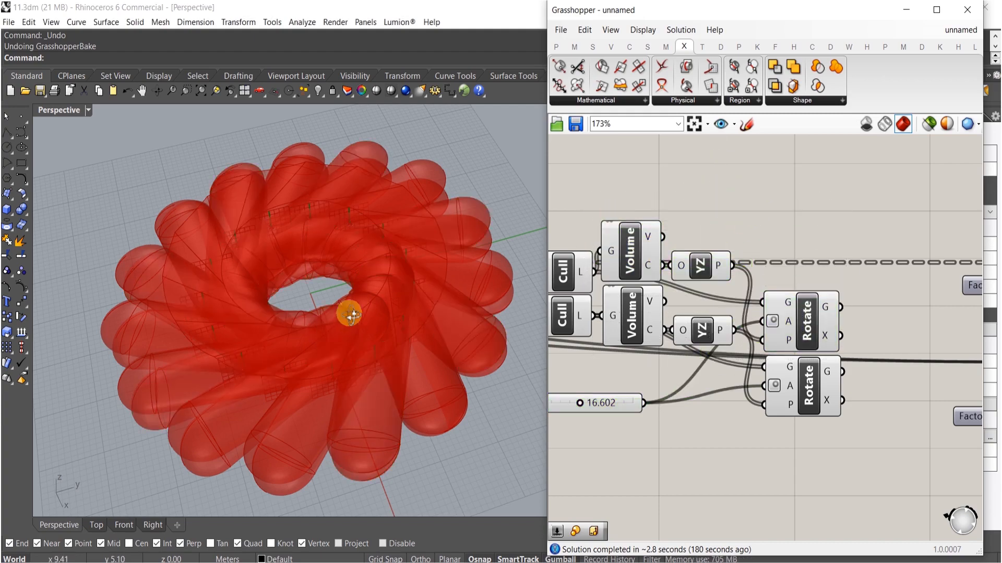
right_click_drag(351, 324, 345, 241)
left_click_drag(709, 443, 600, 211)
middle_click(629, 247)
left_click(671, 204)
right_click_drag(428, 293, 461, 258)
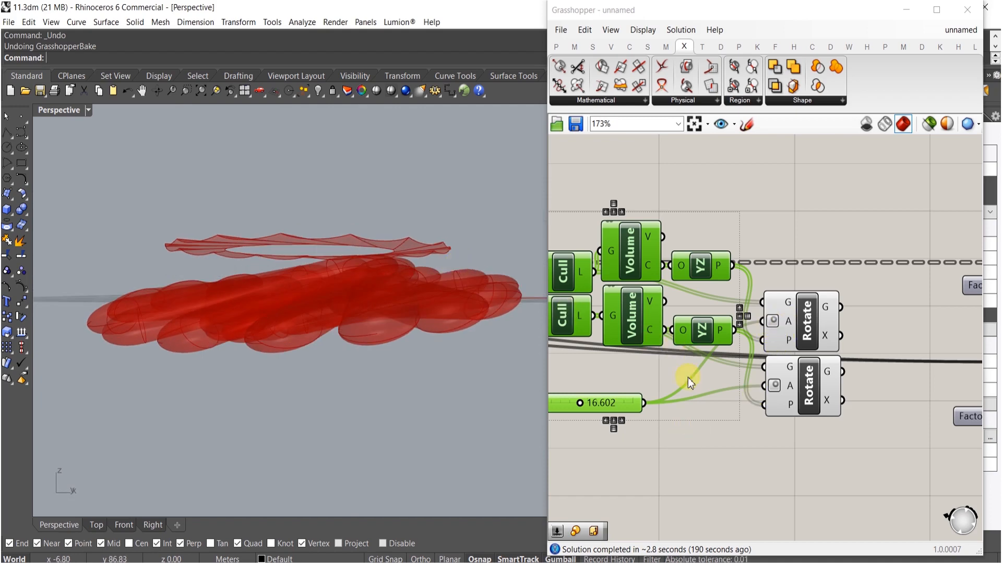
- Insert a Negative component and wire the angle slider through it into the lower Rotate's angle input
double_click(661, 376)
type("neg")
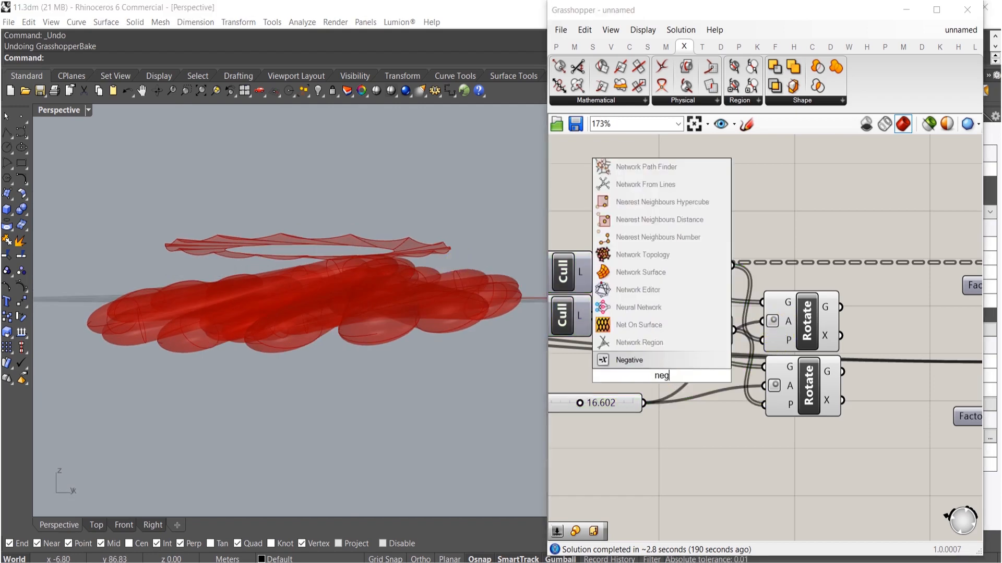
left_click(646, 359)
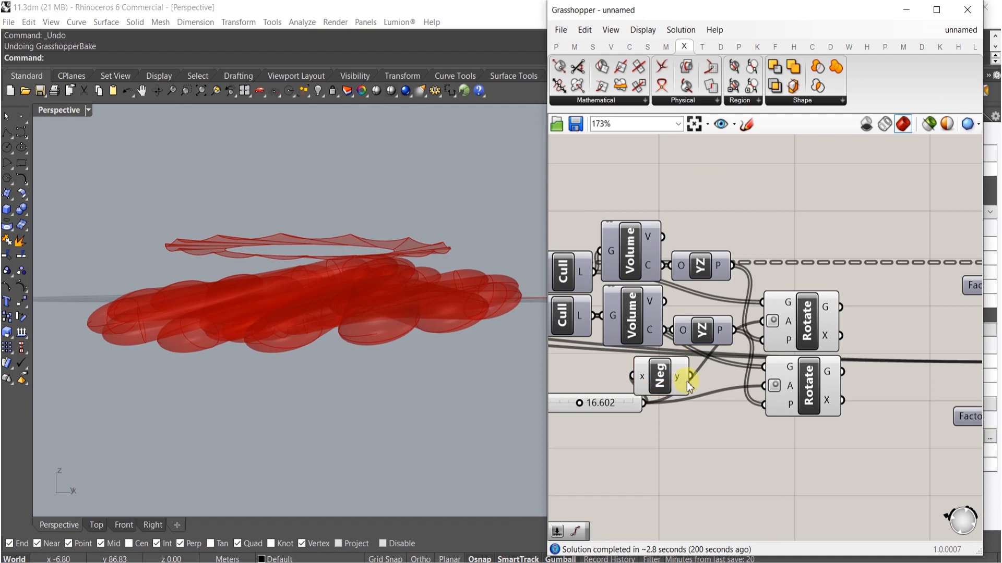
left_click_drag(745, 344, 763, 321)
left_click(670, 378)
left_click_drag(683, 371, 681, 370)
- Connect the geometry outputs of both Rotate components to the downstream Move component's geometry input
right_click_drag(354, 320, 449, 336)
right_click_drag(789, 367, 731, 331)
scroll(667, 364, "down", 2)
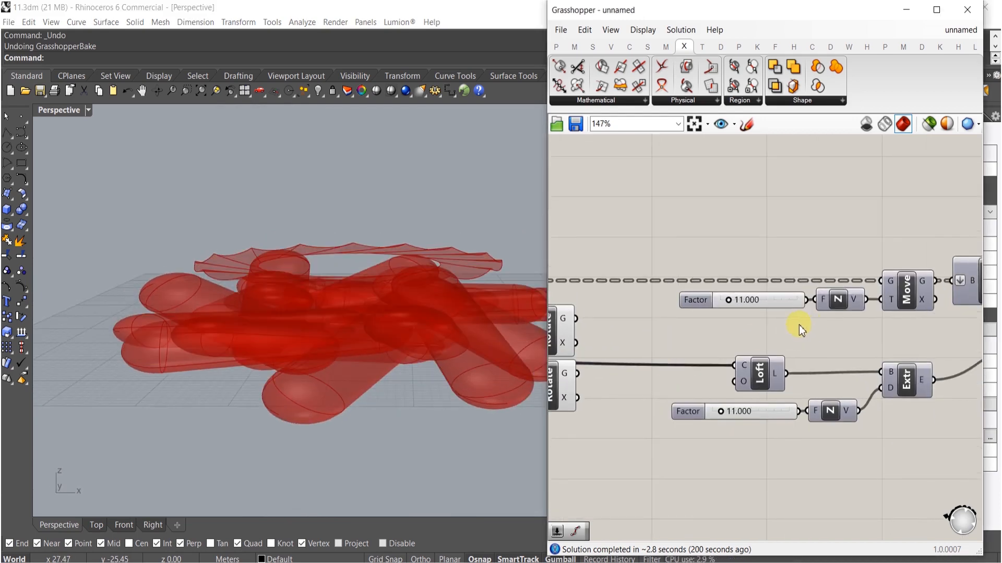
scroll(799, 324, "down", 2)
left_click_drag(865, 291, 641, 317)
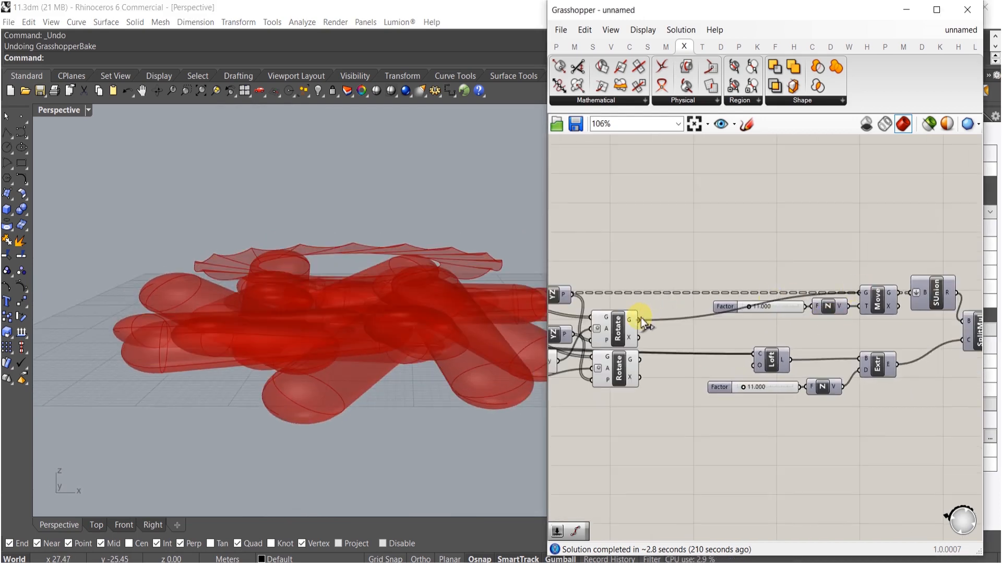
left_click_drag(861, 292, 726, 371, "shift")
left_click_drag(878, 293, 642, 359, "shift")
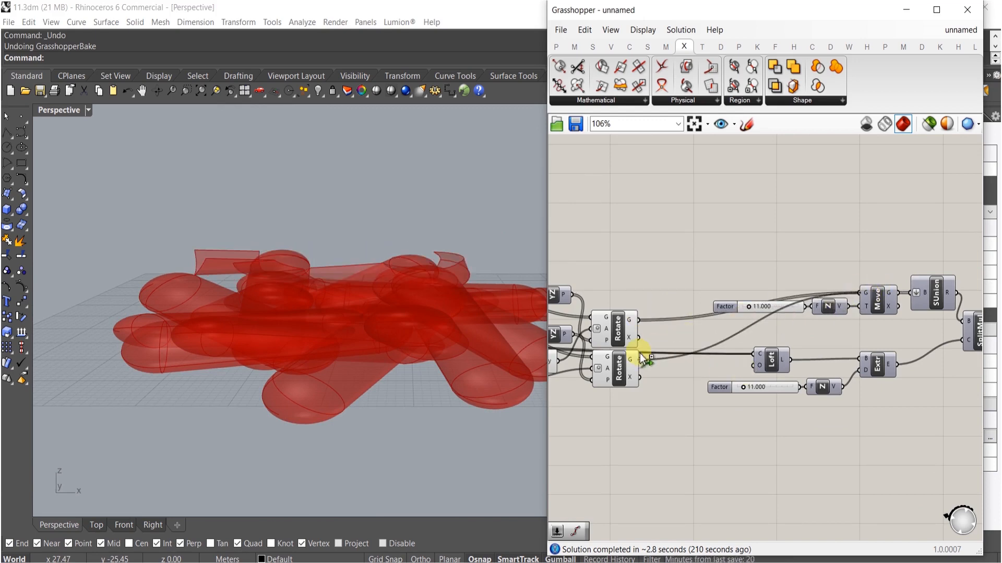
right_click_drag(685, 382, 738, 384)
- Turn off the preview of the selected Volume and plane components
middle_click(605, 325)
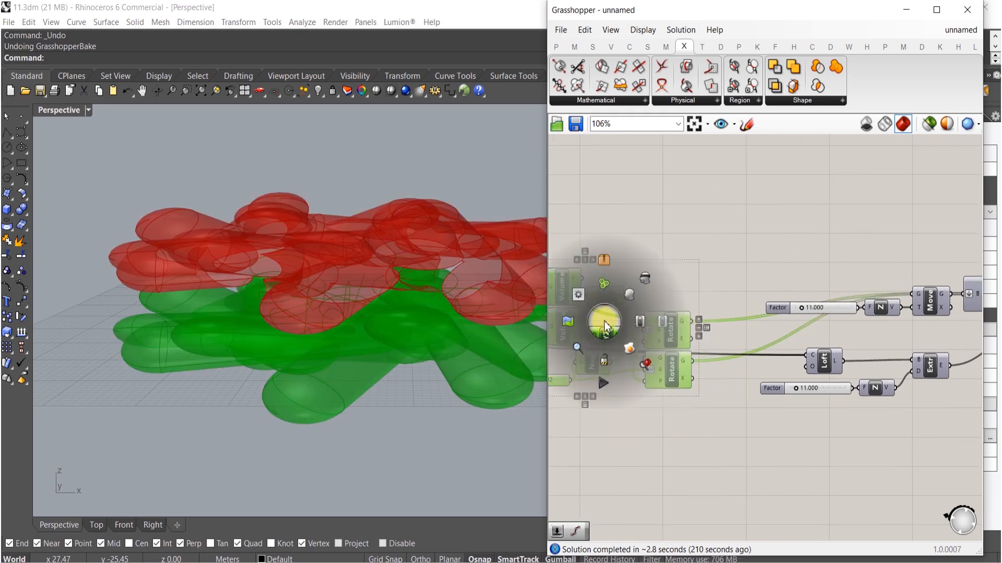
left_click(645, 290)
right_click_drag(271, 237, 282, 197)
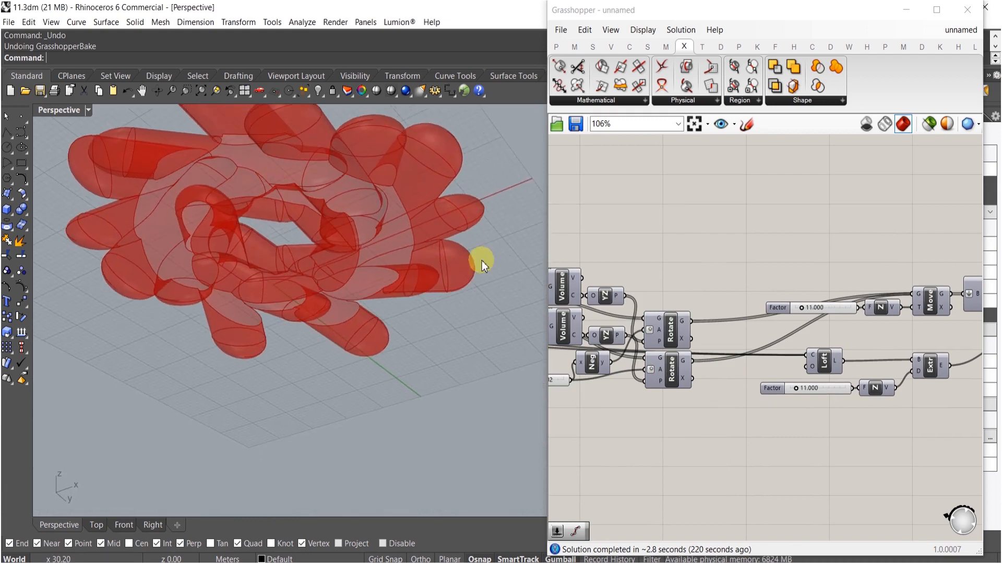
- Inspect the split ring result in the viewport and return to the copied angle slider
right_click_drag(862, 364, 599, 358)
scroll(790, 348, "up", 3)
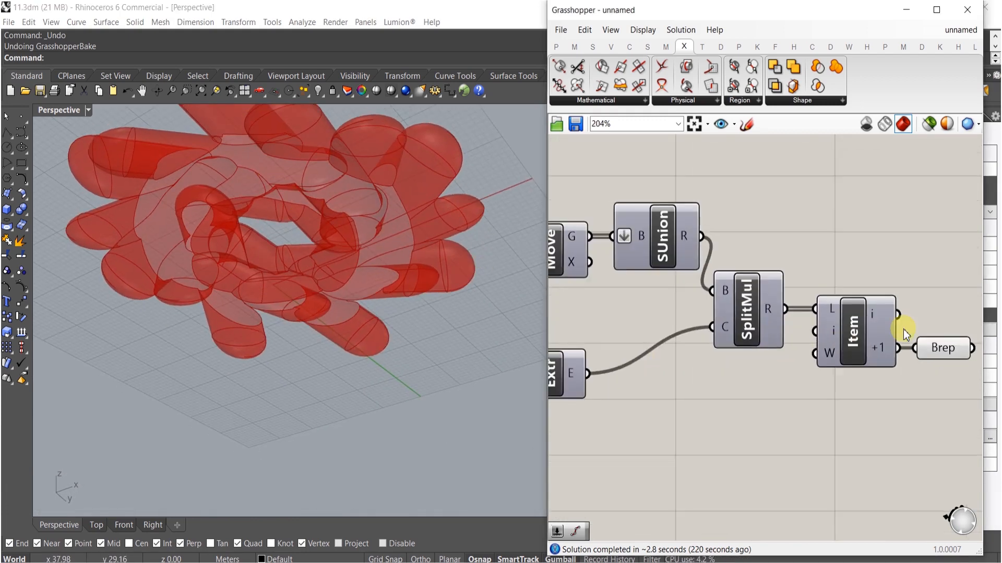
left_click_drag(901, 298, 901, 301)
right_click_drag(159, 187, 360, 283)
scroll(227, 305, "up", 5)
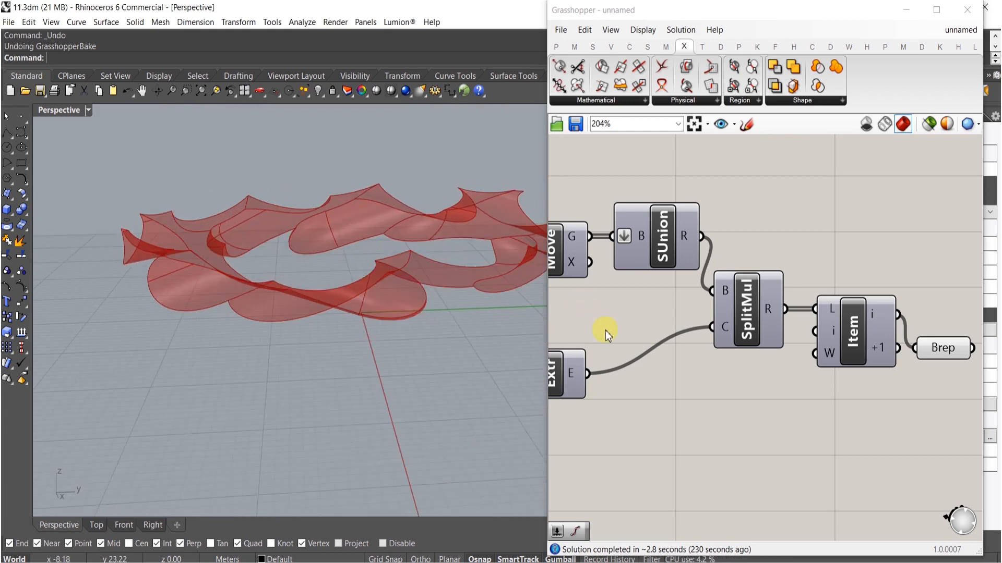
right_click_drag(605, 337, 753, 346)
scroll(668, 407, "down", 3)
right_click_drag(668, 407, 941, 349)
right_click_drag(690, 373, 777, 368)
scroll(600, 352, "up", 4)
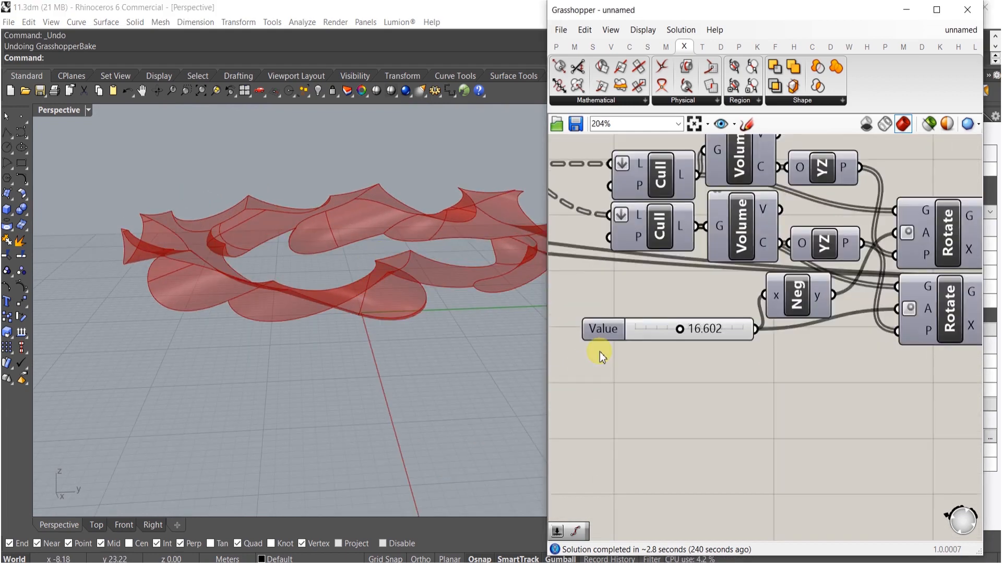
- Set the Value slider feeding the Negative component to 11
double_click(643, 331)
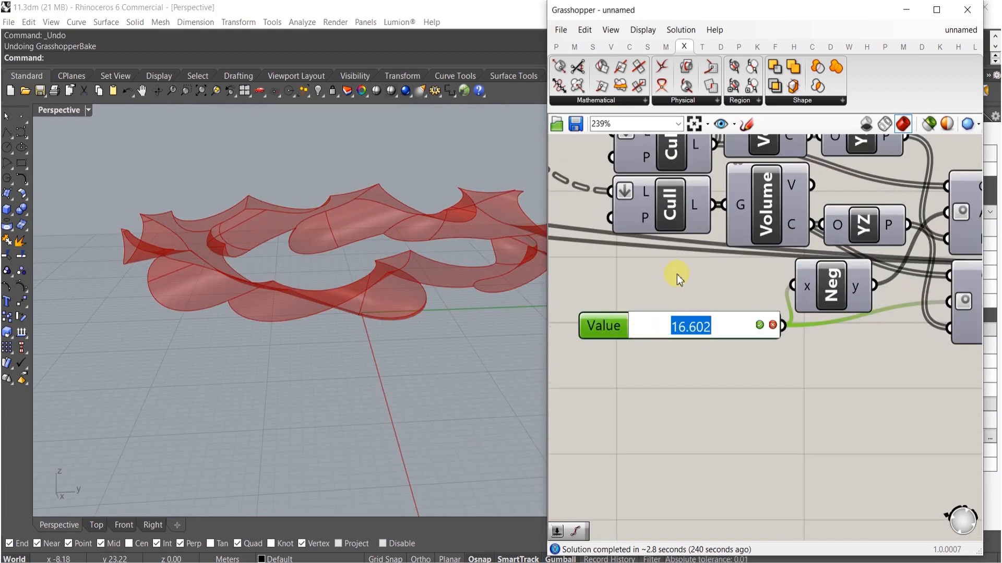
type("11")
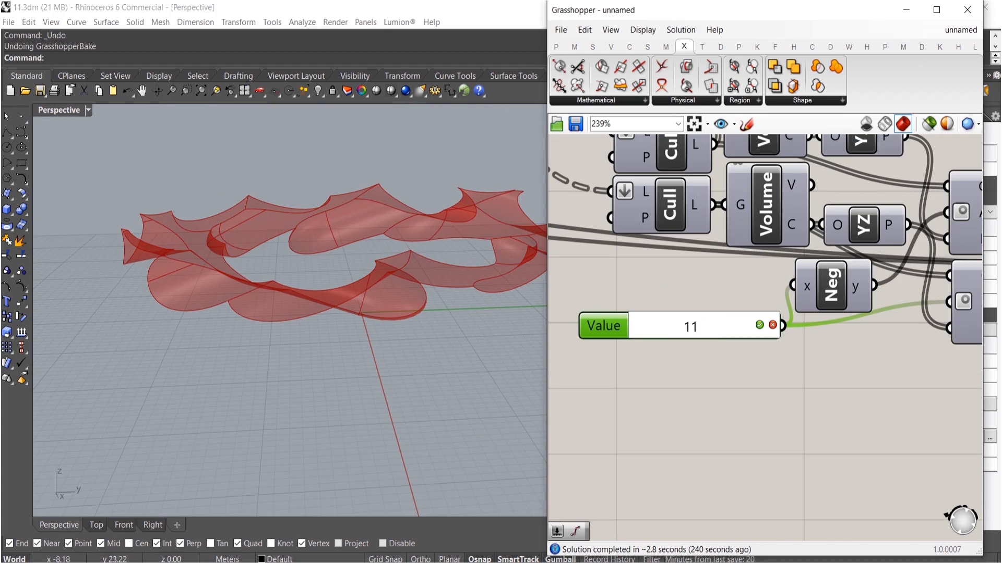
left_click(677, 274)
- Examine the rotated pieces in the viewport and navigate to the Angle slider
right_click_drag(118, 246, 271, 282)
left_click(607, 353)
right_click_drag(463, 246, 472, 318)
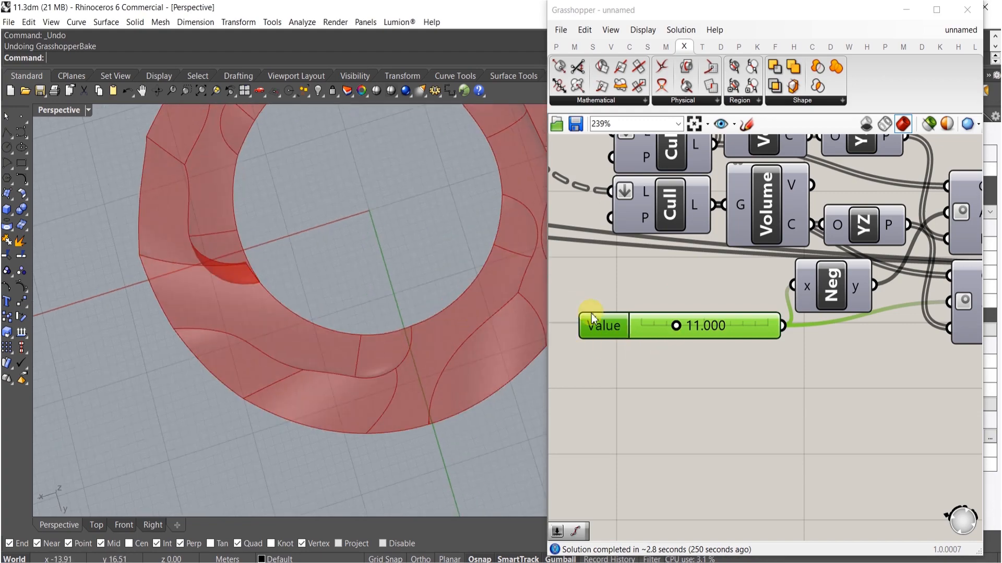
right_click_drag(639, 322, 729, 360)
scroll(732, 355, "down", 8)
right_click_drag(558, 384, 648, 389)
scroll(800, 398, "up", 2)
scroll(660, 320, "up", 3)
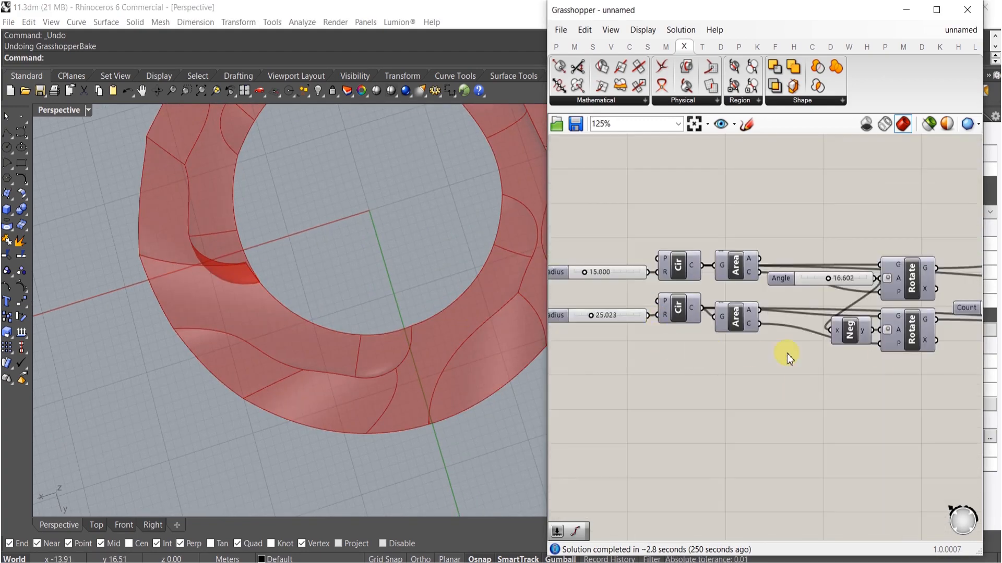
scroll(853, 287, "up", 4)
- Set the Angle slider to 5
double_click(871, 265)
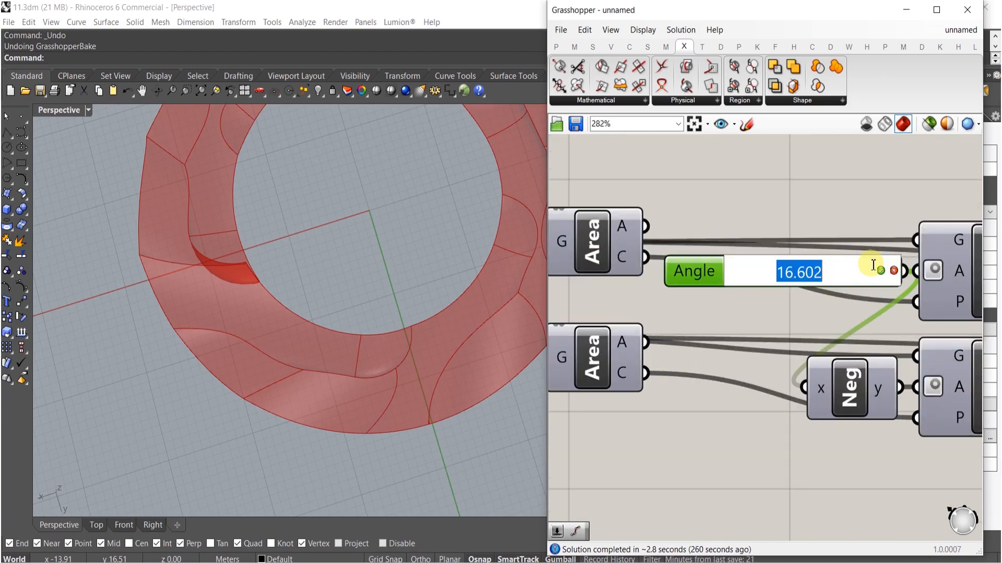
type("5")
key("Return")
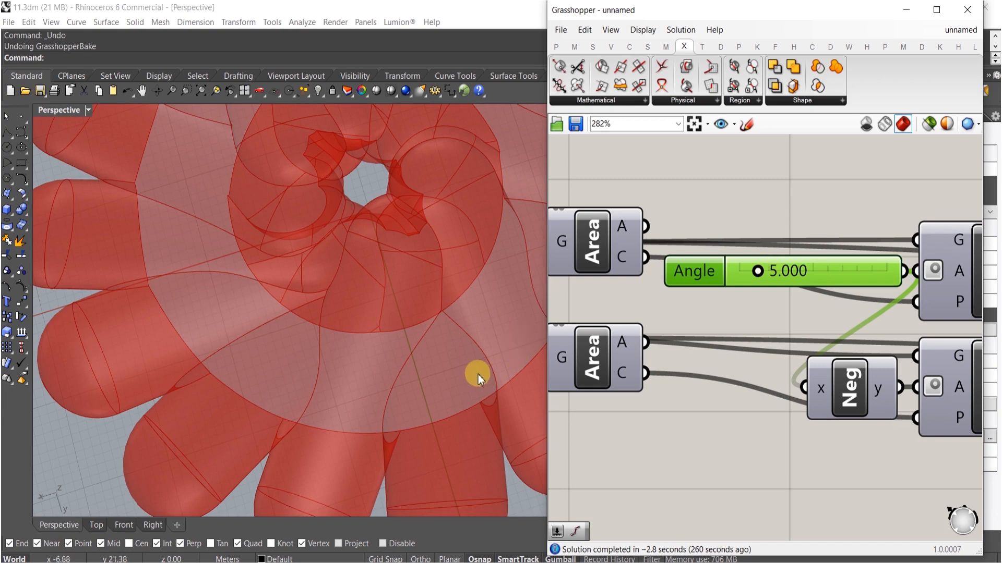
- Examine the updated geometry in the viewport and the definition overview
scroll(478, 378, "down", 5)
scroll(698, 283, "down", 10)
scroll(833, 352, "up", 7)
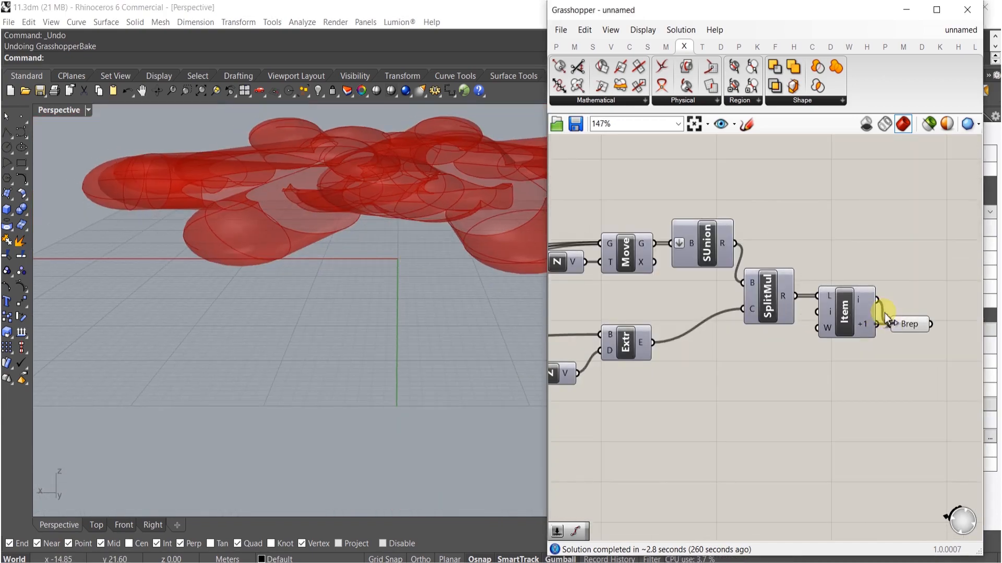
left_click_drag(885, 317, 883, 319)
right_click_drag(317, 269, 417, 302)
scroll(600, 330, "down", 5)
scroll(771, 369, "up", 5)
scroll(899, 368, "down", 5)
right_click_drag(652, 411, 854, 406)
scroll(817, 372, "down", 4)
right_click_drag(715, 383, 742, 384)
scroll(741, 384, "up", 10)
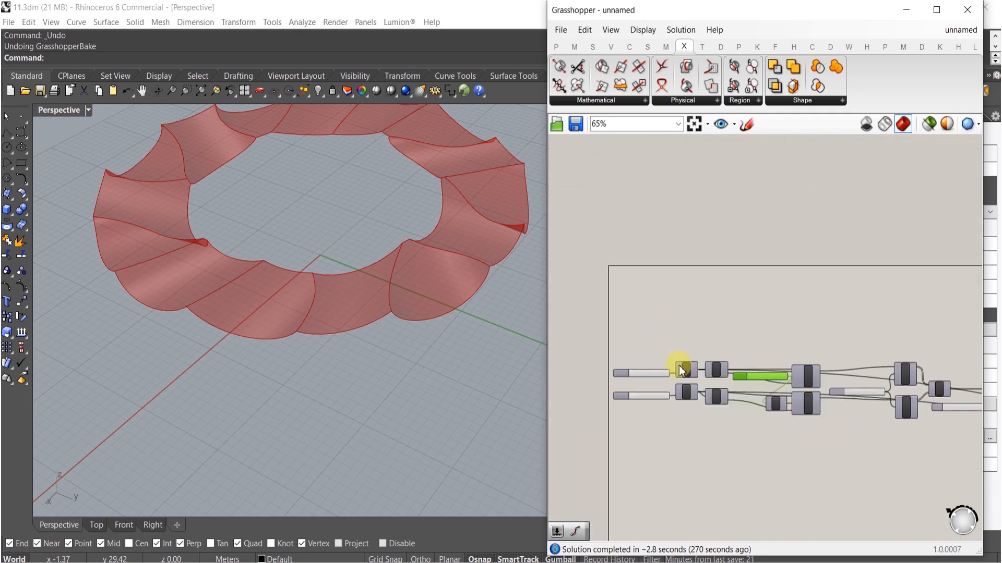
- Set the Angle slider to 20
double_click(833, 316)
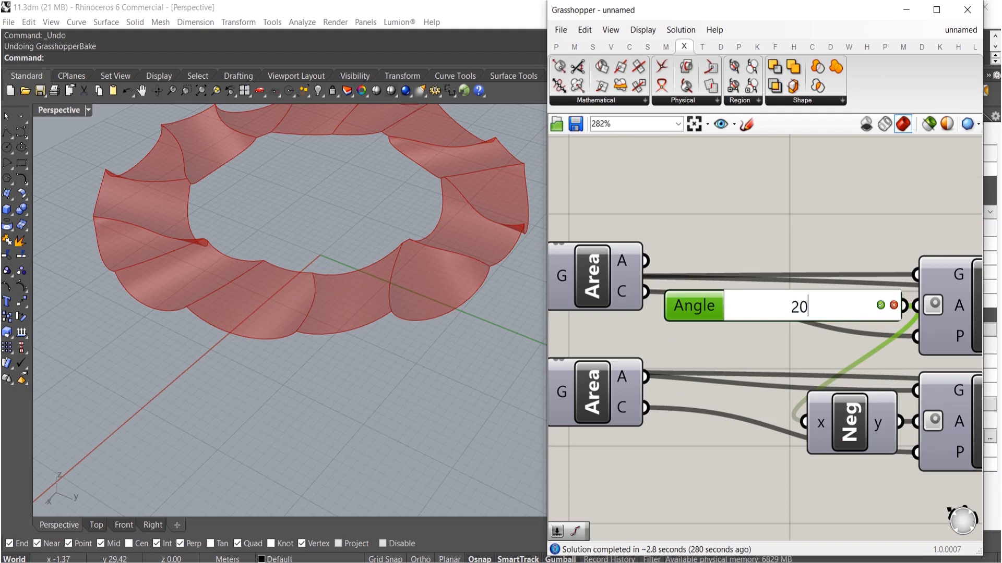
key("Return")
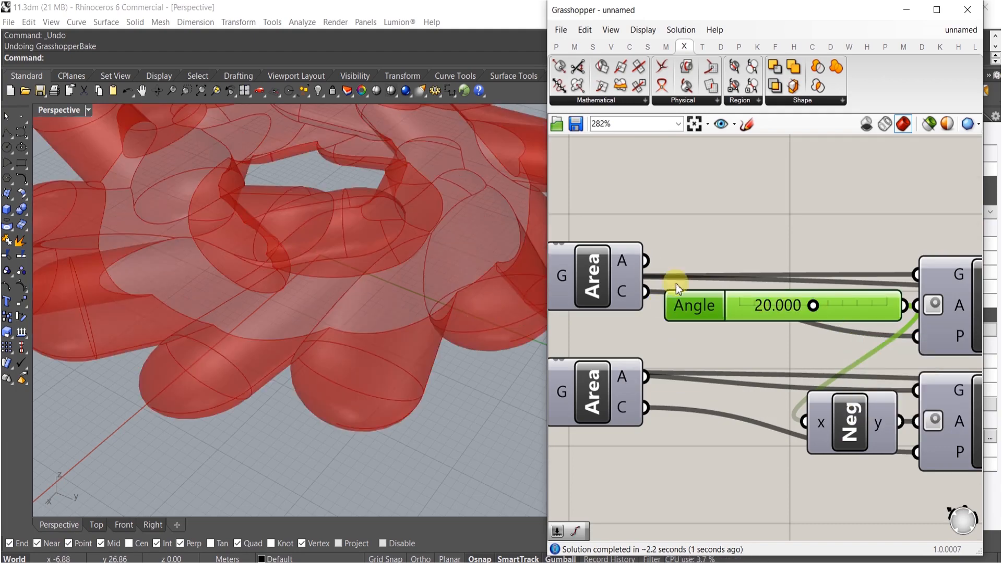
scroll(897, 336, "down", 8)
scroll(869, 370, "up", 3)
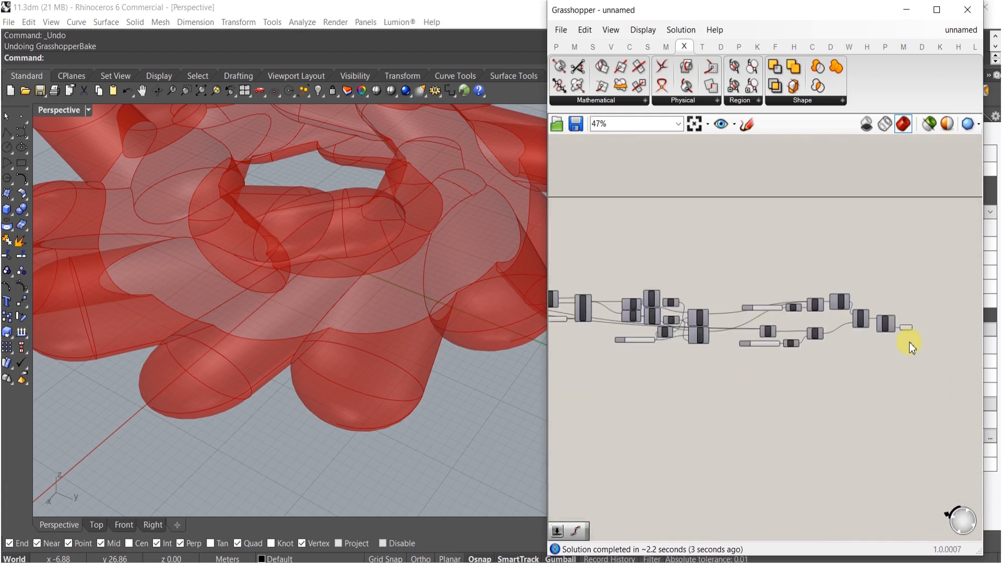
scroll(909, 343, "up", 4)
- Review the ring result from several viewpoints and navigate to the End slider of the Extend curve
left_click_drag(884, 303, 890, 312)
right_click_drag(372, 303, 514, 269)
right_click_drag(402, 247, 255, 220)
right_click_drag(365, 323, 476, 261)
scroll(687, 358, "down", 5)
scroll(647, 368, "up", 8)
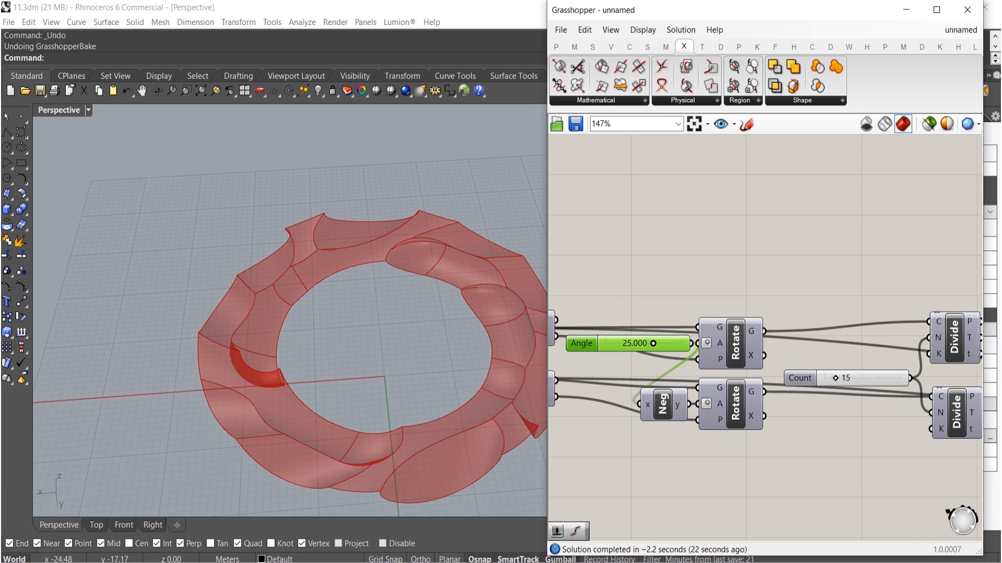
scroll(821, 275, "down", 8)
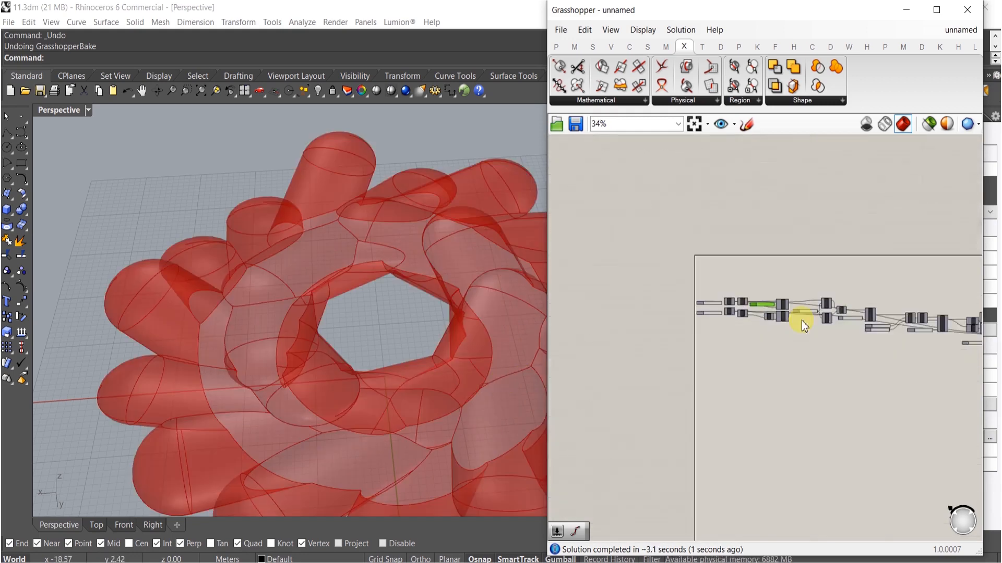
scroll(866, 348, "up", 9)
left_click_drag(866, 299, 850, 299)
right_click_drag(362, 360, 396, 293)
scroll(646, 296, "down", 5)
right_click_drag(733, 361, 748, 361)
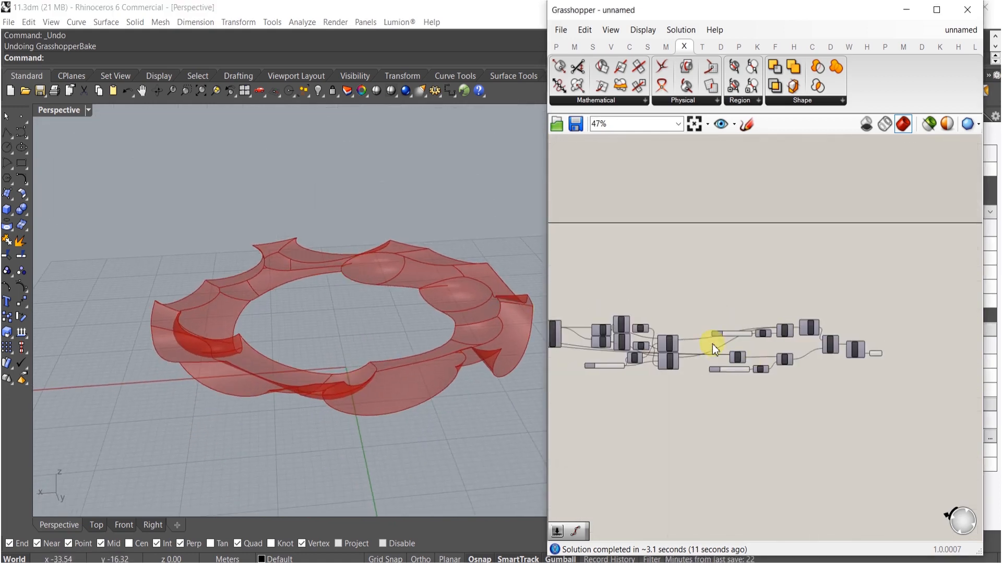
right_click_drag(480, 332, 537, 300)
scroll(671, 365, "down", 3)
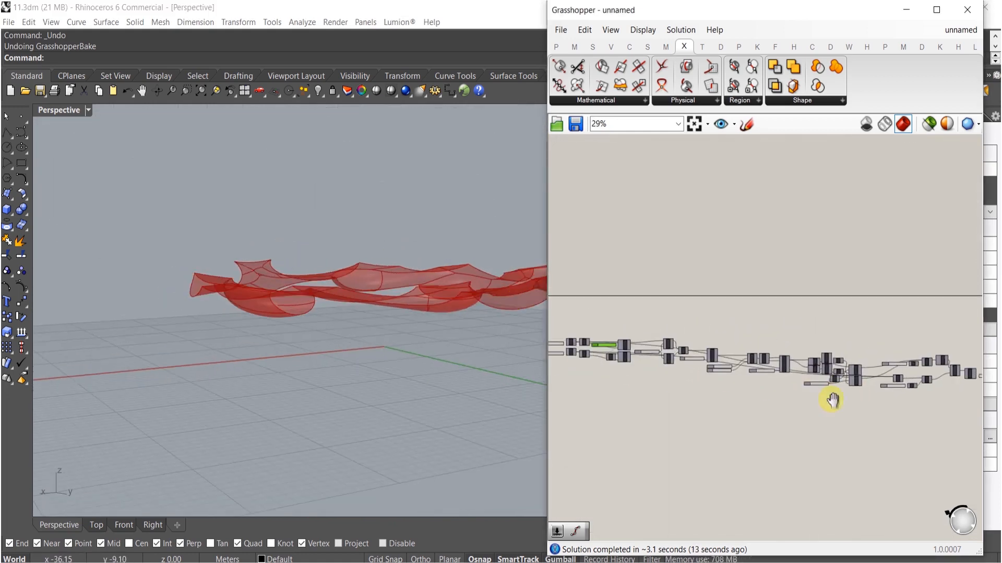
scroll(688, 373, "up", 7)
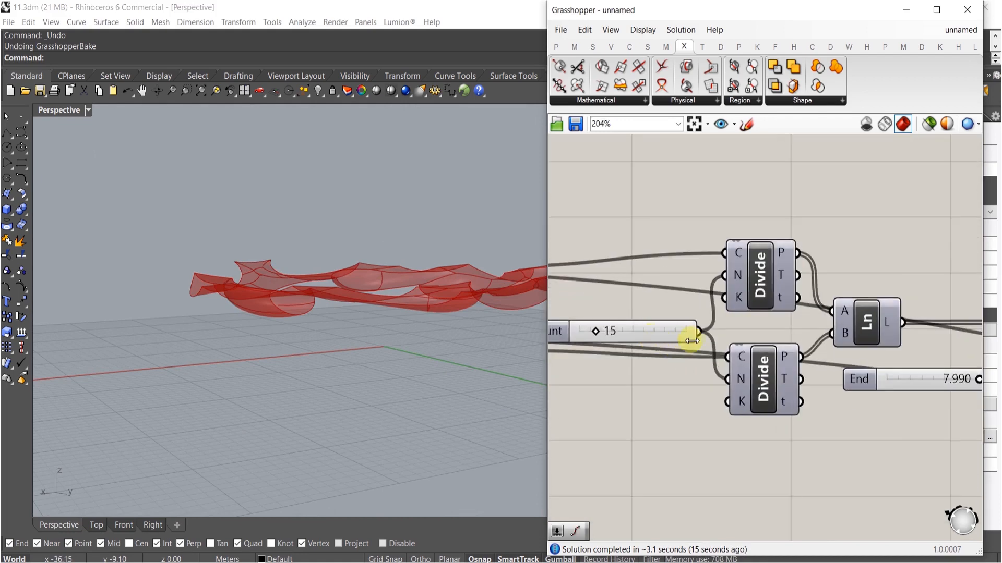
scroll(752, 396, "down", 5)
scroll(771, 362, "up", 6)
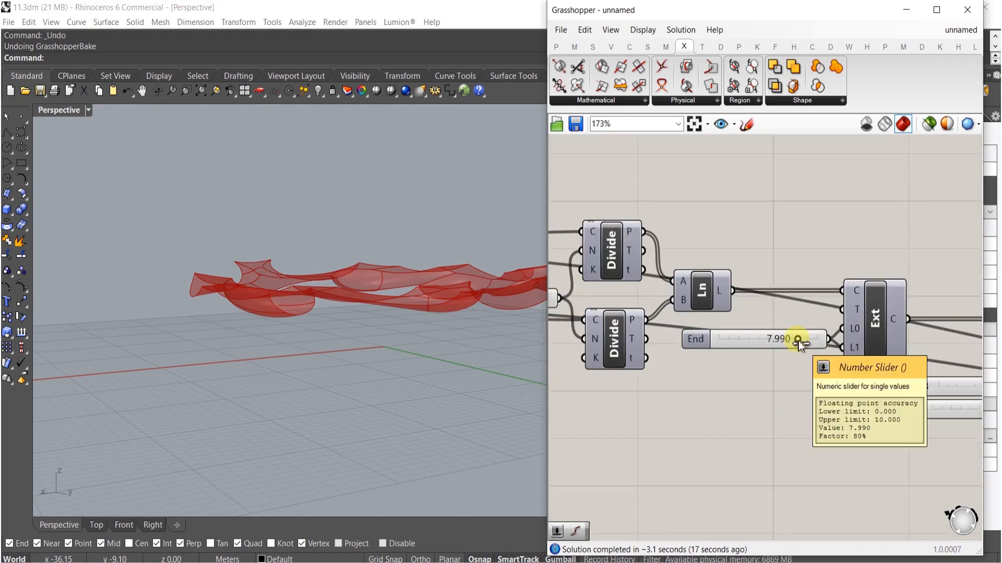
- Set the End slider to 15
double_click(698, 340)
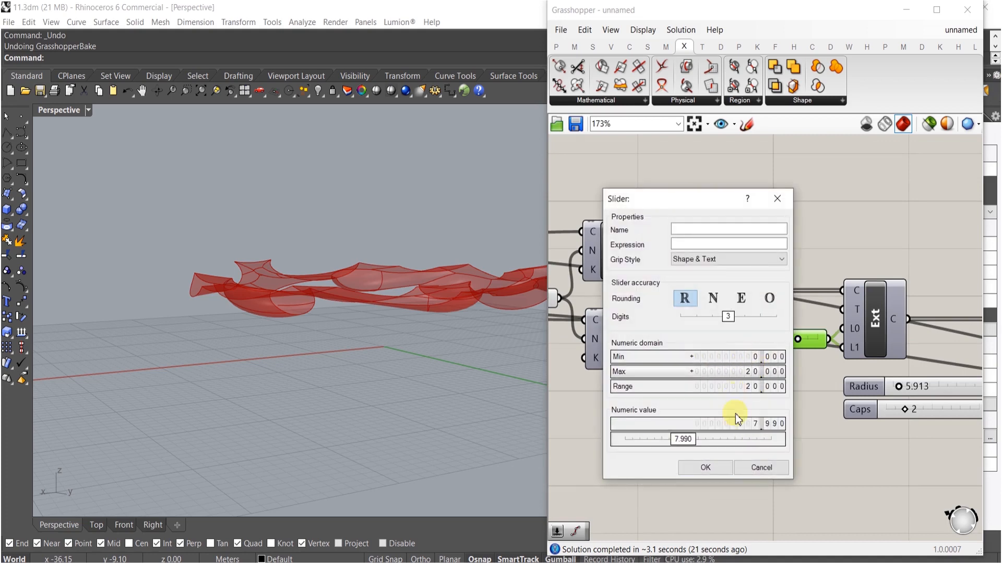
left_click(712, 468)
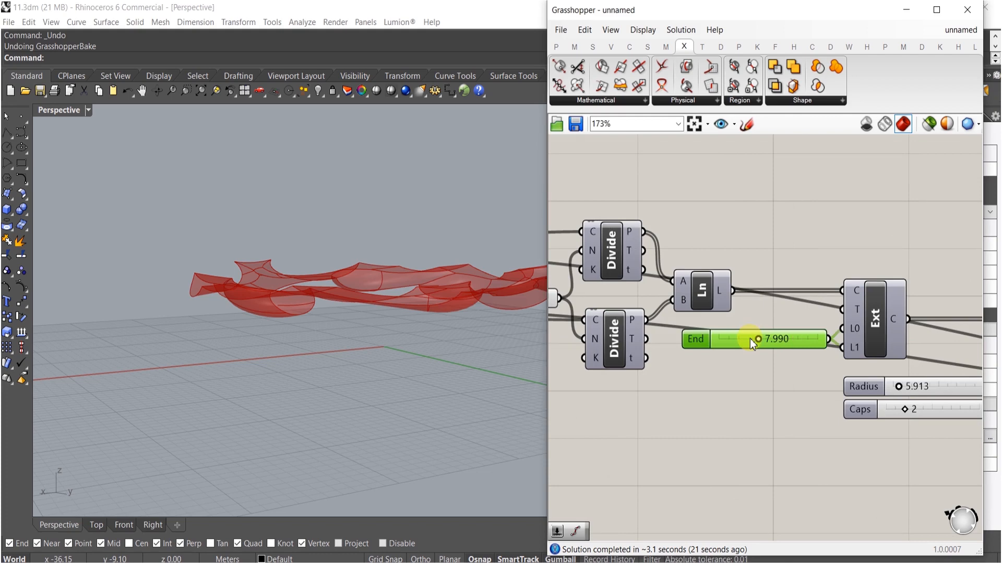
double_click(750, 339)
type("15.000")
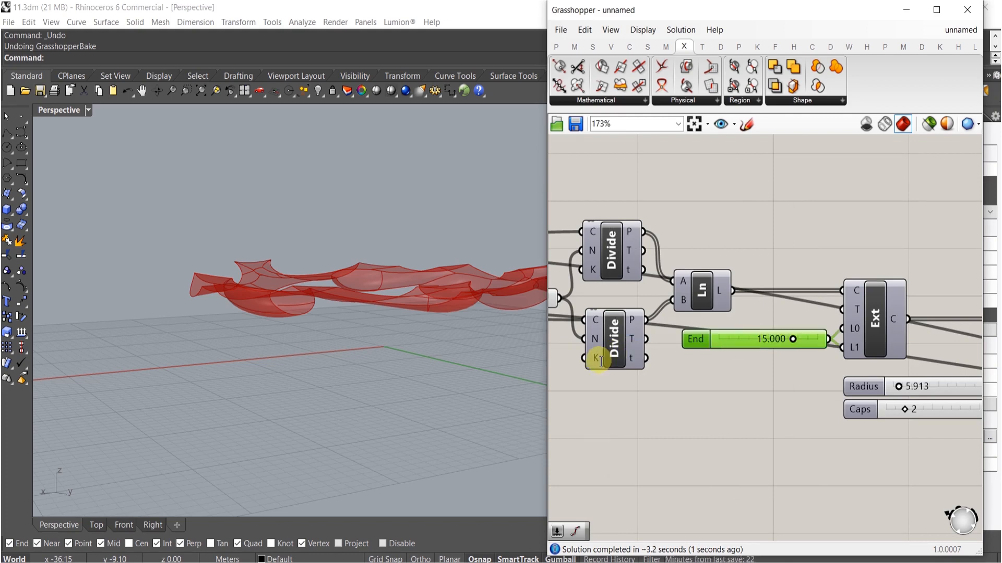
- Raise the End slider's maximum to 30 and set its value to 30
mouse_move(388, 339)
right_mouse_down()
mouse_move(351, 358)
mouse_move(331, 416)
mouse_move(352, 314)
mouse_move(334, 291)
mouse_move(385, 291)
mouse_move(400, 341)
mouse_move(407, 334)
right_mouse_up()
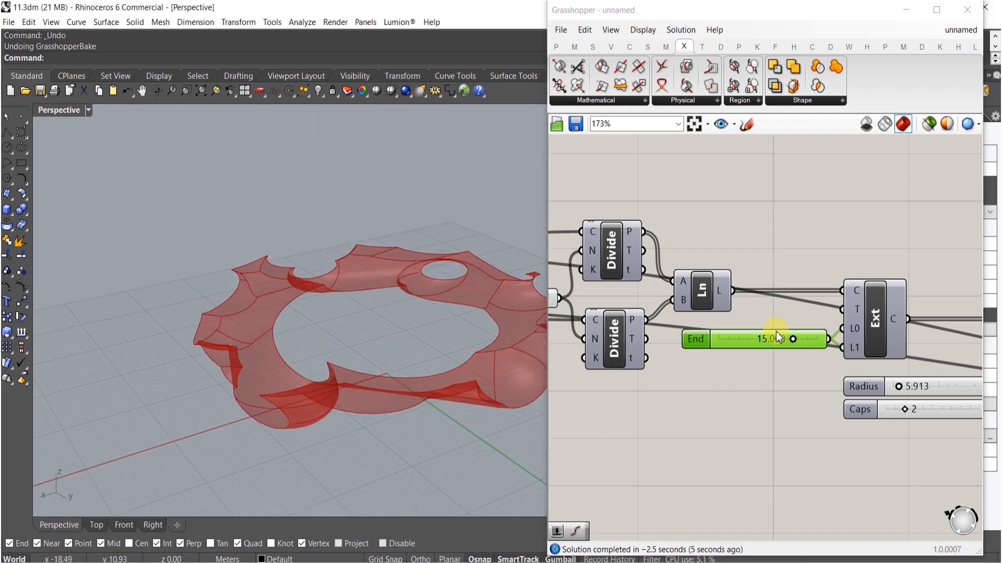
double_click(704, 338)
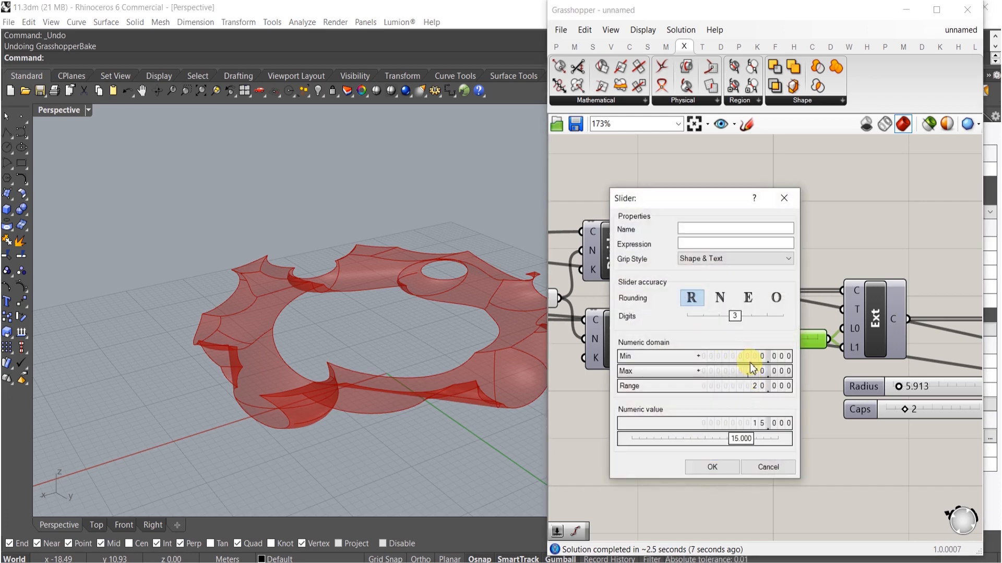
left_click_drag(753, 373, 753, 359)
left_click_drag(709, 438, 781, 440)
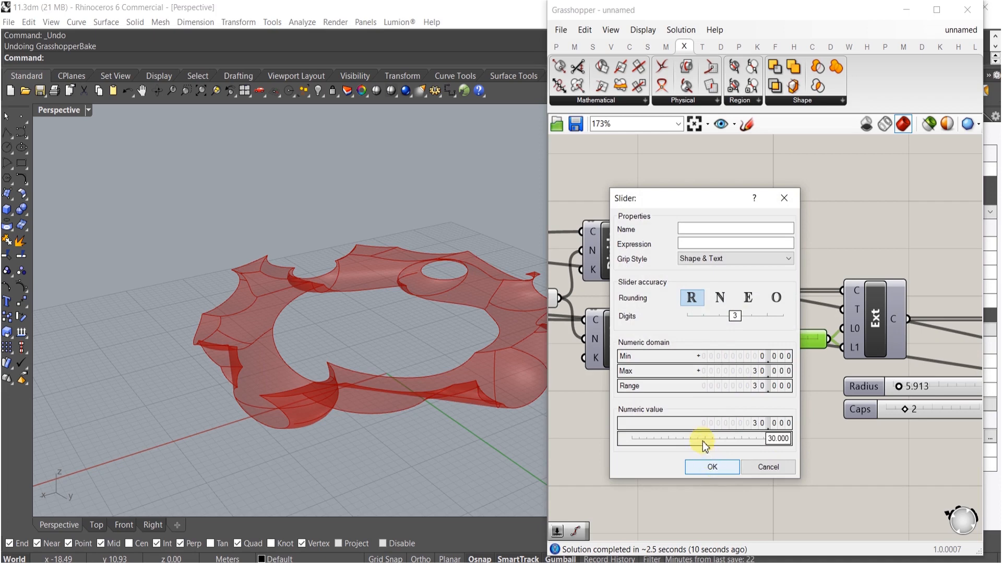
key("Return")
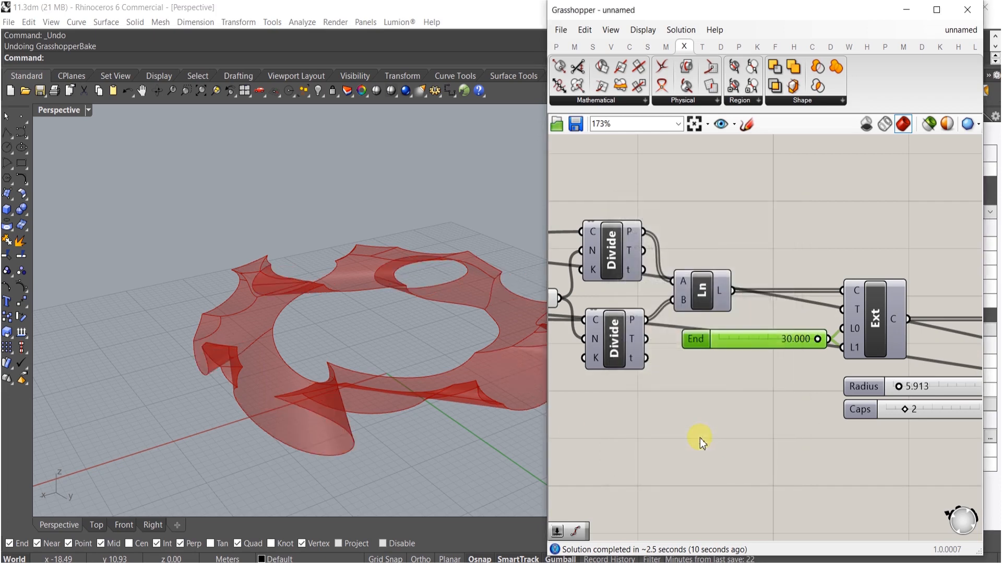
- Set the Value slider to 15
right_click_drag(328, 355, 418, 366)
scroll(814, 340, "down", 1)
scroll(814, 341, "down", 6)
right_click_drag(783, 367, 543, 352)
scroll(793, 375, "up", 11)
double_click(829, 387)
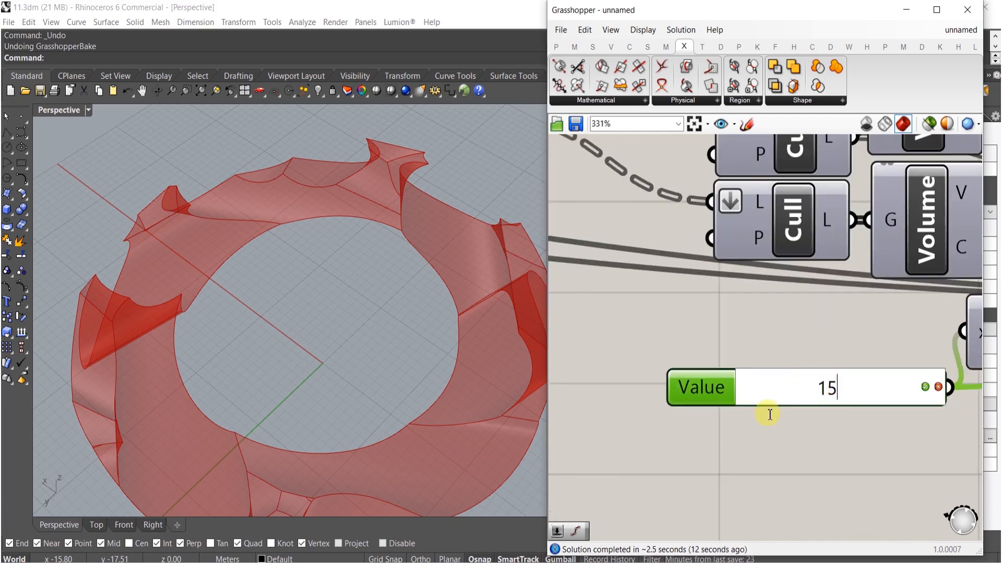
type("15")
key("Return")
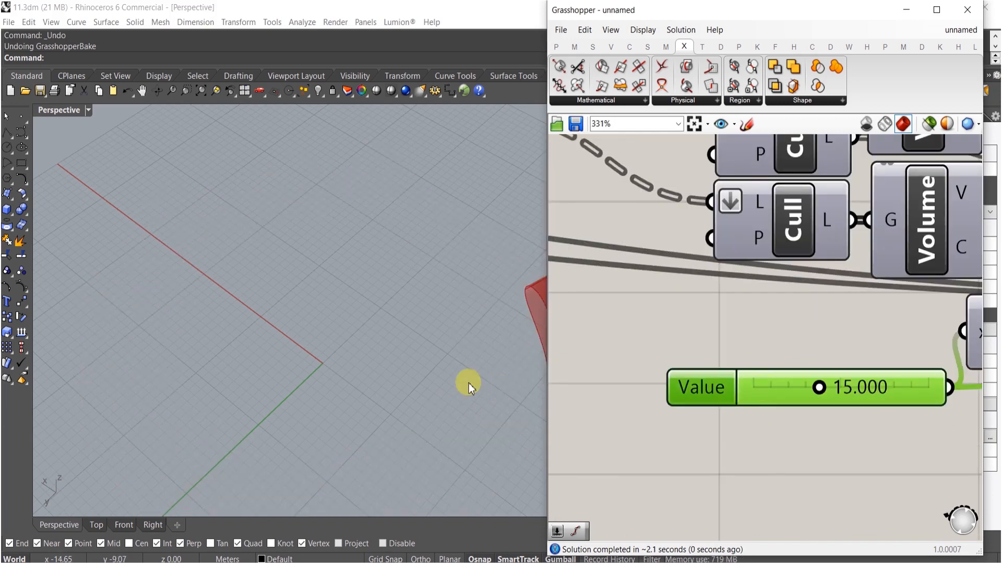
- Set the Value slider to 11
scroll(414, 359, "down", 3)
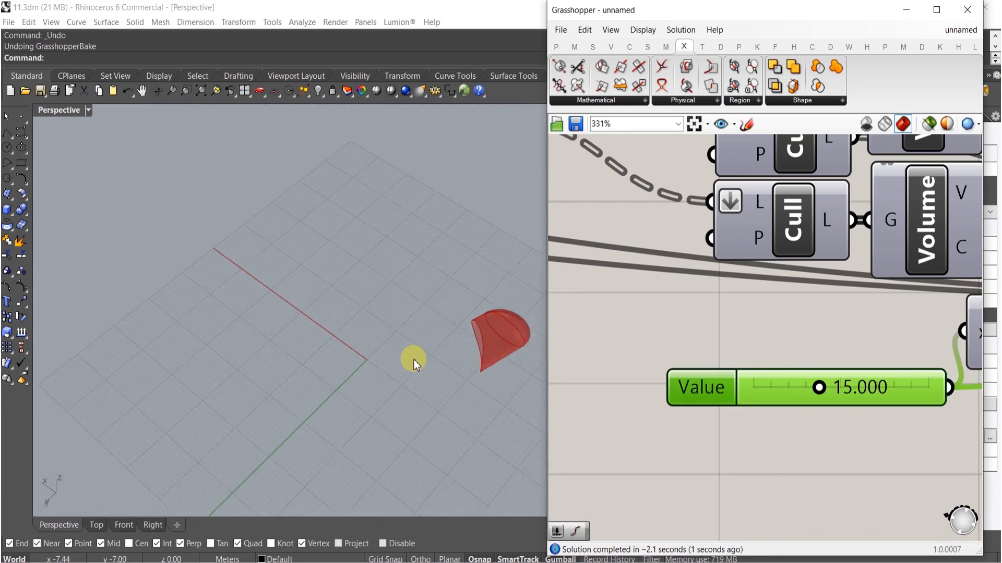
double_click(880, 396)
type("11")
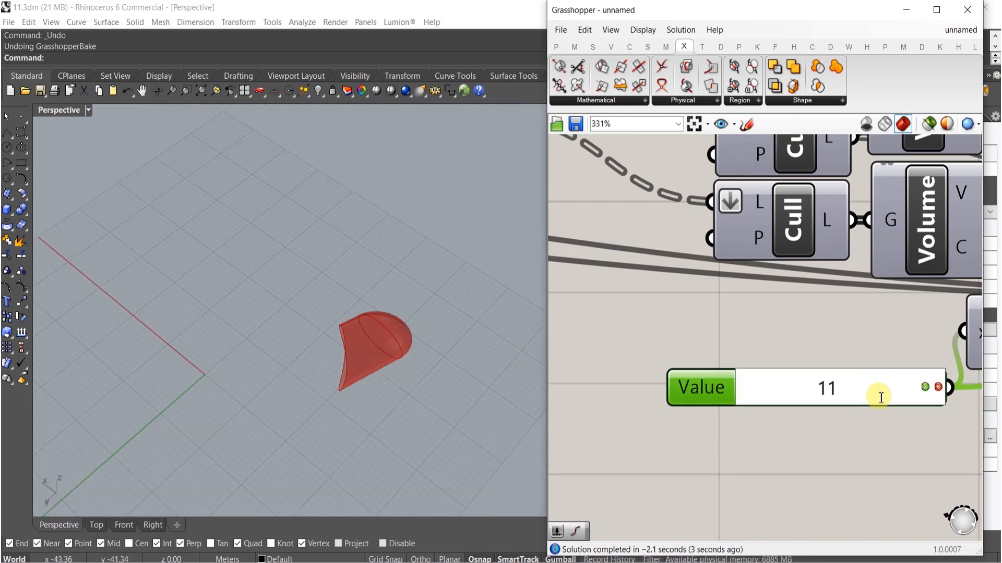
key("Return")
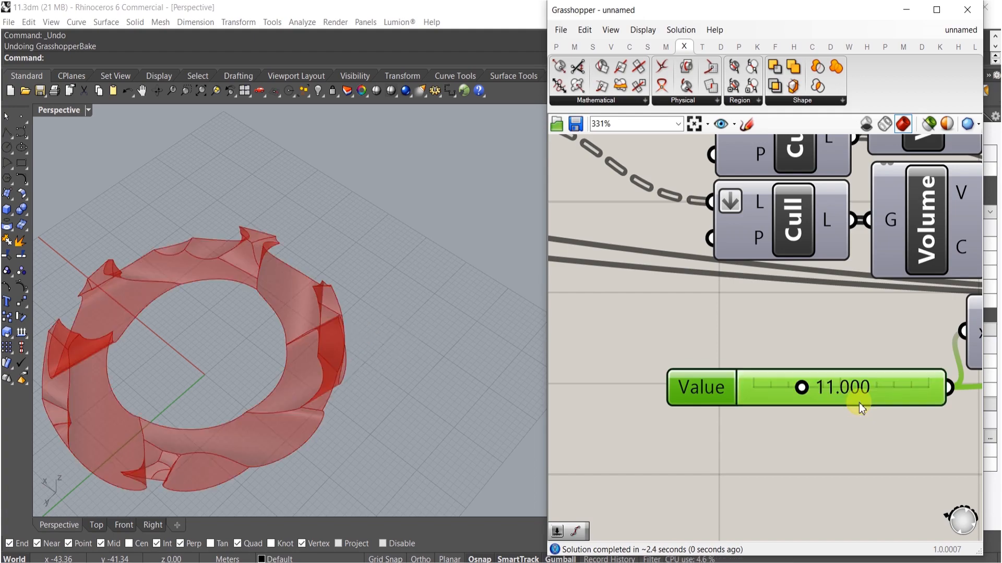
- Review the ring from several viewpoints and inspect the Angle and End sliders
right_click_drag(236, 415, 333, 276)
scroll(697, 322, "down", 12)
right_click_drag(576, 333, 725, 334)
scroll(718, 294, "up", 5)
right_click_drag(718, 294, 694, 321)
scroll(694, 320, "up", 4)
double_click(741, 327)
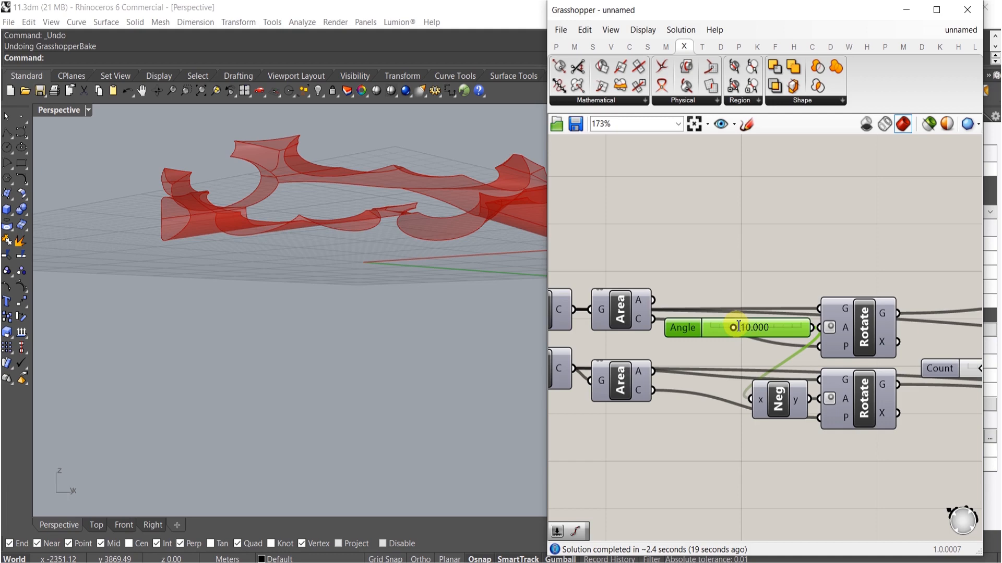
right_click_drag(495, 239, 348, 219)
scroll(309, 267, "down", 5)
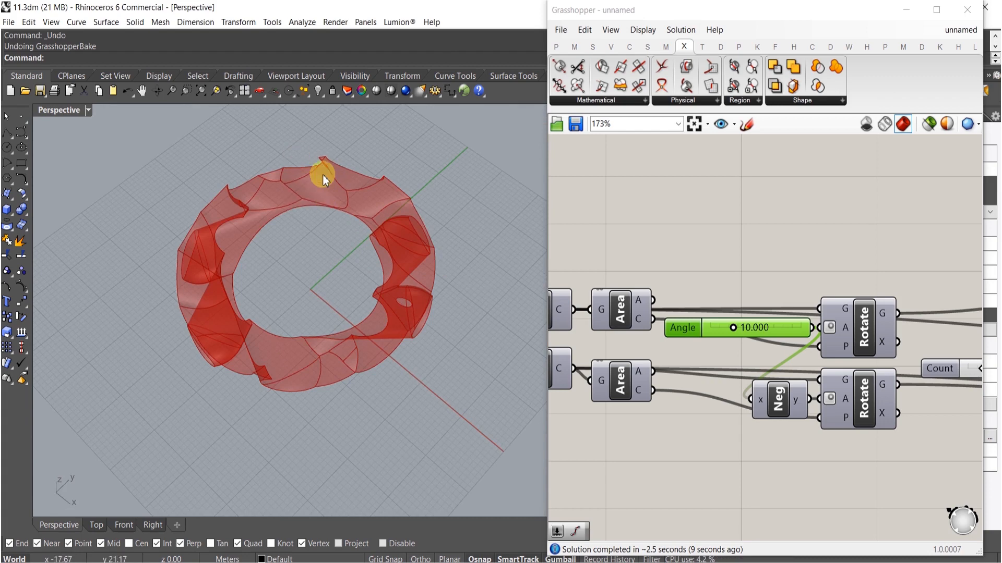
scroll(807, 342, "down", 4)
scroll(793, 326, "up", 6)
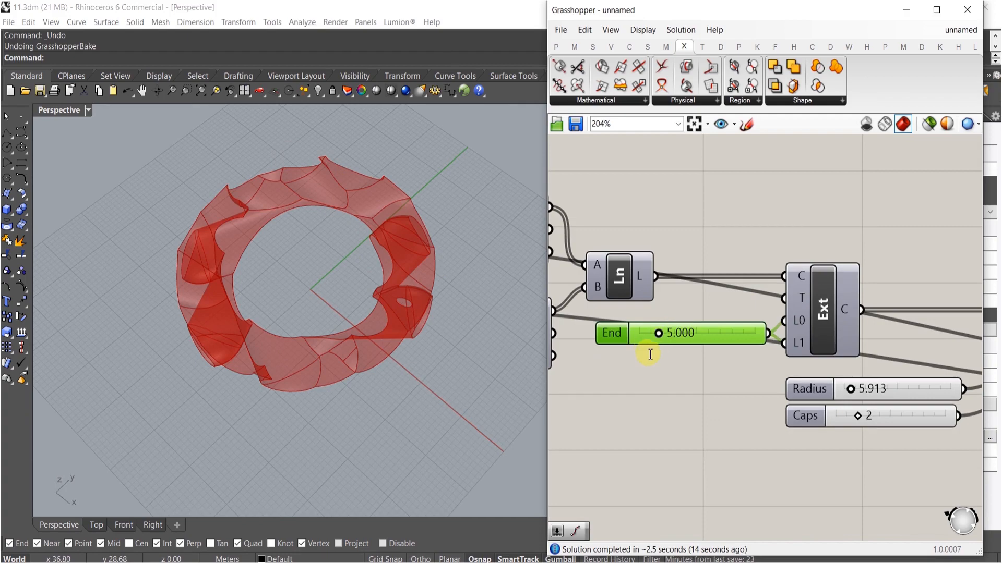
- Review the ring from above and zoom out to overview the whole definition
right_click_drag(339, 387, 319, 128)
right_click_drag(324, 233, 333, 194)
scroll(335, 206, "down", 8)
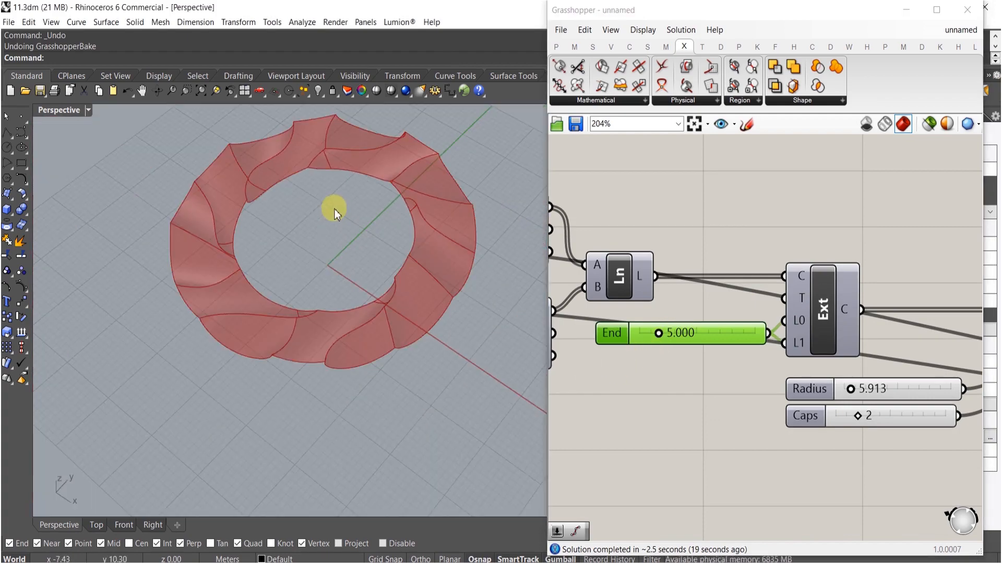
right_click_drag(331, 261, 690, 289)
scroll(416, 302, "down", 5)
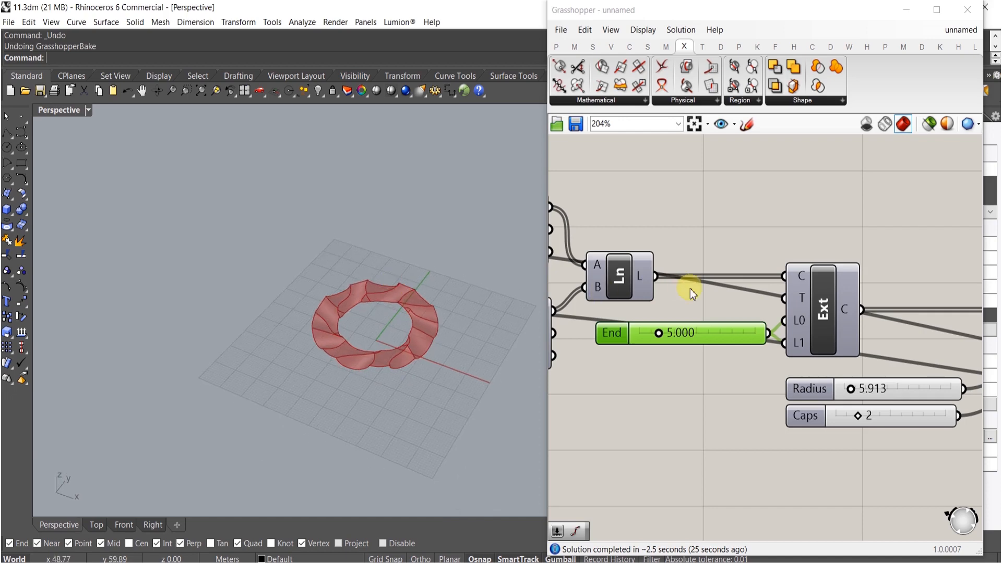
scroll(756, 292, "down", 8)
scroll(916, 354, "up", 4)
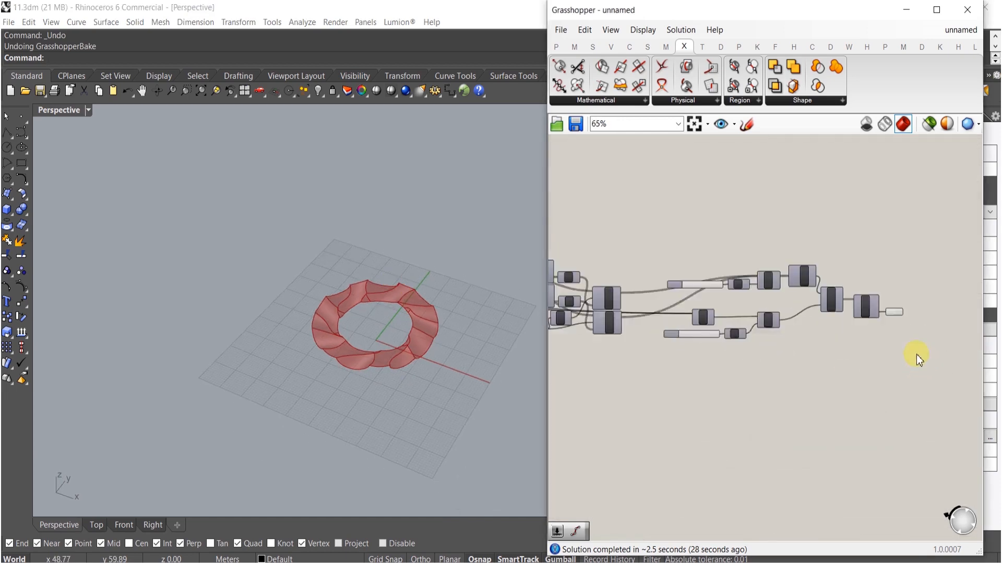
scroll(902, 336, "down", 2)
scroll(856, 303, "up", 1)
- Add an Extrude component near the Brep parameter
left_click_drag(856, 302, 744, 242)
left_click_drag(752, 316, 856, 407)
scroll(776, 381, "down", 3)
scroll(862, 444, "up", 5)
right_click_drag(894, 406, 592, 389)
left_click(767, 388)
double_click(767, 387)
type("extrude")
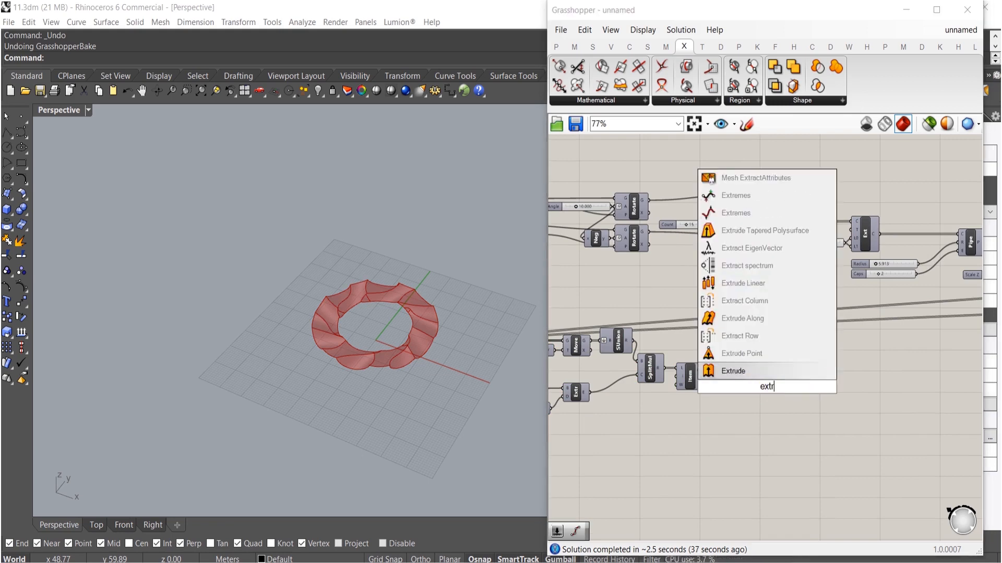
left_click(733, 371)
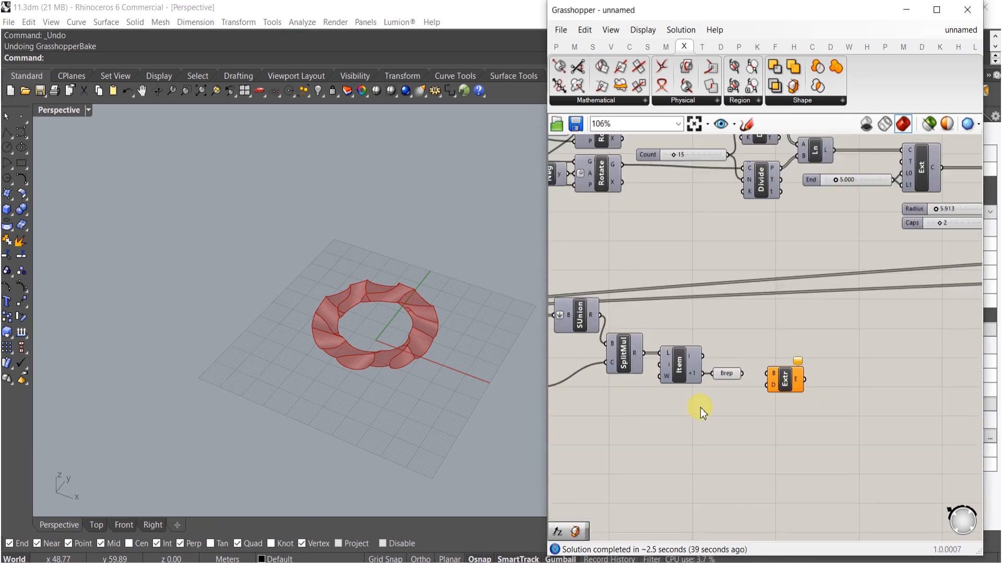
- Duplicate the Factor slider, Unit Z and Extrude group beside the Brep and delete the spare Extrude
scroll(698, 409, "up", 2)
right_click_drag(697, 409, 868, 386)
left_click_drag(745, 398, 927, 410)
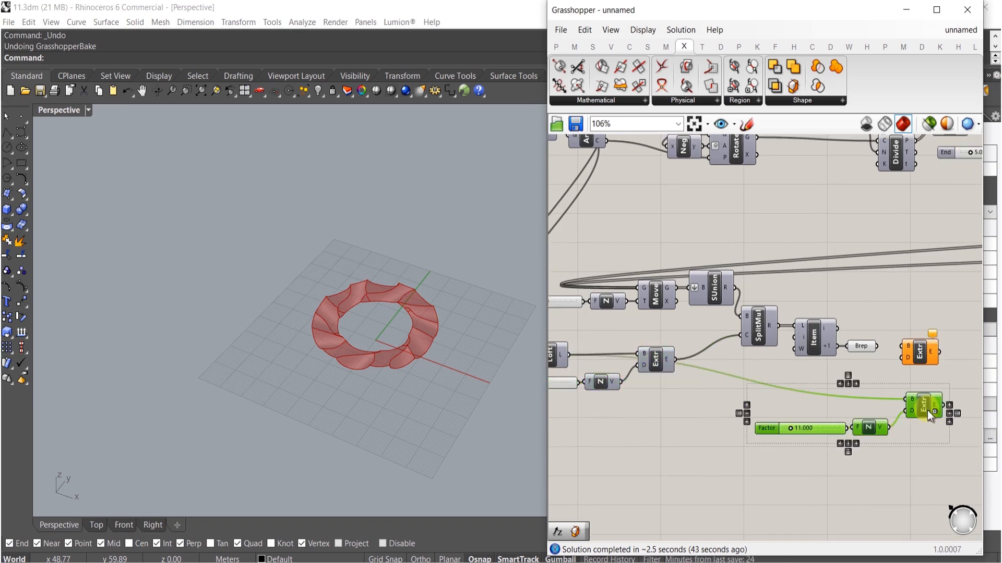
left_click(876, 386)
scroll(869, 380, "up", 3)
left_click_drag(841, 359, 842, 358)
left_click(889, 363)
key("Delete")
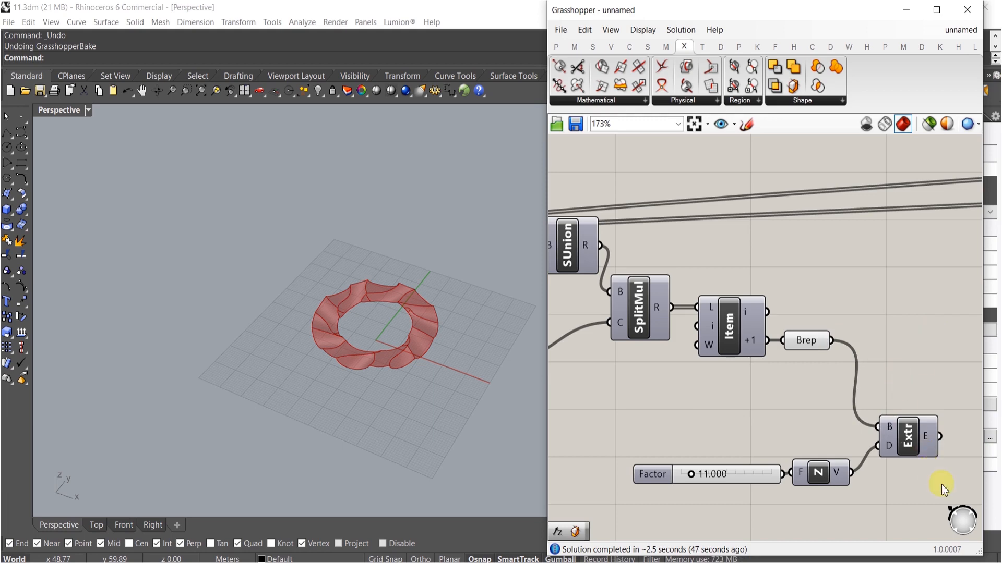
- Set the copied Factor slider to about 0.426 and inspect the resulting extrusion
middle_click(912, 443)
left_click(932, 411)
right_click_drag(380, 374, 355, 375, "shift")
scroll(379, 339, "up", 6)
scroll(693, 483, "up", 5)
left_click_drag(690, 455, 631, 454)
right_click_drag(392, 369, 384, 314)
scroll(383, 314, "up", 5)
scroll(700, 356, "up", 3)
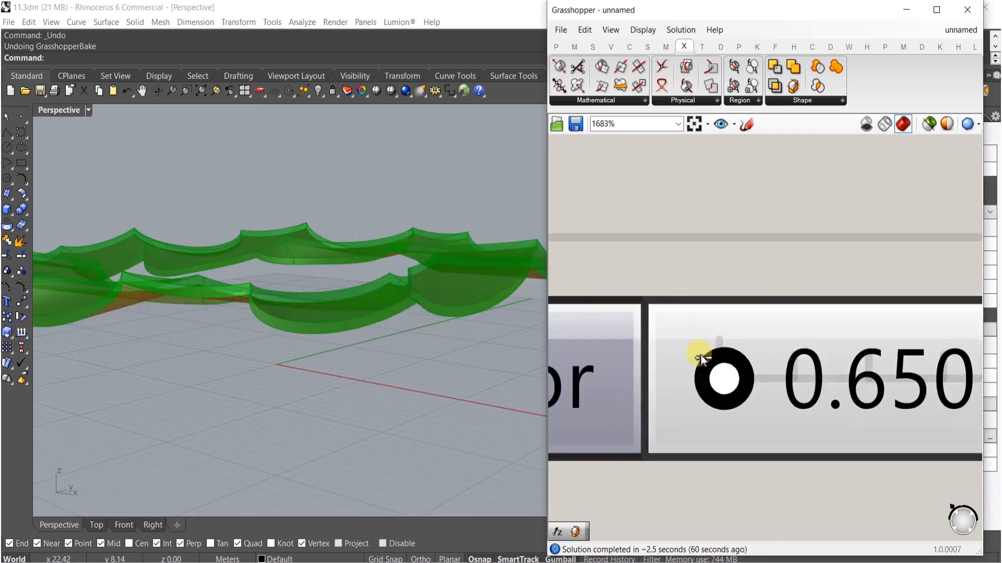
scroll(700, 355, "up", 6)
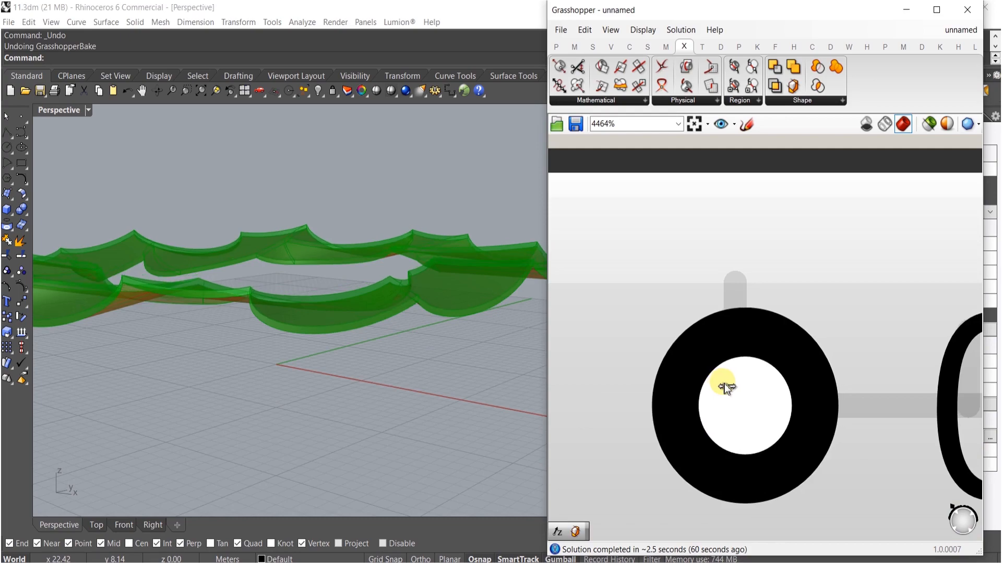
right_click_drag(330, 249, 382, 243)
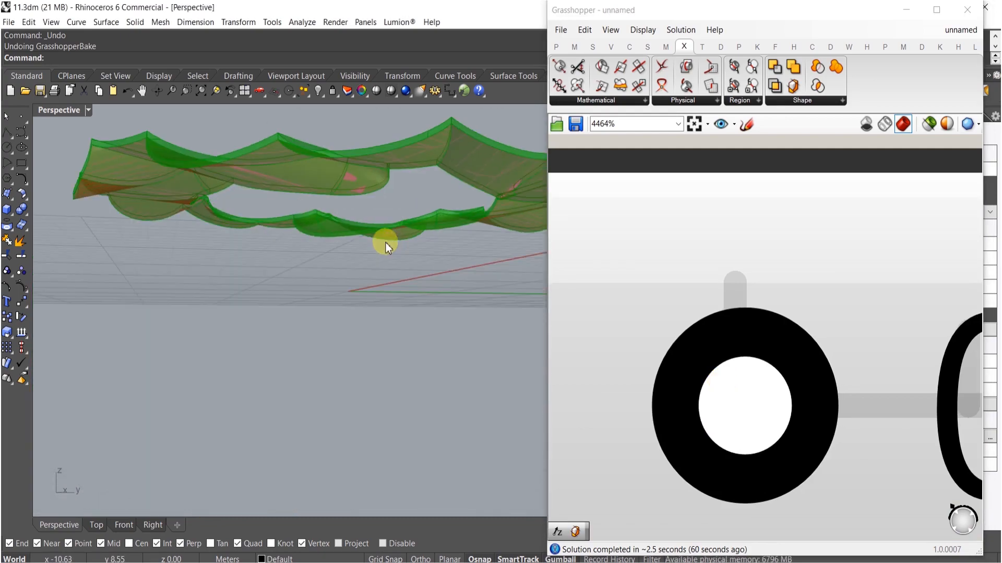
scroll(692, 276, "down", 15)
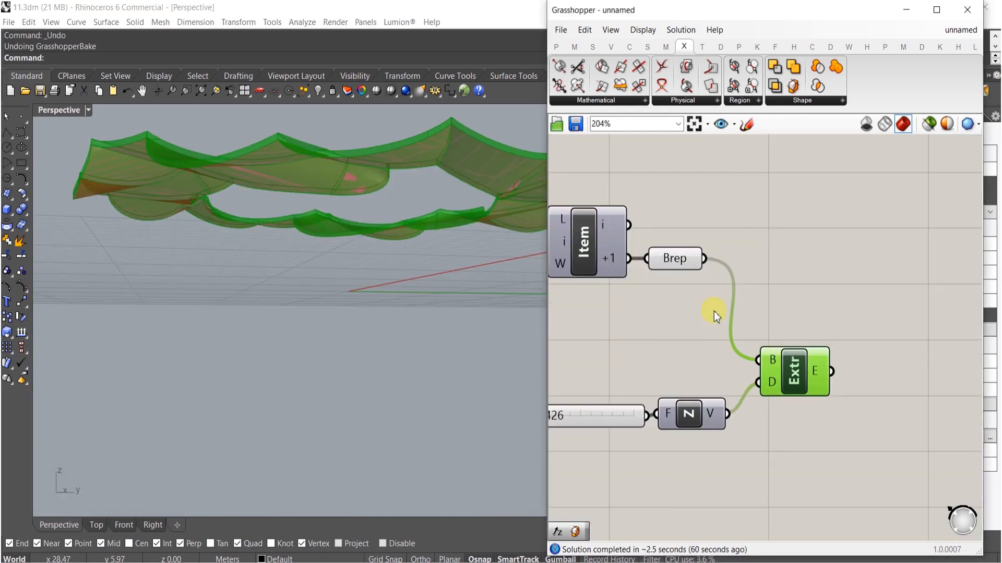
- Add a Populate Geometry component and connect the Brep to its geometry input
left_click(773, 243)
double_click(774, 243)
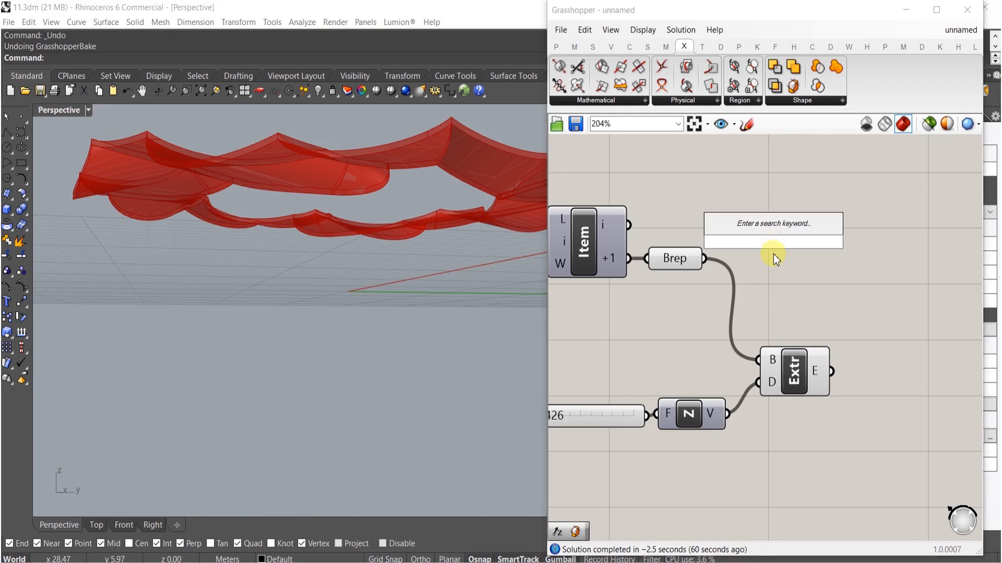
type("pop")
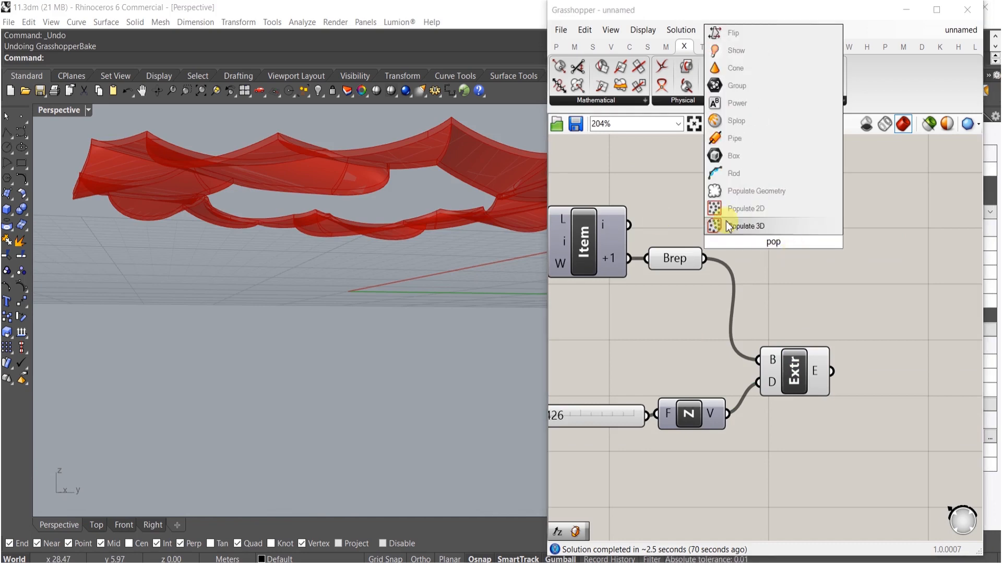
left_click(756, 196)
left_click_drag(756, 255, 790, 289)
right_click_drag(876, 278, 814, 287)
left_click(840, 281)
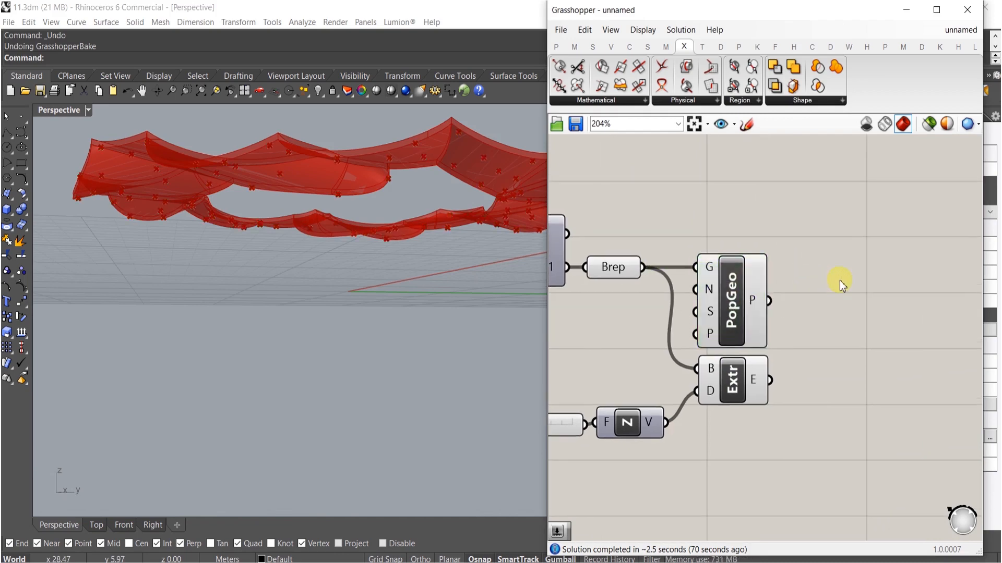
- Add a Project component taking the populated points and projecting them onto the Loft surface
double_click(840, 280)
type("po")
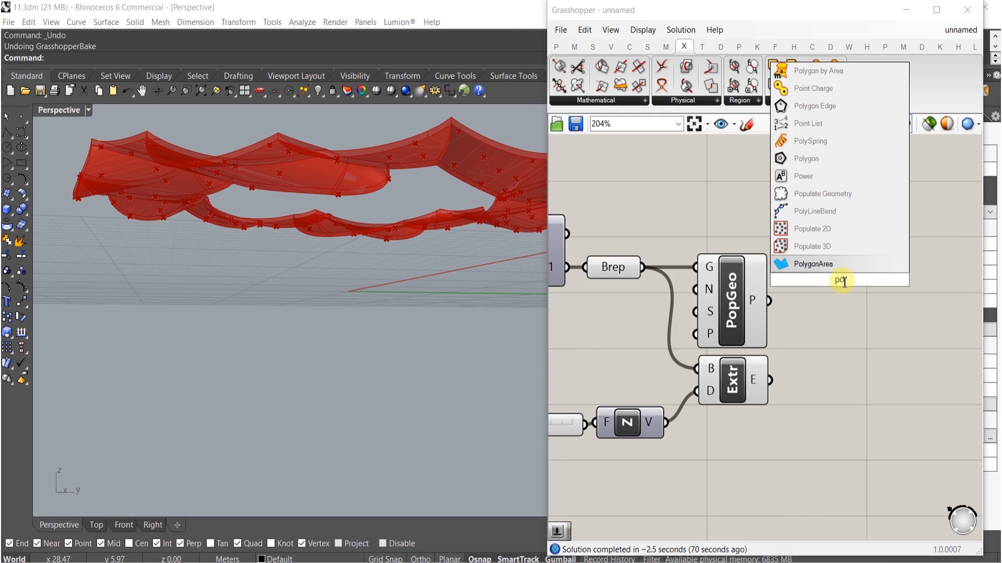
key("BackSpace")
type("roj")
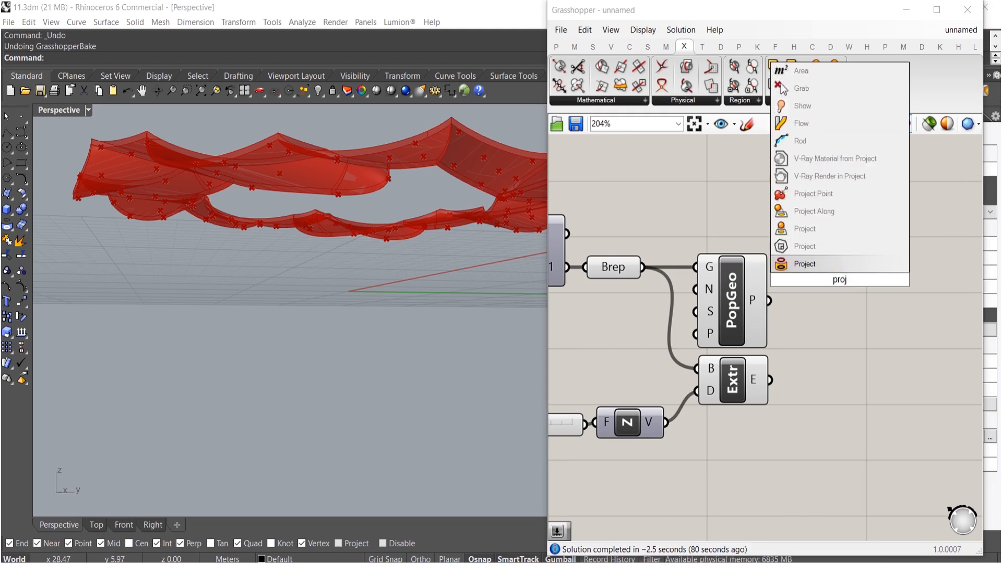
left_click(822, 209)
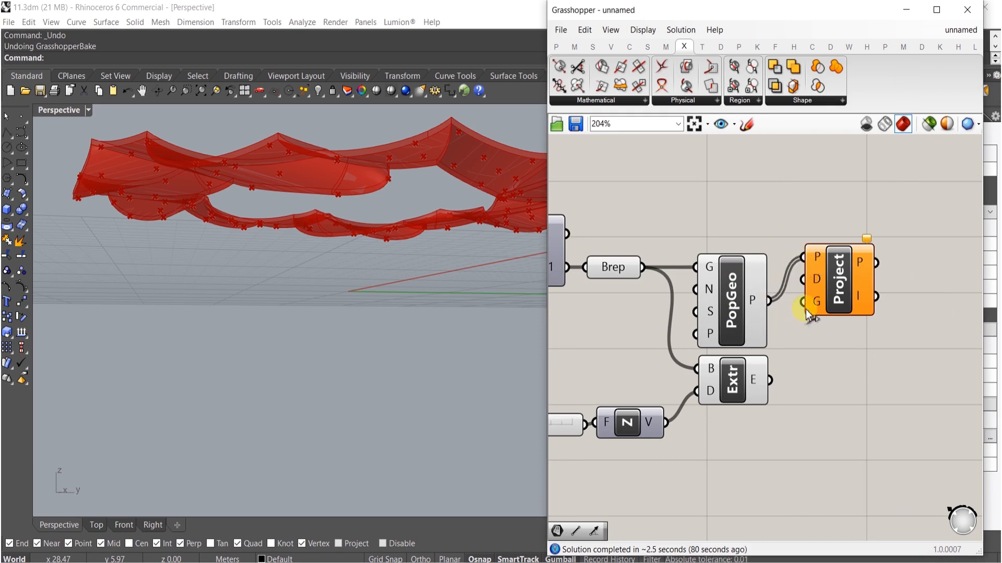
scroll(809, 313, "down", 5)
left_click_drag(806, 312, 667, 303)
- Delete the Factor slider feeding the Unit Z beneath the Loft
right_click_drag(472, 330, 286, 355)
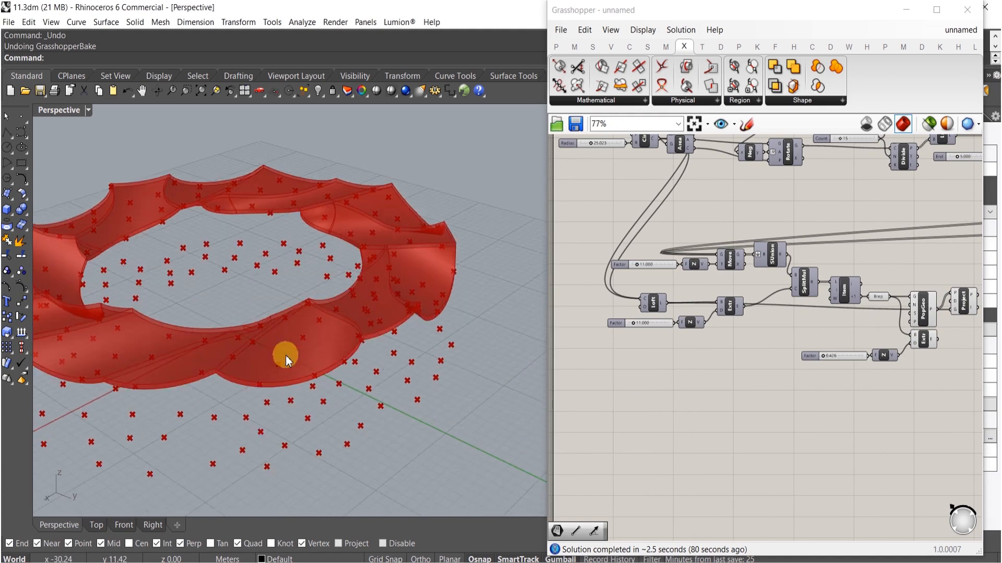
scroll(711, 307, "up", 1)
scroll(676, 261, "up", 1)
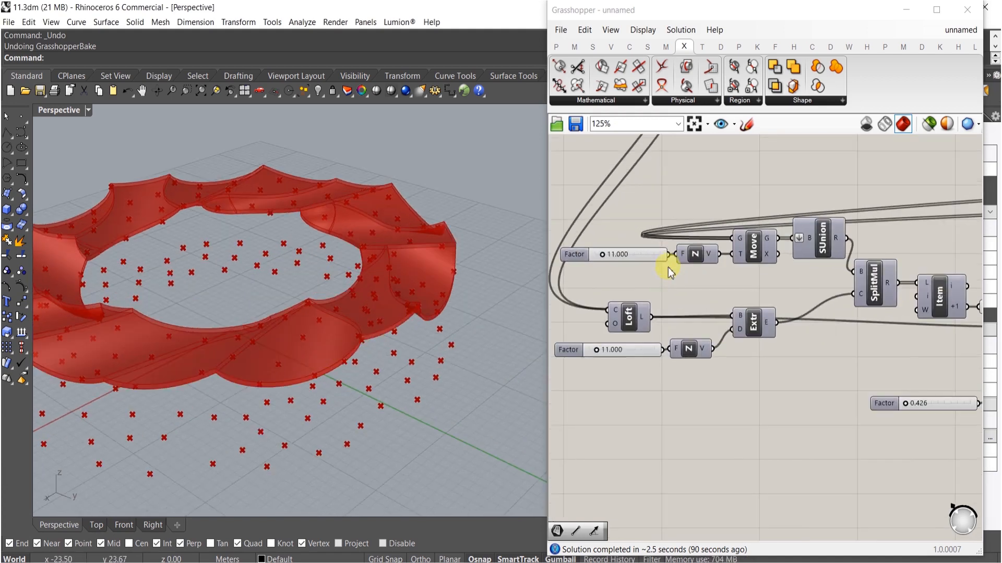
scroll(673, 341, "up", 1)
left_click_drag(682, 354, 670, 244)
left_click(628, 352)
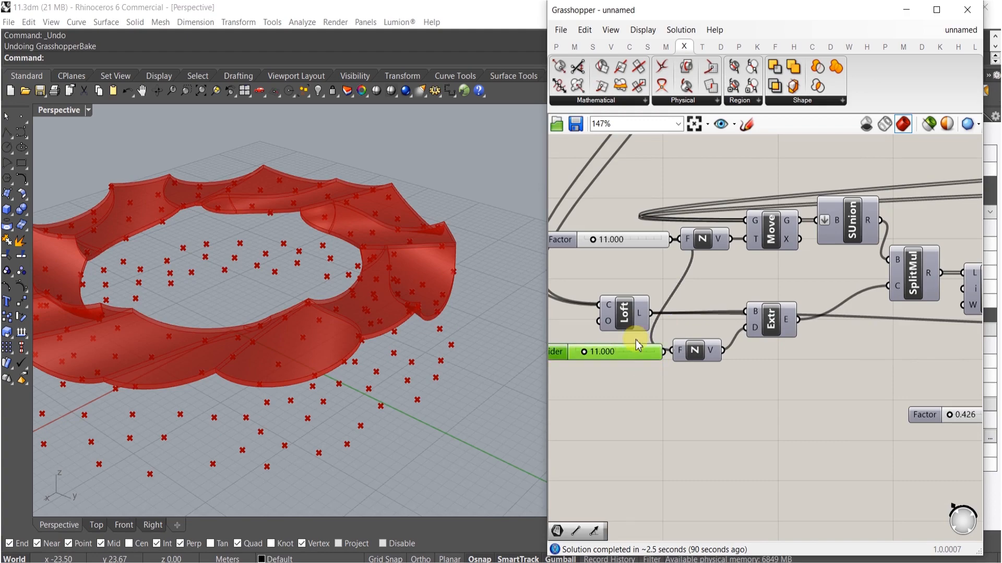
key("Delete")
- Set the Factor slider driving the Move to about 7.921
right_click_drag(346, 336, 375, 312)
scroll(649, 258, "up", 6)
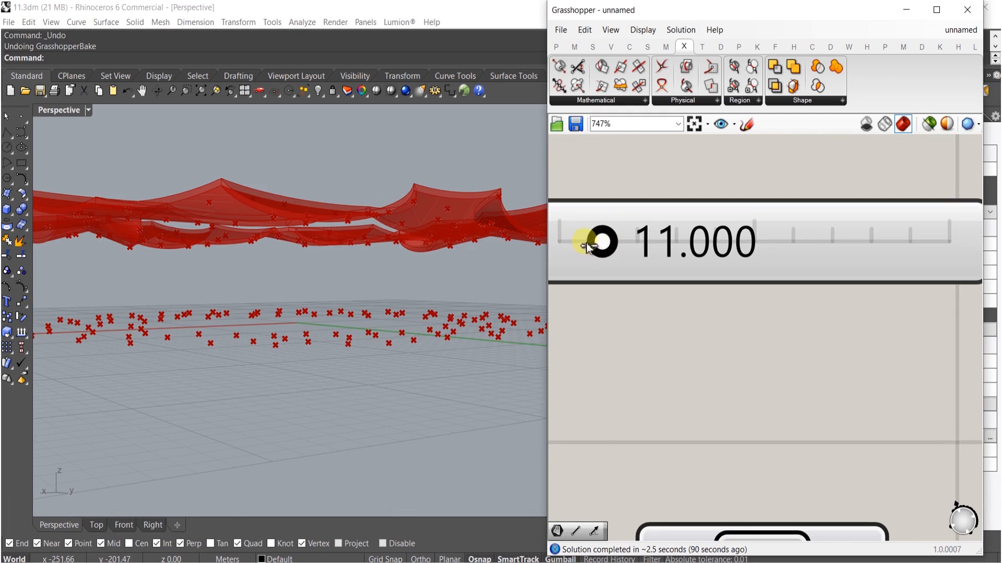
mouse_move(586, 247)
left_mouse_down()
mouse_move(604, 245)
mouse_move(589, 243)
left_mouse_up()
right_click_drag(313, 339, 412, 386)
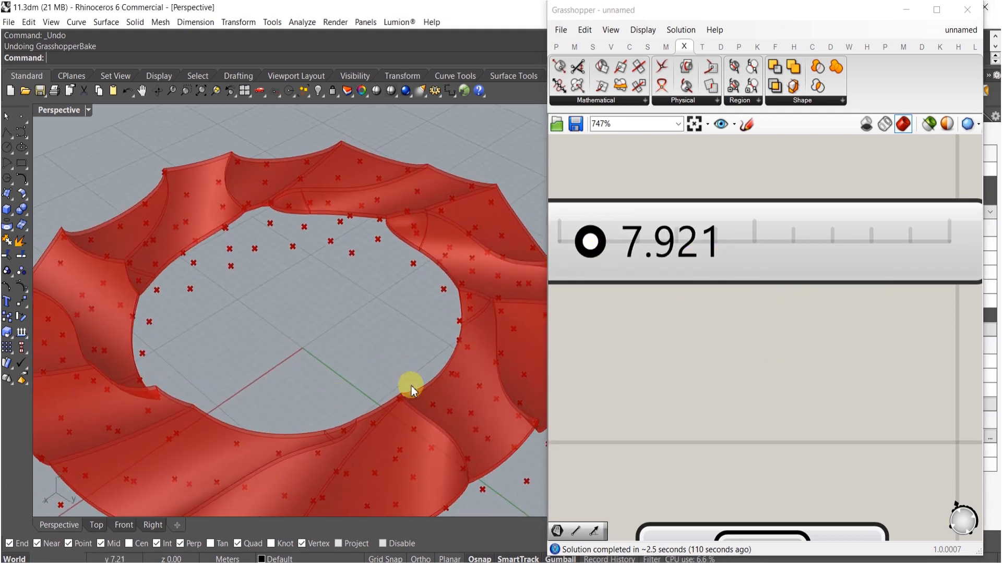
scroll(803, 234, "down", 13)
right_click_drag(934, 303, 751, 327)
scroll(881, 282, "up", 4)
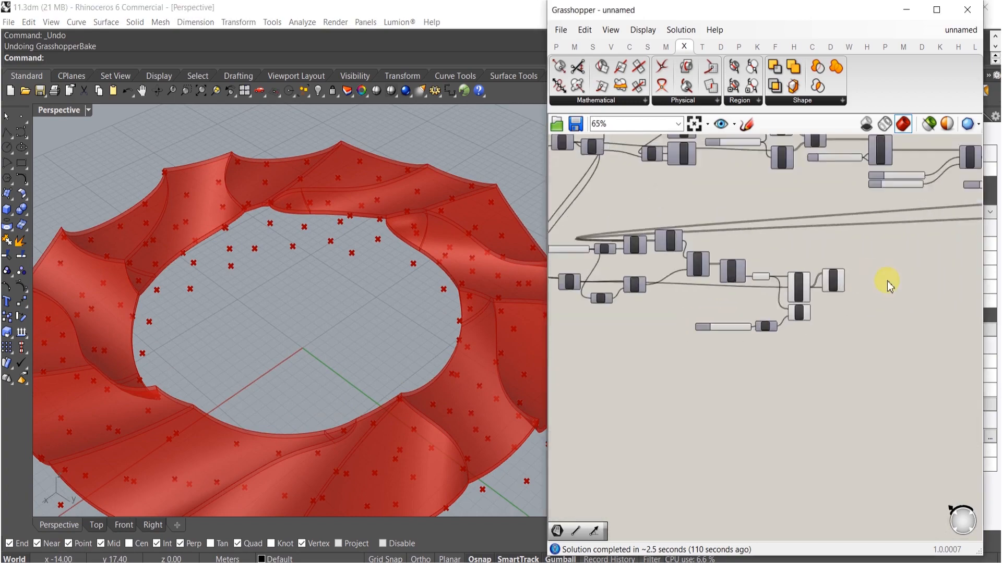
- Add a Line component and connect it between the populated points and their projected points
double_click(790, 225)
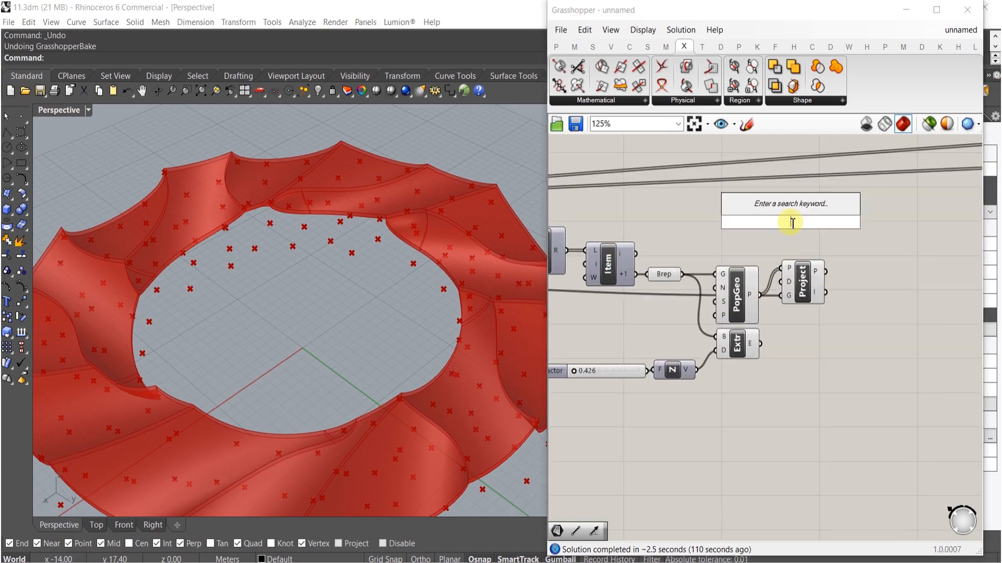
type("line")
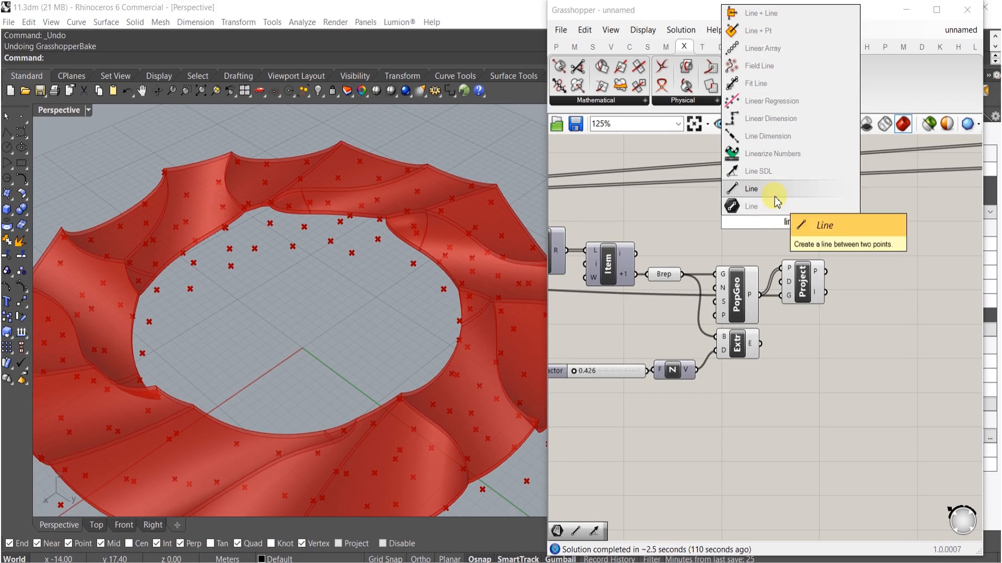
left_click(775, 190)
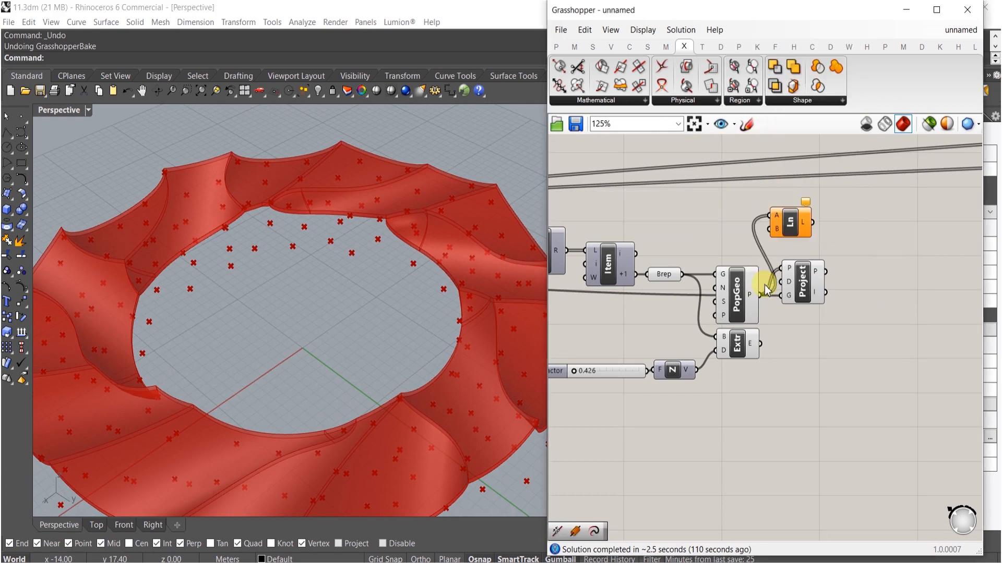
left_click_drag(826, 271, 824, 271)
left_click_drag(790, 224, 861, 260)
right_click_drag(460, 275, 439, 347)
right_click_drag(774, 341, 743, 342)
scroll(769, 307, "down", 3)
right_click_drag(681, 353, 765, 364)
scroll(678, 322, "up", 4)
right_click_drag(645, 304, 771, 347)
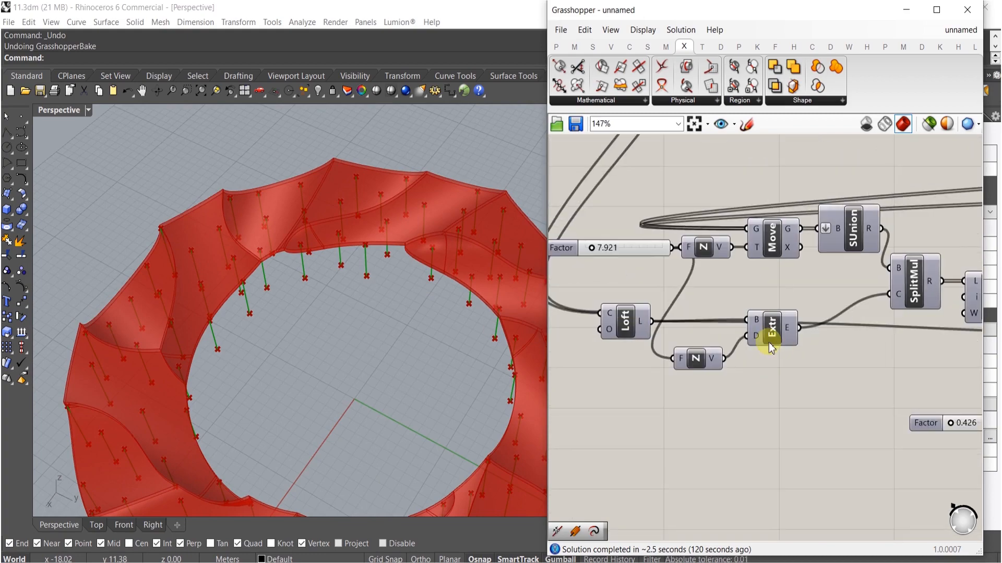
- Toggle the Loft's preview and orbit the viewport to view the ring from the side
middle_click(625, 323)
left_click(649, 287)
right_click_drag(406, 342, 360, 271)
scroll(626, 324, "down", 4)
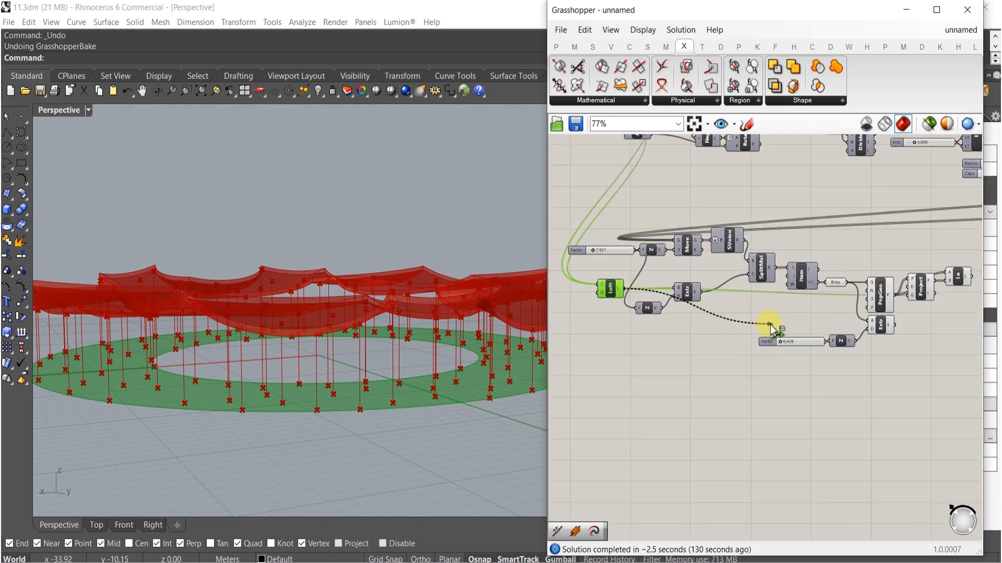
scroll(861, 325, "up", 1)
left_click_drag(792, 331, 866, 320)
right_click_drag(464, 374, 249, 433)
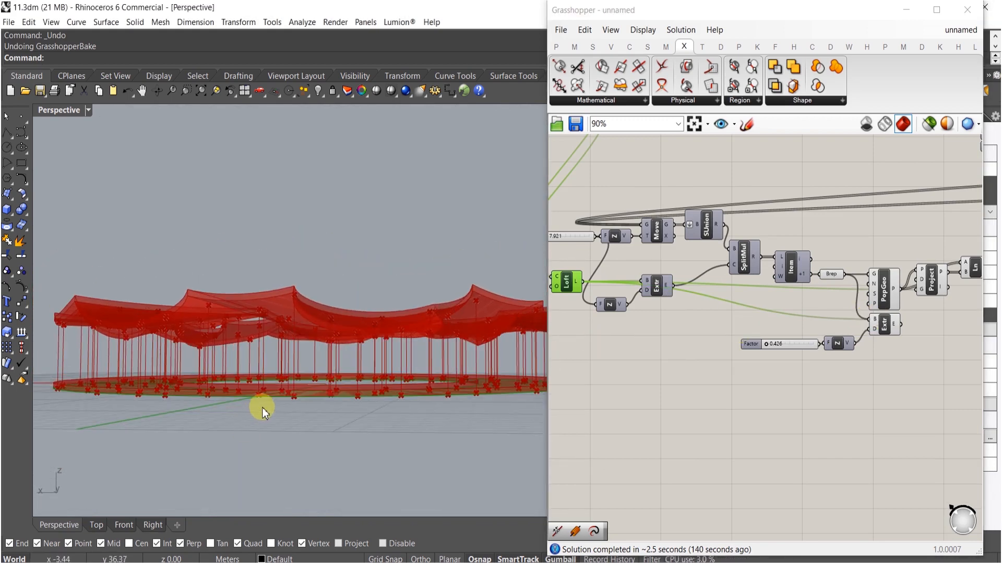
- Set the Factor slider driving the lower Unit Z to 0.350
scroll(797, 340, "up", 3)
double_click(793, 340)
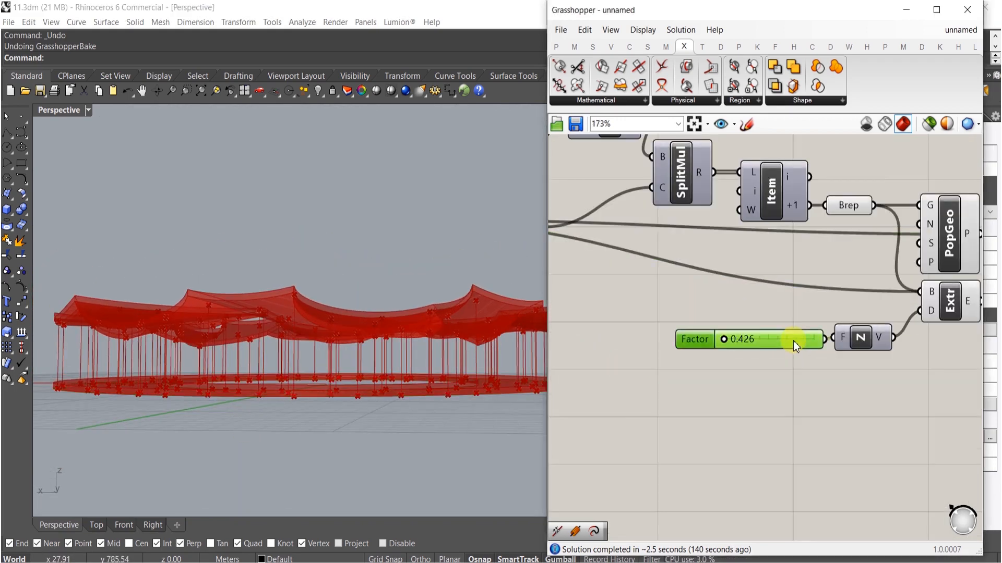
left_click(649, 343)
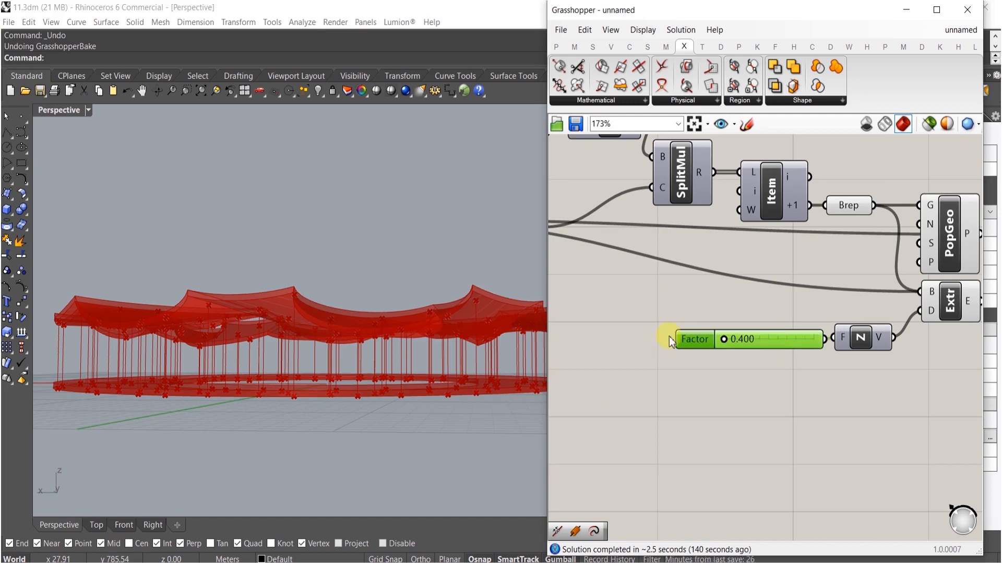
double_click(777, 339)
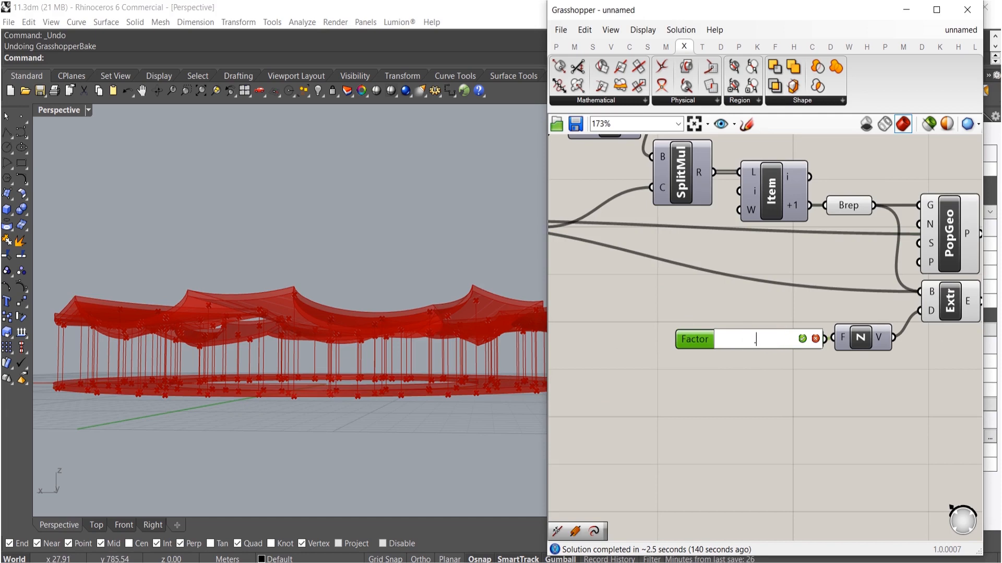
left_click(770, 340)
right_click_drag(539, 340, 348, 332)
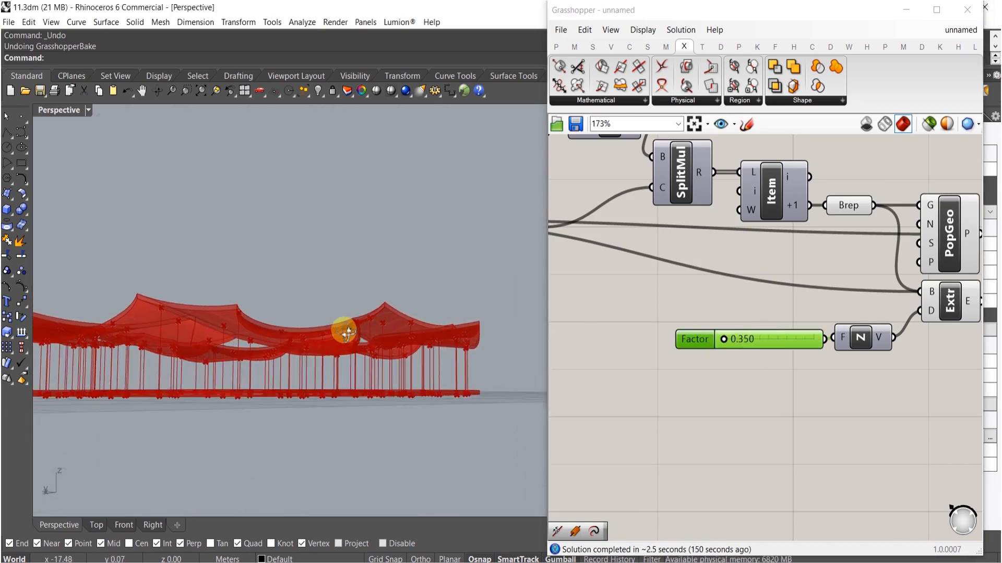
- Orbit and zoom the viewport to examine the inner edge of the extruded ring
scroll(696, 366, "down", 4)
right_click_drag(401, 383, 392, 440)
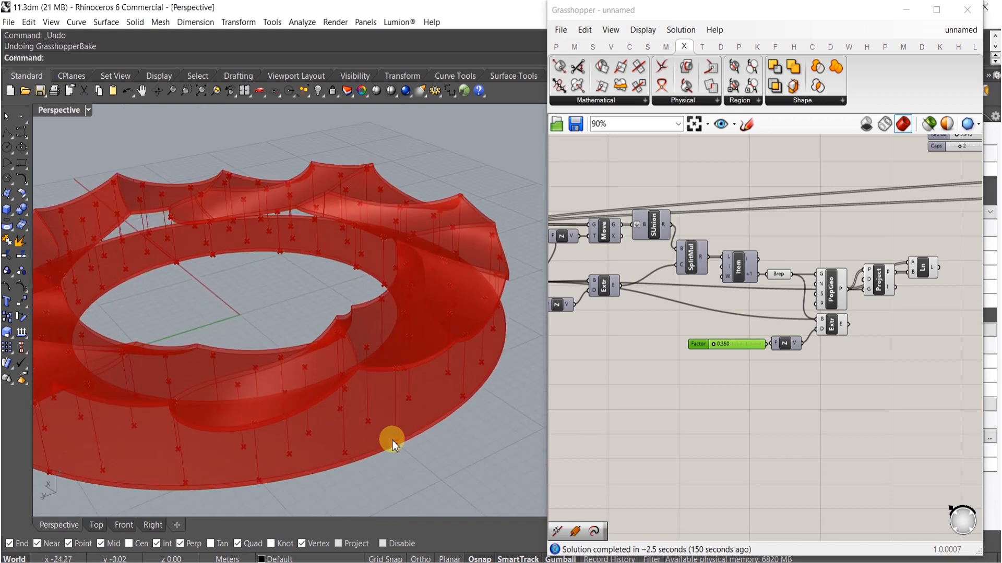
right_click_drag(406, 384, 264, 257)
scroll(340, 371, "up", 5)
right_click_drag(365, 340, 307, 348)
right_click_drag(368, 333, 270, 308)
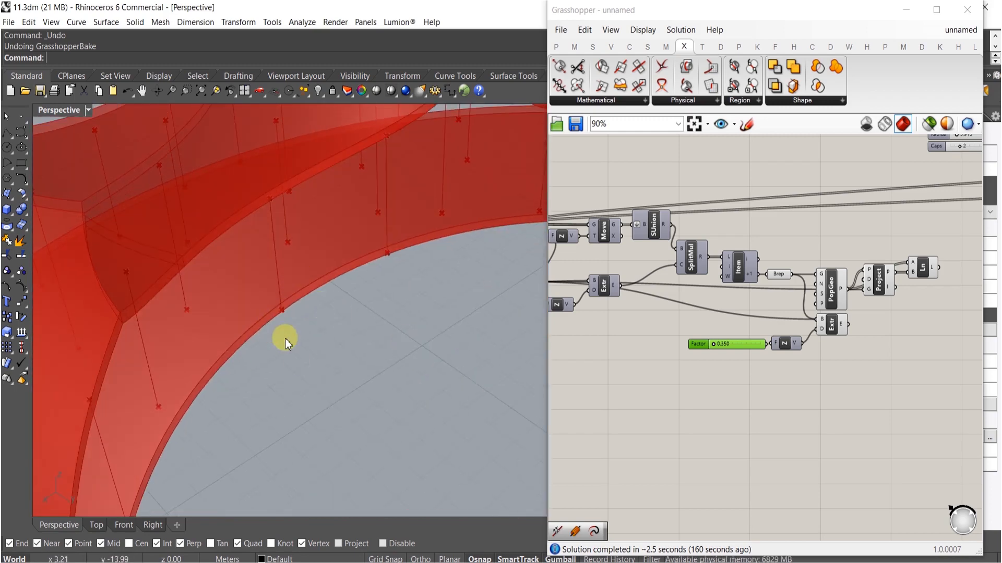
- Duplicate the radius sliders, Circle and Area components together with the Loft, placing the copies below
right_click_drag(618, 360, 796, 397)
right_click_drag(698, 297, 699, 351)
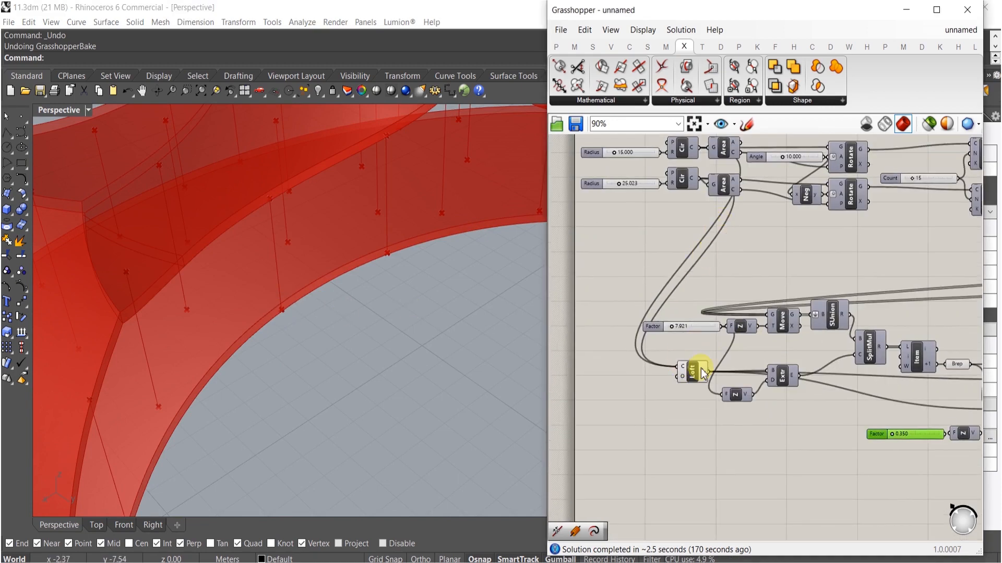
right_click_drag(754, 235, 753, 283)
scroll(735, 248, "up", 3)
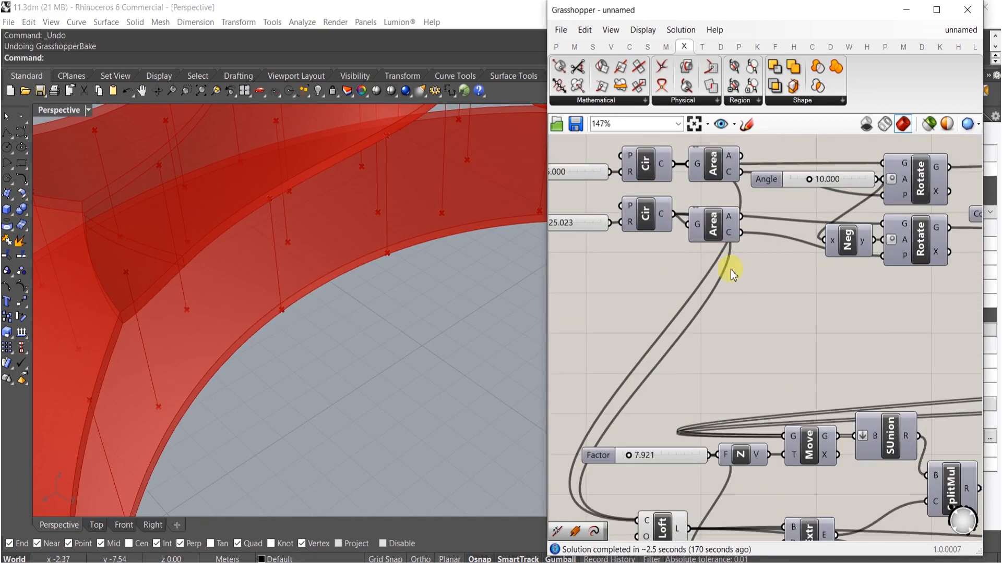
left_click_drag(730, 295, 569, 166)
scroll(646, 178, "down", 4)
key("ctrl+z")
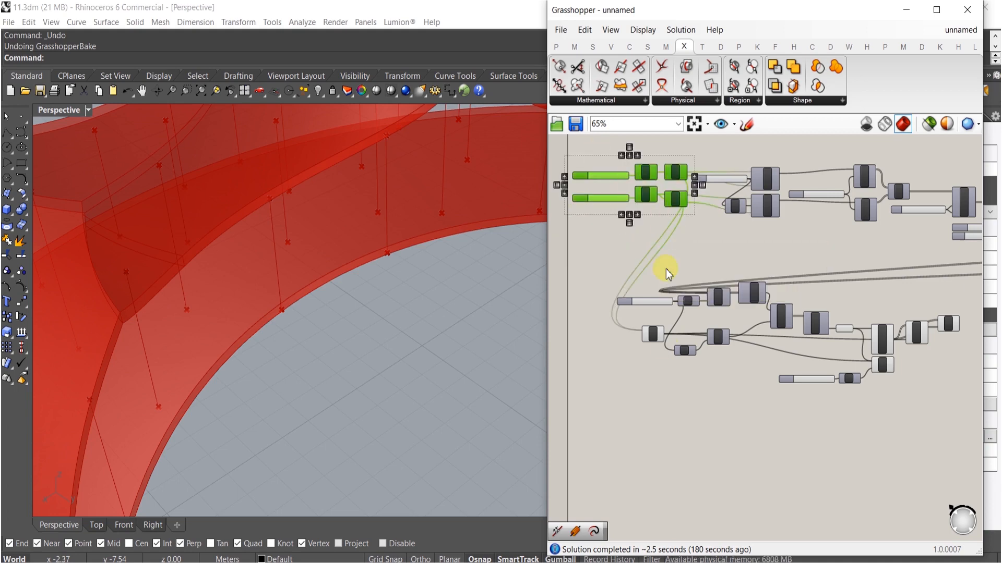
left_click(652, 335, "shift")
left_click_drag(653, 336, 654, 390, "alt")
left_click(651, 417)
- Set the copied radius sliders to about 14.128 and 26.331
scroll(607, 229, "up", 6)
right_click_drag(605, 234, 640, 290)
scroll(620, 242, "up", 1)
left_click_drag(614, 242, 614, 245)
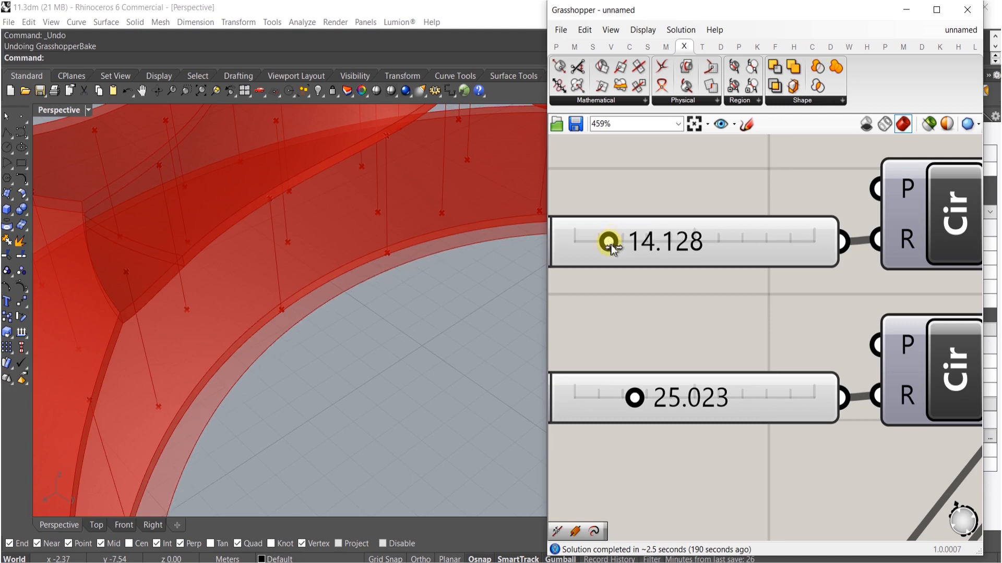
left_click_drag(635, 398, 638, 397)
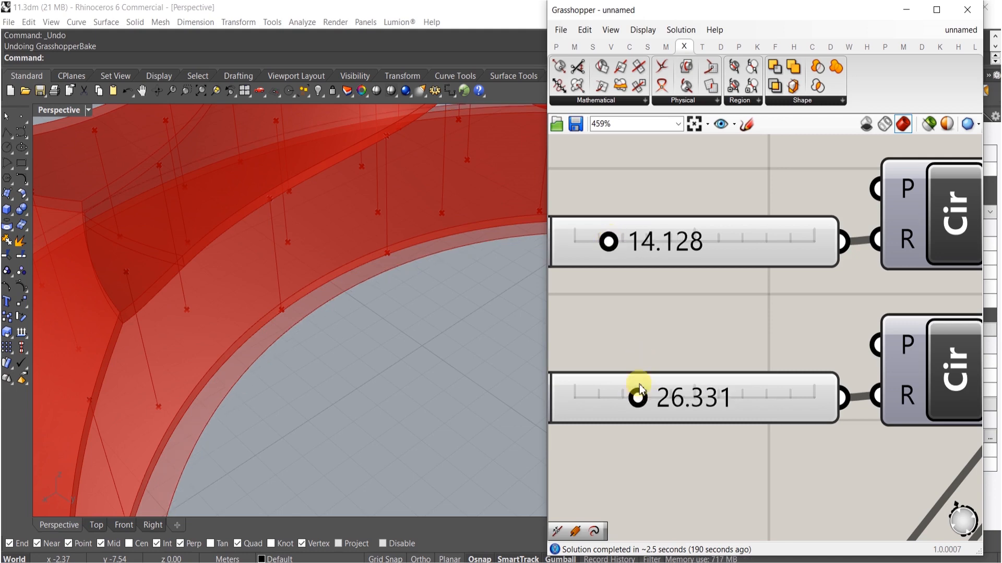
- Connect the new Loft to the base input of the lower Extrude
scroll(637, 398, "down", 6)
right_click_drag(751, 479, 662, 458)
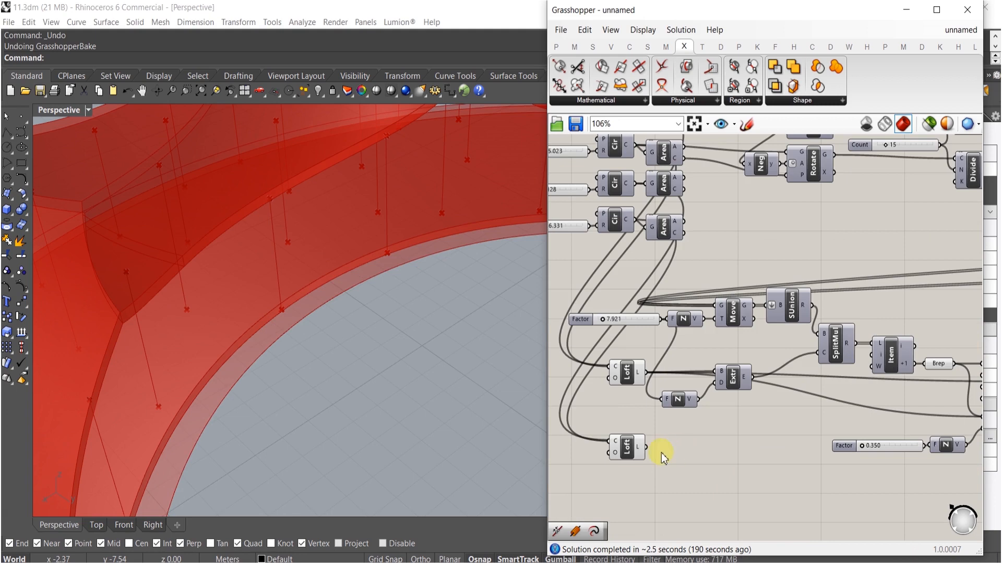
left_click_drag(743, 453, 747, 421)
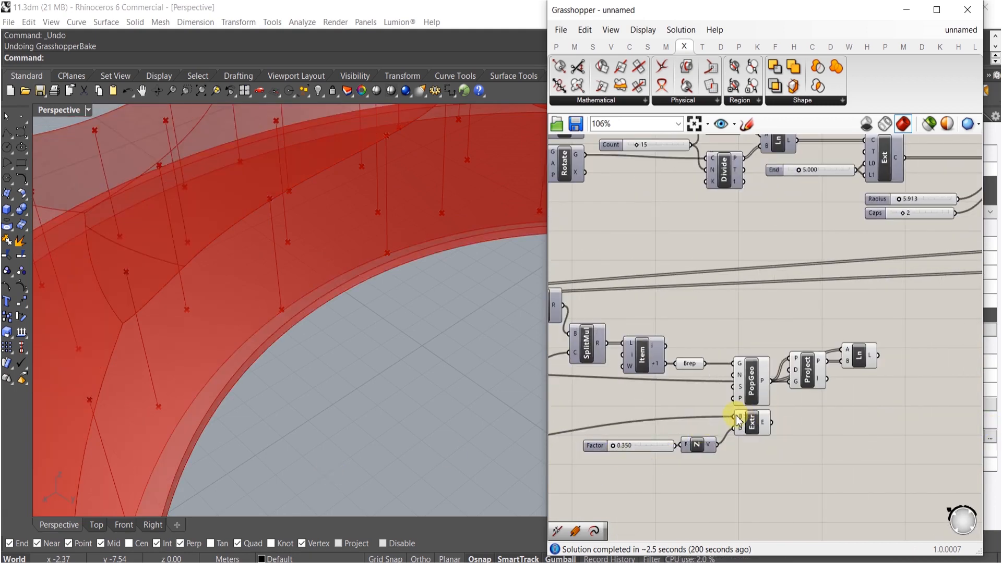
right_click_drag(442, 290, 352, 255)
right_click_drag(381, 331, 265, 355)
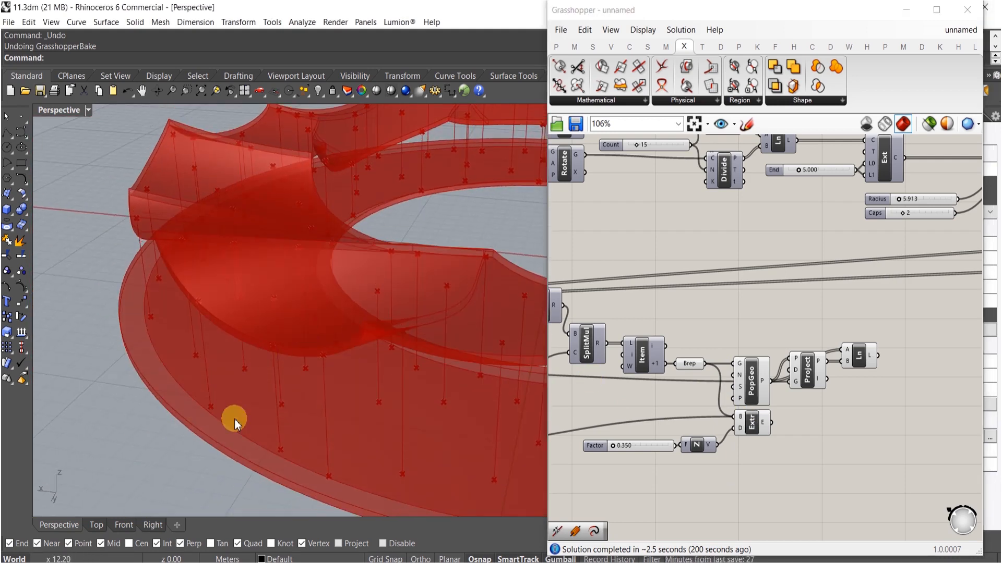
- Turn off the previews of the Project and Item components
left_click(808, 368)
middle_click(808, 366)
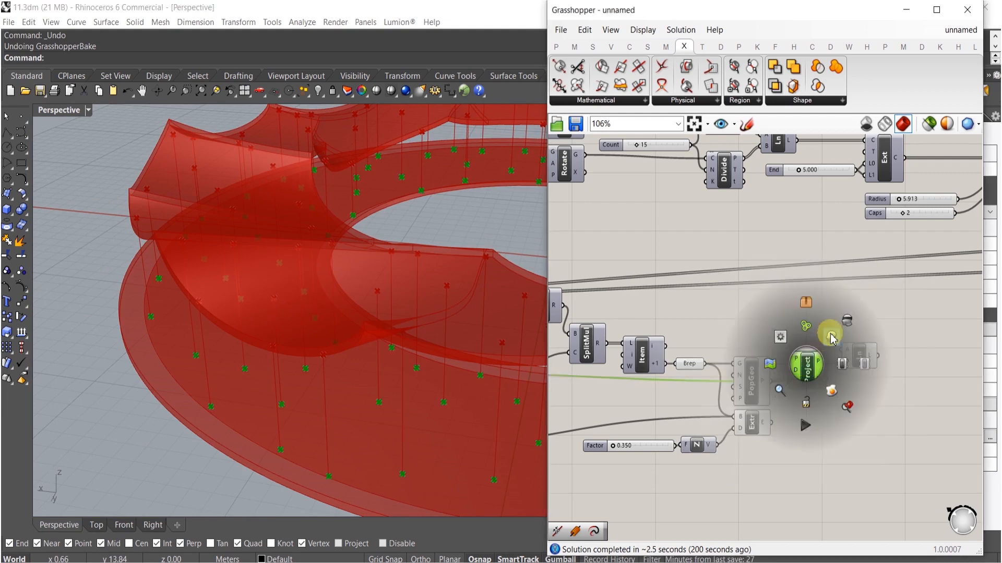
left_click(849, 320)
left_click(733, 332)
left_click_drag(733, 334, 686, 374)
middle_click(700, 360)
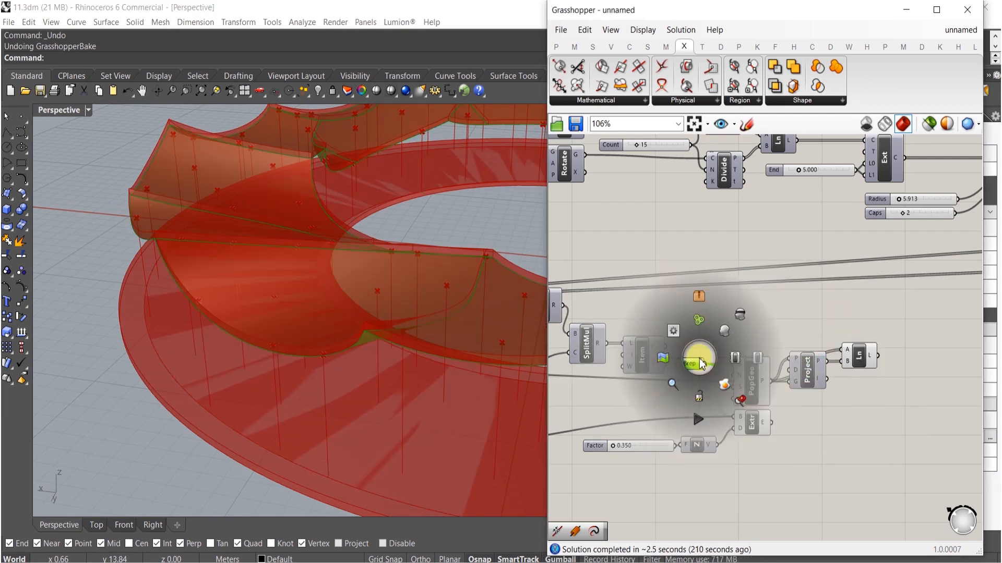
left_click(742, 316)
left_click(712, 323)
- Select both Loft components and turn off their preview
right_click_drag(648, 367, 800, 346)
right_click_drag(637, 414, 764, 388)
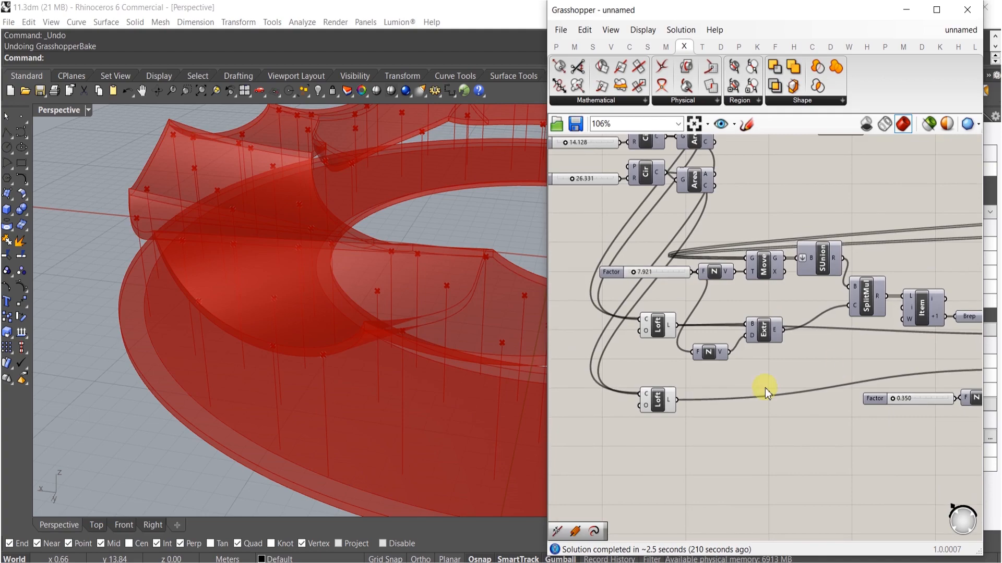
left_click_drag(690, 421, 633, 300)
left_click_drag(645, 316, 646, 318)
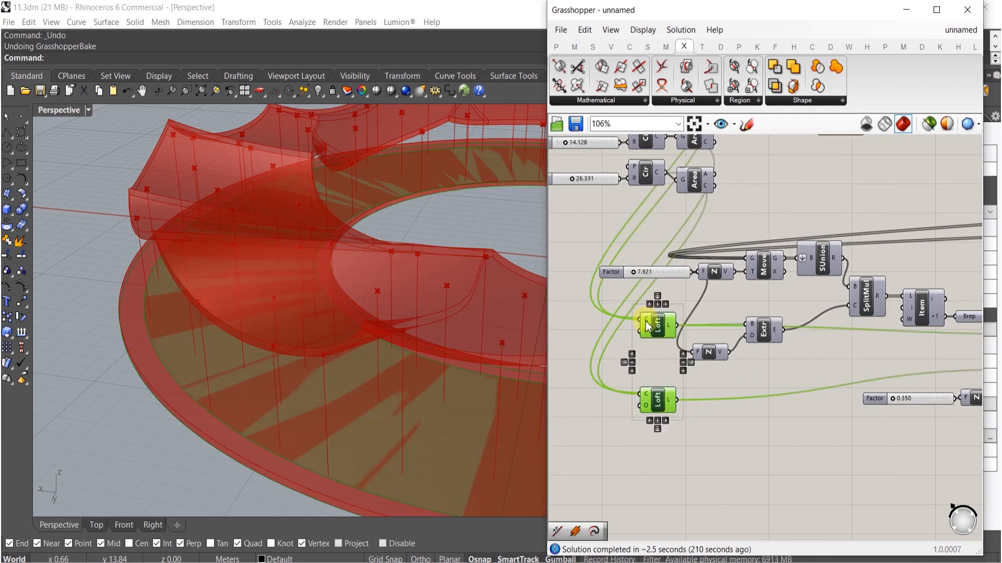
middle_click(646, 319)
left_click(676, 285)
- Set the Unit Z factor slider beneath the Loft to 0.7, then nudge it to about 0.7019
right_click_drag(449, 382, 304, 318, "shift")
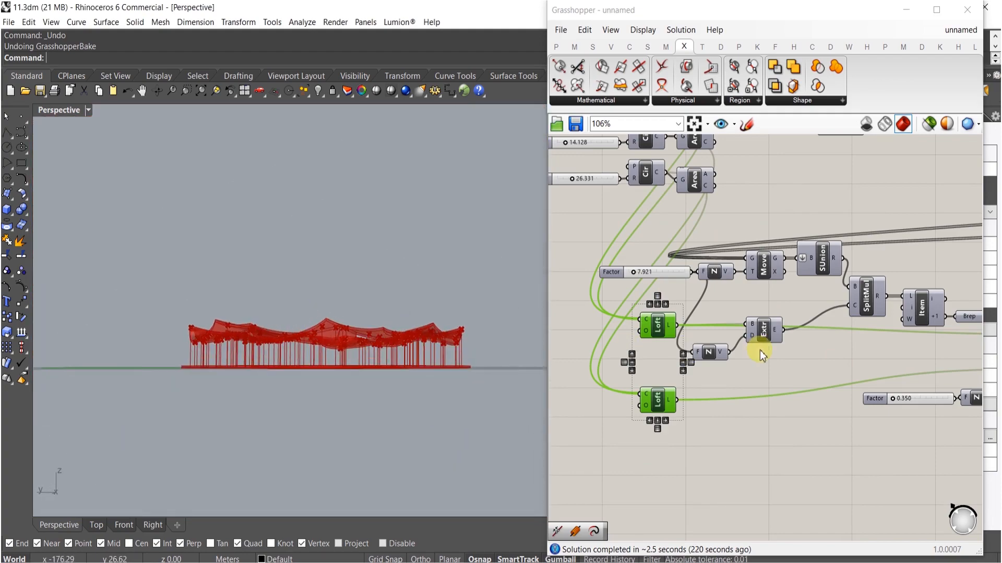
scroll(743, 349, "down", 3)
right_click_drag(817, 290, 756, 277)
scroll(789, 285, "up", 6)
scroll(789, 285, "up", 4)
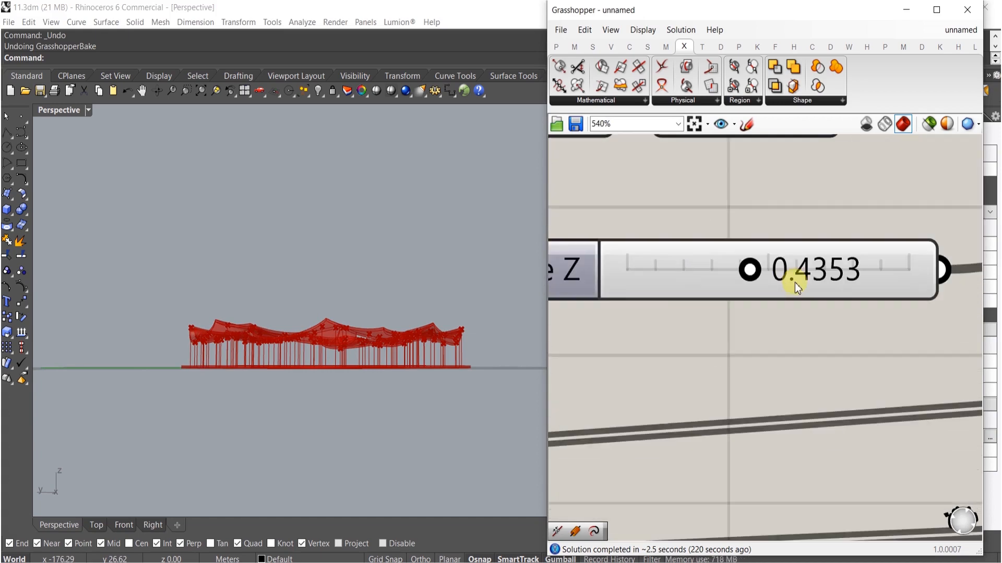
double_click(847, 281)
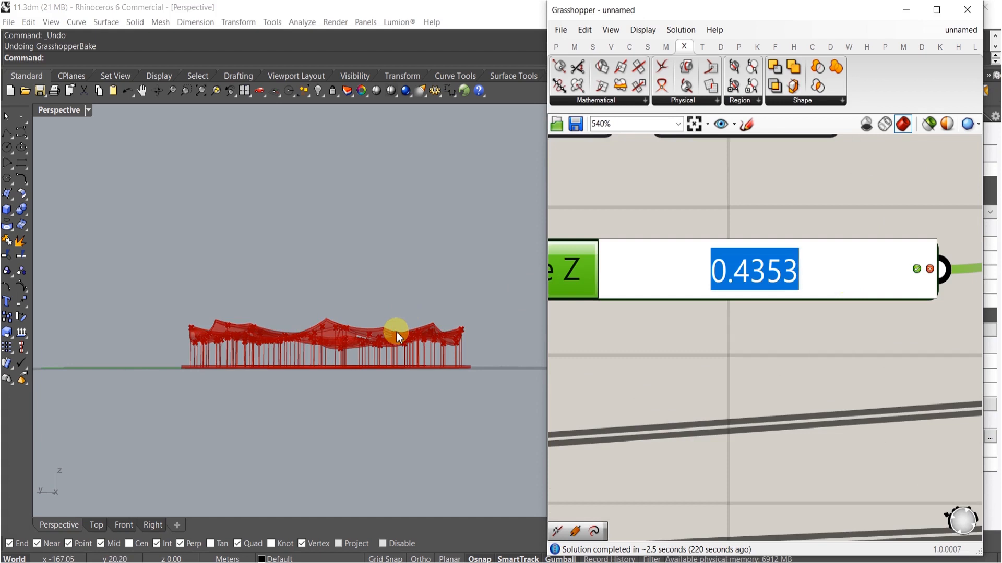
type(".7")
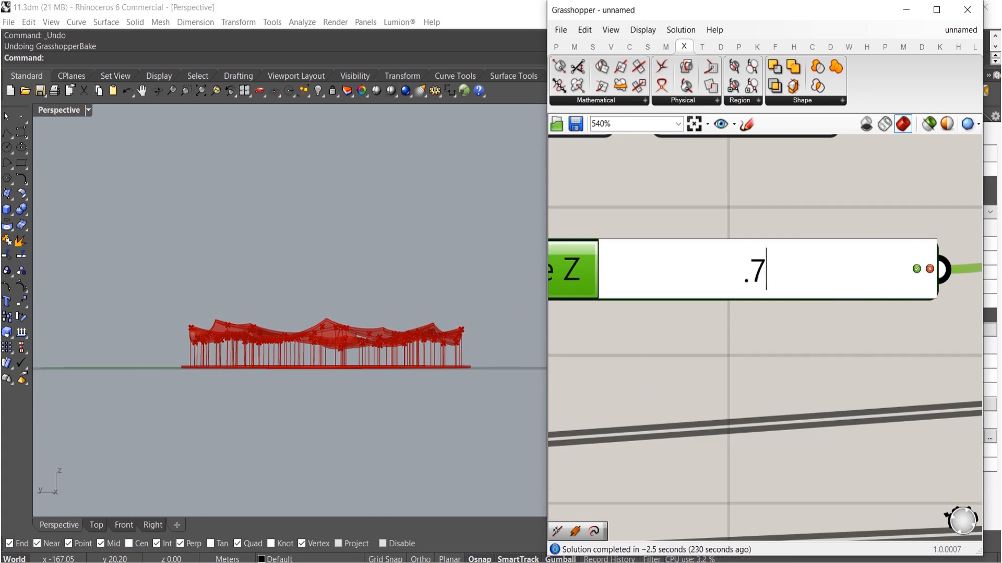
key("Return")
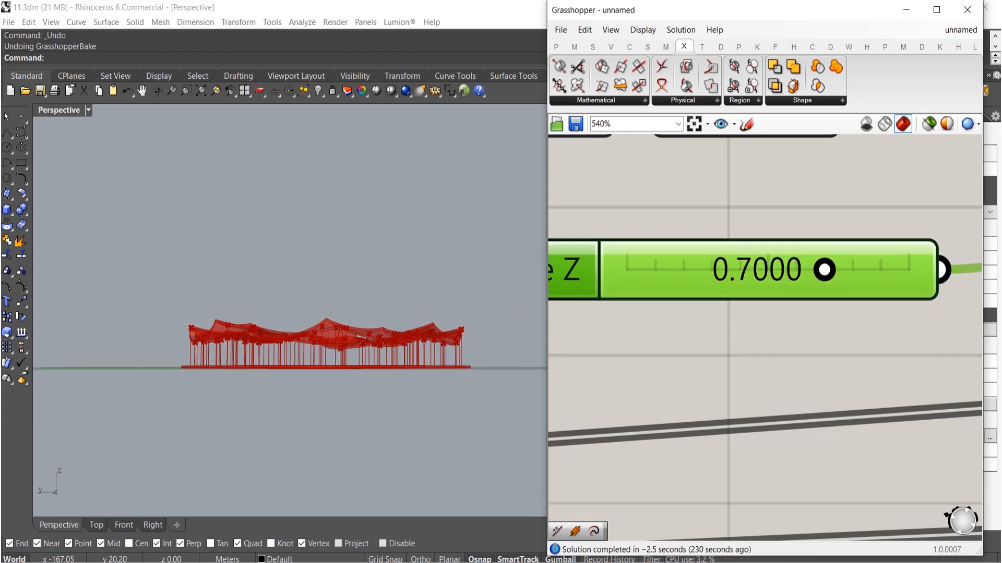
right_click_drag(314, 333, 520, 323)
left_click_drag(831, 268, 853, 267)
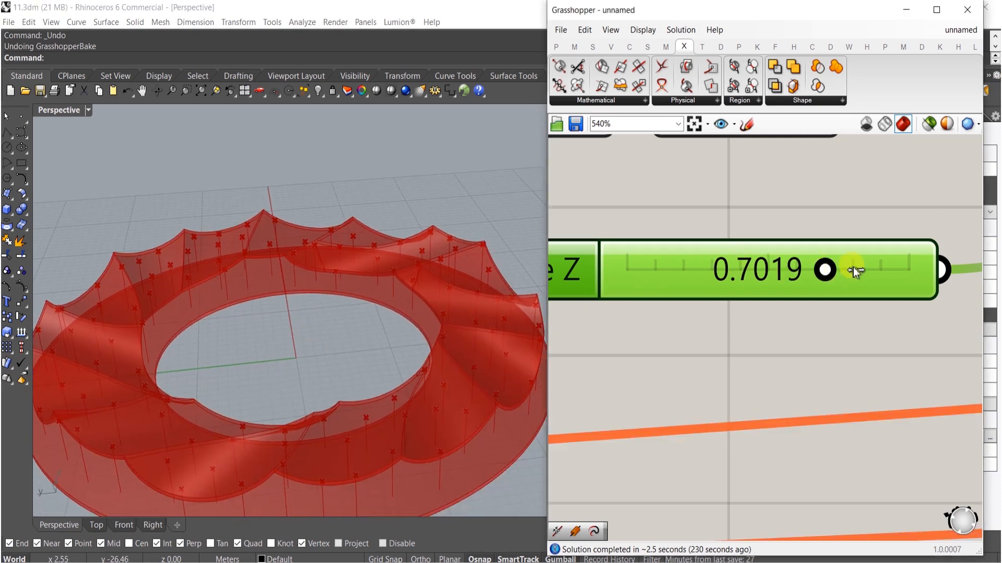
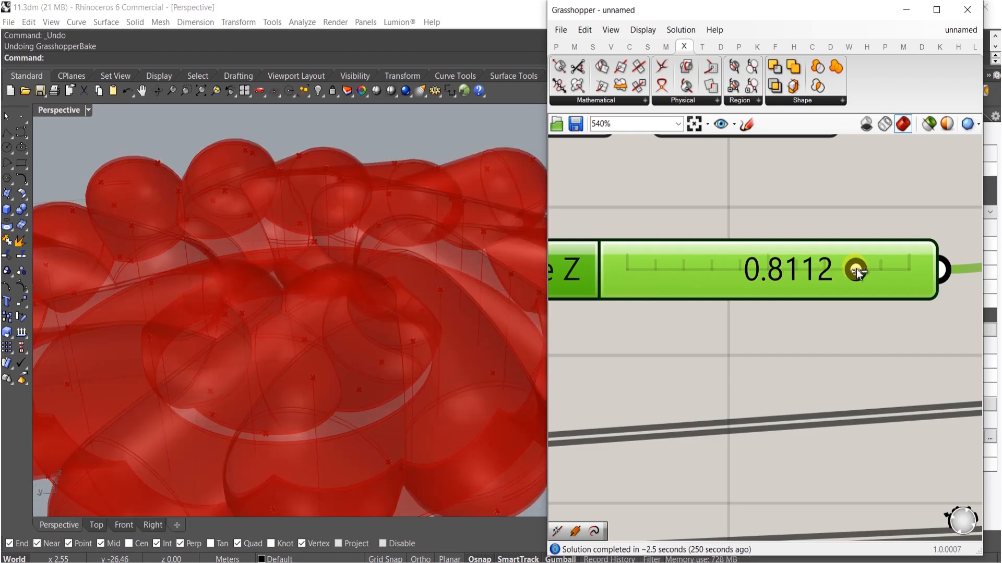
- Orbit and zoom the viewport to inspect the canopy ring from several angles
scroll(827, 267, "up", 1)
scroll(828, 266, "up", 4)
double_click(811, 268)
left_click(709, 380)
right_click_drag(392, 365, 354, 245)
scroll(594, 330, "down", 12)
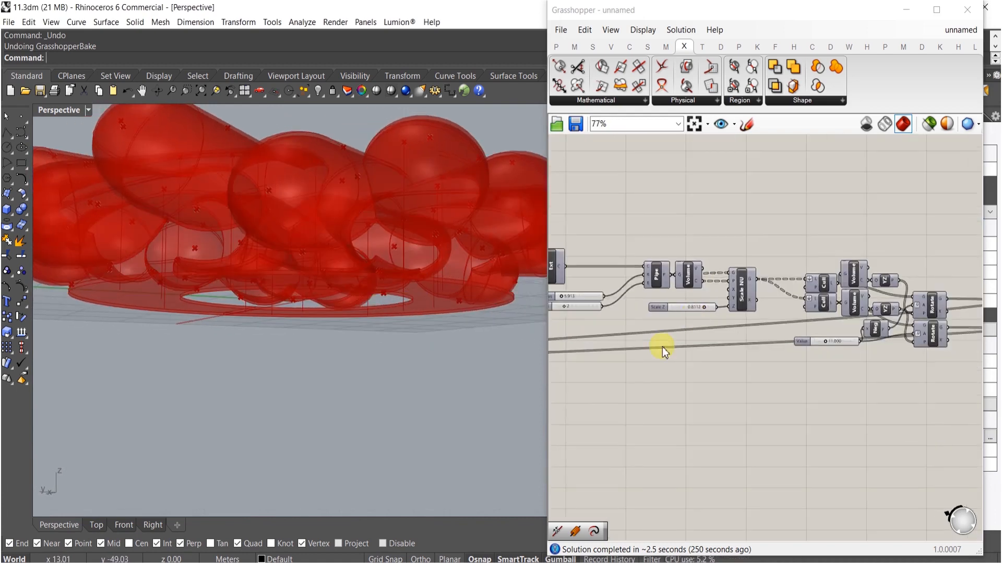
scroll(612, 383, "up", 4)
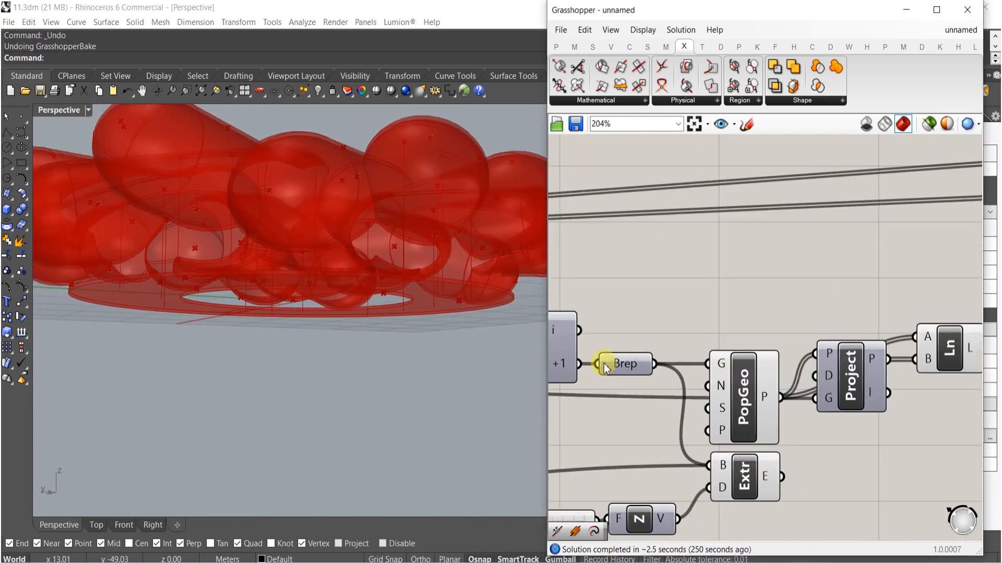
right_click_drag(396, 292, 353, 364)
scroll(334, 313, "up", 6)
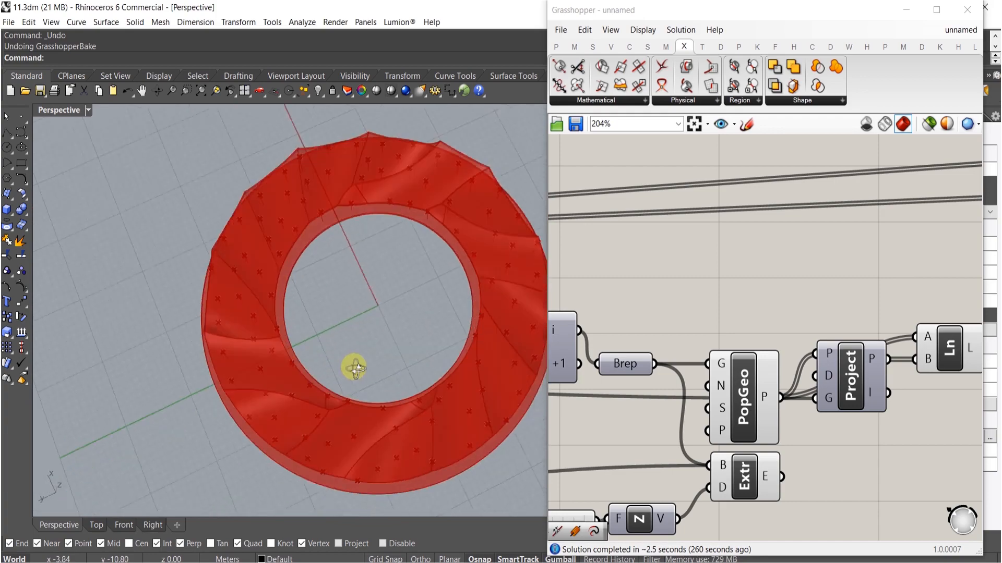
scroll(655, 304, "down", 5)
scroll(703, 311, "up", 6)
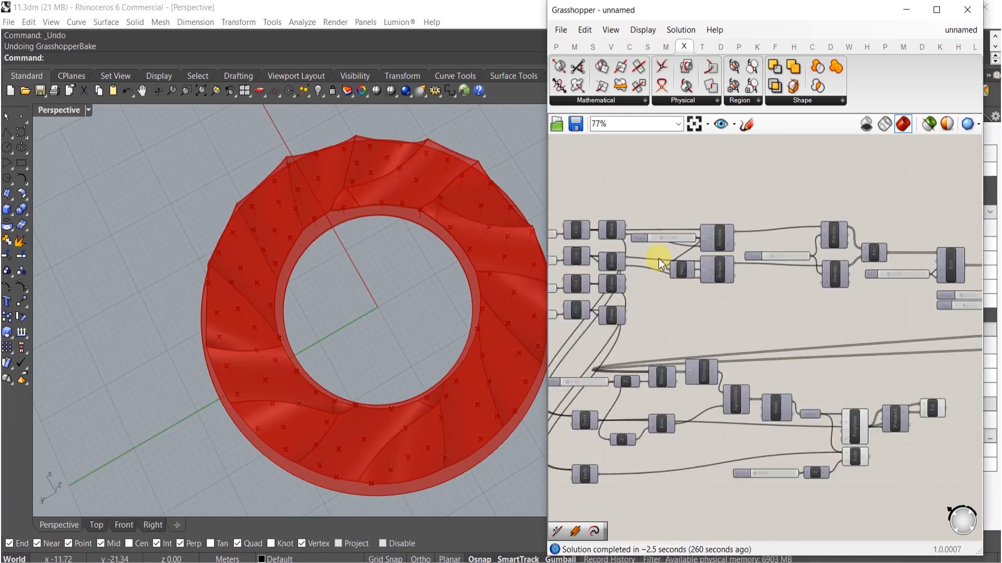
- Set the Angle slider feeding the Rotate components to 15
double_click(732, 230)
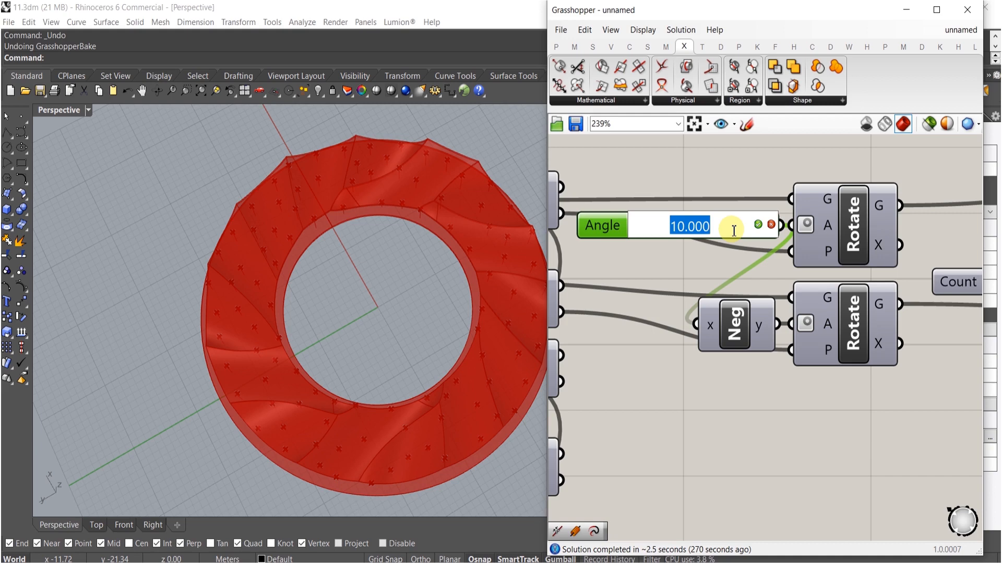
type("15")
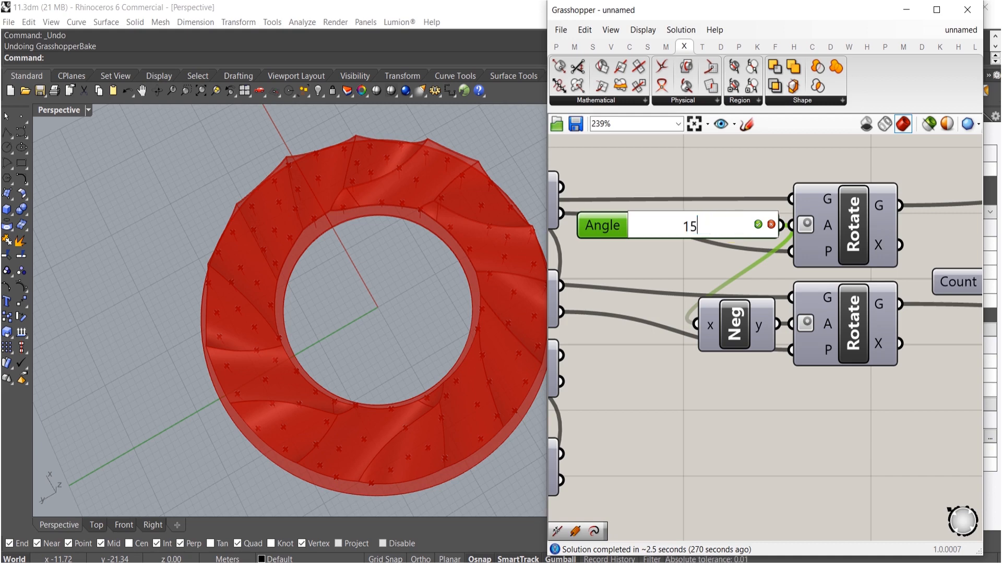
key("Return")
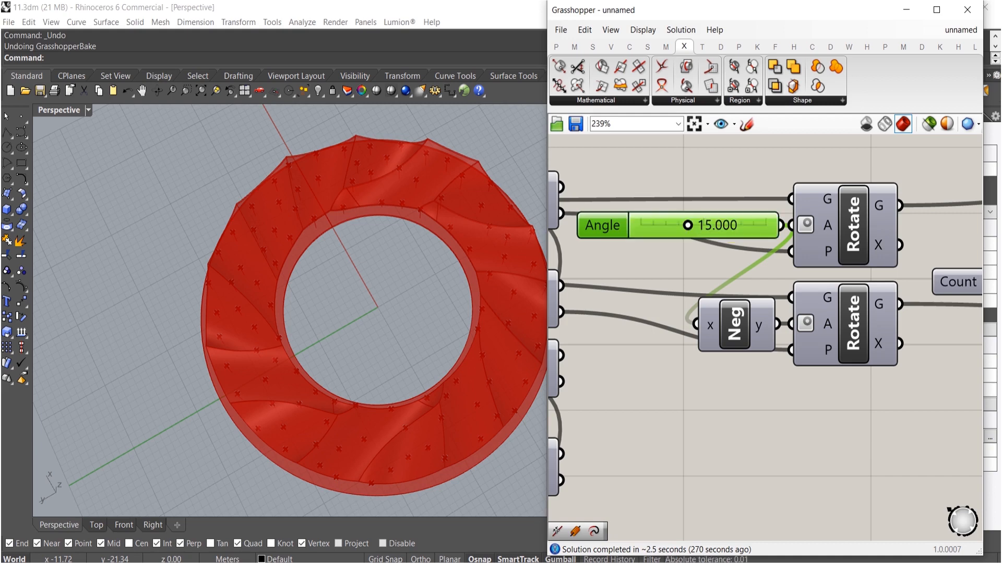
- Orbit and zoom the viewport to inspect the ring with its more strongly rotated canopy pieces
right_click_drag(757, 365, 756, 230)
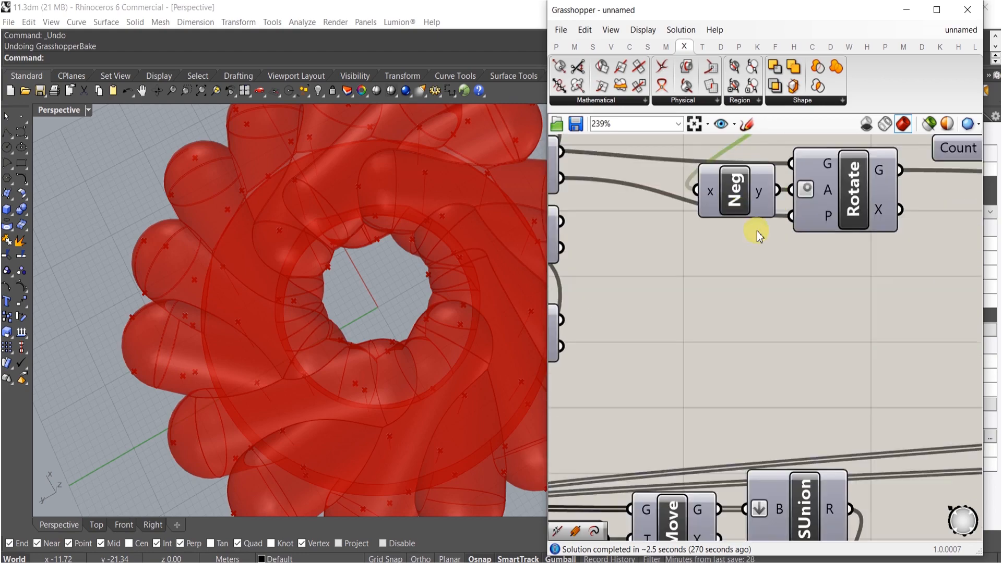
scroll(755, 259, "down", 5)
scroll(894, 405, "up", 2)
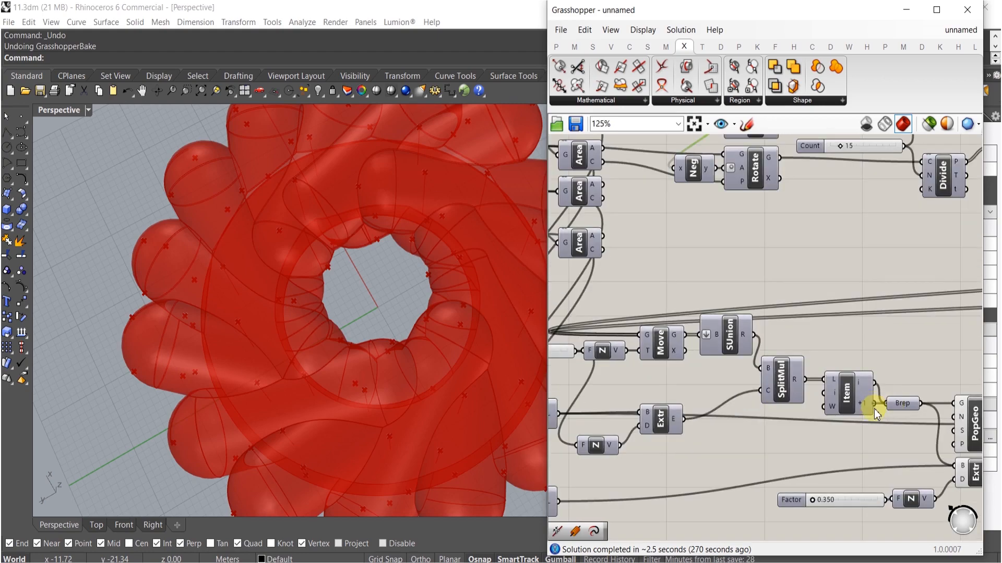
right_click_drag(385, 334, 374, 264)
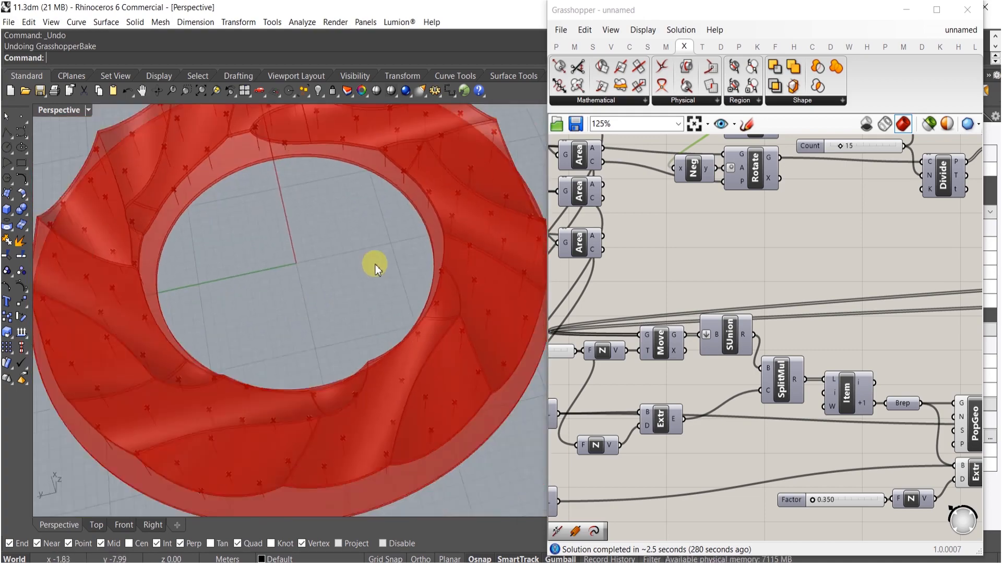
scroll(371, 335, "down", 3)
right_click_drag(371, 346, 414, 277)
scroll(756, 350, "down", 7)
right_click_drag(775, 369, 735, 367)
scroll(807, 368, "up", 9)
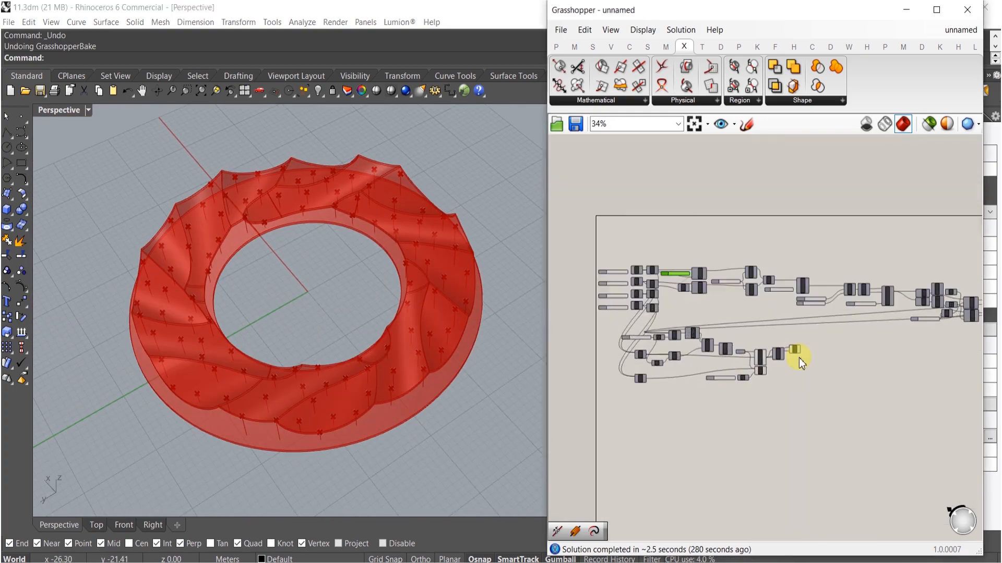
- Add a Multipipe (MPipe) component beside the Line component and connect the lines to its curve input
double_click(821, 377)
type("pipe")
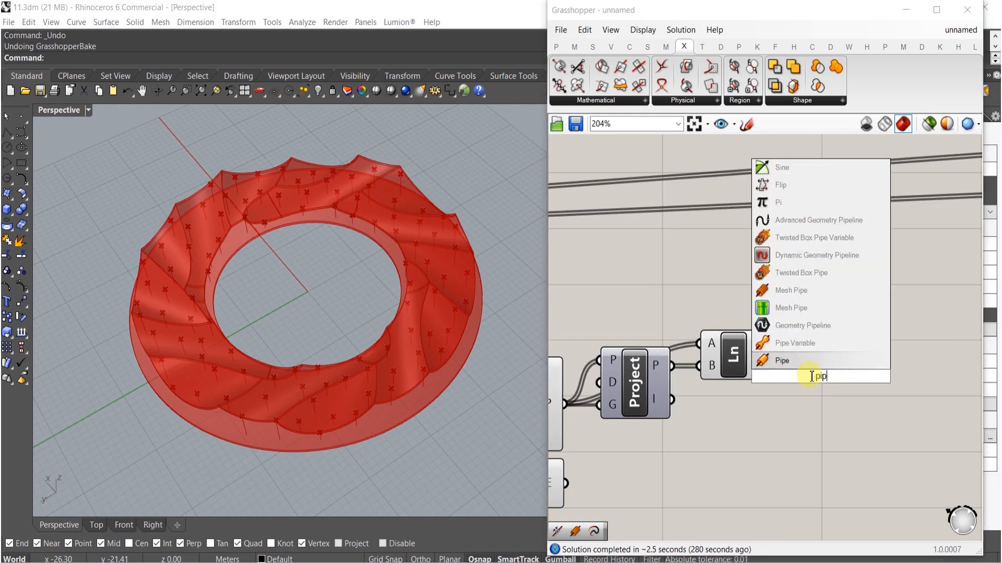
left_click(800, 336)
scroll(793, 329, "up", 2)
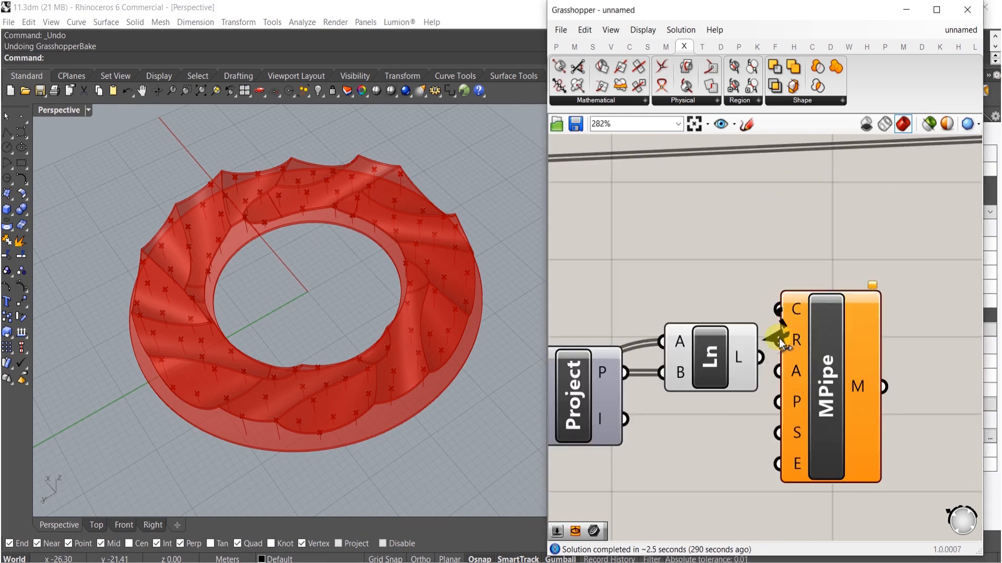
left_click_drag(816, 353, 830, 396)
right_click_drag(736, 421, 723, 369)
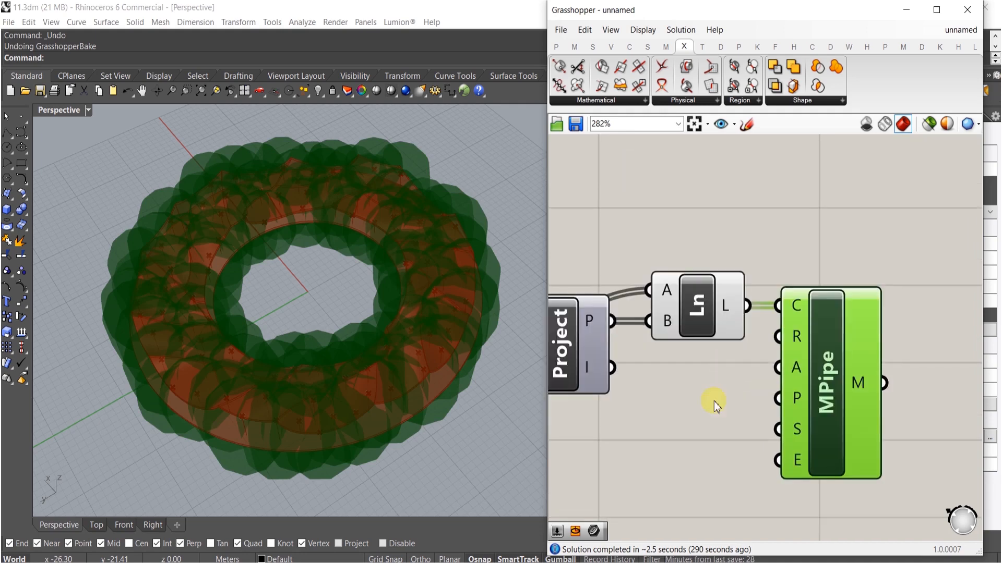
- Create a number slider of 0.125 and connect it to the pipe's radius input
left_click(711, 437)
double_click(711, 437)
type(".12")
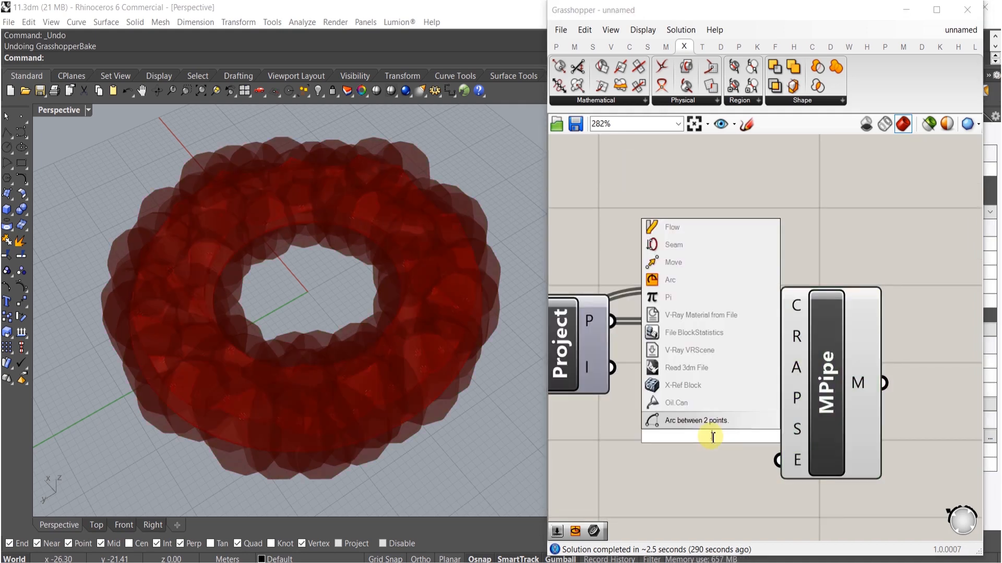
type("5")
key("Return")
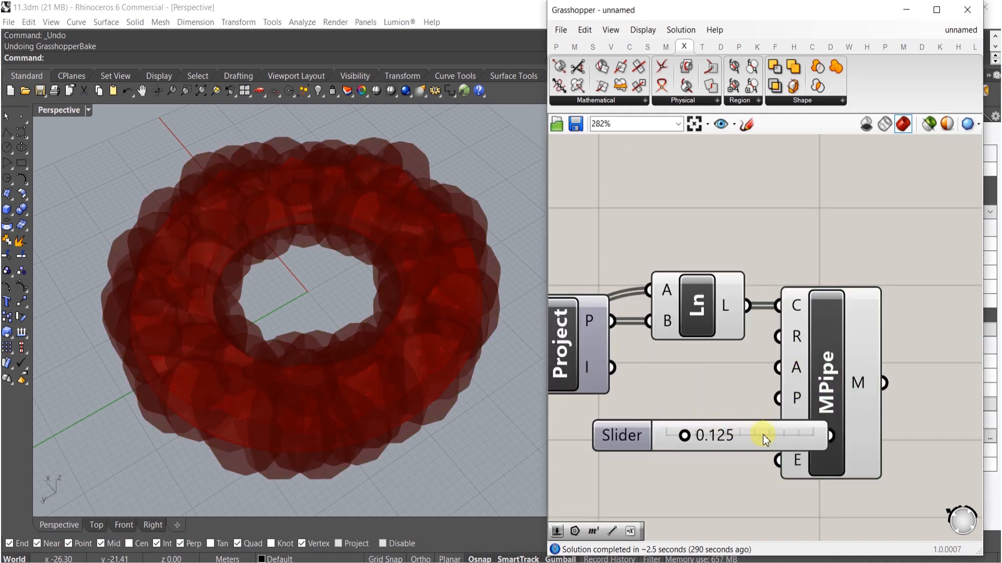
left_click_drag(763, 434, 665, 438)
left_click_drag(753, 420, 703, 442)
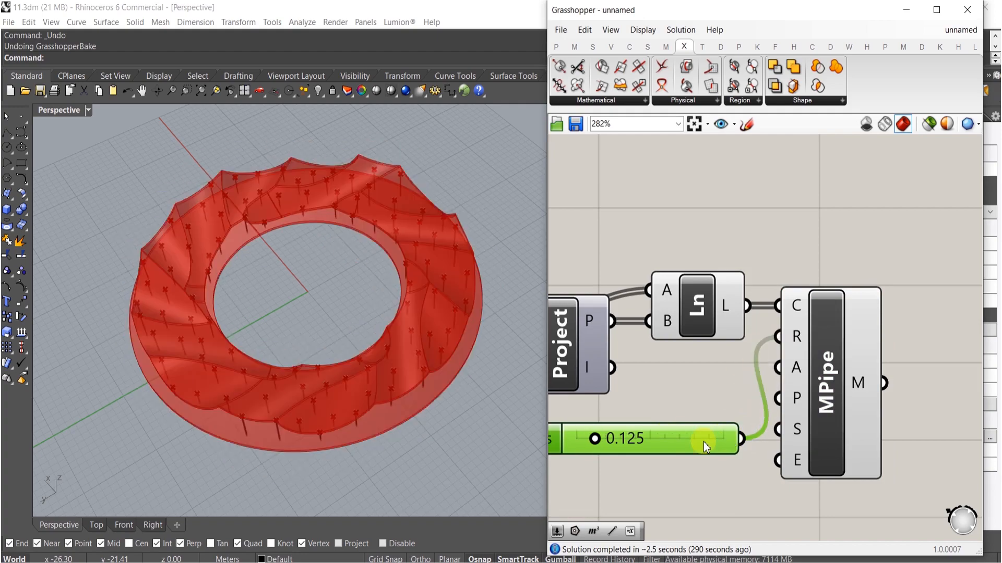
- Reduce the pipe Radius slider to about 0.072
right_click_drag(504, 439, 365, 339)
scroll(627, 444, "up", 4)
scroll(627, 444, "up", 10)
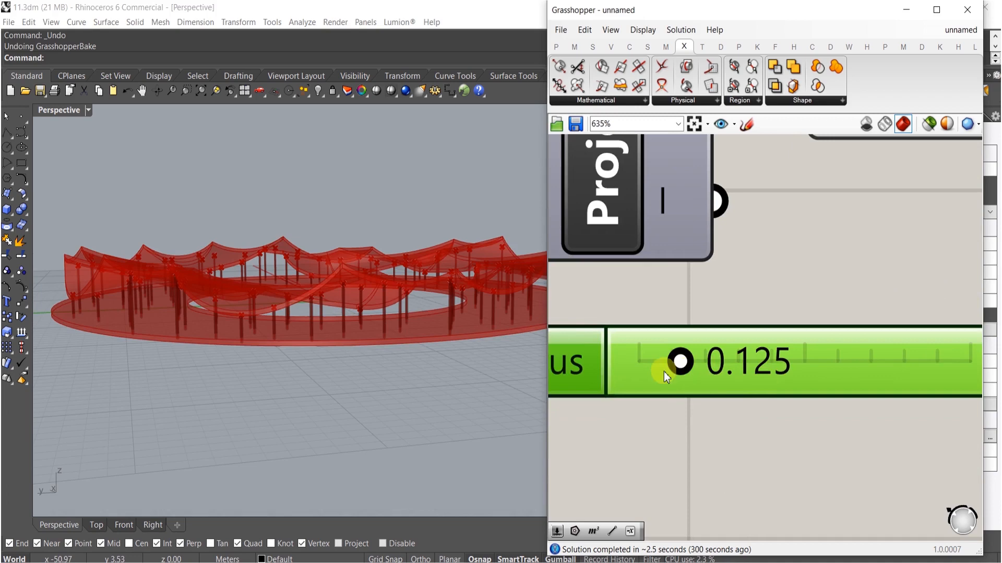
left_click_drag(676, 345, 604, 342)
left_click(329, 399)
scroll(313, 358, "up", 8)
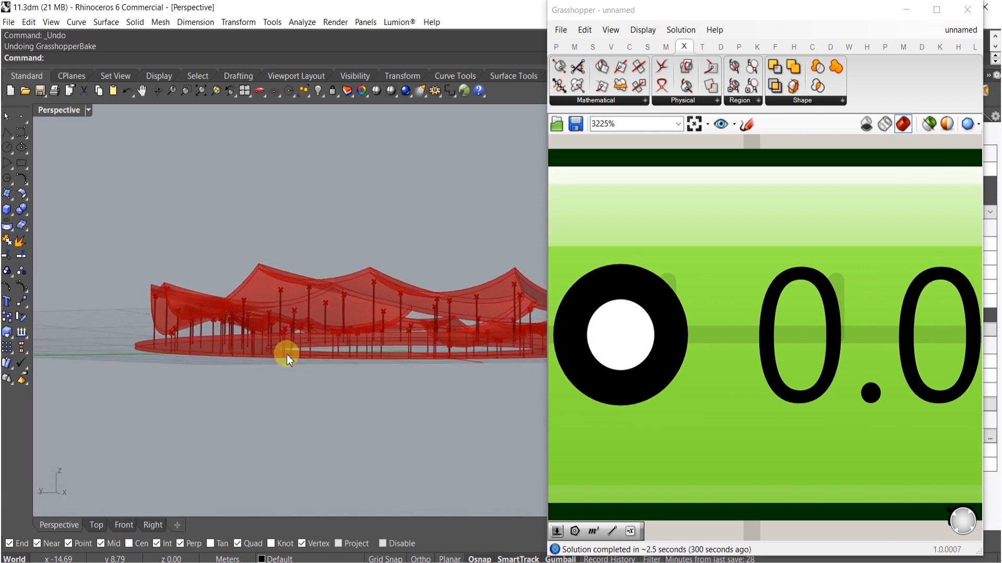
scroll(801, 264, "down", 10)
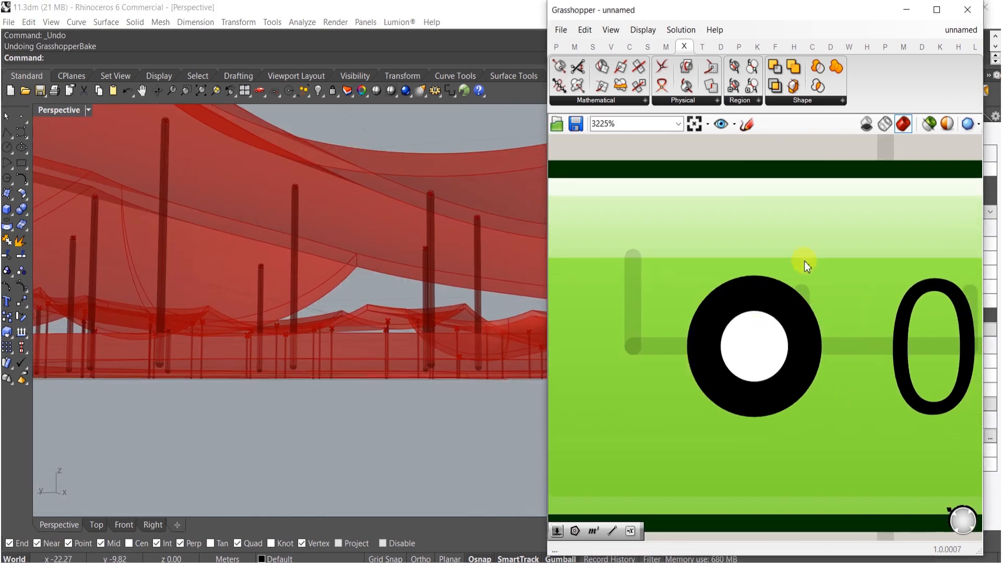
right_click_drag(649, 390, 731, 386)
right_click_drag(271, 343, 268, 420)
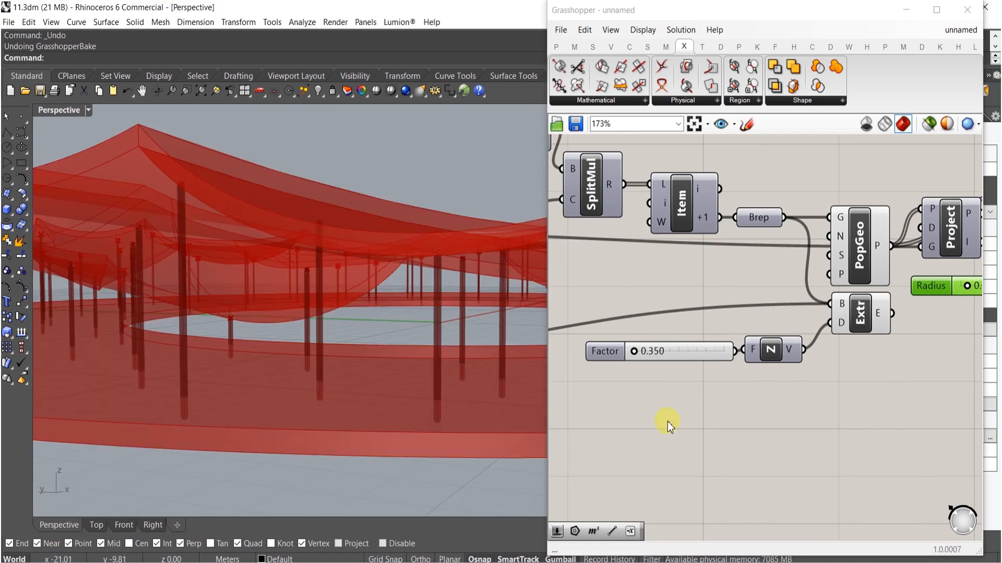
- Duplicate the Extrude and Unit Z components below the originals for a second extrusion
right_click_drag(722, 397, 676, 413)
left_click_drag(825, 364, 733, 319)
left_click_drag(818, 336, 819, 386)
left_click(820, 462)
right_click_drag(769, 408, 834, 399)
- Add a Negative component fed by the Factor slider and connect its output to the duplicated Unit Z factor
double_click(692, 414)
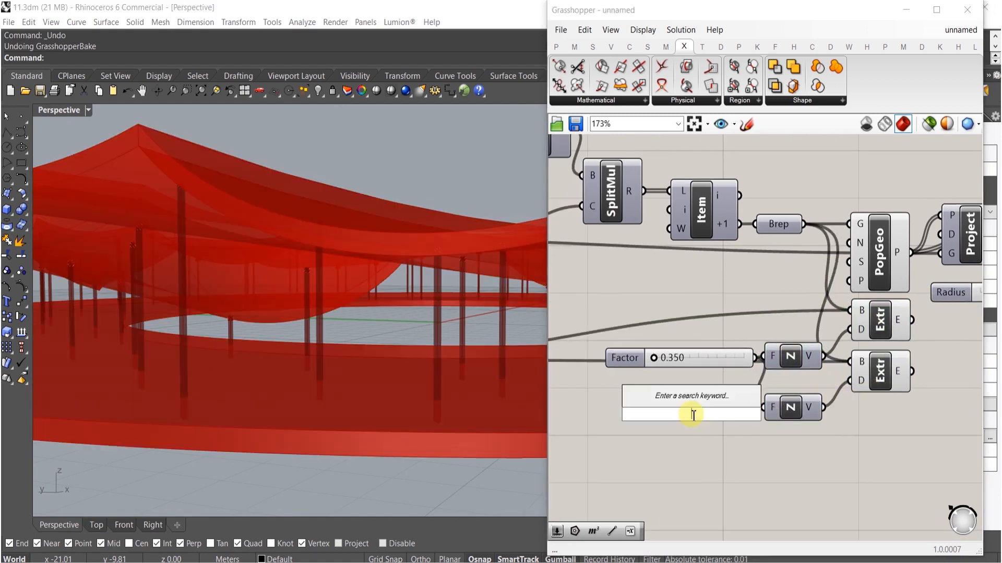
type("ne")
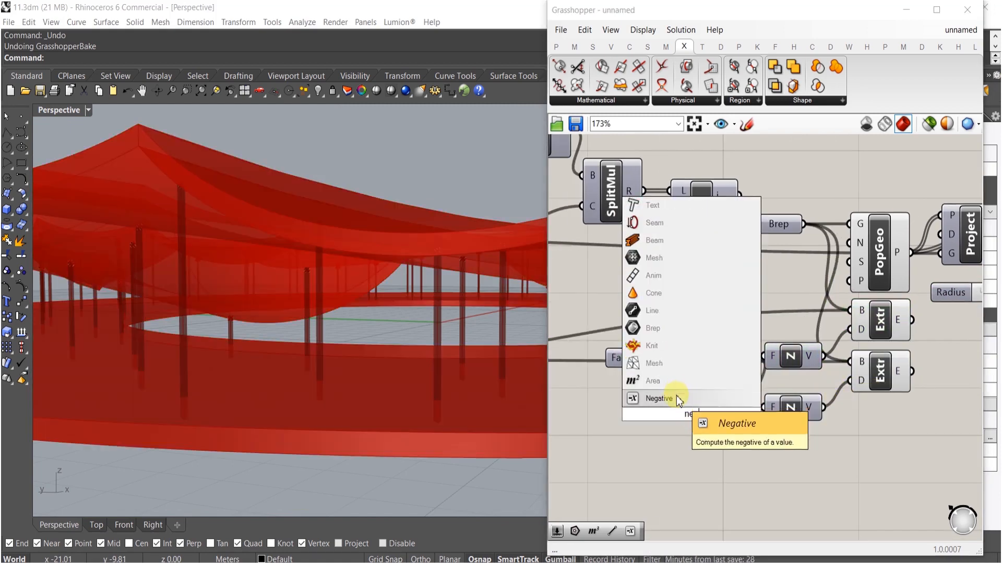
left_click(677, 399)
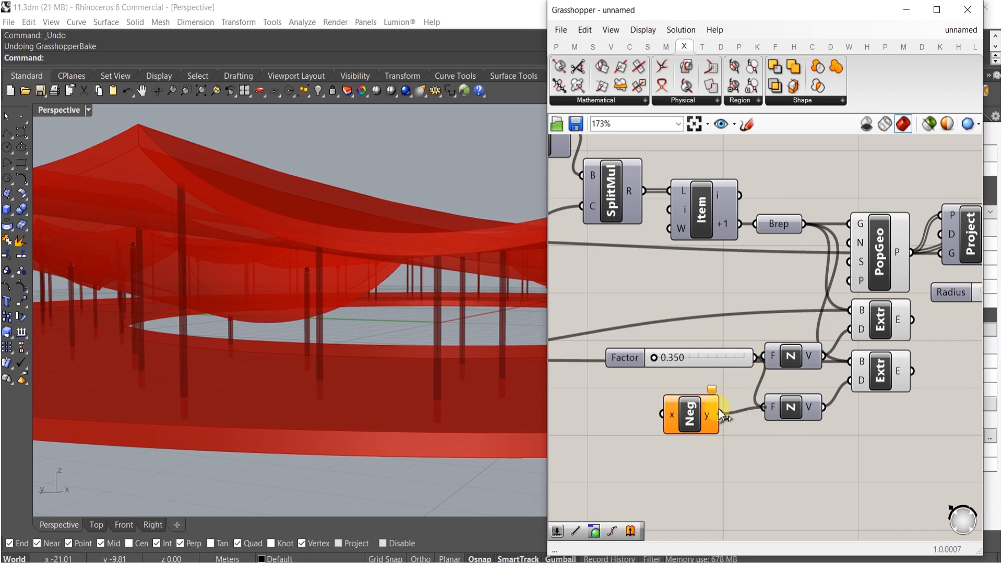
left_click_drag(719, 410, 756, 359)
right_click_drag(741, 396, 793, 395)
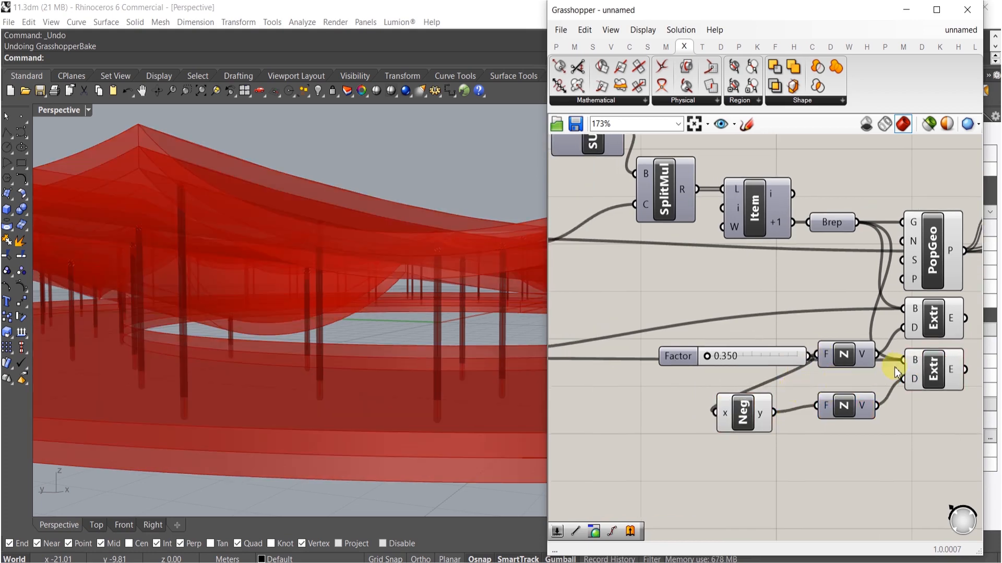
- Connect the base inputs of both Extrude components to the lofted ring geometry
scroll(896, 365, "down", 3)
left_click_drag(901, 363, 568, 361)
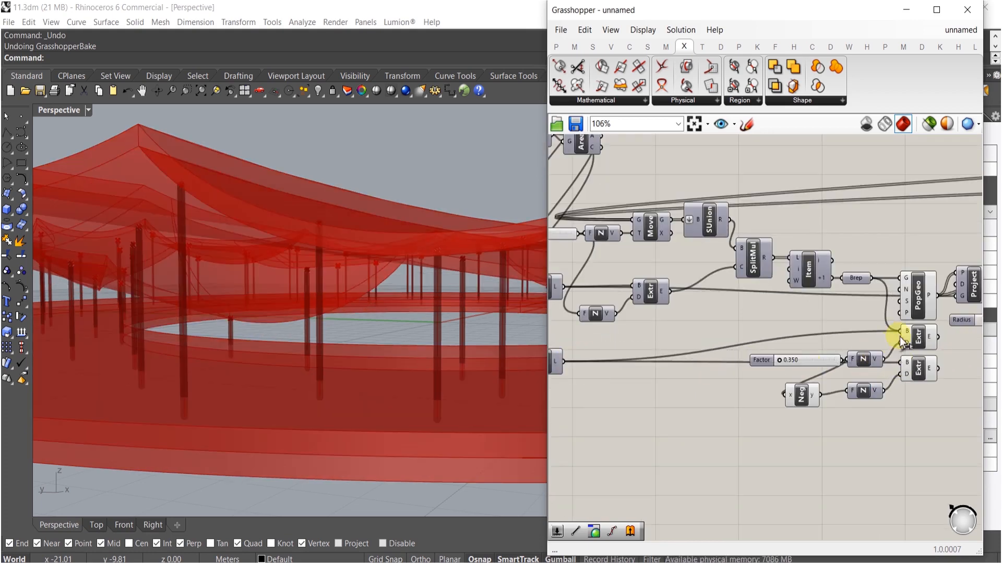
left_click_drag(902, 337, 565, 364)
right_click_drag(348, 388, 330, 411)
- Add an integer slider connected to the pipe's Segments input and set it to 3
right_click_drag(945, 402, 751, 391)
scroll(831, 319, "up", 5)
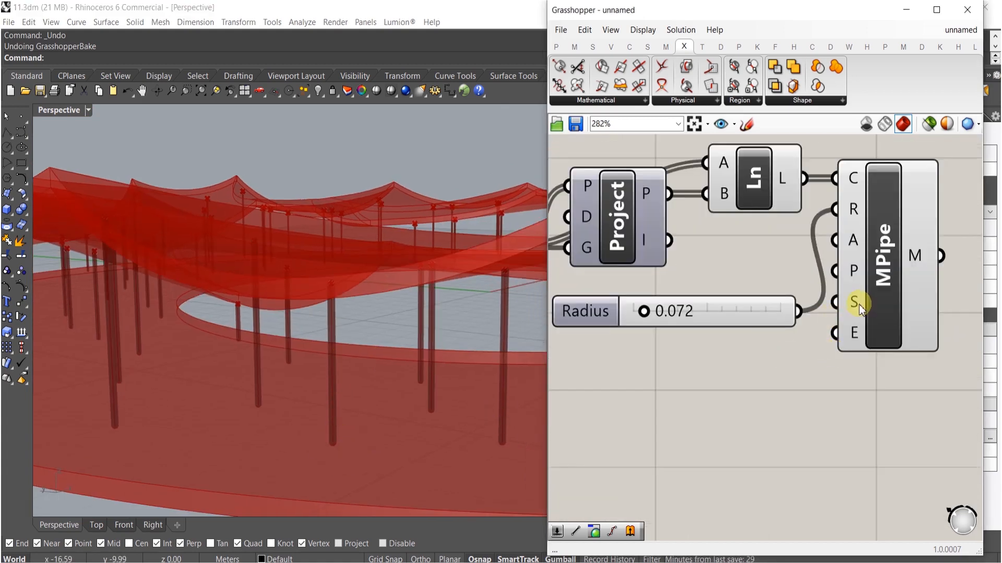
double_click(753, 377)
type("5")
key("Return")
left_click_drag(835, 302, 874, 373)
right_click_drag(197, 474, 303, 425)
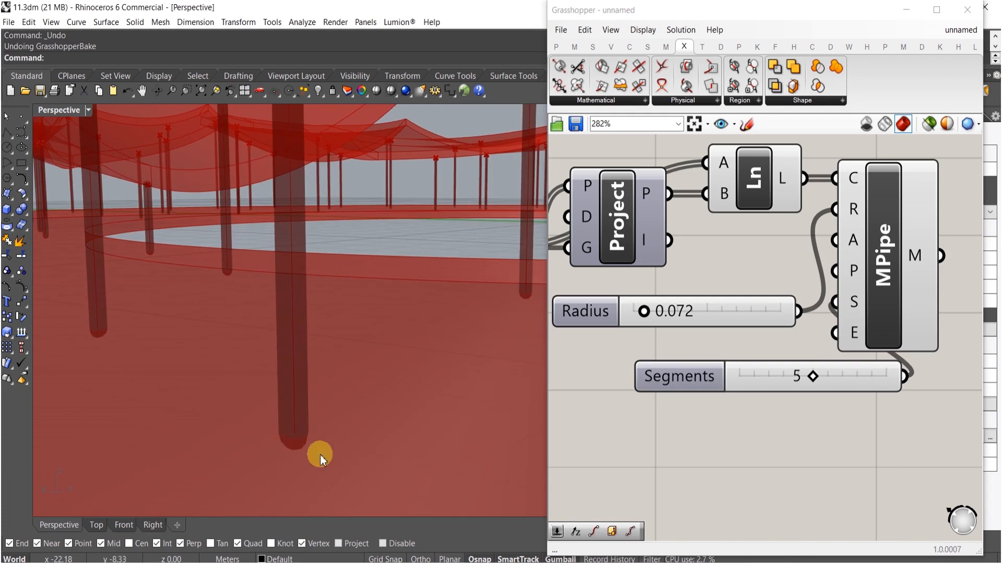
left_click_drag(809, 378, 781, 379)
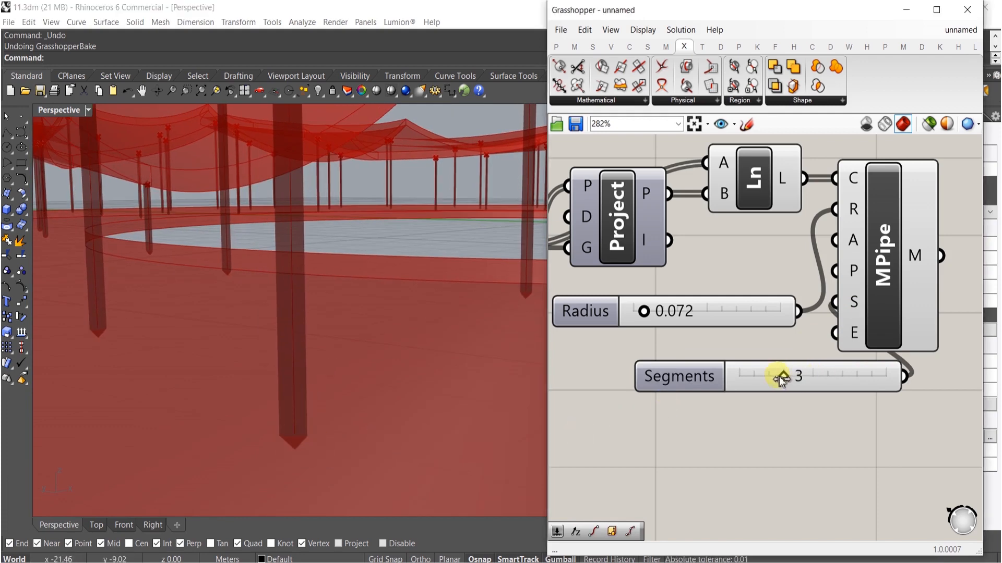
- Orbit and zoom the viewport to inspect the pipe columns beneath the canopy
scroll(248, 371, "down", 10)
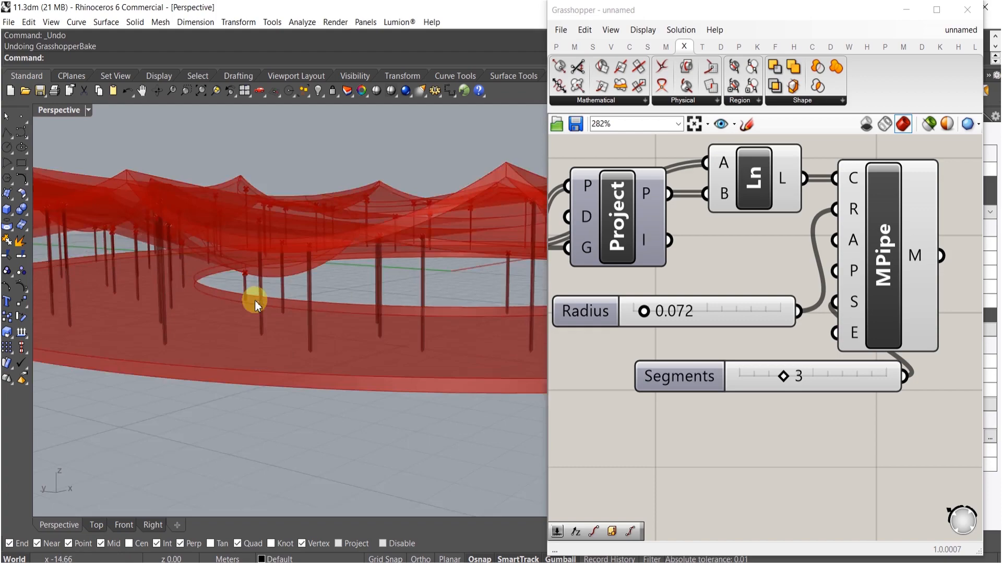
scroll(364, 249, "up", 10)
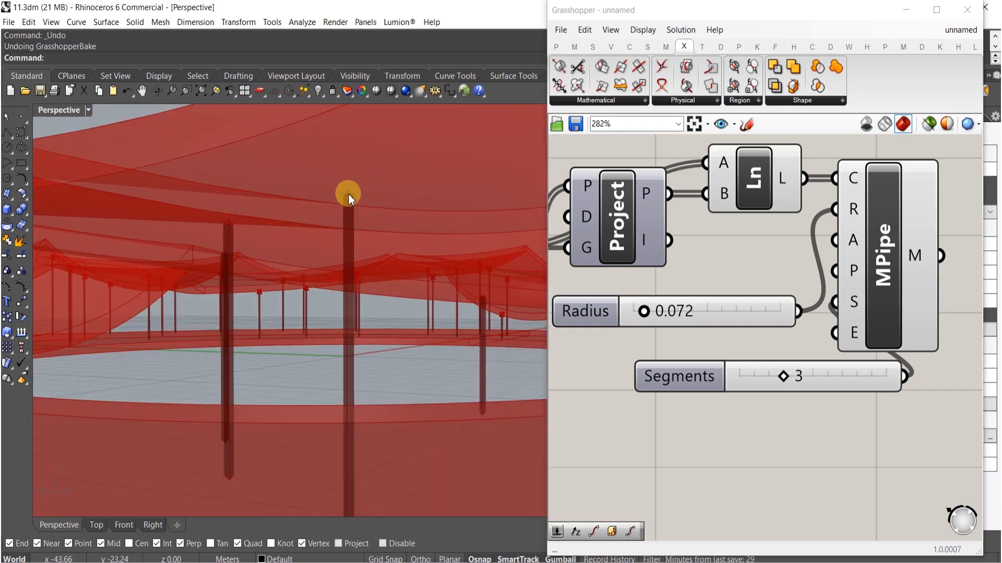
scroll(348, 193, "down", 10)
right_click_drag(360, 252, 436, 319)
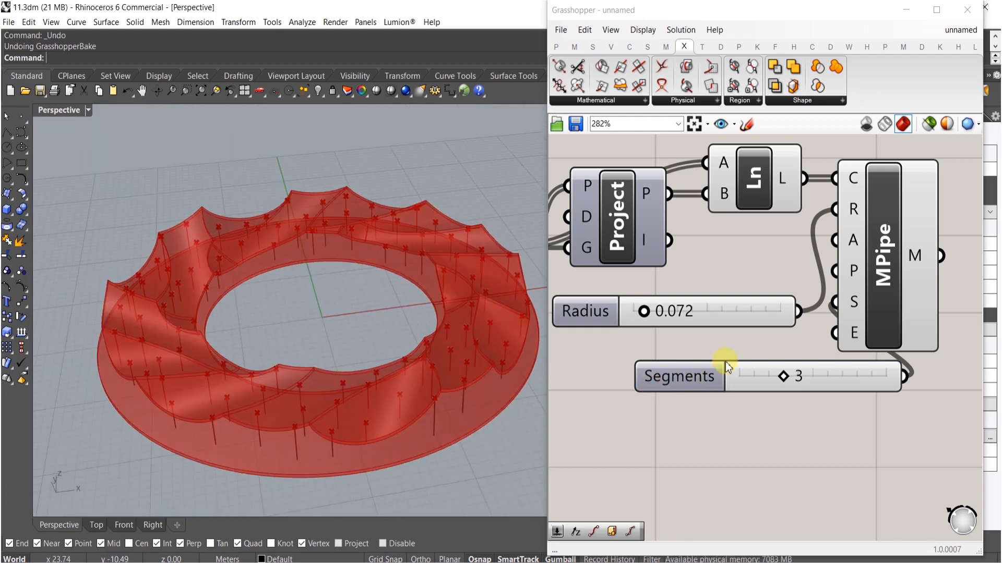
scroll(691, 380, "down", 3)
left_click_drag(727, 381, 664, 358)
right_click_drag(759, 399, 651, 418)
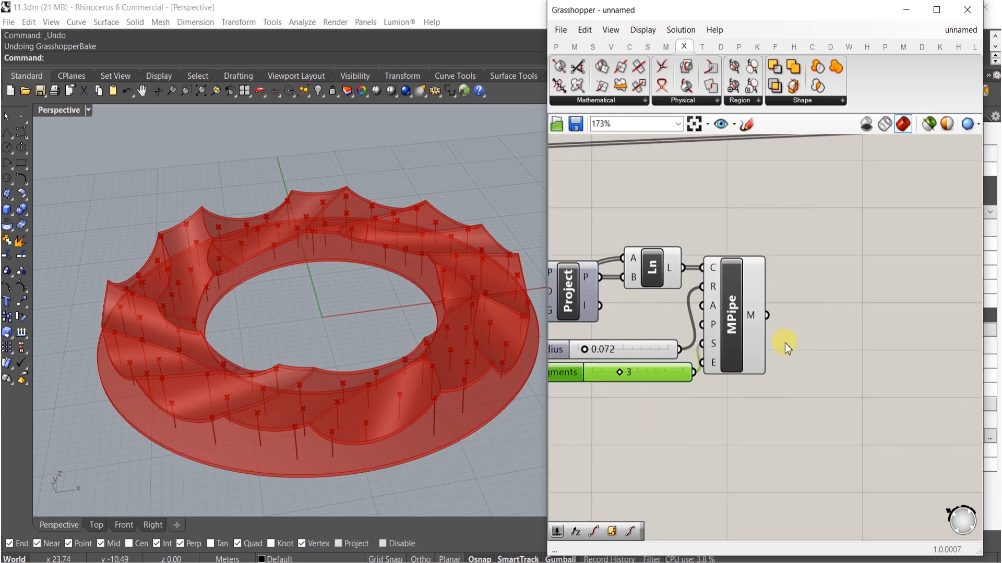
- Add a Mesh Join component and connect the pipe's mesh output to it
double_click(785, 343)
type("jou")
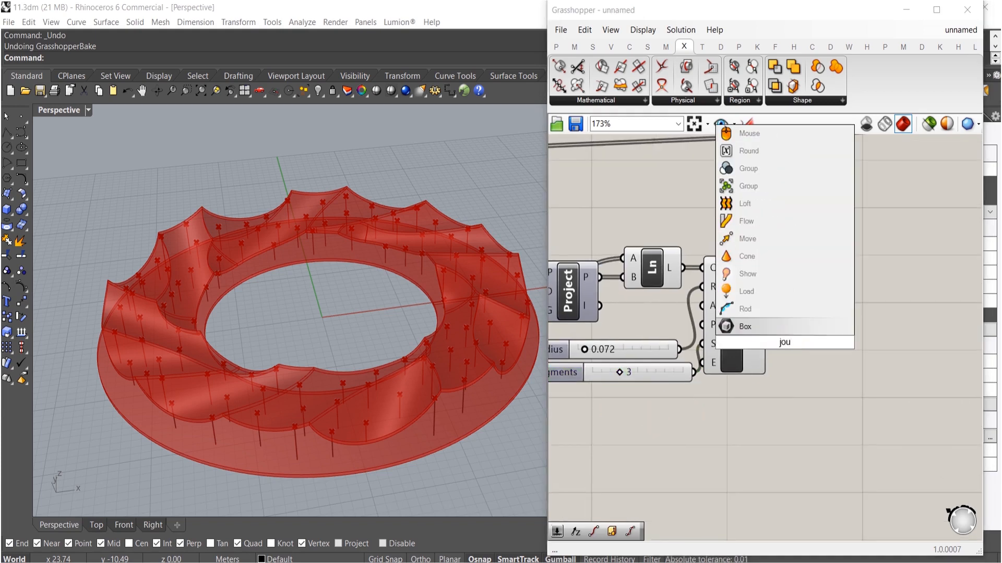
key("BackSpace")
type("in")
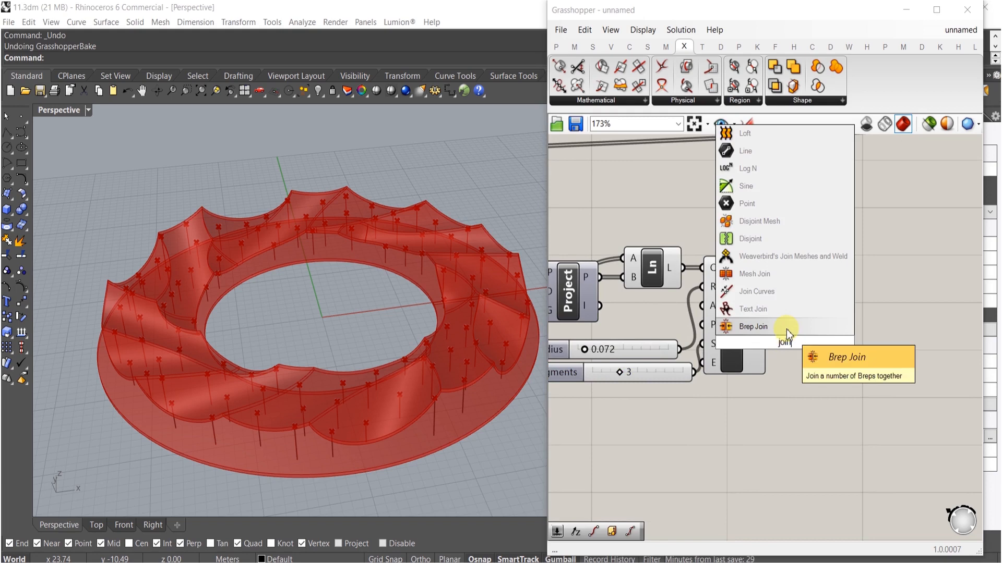
left_click(783, 275)
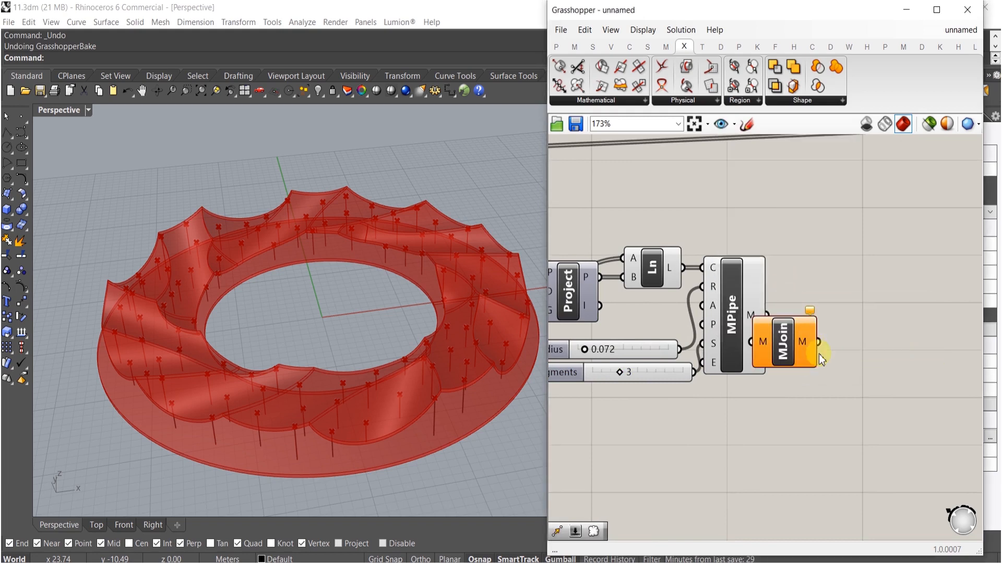
left_click_drag(814, 364, 804, 315)
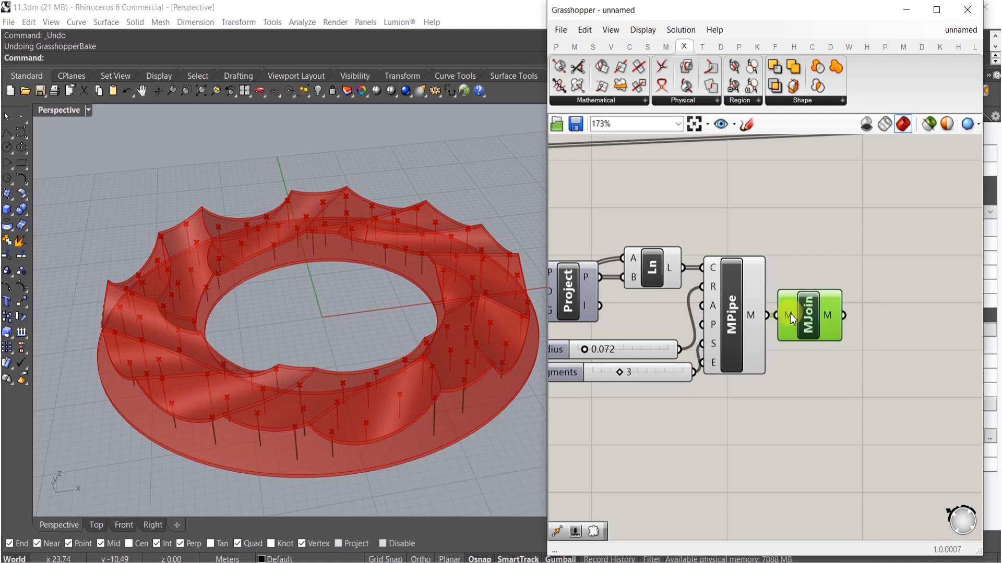
- Flatten the Mesh Join input and turn off the pipe component's preview
right_click(793, 319)
left_click(821, 400)
left_click(747, 387)
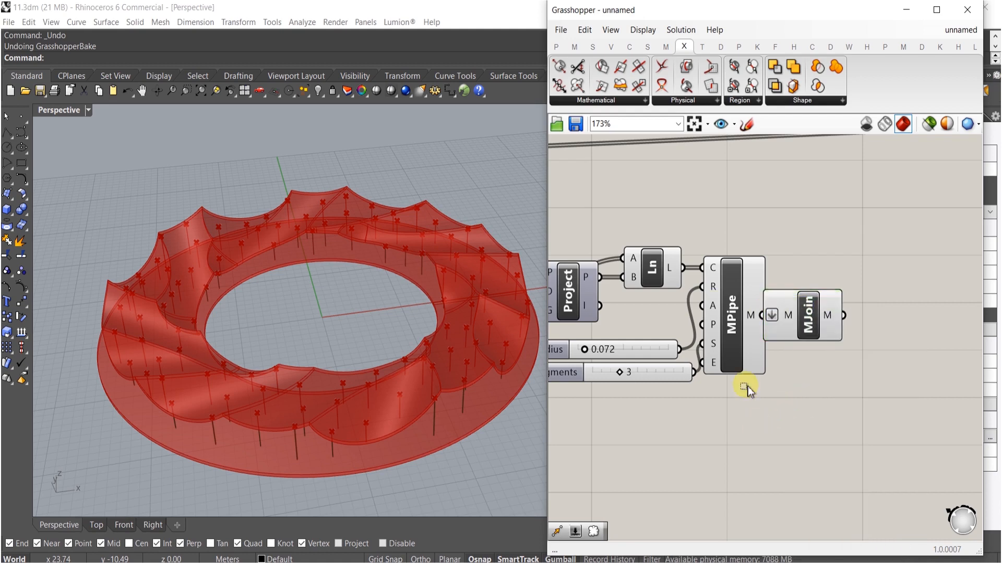
left_click(721, 317)
middle_click(721, 318)
left_click(765, 272)
left_click(803, 313)
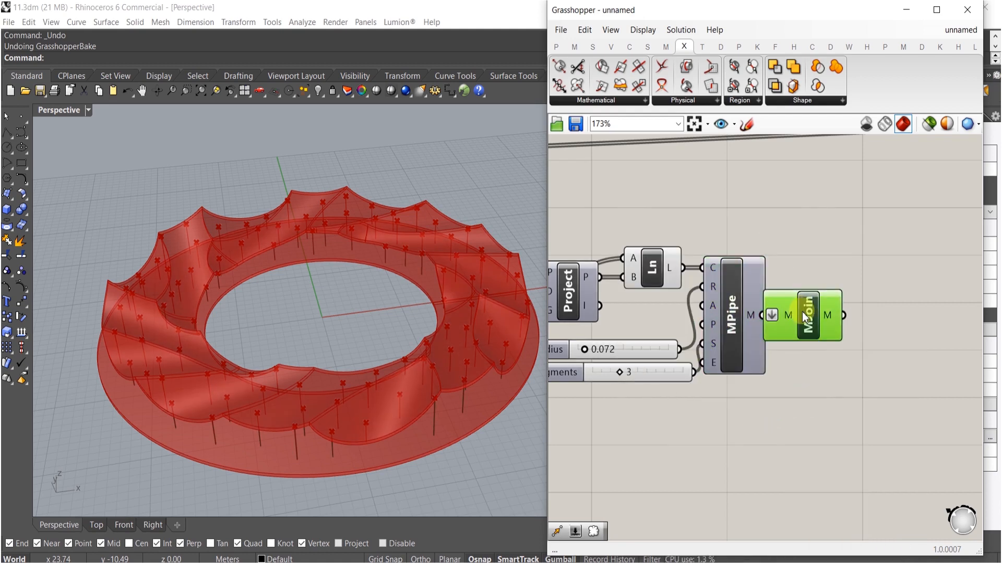
left_click(823, 266)
right_click_drag(837, 305, 850, 357)
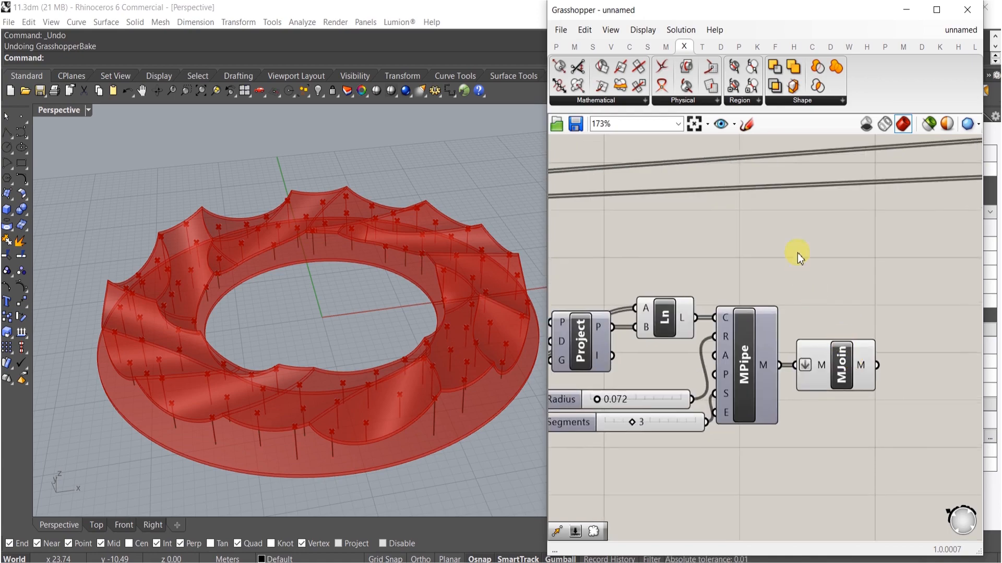
- Inspect the extrusion components and their factor and vector inputs on the canvas and in the viewport
scroll(797, 252, "down", 2)
right_click_drag(288, 349, 174, 347)
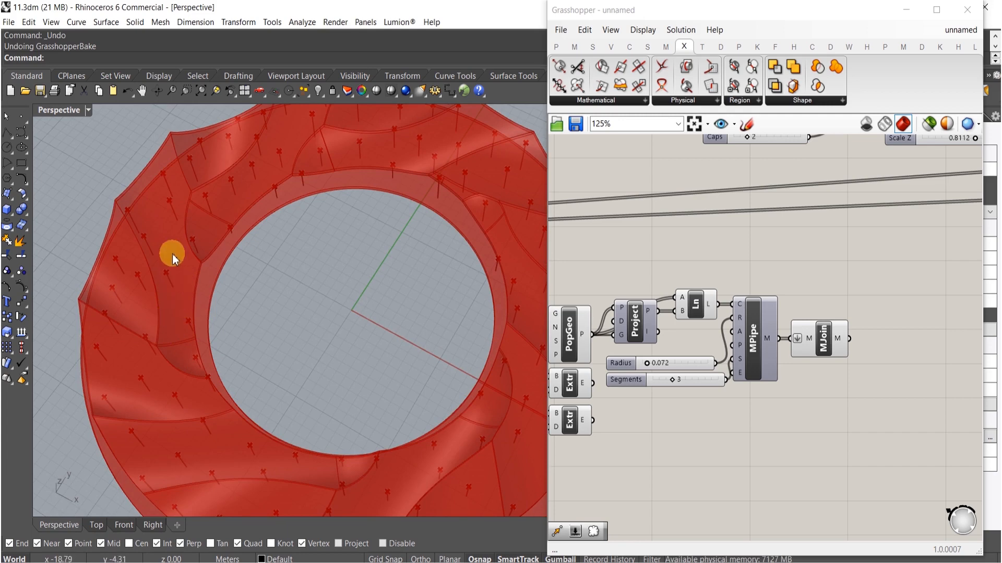
right_click_drag(573, 321, 756, 302)
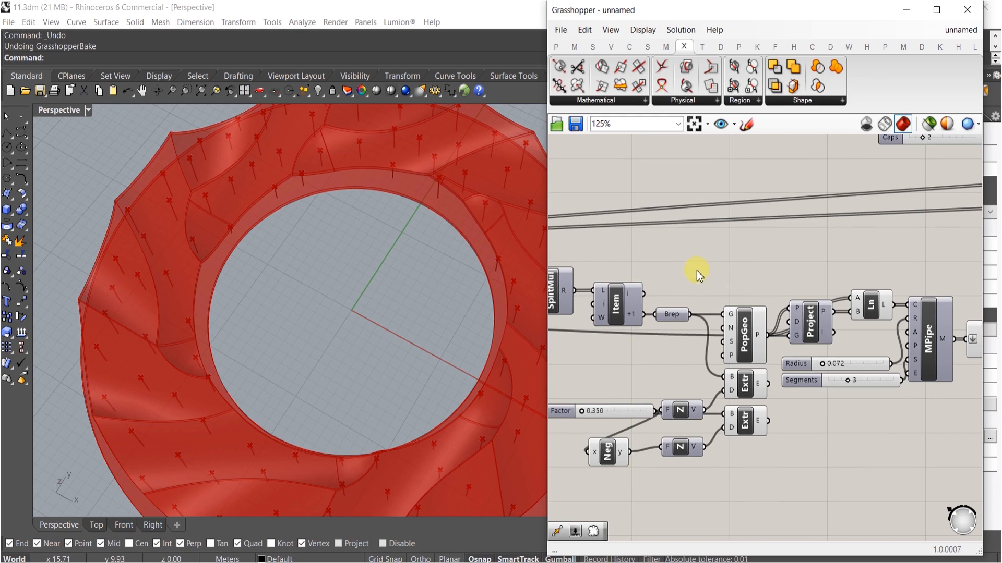
left_click(732, 386)
left_click(679, 412, "shift")
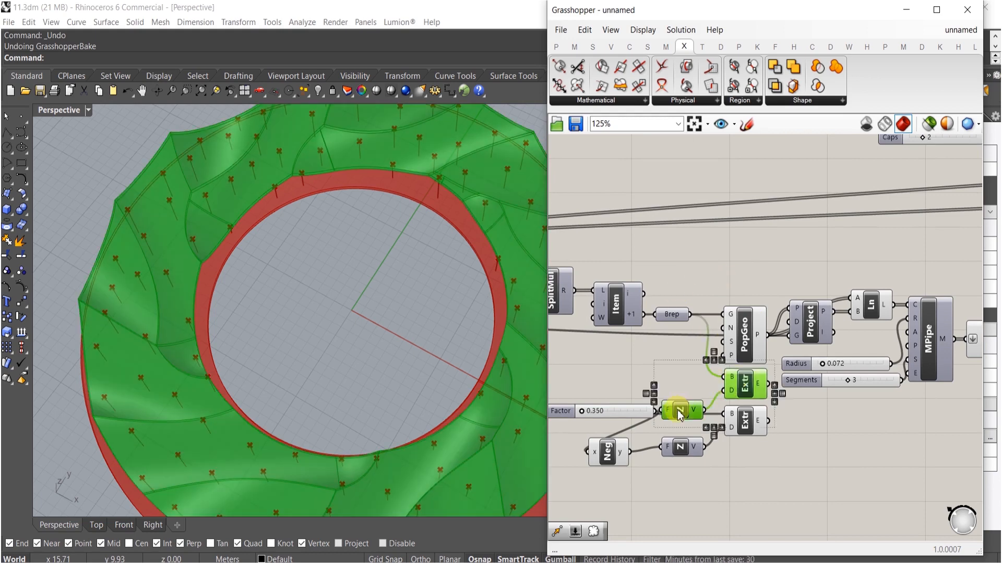
left_click(626, 412, "shift")
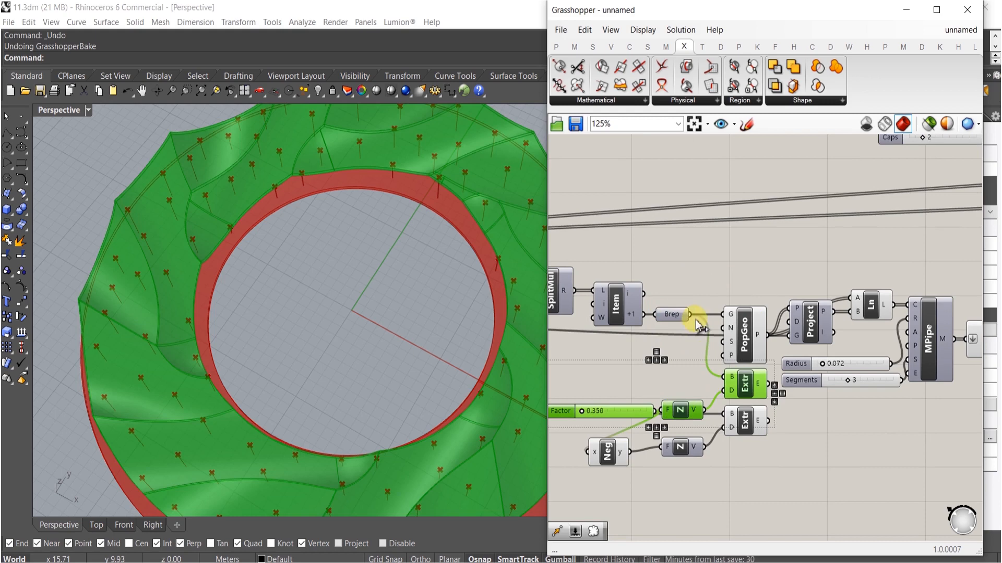
left_click_drag(744, 385, 738, 240)
key("Delete")
left_click(677, 316)
- Add a Move component that moves the Brep geometry along the Unit Z vector
double_click(735, 285)
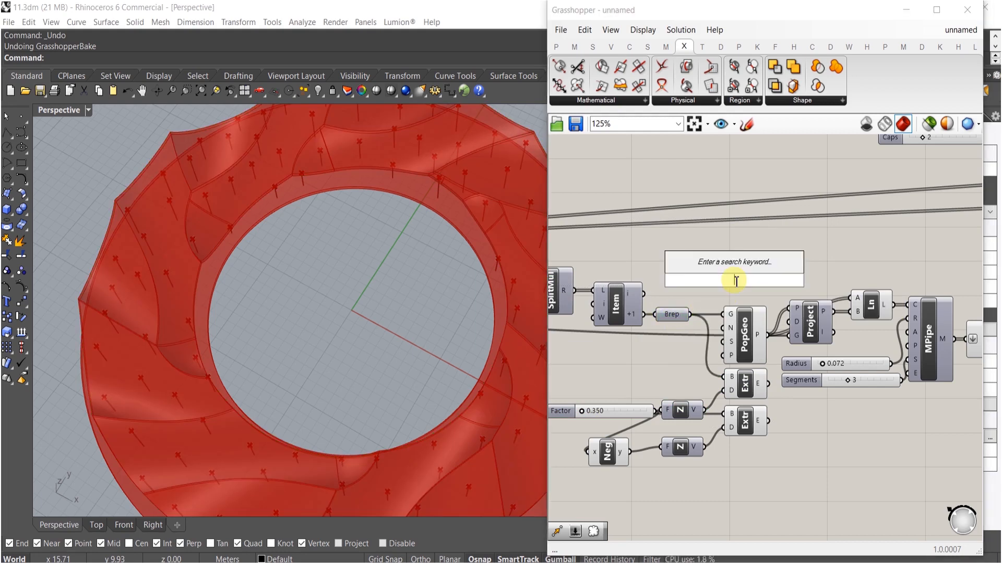
type("move")
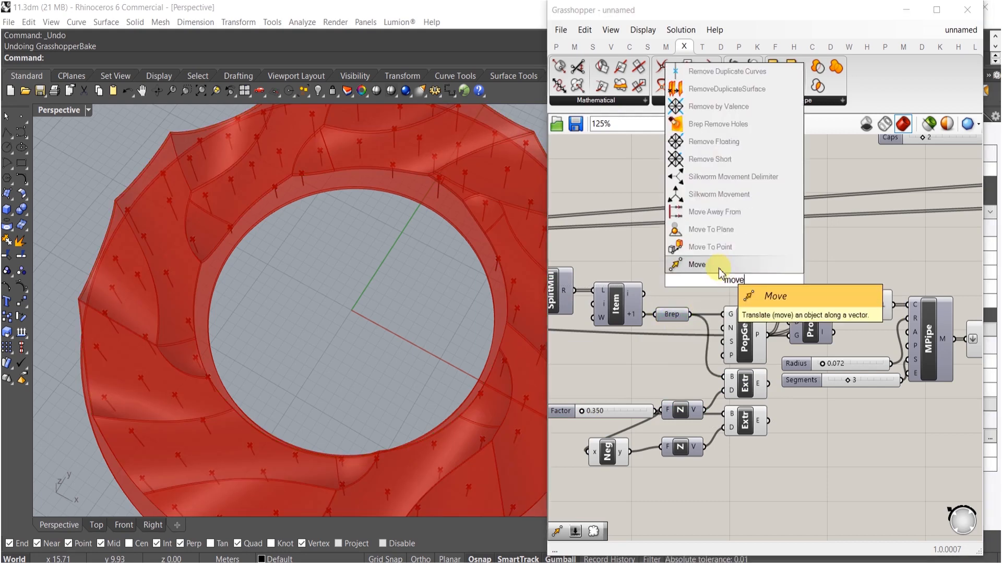
left_click(718, 268)
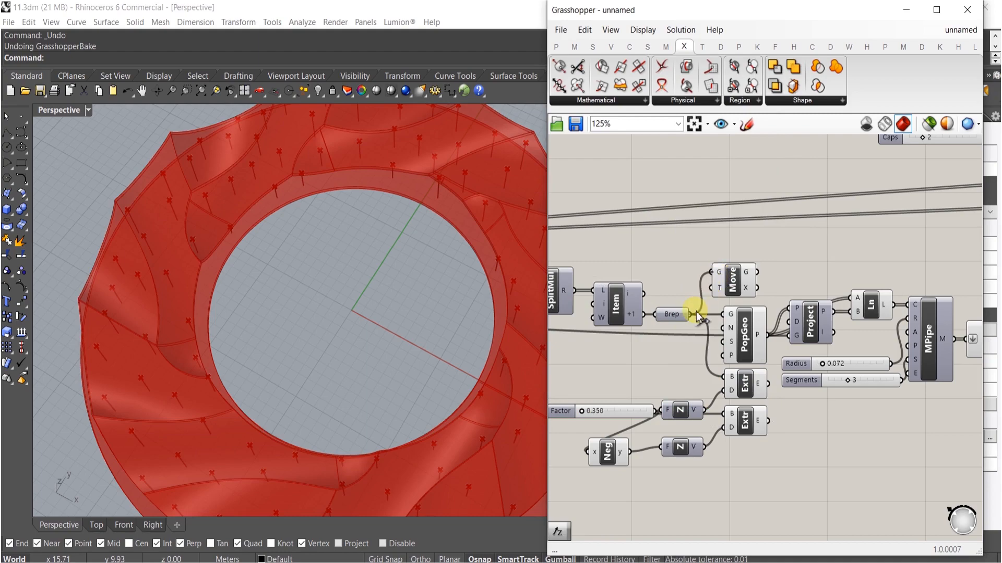
left_click_drag(698, 316, 694, 314)
right_click_drag(488, 239, 476, 280)
left_click_drag(718, 286, 704, 407)
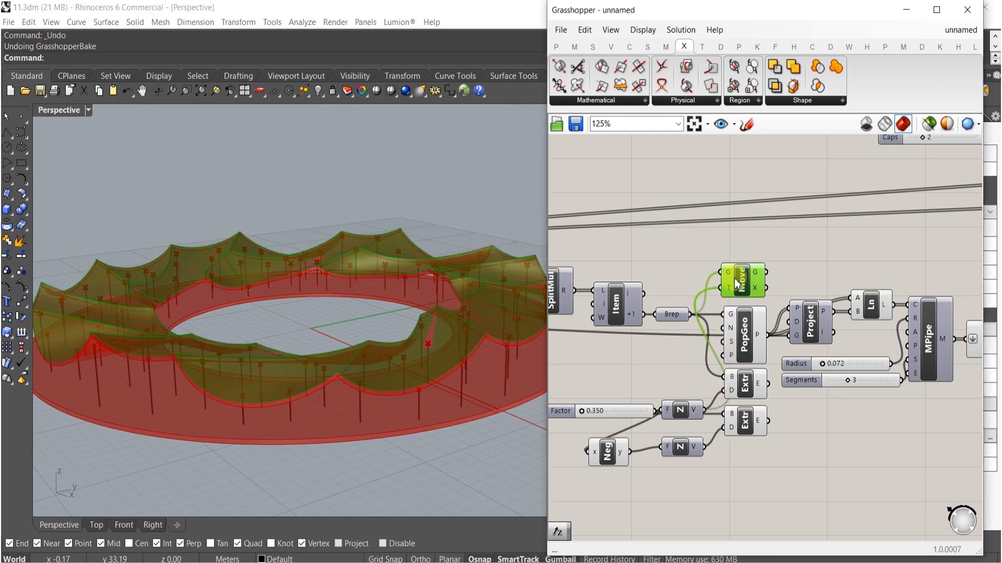
- Add a Deconstruct Brep component fed by the moved geometry
right_click_drag(430, 380, 362, 252)
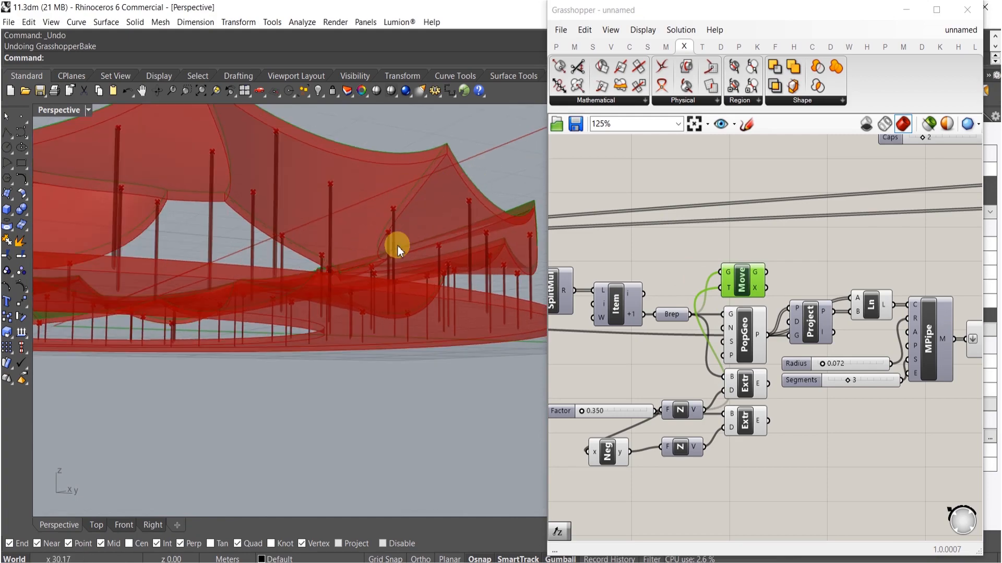
right_click_drag(427, 214, 388, 264)
right_click_drag(516, 320, 398, 298)
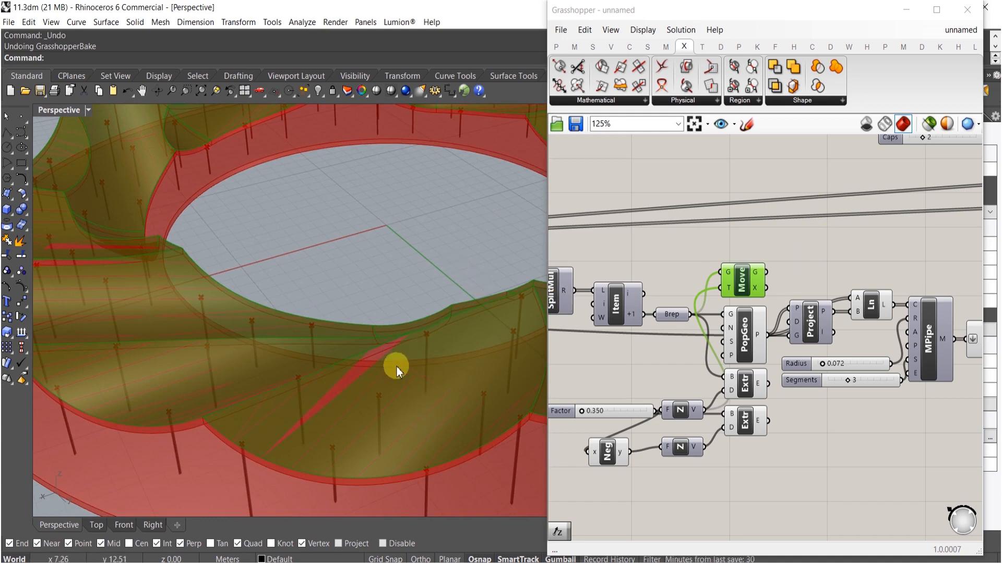
double_click(756, 275)
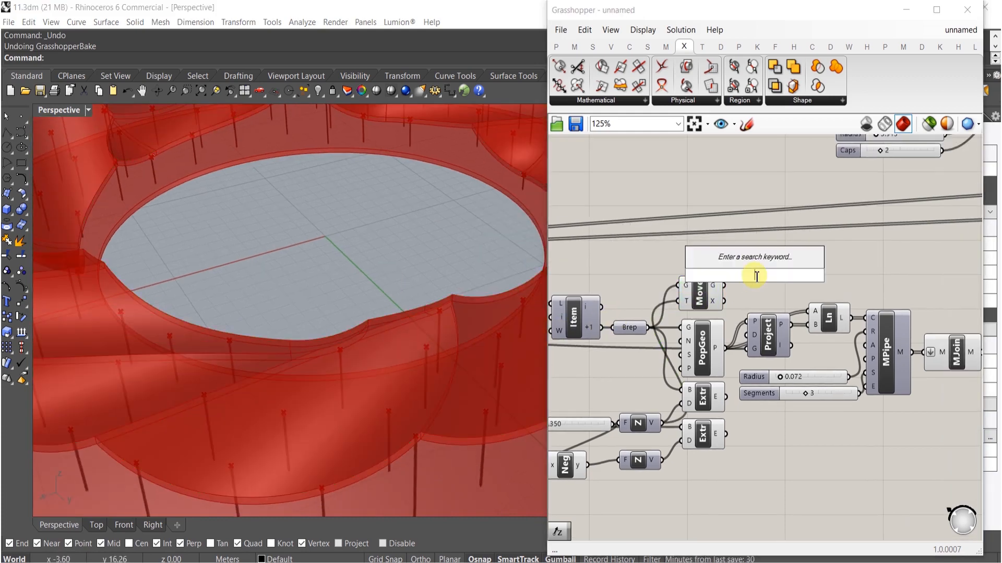
type("de")
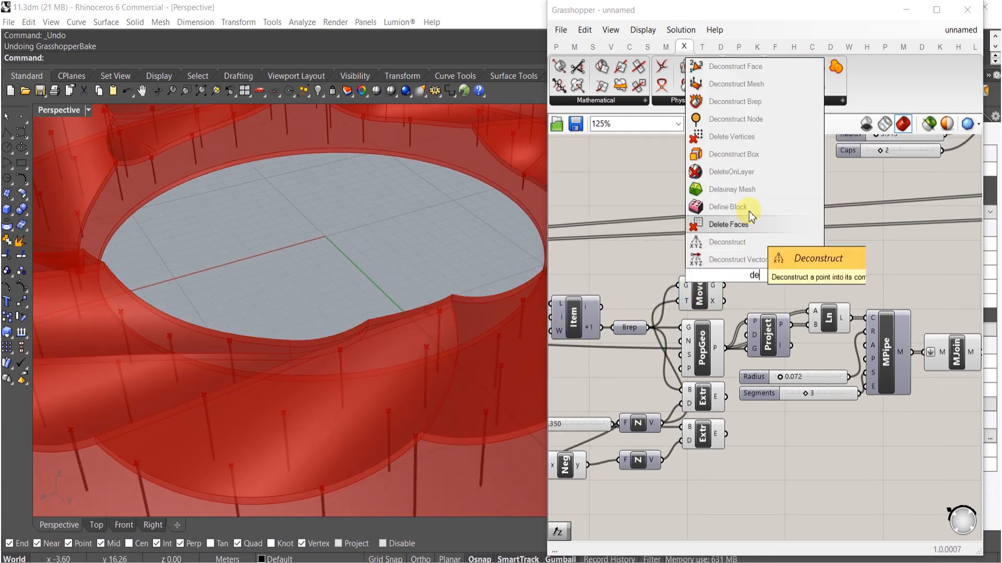
left_click(757, 101)
left_click_drag(734, 275, 762, 268)
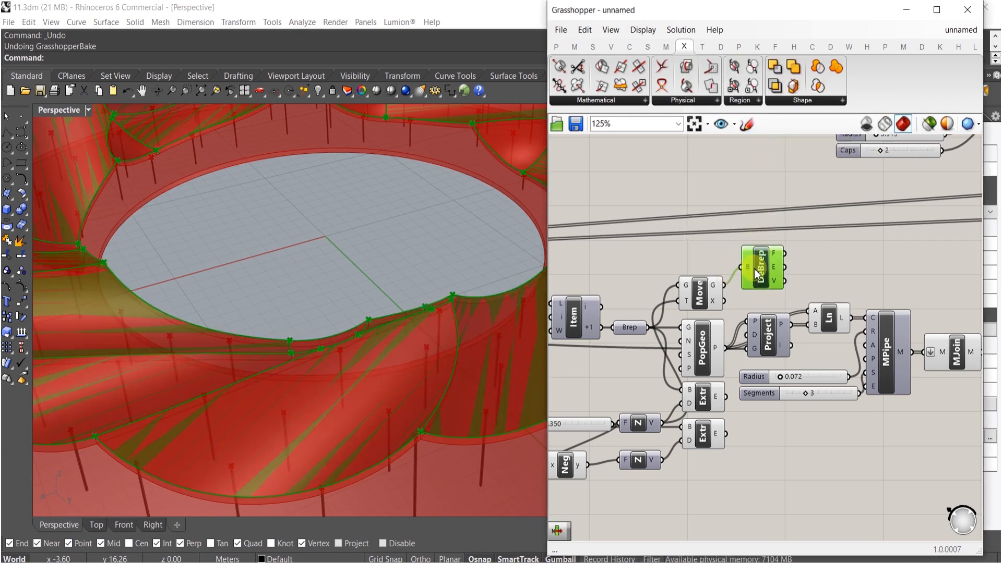
right_click_drag(756, 268, 714, 275)
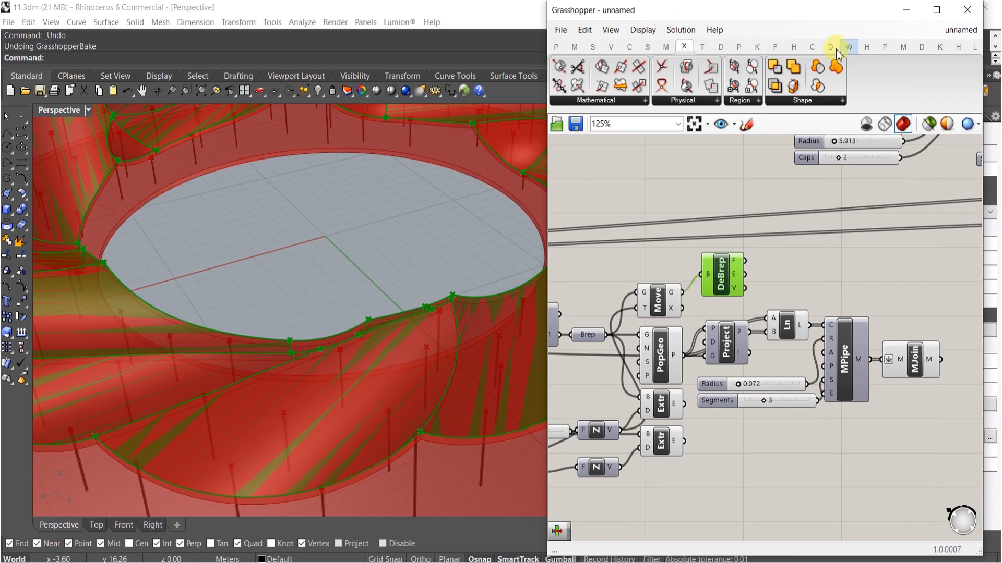
- Add a LunchBox Frame component taking the deconstructed faces as panels
left_click(975, 50)
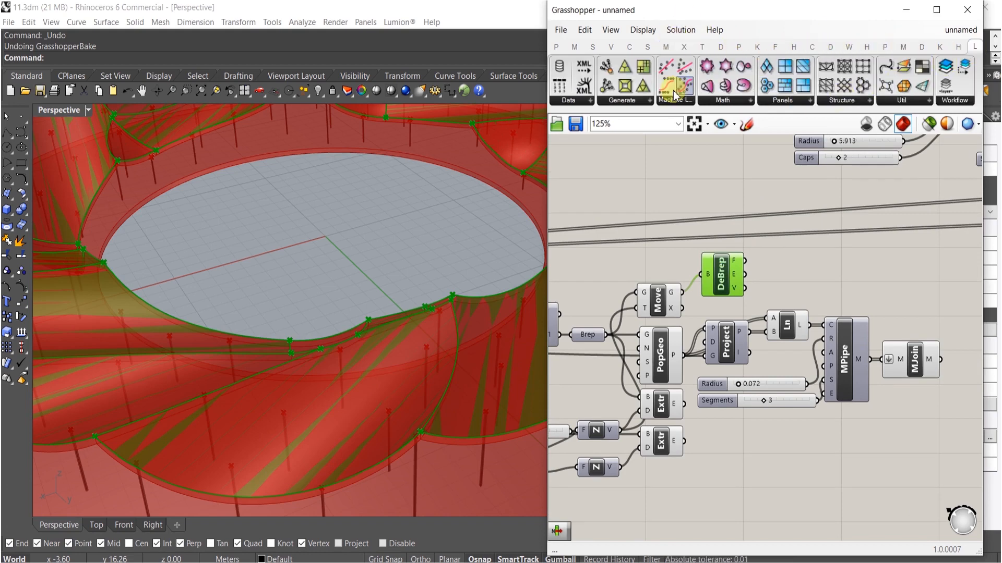
left_click_drag(625, 85, 802, 261)
right_click_drag(345, 346, 237, 373)
right_click_drag(127, 271, 217, 340)
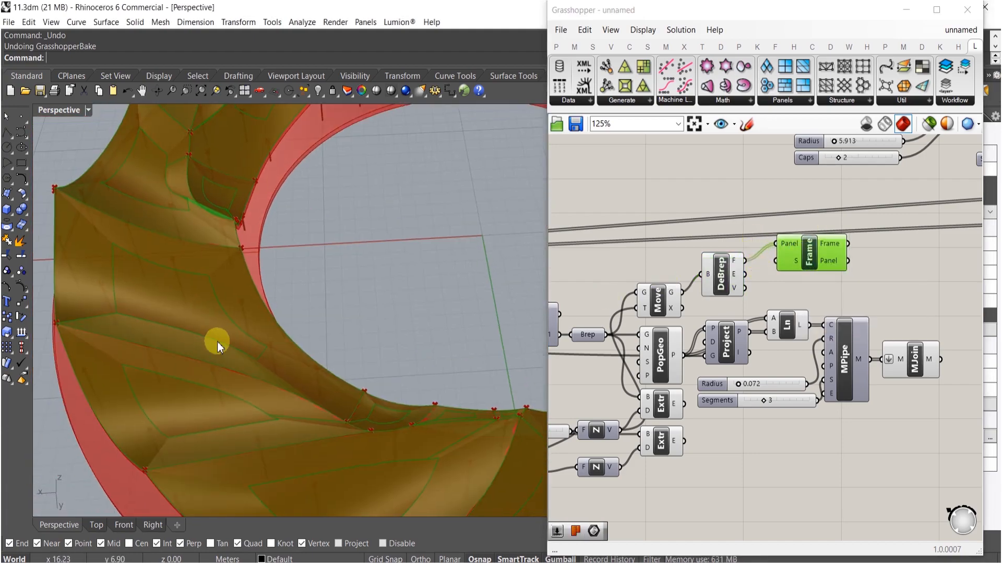
- Add a number slider at 1.0 connected to the Frame component's S input
double_click(706, 174)
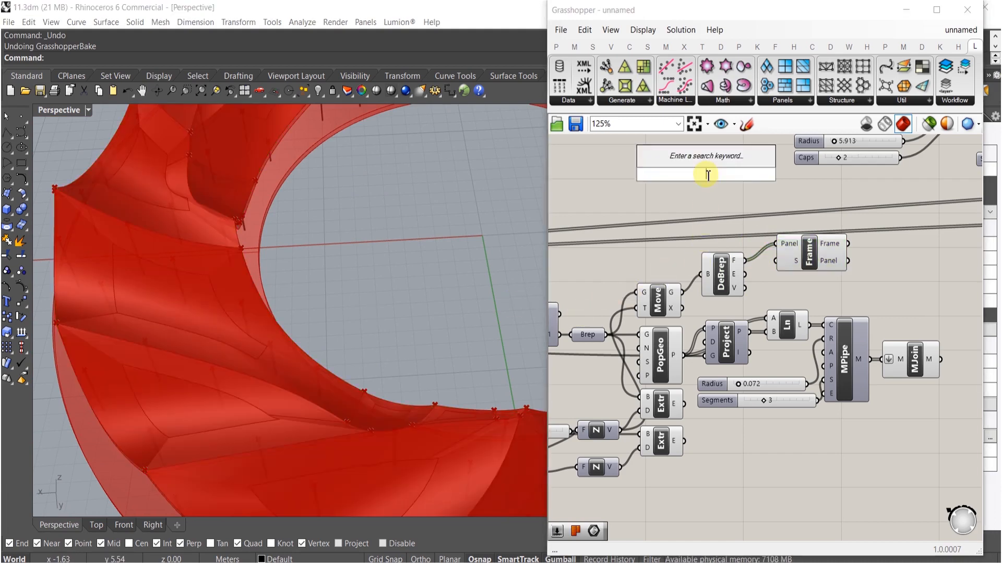
type("1")
key("Return")
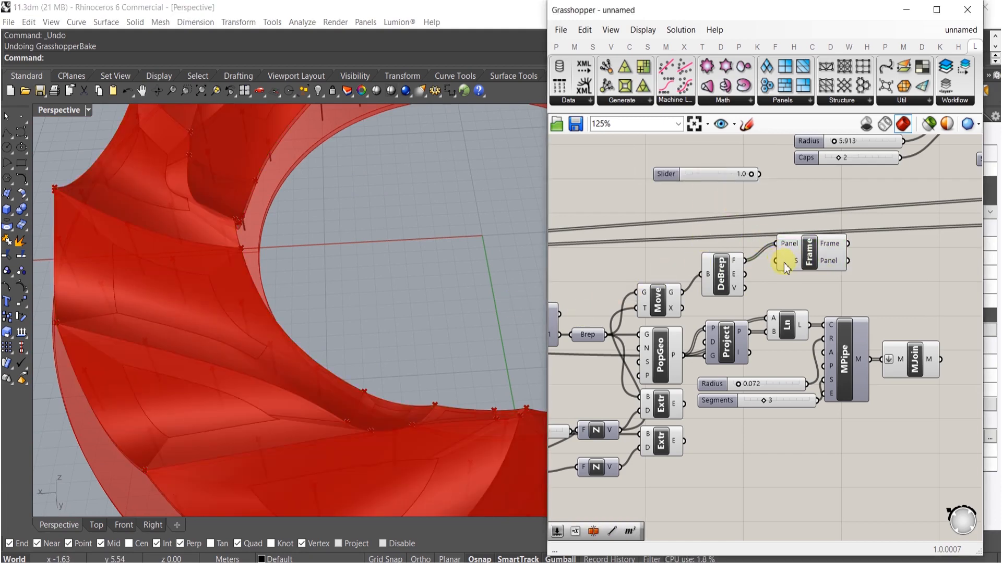
left_click_drag(735, 179, 731, 226)
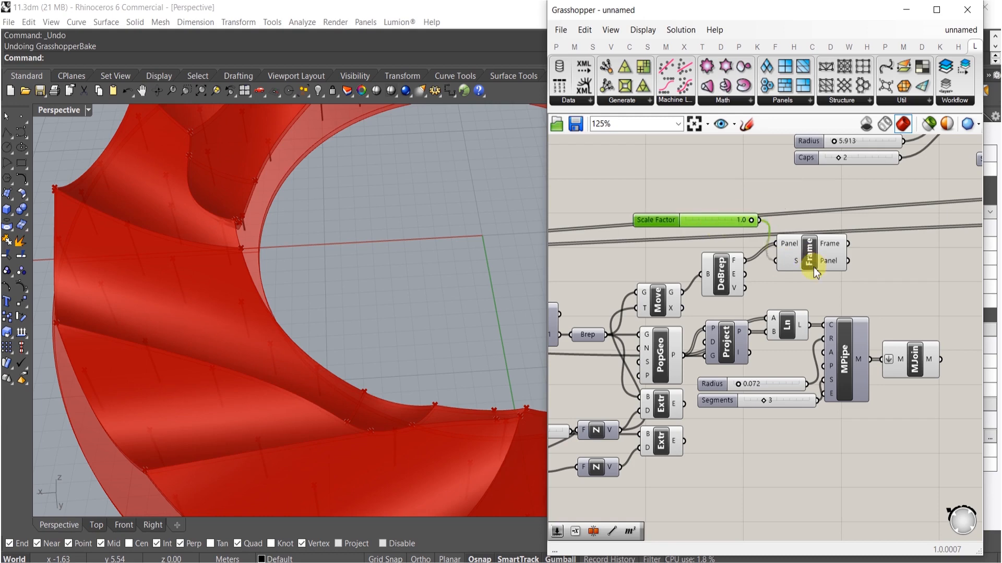
left_click(819, 260)
- Set the Scale Factor slider to 0.9
scroll(744, 223, "up", 7)
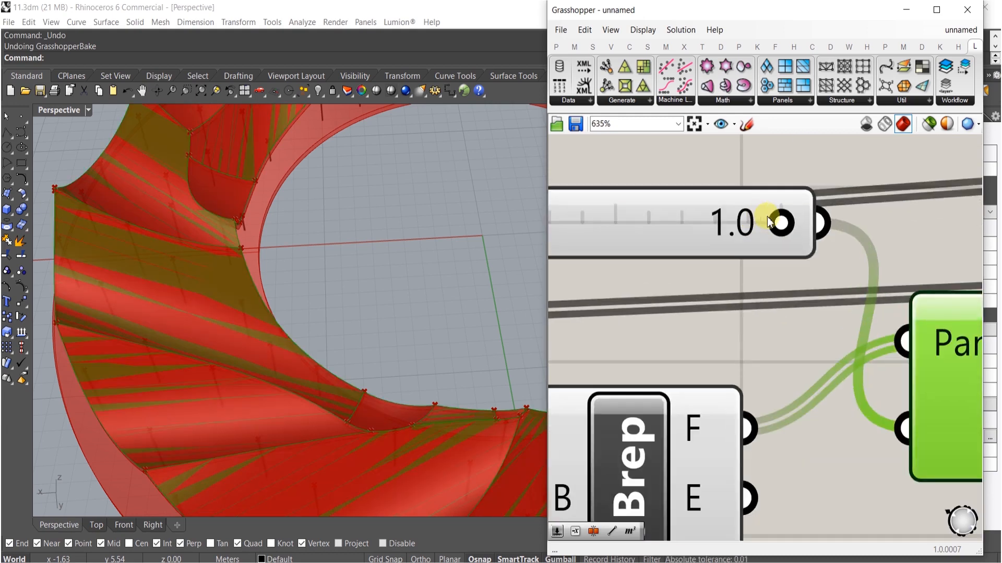
left_click_drag(771, 219, 741, 223)
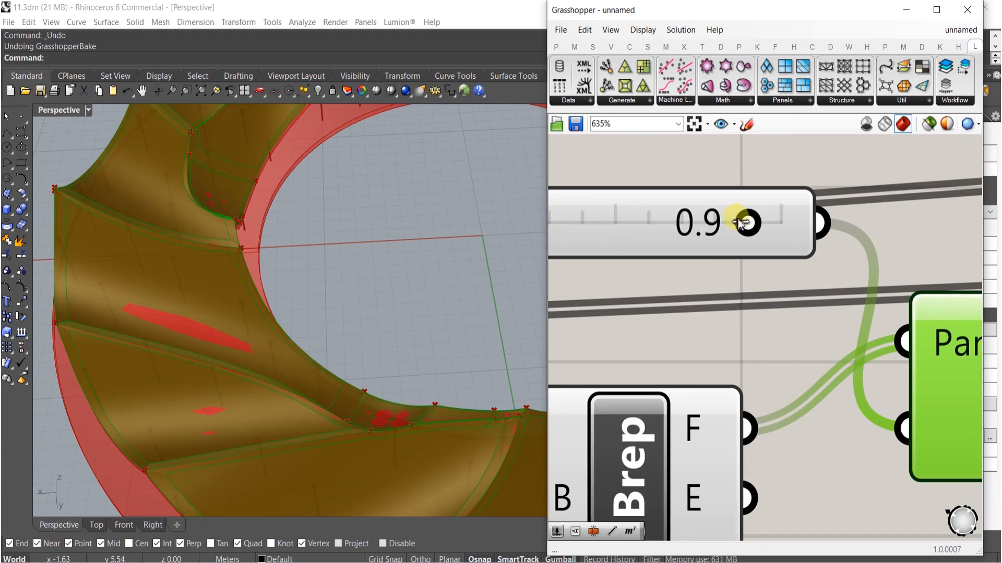
scroll(743, 219, "down", 6)
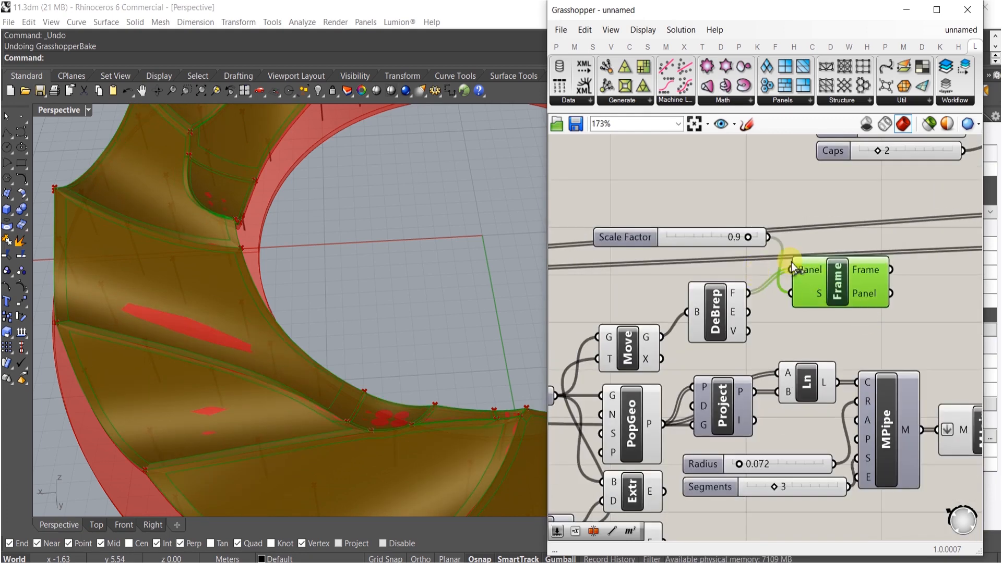
- Rearrange the Scale Factor slider and Frame component on the canvas
left_click_drag(721, 239, 732, 293)
right_click_drag(835, 296, 733, 289)
left_click(739, 275, "shift")
left_click_drag(739, 275, 904, 315)
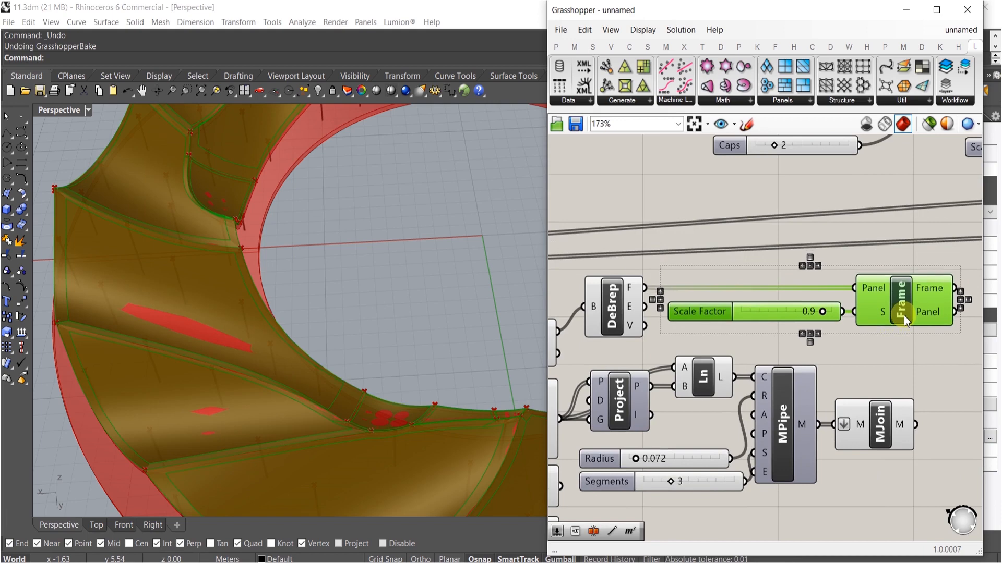
right_click_drag(903, 315, 670, 312)
- Add a Brep parameter collecting the Frame panels and turn off the Frame component's preview
double_click(791, 350)
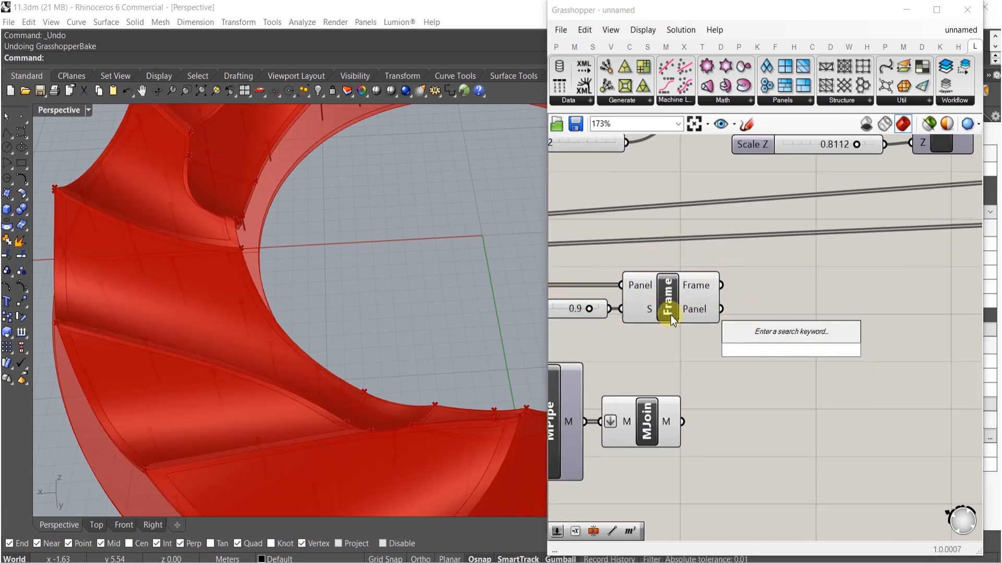
type("brep")
key("Return")
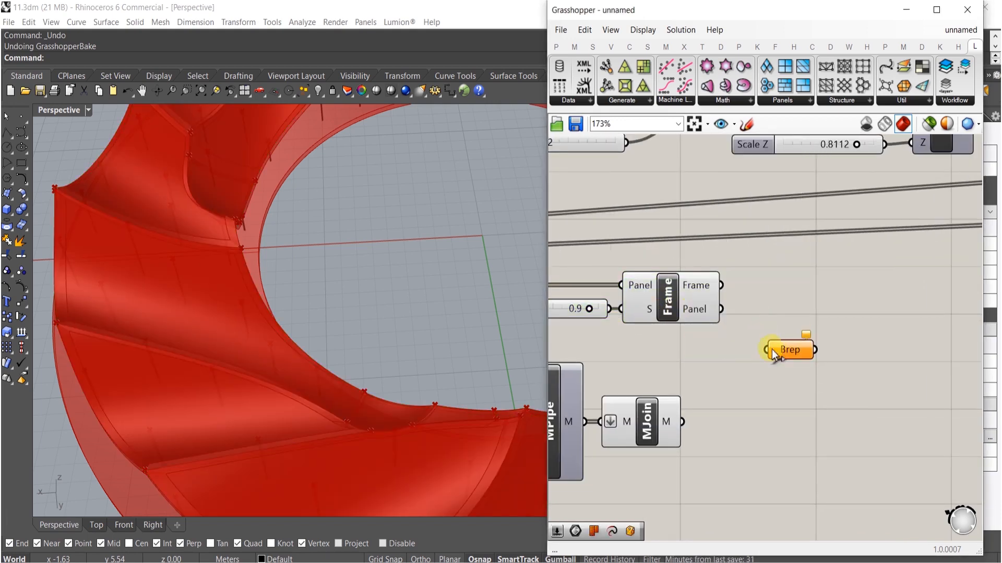
left_click_drag(725, 312, 724, 311)
left_click_drag(789, 350, 755, 305)
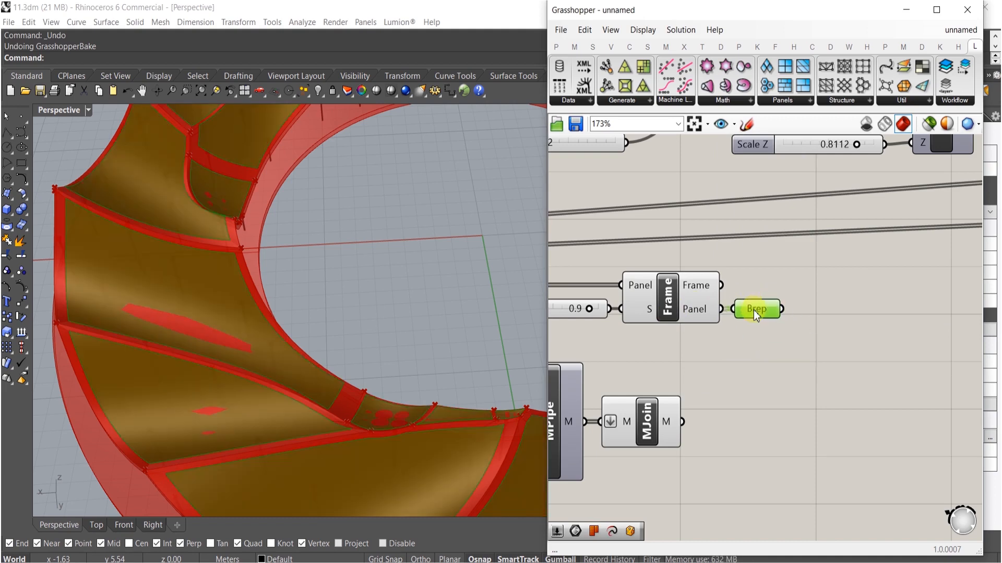
left_click_drag(687, 269, 590, 346)
middle_click(644, 302)
left_click(685, 260)
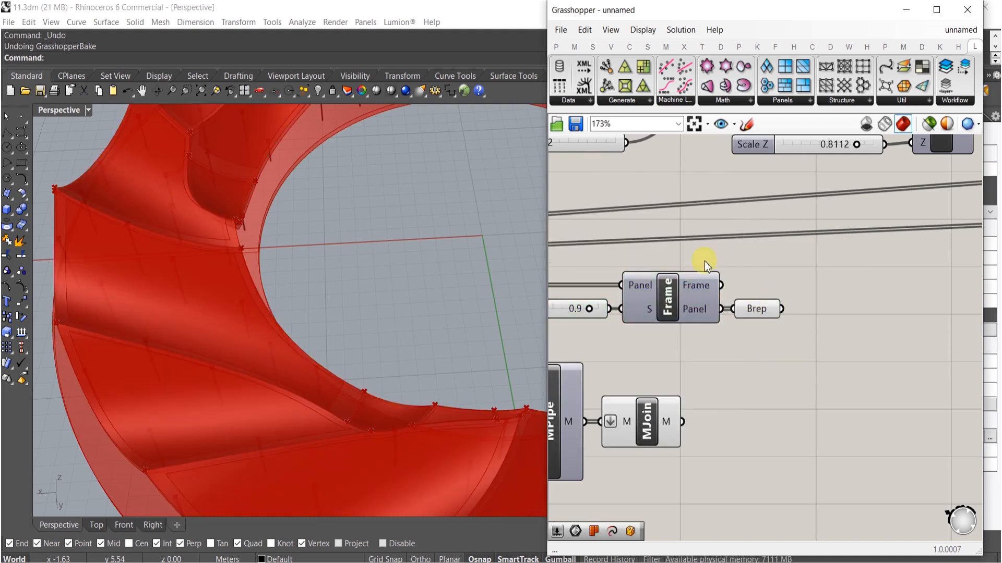
- Toggle the Move component's preview and rearrange the nearby components on the canvas
scroll(412, 291, "down", 5)
right_click_drag(563, 277, 800, 307)
left_click_drag(651, 277, 590, 343)
right_click_drag(572, 346, 740, 317)
left_click(699, 337, "shift")
middle_click(698, 337)
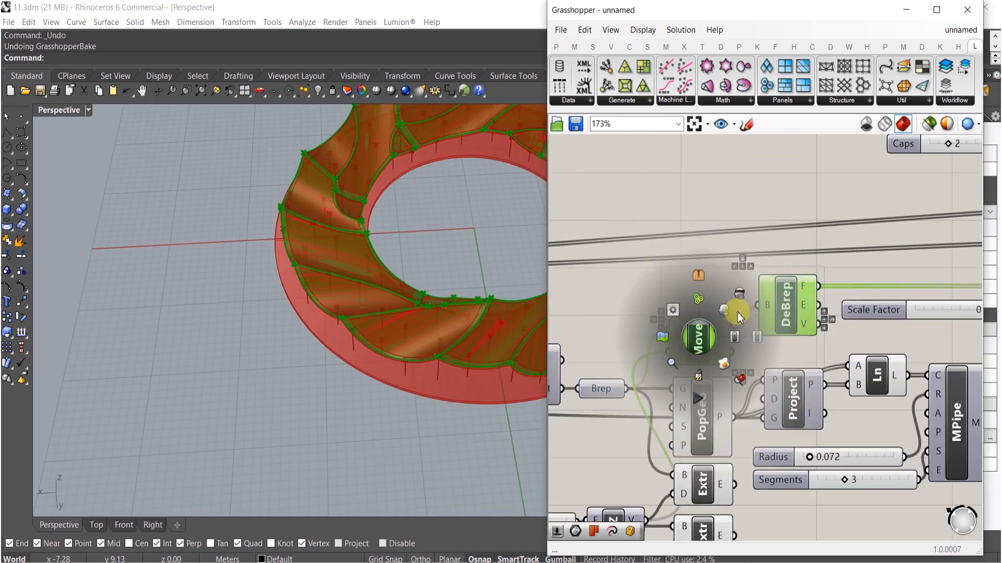
left_click(742, 297)
left_click(713, 298)
right_click_drag(711, 326, 690, 291)
right_click_drag(653, 319, 702, 329)
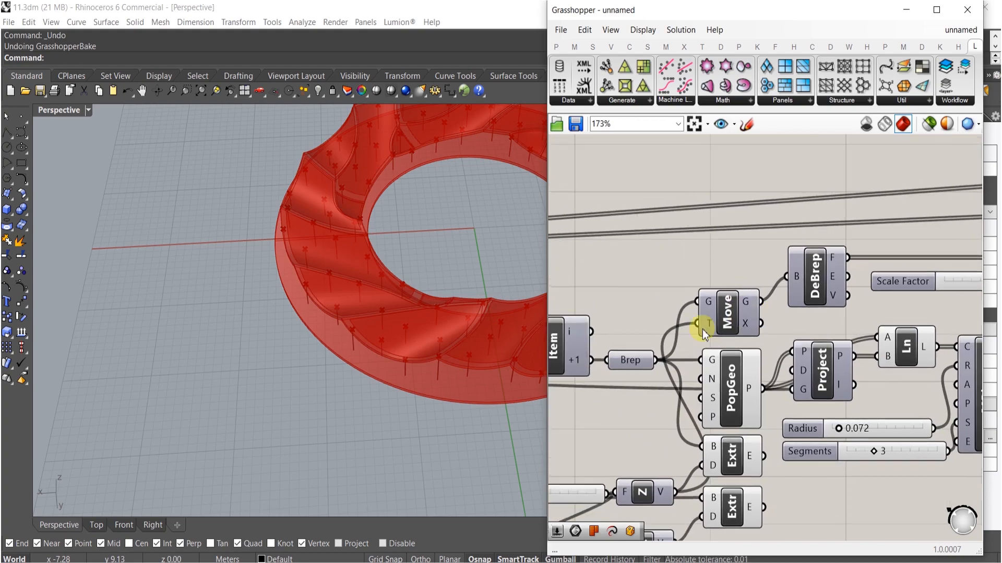
- Toggle the PopGeo component's preview
right_click_drag(436, 331, 358, 298)
scroll(299, 283, "up", 5)
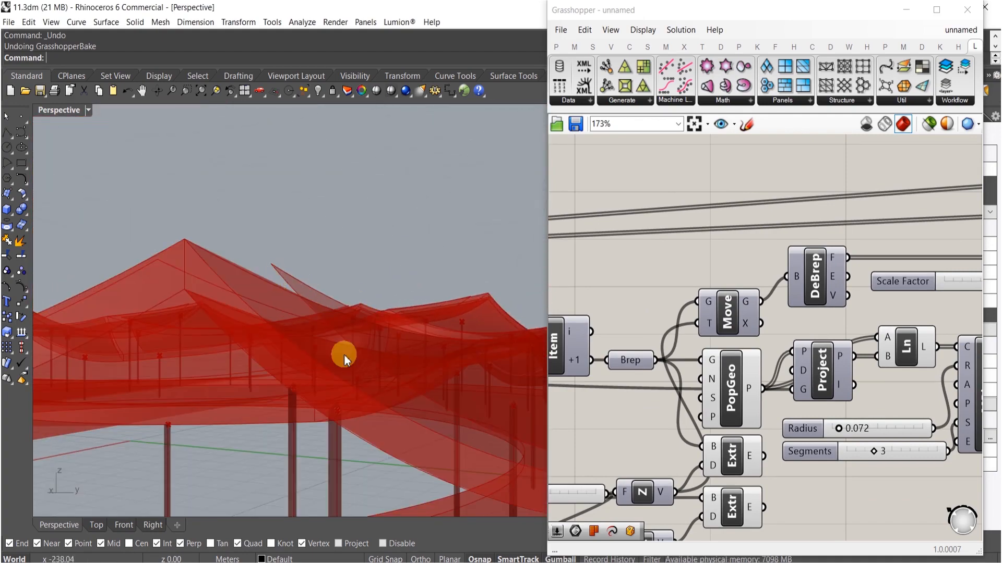
right_click_drag(681, 417, 793, 365)
right_click_drag(412, 365, 285, 337)
scroll(675, 329, "down", 5)
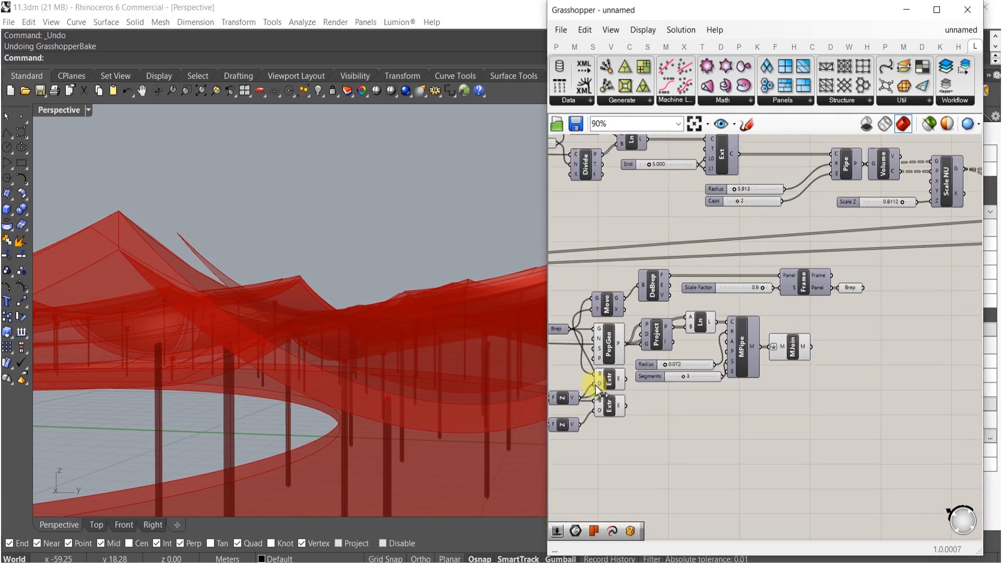
left_click(611, 352)
middle_click(611, 352)
left_click(649, 312)
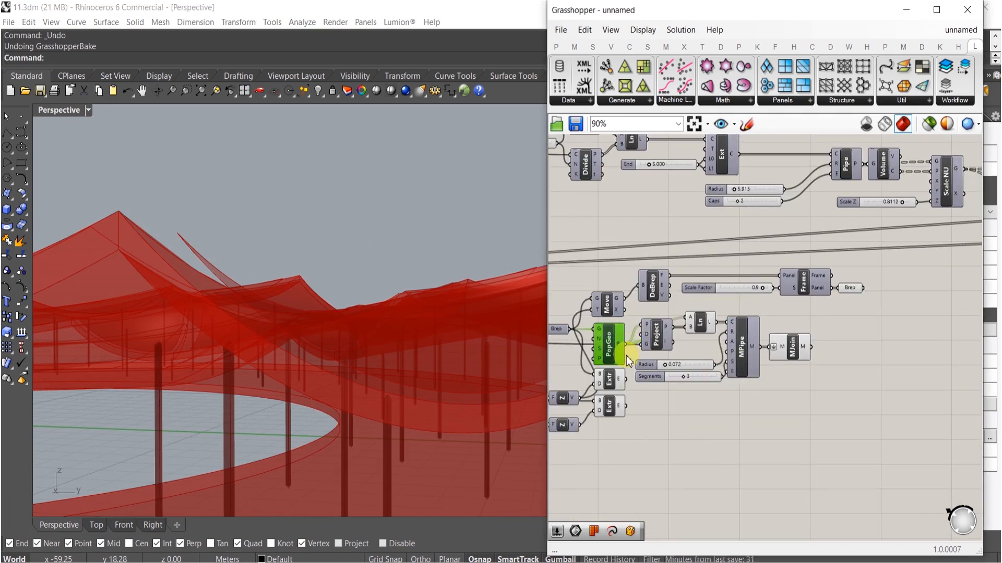
left_click(617, 385)
- Toggle the preview of the Brep parameter collecting the Frame panels
left_click(854, 292)
middle_click(852, 292)
left_click(890, 331)
left_click(653, 342)
- Undo the last canvas change
right_click_drag(318, 292, 763, 346)
scroll(440, 270, "down", 6)
scroll(764, 346, "down", 5)
right_click_drag(402, 343, 309, 318)
scroll(395, 328, "down", 5)
scroll(371, 364, "down", 4)
scroll(332, 352, "up", 6)
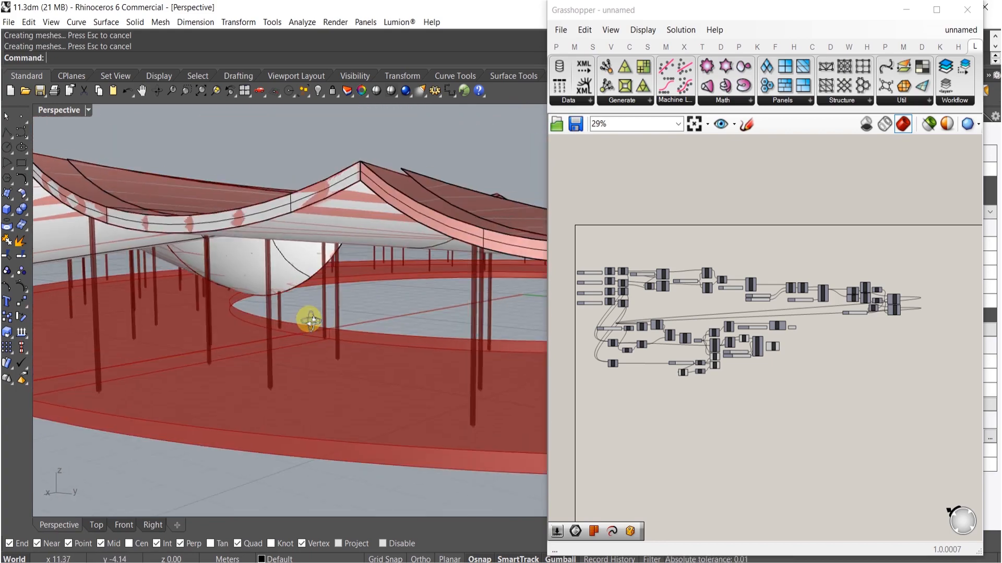
key("ctrl+z")
mouse_move(349, 252)
right_mouse_down()
mouse_move(350, 288)
mouse_move(337, 288)
mouse_move(358, 358)
mouse_move(360, 282)
mouse_move(284, 255)
mouse_move(292, 250)
right_mouse_up()
scroll(351, 289, "down", 7)
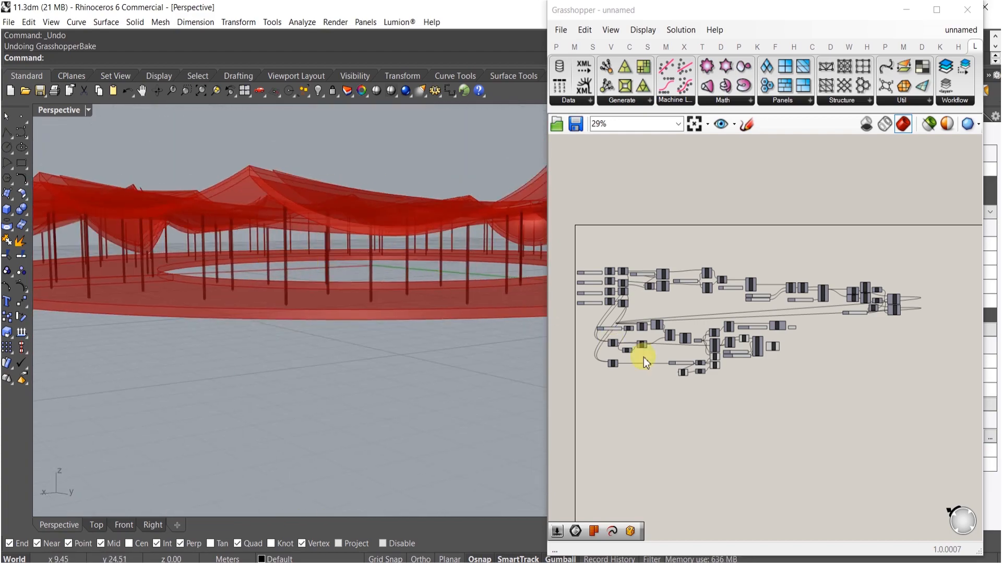
- Inspect the upper Extrude component's geometry in the viewport
scroll(708, 361, "up", 3)
scroll(709, 361, "up", 3)
left_click(769, 360)
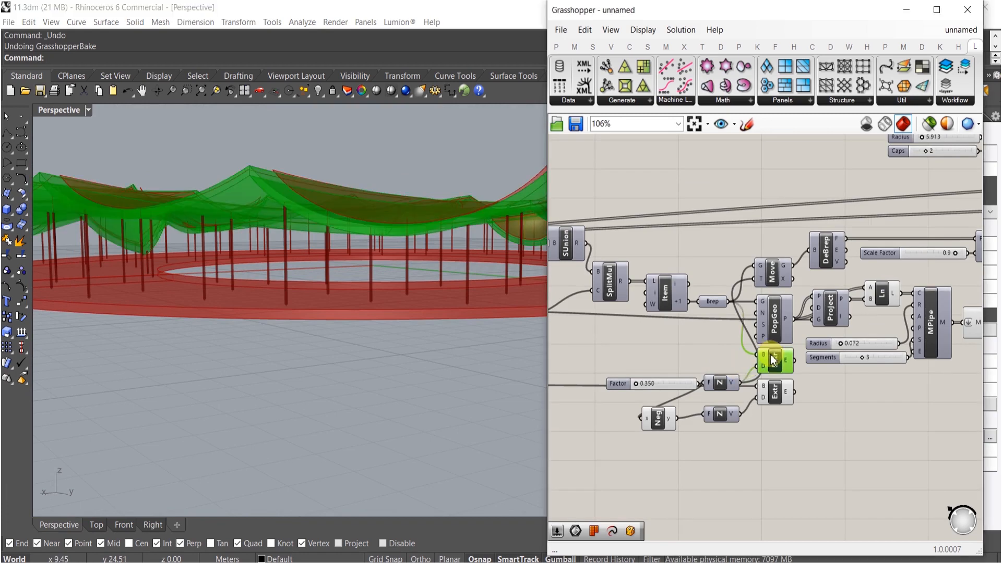
right_click_drag(296, 208, 280, 217)
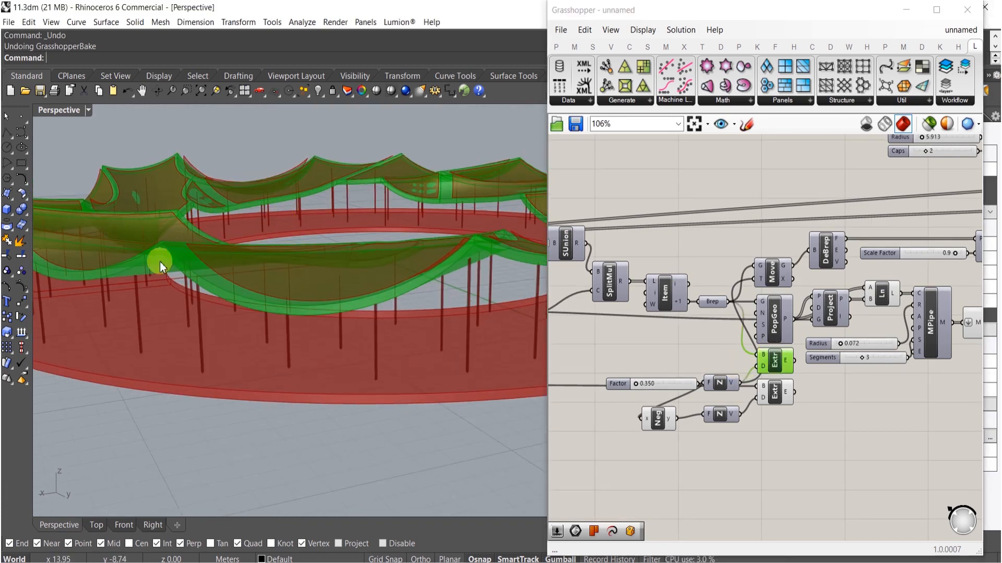
right_click_drag(168, 245, 236, 275)
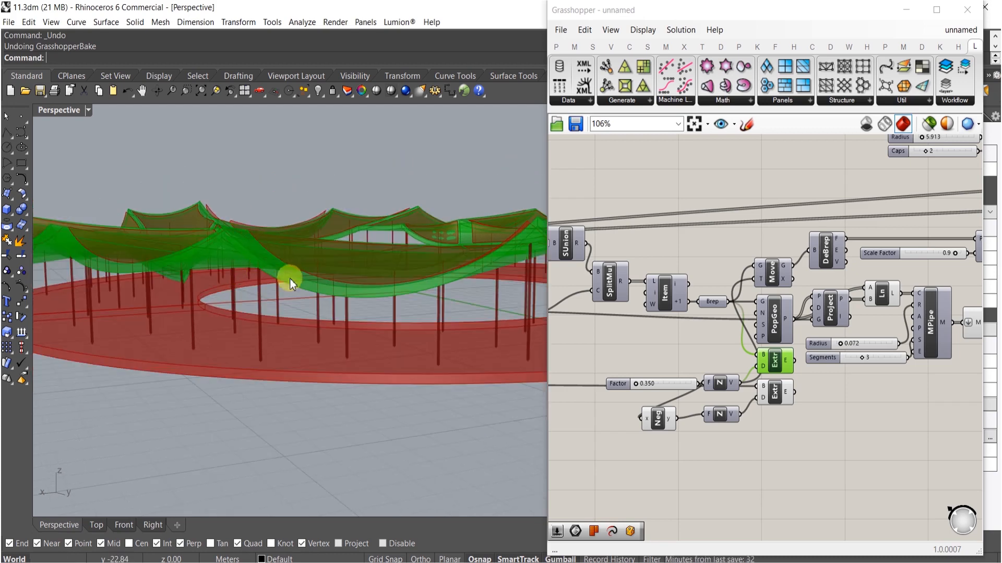
scroll(771, 385, "up", 3)
left_click(781, 454)
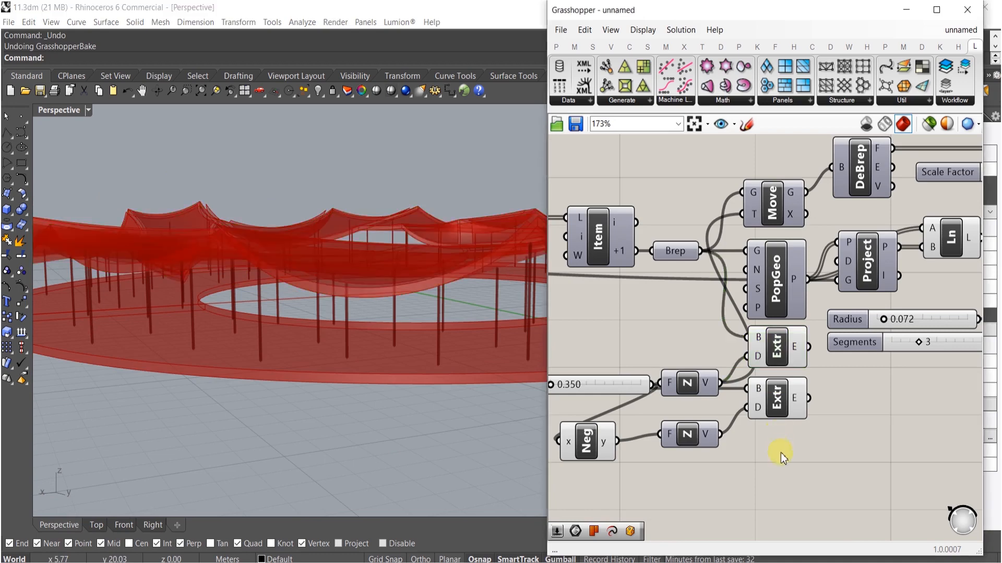
- Switch the Move component's preview using its radial menu
left_click(768, 219)
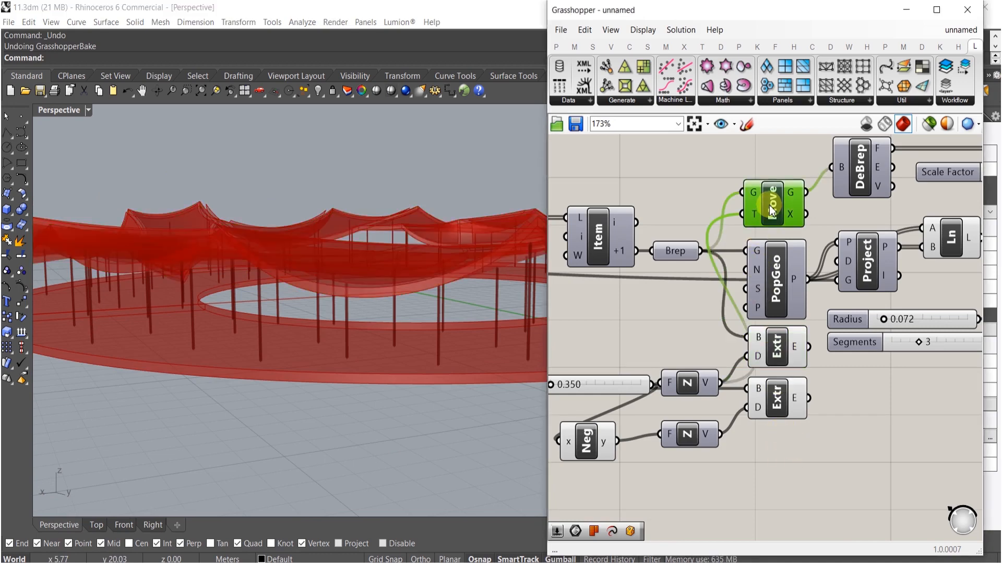
middle_click(771, 210)
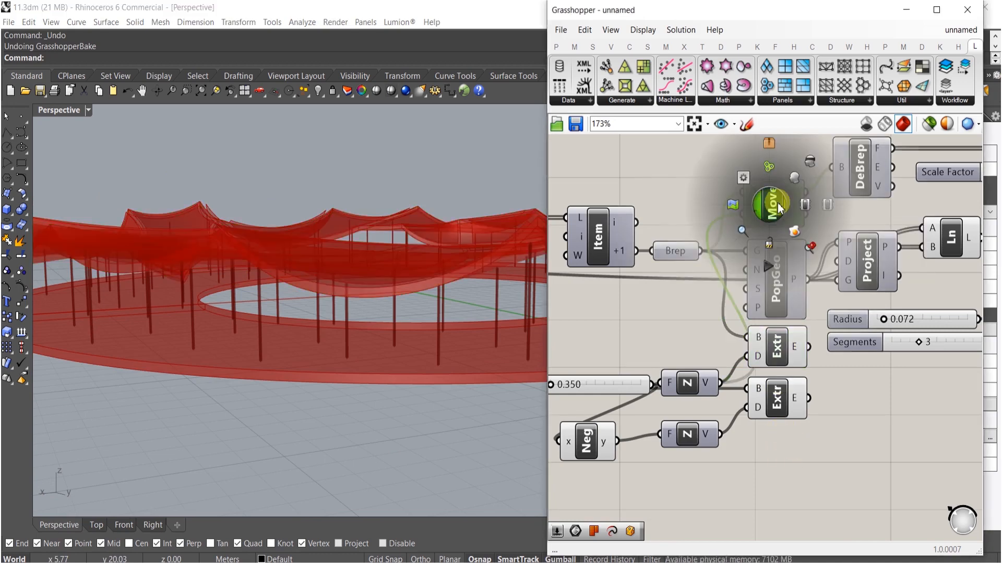
left_click(792, 178)
left_click(788, 170)
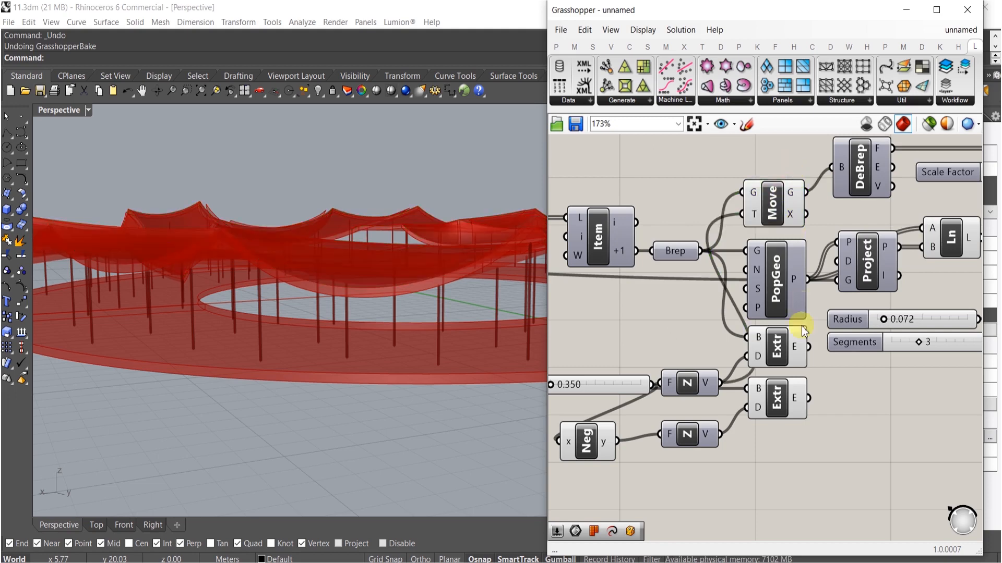
left_click(784, 351)
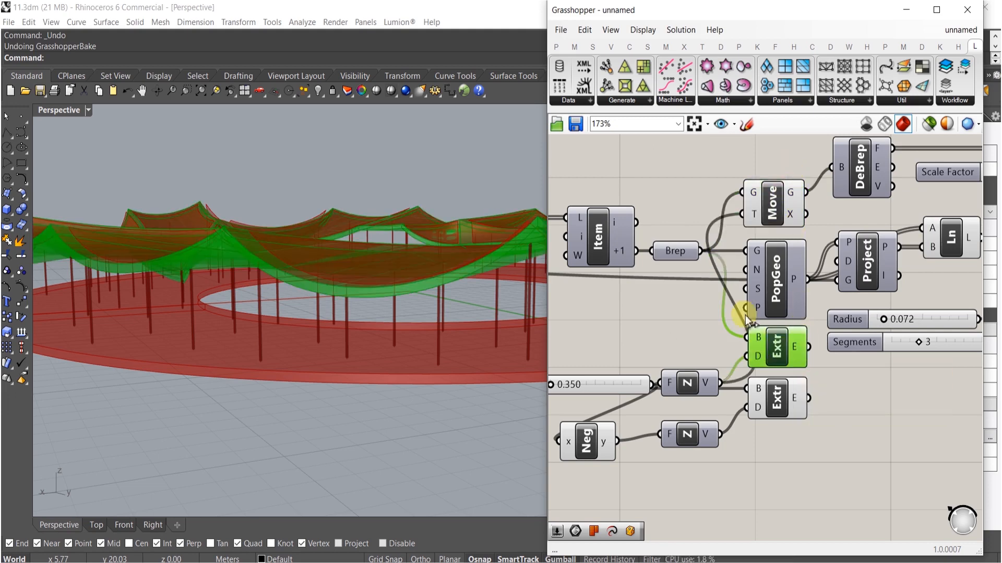
- Toggle the Brep parameter's preview and reposition it above the Item component
left_click(681, 255)
middle_click(681, 255)
left_click(702, 226)
left_click(687, 185)
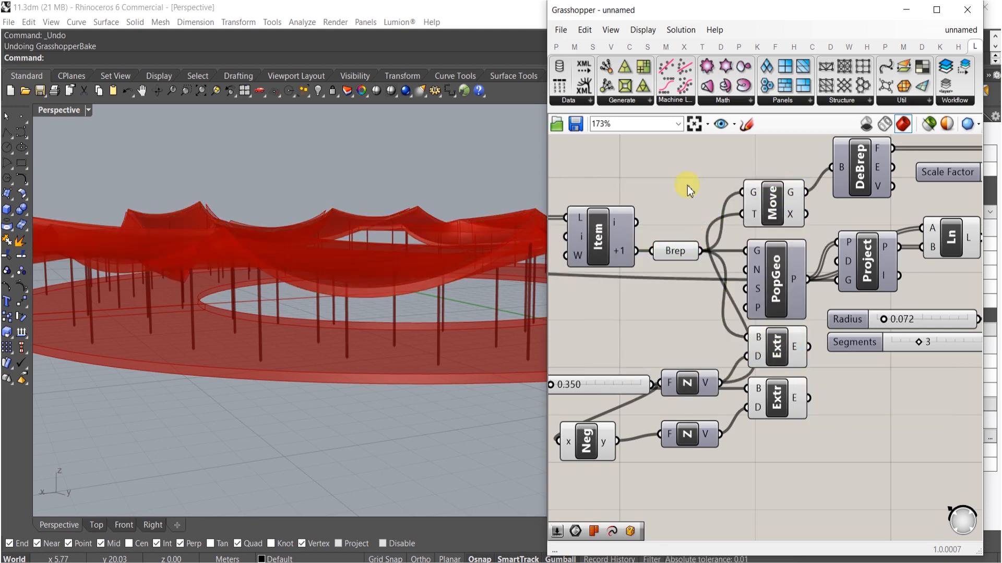
left_click_drag(688, 255, 684, 197)
left_click(773, 348)
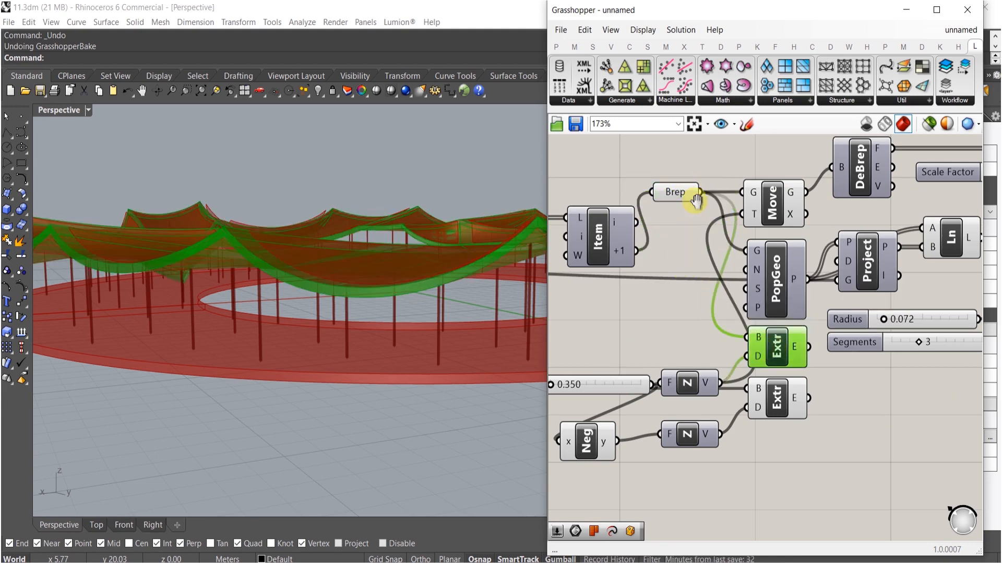
- Add a Brep Edges component fed by the Brep parameter
scroll(697, 316, "down", 5)
left_click_drag(701, 393, 733, 385)
scroll(712, 275, "up", 3)
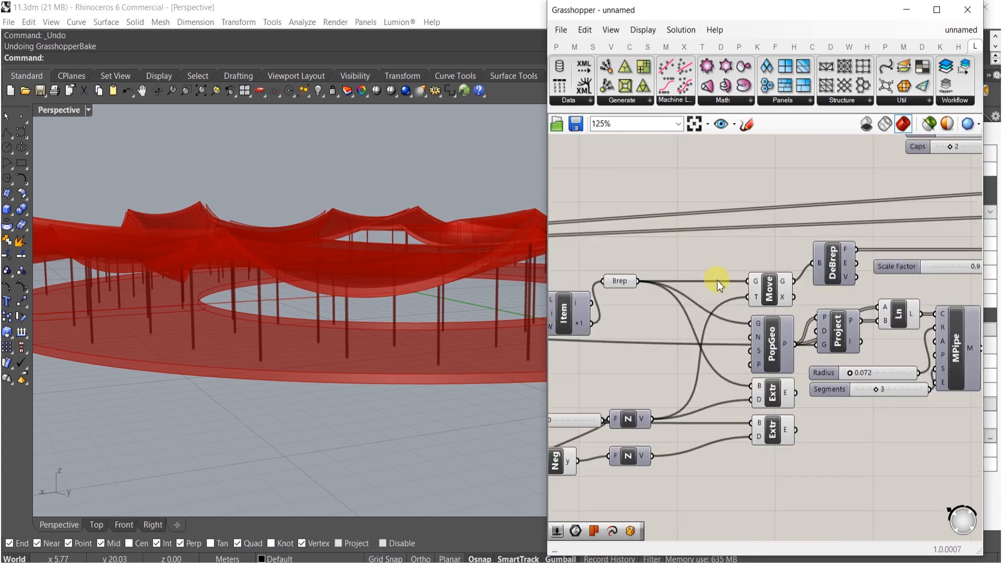
right_click_drag(731, 256, 706, 259)
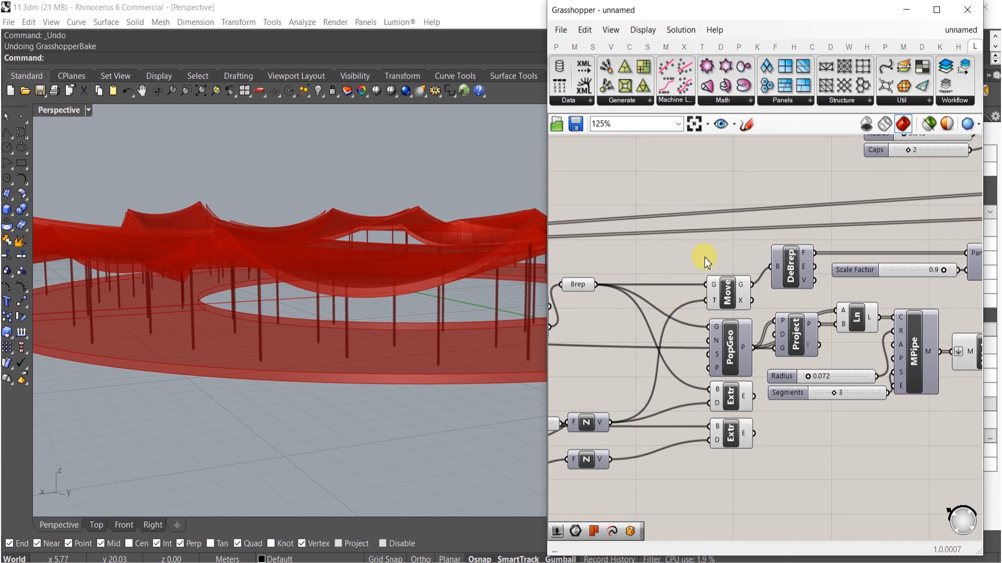
double_click(705, 259)
type("edges")
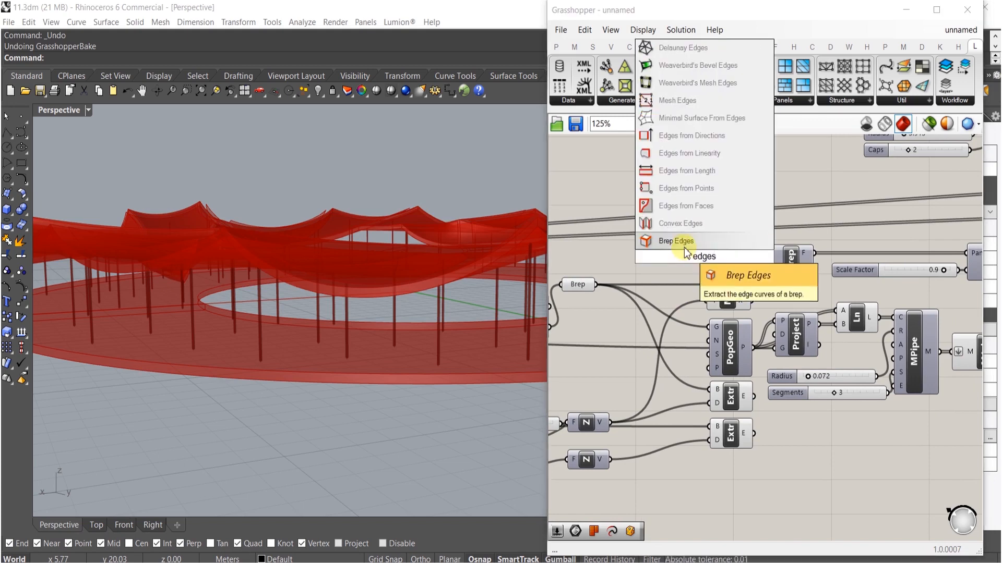
left_click(684, 244)
left_click_drag(595, 284, 648, 258)
- Add a Join Curves component joining the Brep edges, with its curve input flattened
double_click(688, 252)
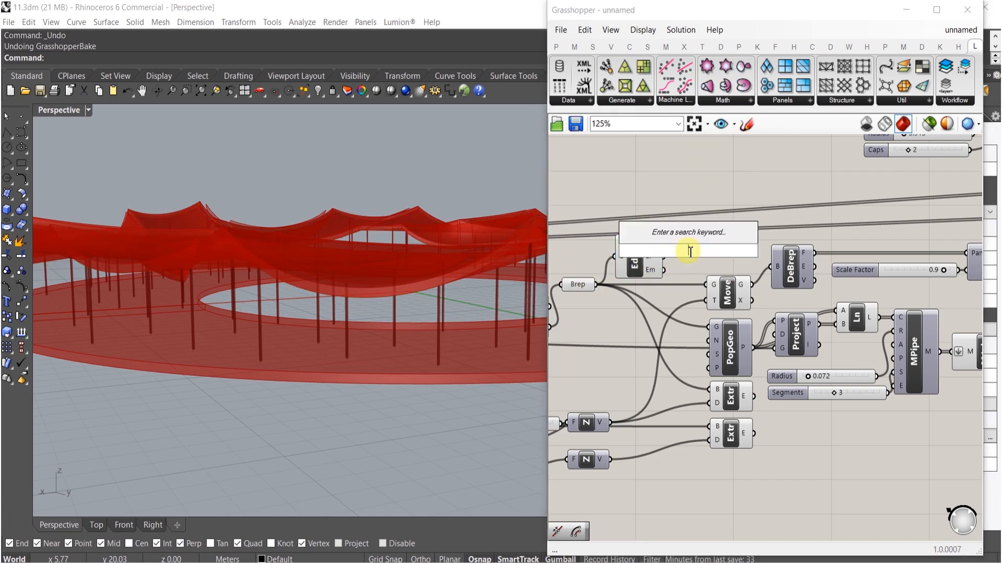
type("joion")
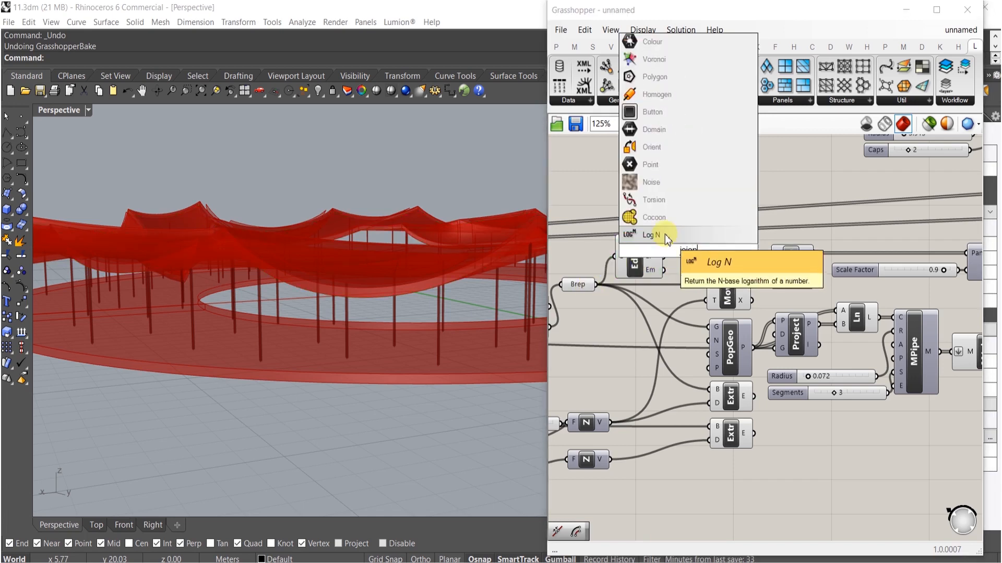
key("BackSpace")
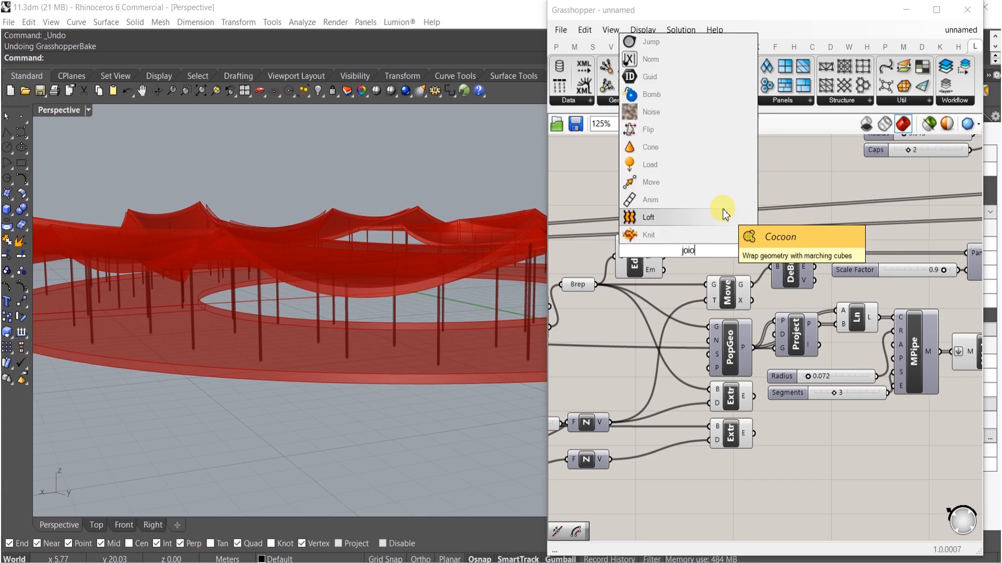
key("BackSpace")
type("n")
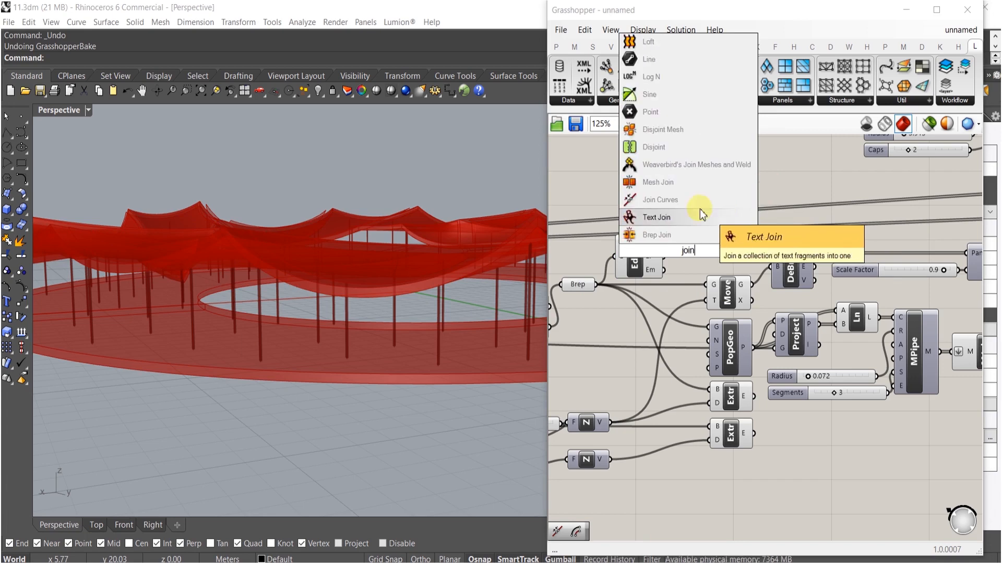
left_click(675, 200)
left_click_drag(675, 253, 688, 246)
right_click(684, 244)
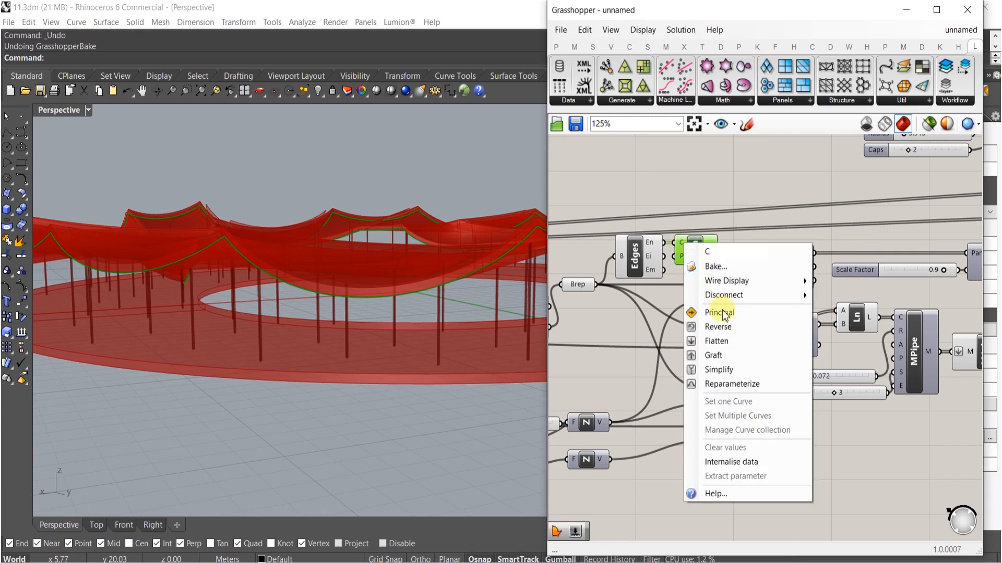
left_click(722, 341)
- Feed the joined curves into the upper Extrude's B input and turn off the Edges and Join previews
left_click_drag(720, 257, 711, 384)
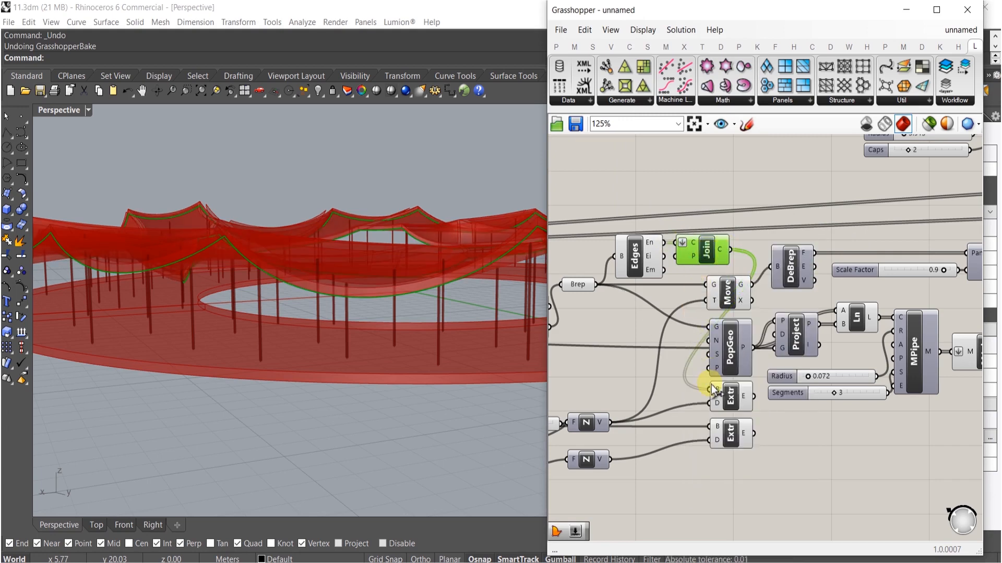
left_click_drag(695, 186, 640, 255)
middle_click(642, 255)
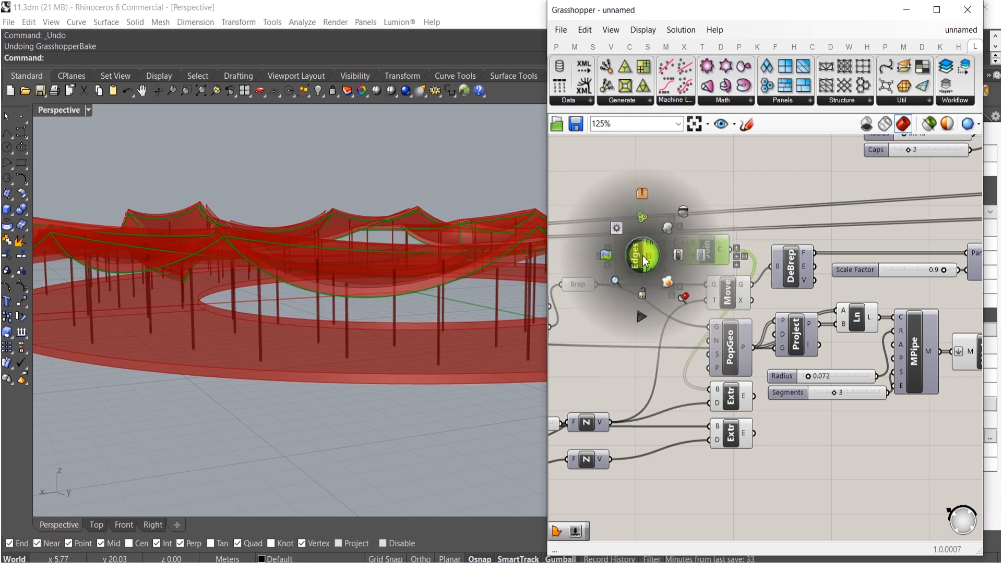
left_click(681, 217)
right_click_drag(207, 265, 176, 290)
right_click_drag(407, 332, 385, 358, "shift")
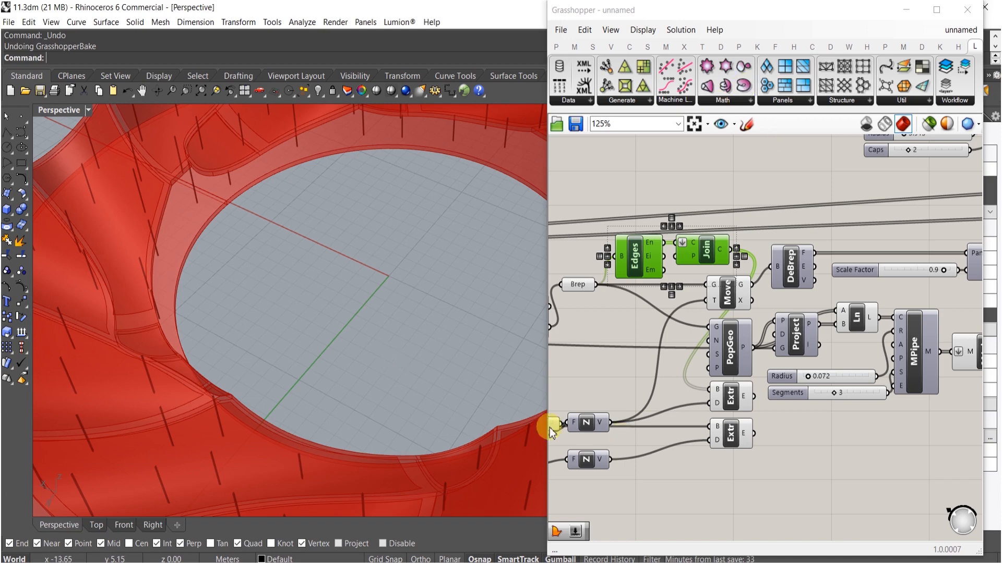
- Rearrange the Edges and Join components beside the Brep parameter on the canvas
right_click_drag(715, 354, 745, 354)
left_click(705, 314)
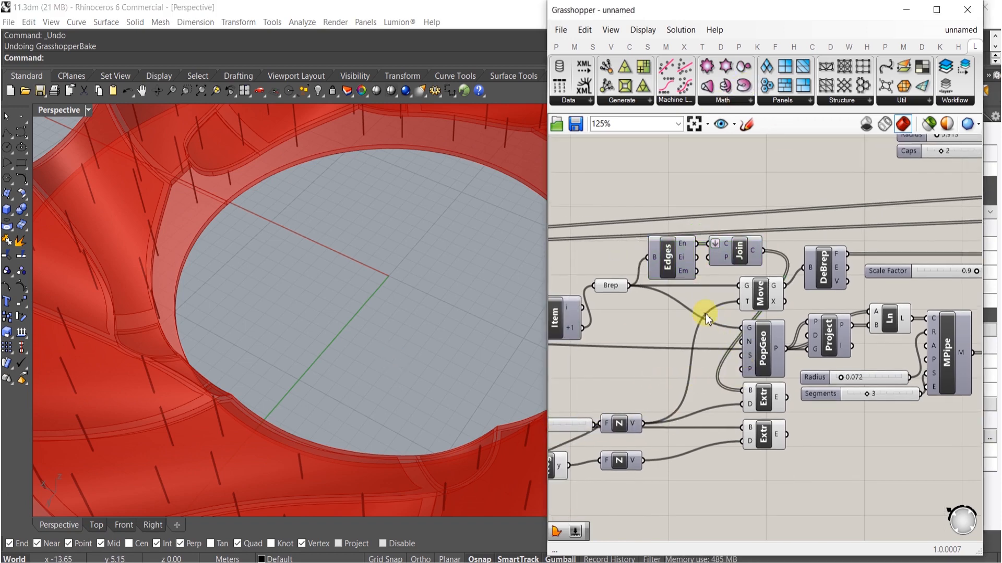
right_click_drag(708, 296, 743, 324)
left_click_drag(763, 377, 816, 378, "alt")
left_click_drag(814, 276, 764, 278)
left_click_drag(758, 239, 702, 327)
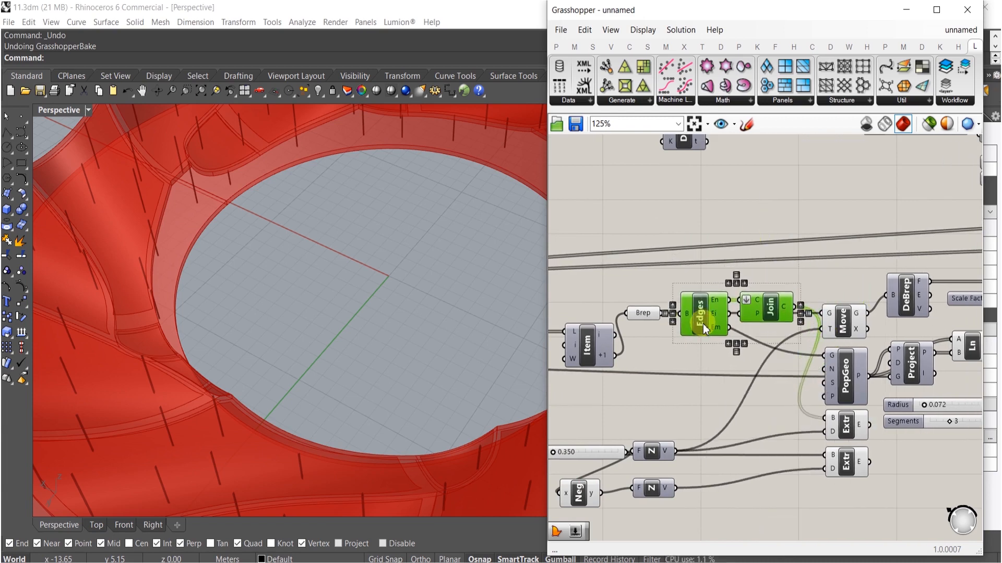
left_click(838, 502)
scroll(672, 359, "down", 3)
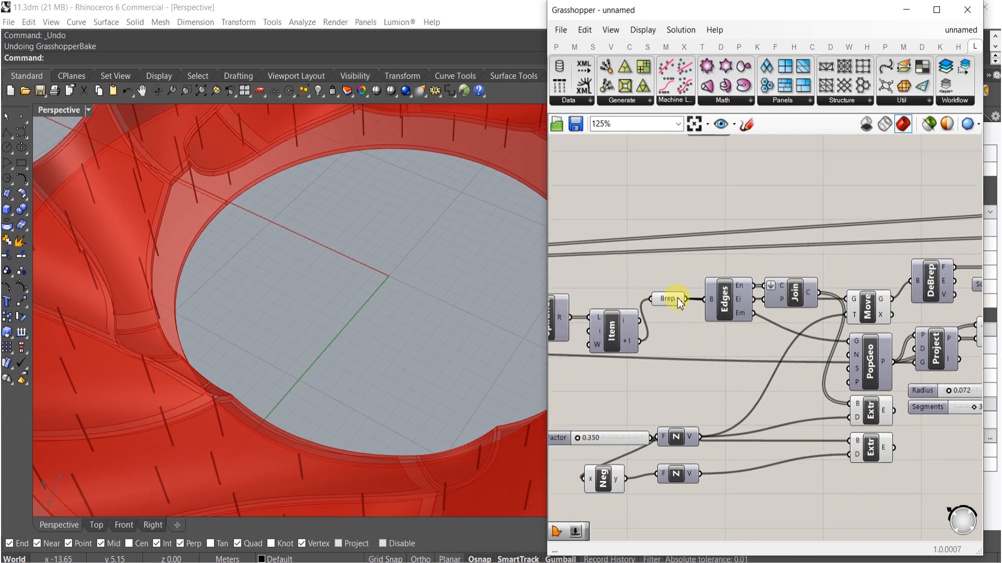
- Toggle the Brep parameter's preview again
left_click(677, 299)
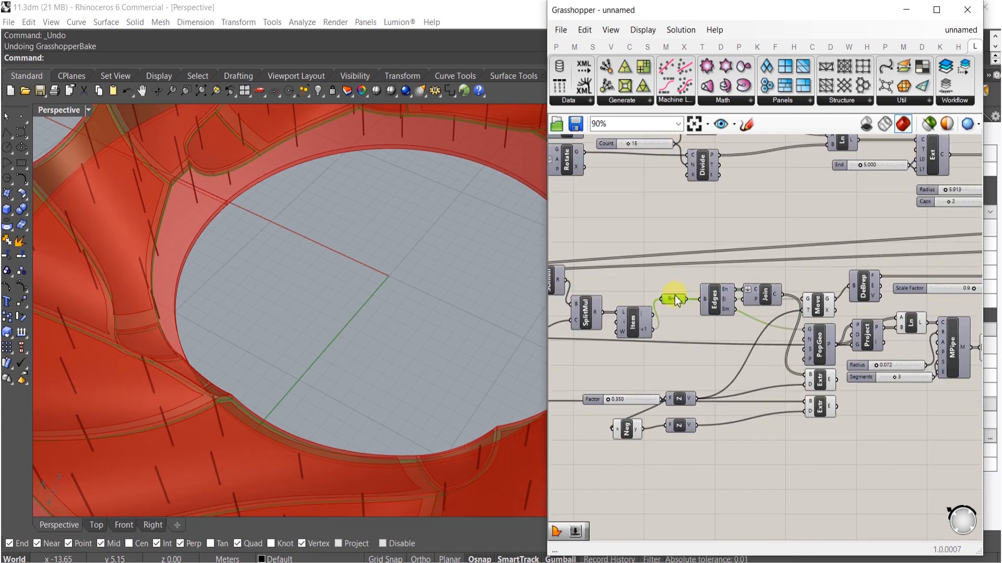
middle_click(672, 301)
left_click(698, 323)
left_click(698, 355)
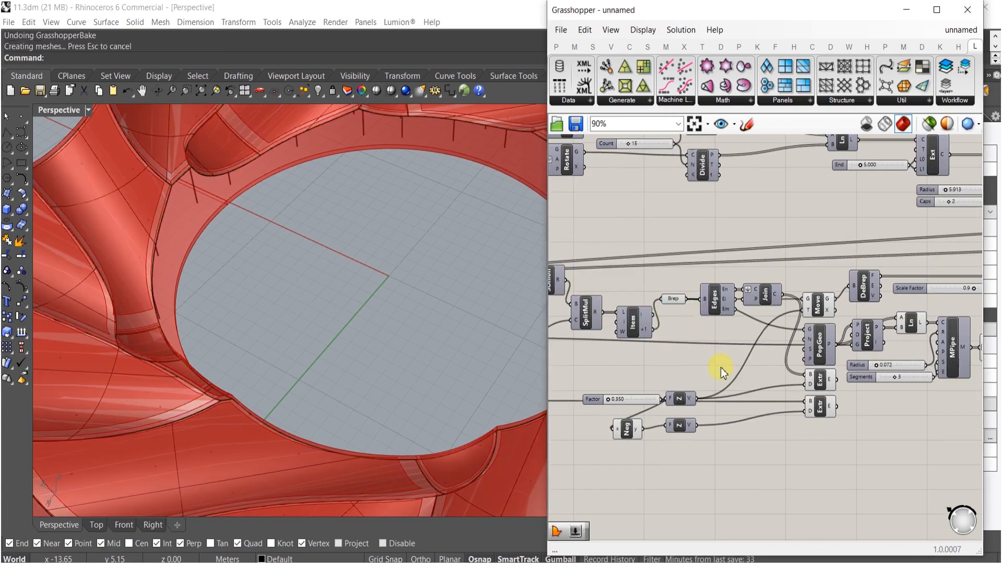
- Turn off the preview of the Move component feeding the canopy edges
right_click_drag(772, 419, 685, 416)
left_click(736, 312)
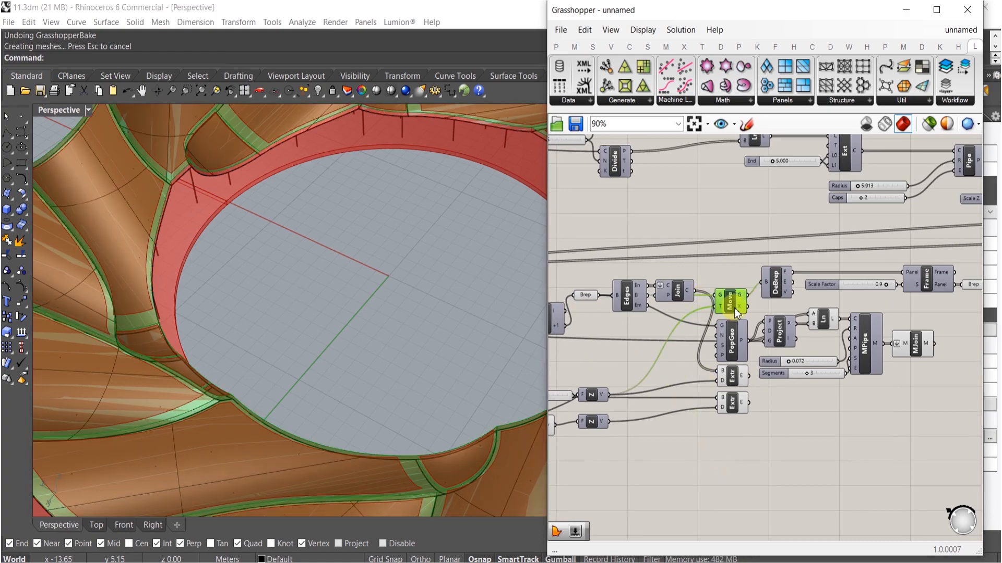
middle_click(733, 305)
left_click(731, 377)
- Bake the upper Extrude's canopy edge bands into the Rhino model
middle_click(733, 382)
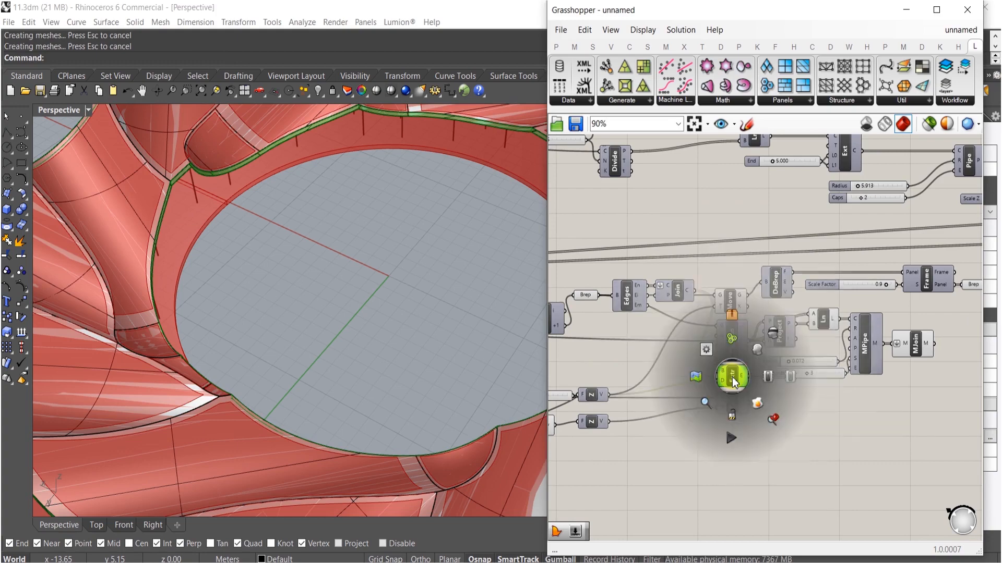
left_click(756, 404)
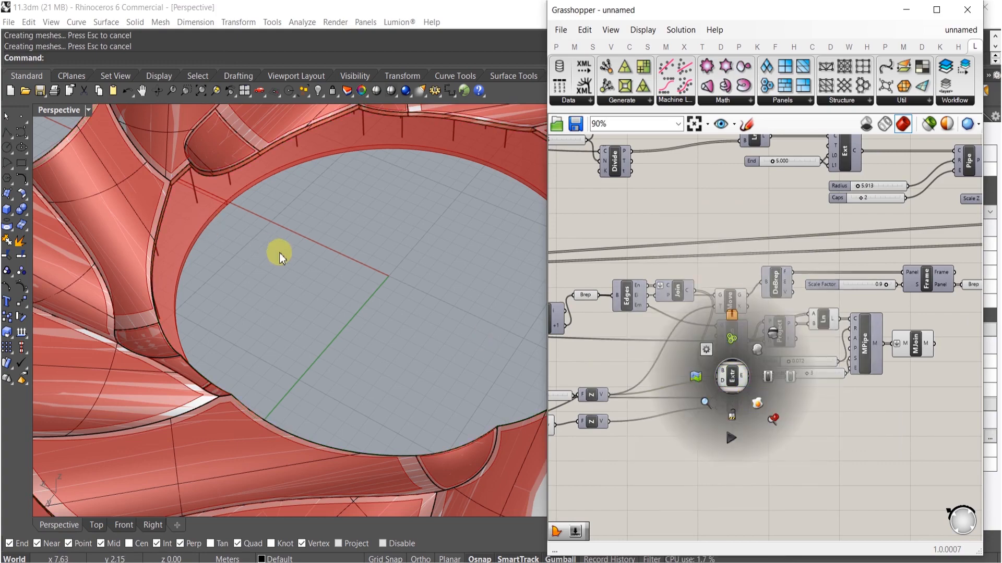
right_click_drag(255, 242, 264, 224)
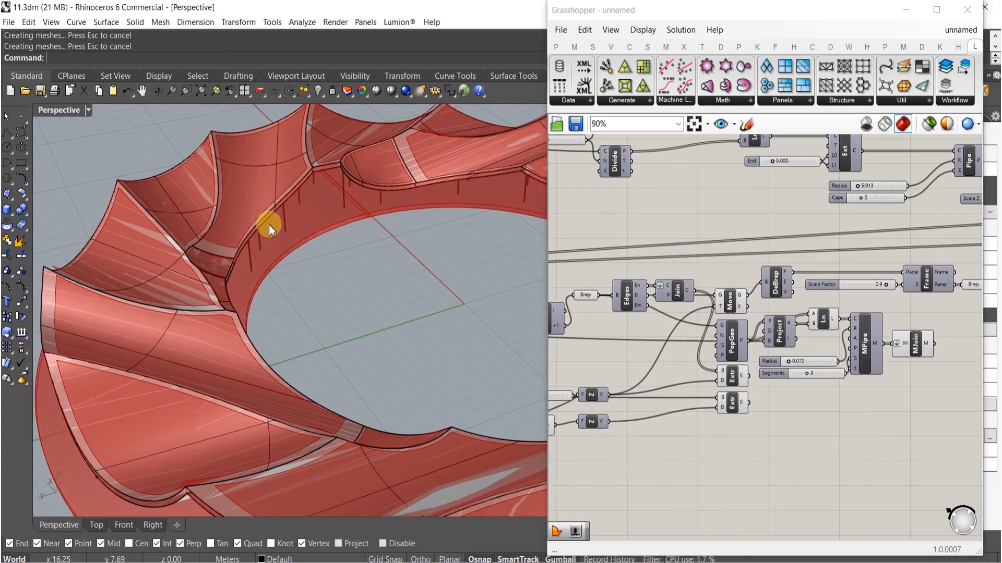
scroll(201, 244, "up", 5)
left_click(242, 253)
left_click(522, 366)
scroll(733, 381, "up", 1)
left_click(733, 381)
middle_click(733, 379)
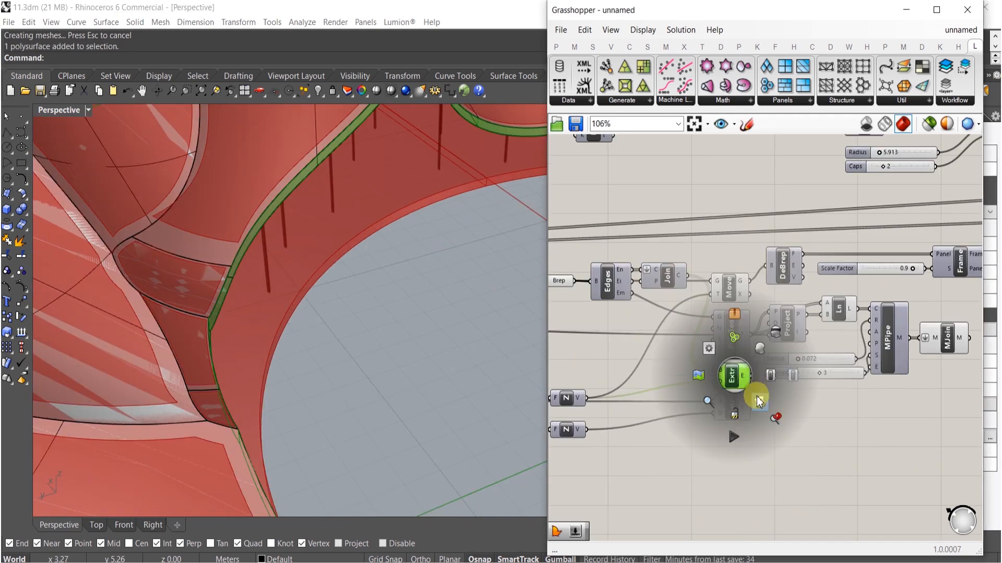
left_click(758, 401)
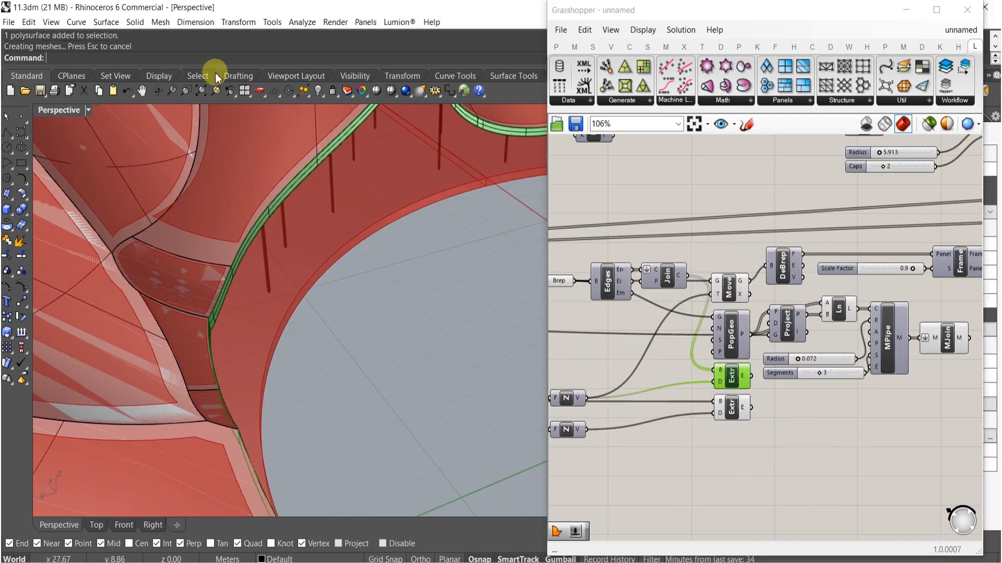
- Select the last baked objects in Rhino and group them together
left_click(203, 76)
left_click(56, 91)
scroll(357, 256, "down", 8)
right_click_drag(281, 303, 345, 279)
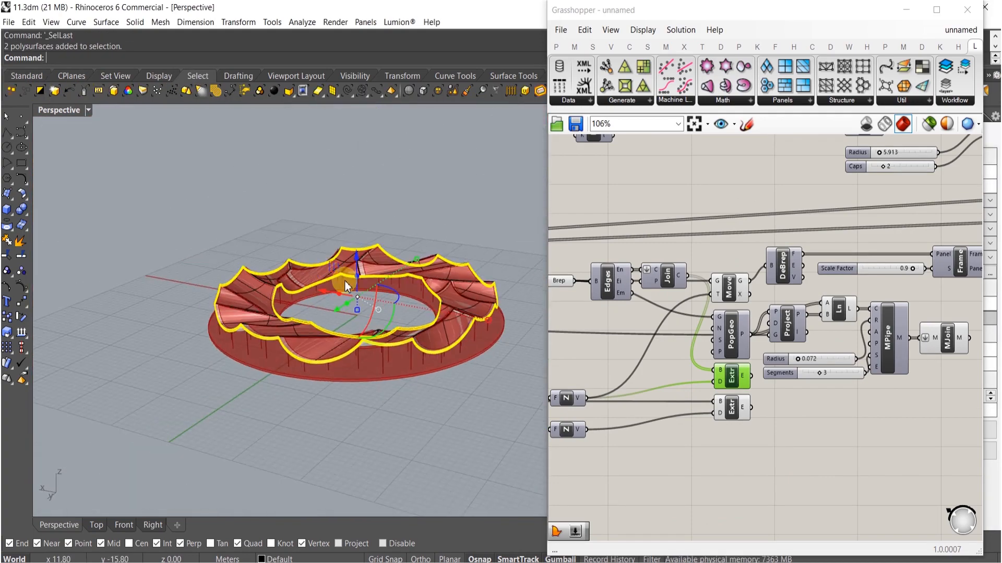
key("ctrl+g")
- Bake the lower Extrude's ground ring into the Rhino model
left_click(733, 409)
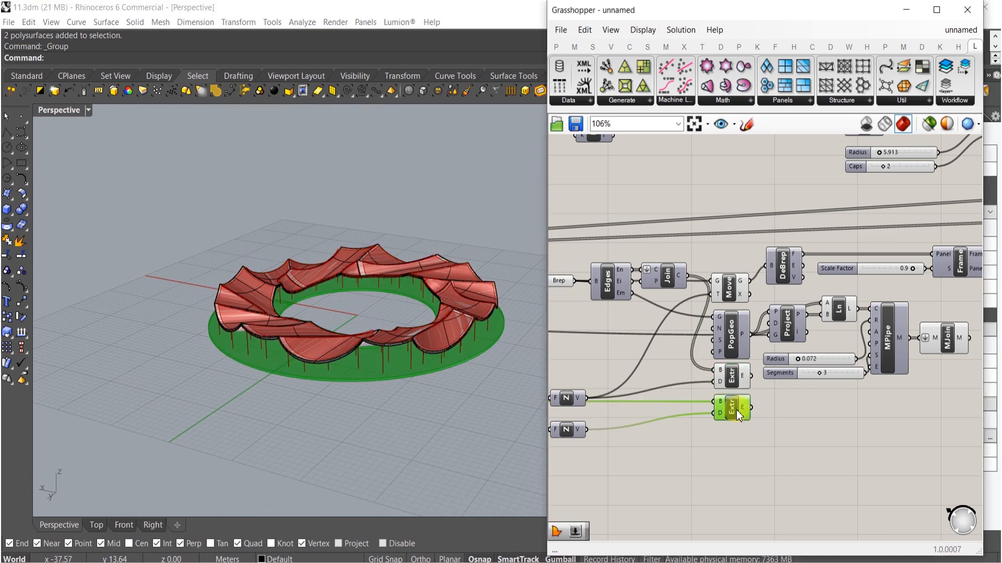
middle_click(735, 410)
left_click(759, 428)
left_click(761, 428)
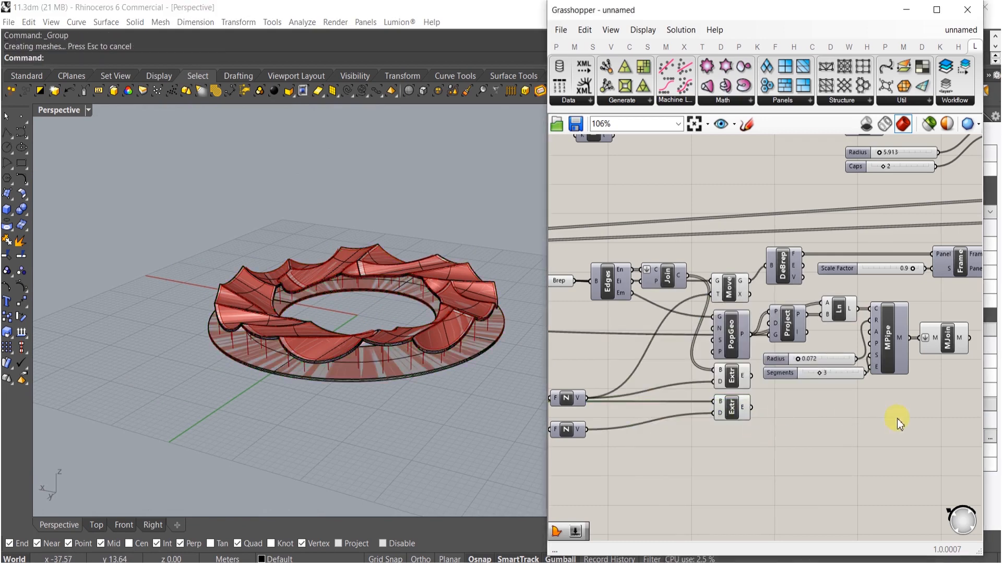
- Bake the framed canopy panels from the final Brep parameter into Rhino
right_click_drag(968, 386, 850, 398)
middle_click(834, 353)
left_click(856, 372)
left_click(883, 351)
right_click_drag(908, 313, 869, 323)
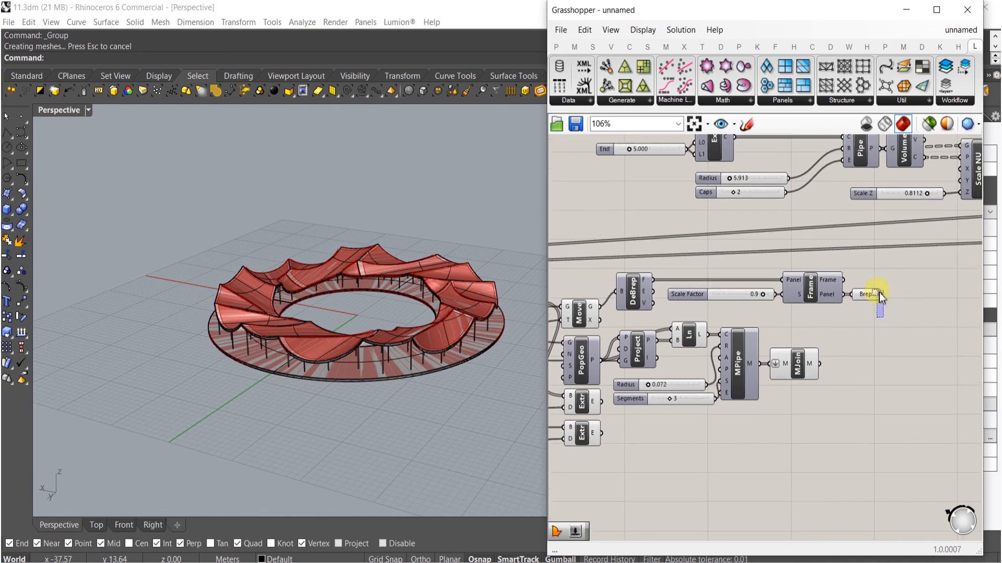
left_click(867, 300)
middle_click(868, 300)
left_click(891, 326)
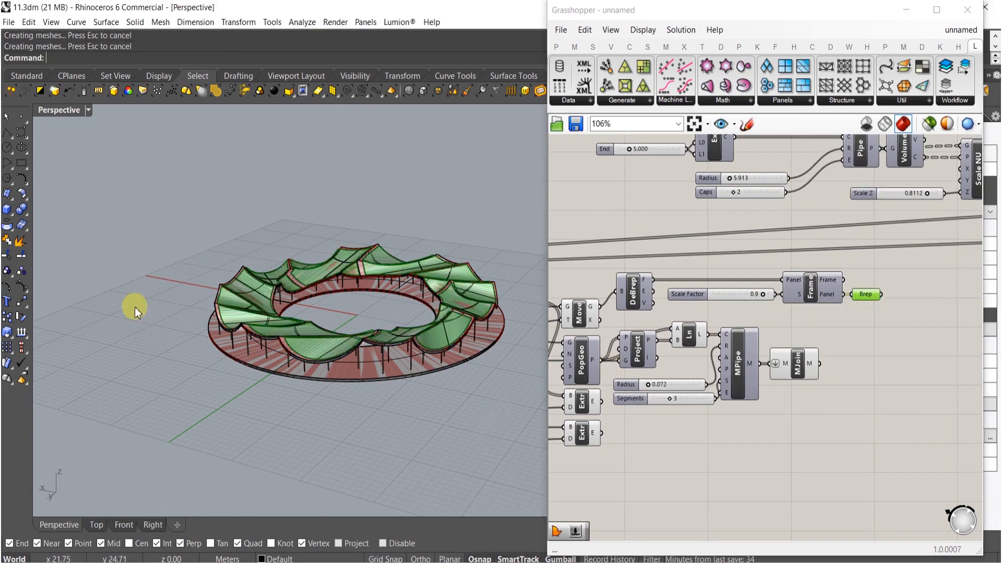
- Select the baked canopy panels and move them to the GRASS layer
left_click(111, 93)
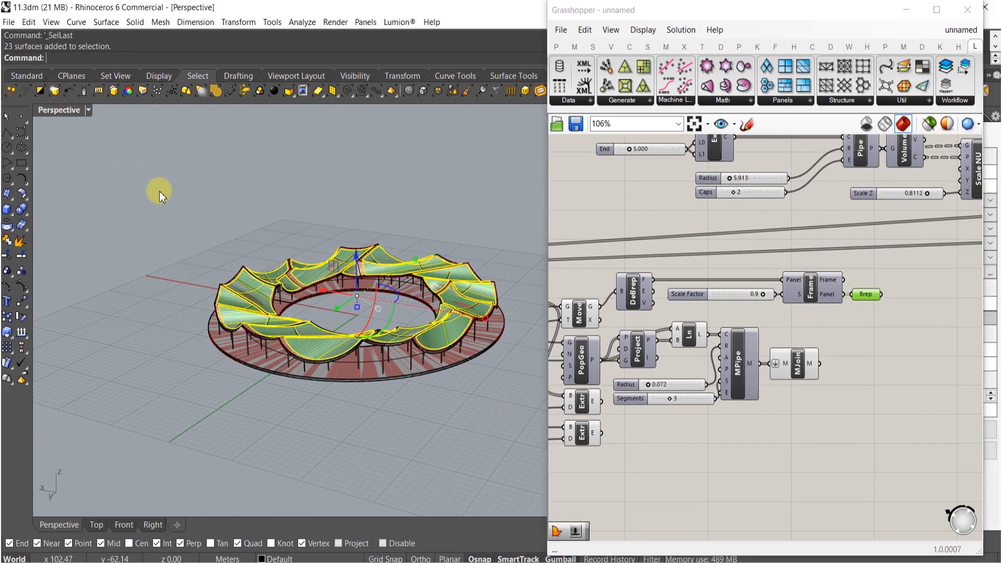
left_click(907, 9)
left_click(815, 116)
scroll(868, 438, "down", 5)
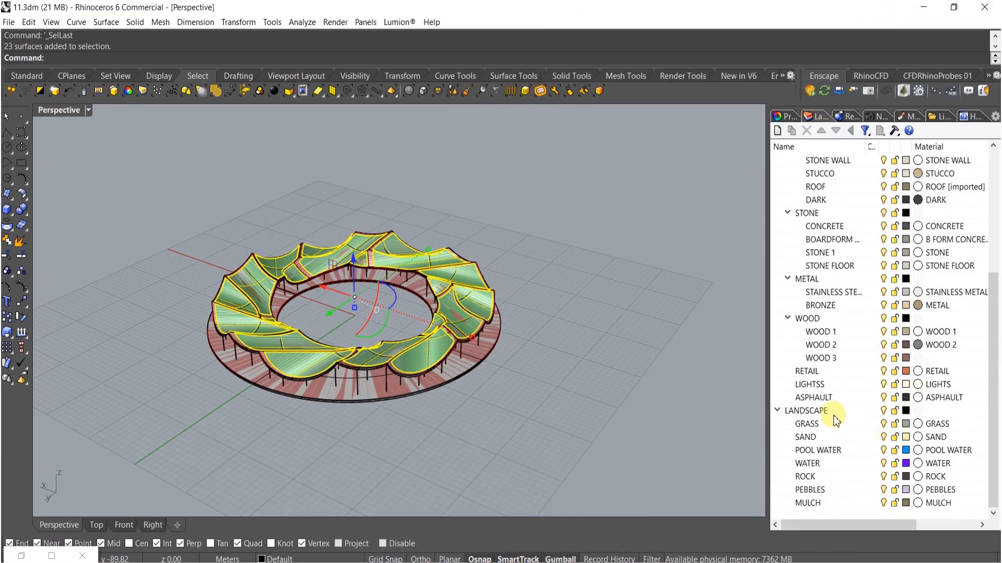
right_click(816, 423)
left_click(844, 372)
mouse_move(633, 396)
right_mouse_down()
mouse_move(444, 376)
mouse_move(443, 364)
mouse_move(308, 404)
mouse_move(504, 408)
right_mouse_up()
middle_click(443, 376)
left_click(480, 370)
left_click(51, 557)
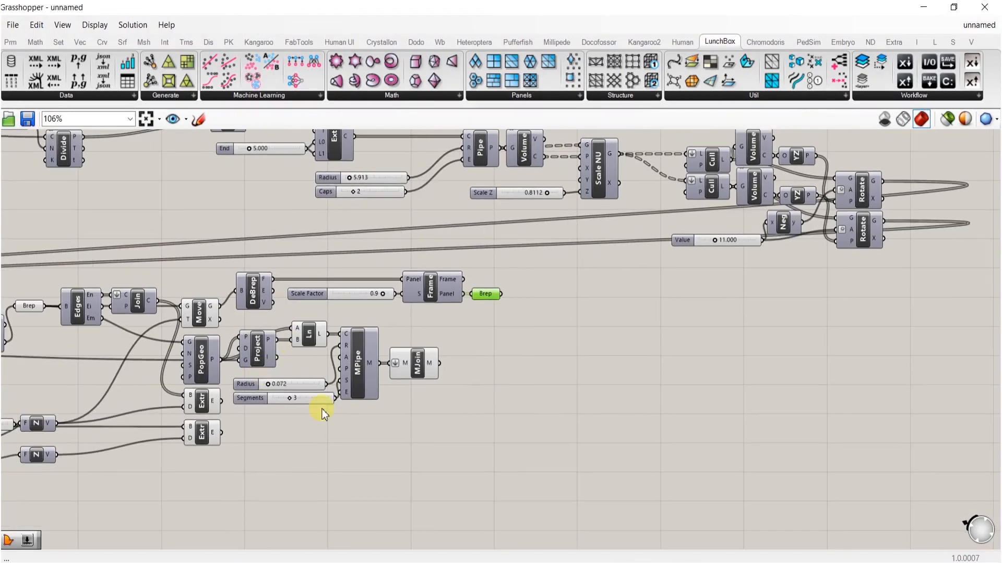
- Export a hi-res image of the whole Grasshopper definition as 52a.png
right_click_drag(57, 177, 158, 162)
left_click(11, 25)
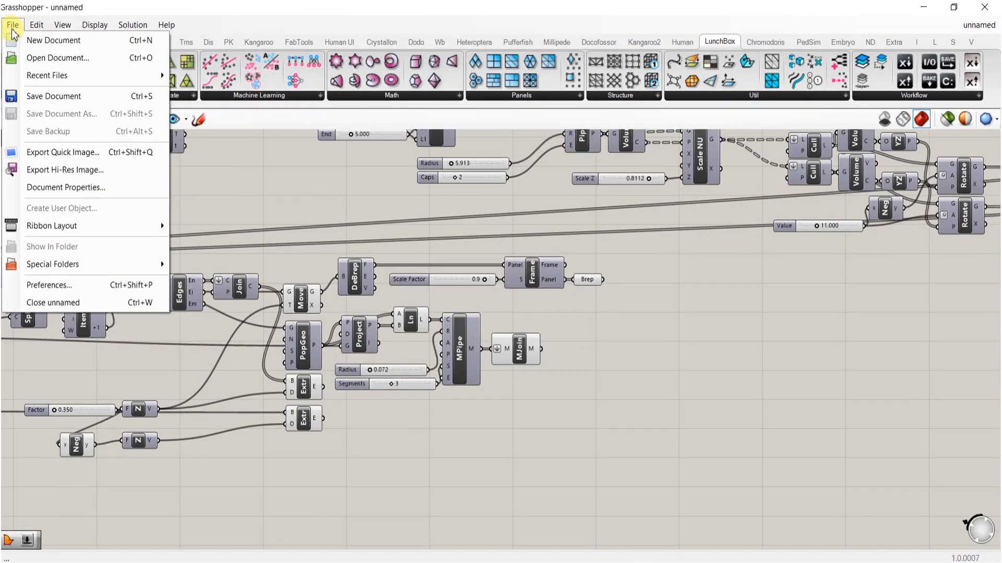
left_click(326, 204)
scroll(648, 268, "down", 4)
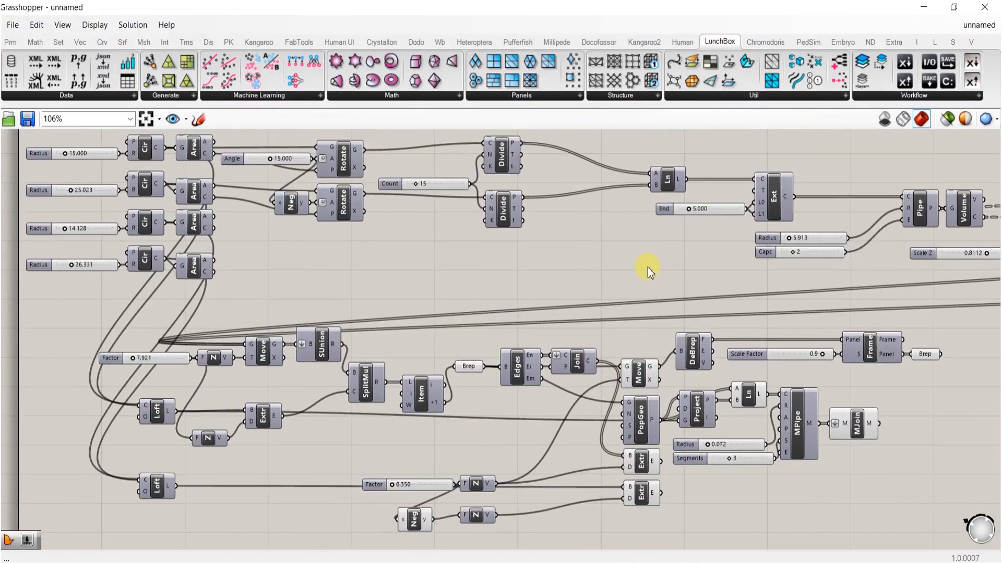
left_click(11, 25)
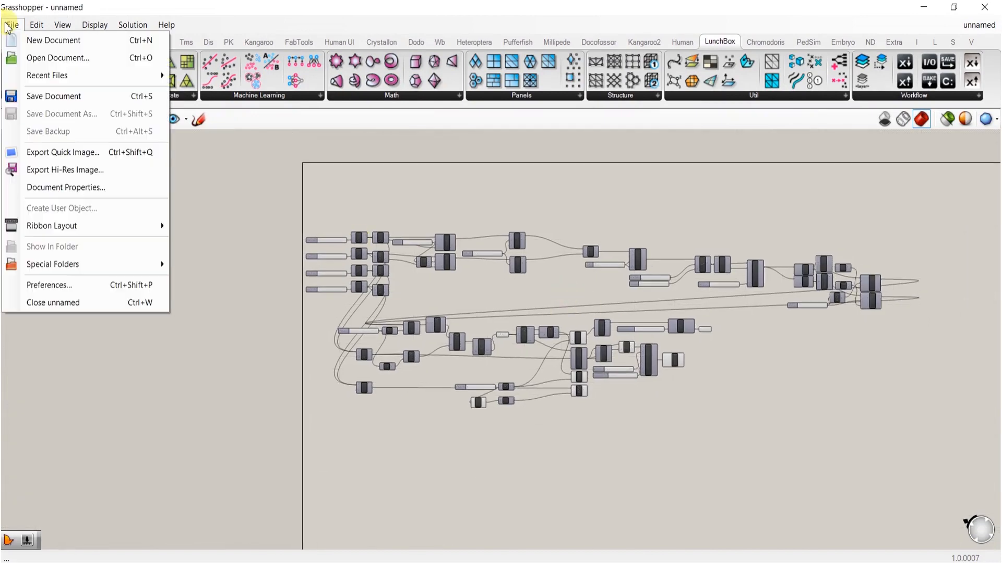
left_click(67, 167)
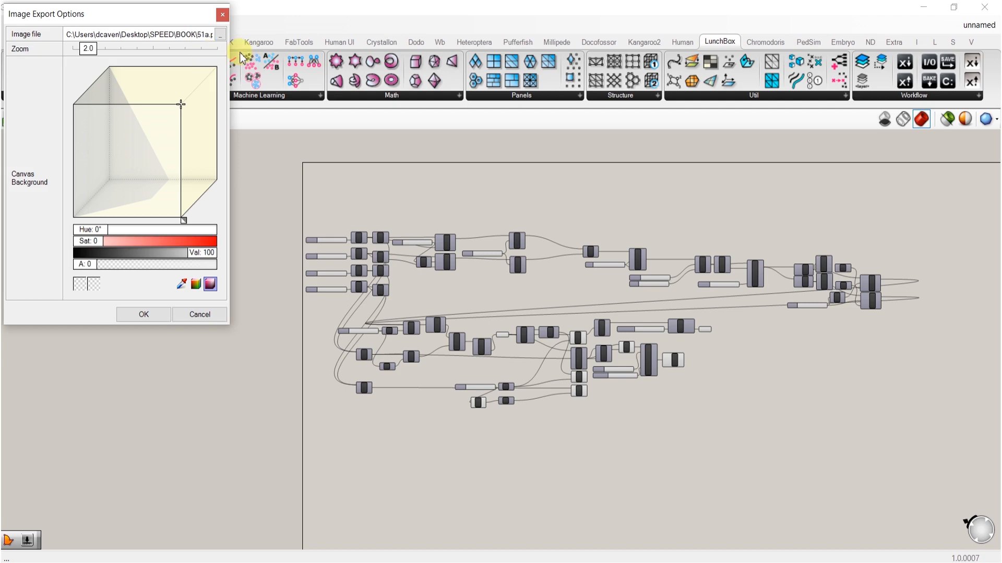
key("ctrl+a")
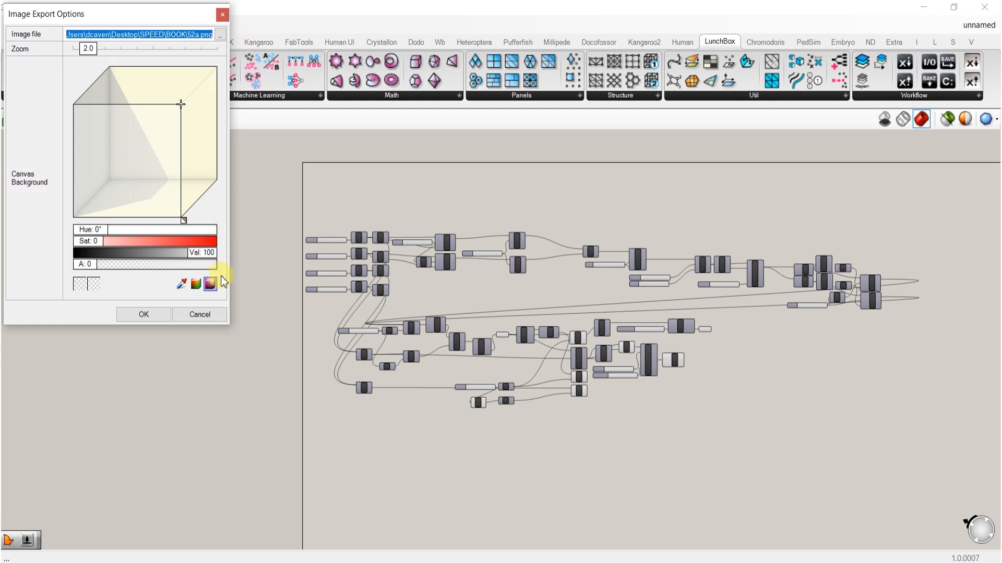
left_click(154, 316)
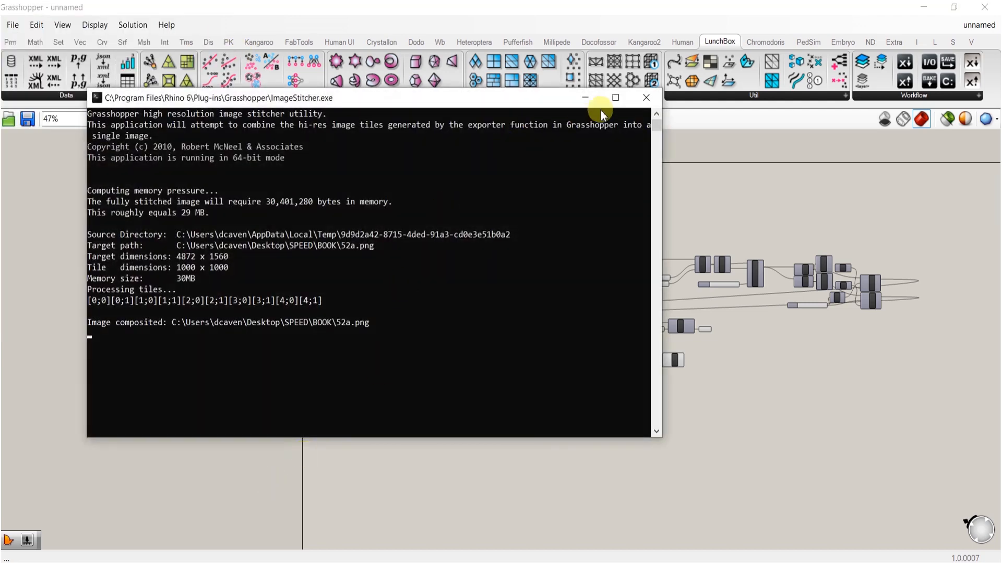
left_click(646, 97)
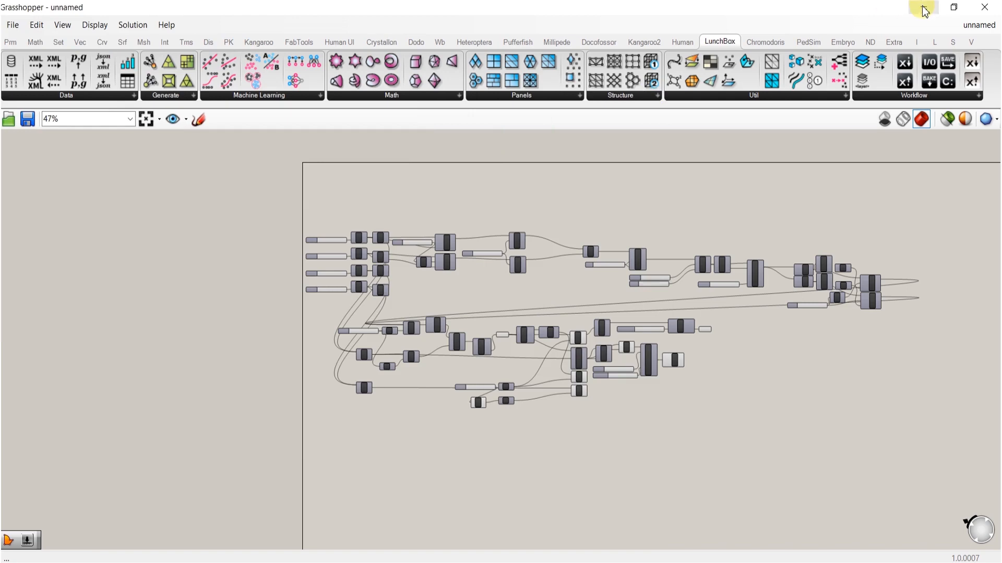
- Select the baked panel frames and move them to the WOOD 2 layer
left_click(978, 9)
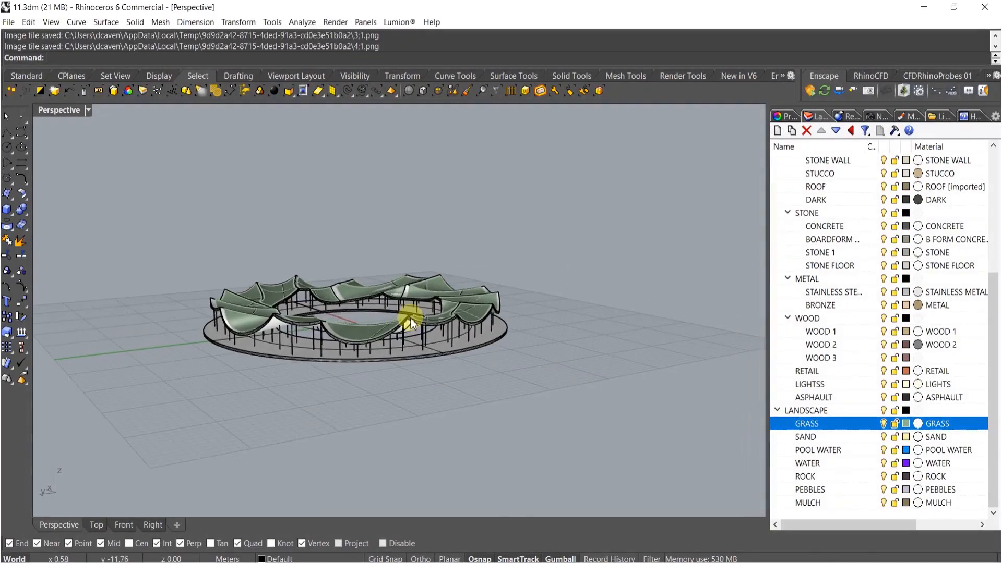
scroll(410, 319, "up", 10)
scroll(427, 290, "down", 8)
right_click_drag(428, 291, 543, 356)
scroll(389, 282, "up", 4)
scroll(543, 355, "up", 5)
left_click(513, 298)
right_click_drag(523, 306, 417, 318, "shift")
right_click(817, 347)
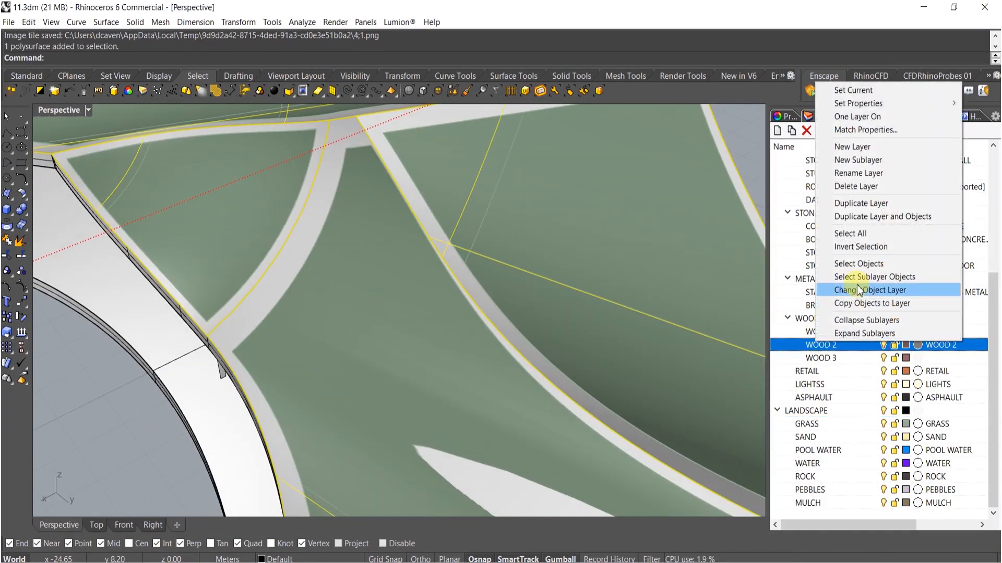
left_click(862, 290)
- Select the two baked canopy polysurfaces and move them to the STUCCO layer
right_click_drag(386, 241, 472, 318)
left_click(474, 346)
scroll(620, 278, "down", 10)
right_click_drag(620, 279, 688, 309)
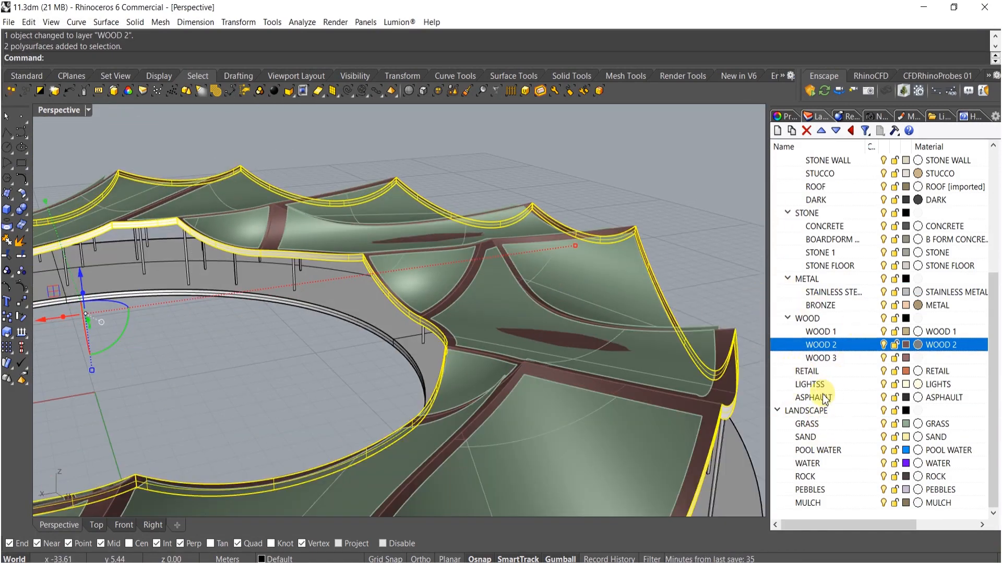
scroll(829, 238, "up", 3)
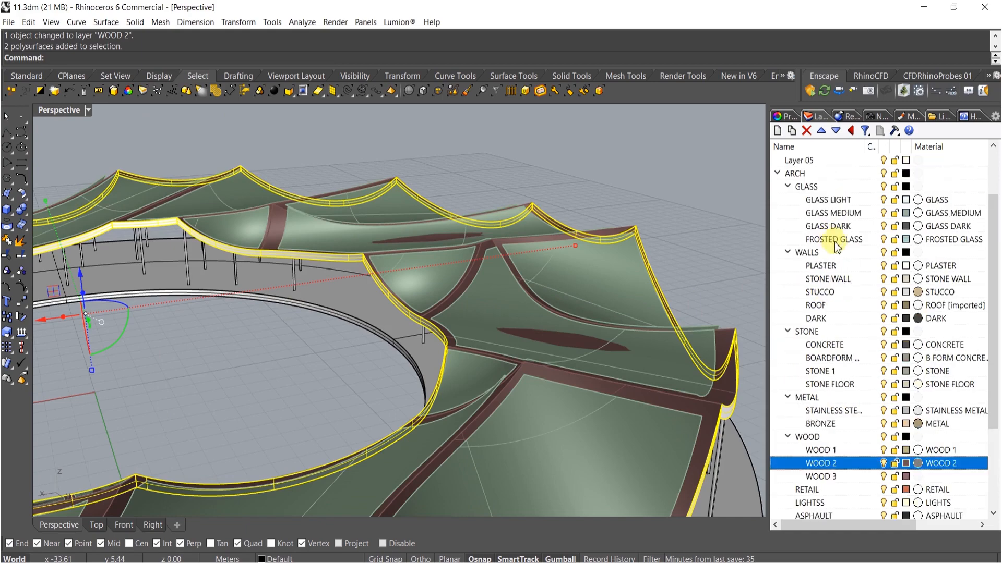
right_click(816, 298)
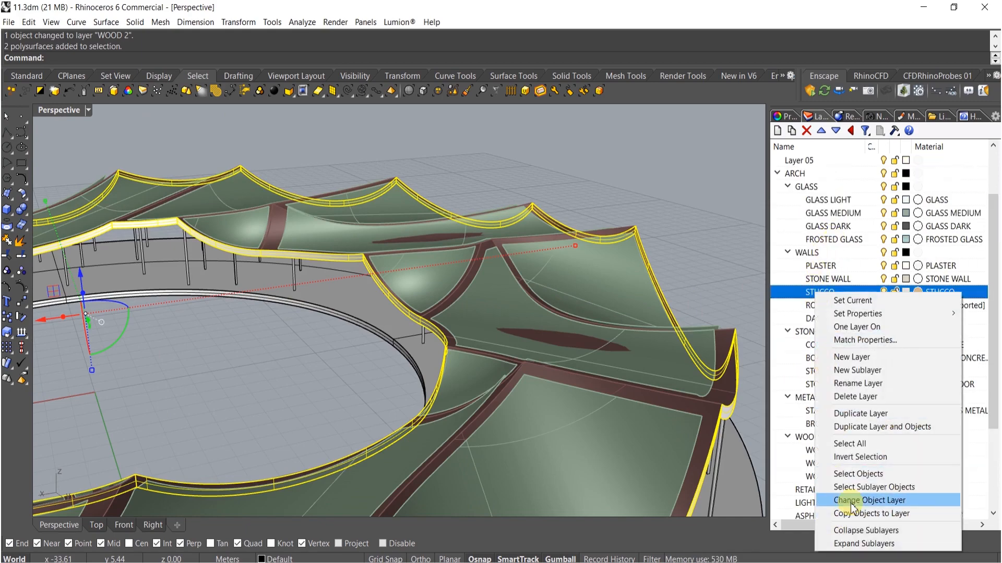
left_click(887, 501)
- Select the ring polysurface and move it to the BRONZE layer
right_click_drag(594, 437, 288, 161)
left_click(365, 166)
right_click_drag(365, 166, 637, 318)
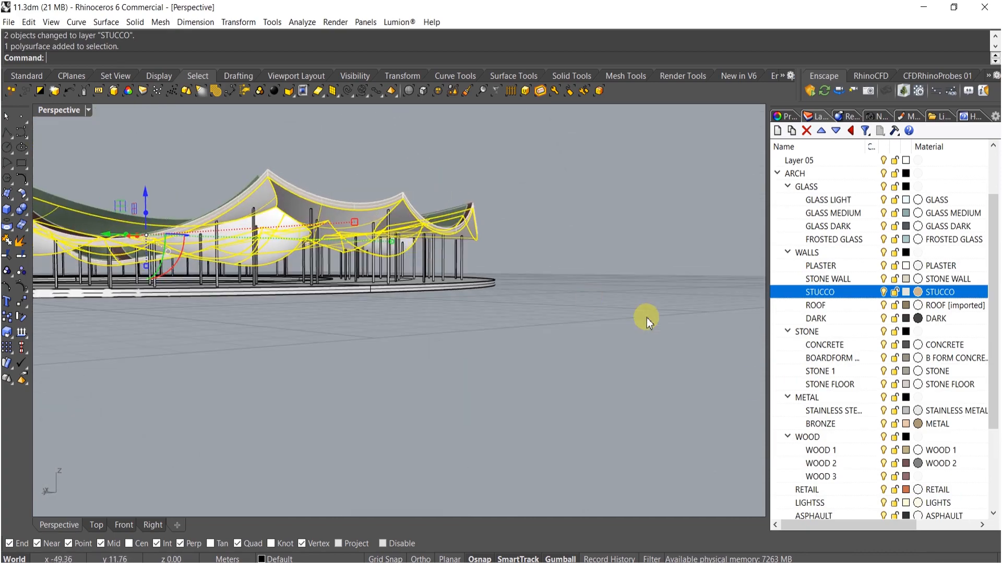
right_click(817, 424)
left_click(875, 371)
- Explode the ring polysurface into its surfaces and select one face
mouse_move(398, 366)
right_mouse_down()
mouse_move(456, 365)
mouse_move(343, 368)
mouse_move(402, 365)
right_mouse_up()
scroll(398, 309, "up", 6)
left_click(382, 335)
middle_click(402, 365)
left_click(410, 371)
left_click(420, 362, "ctrl")
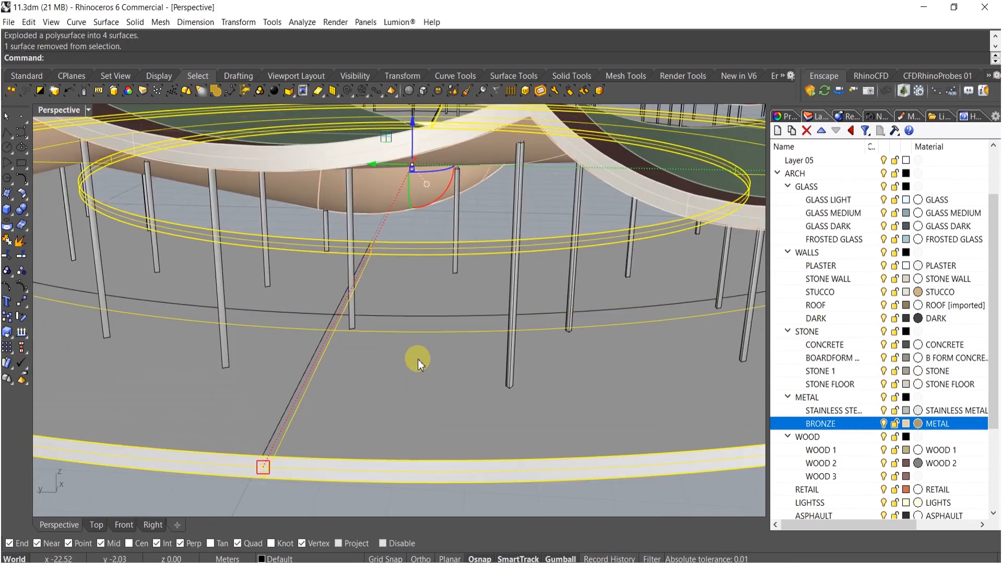
left_click(418, 359, "shift")
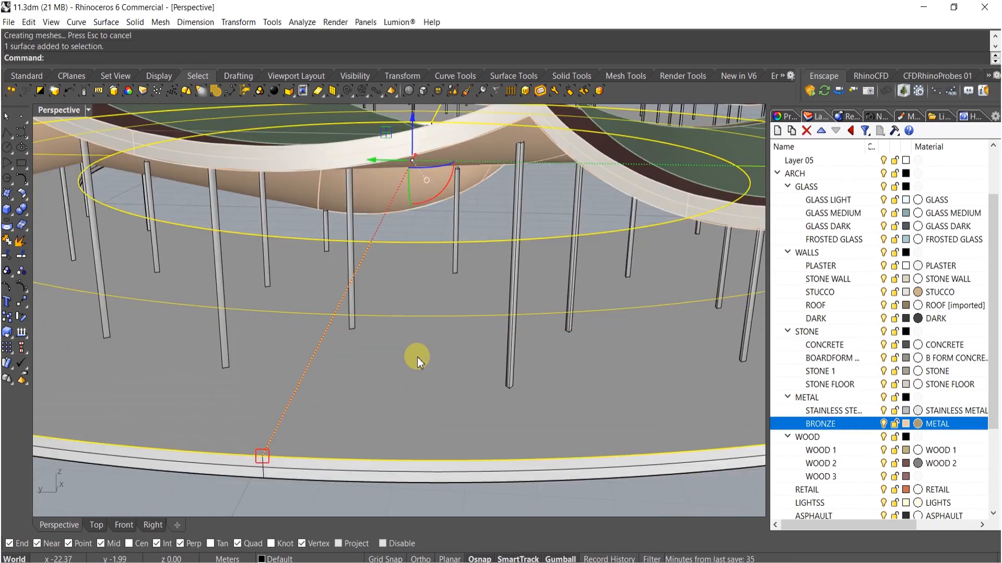
key("Return")
right_click_drag(424, 381, 442, 243)
left_click(451, 233)
left_click(451, 233)
type("OffsetSrf")
key("Return")
key("Escape")
- Offset the selected circular curve by a picked distance of about 0.81 m
left_click(433, 231)
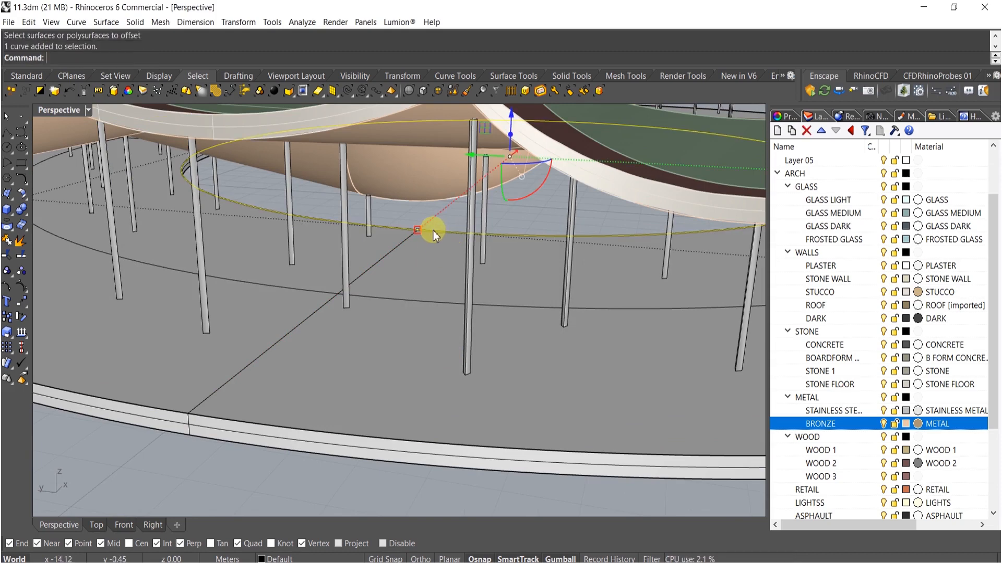
type("Off")
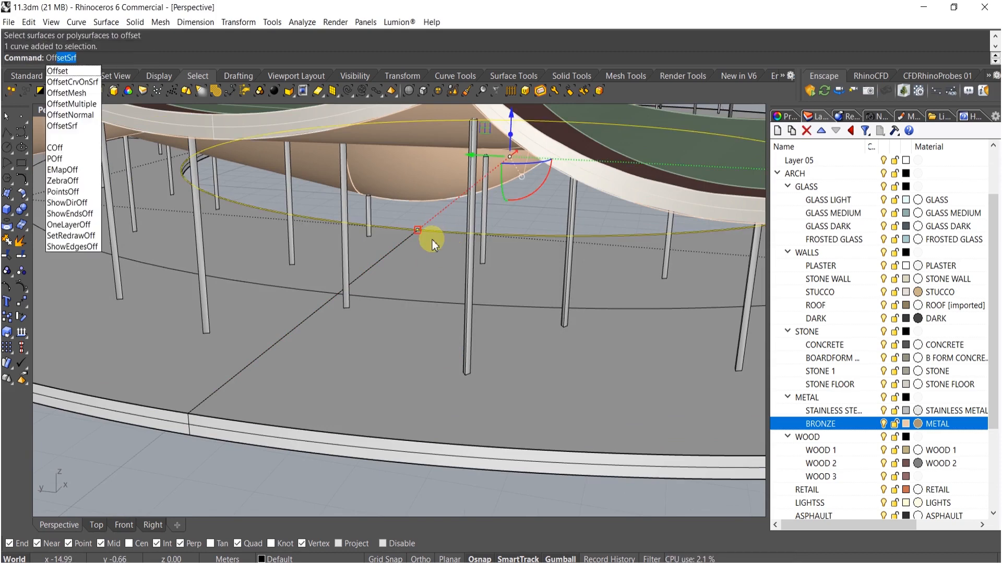
type("set")
key("Return")
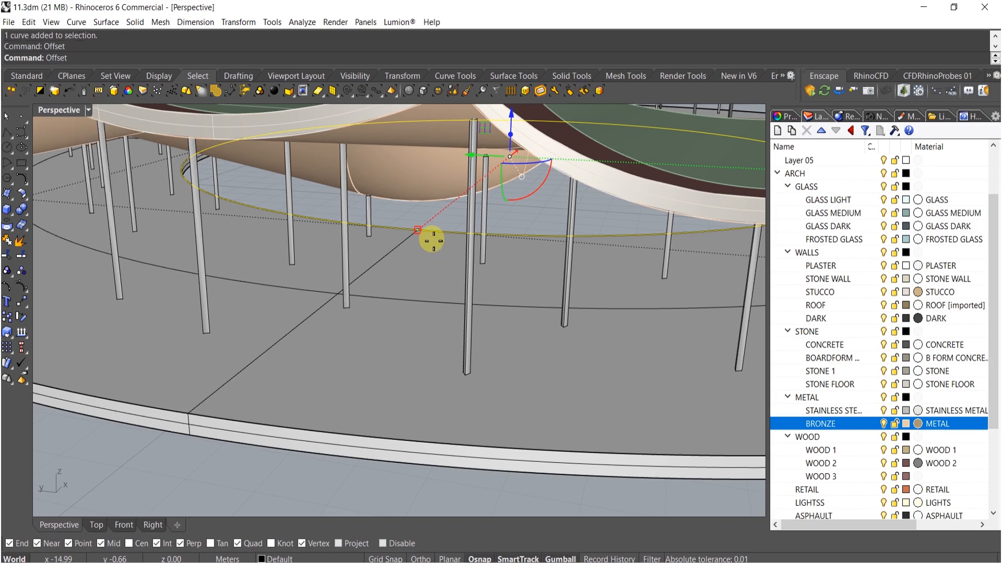
type("d")
key("Return")
left_click(421, 234)
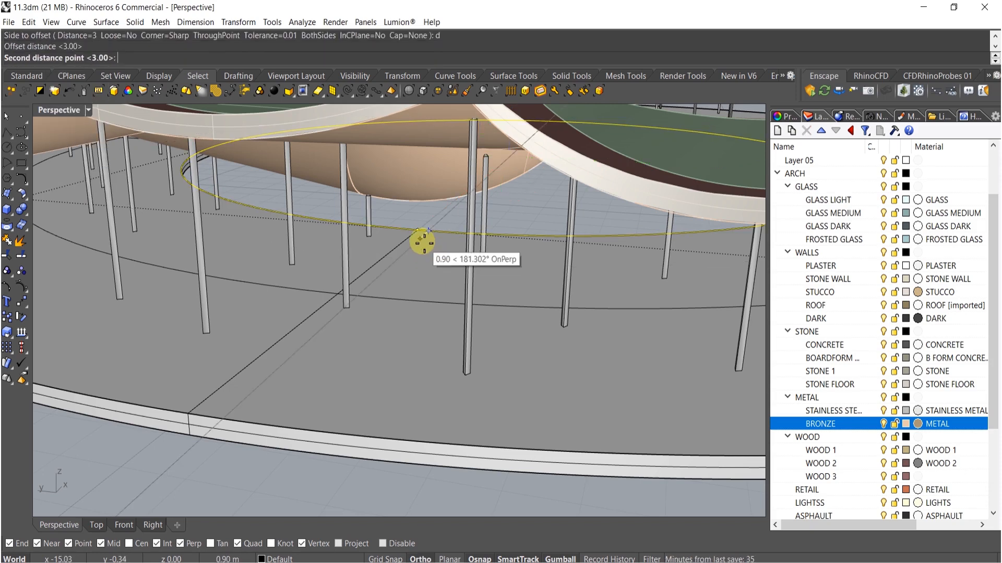
left_click(424, 242)
left_click(424, 258)
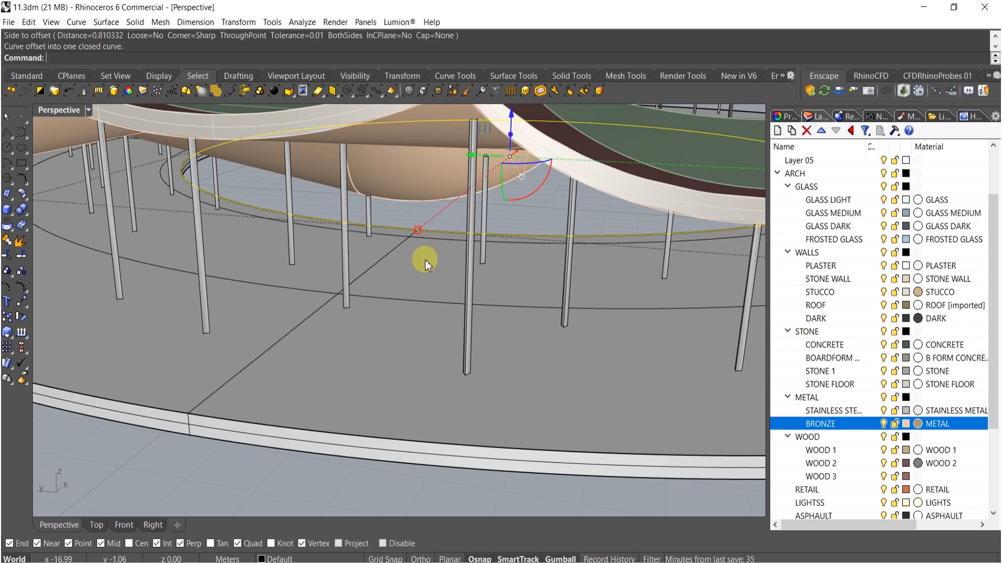
right_click_drag(421, 261, 431, 281)
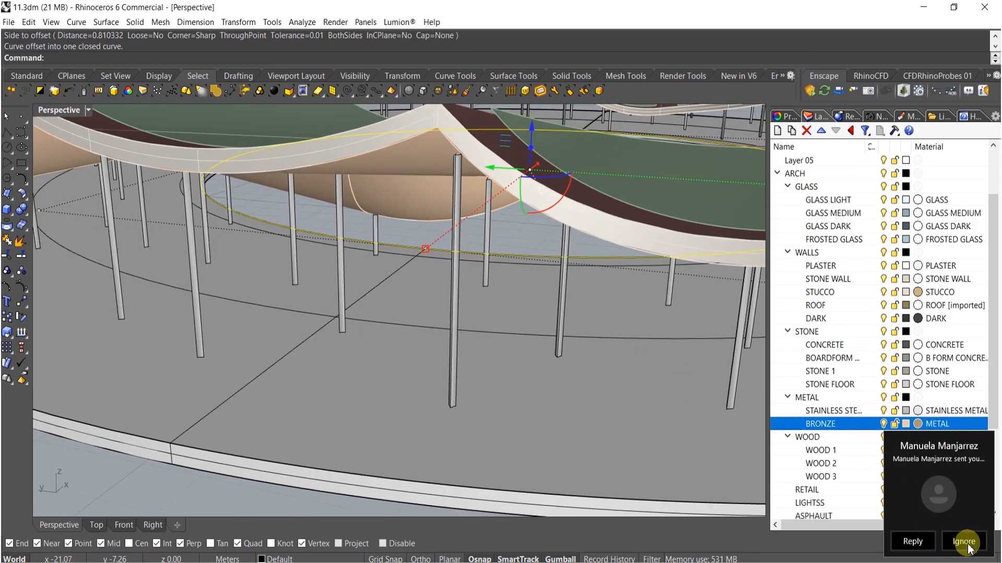
- Offset the circular edge curve once more to add another boundary circle
left_click(963, 541)
right_click_drag(712, 458, 292, 441)
left_click(297, 449)
right_click(306, 432)
right_click(306, 427)
left_click(306, 426)
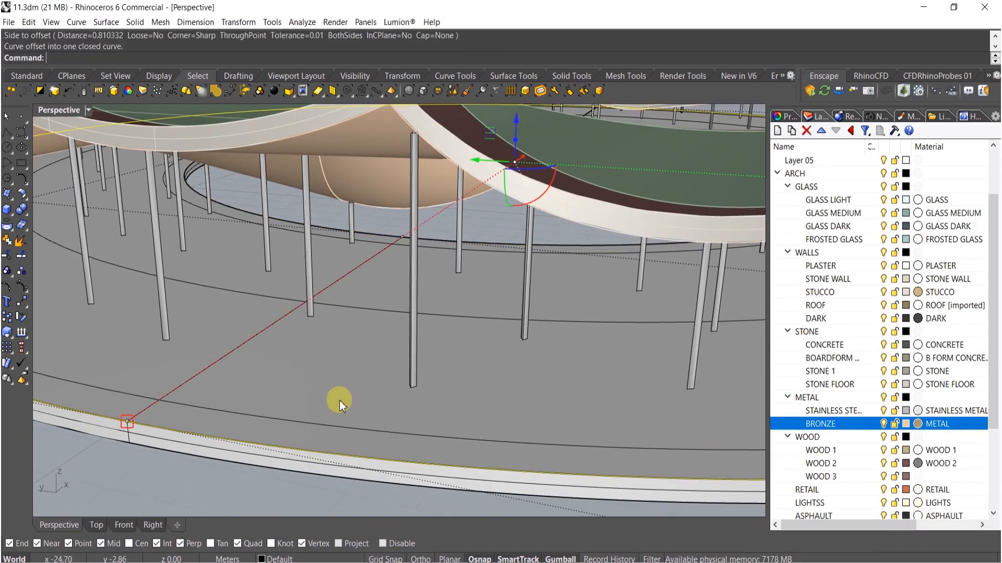
- Split the floor surface using the offset circles as cutting curves
key("Escape")
left_click(344, 381)
key("ctrl+shift+s")
left_click(340, 427)
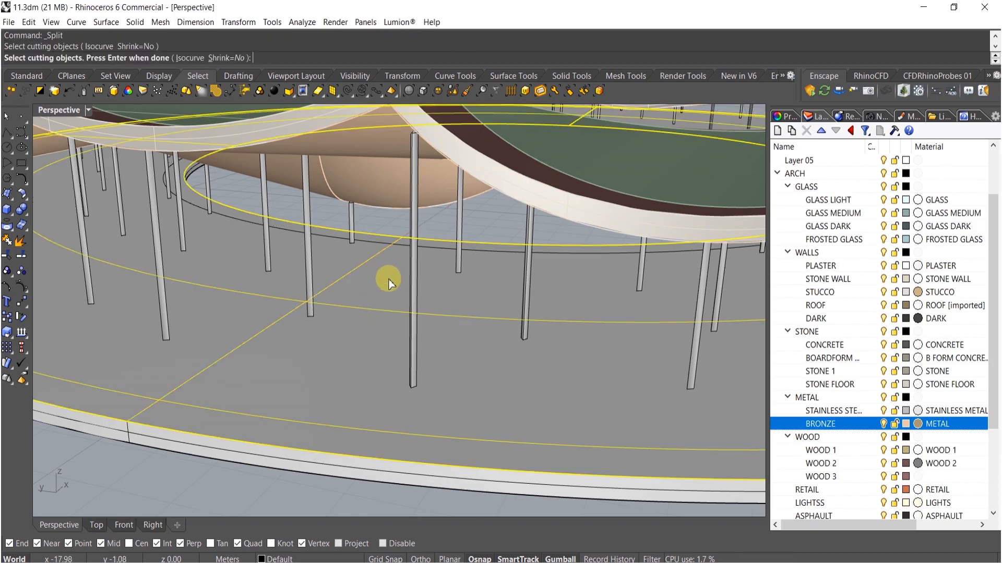
left_click(405, 249)
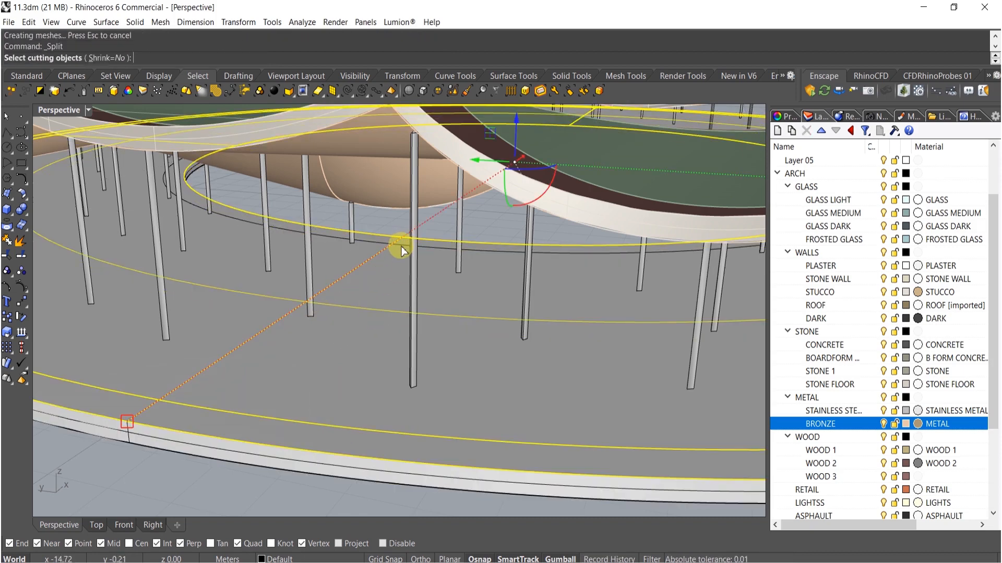
right_click(400, 249)
- Select the split-off floor strip and move it to the STONE FLOOR layer
left_click(389, 328)
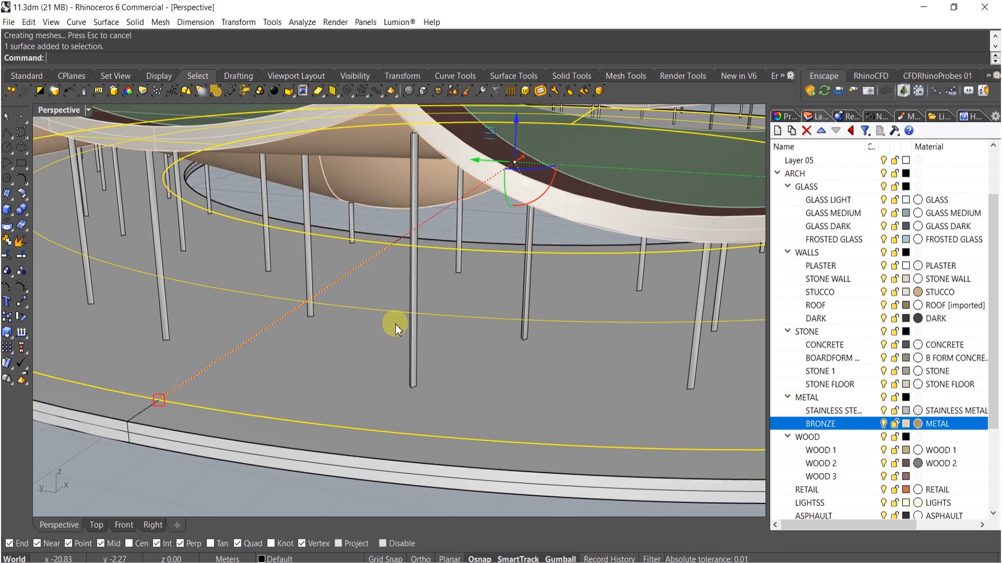
scroll(401, 322, "down", 5)
left_click(962, 533)
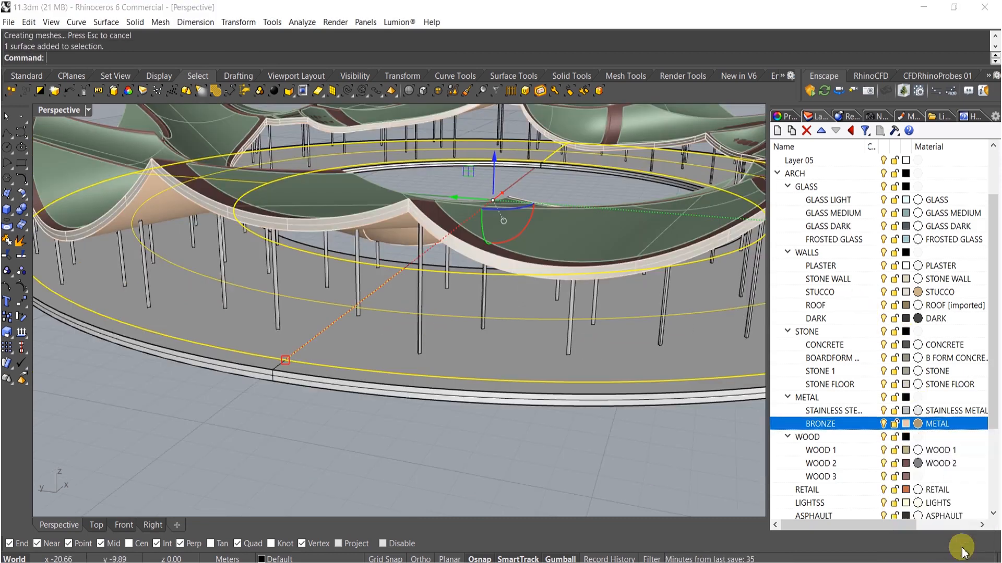
right_click(830, 386)
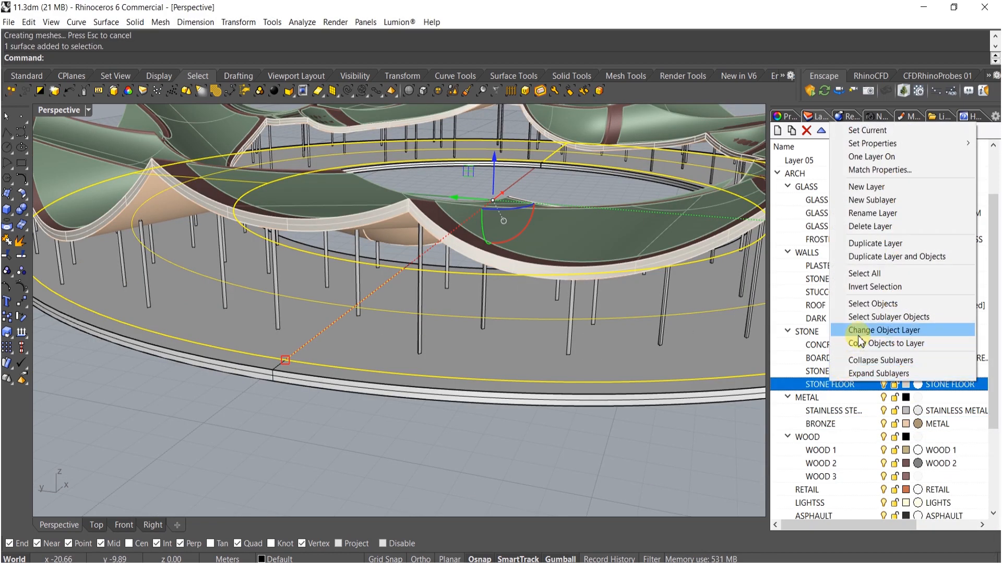
left_click(866, 328)
- Select the three adjoining floor pieces and join them into one polysurface
scroll(552, 388, "down", 3)
left_click(553, 388)
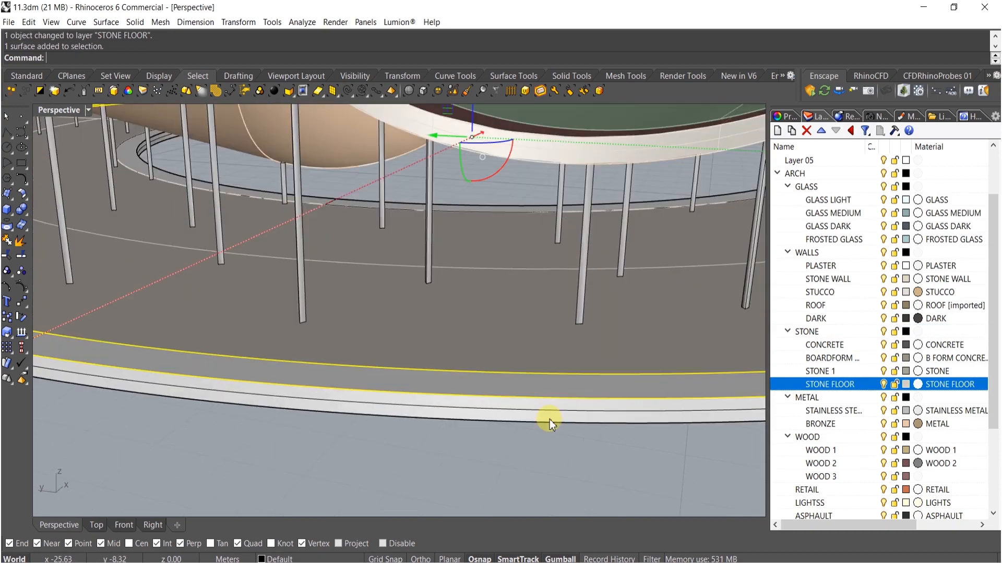
scroll(488, 351, "down", 3)
scroll(458, 307, "up", 5)
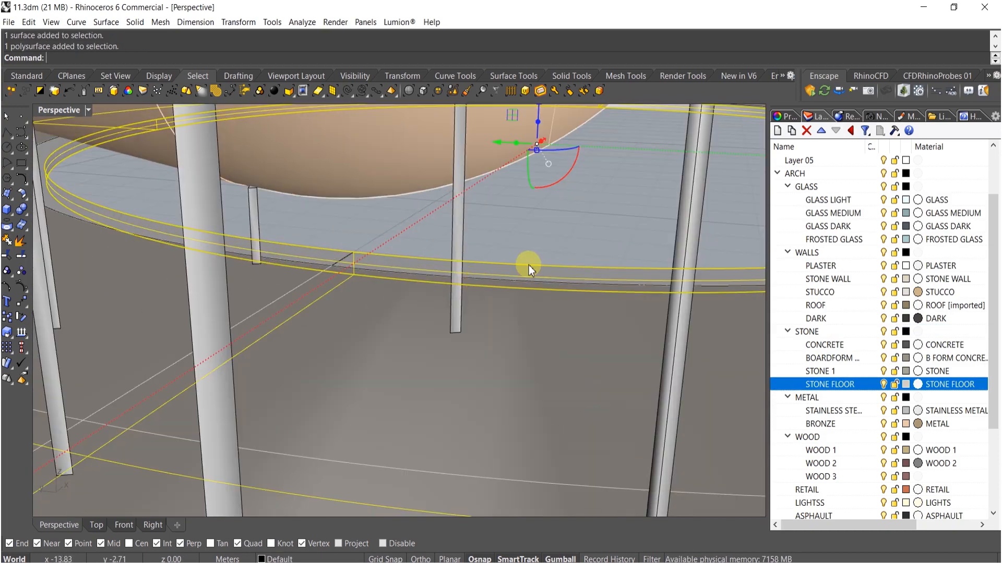
left_click(528, 266)
left_click(566, 312)
scroll(536, 290, "down", 6)
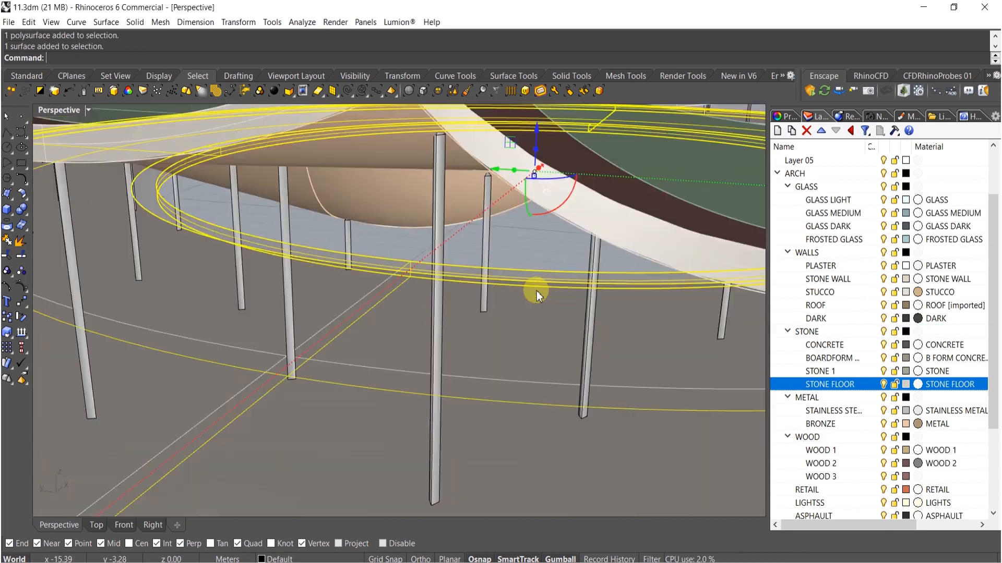
key("ctrl+j")
- Move the joined floor polysurface to the STONE 1 layer
right_click_drag(447, 326, 571, 377)
left_click(824, 371)
right_click(824, 372)
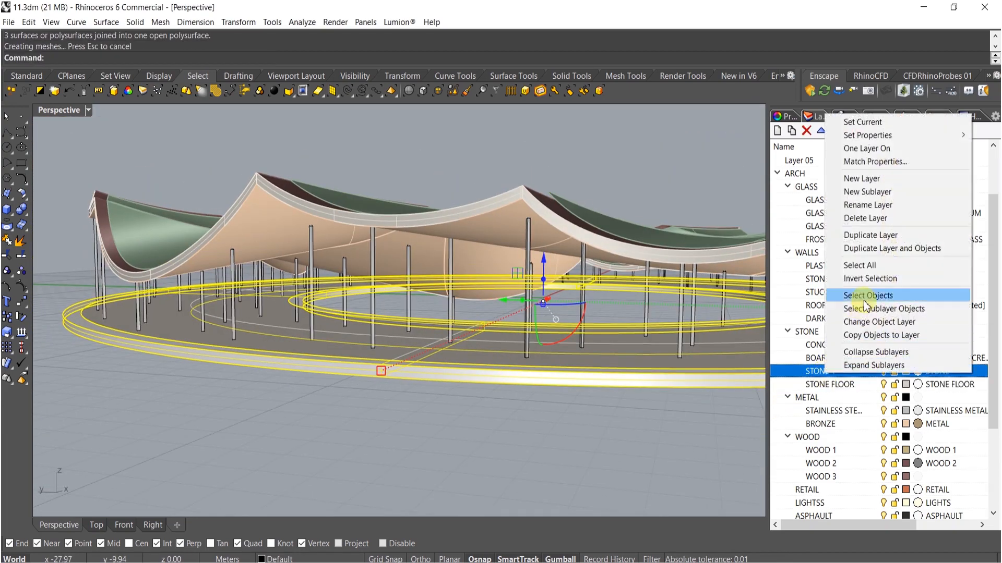
left_click(861, 321)
- Select the columns and move them to the CONCRETE layer
key("Escape")
left_click(526, 313)
right_click_drag(526, 313, 594, 321)
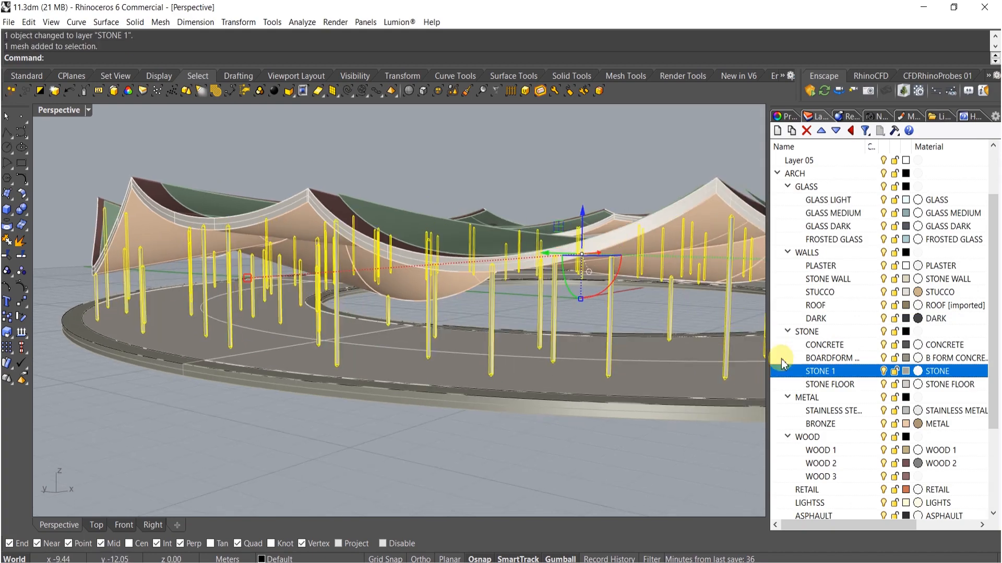
left_click(824, 345)
right_click(824, 345)
left_click(866, 287)
- Select the leftover construction curves and delete them
right_click_drag(542, 336, 519, 346)
scroll(519, 346, "down", 3)
left_click(347, 92)
right_click_drag(366, 219, 523, 282)
key("Delete")
- Launch Lumion 9 from the Start menu
scroll(412, 447, "up", 2)
scroll(417, 339, "up", 5)
right_click_drag(418, 340, 528, 333, "shift")
scroll(527, 333, "down", 6)
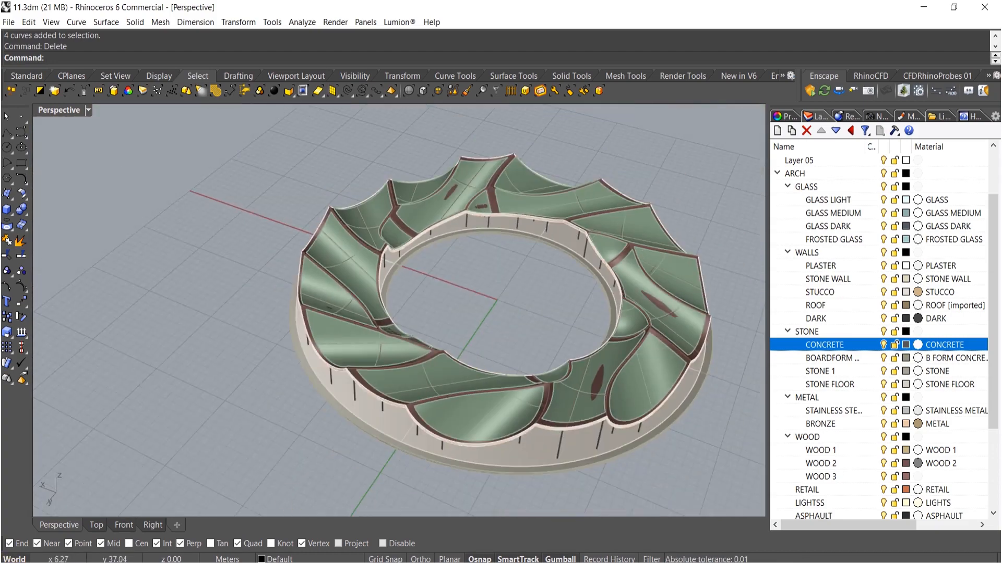
key("super")
left_click(378, 336)
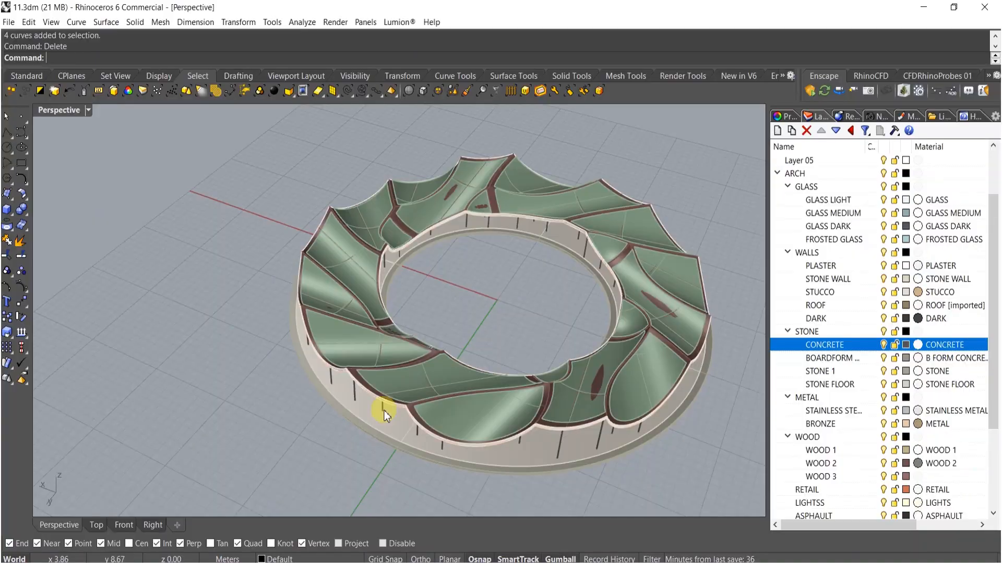
right_click_drag(383, 411, 375, 459)
scroll(523, 370, "down", 4)
scroll(501, 286, "up", 8)
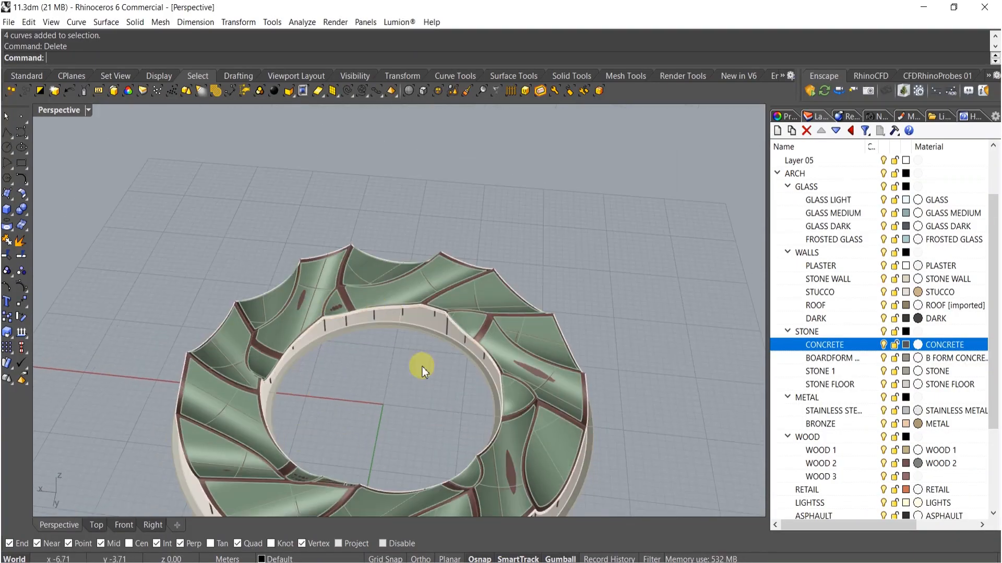
right_click_drag(362, 399, 352, 315)
left_click(281, 387)
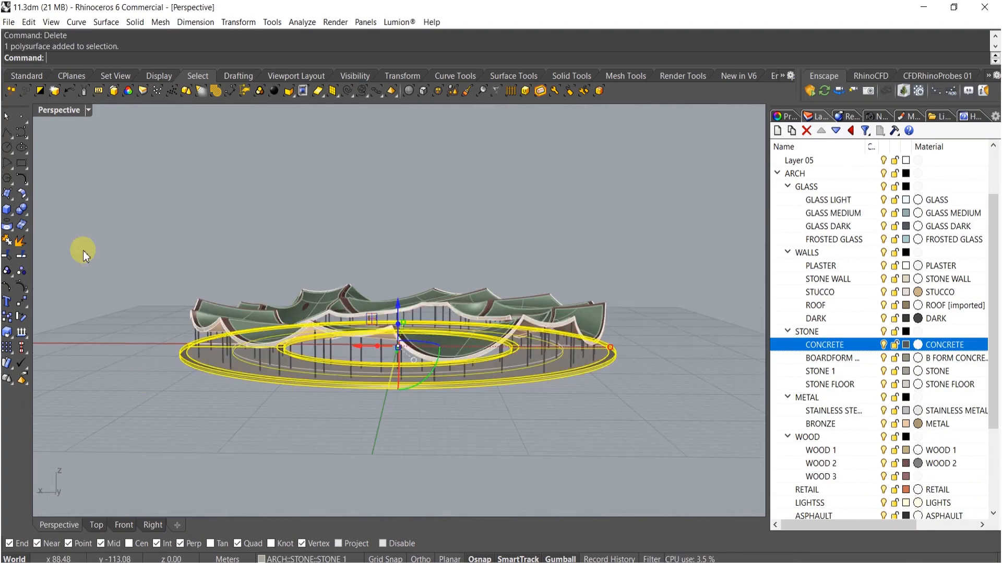
- Draw a large planar ground surface from its centre under the ring using the Plane tool
left_click(9, 194)
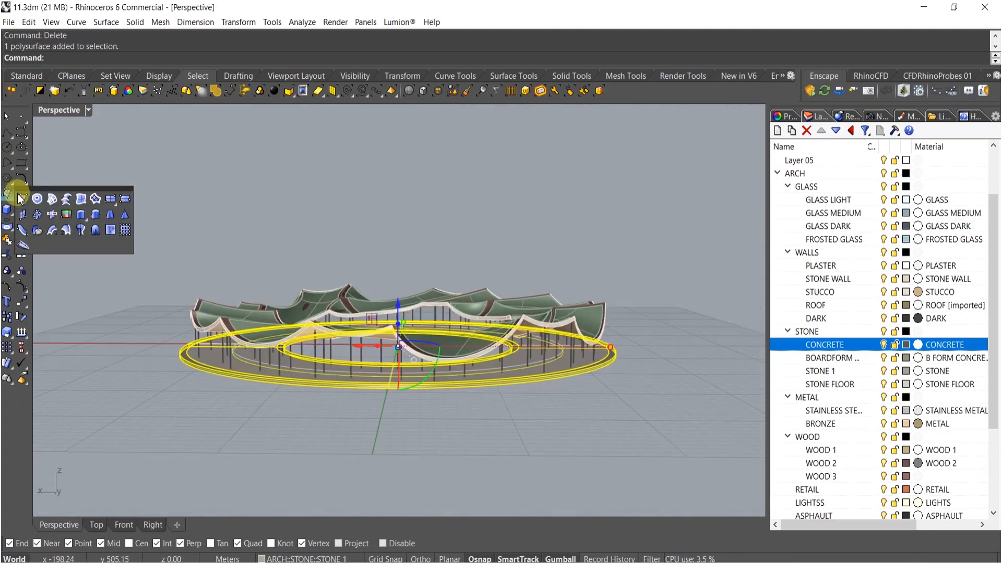
left_click(111, 200)
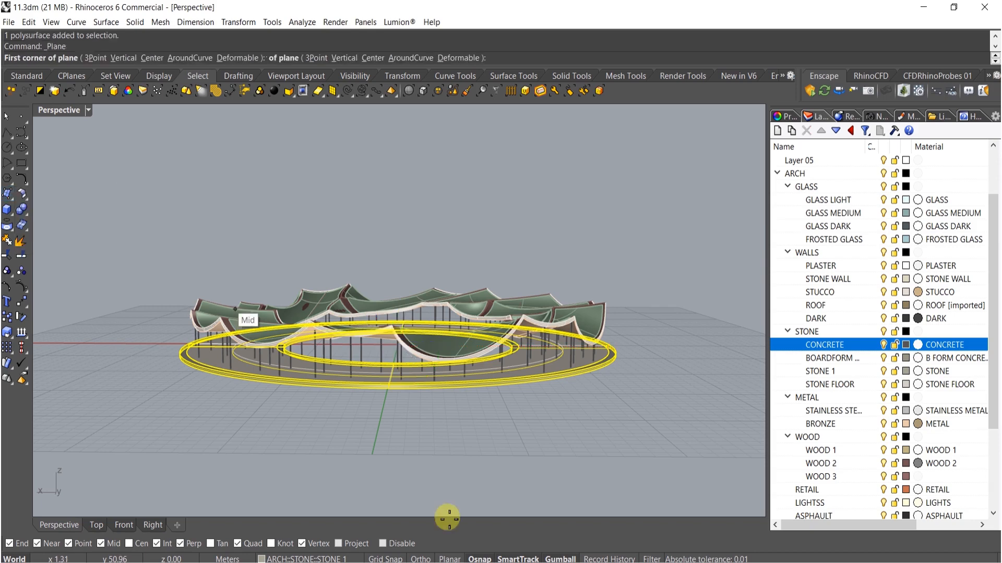
type("c")
key("Return")
left_click(389, 395)
scroll(469, 459, "down", 7)
right_click_drag(460, 465, 405, 404)
scroll(365, 271, "down", 7)
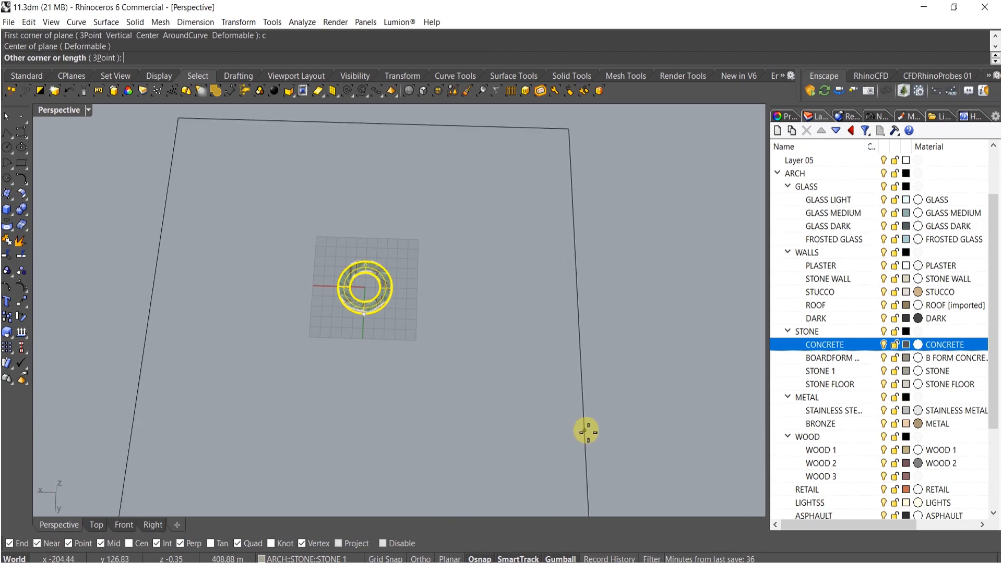
left_click(614, 432)
- Rebuild the ground plane with 55 by 55 control points at degree 3
right_click_drag(510, 412, 472, 339)
left_click(466, 350)
left_click_drag(478, 357, 470, 333)
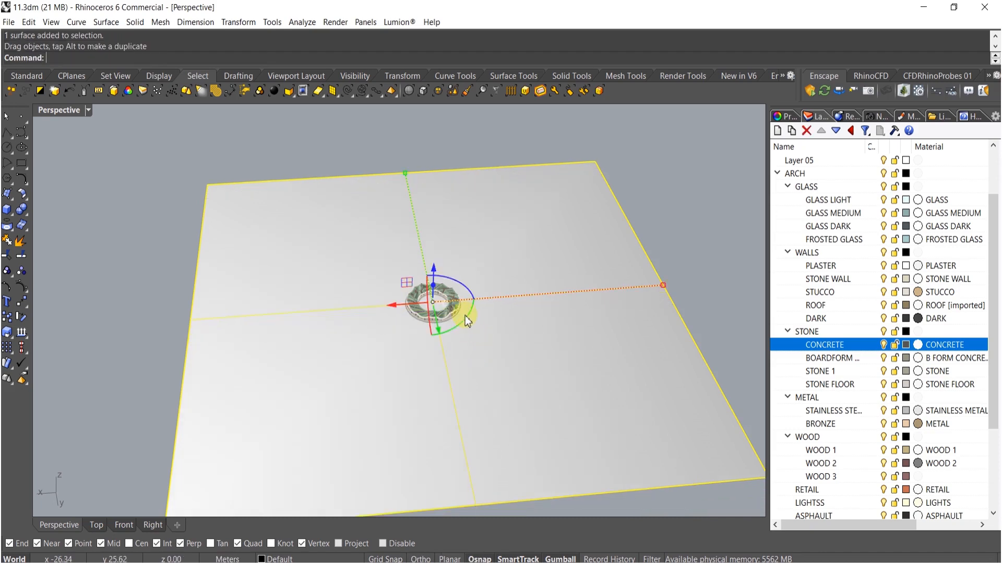
scroll(471, 332, "down", 5)
left_click_drag(548, 301, 641, 294)
type("Rebuild")
key("Return")
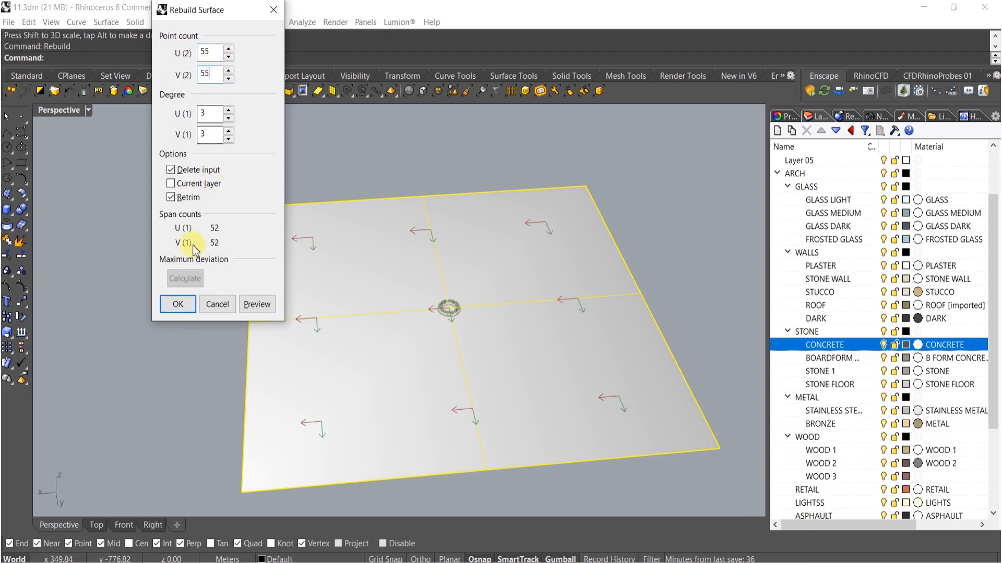
left_click(178, 304)
left_click(21, 273)
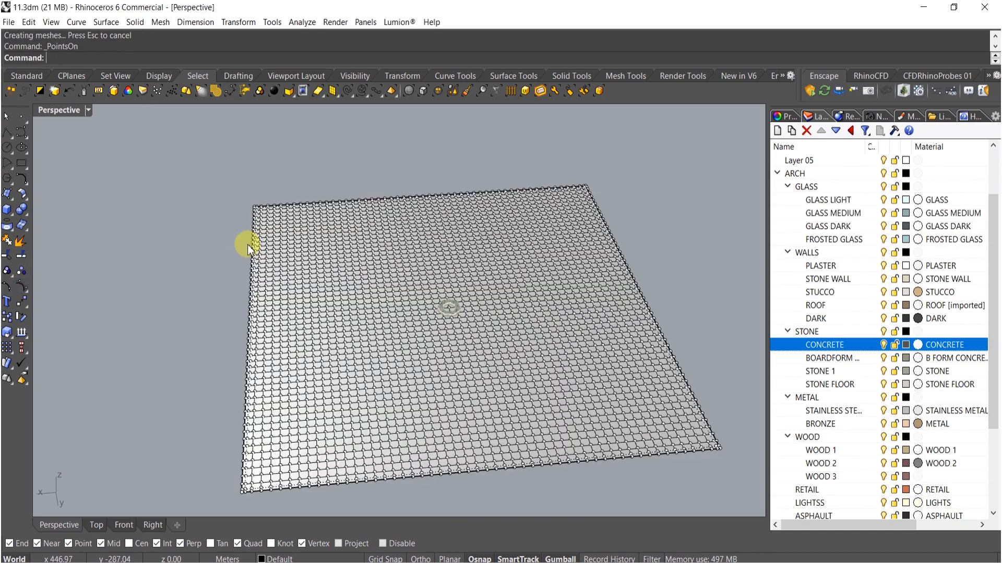
left_click(463, 95)
scroll(452, 308, "up", 10)
scroll(491, 346, "up", 5)
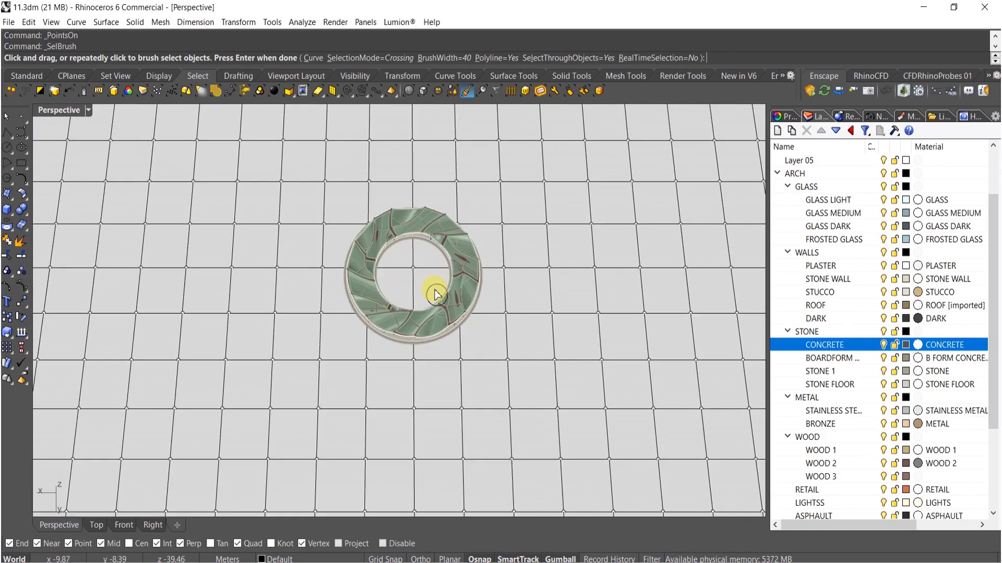
key("Return")
scroll(426, 286, "down", 7)
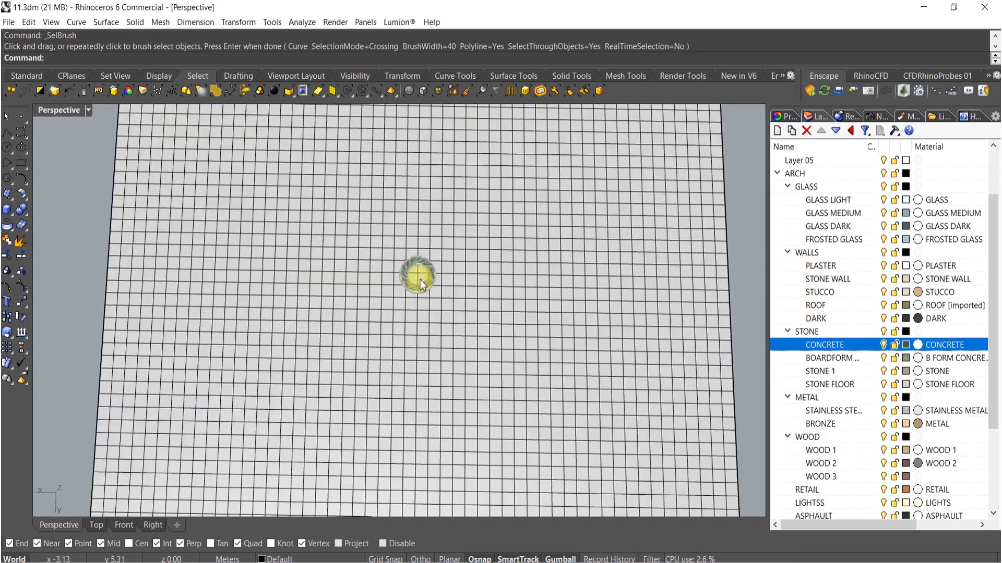
scroll(420, 281, "up", 10)
left_click(421, 271)
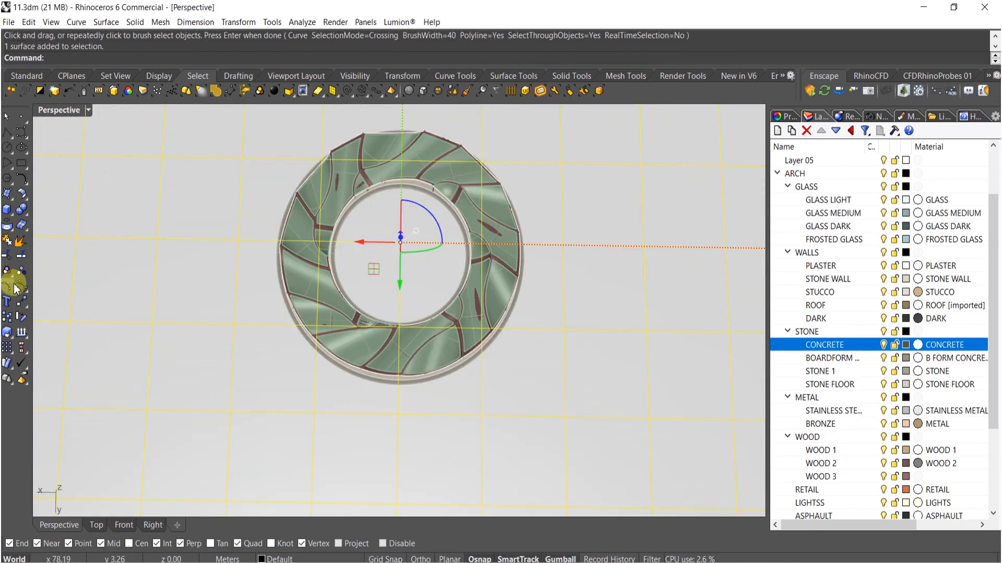
left_click(15, 289)
left_click(467, 93)
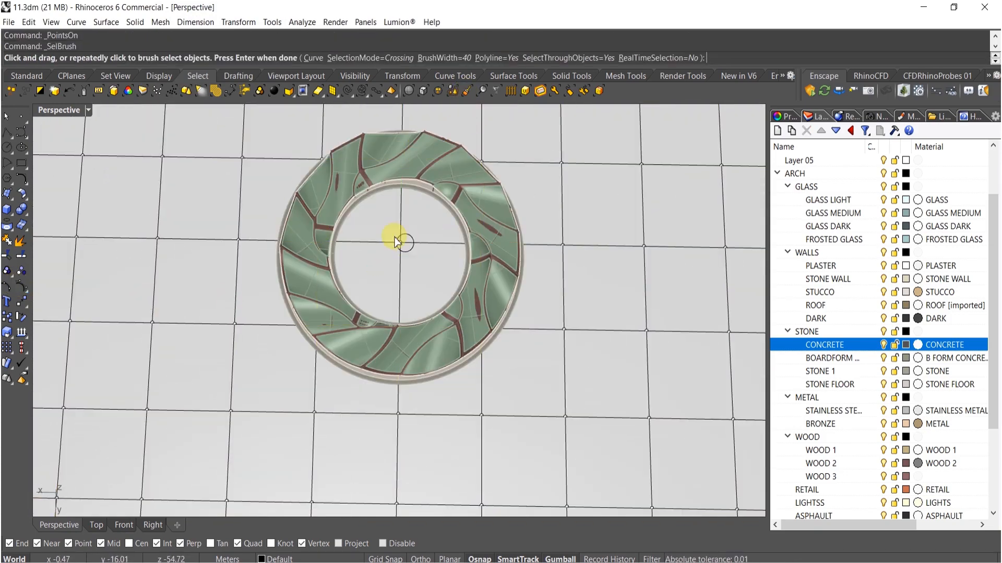
left_click(399, 244)
key("Return")
mouse_move(403, 242)
right_mouse_down()
mouse_move(421, 229)
mouse_move(422, 160)
mouse_move(417, 178)
right_mouse_up()
left_click_drag(423, 170, 423, 216)
scroll(421, 216, "down", 10)
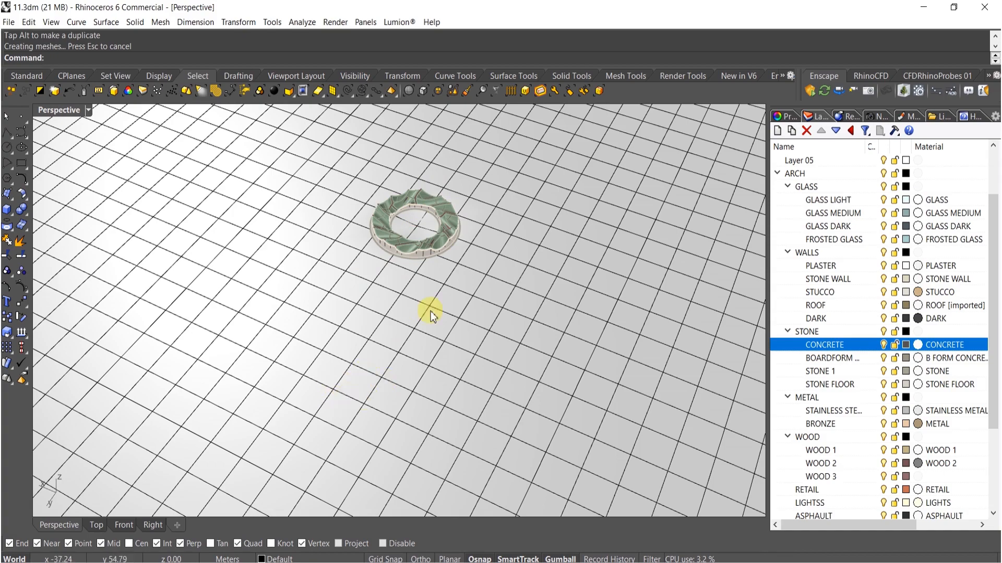
scroll(430, 313, "down", 5)
- Turn on the ground plane's control points and brush-select a curving band of points around the ring
left_click(504, 342)
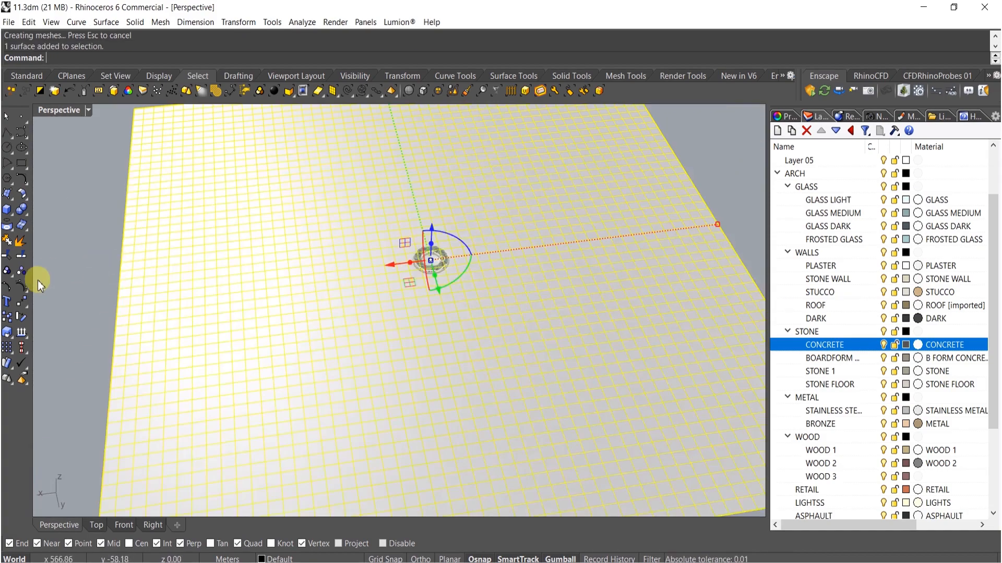
left_click(22, 287)
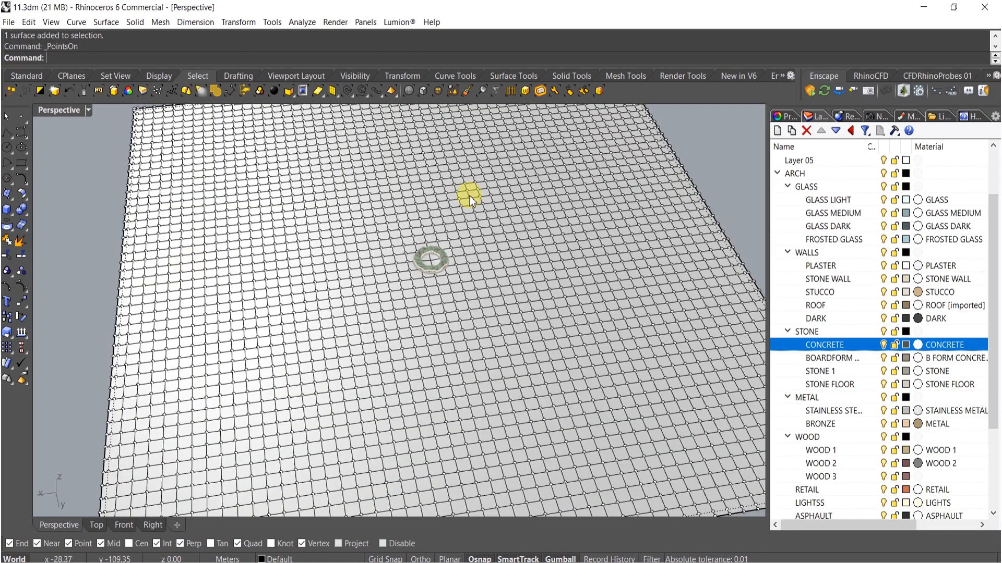
left_click(466, 92)
scroll(344, 313, "down", 4)
mouse_move(433, 348)
left_mouse_down()
mouse_move(297, 269)
mouse_move(416, 172)
mouse_move(491, 227)
left_mouse_up()
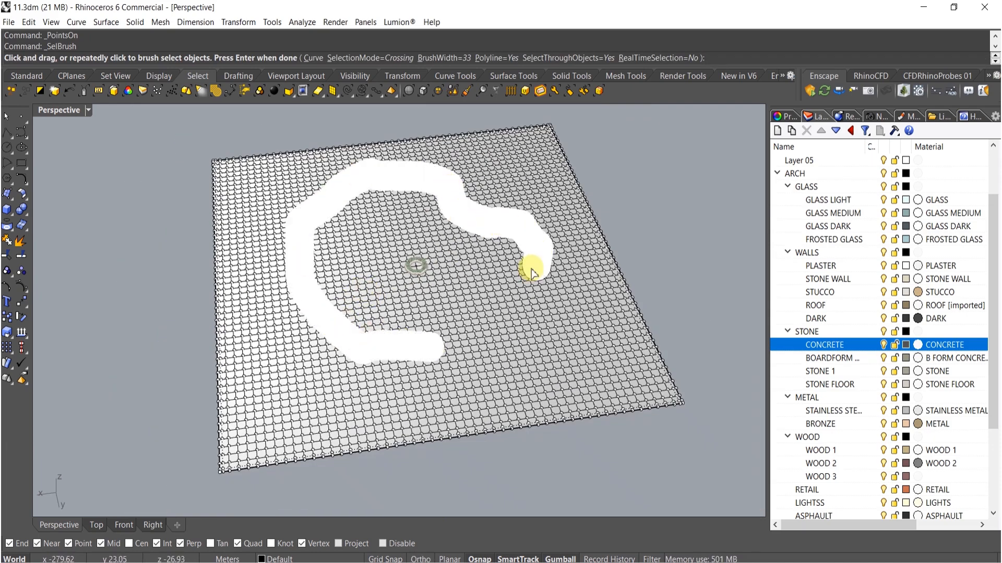
left_click_drag(550, 297, 553, 296)
right_click(553, 296)
- Raise the selected control points with the gumball to form rolling mounds
right_click_drag(438, 292, 380, 235)
scroll(380, 234, "up", 6)
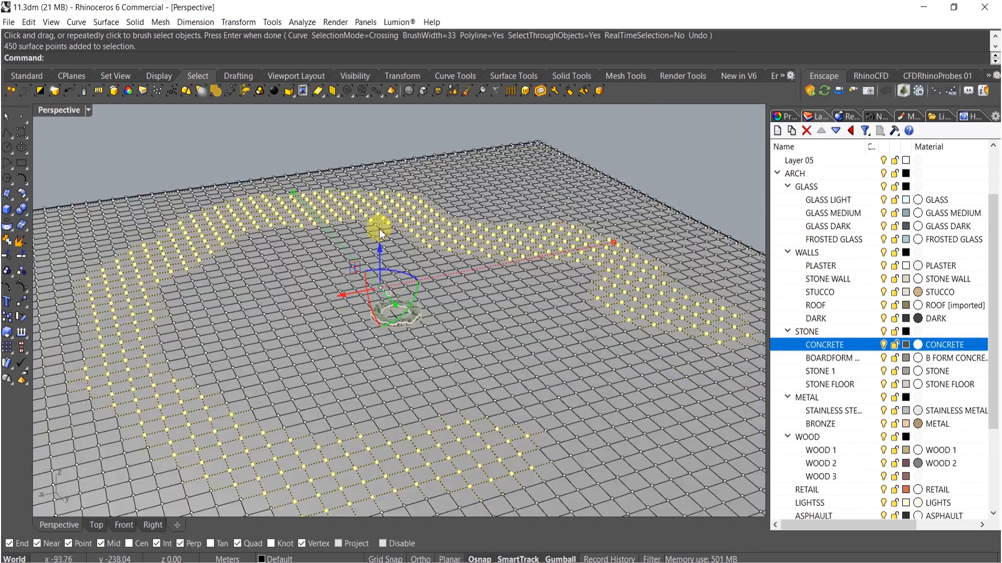
mouse_move(379, 251)
left_mouse_down()
mouse_move(385, 224)
mouse_move(399, 240)
mouse_move(390, 236)
left_mouse_up()
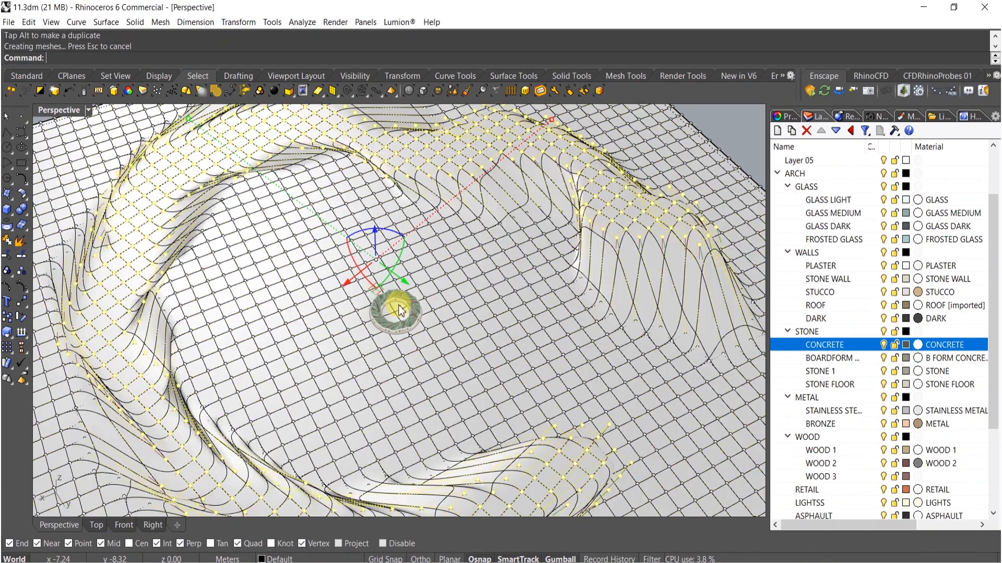
right_click_drag(399, 304, 392, 293)
- Run Smooth on the deformed ground surface several times to soften the terrain
key("Escape")
key("Escape")
left_click(404, 369)
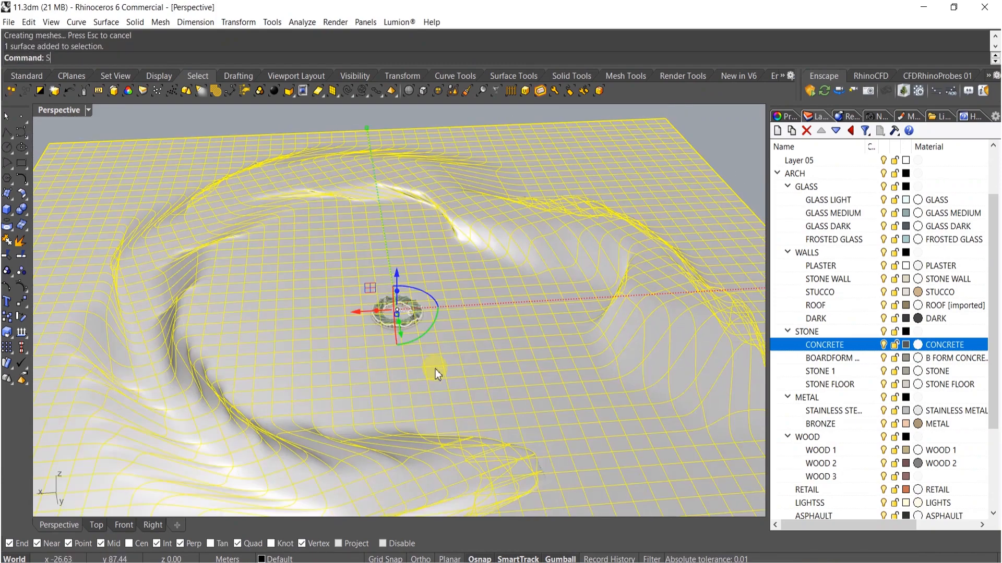
type("ooo")
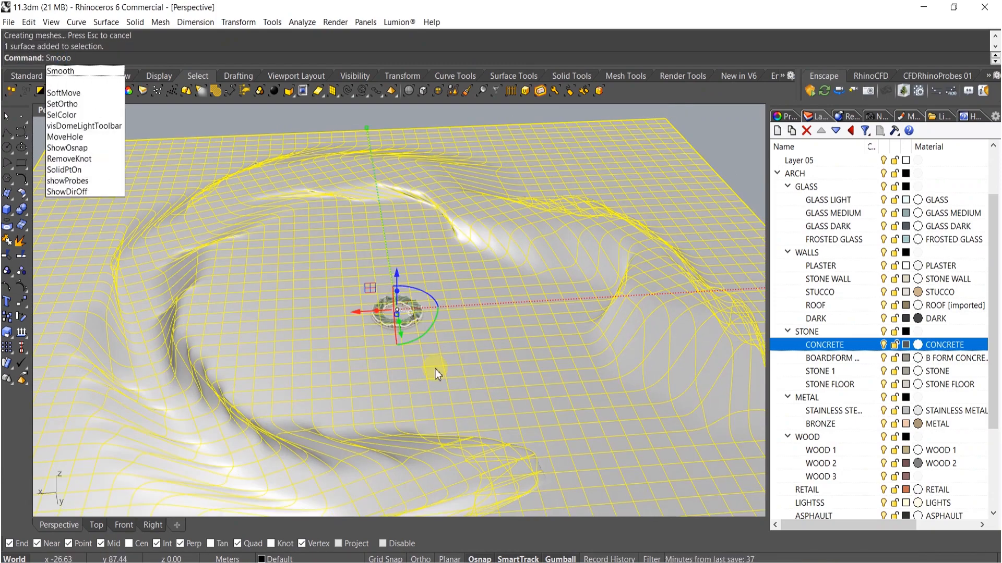
key("Return")
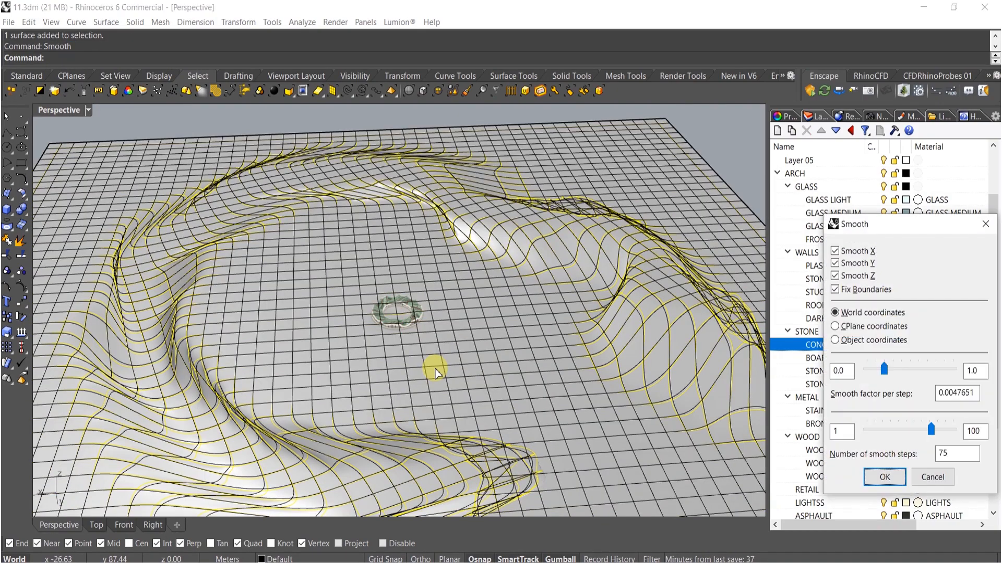
key("Return")
key("Return")
key("Return")
key("Return")
key("Return")
key("Return")
key("Return")
key("Return")
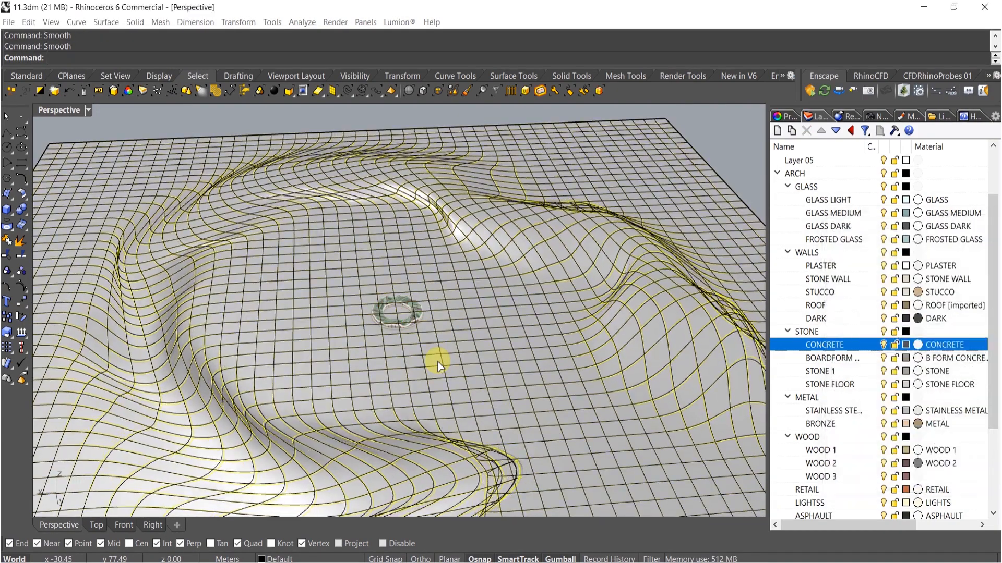
- Apply a few more Smooth passes to the terrain surface with the same settings
key("Return")
key("Return")
key("Return")
key("Return")
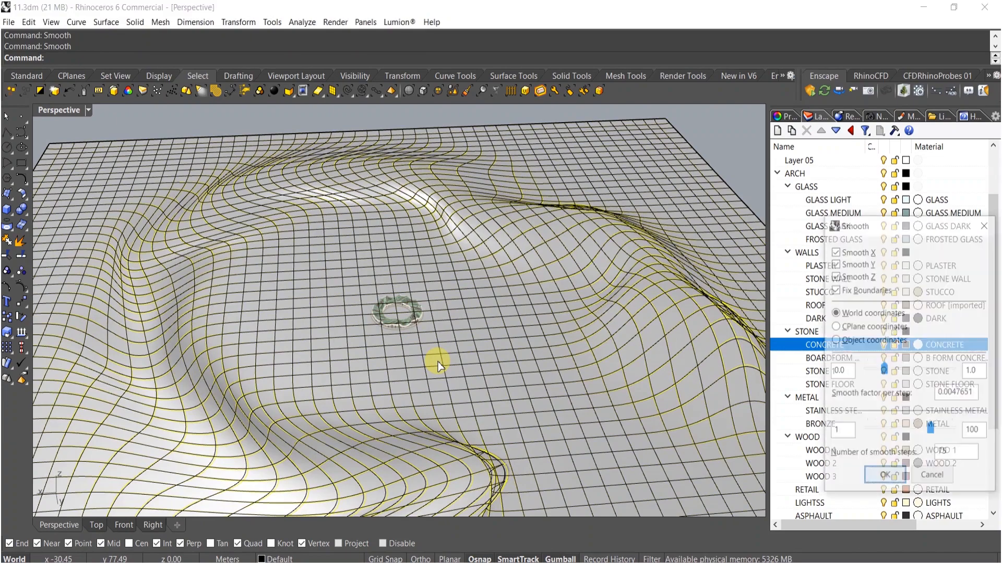
key("Return")
key("Return")
key("Escape")
- Turn on the control points of the floor surface inside the ring and try nudging one of them
scroll(428, 302, "up", 10)
right_click_drag(384, 331, 395, 389)
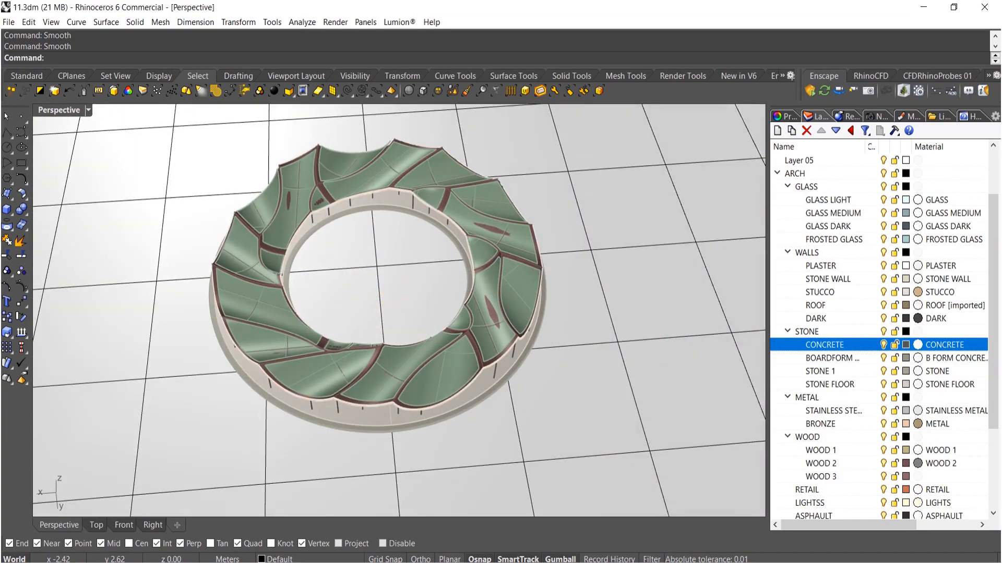
left_click(56, 313)
left_click(20, 286)
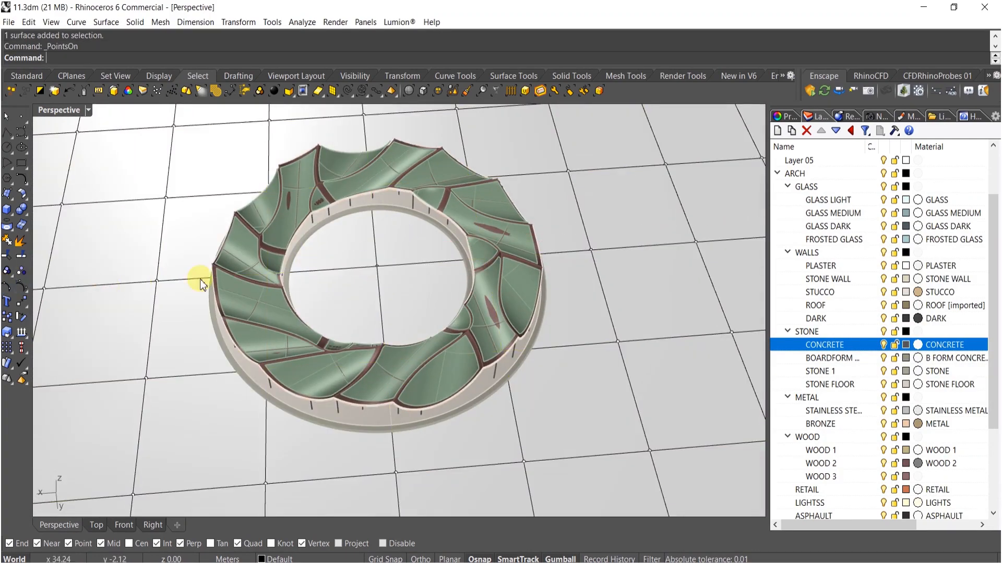
left_click(377, 263)
right_click_drag(385, 292, 404, 314)
scroll(404, 314, "up", 10)
key("Escape")
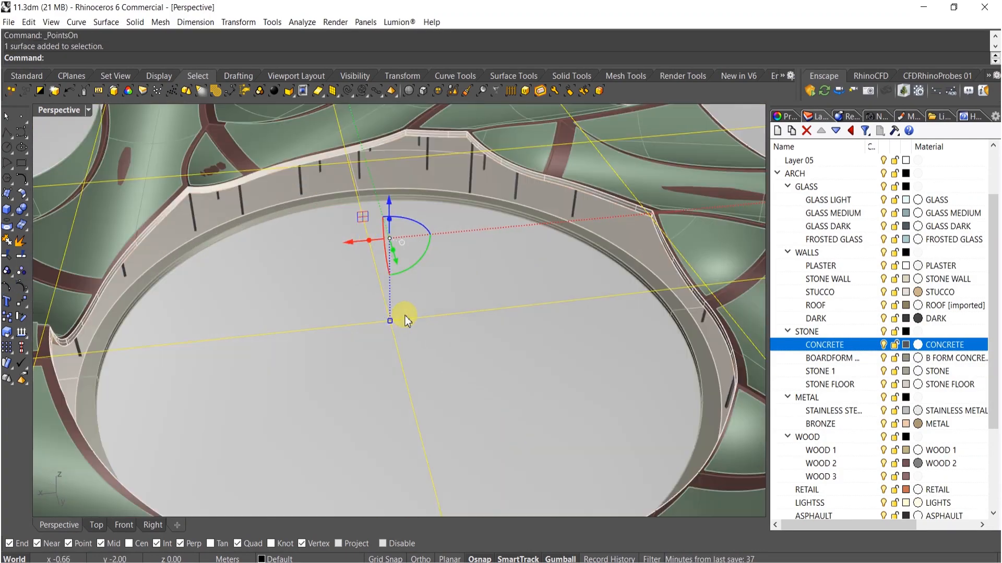
left_click(393, 324)
key("Down")
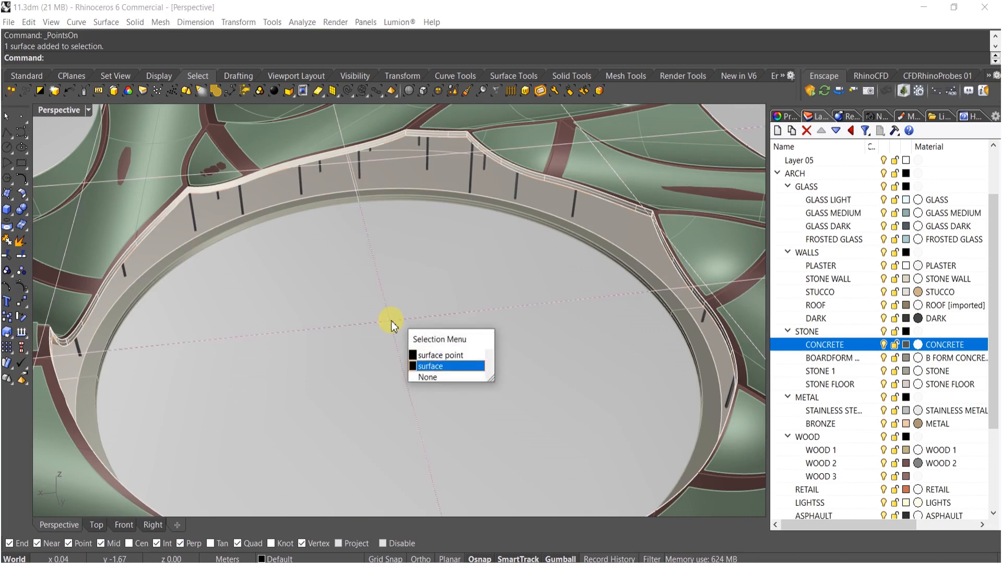
key("Escape")
left_click(391, 321)
key("Return")
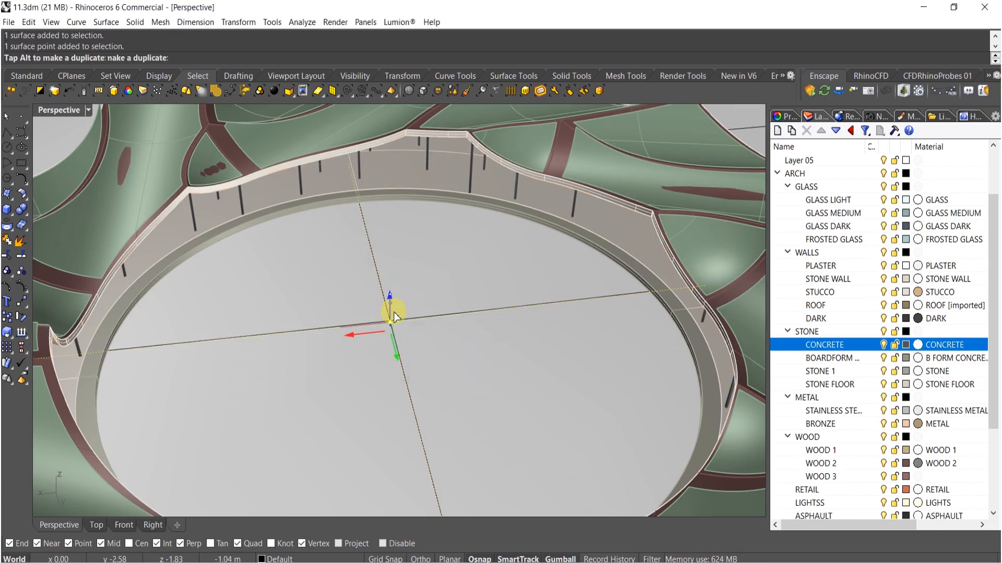
left_click_drag(396, 342, 396, 340)
scroll(400, 279, "down", 10)
key("Escape")
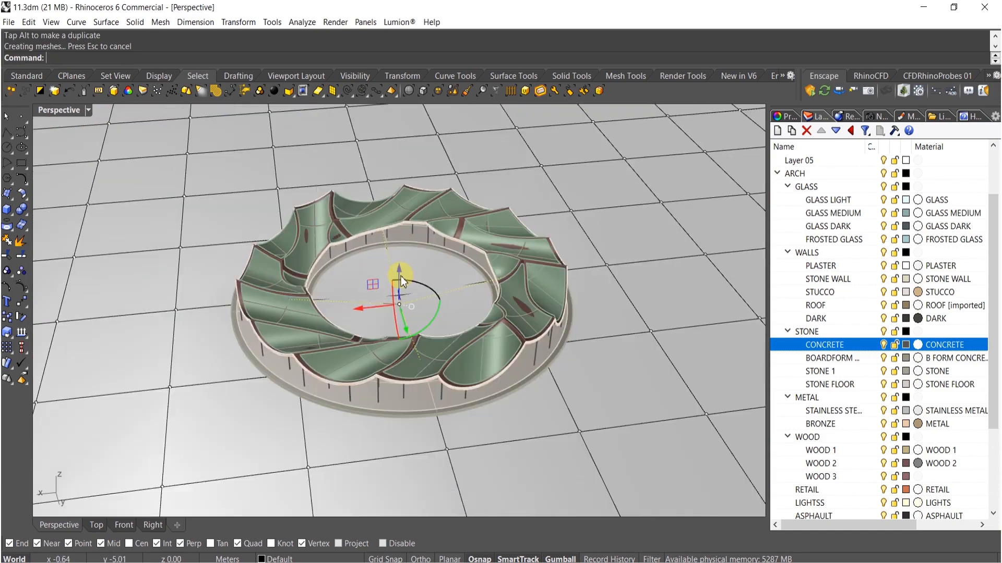
- Try to split the surface under the ring with the selected ring geometry
right_click_drag(431, 363, 403, 373)
left_click(395, 421)
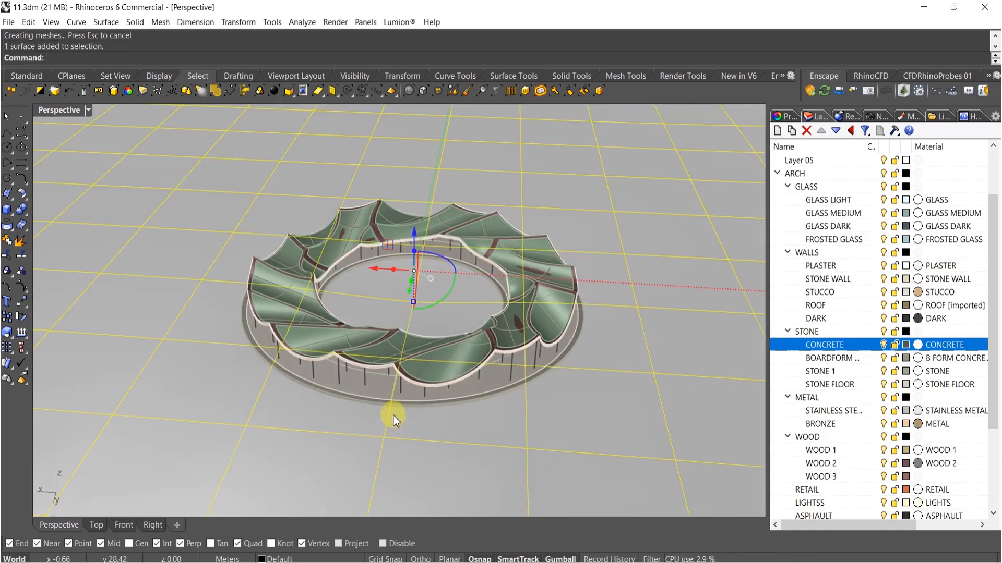
left_click(396, 411)
key("Return")
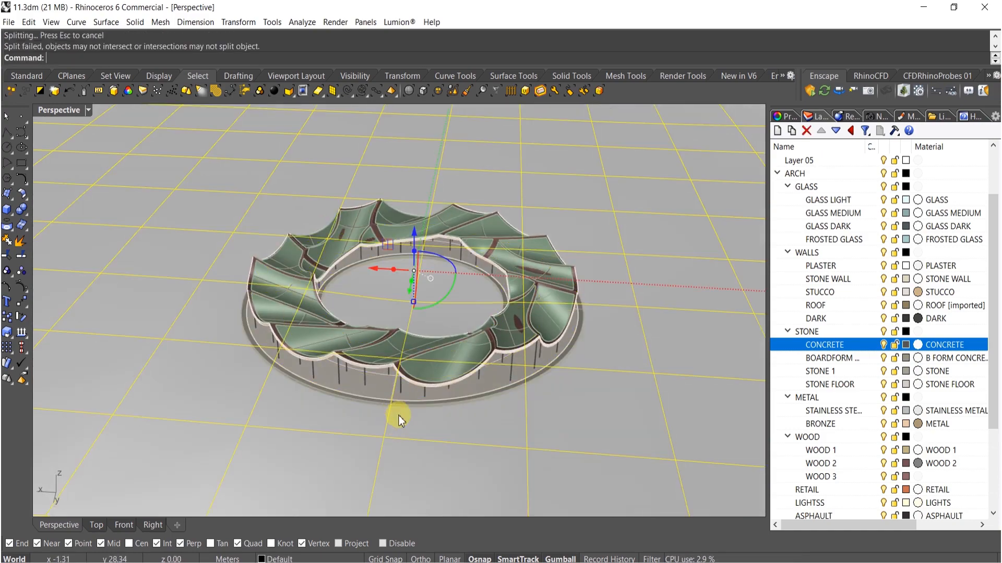
key("Escape")
left_click(393, 405)
key("Escape")
left_click(389, 424)
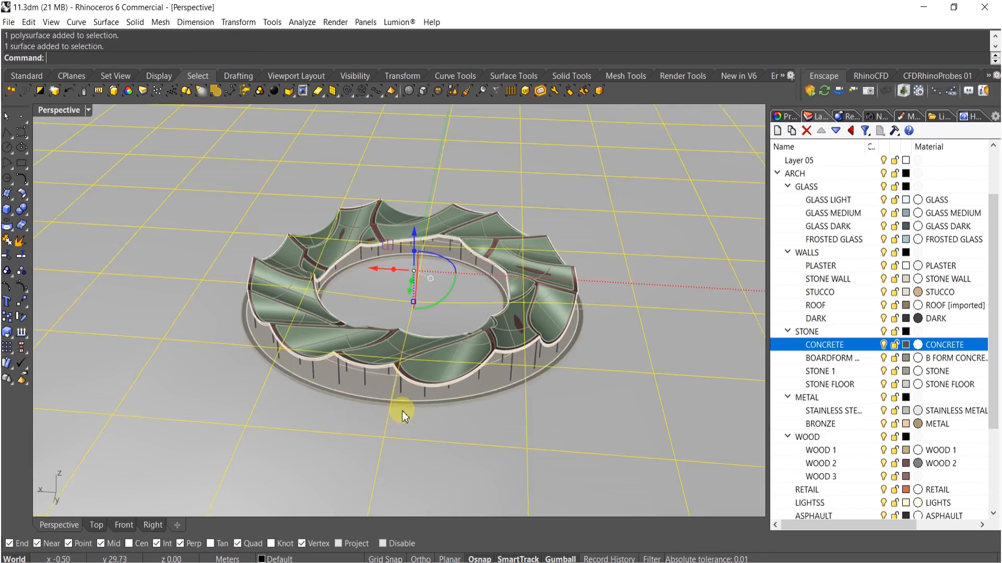
- Select the ring's two floor surfaces and move them to the SAND layer
scroll(399, 413, "up", 10)
scroll(396, 417, "up", 3)
left_click_drag(385, 418, 385, 402)
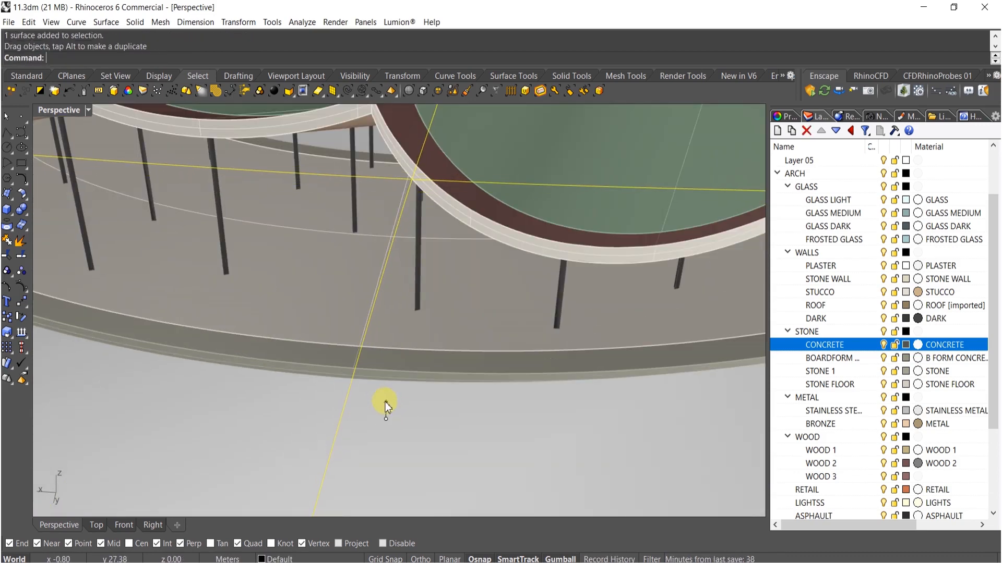
scroll(361, 368, "down", 12)
right_click_drag(361, 368, 392, 373)
scroll(378, 385, "up", 10)
left_click(377, 385)
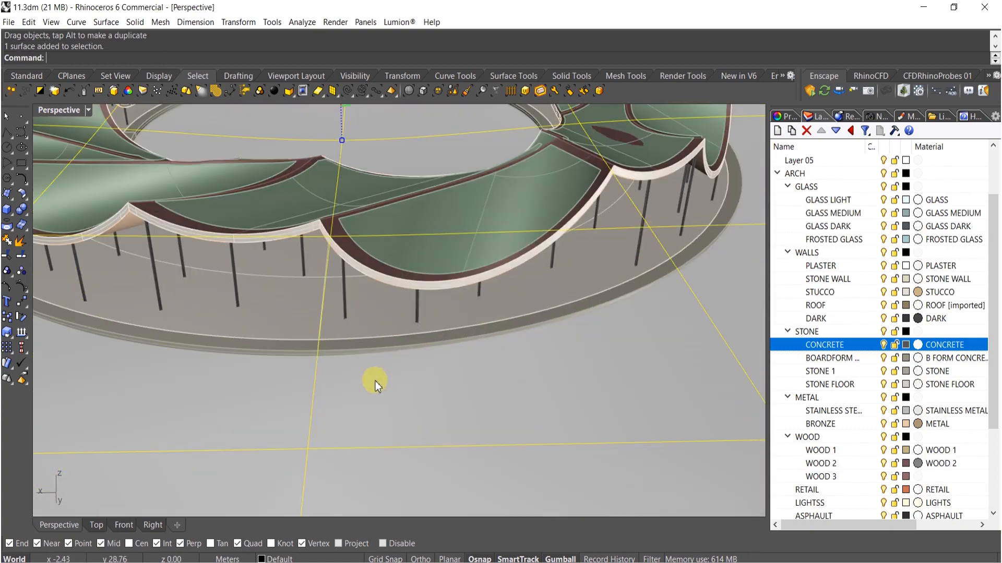
left_click(356, 357)
key("Return")
left_click(369, 380, "ctrl")
scroll(371, 376, "down", 9)
right_click_drag(374, 353, 660, 415)
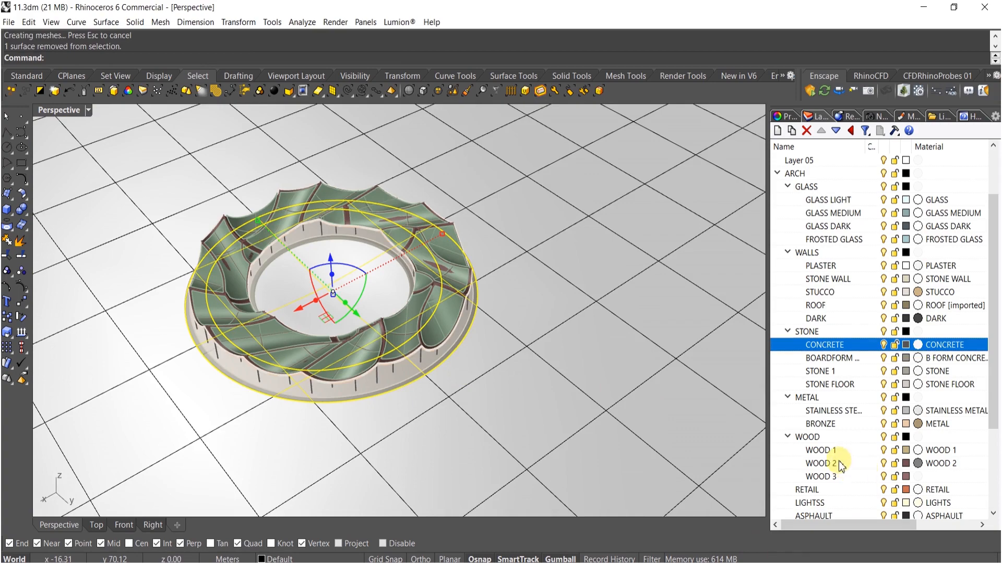
scroll(803, 438, "down", 1)
scroll(838, 387, "down", 2)
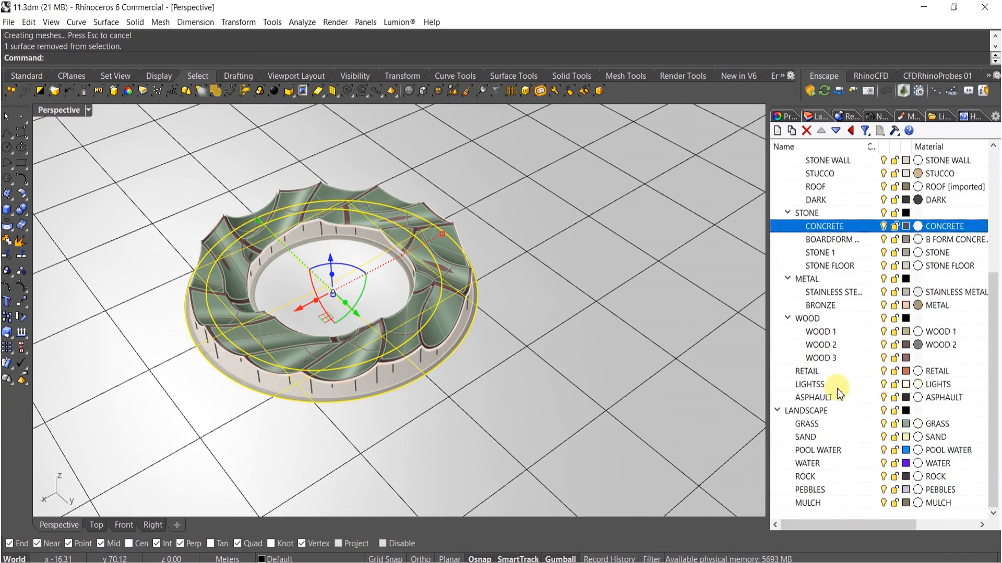
right_click(812, 441)
left_click(842, 388)
- Select the sculpted terrain surface and move it to the ROCK layer
mouse_move(487, 353)
right_mouse_down()
mouse_move(372, 338)
mouse_move(470, 362)
right_mouse_up()
key("Escape")
scroll(410, 323, "down", 11)
left_click(471, 362)
scroll(431, 314, "up", 4)
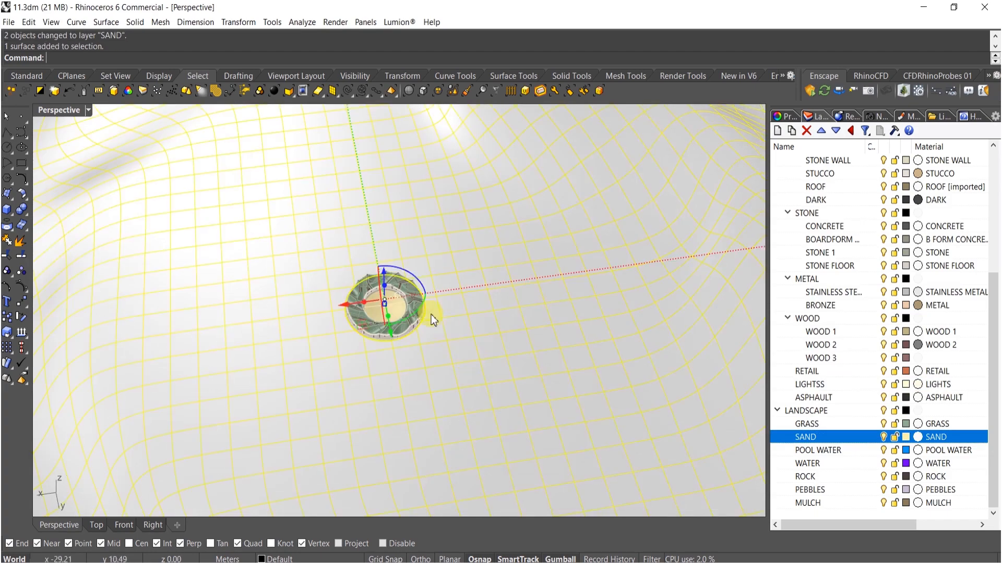
scroll(409, 308, "up", 4)
right_click_drag(305, 312, 462, 392, "shift")
scroll(411, 320, "up", 4)
key("Escape")
scroll(427, 328, "down", 5)
left_click(445, 231)
right_click(811, 479)
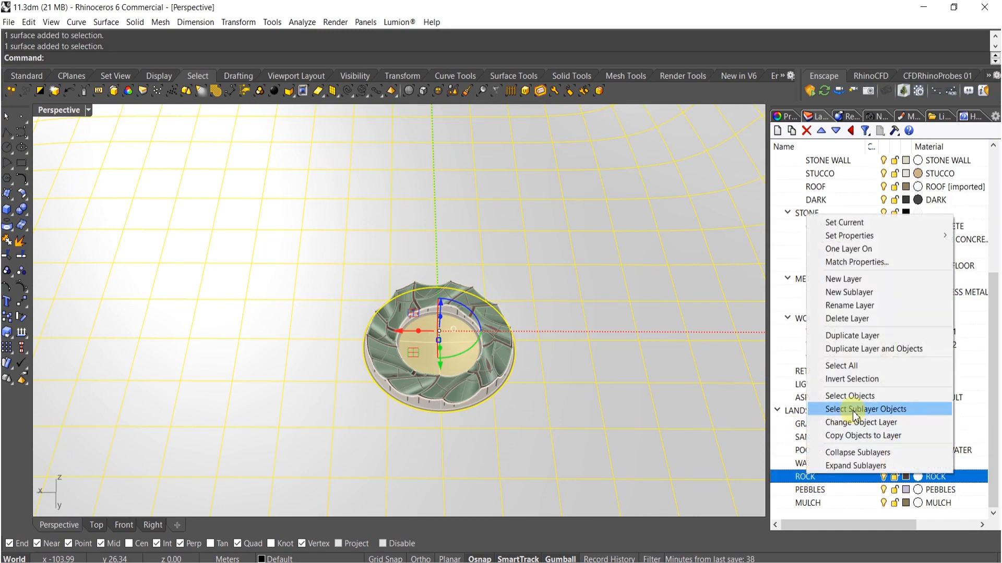
left_click(857, 423)
- Draw a corner-to-corner plane surface across the ring's central area with the Plane tool
scroll(568, 324, "down", 10)
right_click_drag(567, 324, 494, 296, "shift")
left_click(96, 309)
left_click(7, 196)
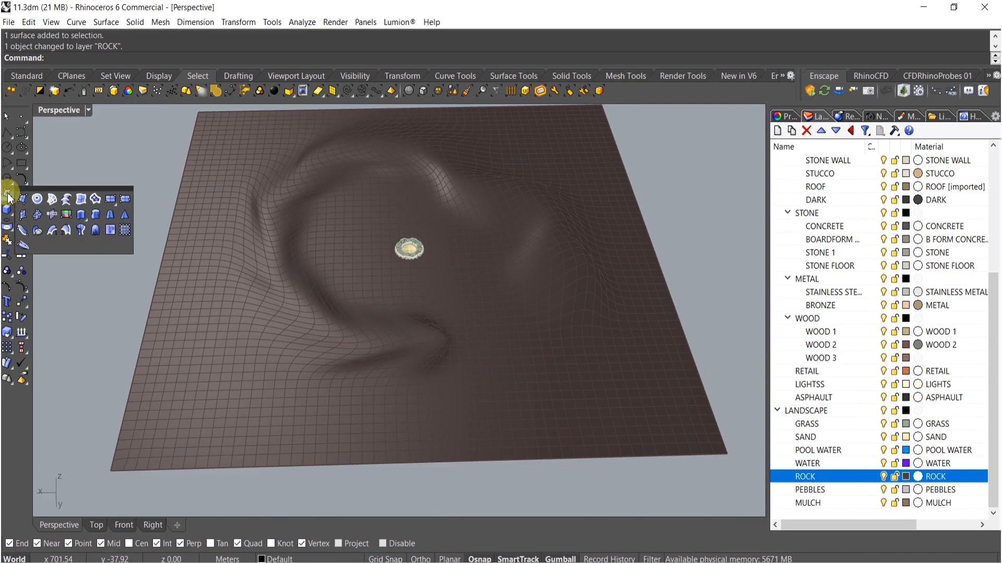
left_click(111, 198)
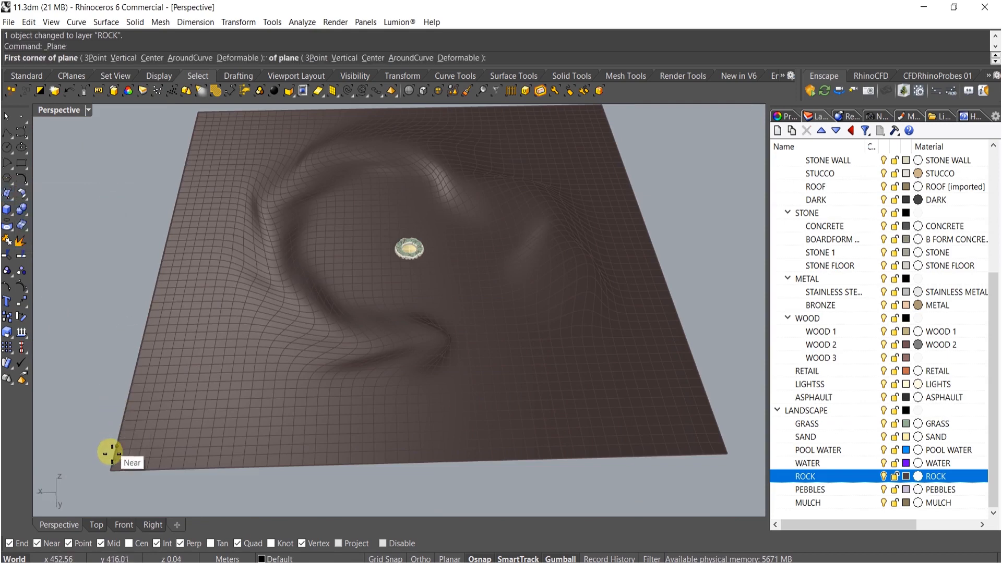
left_click(111, 470)
right_click_drag(390, 292, 266, 423, "shift")
left_click(503, 257)
- Select the new plane inside the ring and move it to the WATER layer
scroll(346, 320, "up", 8)
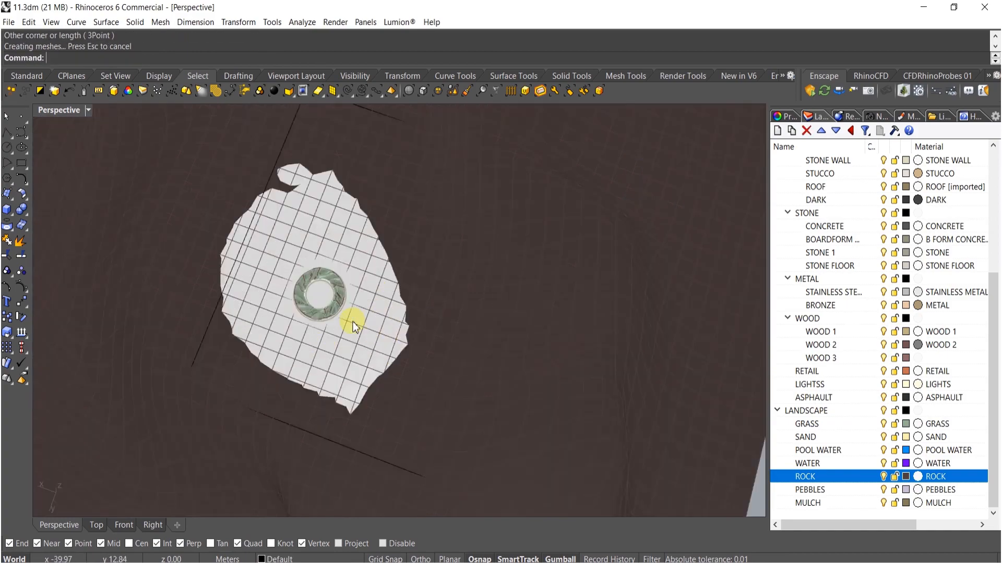
right_click_drag(277, 245, 332, 302, "shift")
right_click_drag(346, 340, 350, 319)
scroll(331, 294, "up", 13)
left_click_drag(327, 259, 328, 272)
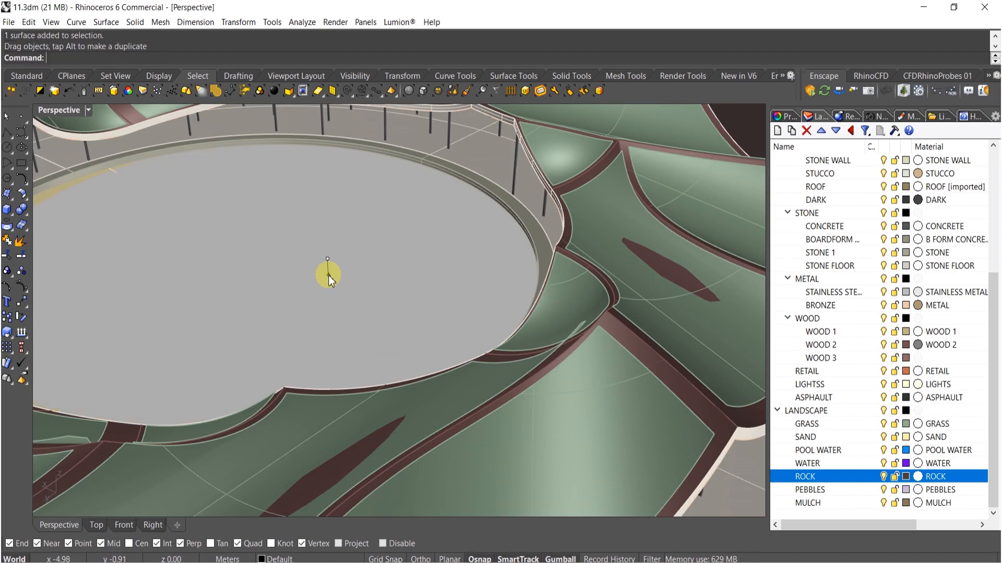
scroll(351, 258, "down", 10)
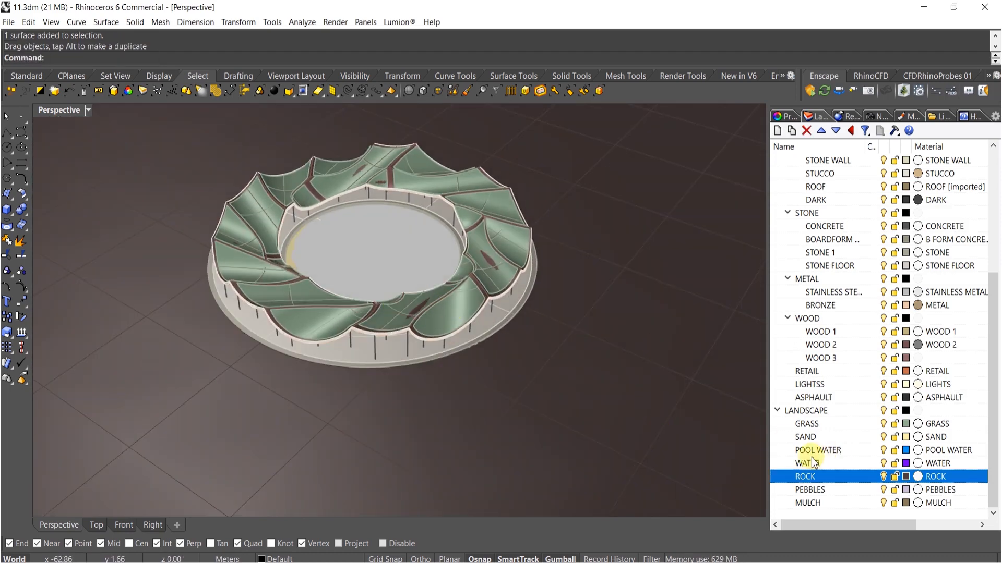
right_click(813, 460)
left_click(857, 407)
right_click_drag(476, 367, 521, 472, "shift")
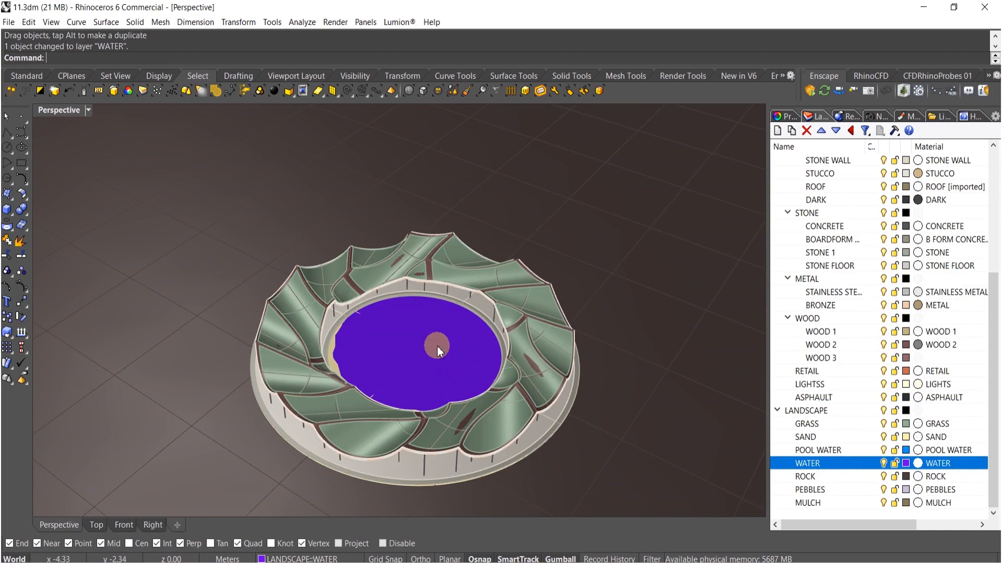
- Orbit and zoom around the ring to inspect the water and sand surfaces
scroll(436, 346, "down", 10)
right_click_drag(381, 336, 427, 234)
scroll(454, 327, "down", 10)
scroll(393, 334, "up", 10)
scroll(308, 245, "up", 4)
scroll(323, 405, "up", 3)
right_click_drag(322, 405, 390, 354)
scroll(379, 358, "up", 2)
scroll(379, 358, "down", 6)
scroll(409, 370, "up", 2)
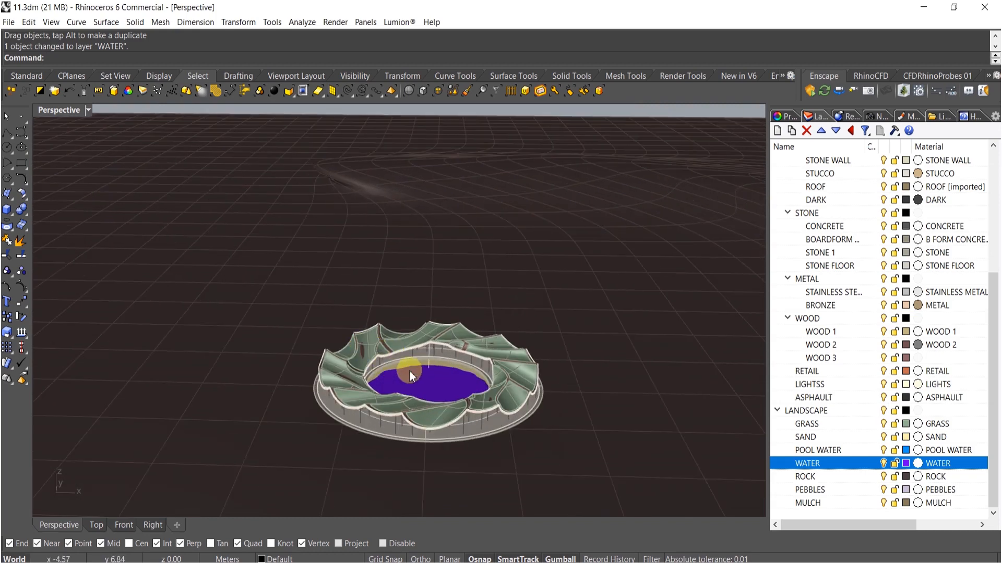
scroll(410, 370, "up", 5)
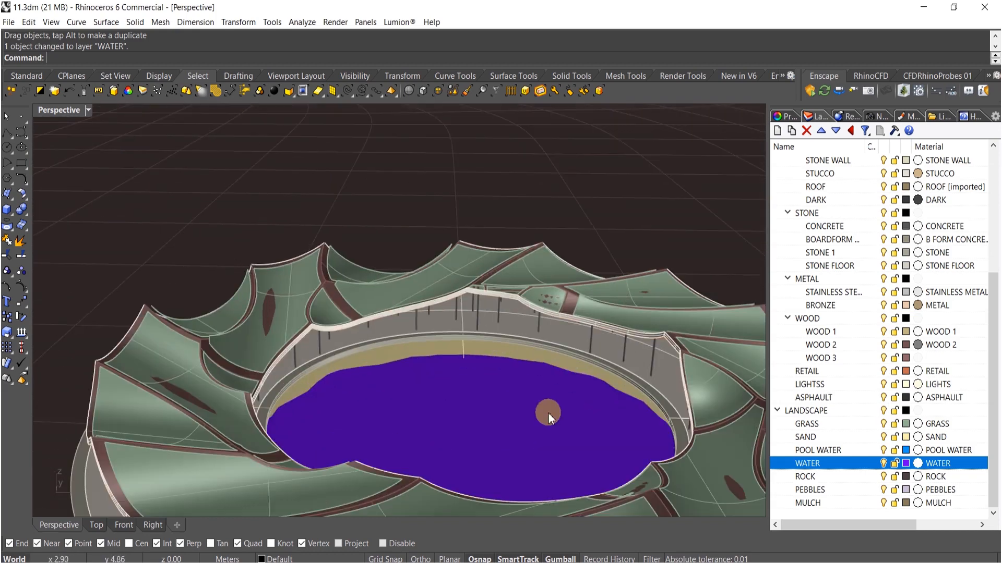
- Hide the SAND layer and window-select the ring's canopy, columns and base geometry
left_click(883, 437)
scroll(448, 366, "down", 5)
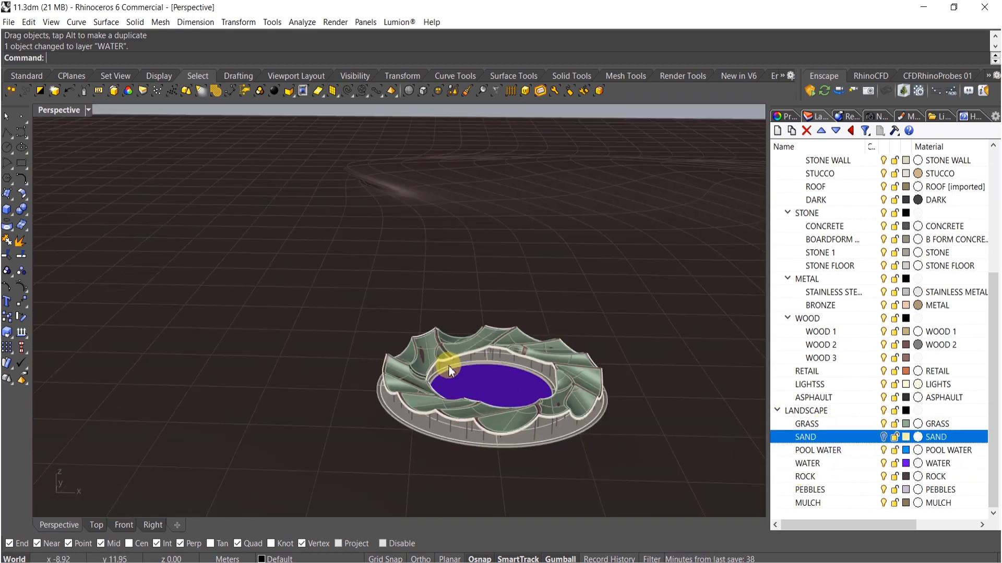
right_click_drag(286, 217, 352, 202)
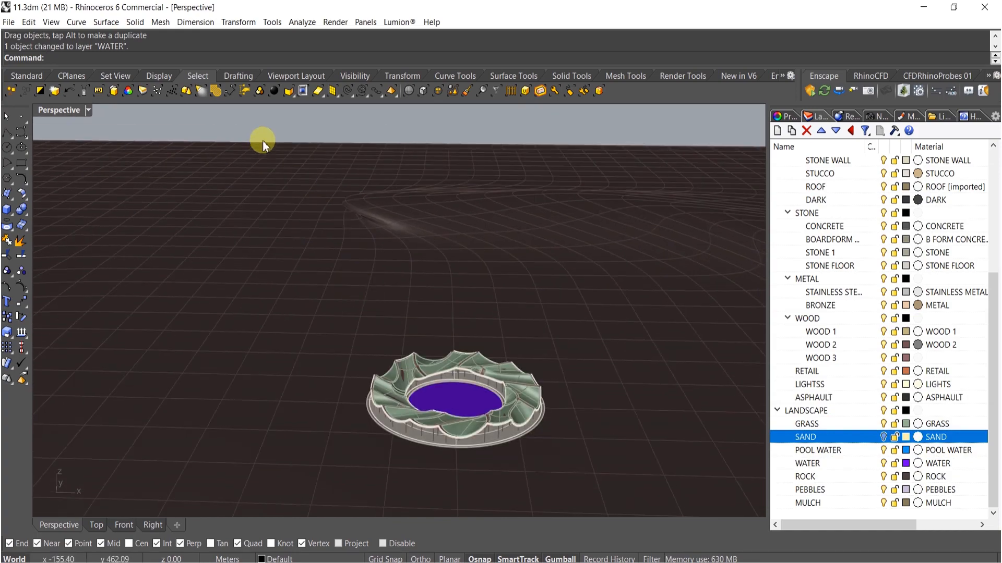
left_click_drag(258, 134, 579, 469)
scroll(474, 383, "up", 5)
scroll(474, 383, "up", 10)
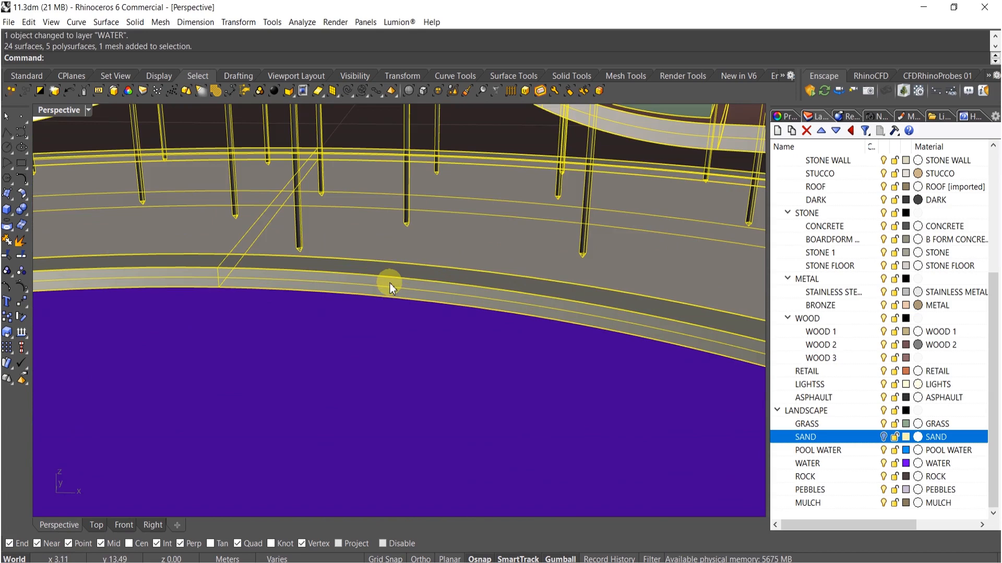
left_click_drag(389, 284, 397, 316)
scroll(397, 315, "down", 10)
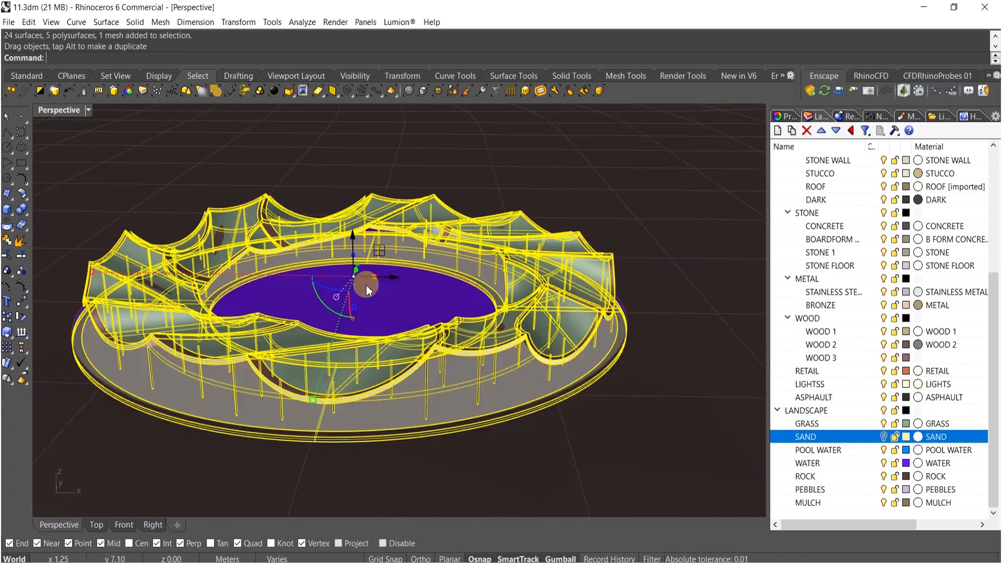
scroll(401, 269, "up", 10)
key("Escape")
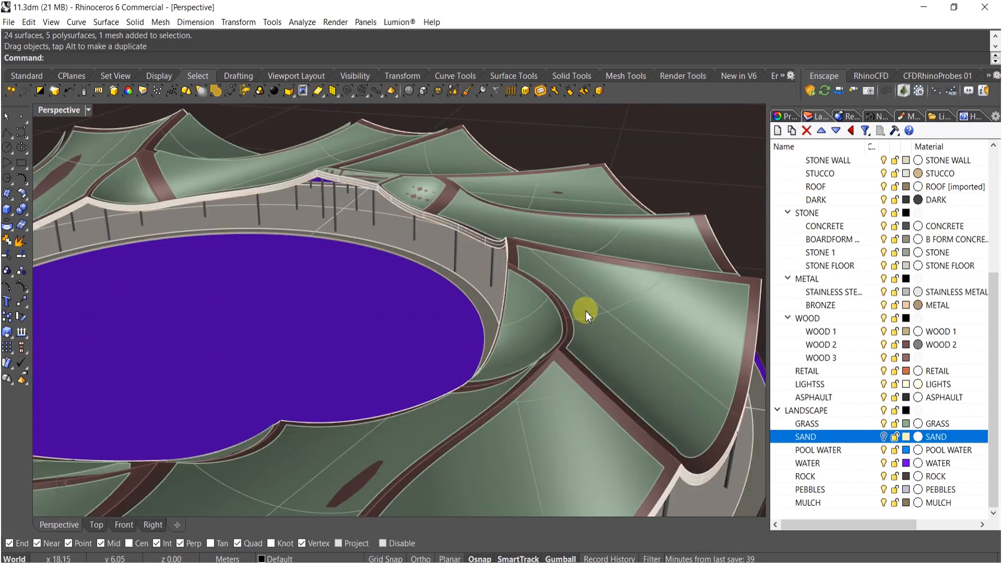
- Show the SAND layer again, try dragging the reselected ring geometry, and undo the drag
left_click(884, 437)
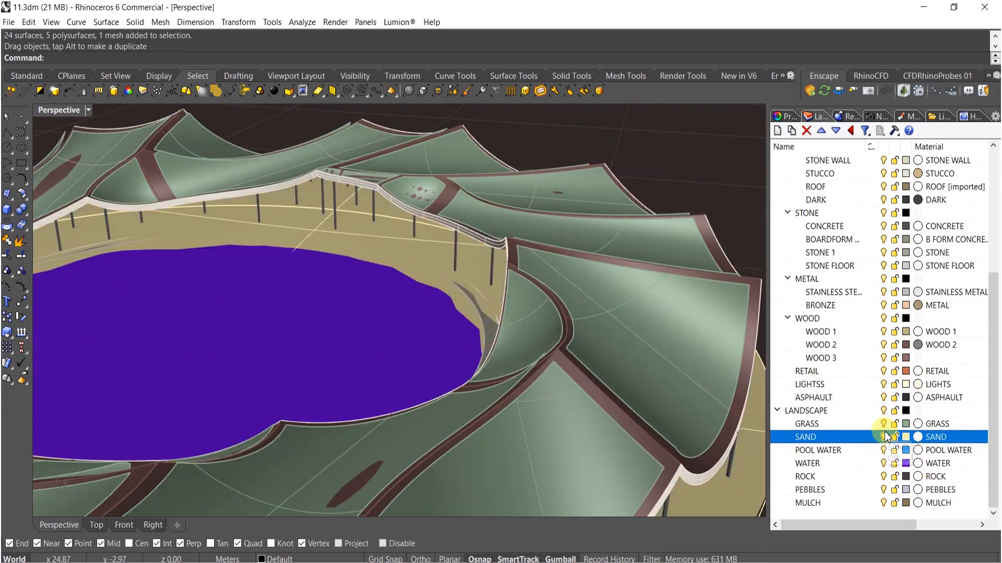
right_click_drag(397, 334, 338, 282)
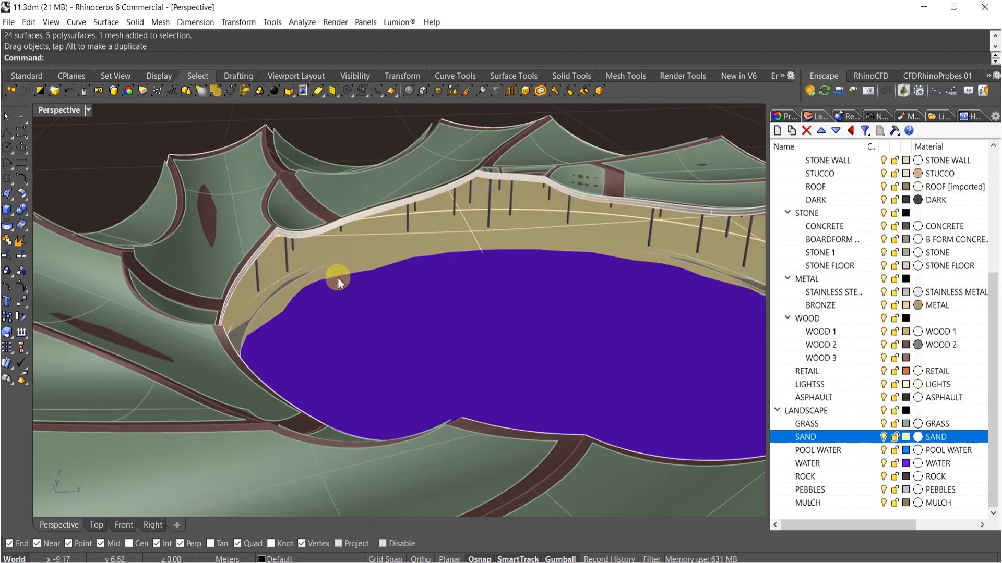
scroll(417, 235, "up", 5)
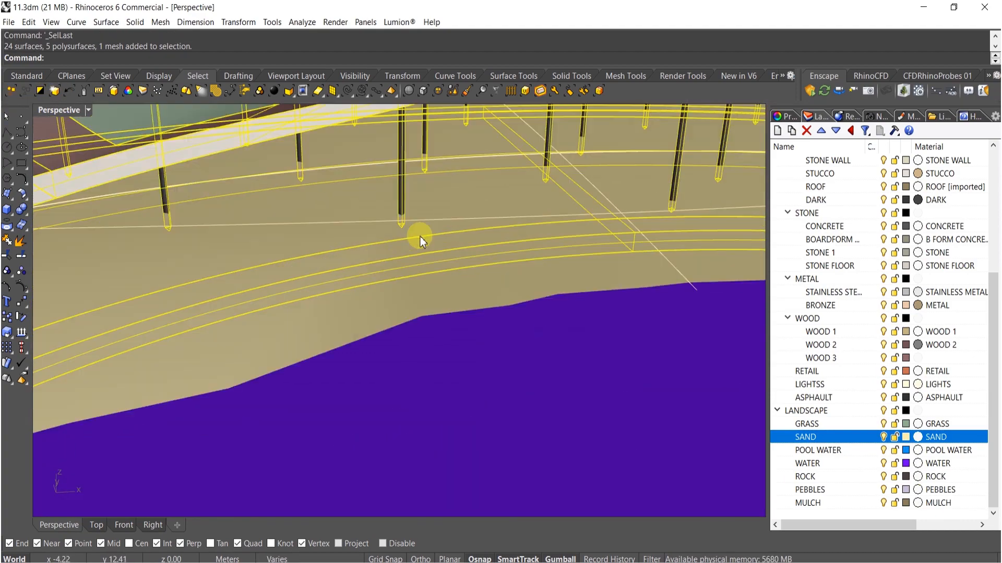
mouse_move(429, 252)
left_mouse_down()
mouse_move(432, 208)
mouse_move(424, 236)
left_mouse_up()
scroll(436, 226, "down", 5)
scroll(425, 232, "down", 6)
right_click_drag(425, 232, 364, 322)
key("Escape")
key("ctrl+z")
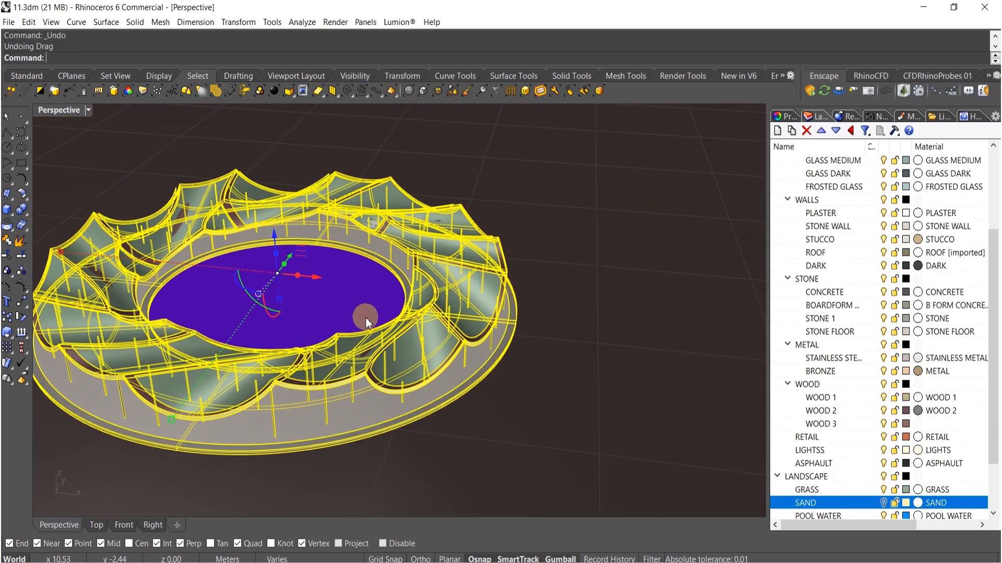
key("Escape")
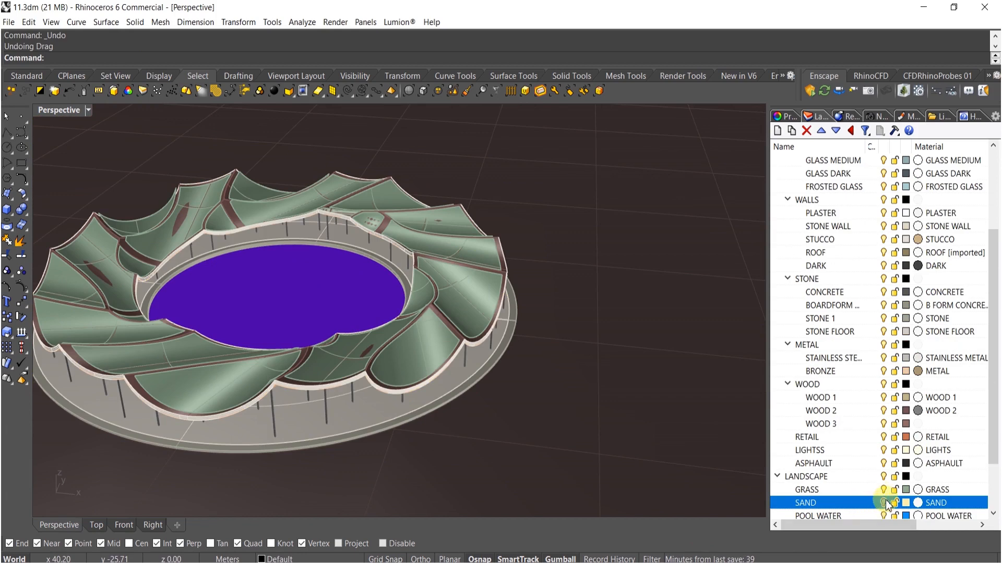
scroll(407, 338, "down", 10)
right_click_drag(453, 324, 460, 337)
scroll(472, 346, "down", 14)
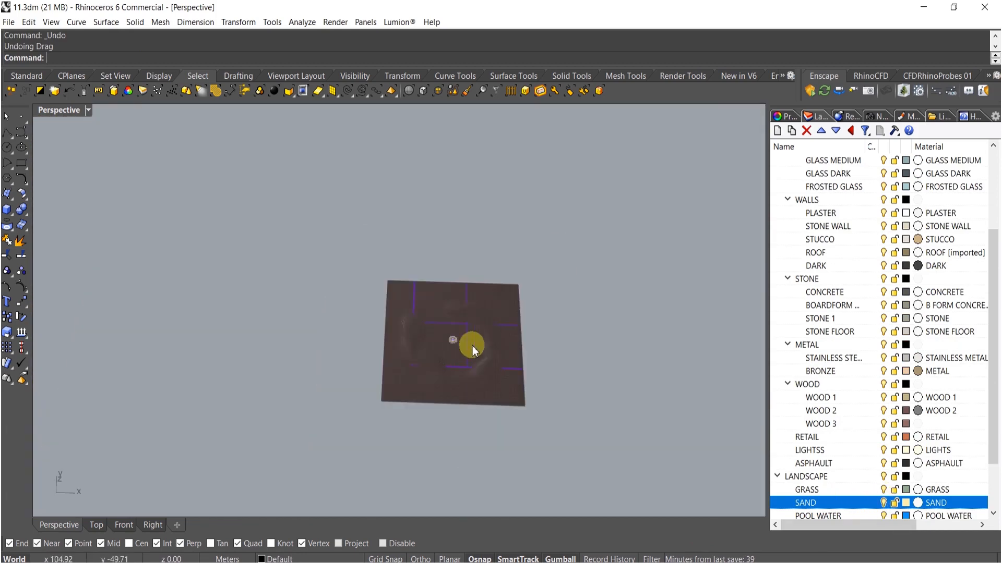
- Window-select the ring and terrain geometry and export it as a COLLADA (*.dae) file, replacing 1.dae in the SPEED folder
left_click_drag(512, 293, 270, 532)
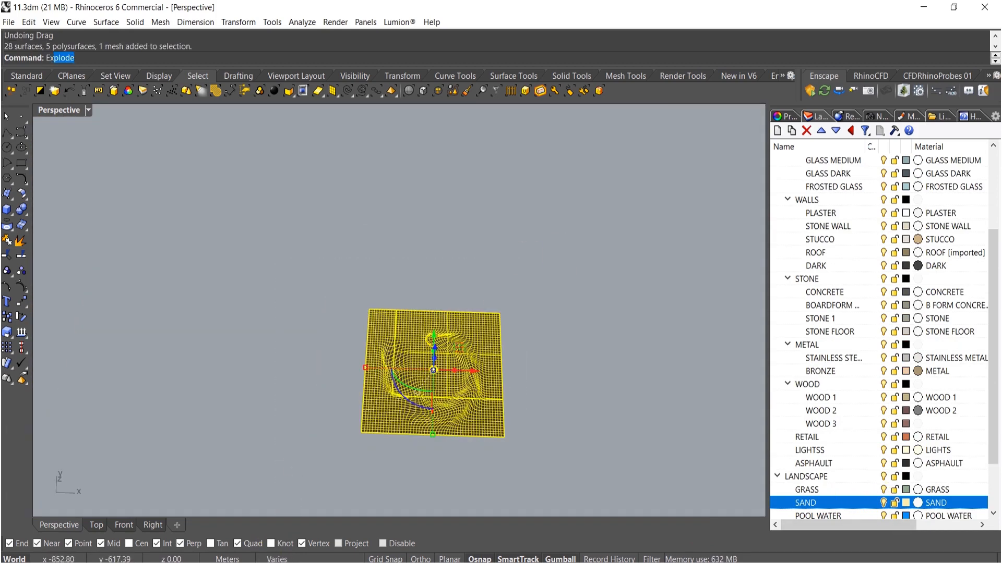
key("Return")
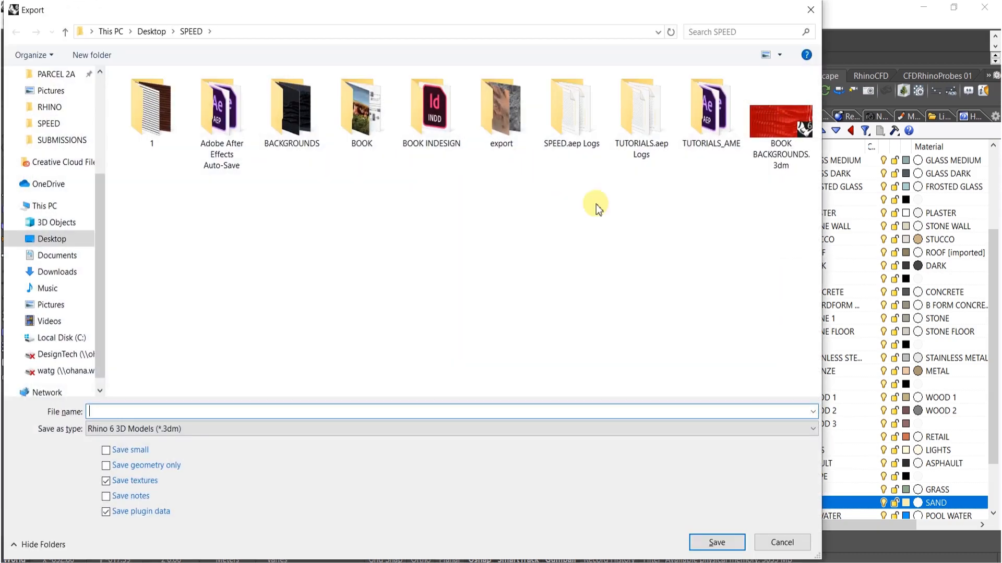
left_click(548, 429)
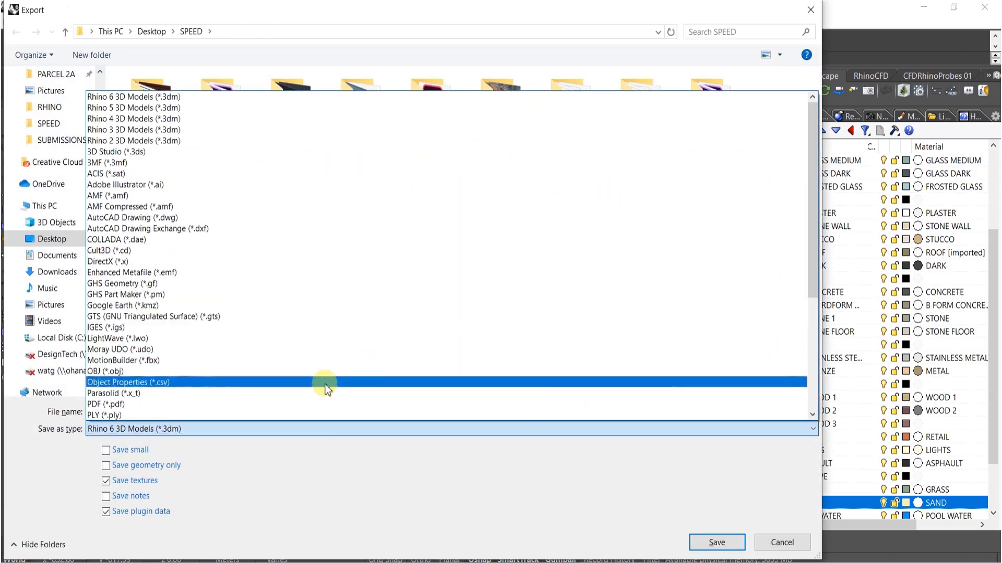
left_click(177, 240)
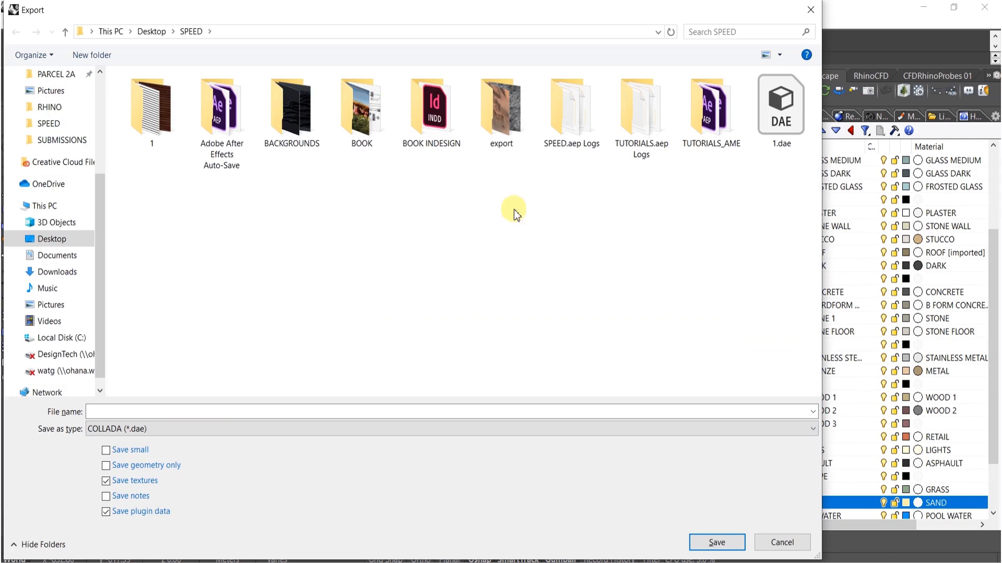
left_click(715, 542)
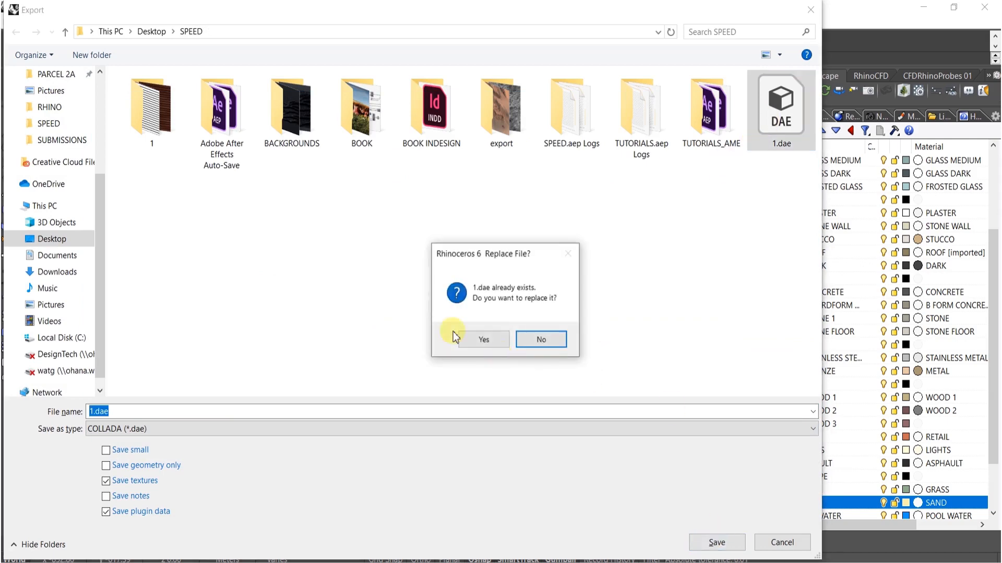
left_click(477, 340)
- Switch to Lumion, import 1.dae as a new model named 1ktfjdhfsg, and place it in the scene
key("alt+Tab")
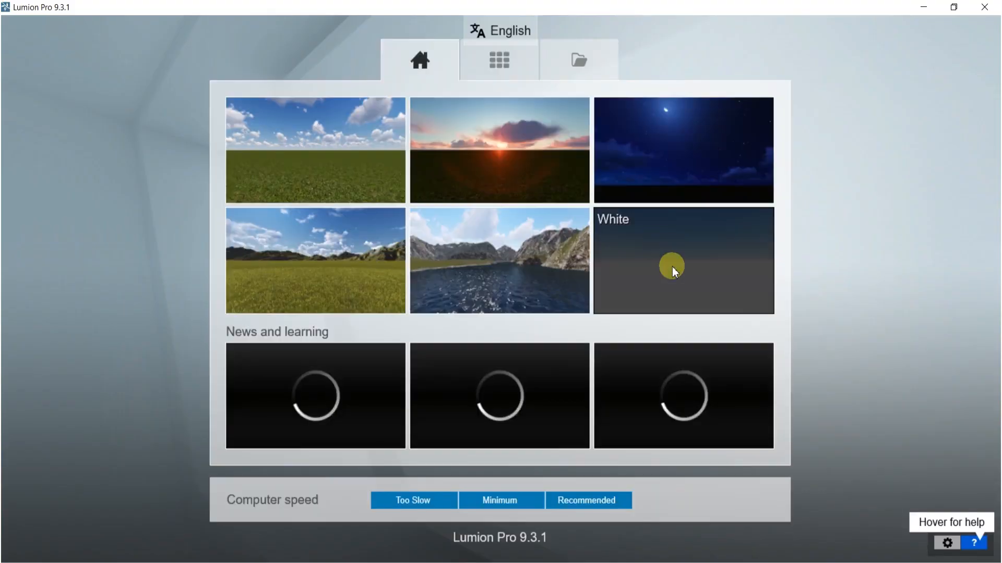
left_click(672, 266)
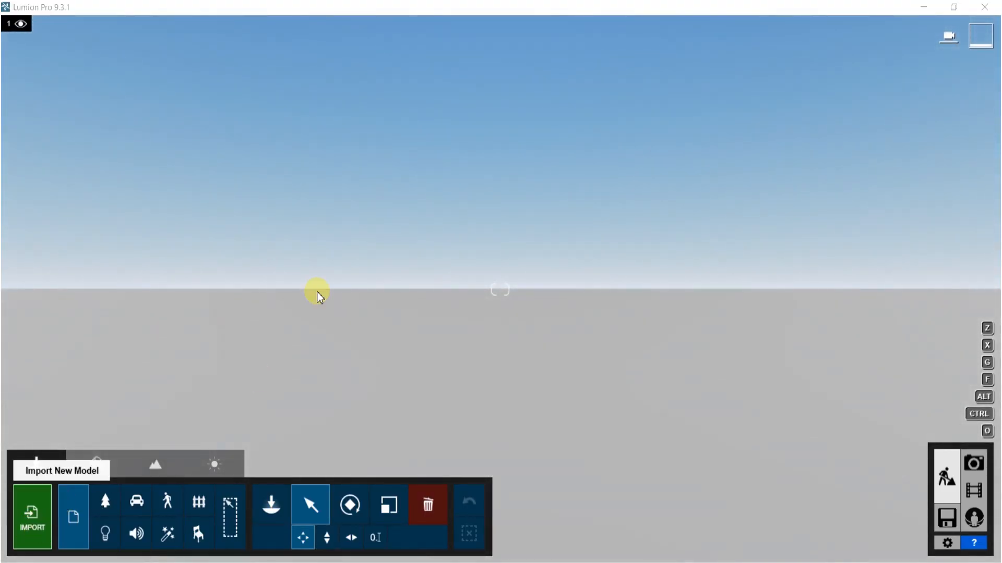
left_click(194, 48)
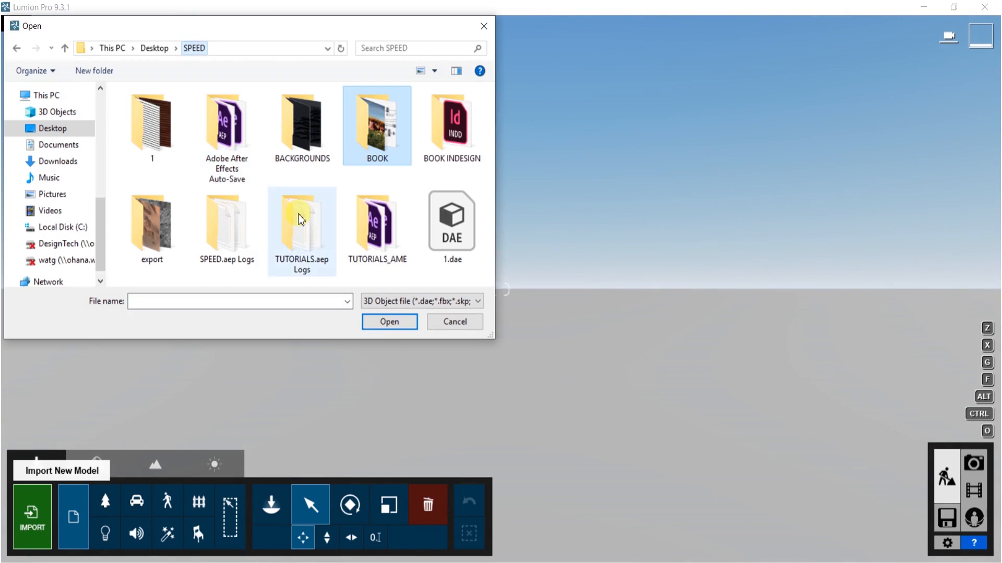
double_click(443, 217)
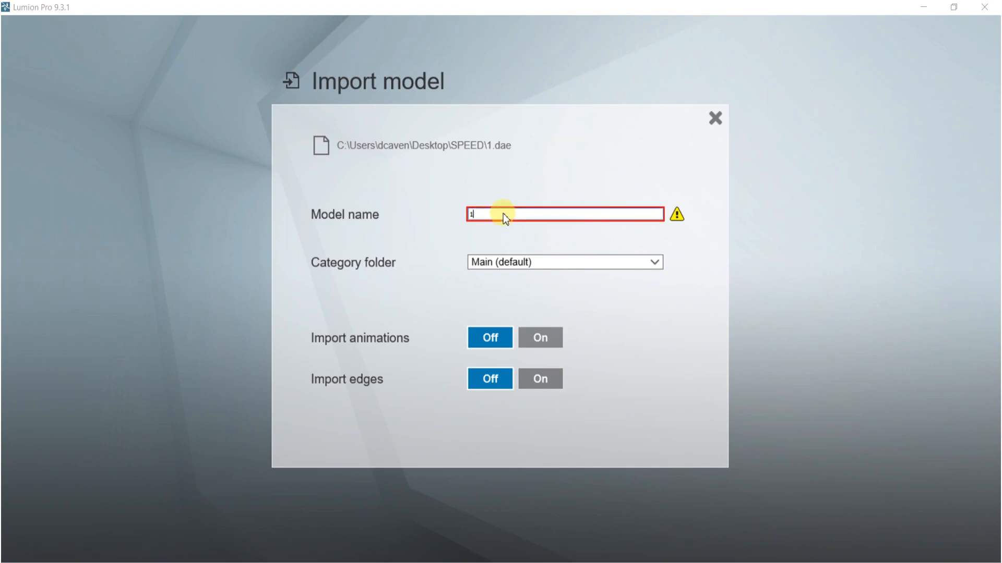
type("ktfjdhfsg")
left_click(684, 431)
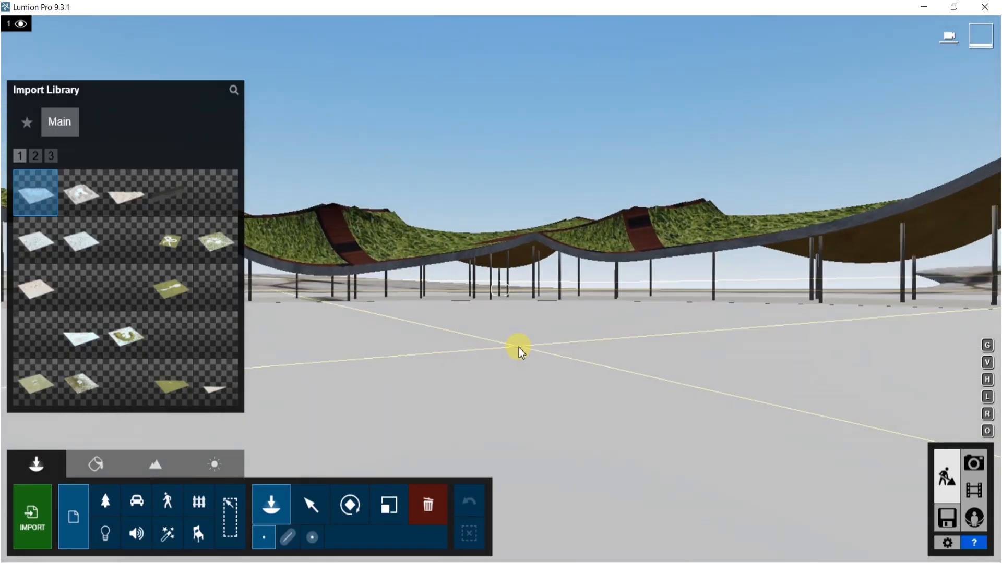
left_click(518, 348)
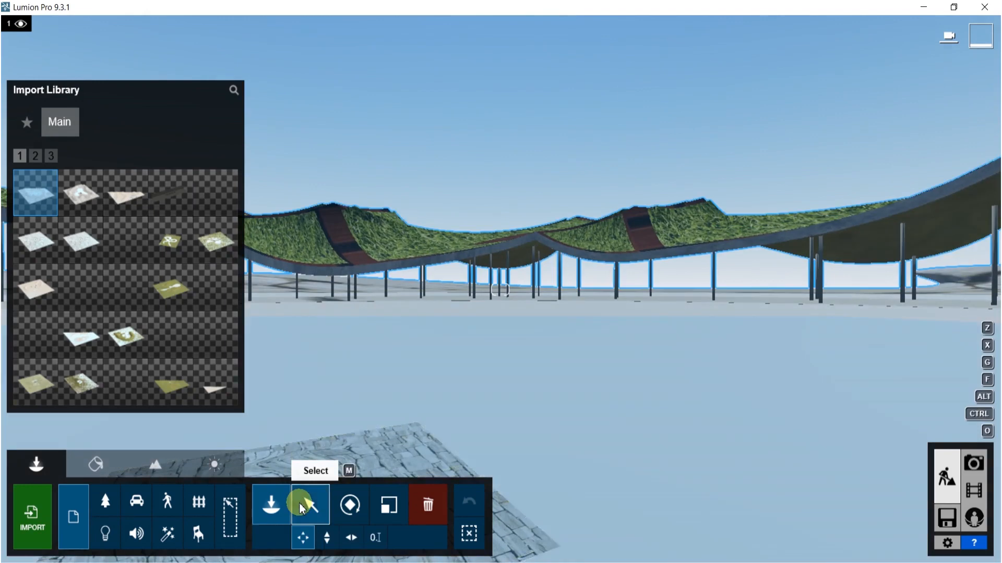
- Select the imported model and raise it vertically about 2.88 m
left_click(311, 505)
left_click(327, 537)
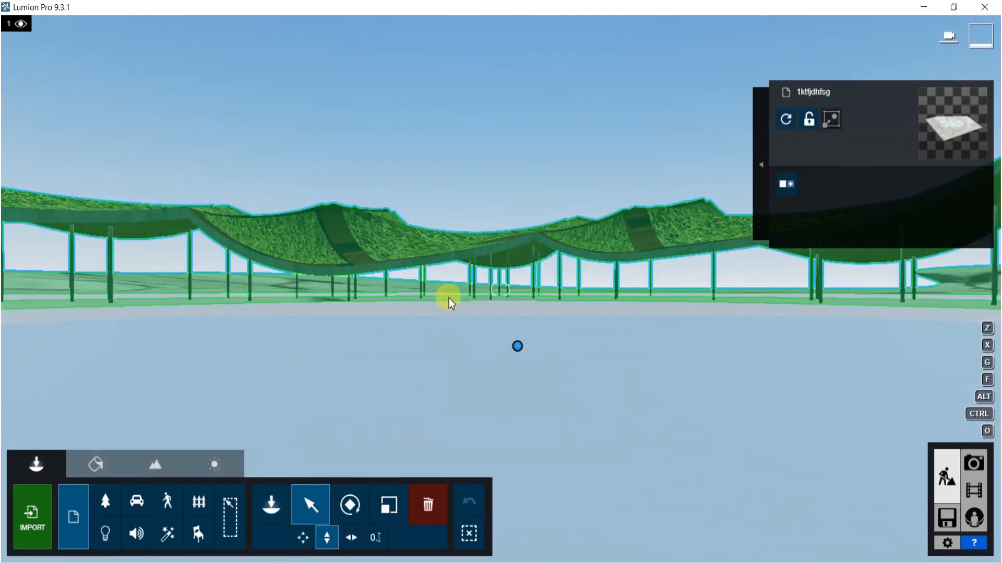
left_click_drag(517, 348, 462, 19)
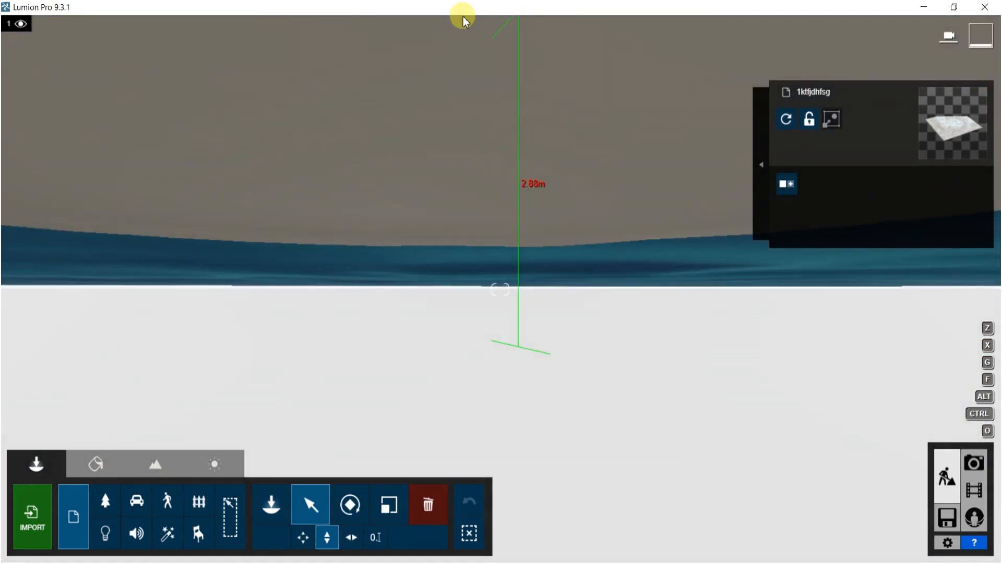
left_click_drag(471, 121, 471, 121)
right_click_drag(471, 121, 261, 138)
key("q")
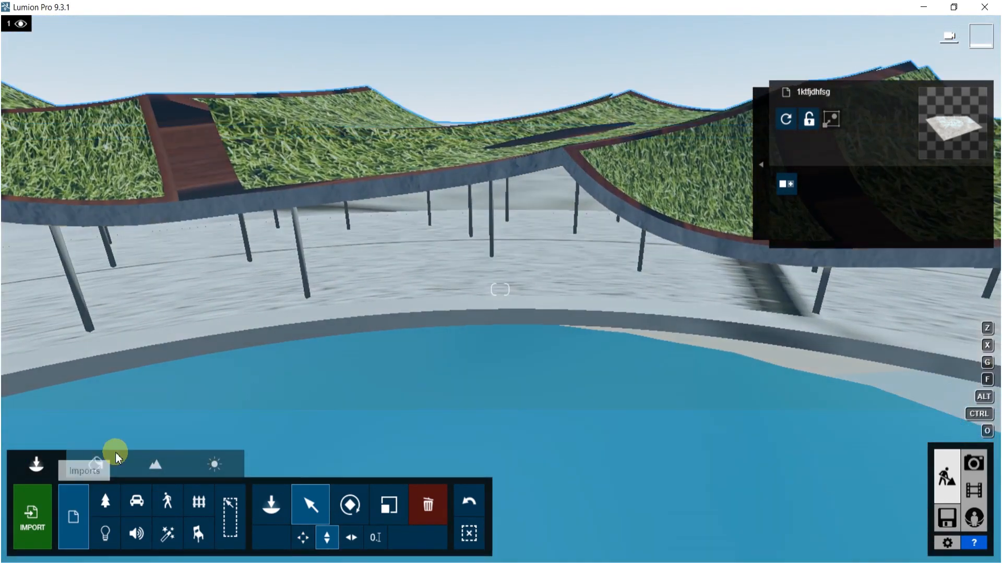
- Open the model's material editor and assign the Blue Lake water preset to the water surface
left_click(99, 464)
left_click(508, 401)
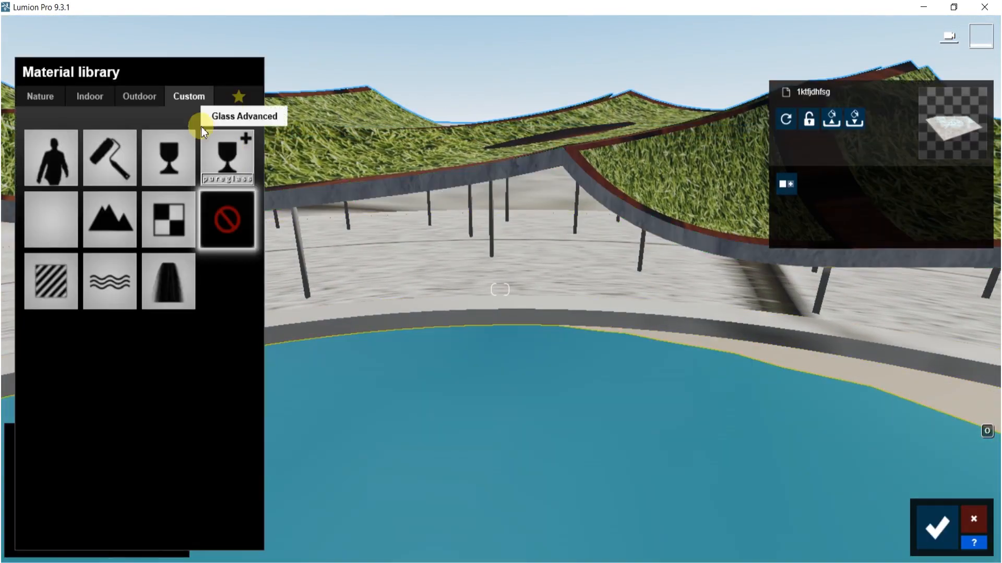
left_click(56, 98)
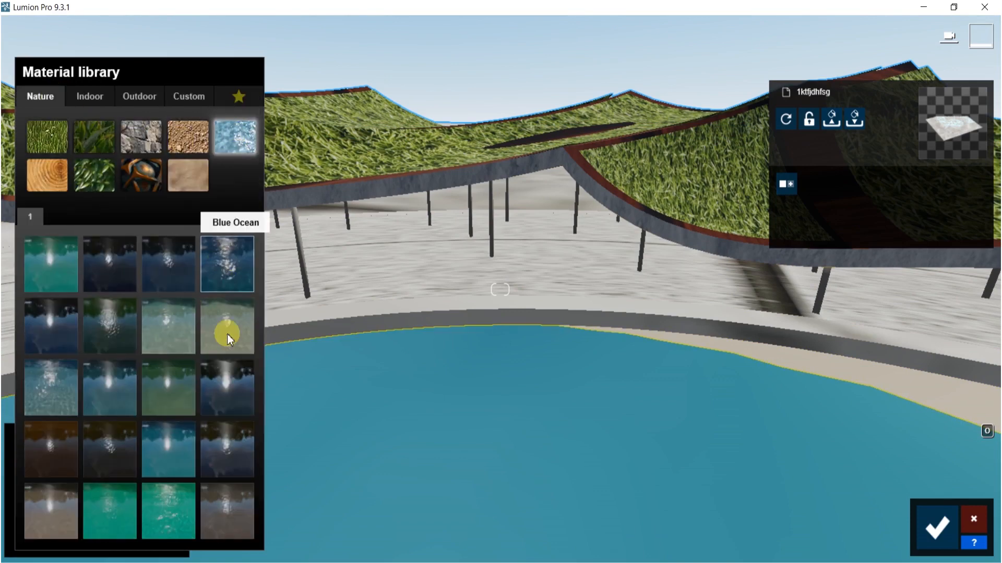
left_click(53, 321)
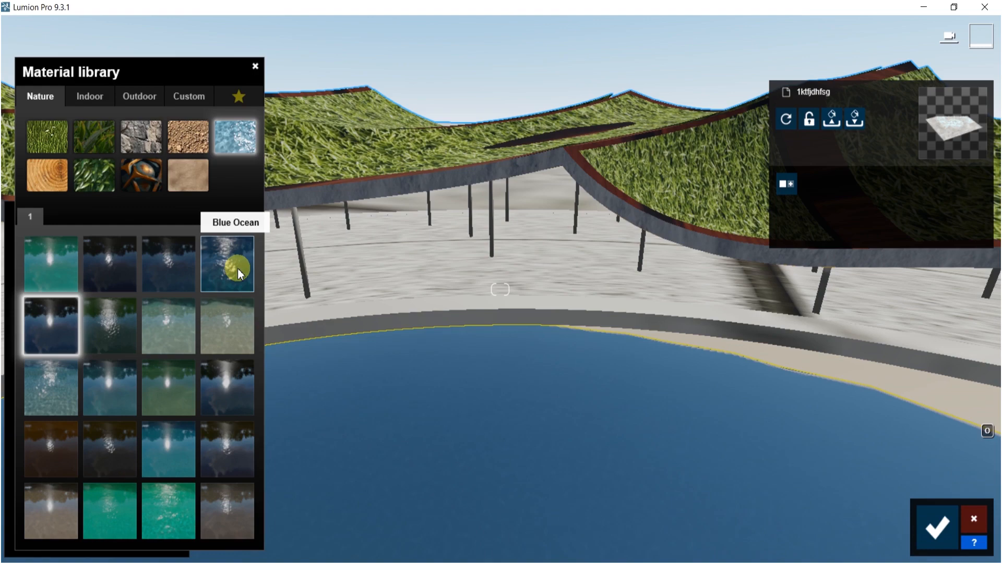
left_click(236, 269)
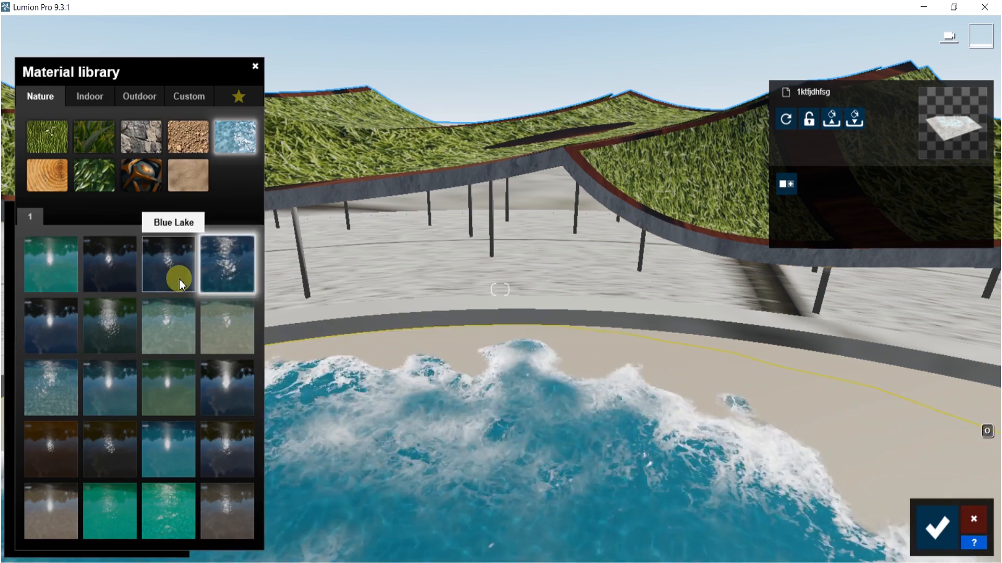
left_click(174, 277)
- Select the sand surface and assign the Landscape 06 A material from the Nature library
left_click(767, 352)
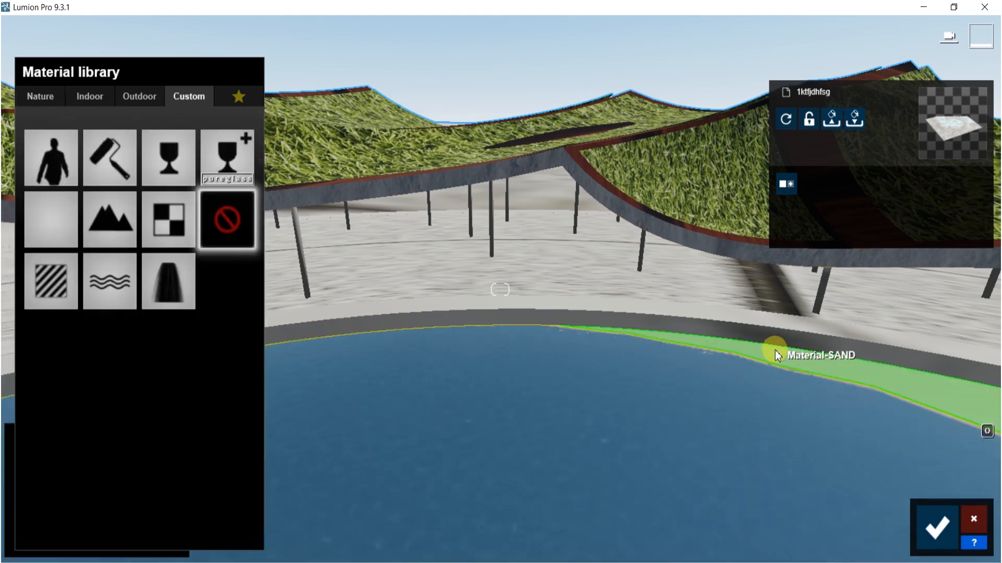
right_click_drag(876, 405, 831, 484)
key("w")
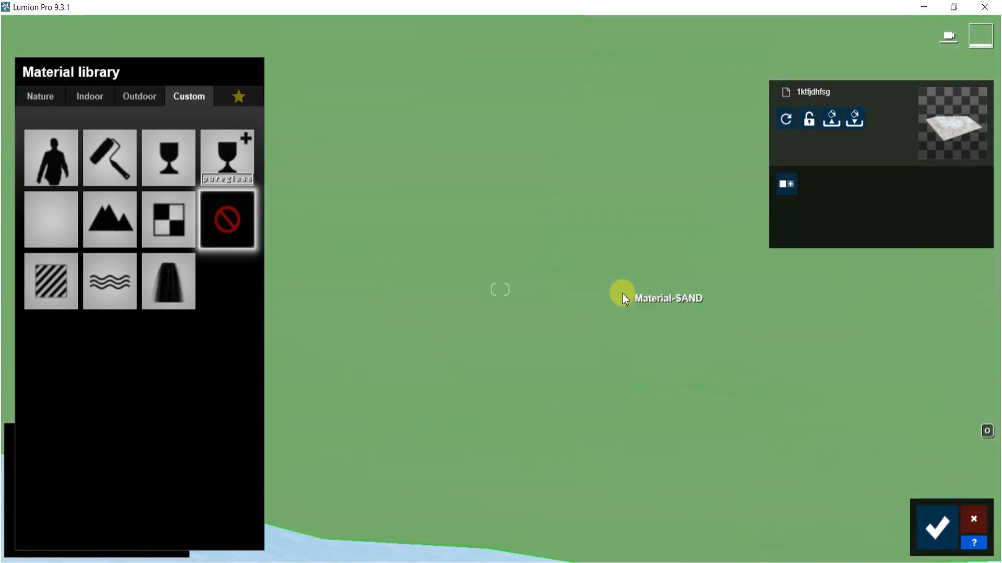
left_click(42, 97)
left_click(182, 176)
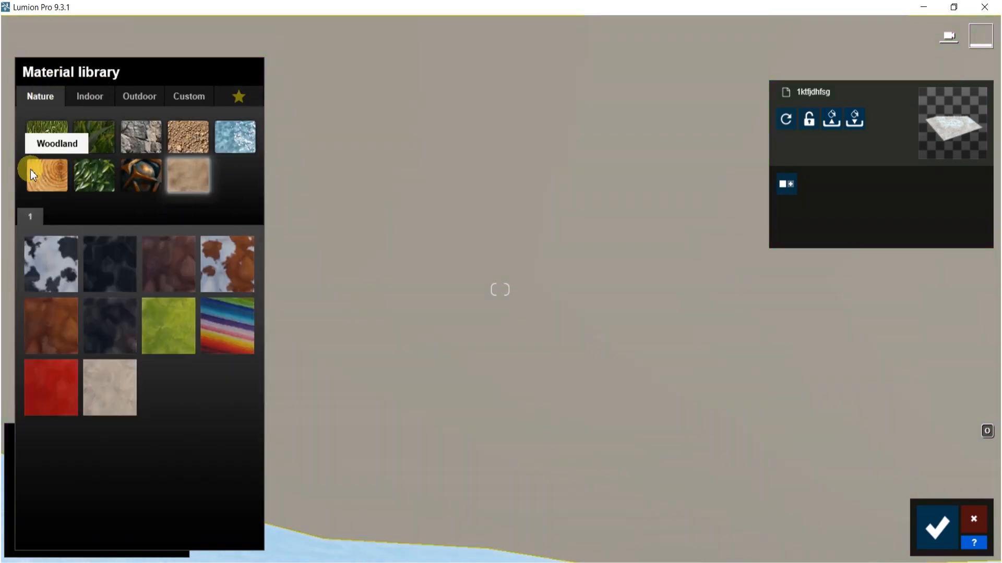
left_click(188, 137)
left_click(57, 217)
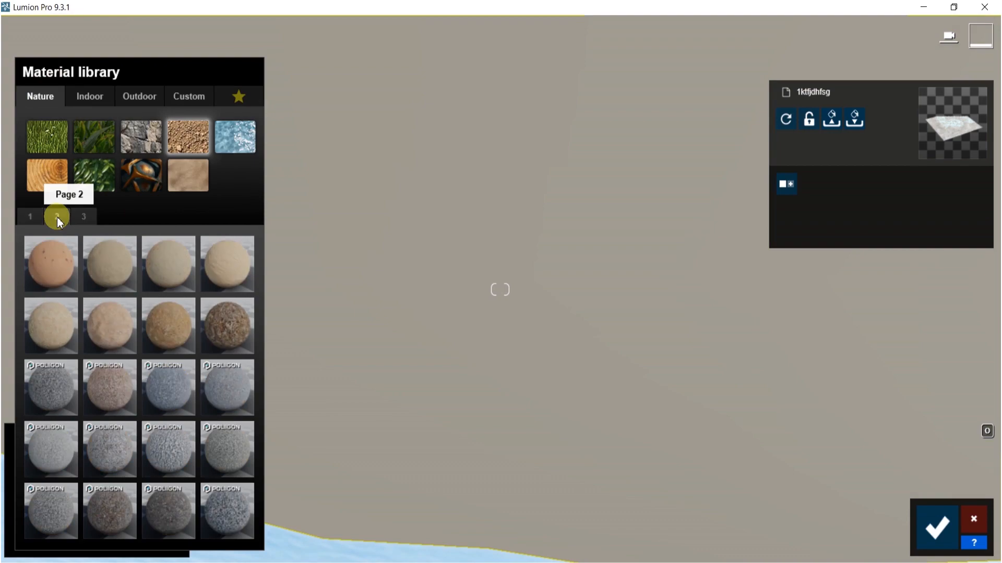
left_click(236, 270)
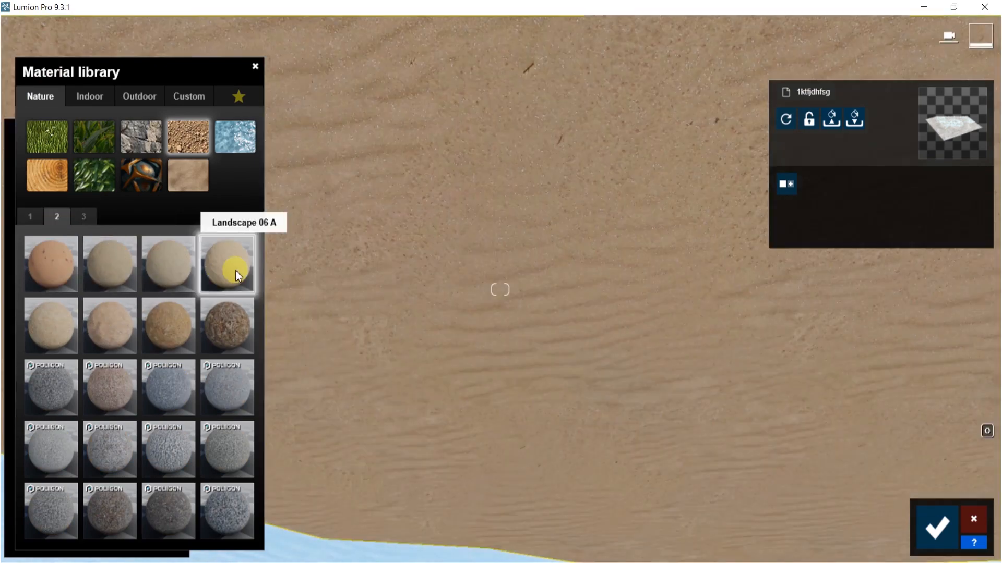
- Select the rock surface and browse the Nature library's Leaves category for its material
right_click_drag(663, 320, 626, 326)
key("s")
right_click_drag(741, 225, 722, 304)
right_click_drag(653, 233, 666, 122)
left_click(549, 128)
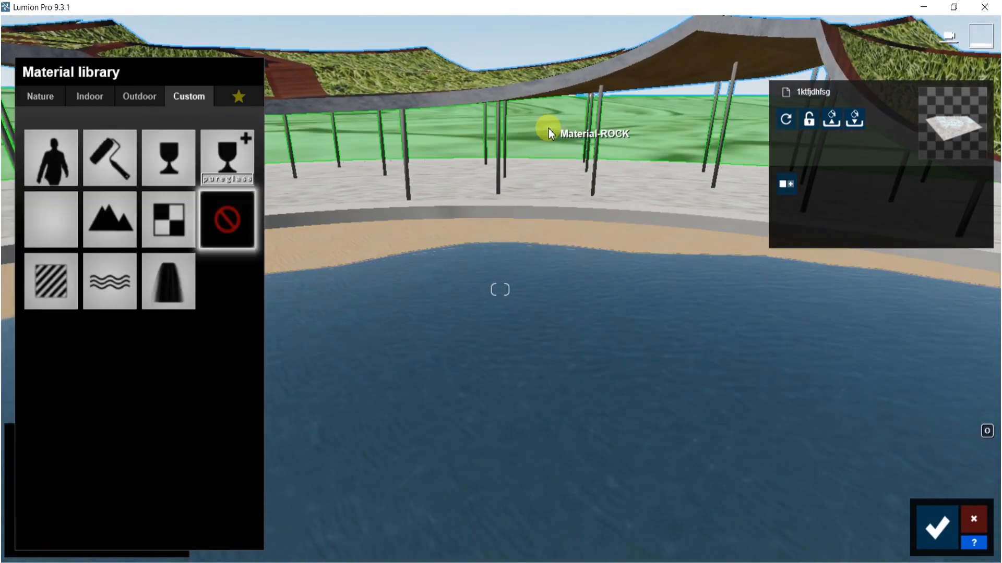
left_click(42, 96)
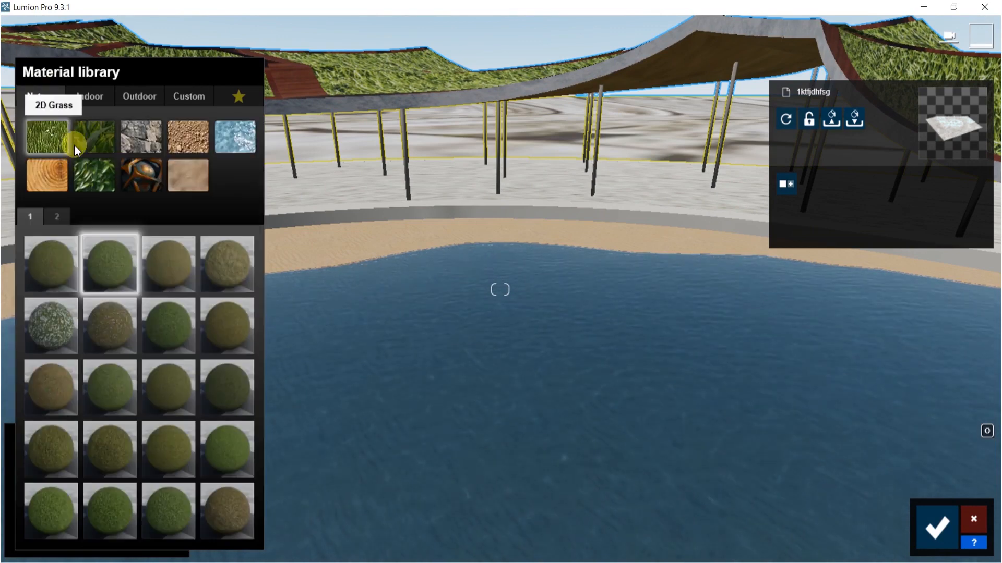
left_click(85, 138)
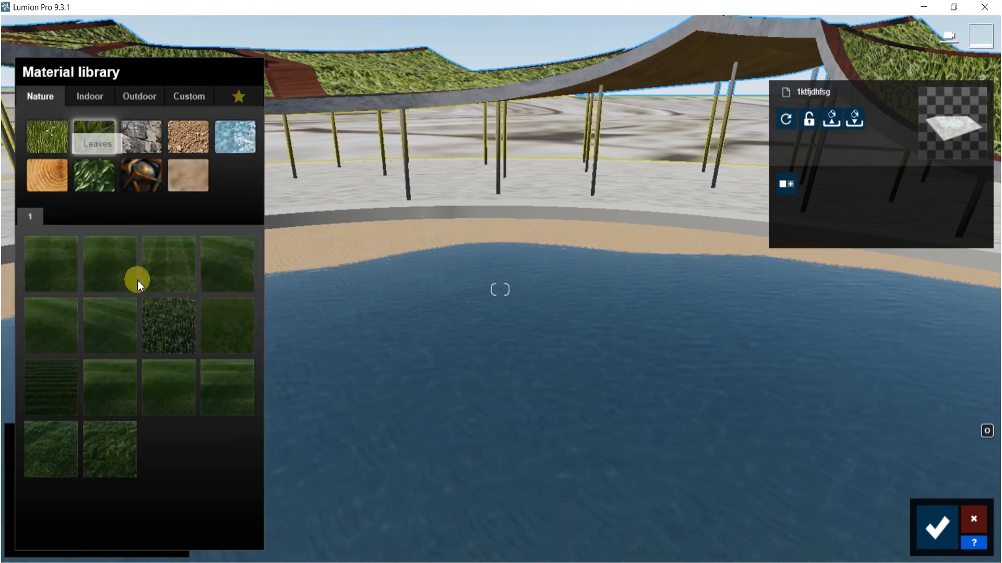
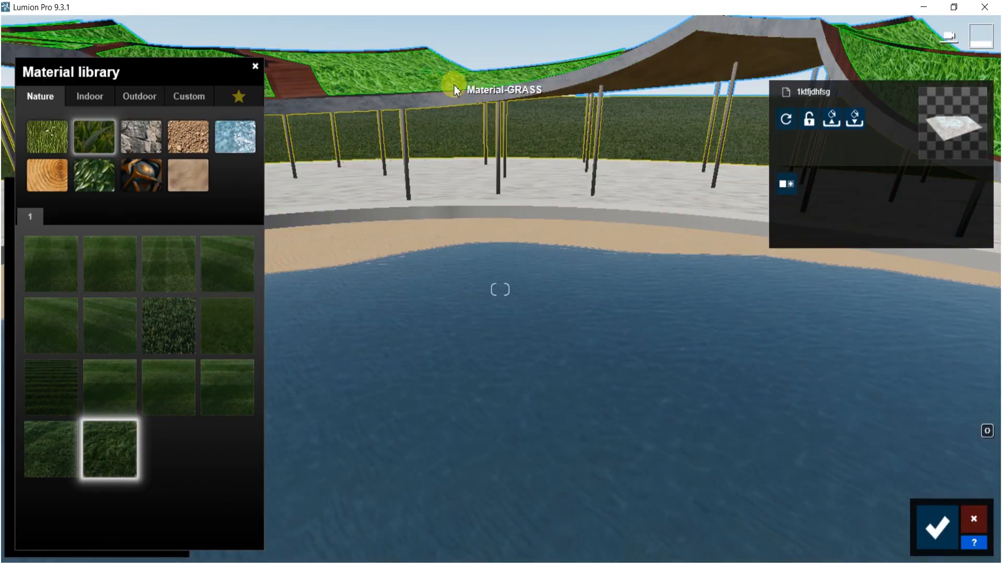
- Select the grassy canopy roof surface and apply a yellow-green Leaves material from the Nature library
left_click(422, 80)
left_click(42, 97)
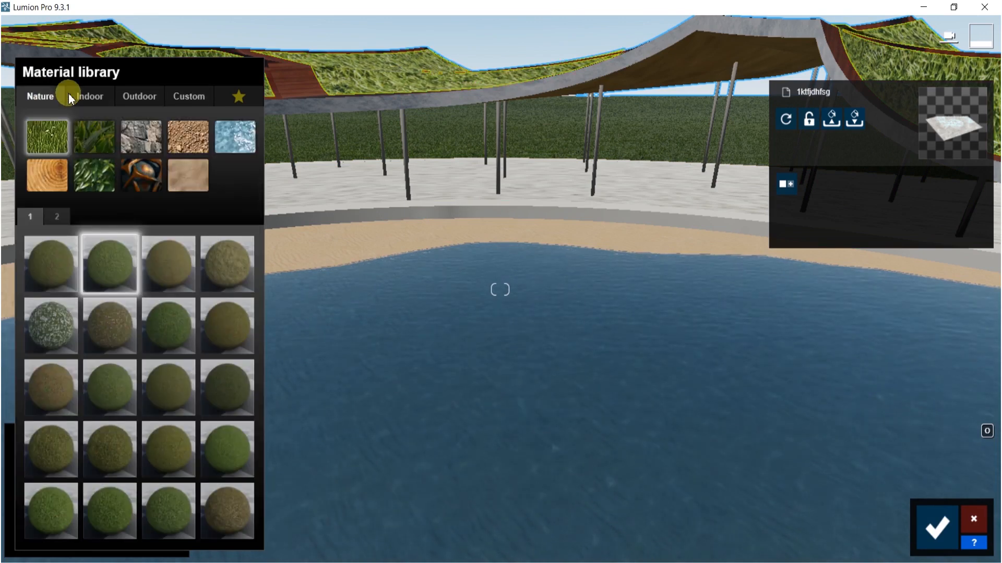
left_click(99, 177)
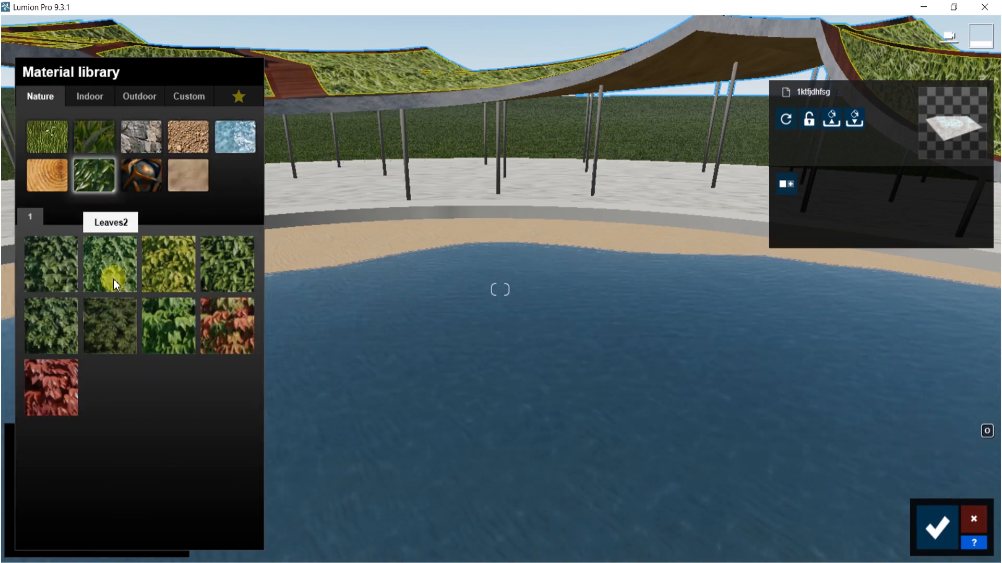
left_click(167, 270)
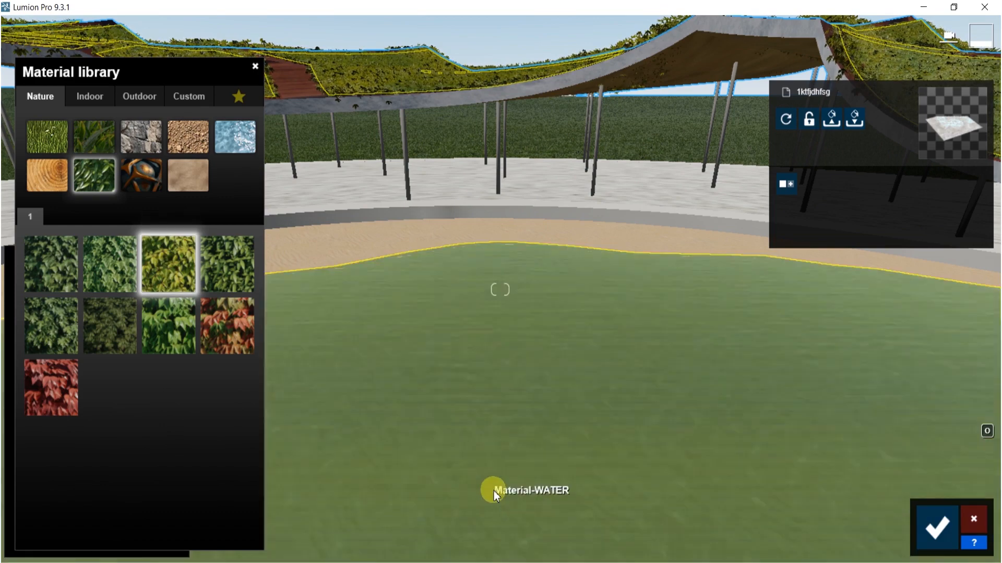
- Replace the canopy roof's material with Leaves2 from the Nature Leaves category
right_click_drag(501, 279, 568, 188)
key("w")
key("d")
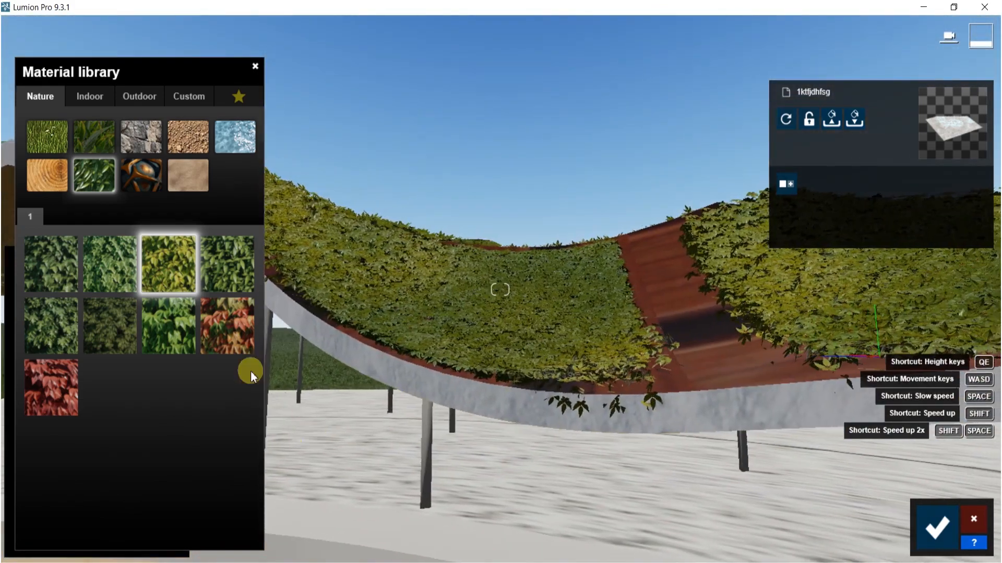
left_click(110, 264)
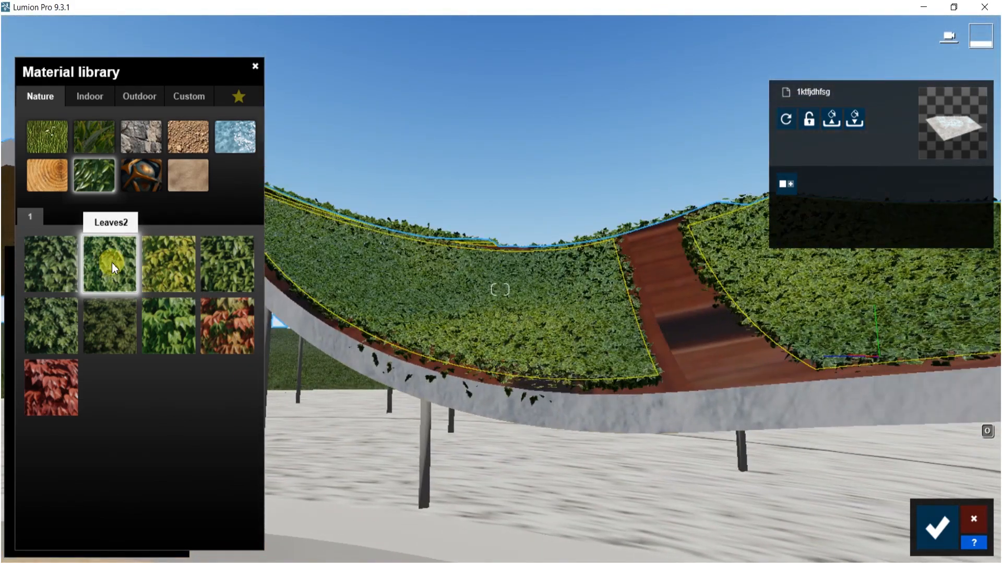
left_click(99, 286)
- Open the Leaves2 material properties, lower the leaves size and raise the spread
left_click(35, 423)
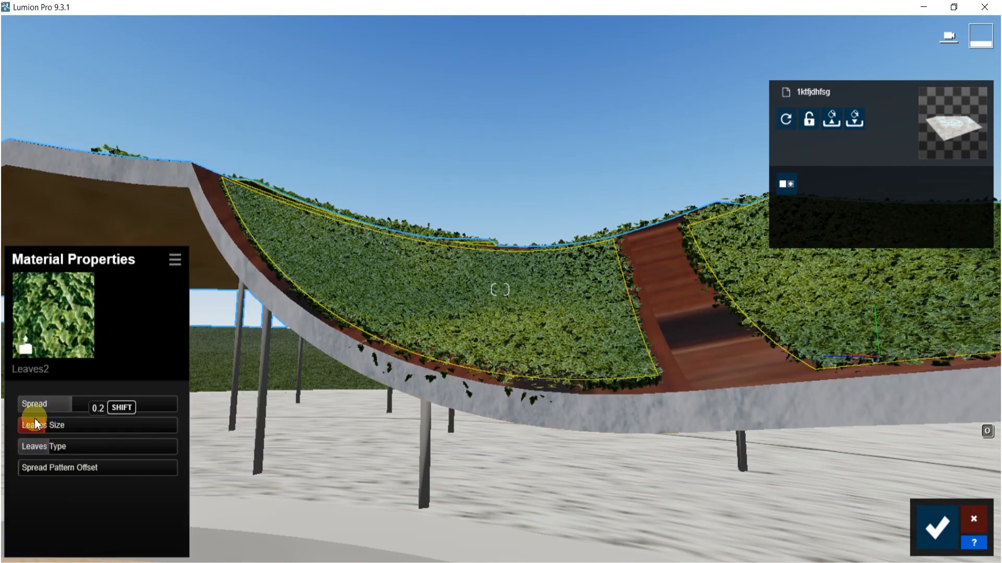
left_click_drag(50, 433, 2, 438)
left_click_drag(62, 405, 130, 405)
left_click_drag(33, 425, 24, 425)
- Select the wooden path on the canopy and assign Wood Floor 001 1024 from the Indoor Wood library
left_click(700, 359)
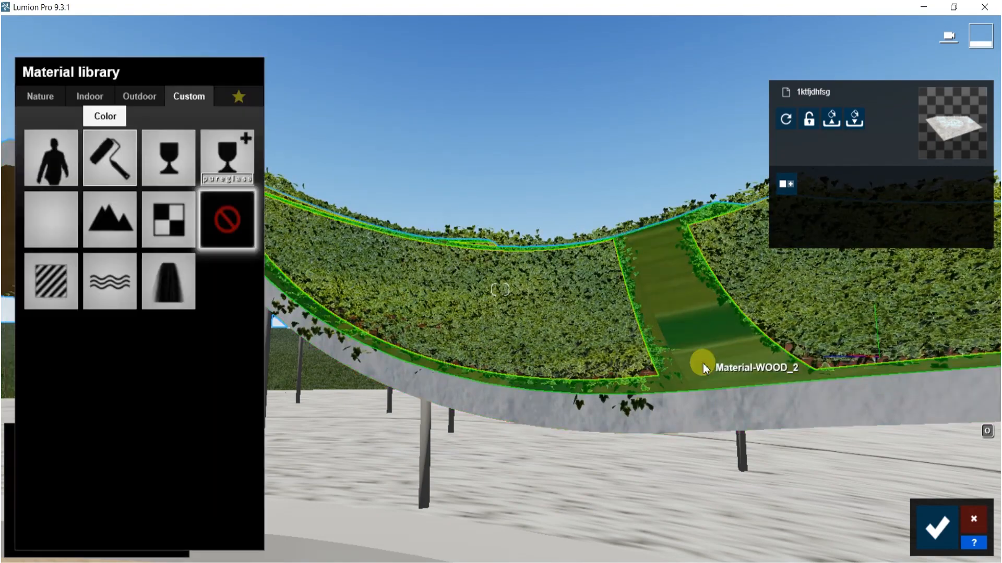
left_click(88, 95)
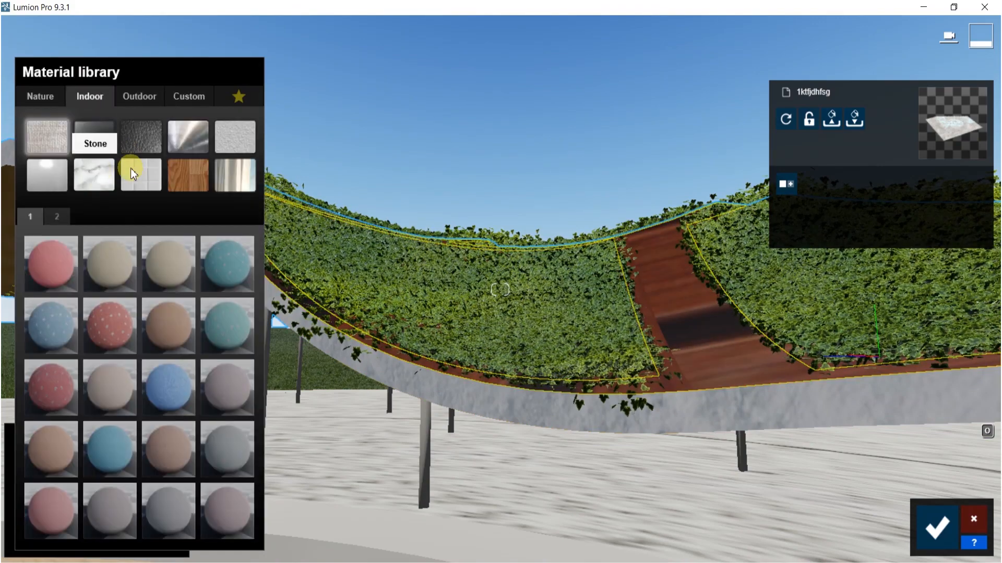
left_click(182, 174)
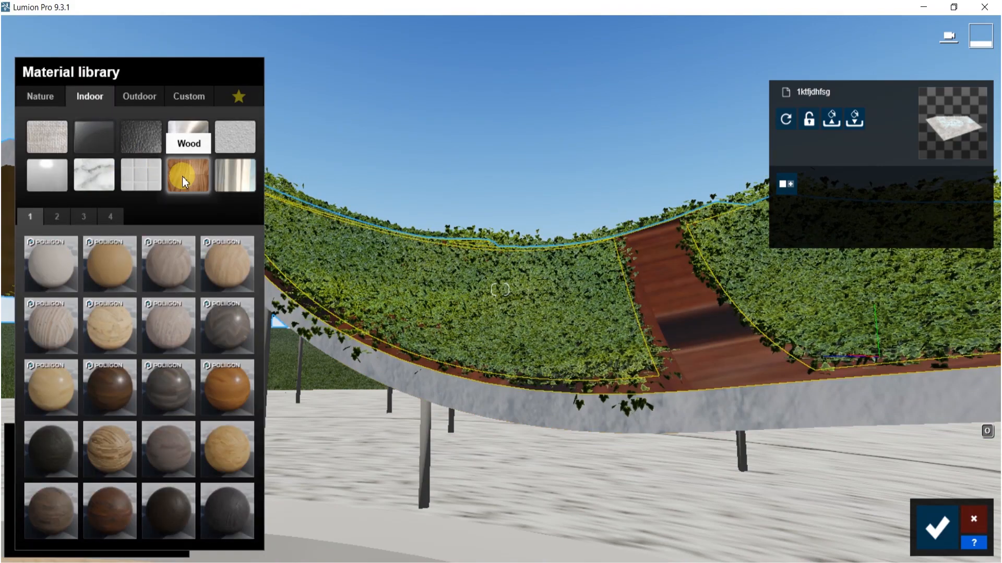
left_click(235, 339)
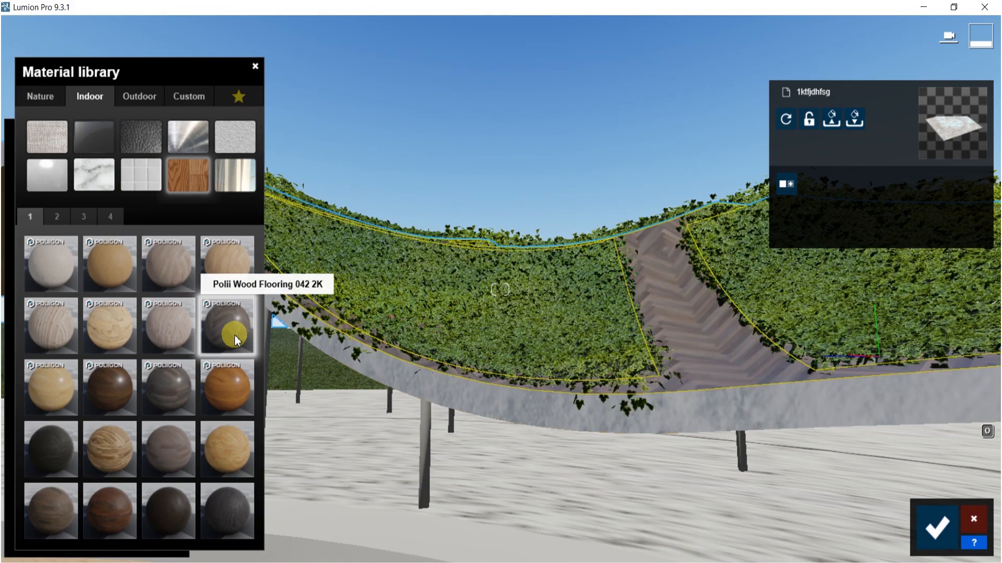
left_click(48, 456)
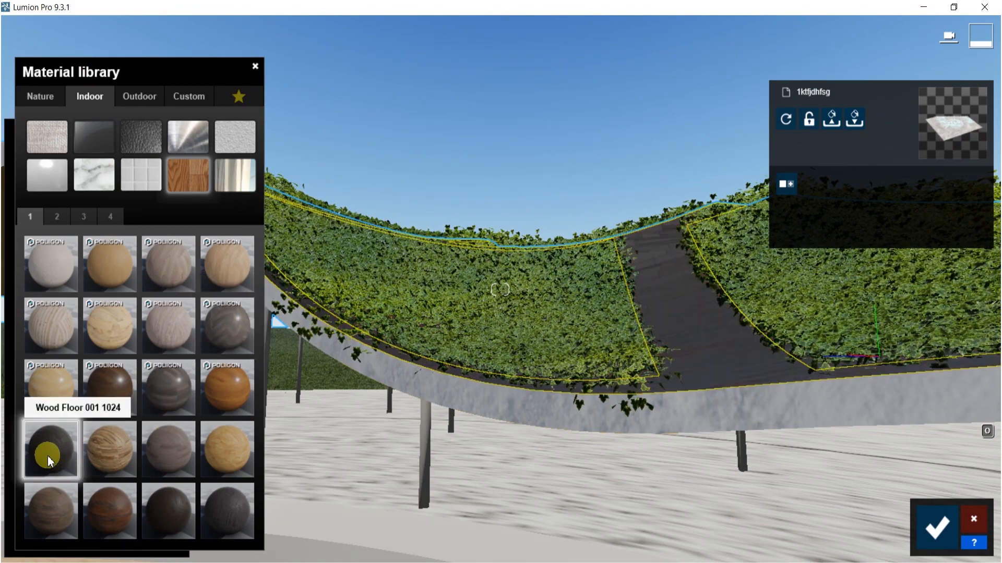
- Select the canopy's stucco edge band and assign Polii TilesMarble 060 2k from the Indoor Tiles library
left_click(831, 398)
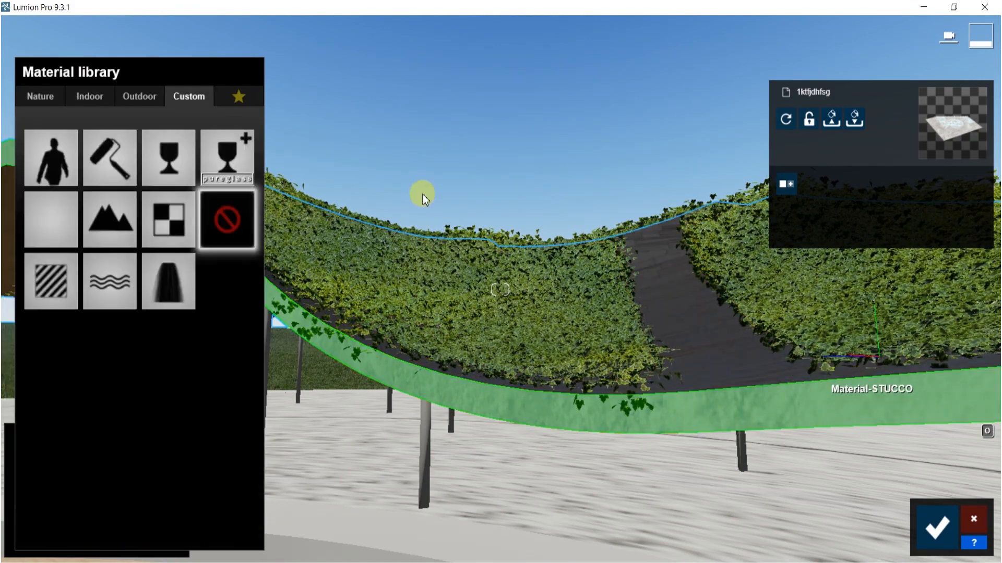
left_click(96, 98)
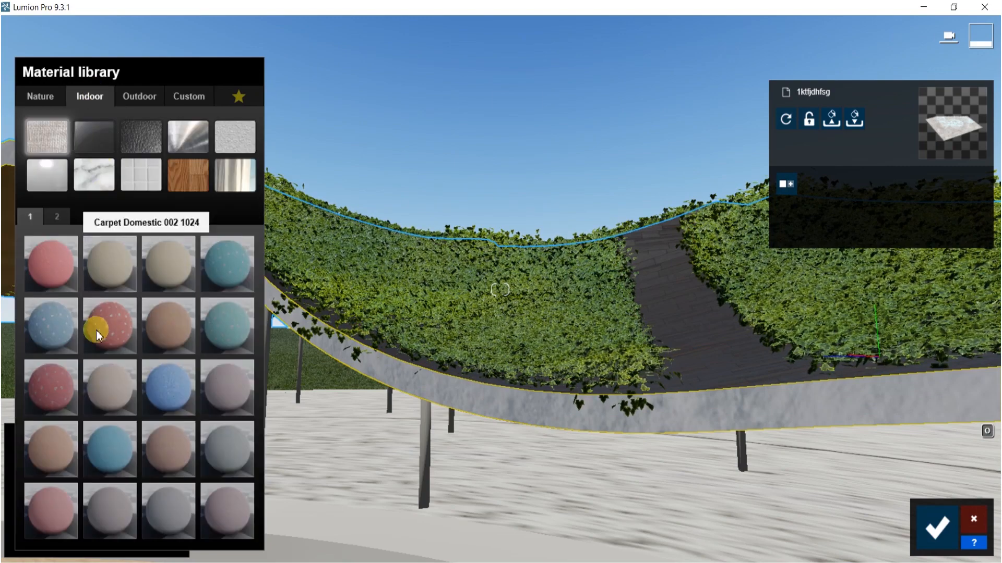
left_click(109, 186)
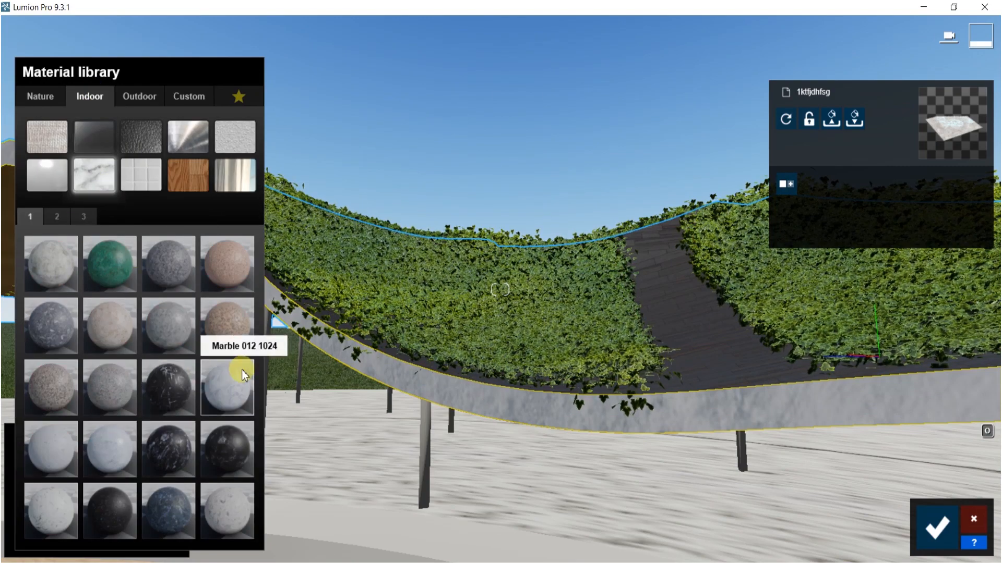
left_click(242, 369)
left_click(126, 177)
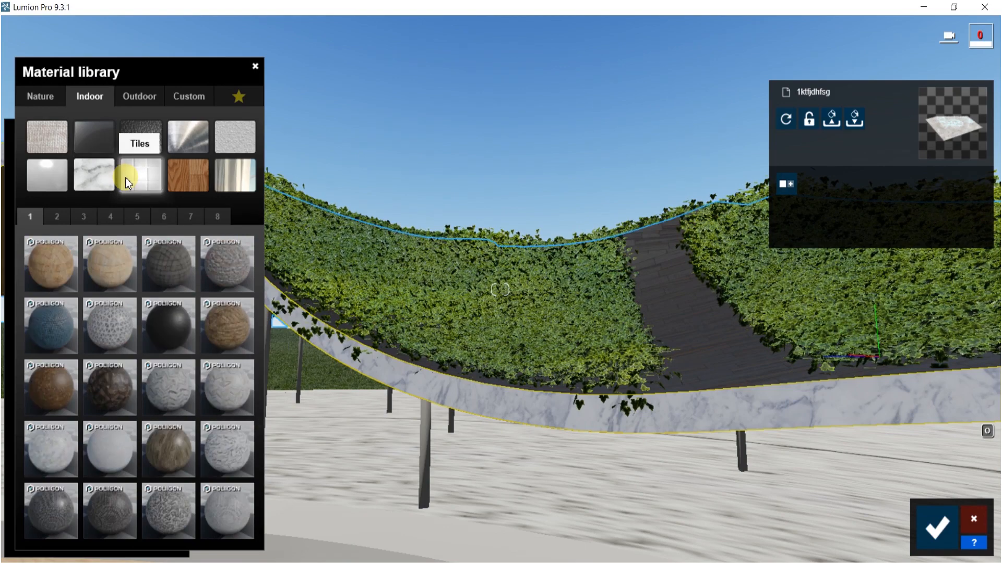
left_click(246, 437)
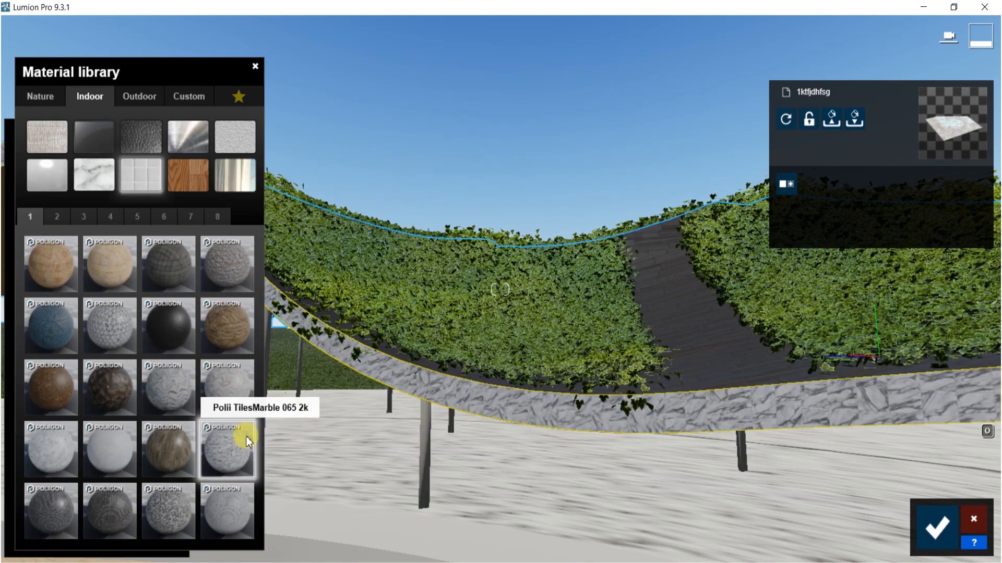
left_click(218, 370)
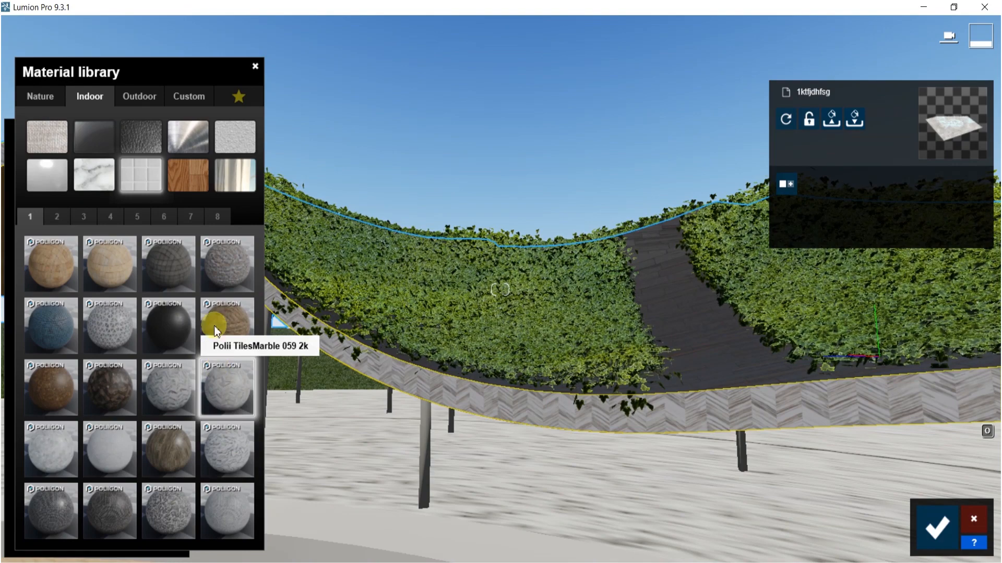
left_click(58, 438)
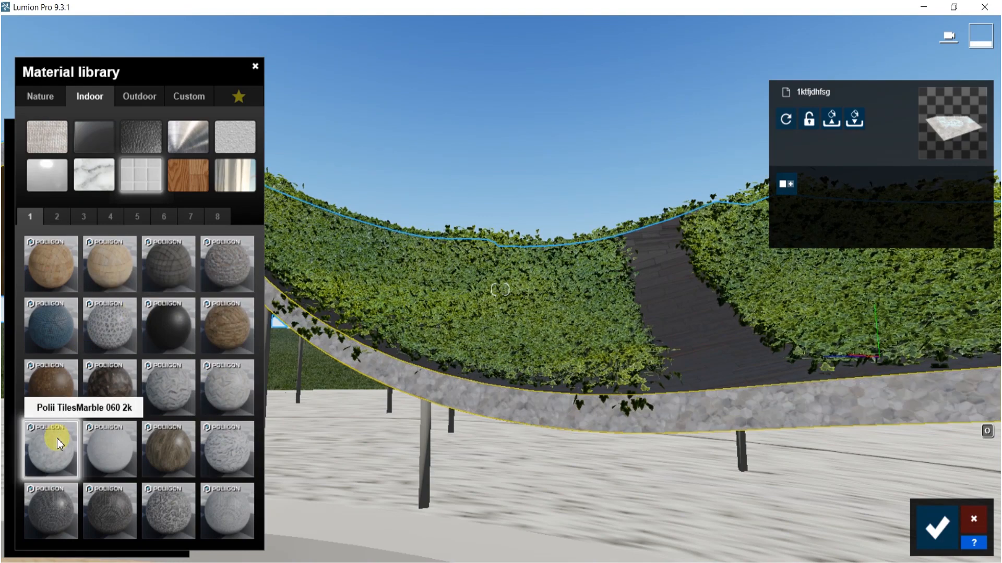
- Select the concrete columns and assign Marble 014 1024 from the Indoor Marble library
left_click(427, 429)
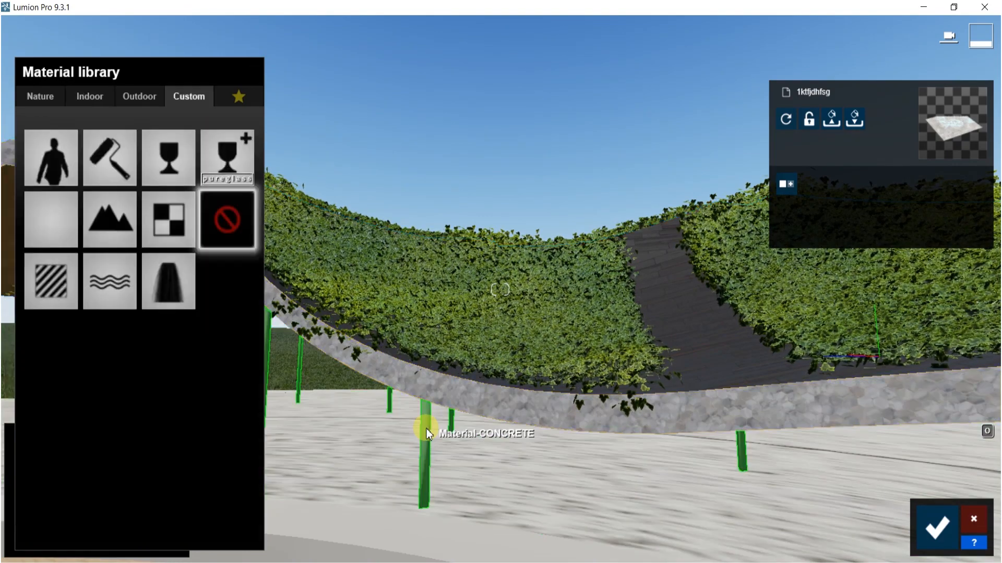
left_click(90, 95)
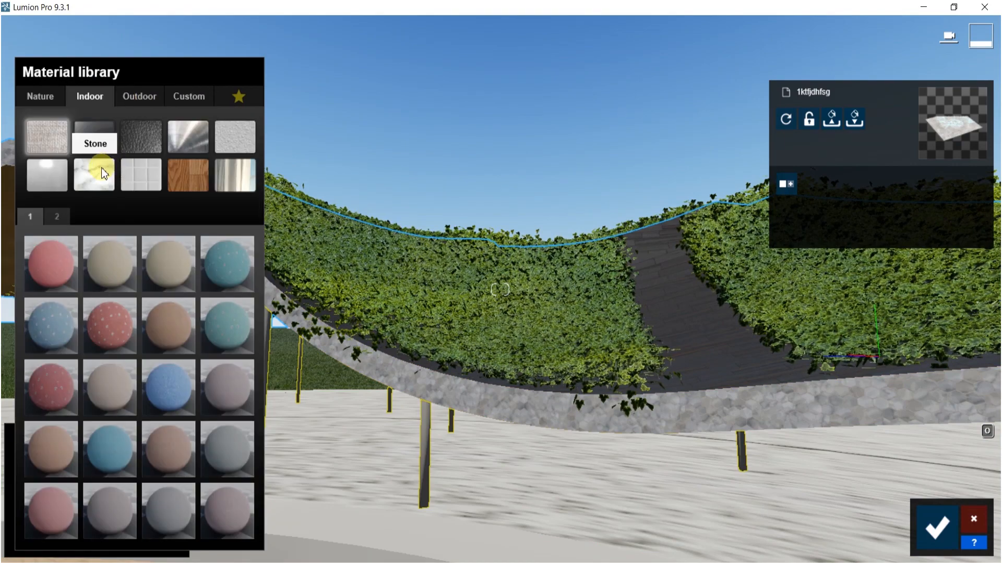
left_click(101, 168)
left_click(114, 447)
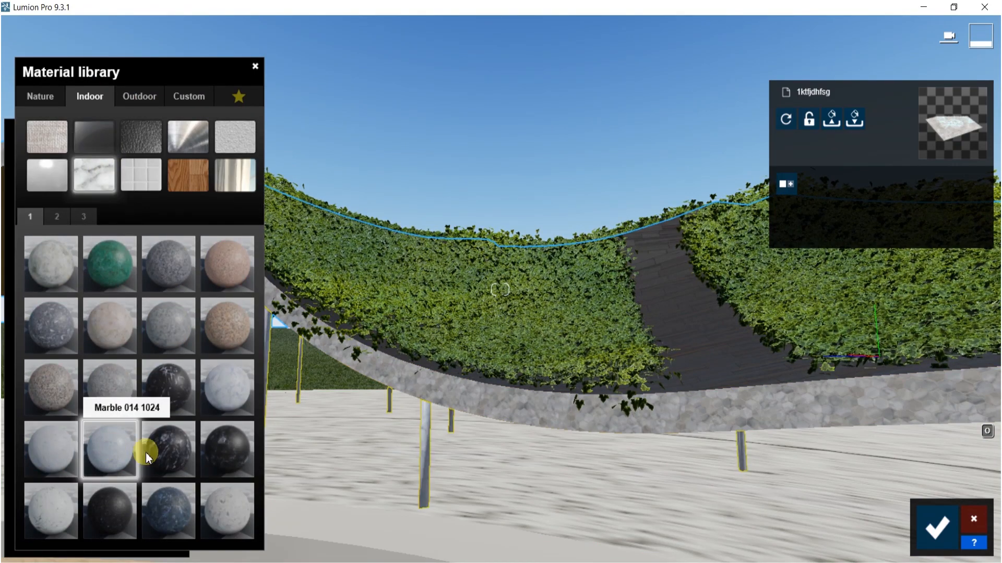
- Select the curved surface at the base of the columns and apply Polii TilesMarble 064 2k from the Indoor Tiles library
left_click(384, 468)
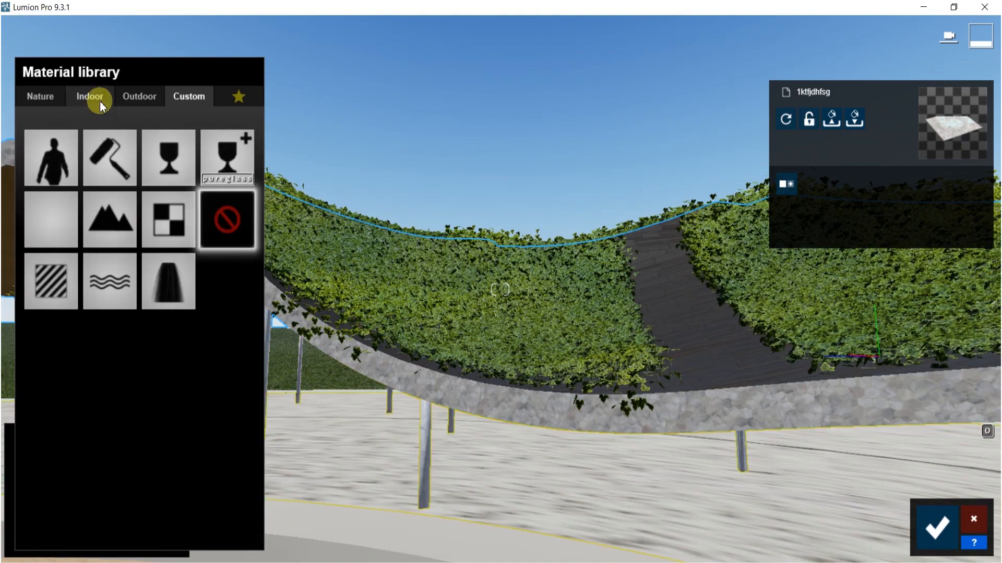
left_click(100, 104)
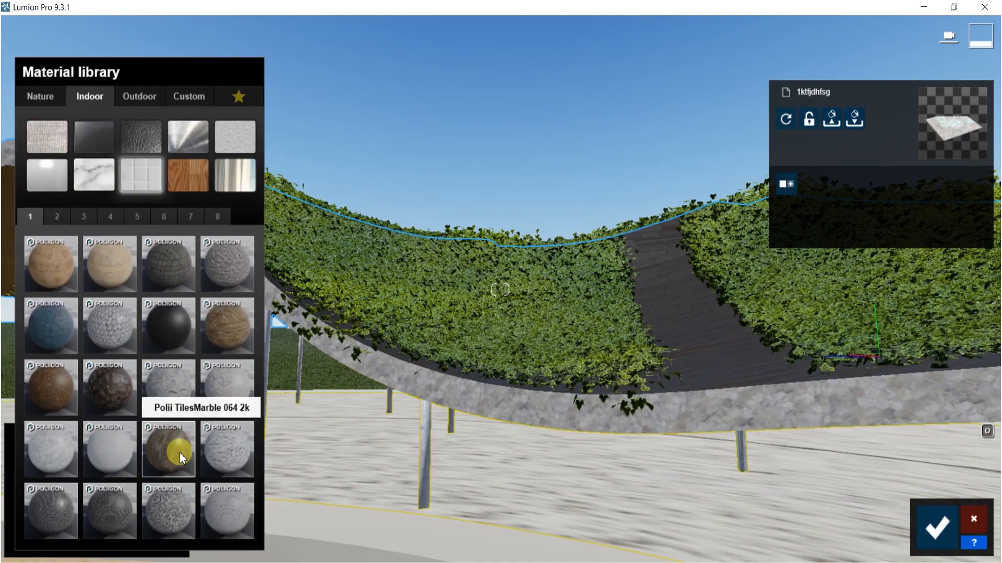
right_click_drag(313, 441, 261, 465)
- Select the canopy's metal underside and assign Polii Wood Fine 018 VAR1 3K from the Indoor Wood library
key("w")
right_click_drag(589, 272, 578, 197)
left_click(540, 206)
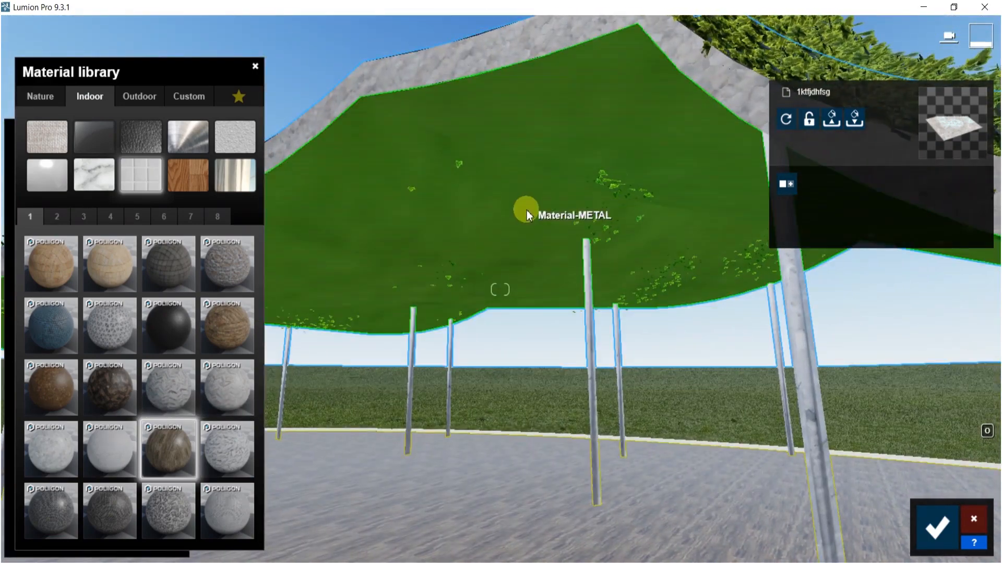
left_click(189, 96)
left_click(110, 104)
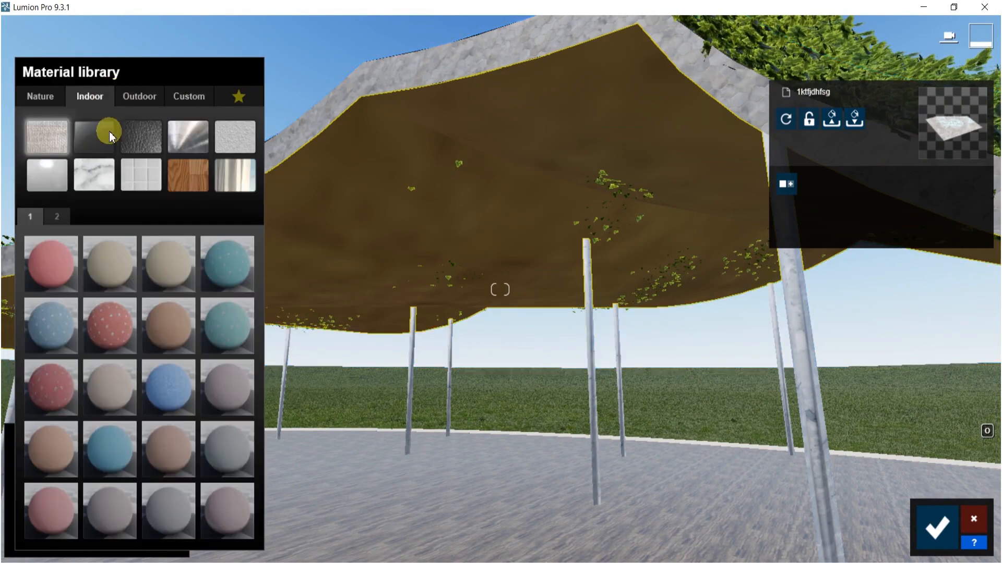
left_click(192, 176)
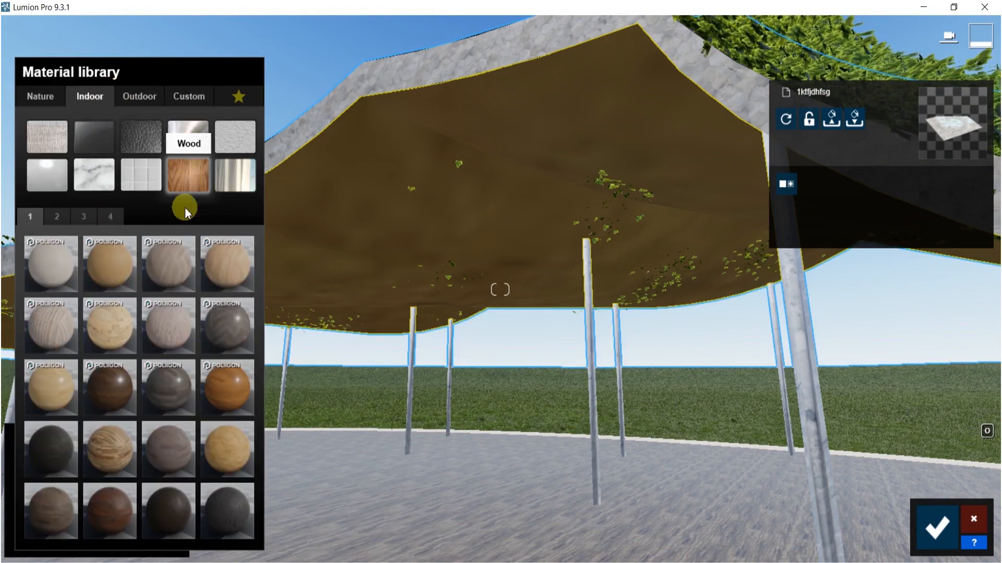
left_click(241, 273)
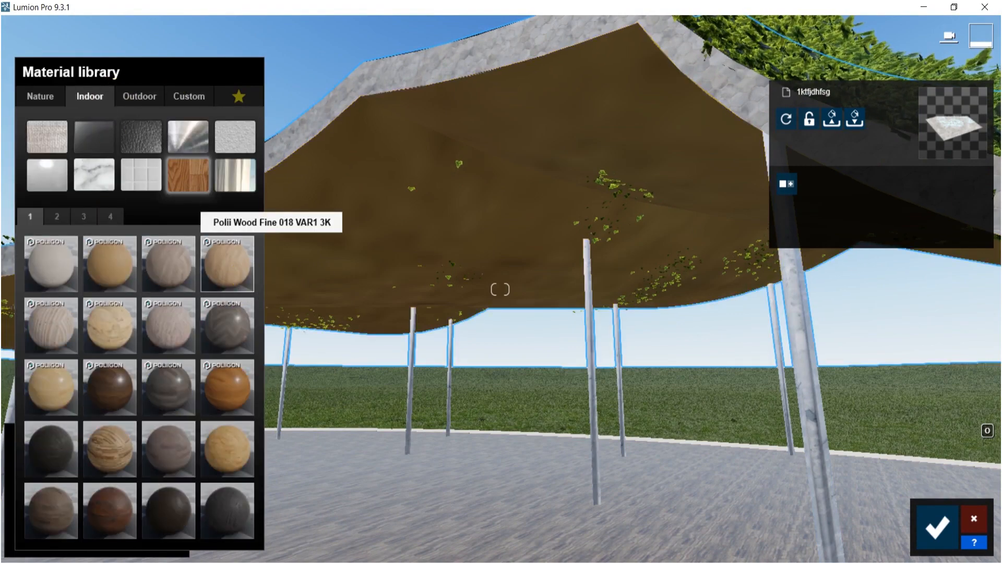
- Select the stone floor under the canopy and browse the Outdoor and Indoor Marble libraries for its material
key("s")
right_click_drag(508, 295, 544, 330)
left_click(544, 330)
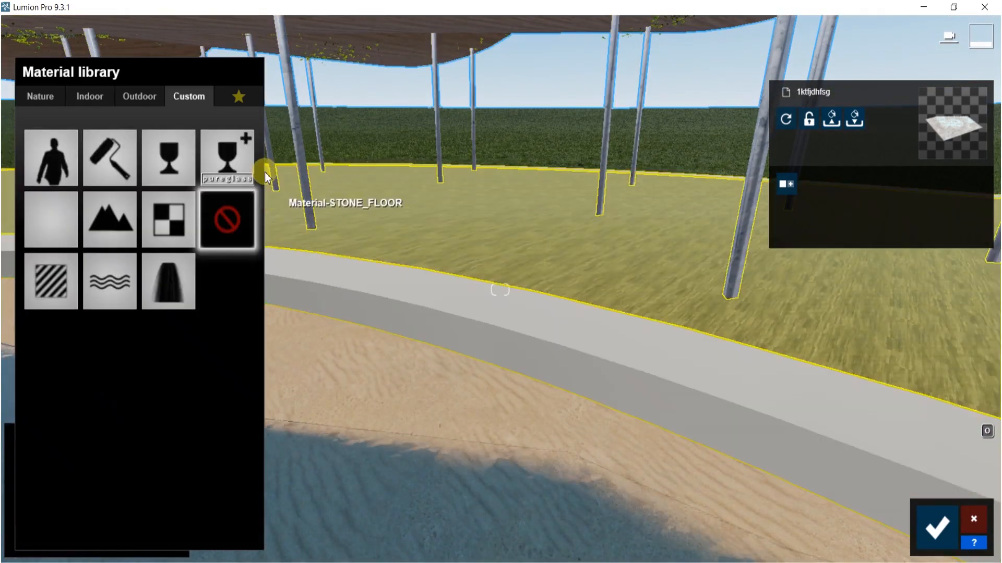
left_click(141, 96)
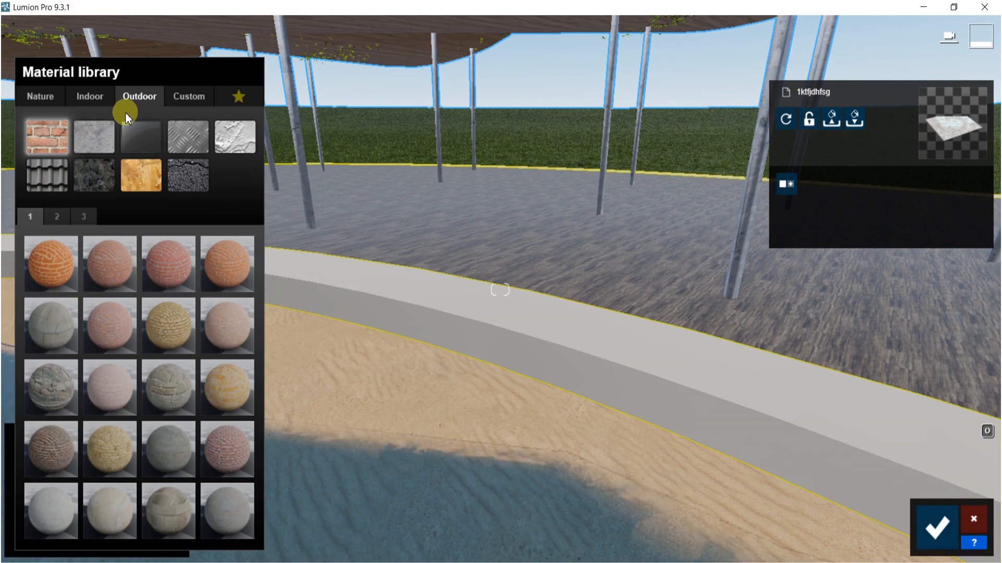
left_click(100, 99)
left_click(97, 178)
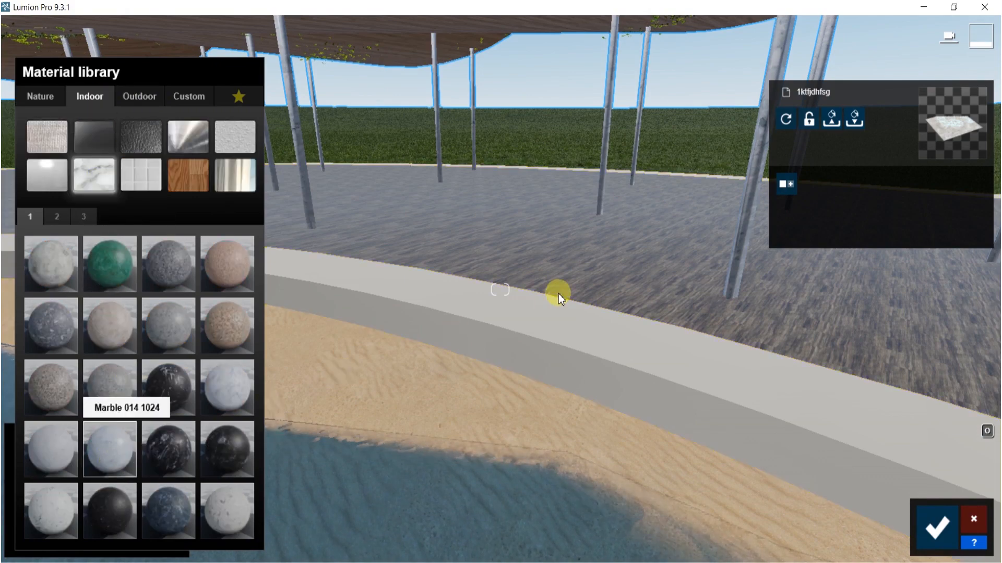
right_click_drag(558, 293, 769, 209)
key("s")
- Select the grassy hills and replace their material with Wild Grass 02 from the Nature Grass library
left_click(713, 280)
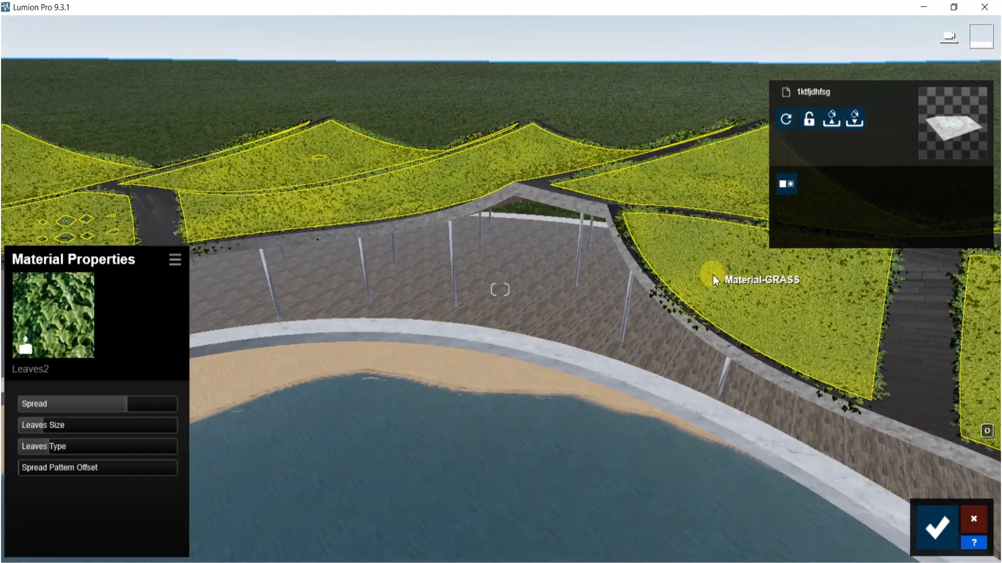
left_click(23, 342)
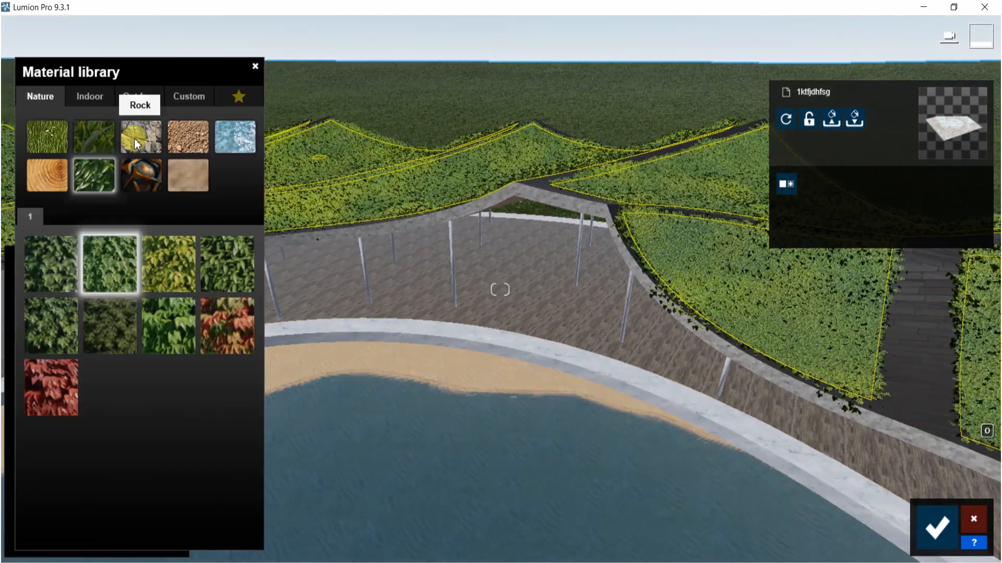
left_click(95, 136)
left_click(119, 455)
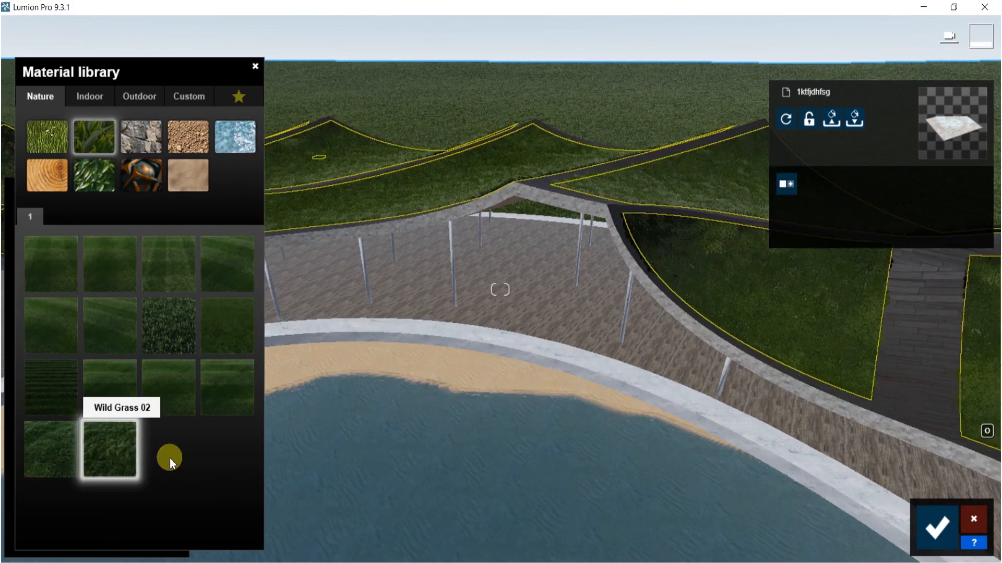
- Open the Wild Grass 02 properties, slightly increase grass size and length, and set gravity force to -0.9
key("w")
right_click_drag(668, 347, 657, 317)
key("s")
left_click(98, 461)
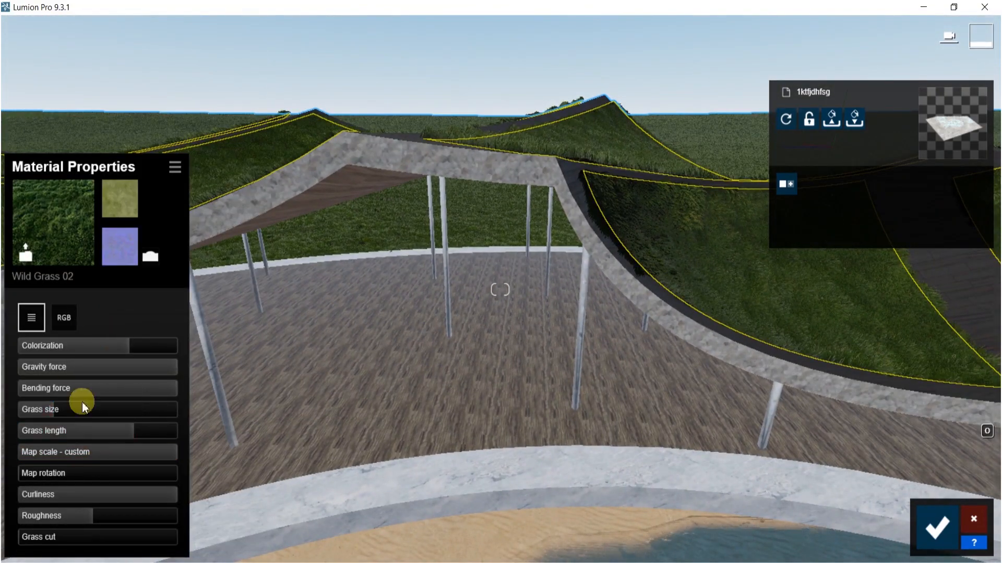
mouse_move(50, 412)
left_mouse_down()
mouse_move(79, 411)
mouse_move(68, 411)
left_mouse_up()
mouse_move(135, 435)
left_mouse_down()
mouse_move(168, 435)
mouse_move(136, 429)
left_mouse_up()
left_click_drag(164, 367, 12, 369)
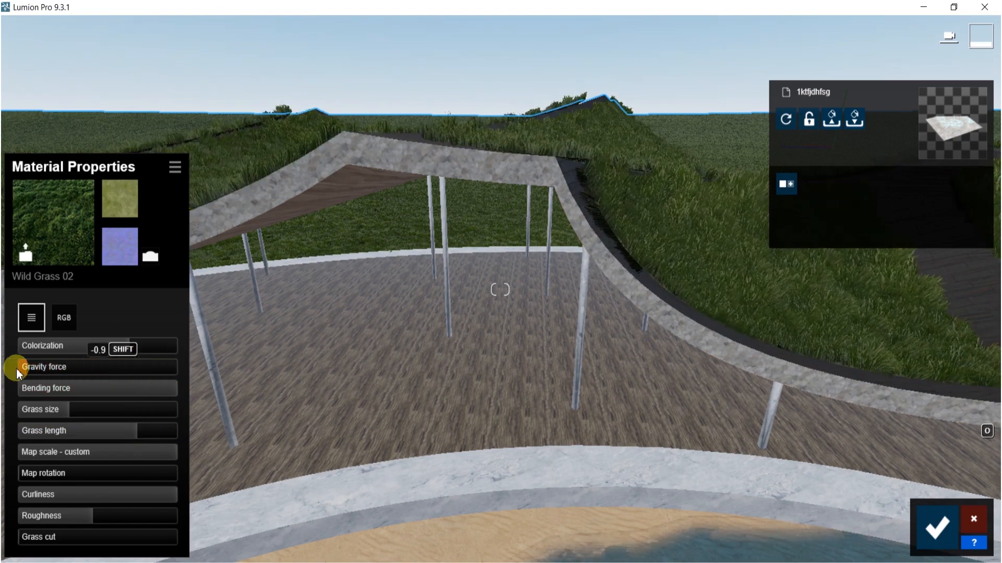
- Lower the Wild Grass 02 bending force and save the material changes
left_click_drag(94, 386, 62, 394)
key("s")
right_click_drag(579, 399, 764, 417)
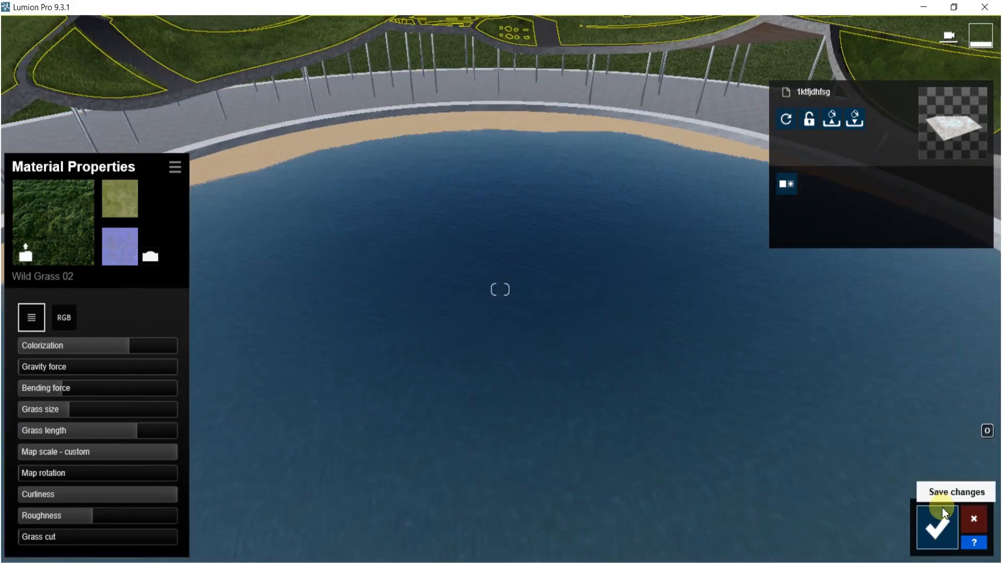
left_click(945, 518)
key("s")
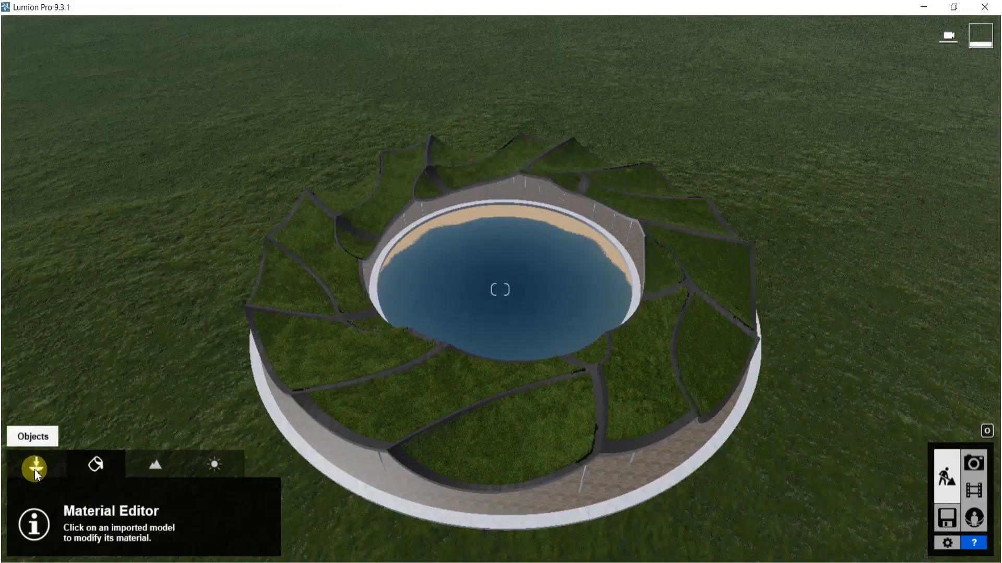
- Open the Nature library's Rocks category and go to its second page
left_click(35, 470)
left_click(106, 503)
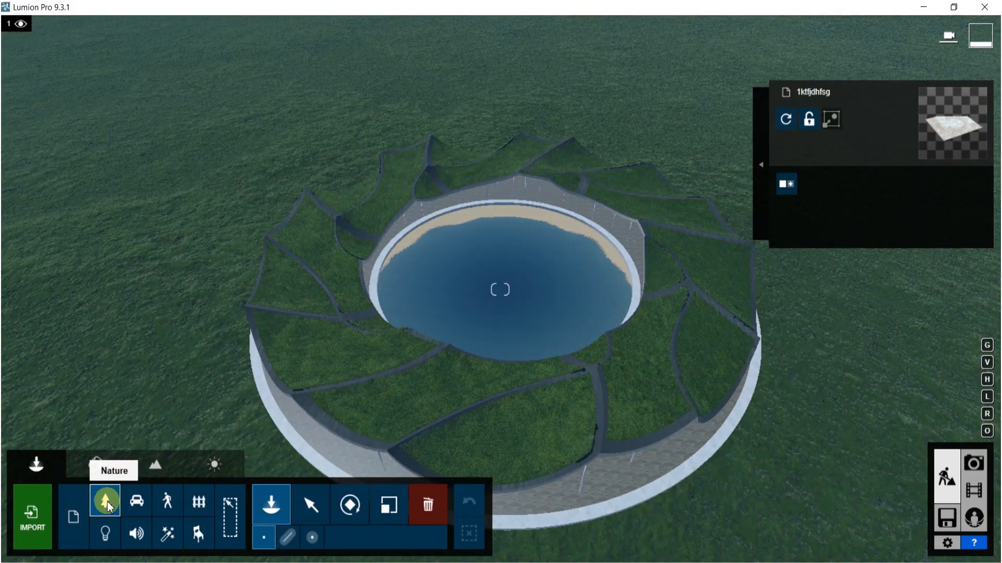
left_click(106, 504)
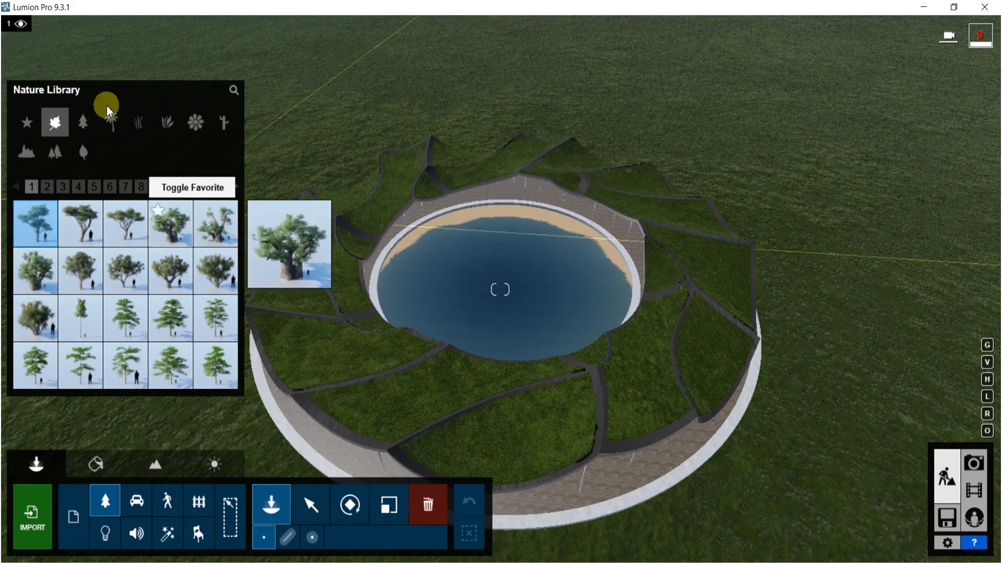
left_click(25, 151)
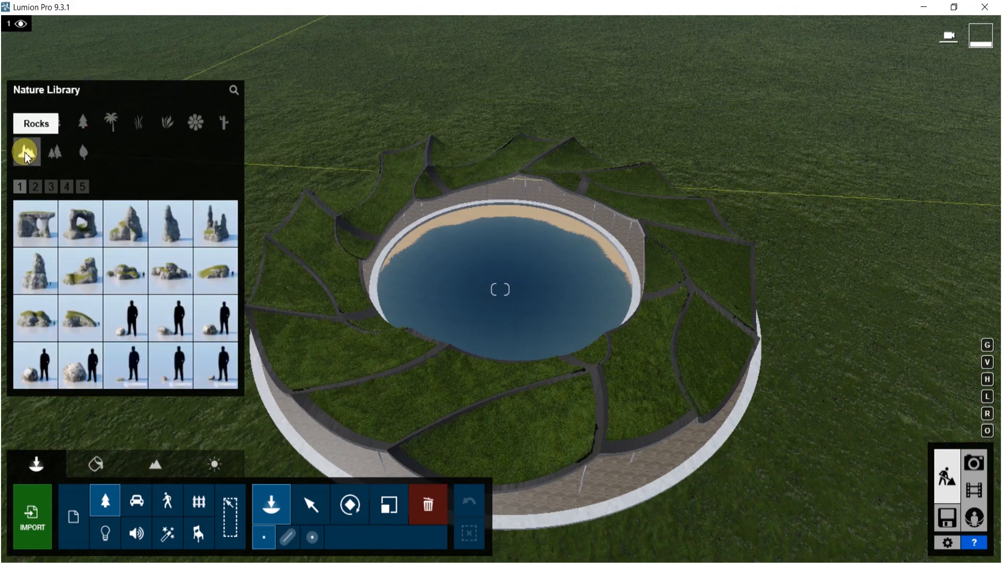
left_click(34, 187)
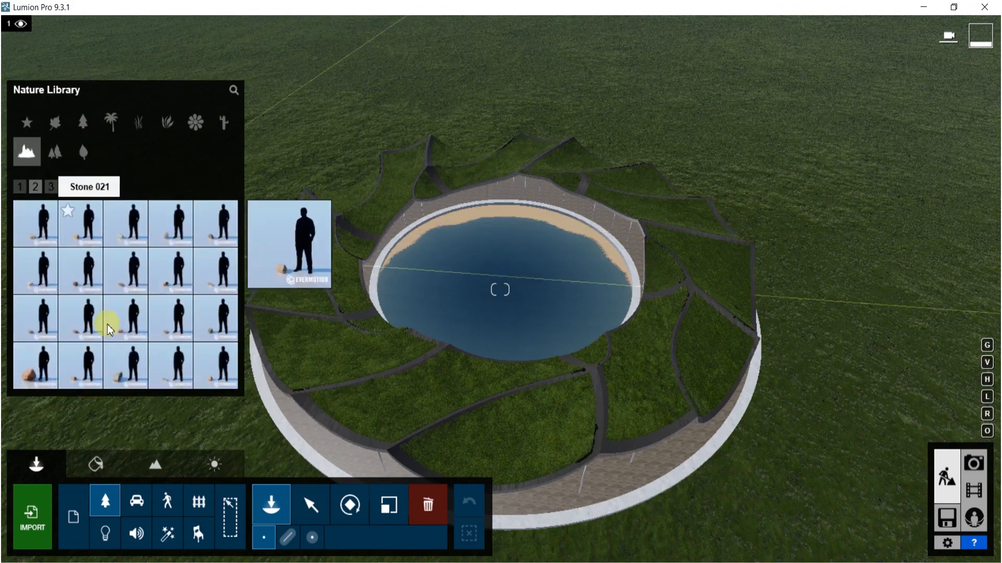
left_click(26, 358)
left_click(563, 274)
key("w")
right_click_drag(564, 275, 548, 295)
key("w")
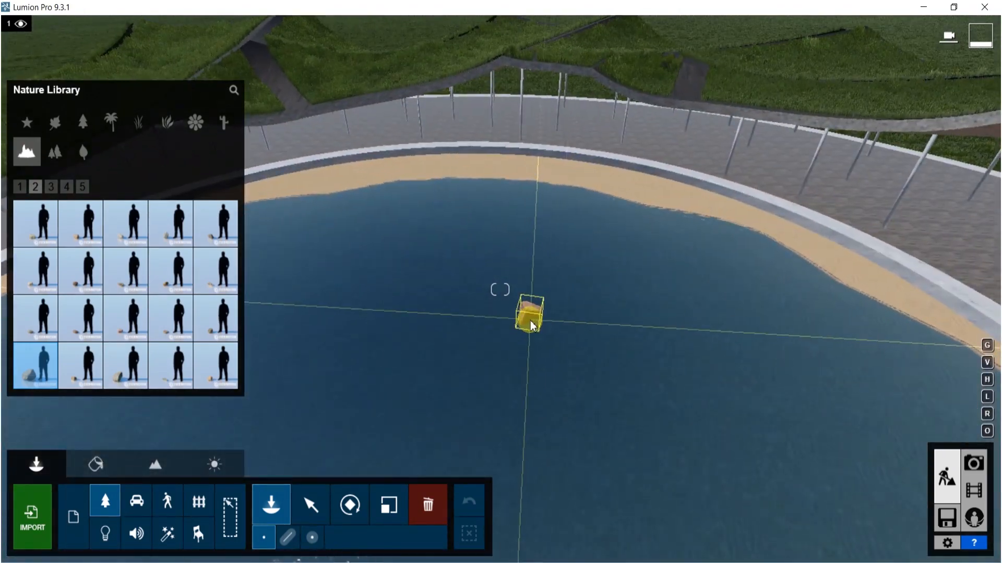
key("l")
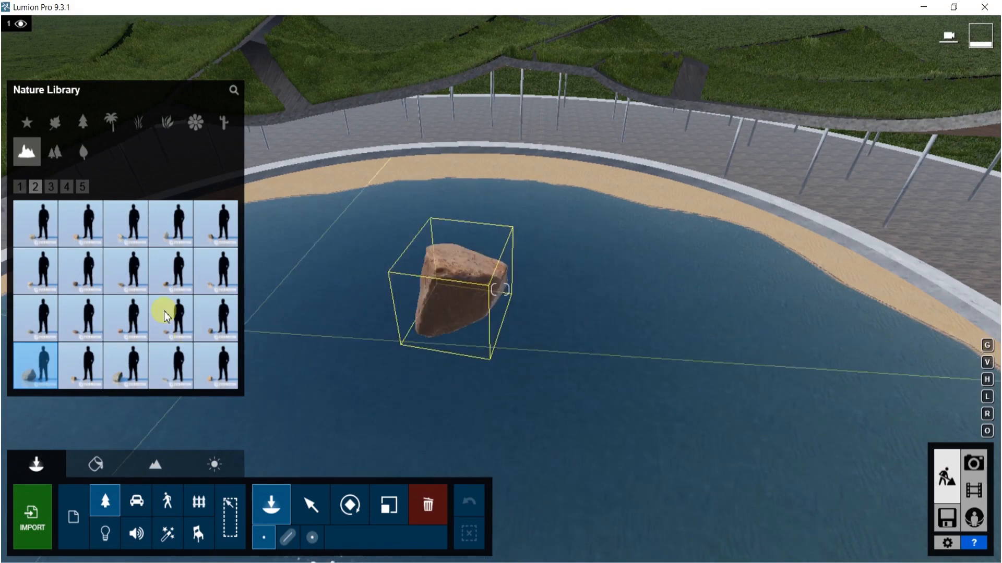
- Place three grey stones, including Stone Grey 007 and Stone Grey 009, in the lake near the beach
left_click(50, 187)
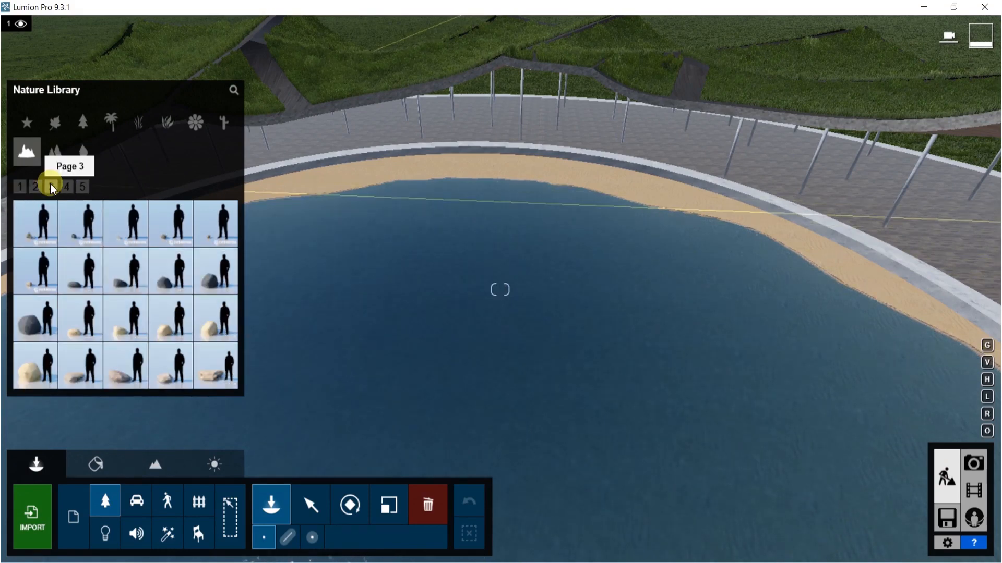
left_click(37, 321)
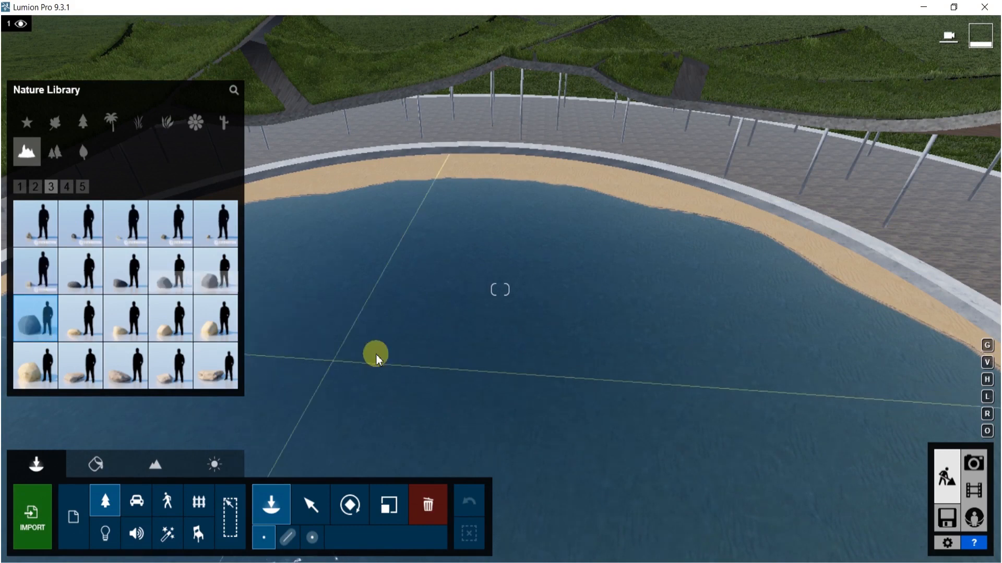
left_click(68, 187)
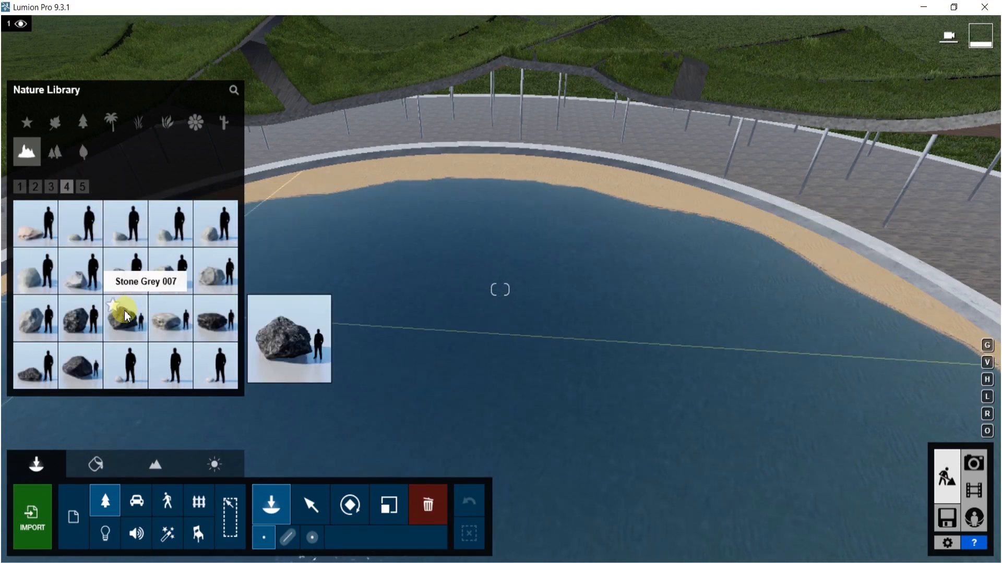
left_click(126, 318)
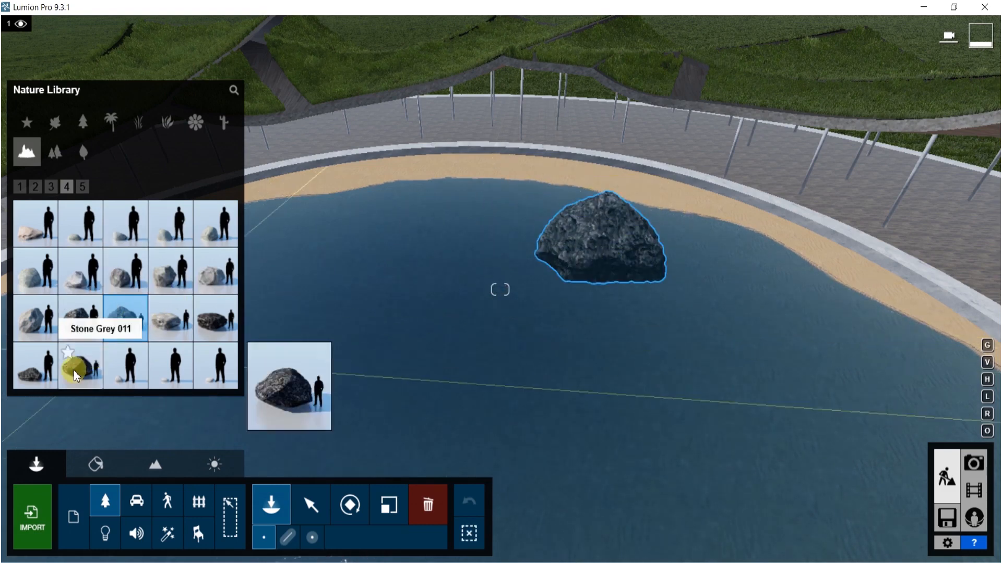
left_click(35, 365)
left_click(545, 294)
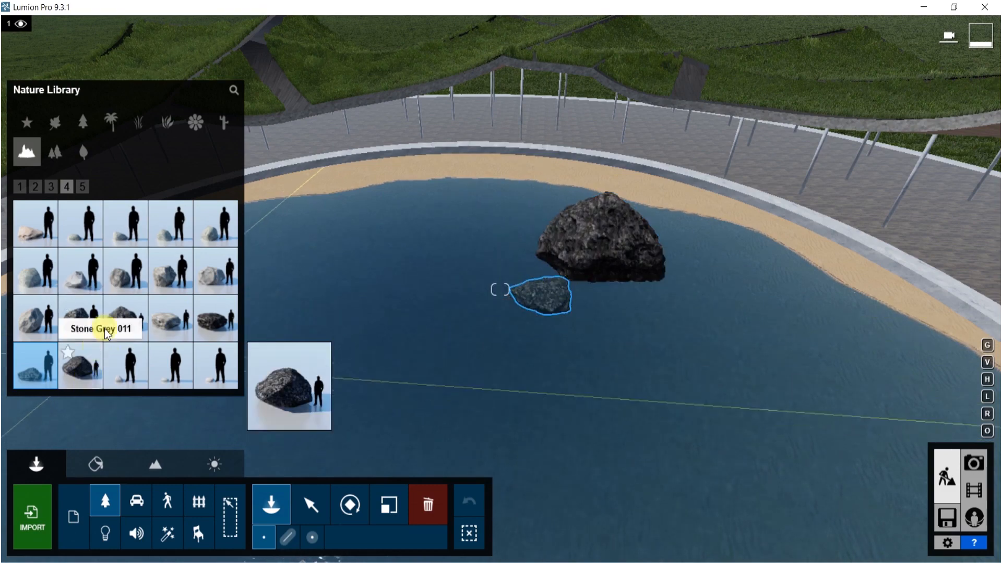
left_click(647, 337)
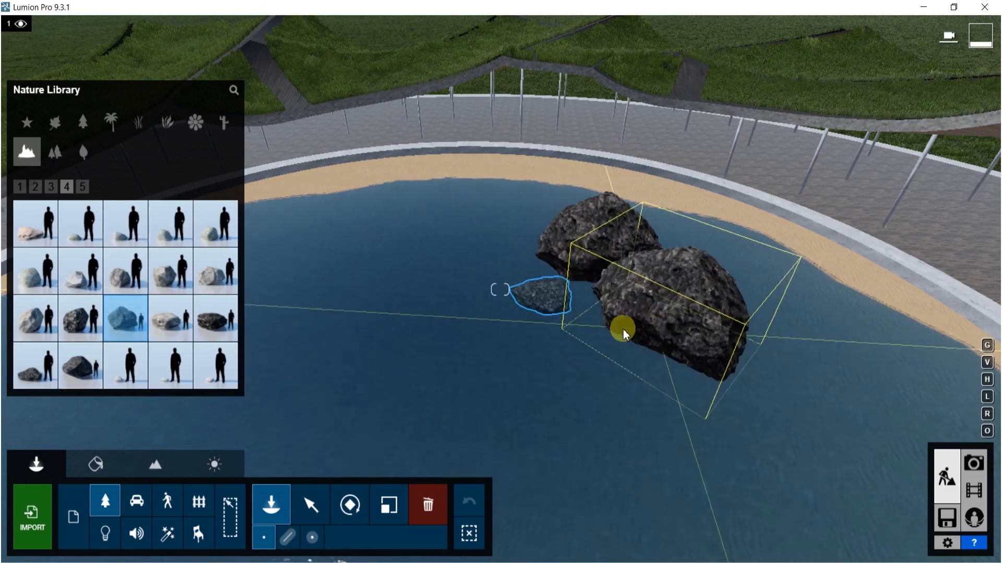
left_click(211, 317)
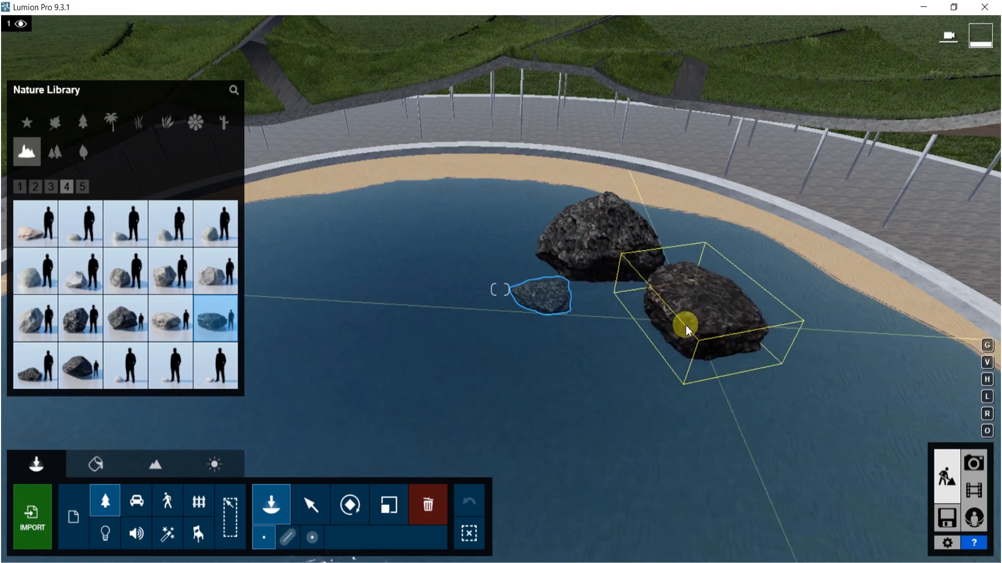
left_click(635, 336)
- Lower the three stones vertically so they sit partly submerged in the water
left_click(310, 506)
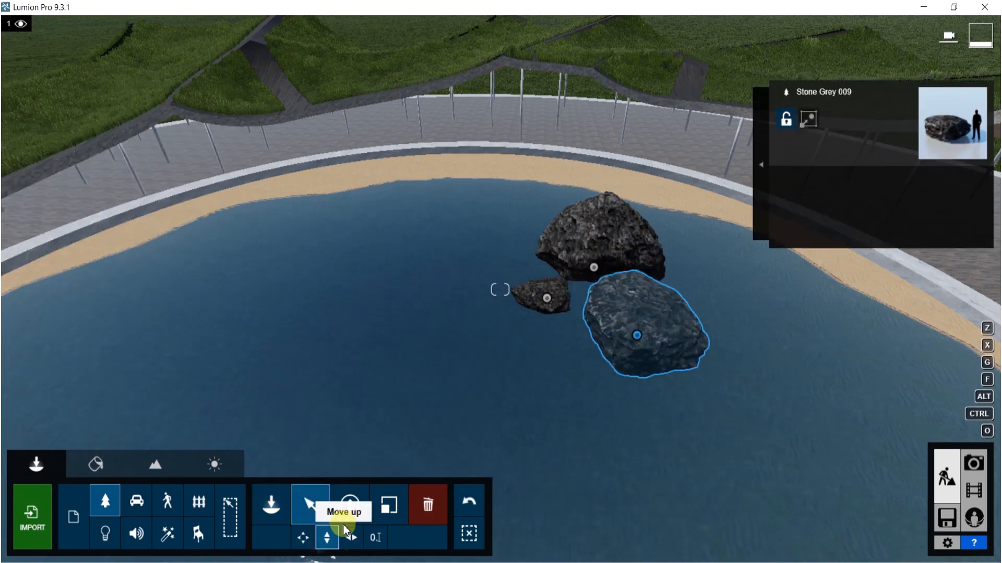
left_click_drag(637, 341, 634, 374)
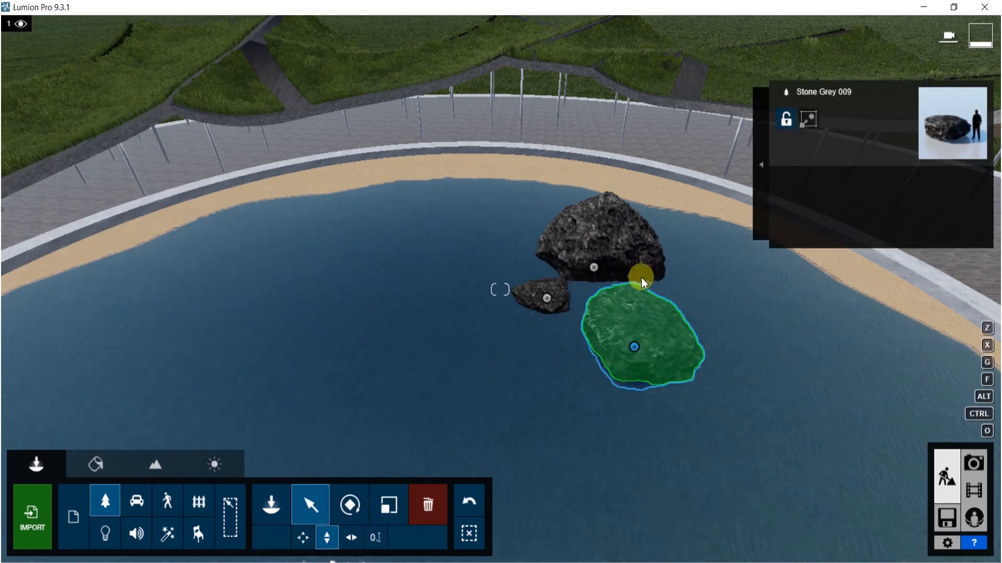
left_click(594, 272, "ctrl")
left_click(544, 295, "ctrl")
left_click_drag(544, 294, 540, 368)
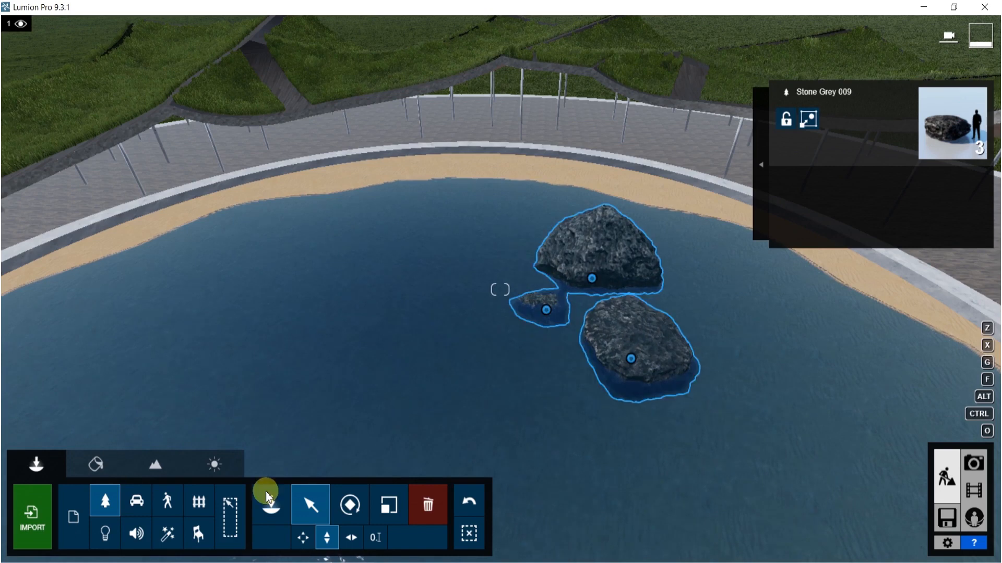
- Pick a shrub cluster from the Nature library's Clusters category and place it on the ground beside the ring
left_click(110, 508)
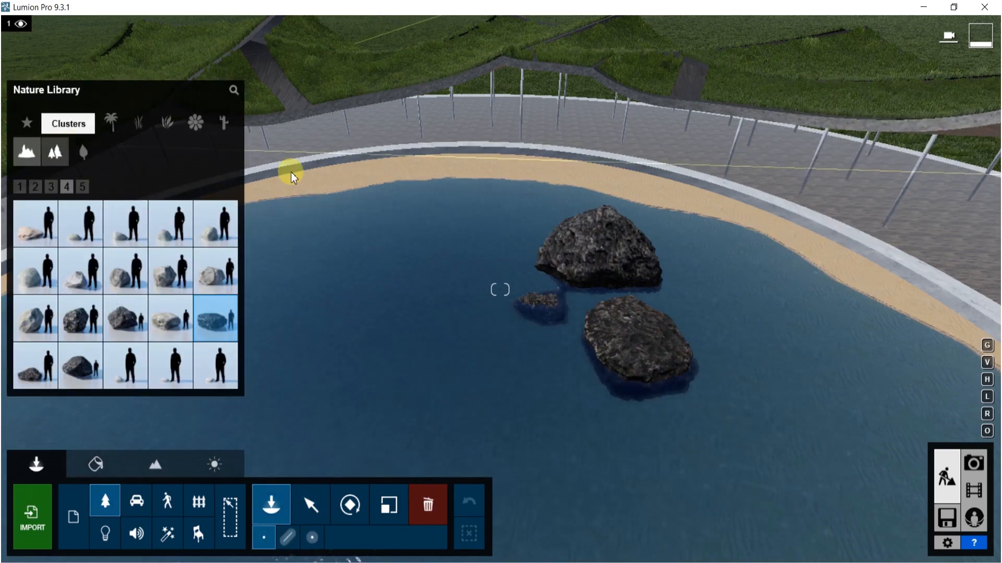
left_click(55, 151)
left_click(121, 360)
left_click(452, 324)
scroll(557, 258, "down", 10)
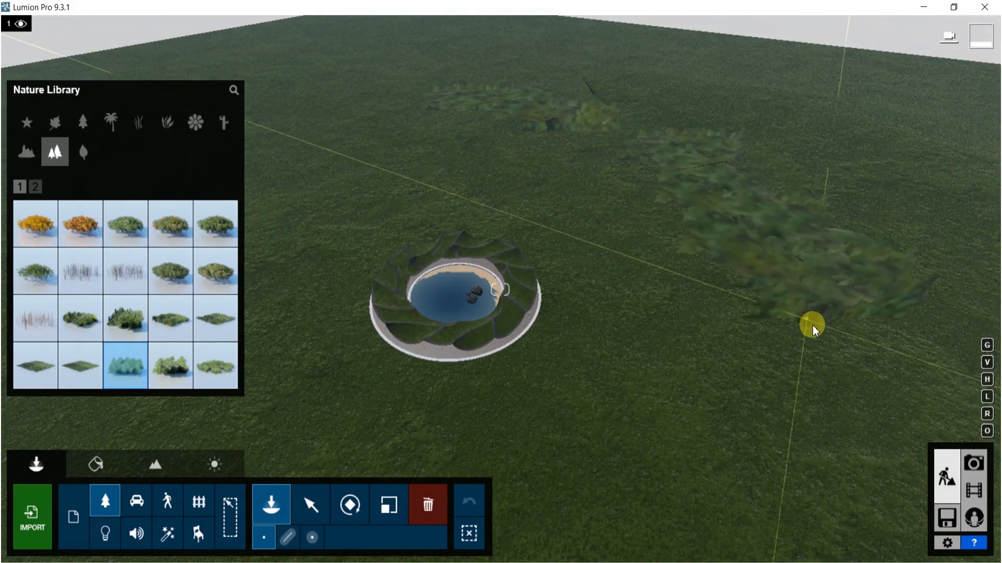
right_click_drag(823, 441, 778, 443)
scroll(764, 407, "down", 3)
scroll(504, 318, "down", 6)
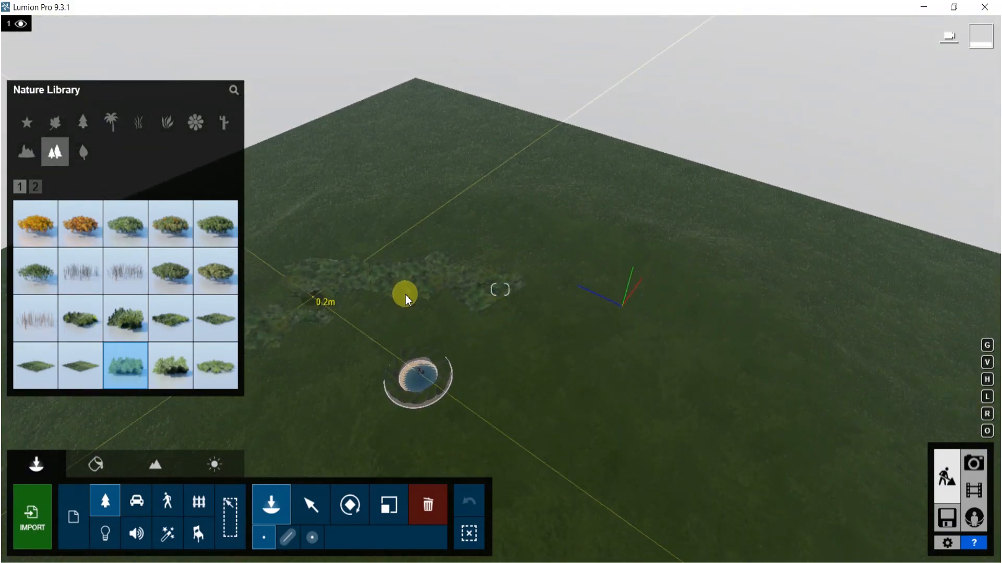
- Place more shrub clusters to form a broken ring of vegetation around the structure
left_click_drag(601, 351, 642, 432)
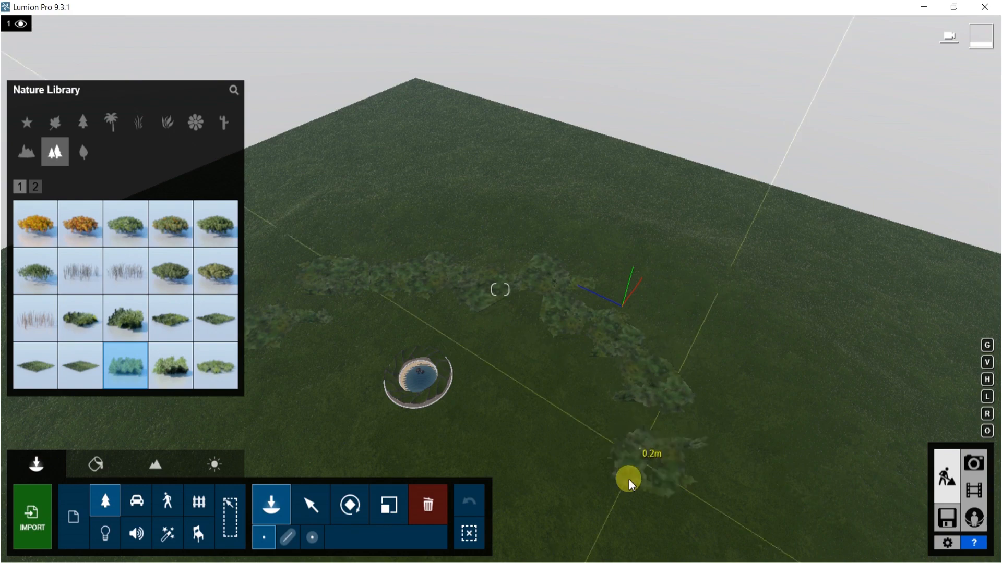
left_click_drag(629, 485, 586, 502)
right_click_drag(543, 514, 641, 347)
mouse_move(641, 347)
left_mouse_down()
mouse_move(592, 384)
mouse_move(571, 249)
left_mouse_up()
mouse_move(577, 189)
left_mouse_down()
mouse_move(786, 114)
mouse_move(598, 118)
left_mouse_up()
mouse_move(488, 300)
left_mouse_down()
mouse_move(601, 362)
mouse_move(633, 467)
mouse_move(714, 409)
mouse_move(816, 402)
left_mouse_up()
right_click_drag(673, 454, 602, 440)
left_click(668, 369)
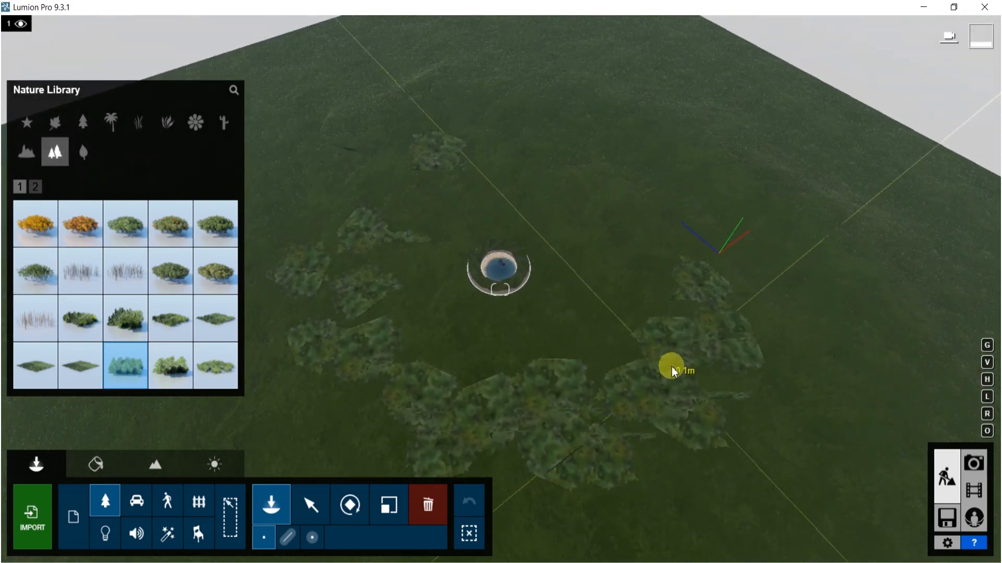
mouse_move(697, 350)
left_mouse_down()
mouse_move(652, 226)
mouse_move(539, 185)
left_mouse_up()
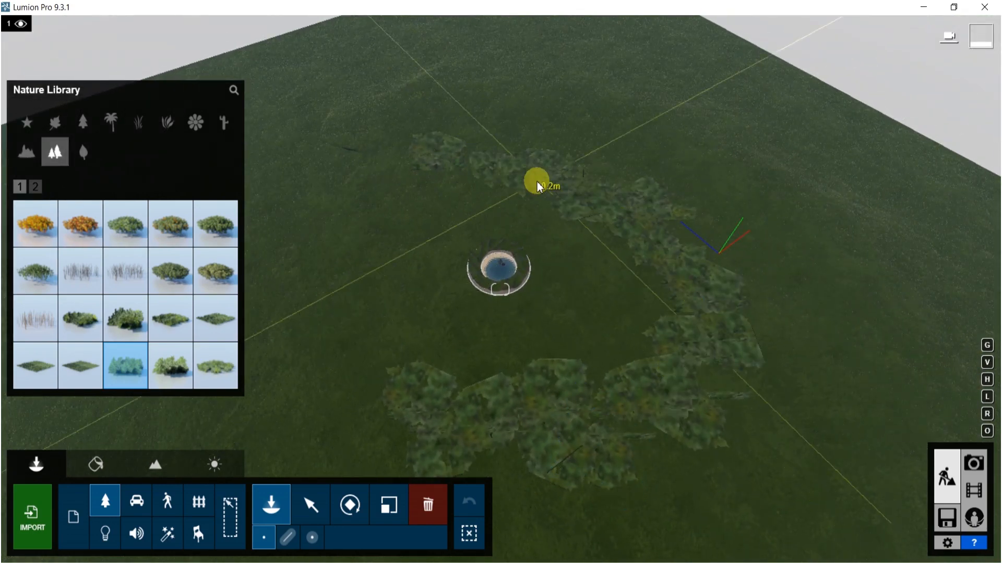
mouse_move(423, 185)
left_mouse_down()
mouse_move(351, 273)
mouse_move(343, 335)
left_mouse_up()
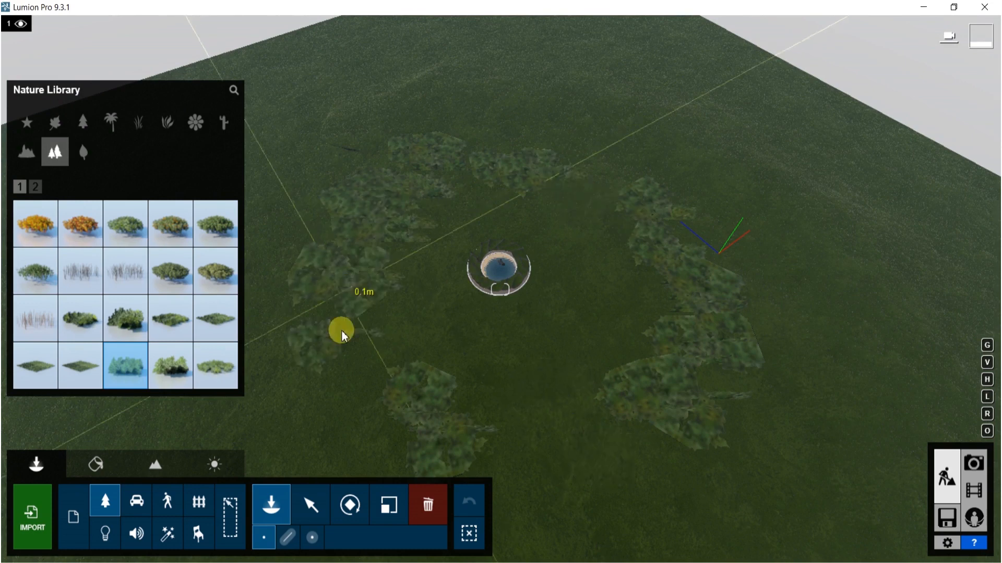
- Place the Woman Caucasian 0009 Swimming character in the lake near the rocks
left_click(169, 504)
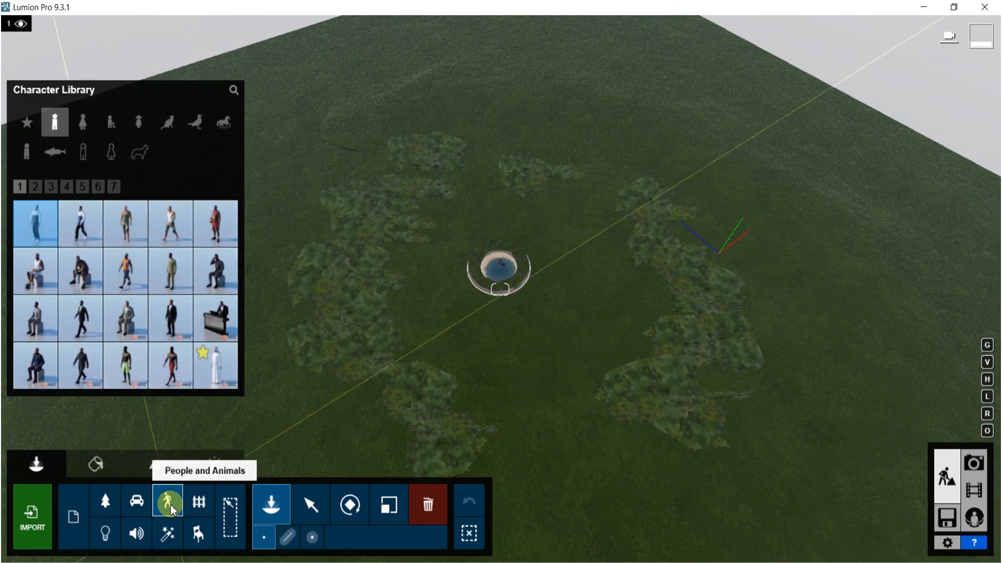
left_click(85, 132)
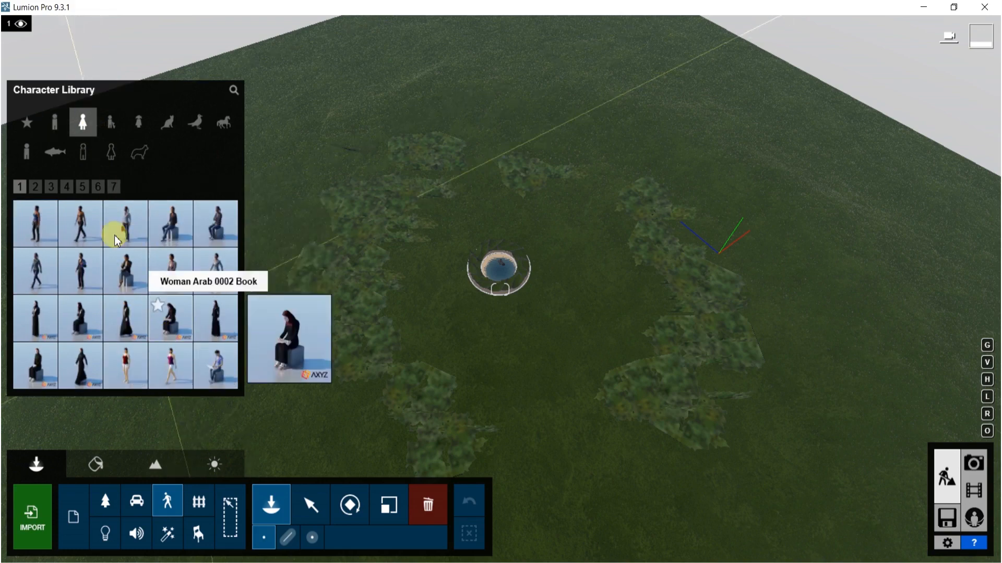
left_click(76, 188)
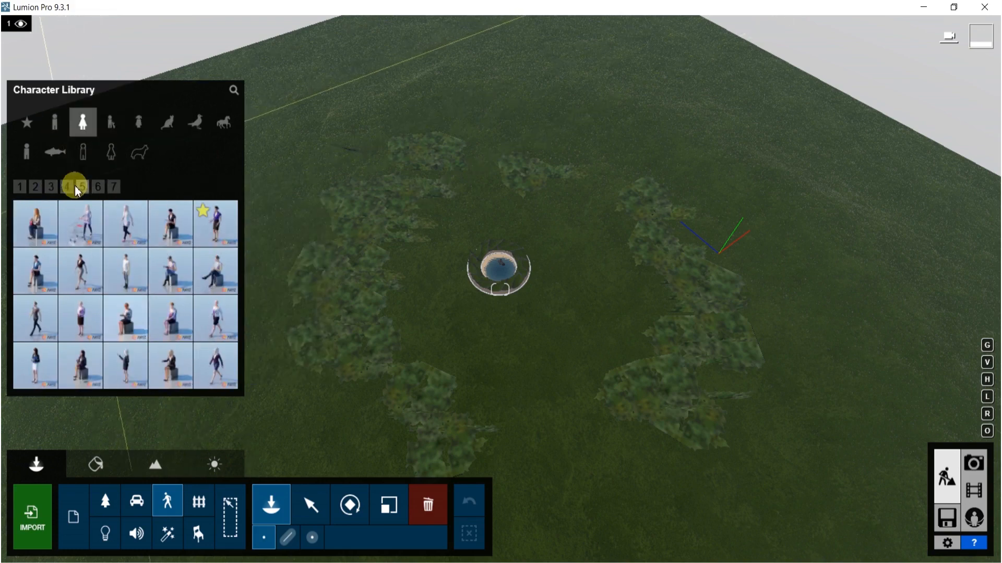
left_click(35, 277)
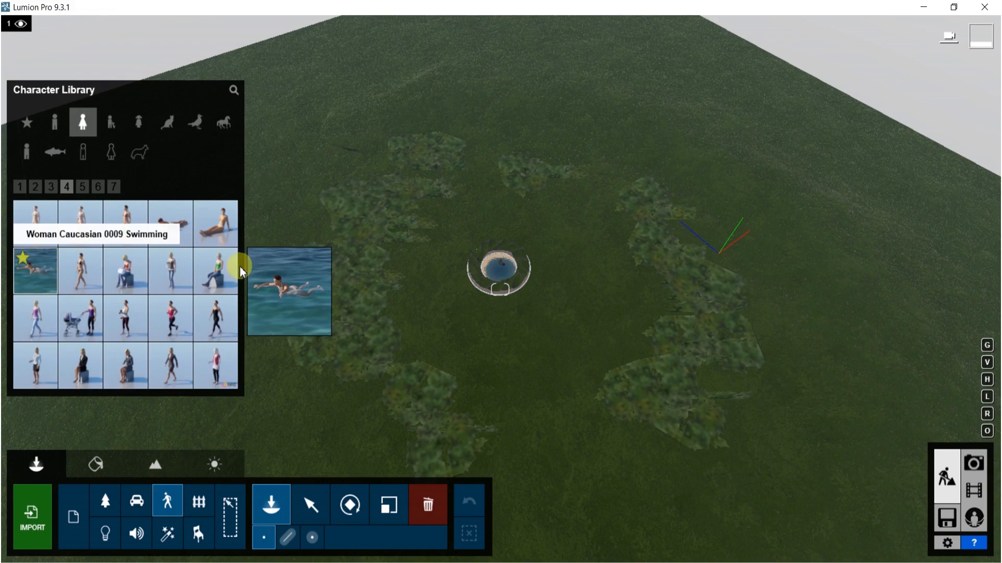
right_click_drag(537, 252, 561, 156)
scroll(555, 163, "up", 5)
scroll(560, 180, "up", 4)
scroll(557, 196, "up", 5)
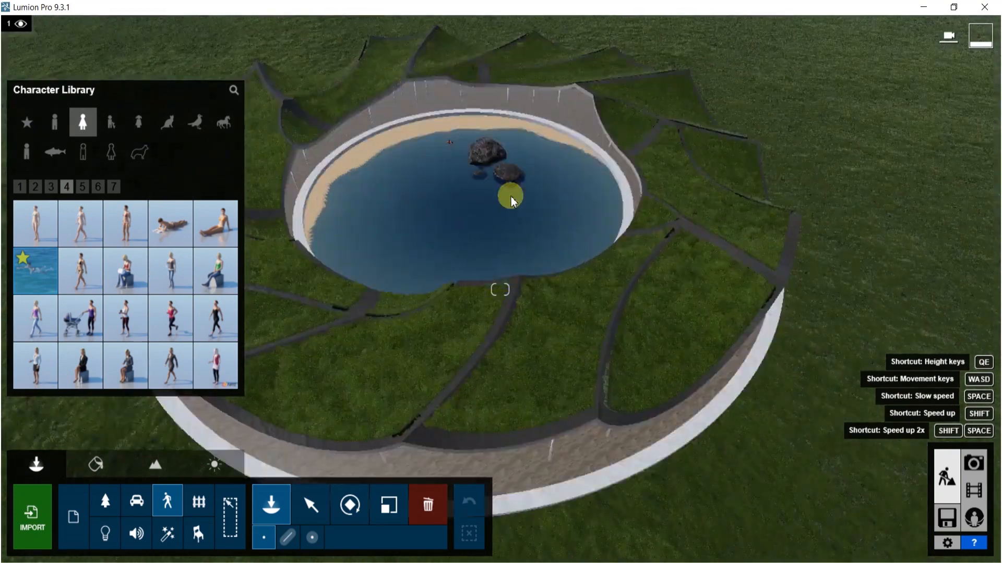
right_click_drag(557, 196, 497, 241)
left_click(496, 241)
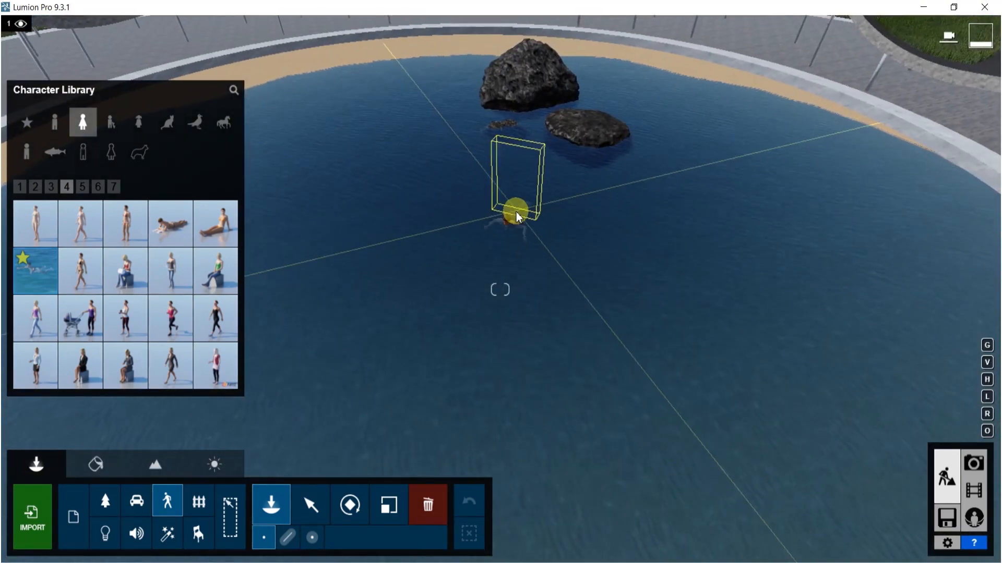
key("l")
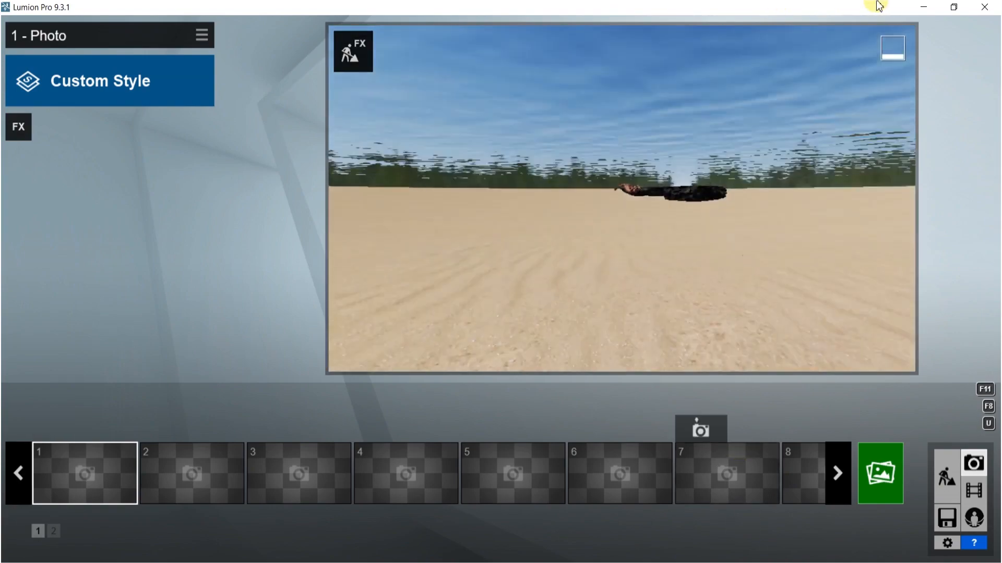
- Walk the camera across the lake to view the rocks and canopy from different positions
right_click_drag(730, 191, 819, 193)
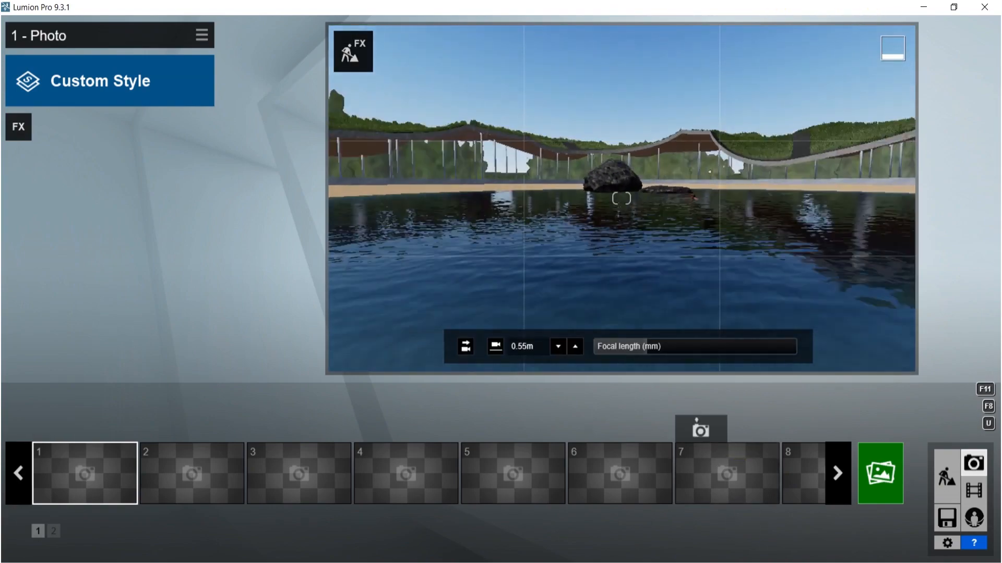
key("w")
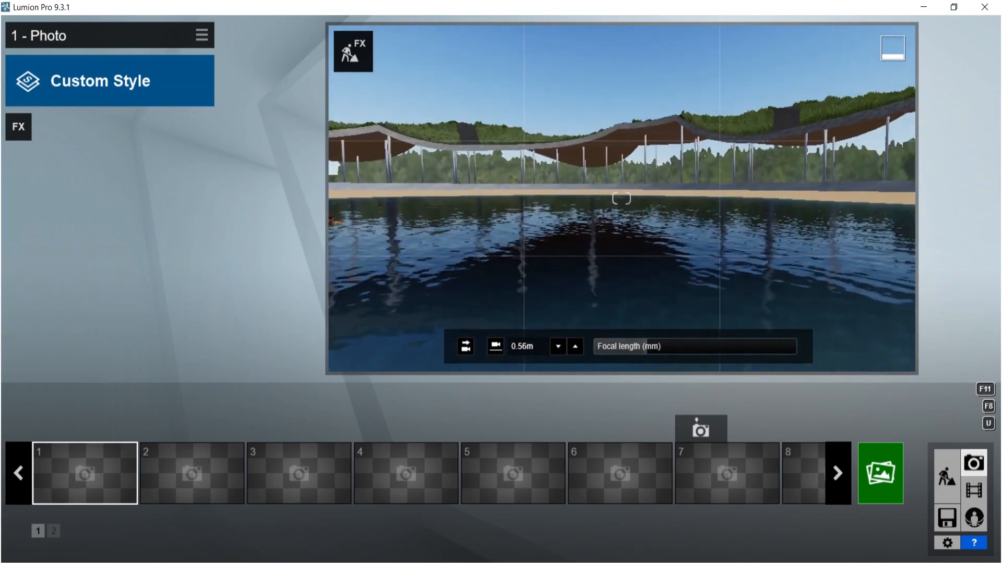
key("s")
key("q")
right_click_drag(666, 238, 667, 214)
key("s")
key("w")
key("w")
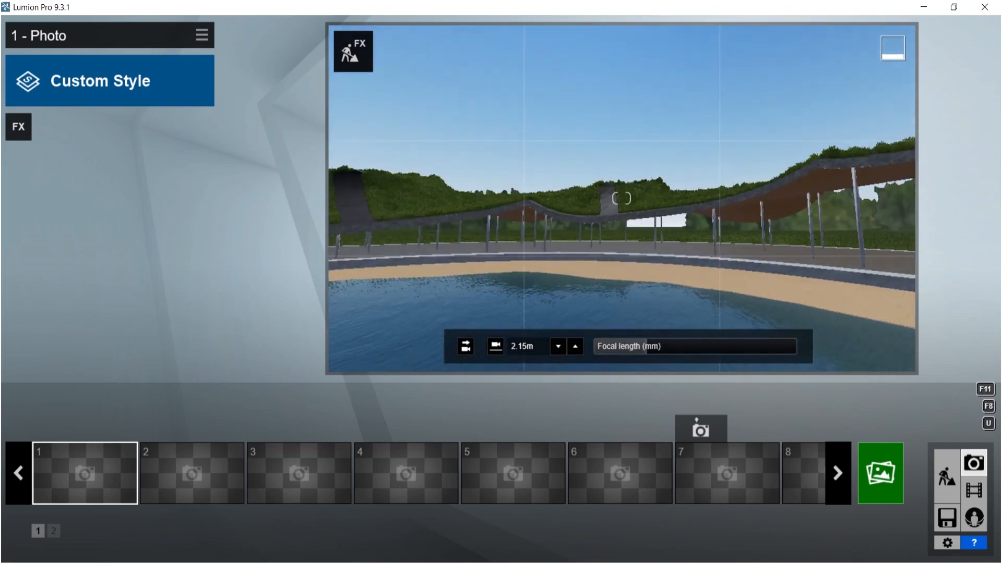
right_click_drag(620, 266, 658, 266)
key("s")
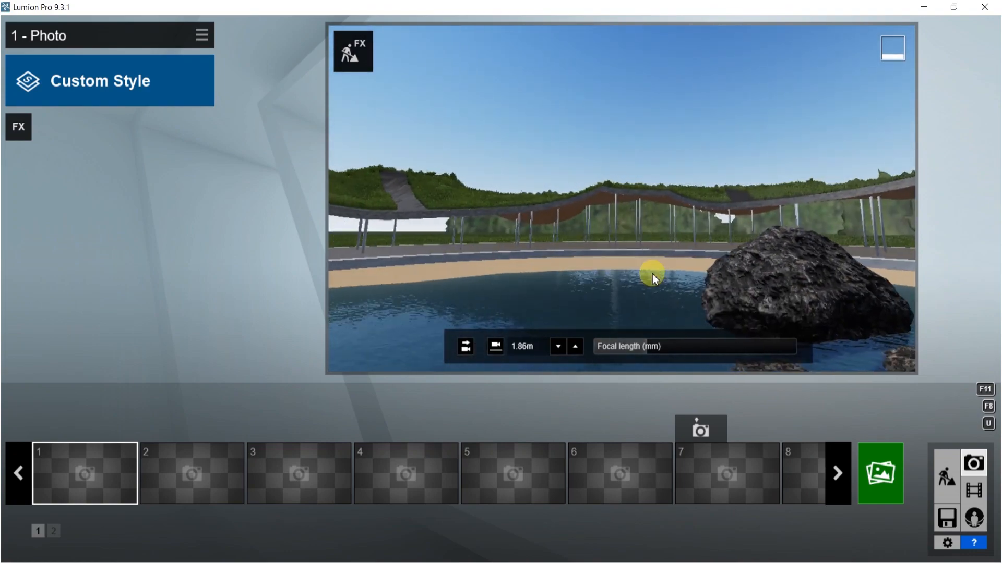
key("e")
right_click_drag(577, 201, 581, 240)
key("s")
mouse_move(641, 346)
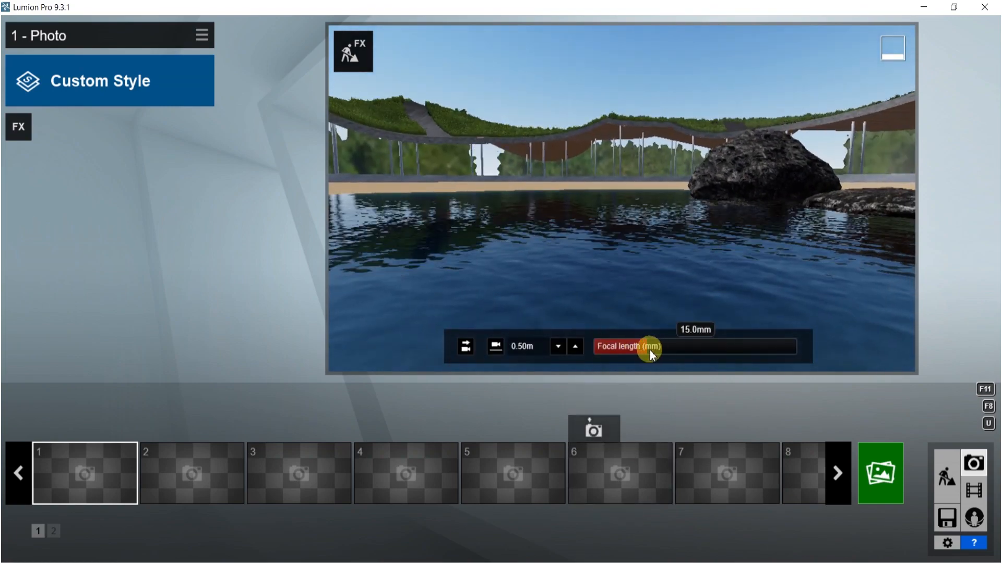
- Set the focal length to about 54.5 mm and frame the lake rock beneath the canopy
left_click_drag(653, 349, 703, 349)
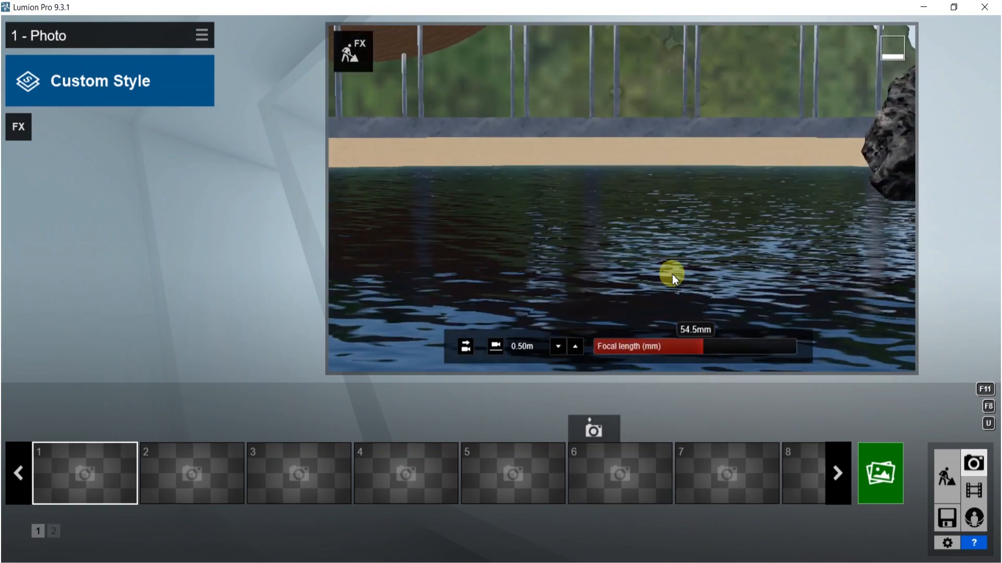
mouse_move(672, 274)
right_mouse_down()
mouse_move(672, 316)
mouse_move(671, 254)
right_mouse_up()
key("s")
mouse_move(673, 130)
right_mouse_down()
mouse_move(669, 179)
mouse_move(669, 149)
right_mouse_up()
key("s")
key("a")
key("s")
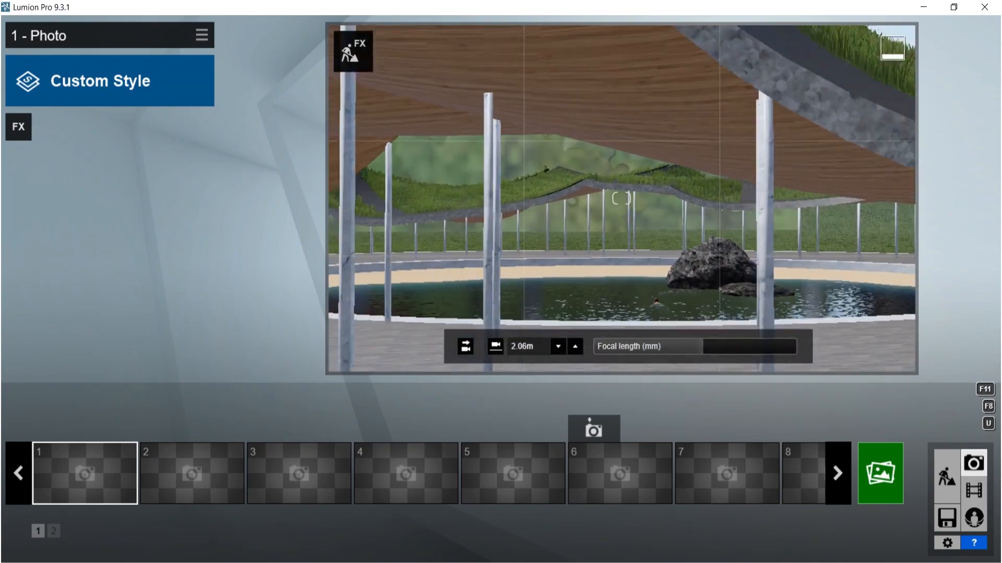
key("s")
key("a")
right_click_drag(669, 148, 715, 148)
key("a")
key("e")
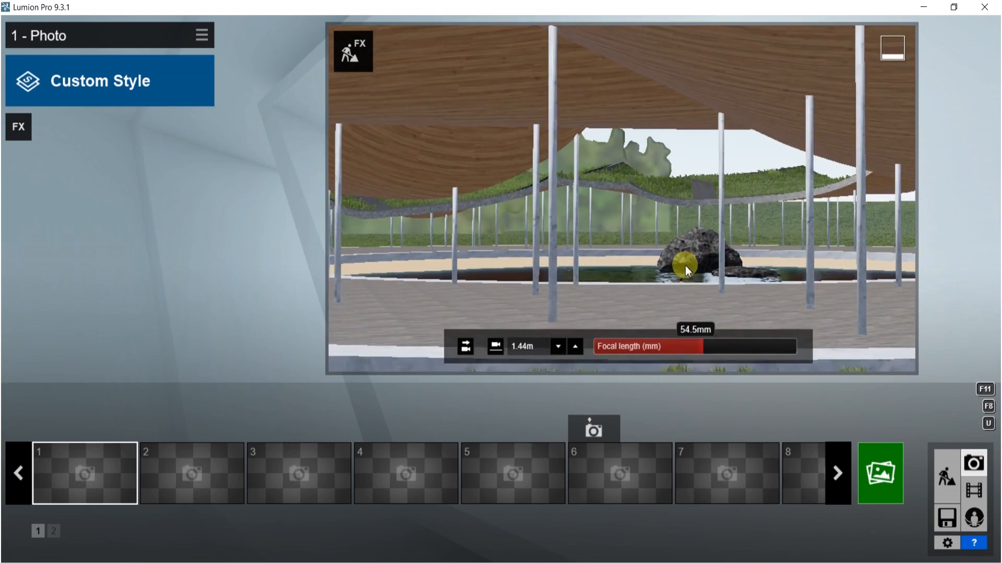
right_click_drag(673, 251, 684, 233)
key("w")
right_click_drag(621, 199, 674, 203)
key("d")
right_click_drag(583, 265, 503, 247)
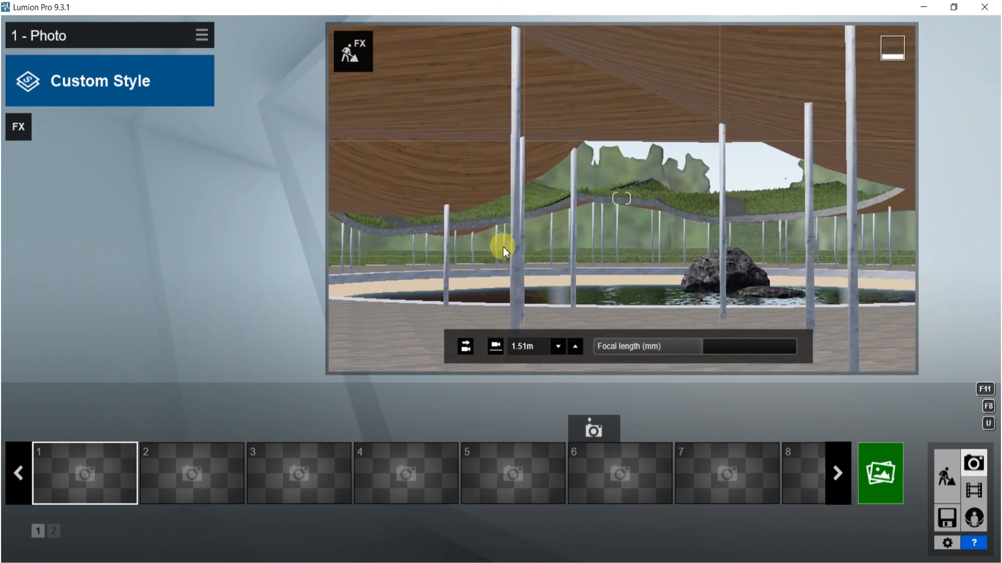
- Apply the Dawn style to the photo and store the camera view in the first slot
left_click(89, 87)
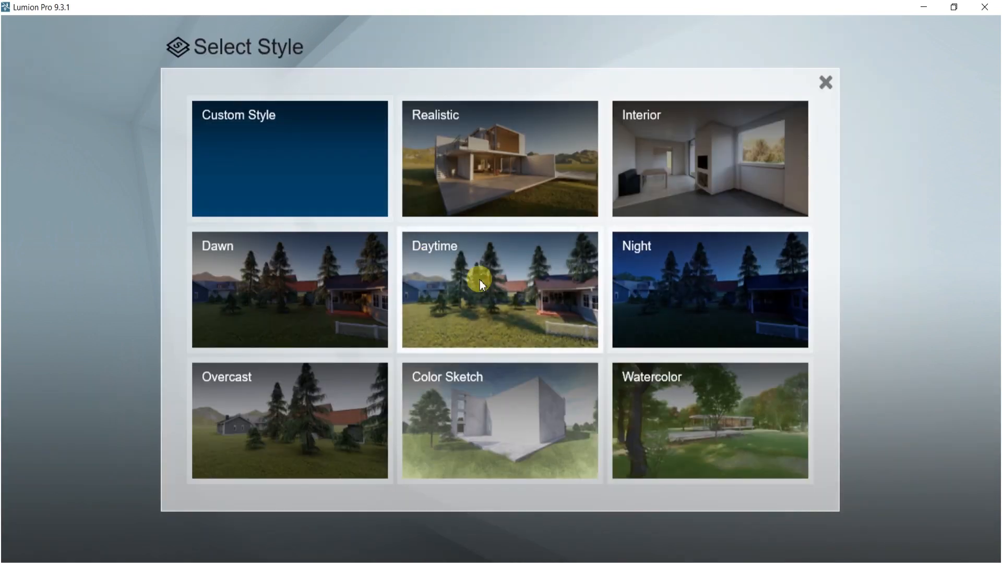
left_click(227, 289)
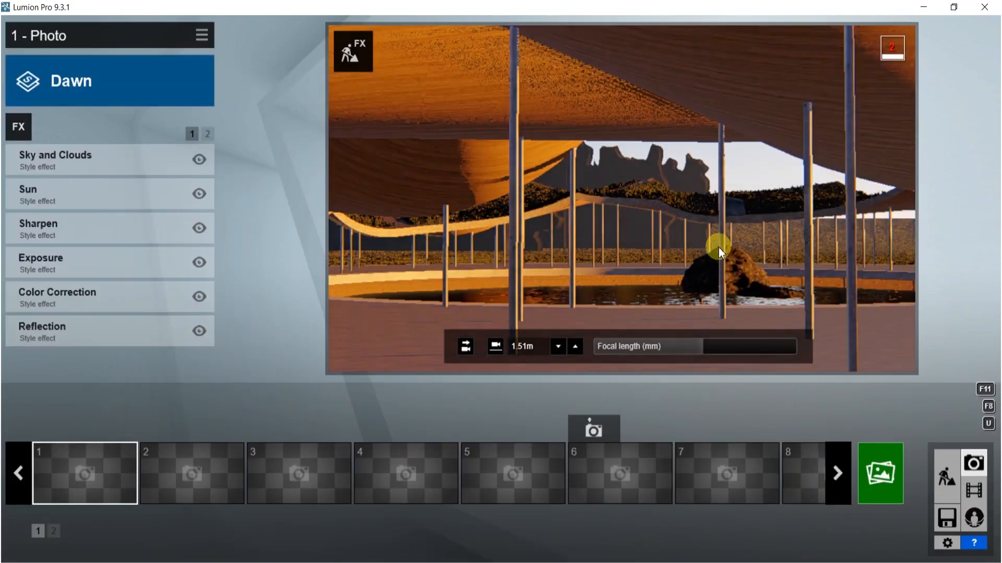
right_click_drag(722, 245, 752, 242)
key("e")
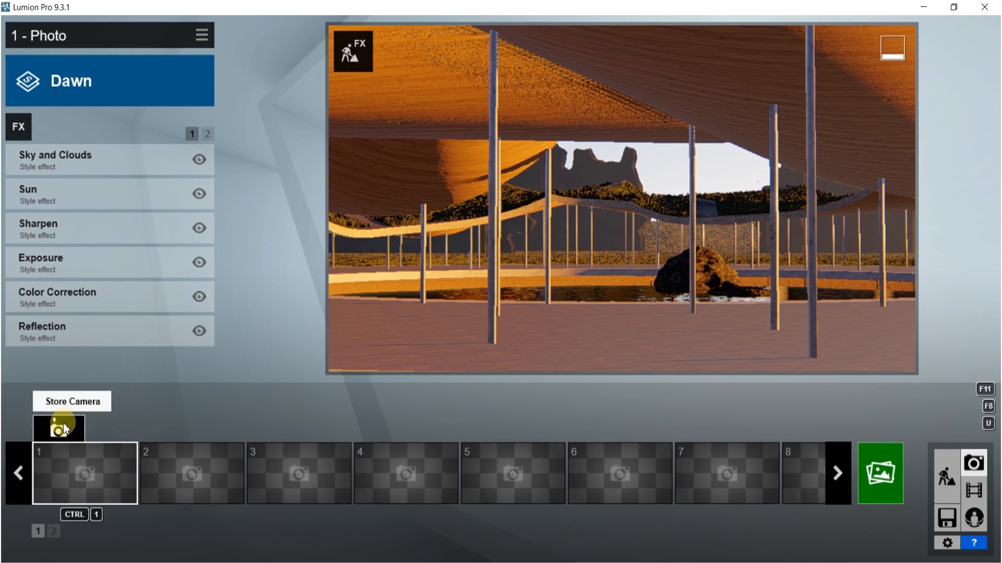
left_click(63, 426)
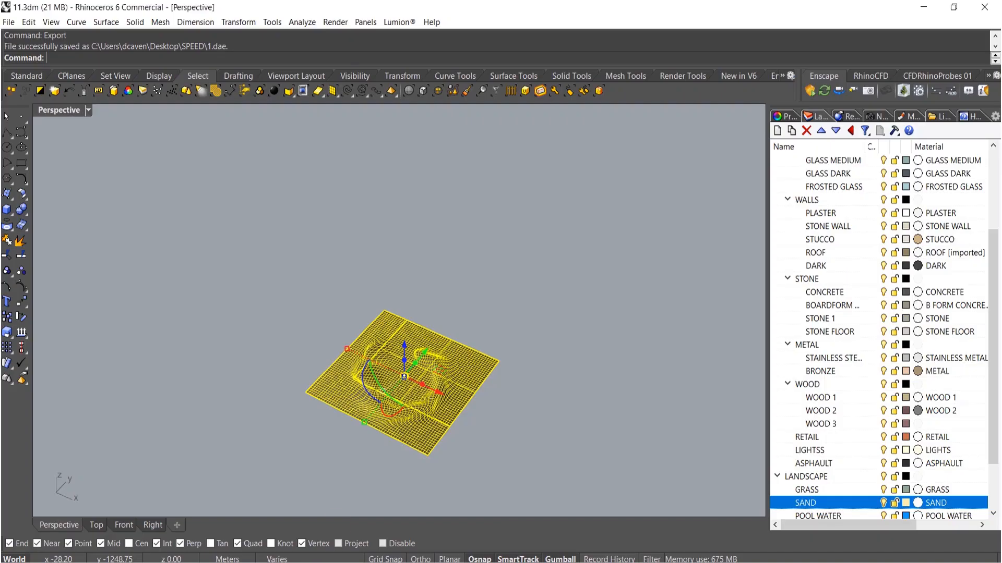
- Switch to Rhino, launch Grasshopper and zoom the viewport to the selected canopy
scroll(358, 336, "up", 10)
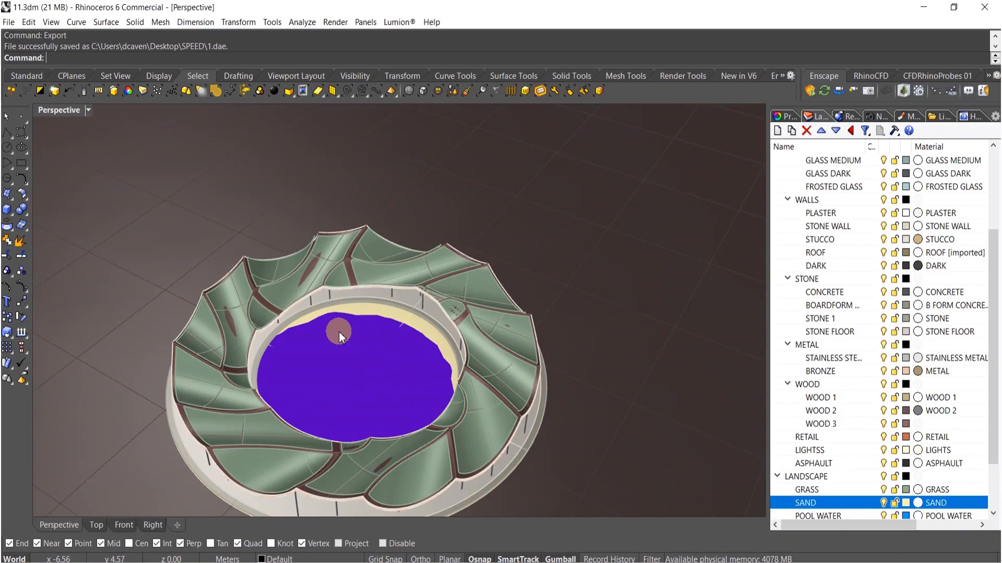
type("Grasshopper")
key("Return")
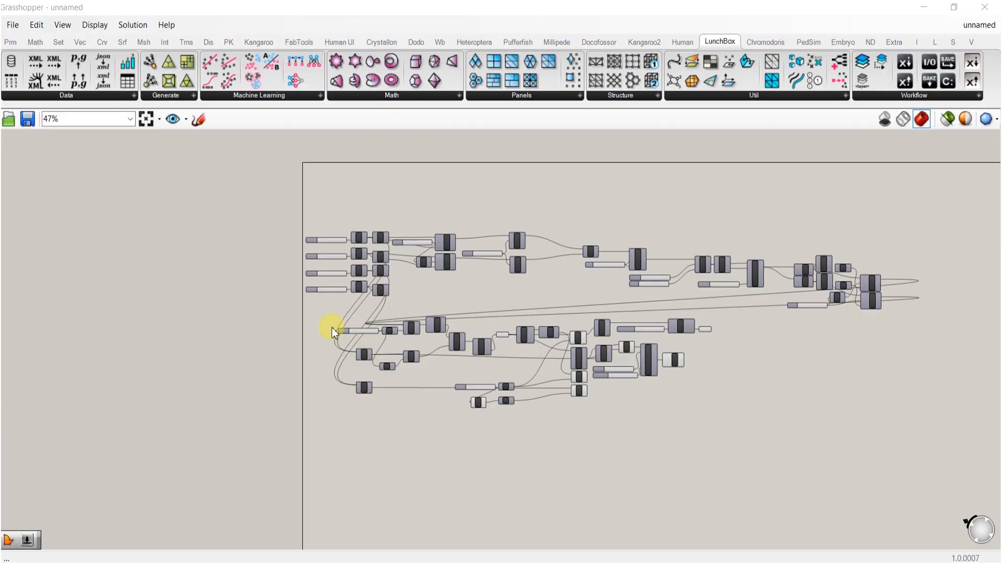
right_click(332, 327)
left_click_drag(367, 13, 822, 138)
right_click_drag(382, 362, 420, 407, "shift")
left_click(412, 347)
left_click(412, 348)
type("zs")
key("Return")
right_click_drag(415, 358, 324, 302)
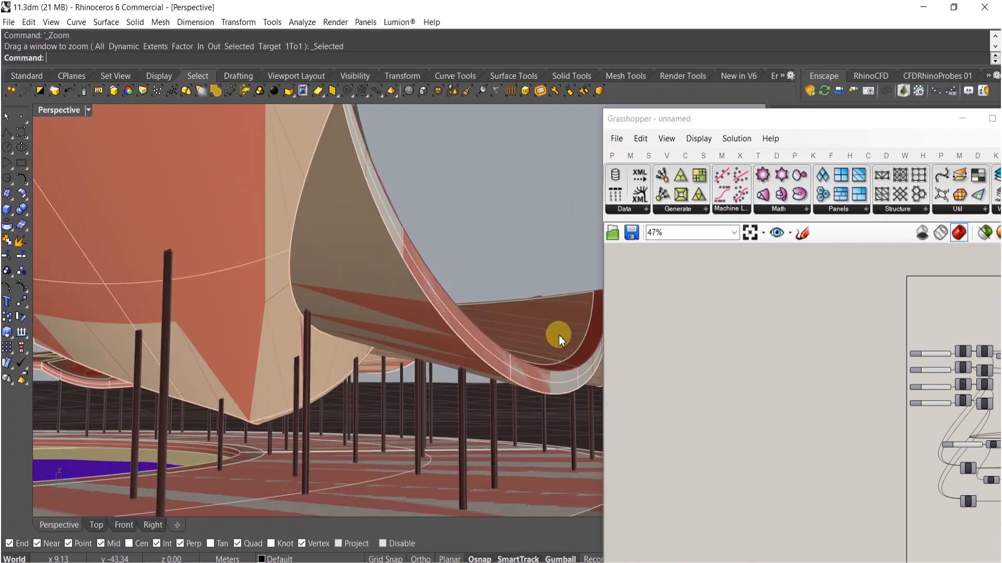
- Duplicate the Populate Geometry component on the Grasshopper canvas
scroll(838, 440, "up", 5)
left_click(792, 403)
double_click(802, 345)
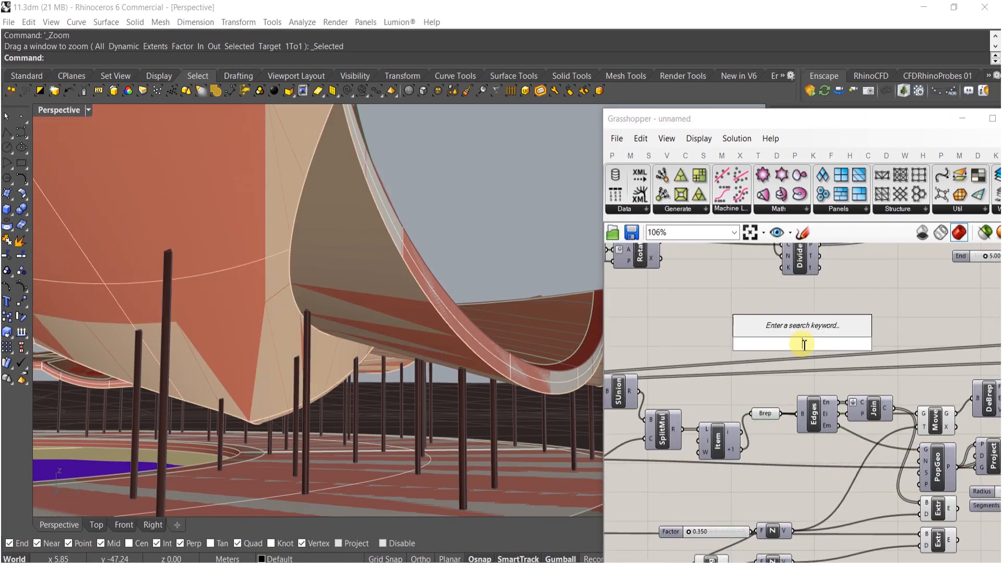
left_click(930, 461)
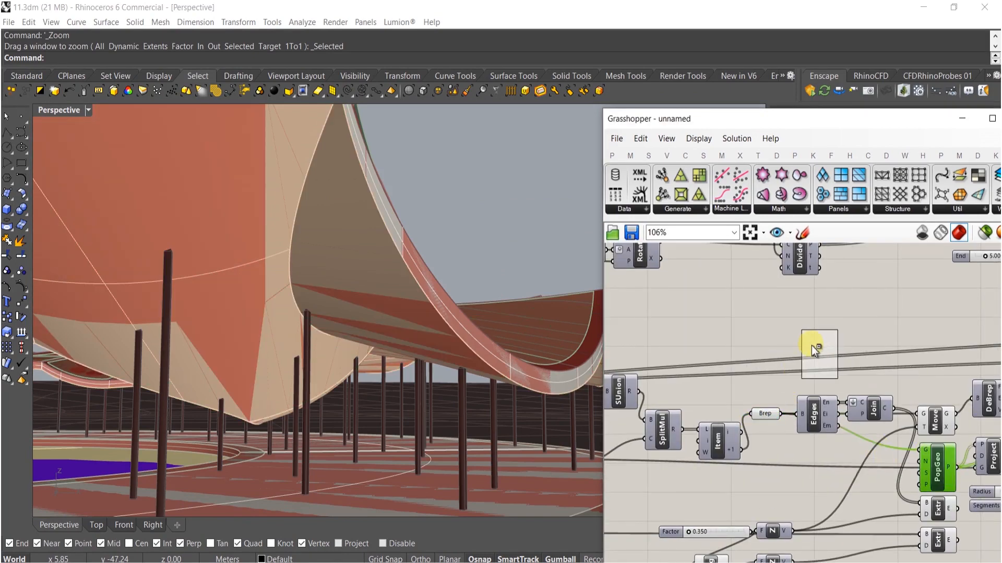
left_click(806, 346)
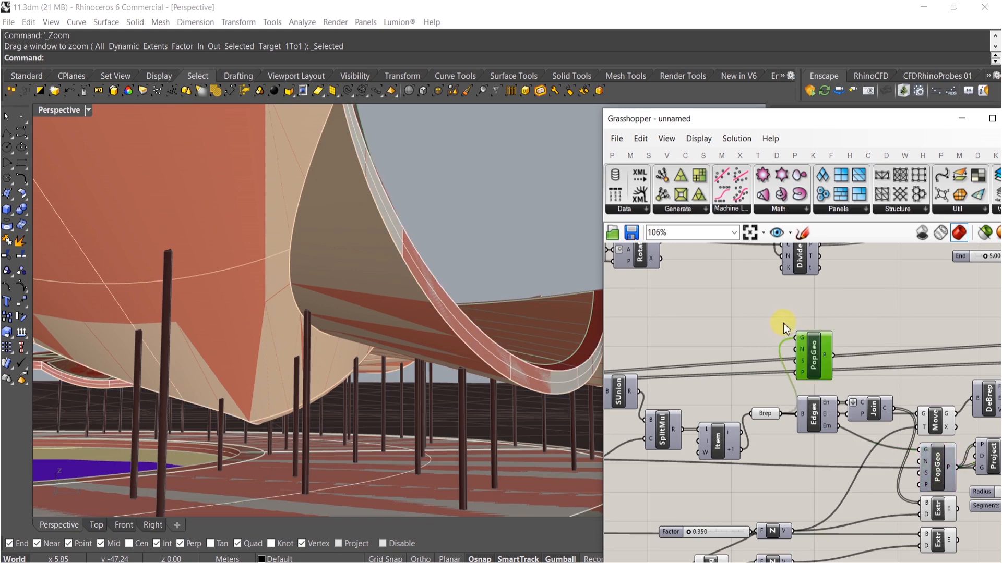
- Add number sliders of 150 and 2 and connect them to the new Populate Geometry's count and seed inputs
double_click(754, 342)
type("150")
key("Return")
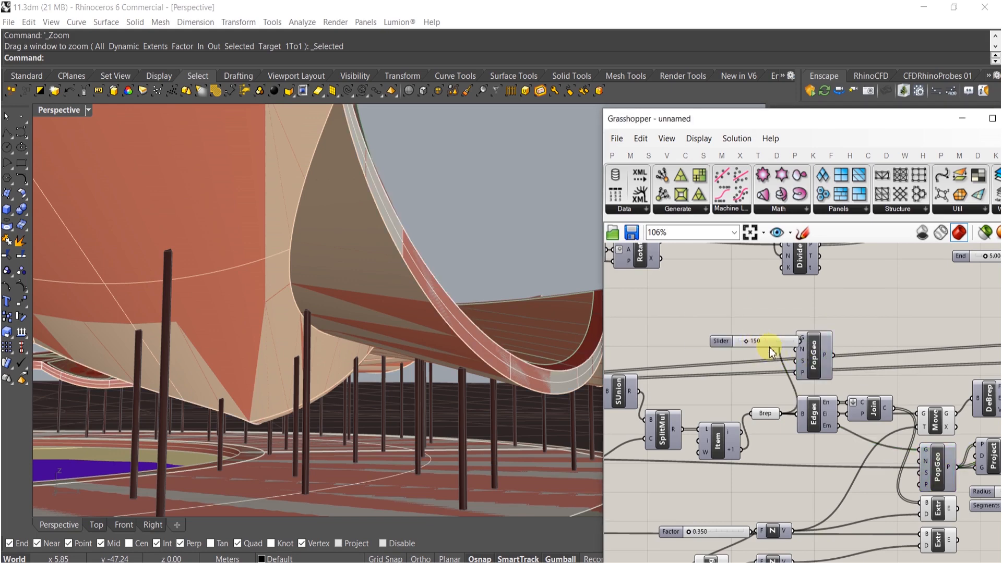
double_click(744, 318)
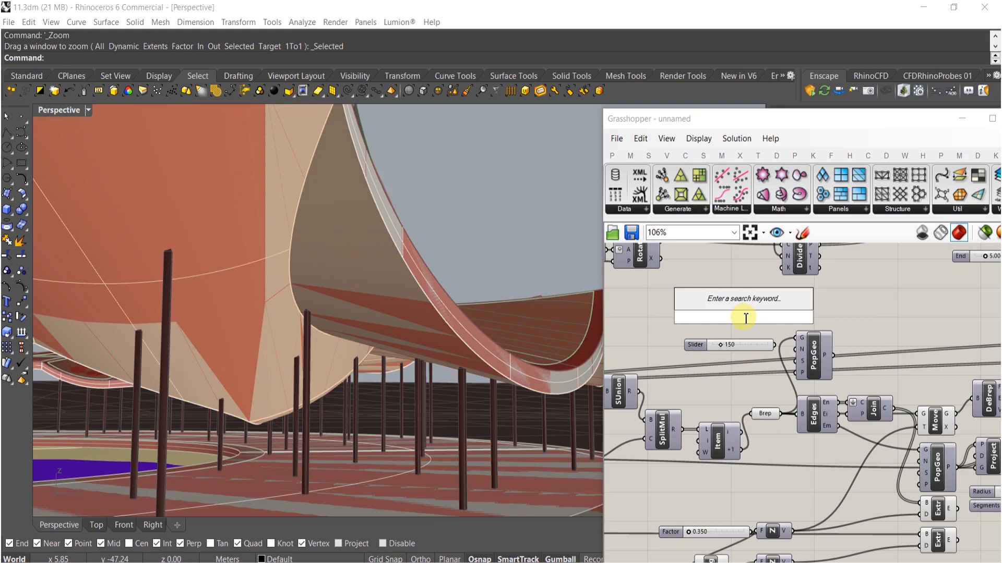
type("2")
key("Return")
left_click_drag(800, 365, 789, 316)
left_click_drag(800, 351, 775, 348)
right_click_drag(837, 346, 783, 353)
- Add a Mesh Sphere component and a number slider set to 6
type("d")
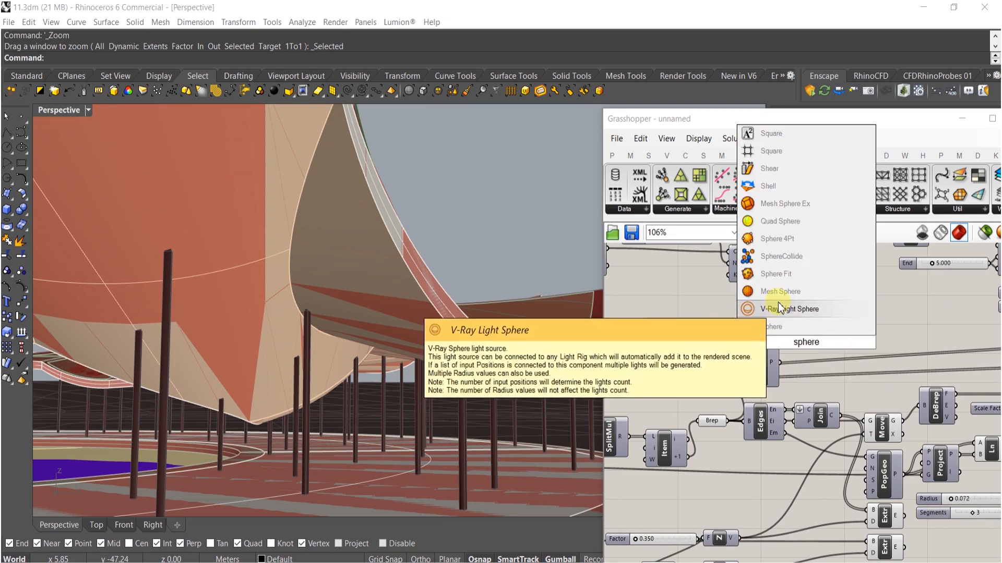
left_click(780, 291)
scroll(841, 330, "up", 3)
double_click(766, 309)
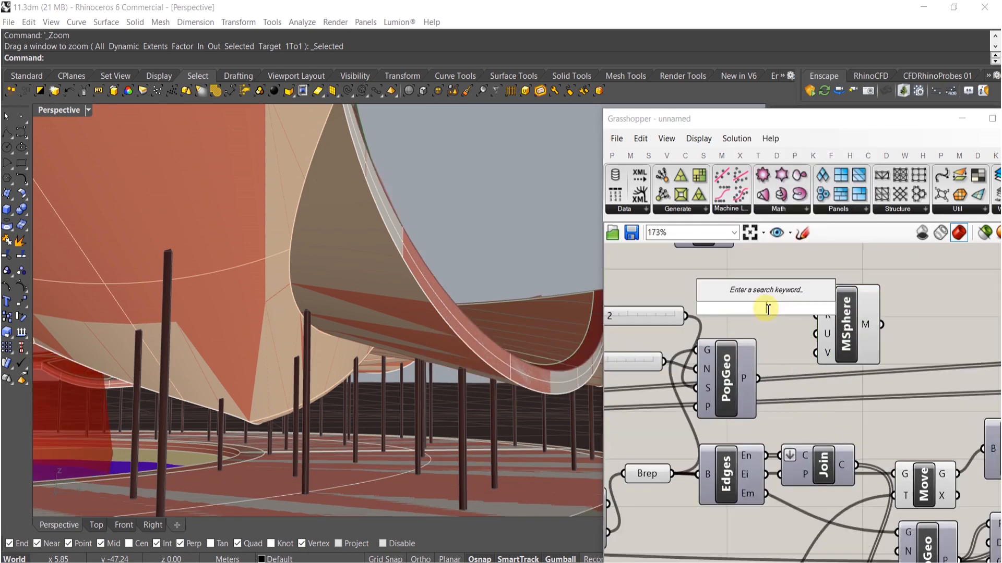
type("6")
key("Return")
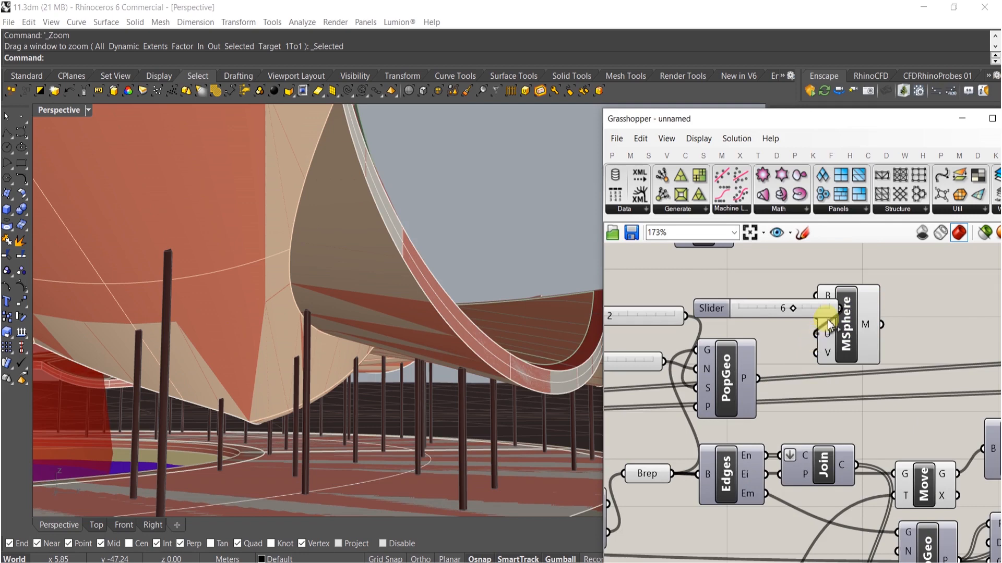
- Connect the 6 slider to the sphere's U and V counts and add a 0.006 slider
left_click_drag(825, 312, 782, 349)
right_click_drag(851, 310, 785, 314)
left_click_drag(854, 306, 713, 351)
left_click_drag(773, 349, 873, 349)
double_click(724, 302)
type(".00")
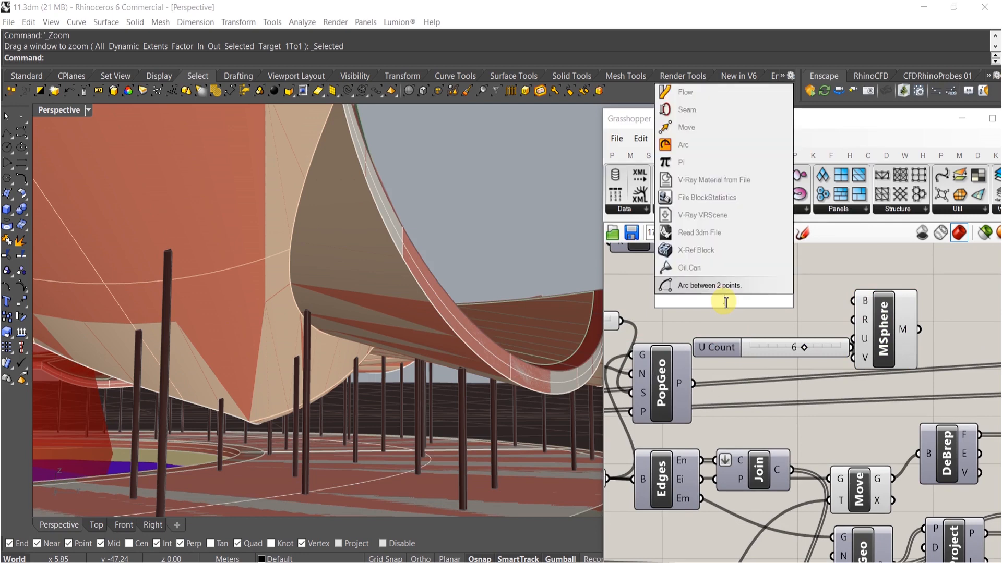
type("6")
key("Return")
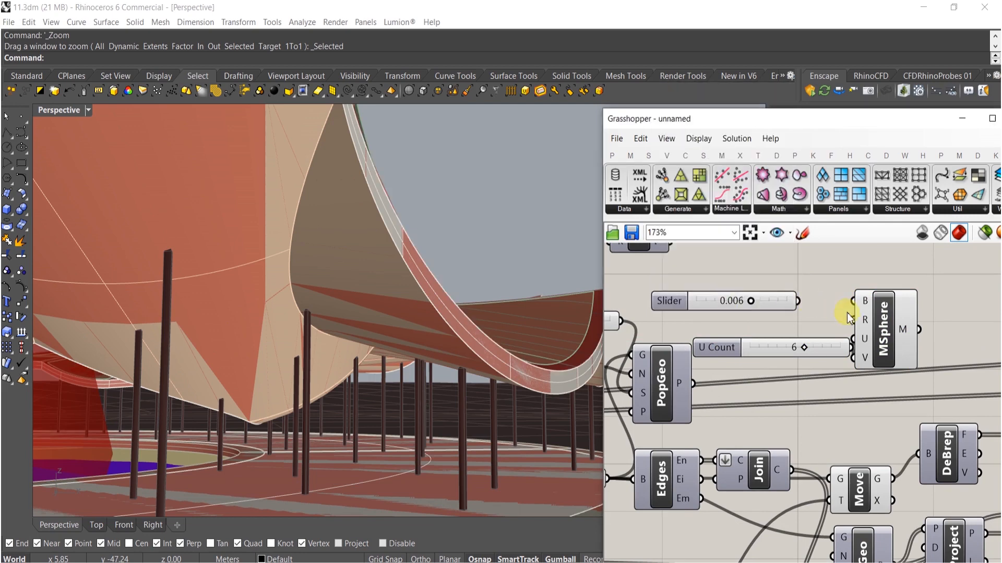
- Connect the 0.006 slider as the sphere radius and the populated points as the sphere bases
left_click_drag(818, 317, 853, 317)
left_click_drag(762, 337, 702, 381)
left_click(878, 319)
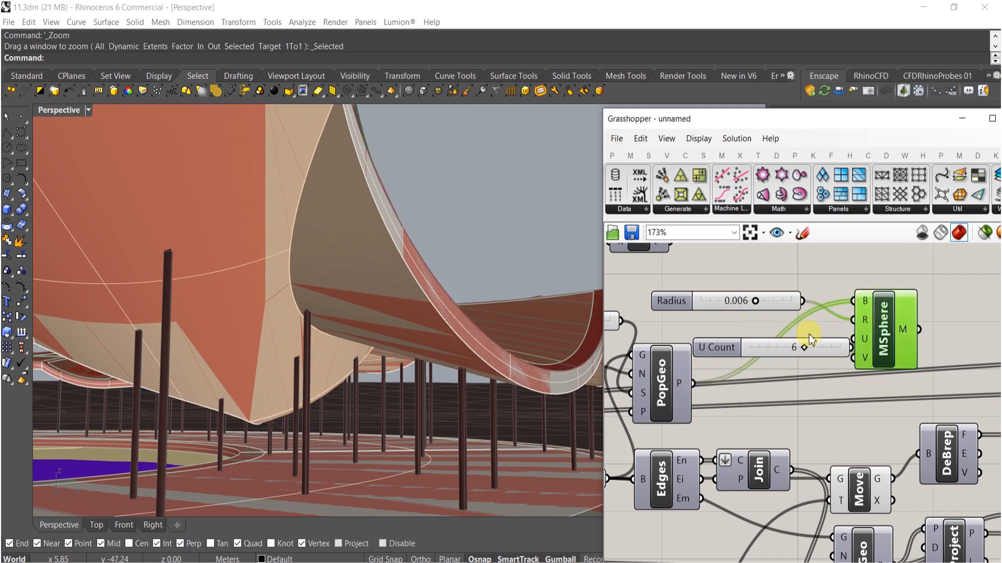
right_click_drag(718, 389, 857, 367)
right_click_drag(934, 330, 659, 357)
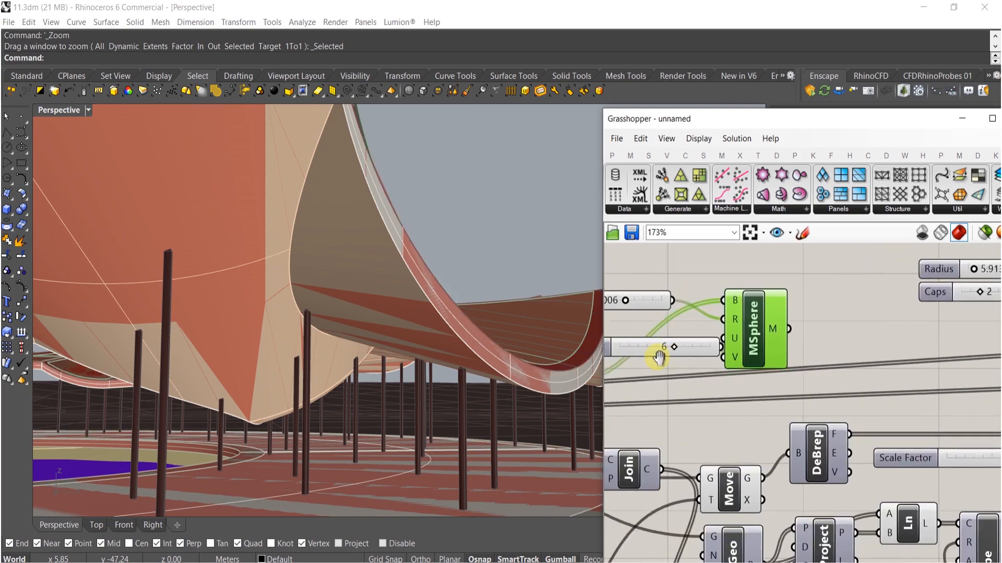
- Increase the point count slider to 1000
right_click_drag(313, 328, 525, 333)
right_click_drag(637, 317, 873, 311)
scroll(690, 320, "up", 4)
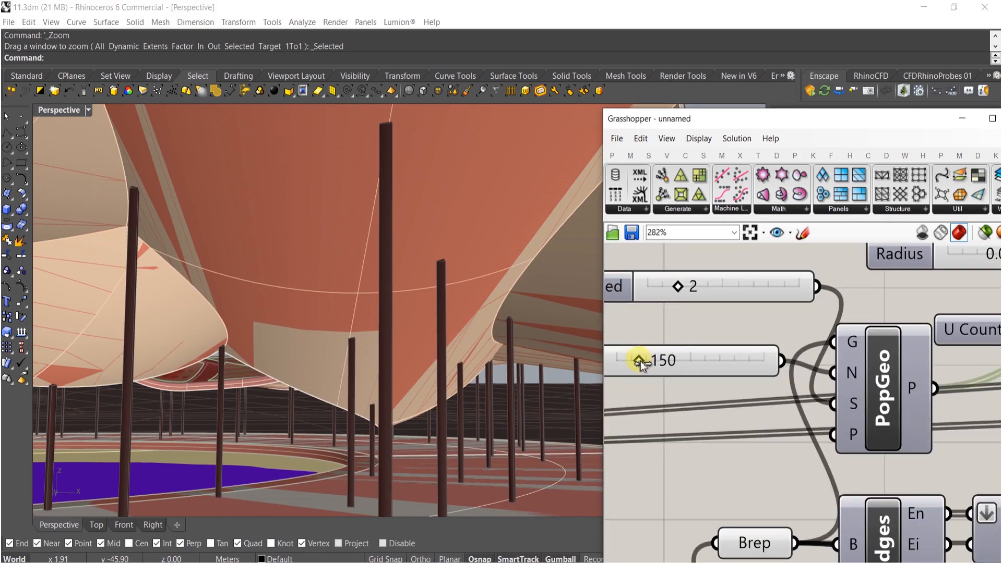
left_click_drag(861, 362, 863, 361)
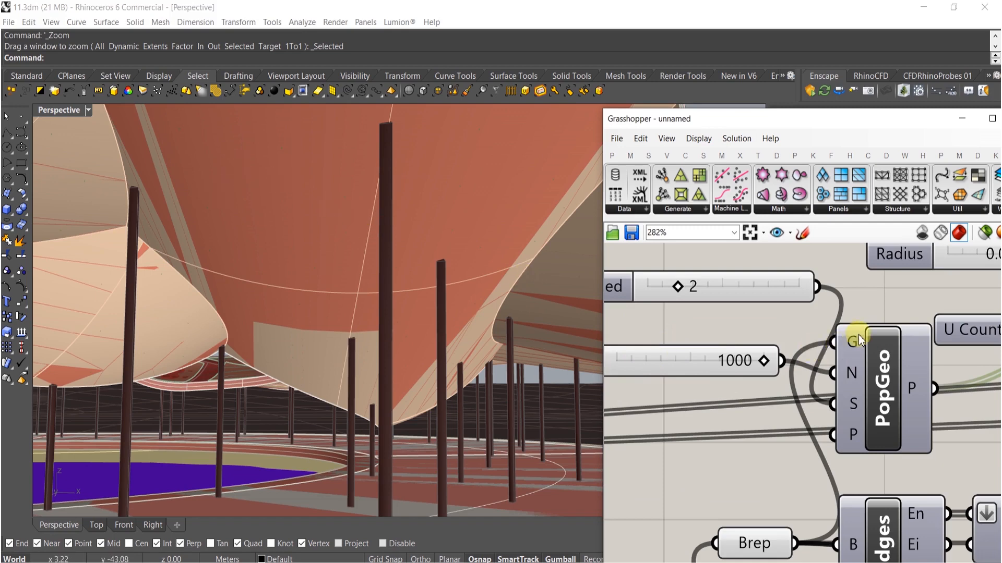
- Set the sphere radius slider to 0.010
right_click_drag(923, 297, 759, 361)
scroll(838, 344, "up", 3)
right_click_drag(893, 312, 738, 333)
left_click_drag(746, 318, 944, 298)
right_click_drag(315, 308, 558, 293)
scroll(243, 183, "up", 7)
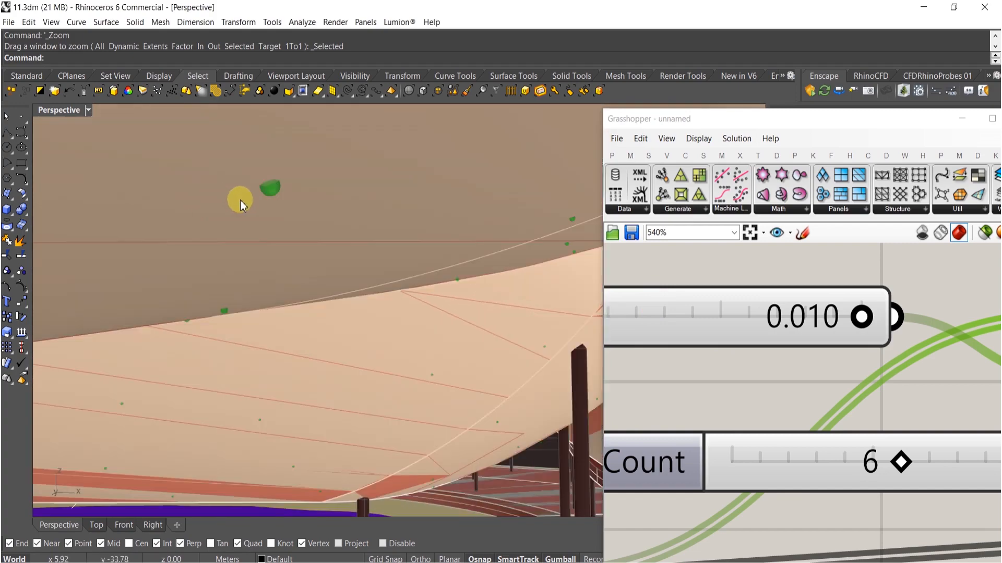
- Join the sphere meshes with a Mesh Join component and bake them into the model
scroll(668, 346, "down", 5)
scroll(835, 389, "up", 1)
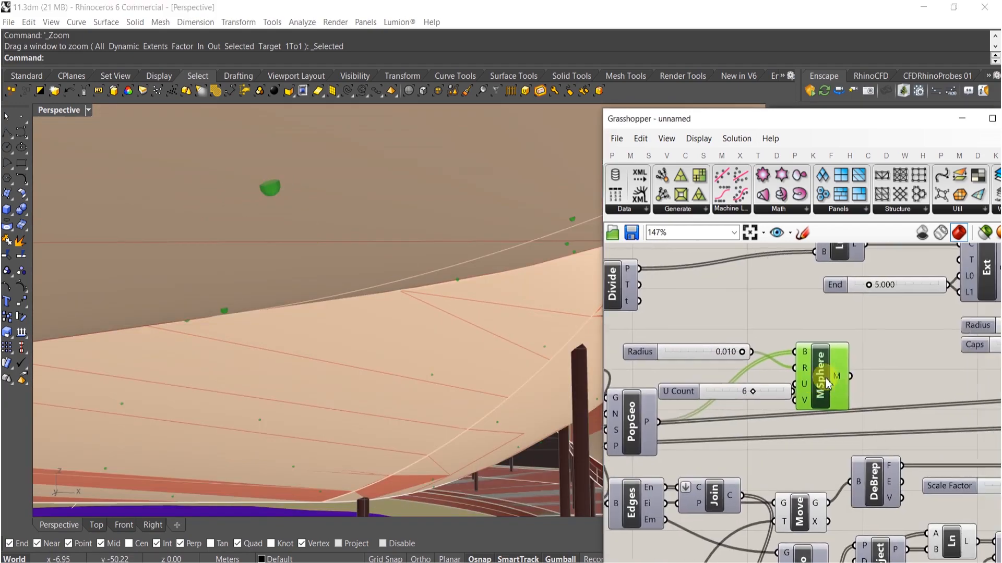
right_click_drag(888, 399, 813, 377)
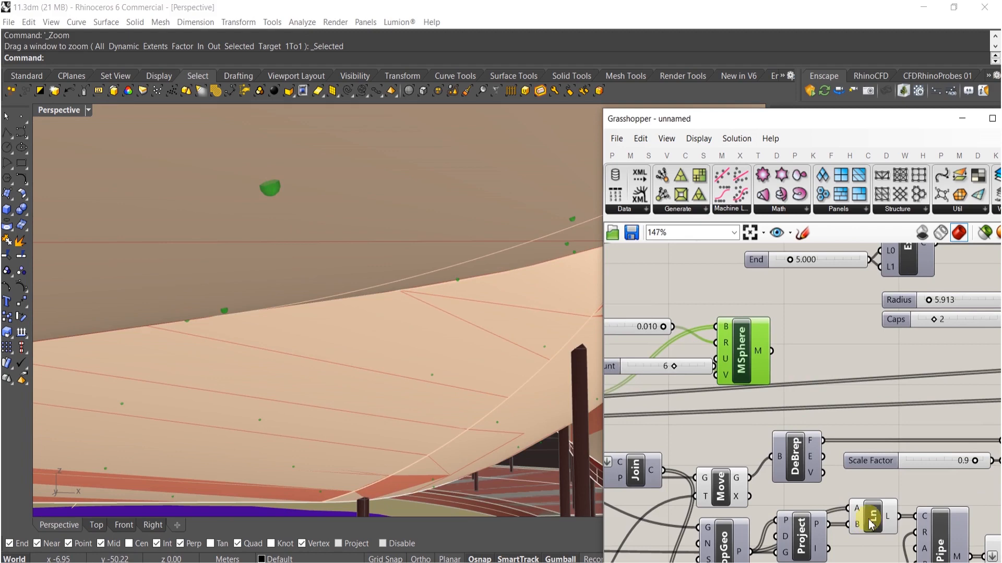
right_click_drag(945, 413, 767, 412)
left_click_drag(841, 543, 661, 344)
right_click_drag(661, 345, 746, 363)
left_click_drag(678, 367, 710, 374)
middle_click(747, 372)
left_click(721, 355)
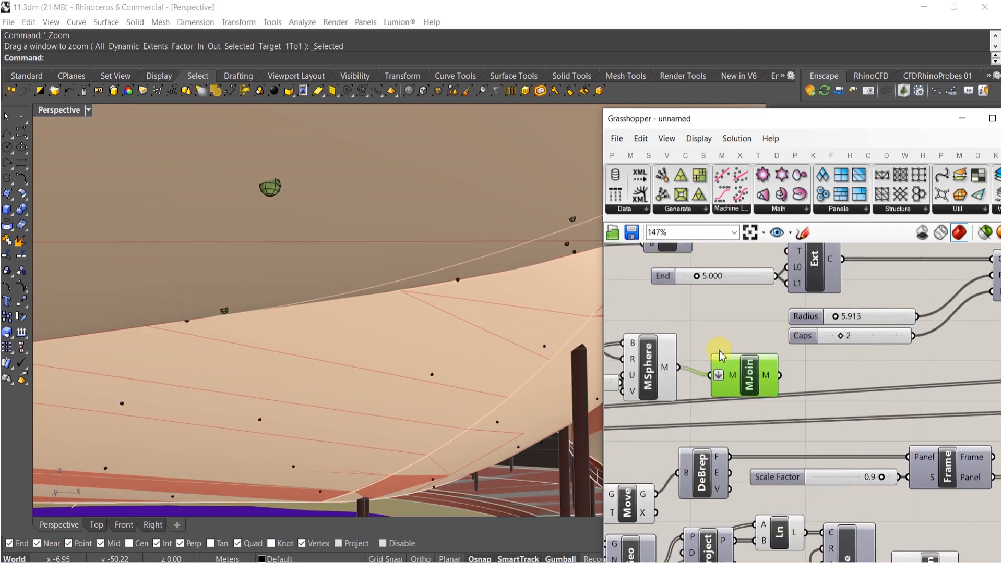
- Select the baked sphere mesh and move it to the LIGHTSS layer
left_click(270, 187)
left_click(486, 198)
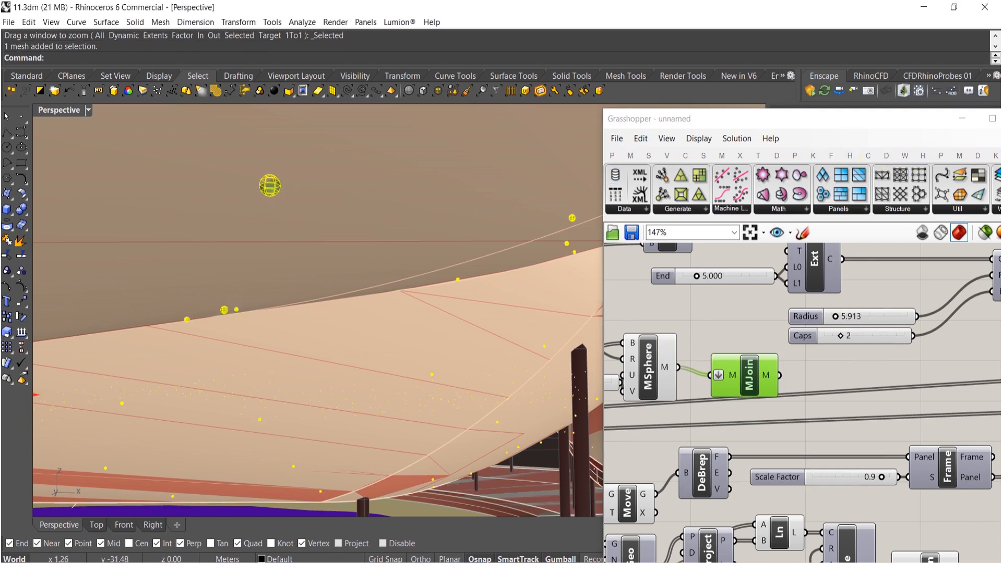
left_click_drag(920, 118, 639, 131)
left_click(739, 133)
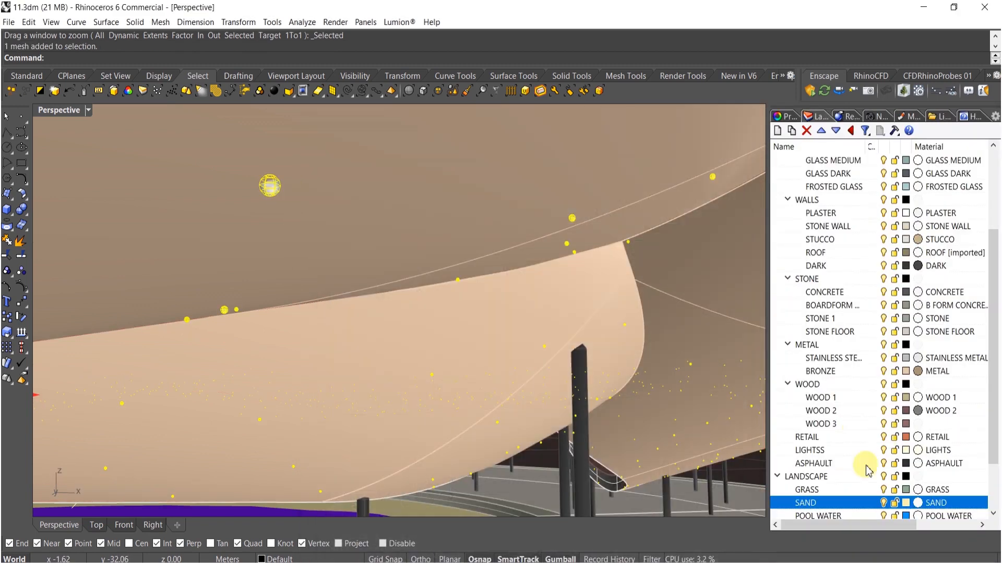
left_click(809, 450)
right_click(814, 448)
left_click(883, 393)
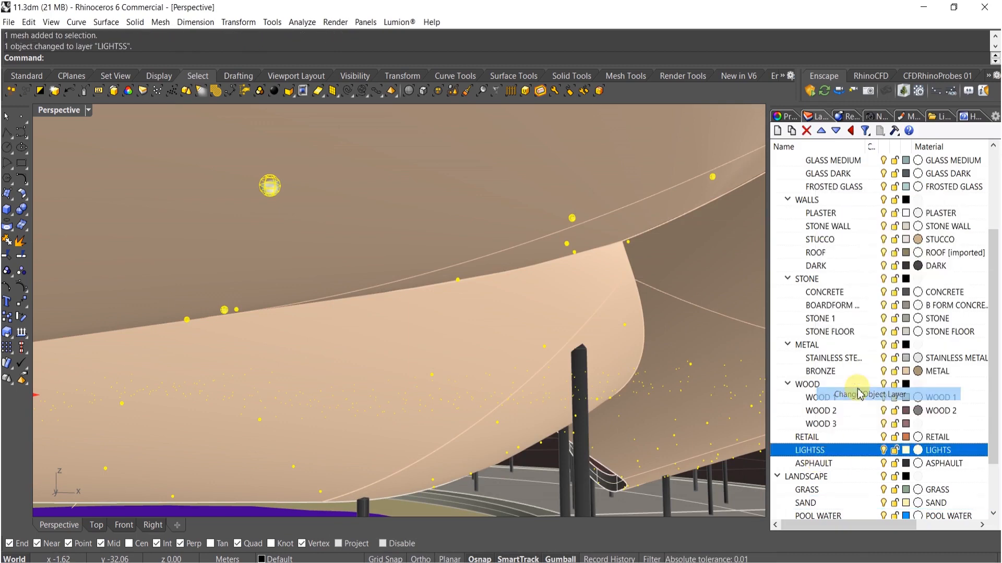
scroll(574, 324, "down", 5)
scroll(548, 313, "up", 10)
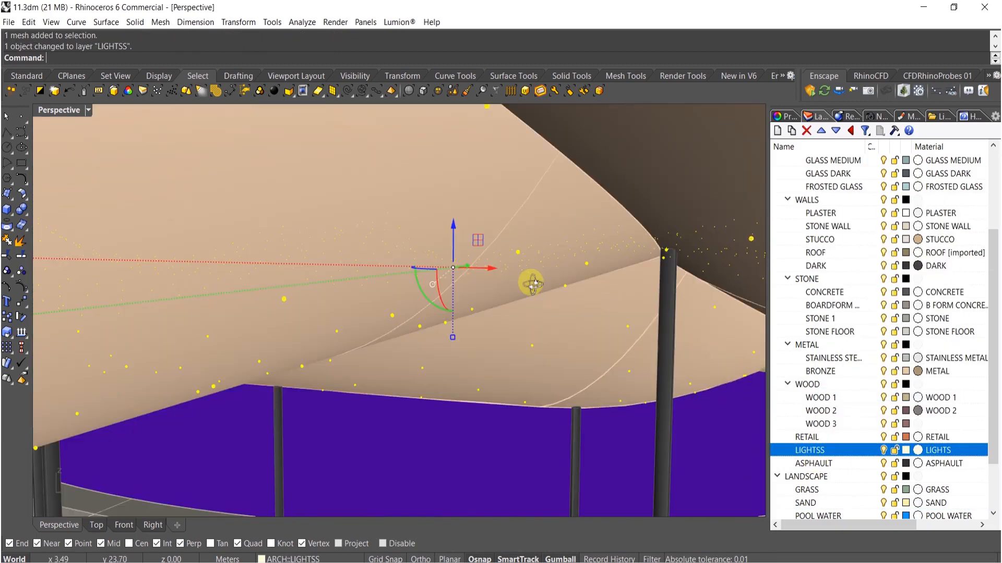
right_click(812, 449)
left_click(834, 401)
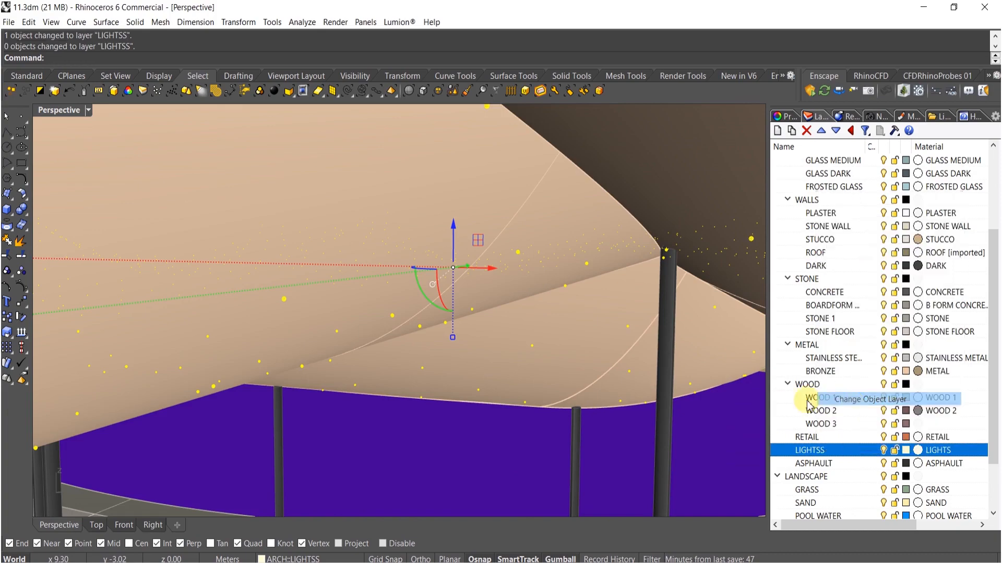
scroll(672, 383, "down", 3)
key("Escape")
scroll(568, 258, "down", 4)
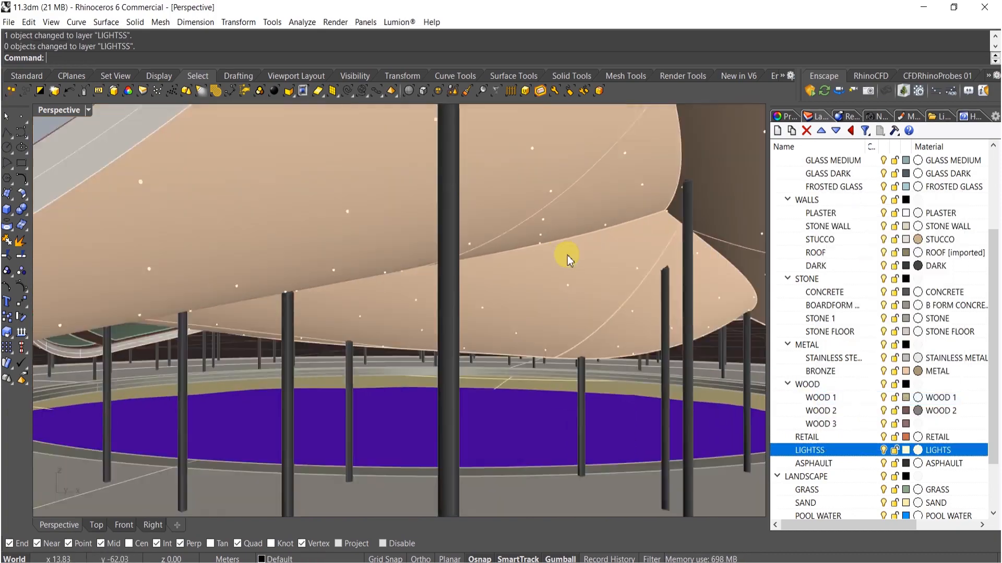
- Select all objects and export the model as COLLADA file 1.dae, replacing the existing file
right_click_drag(568, 259, 592, 380)
scroll(574, 350, "down", 6)
right_click_drag(561, 330, 555, 317)
key("ctrl+a")
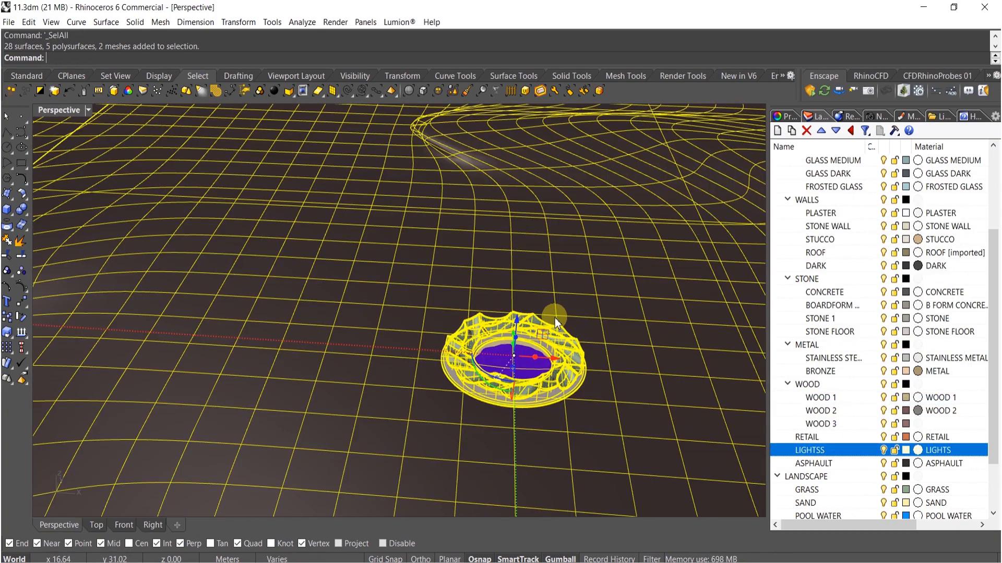
type("Export")
key("Return")
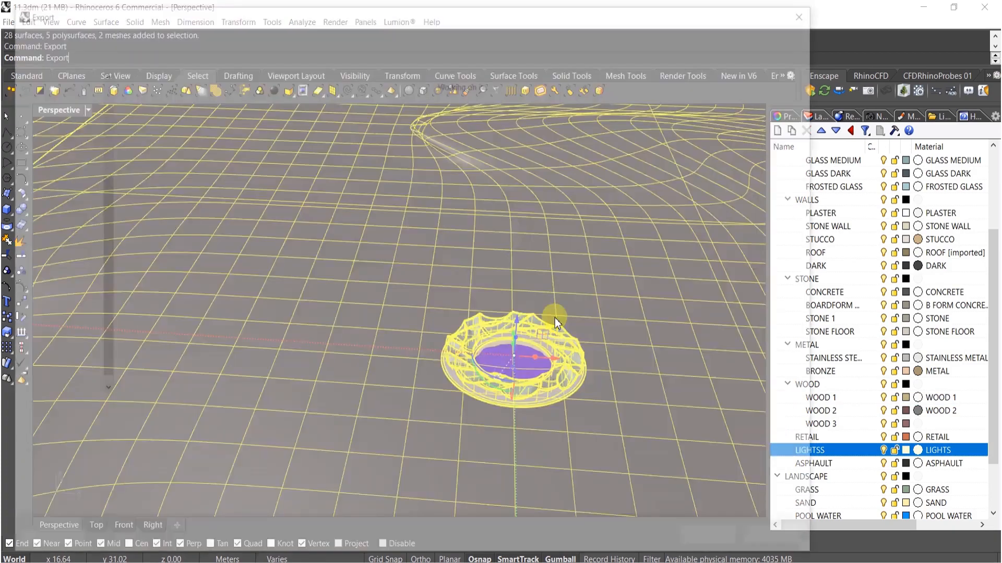
left_click(767, 117)
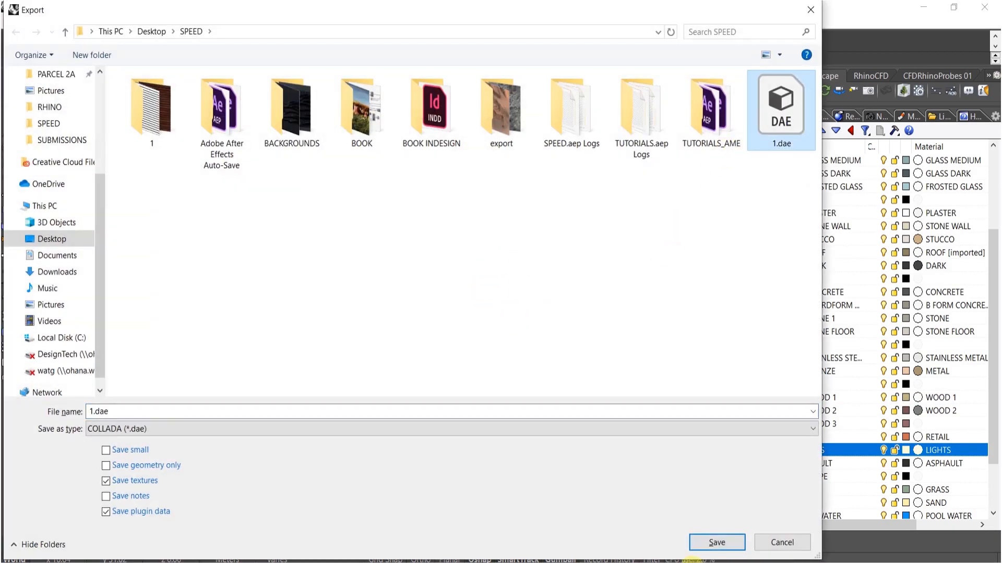
left_click(726, 540)
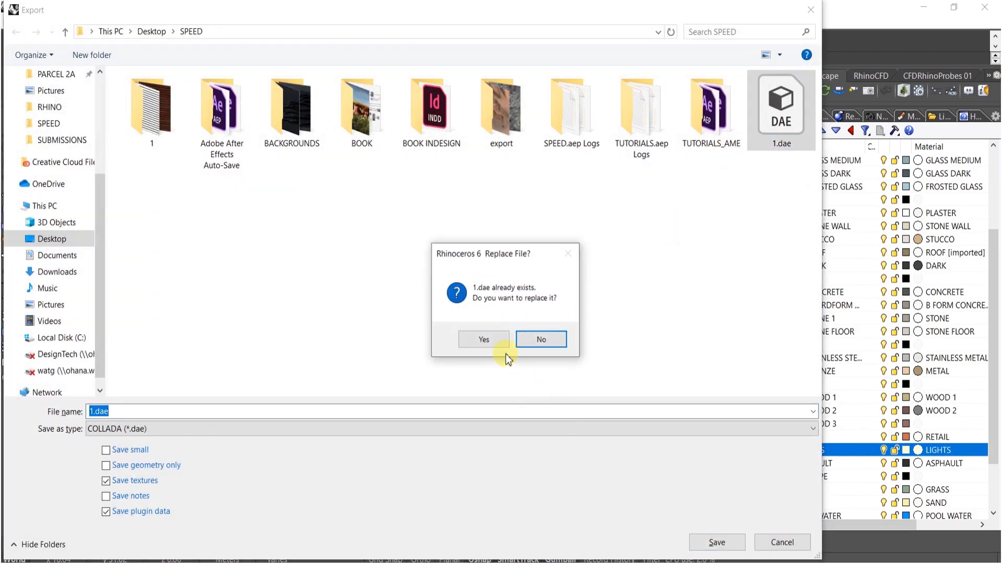
left_click(493, 346)
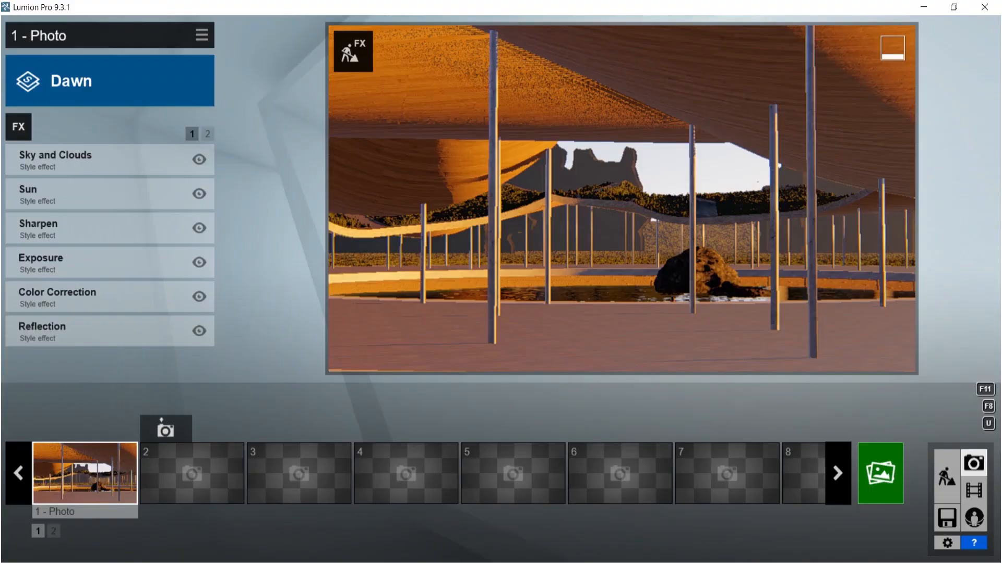
- Switch to Lumion, enter build mode, select the imported canopy model and re-import it
left_click(948, 478)
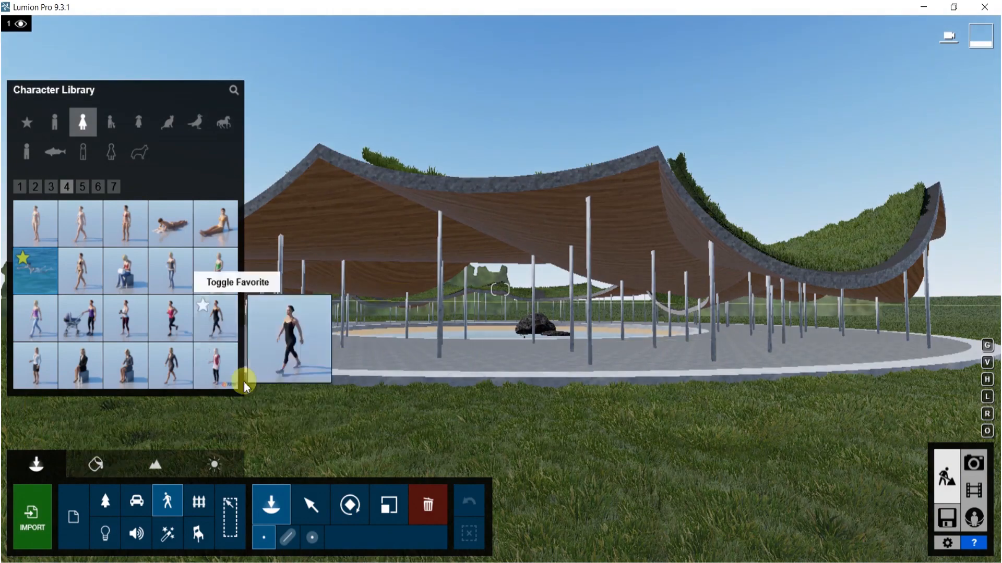
left_click(78, 514)
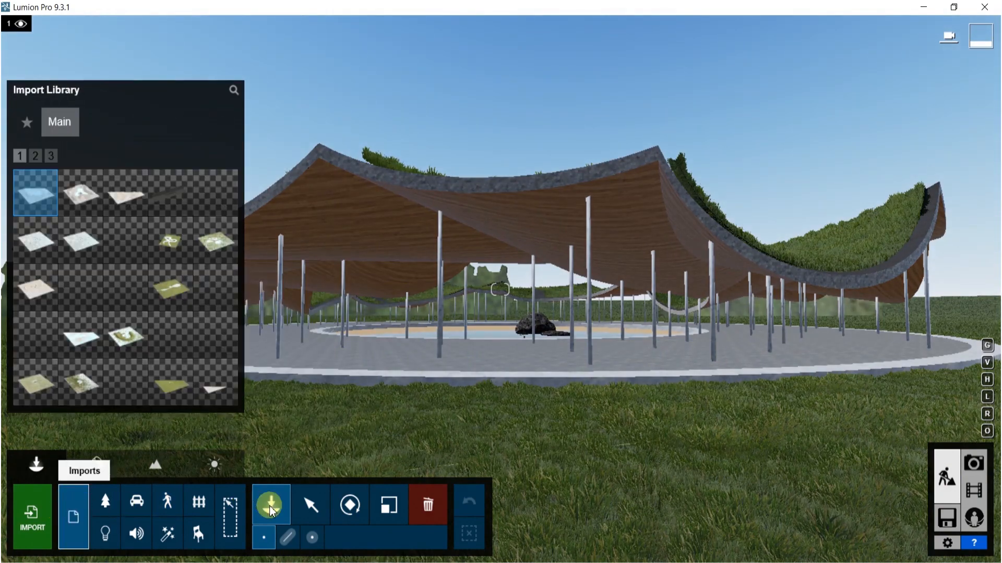
left_click(318, 505)
left_click(423, 205)
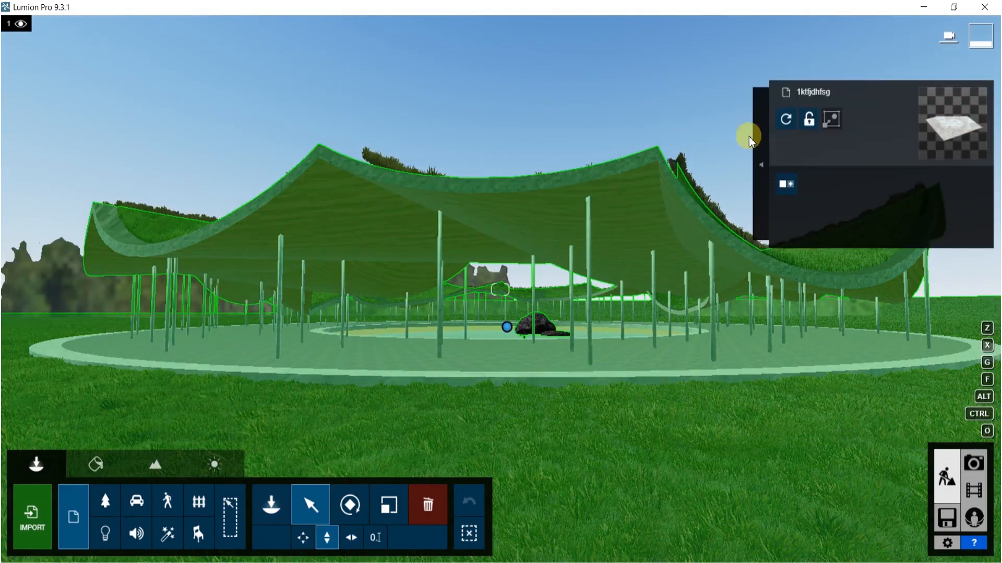
left_click(785, 120)
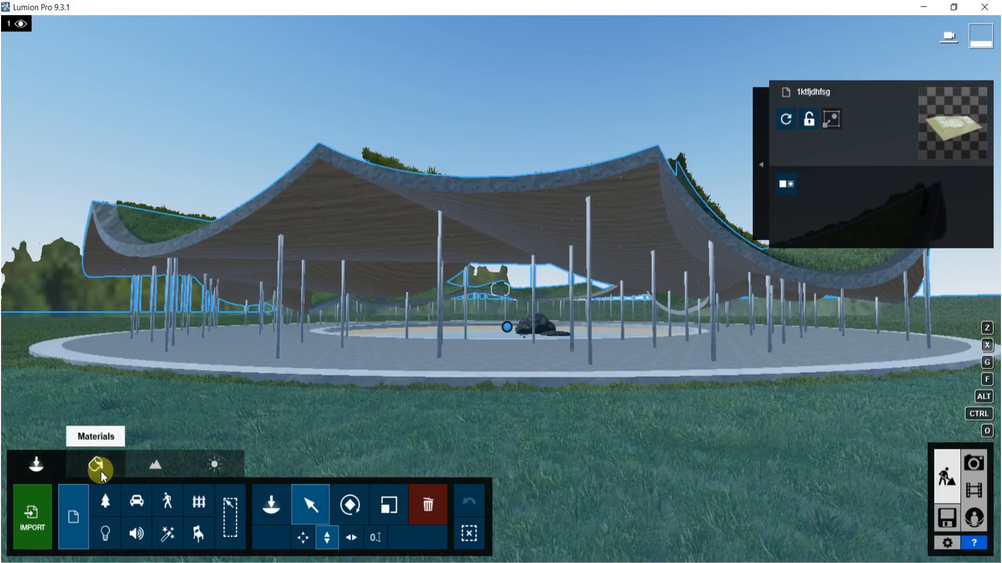
- In the material editor, pick a light sphere and assign it the indoor Plaster 004 material, opening its advanced settings
left_click(102, 474)
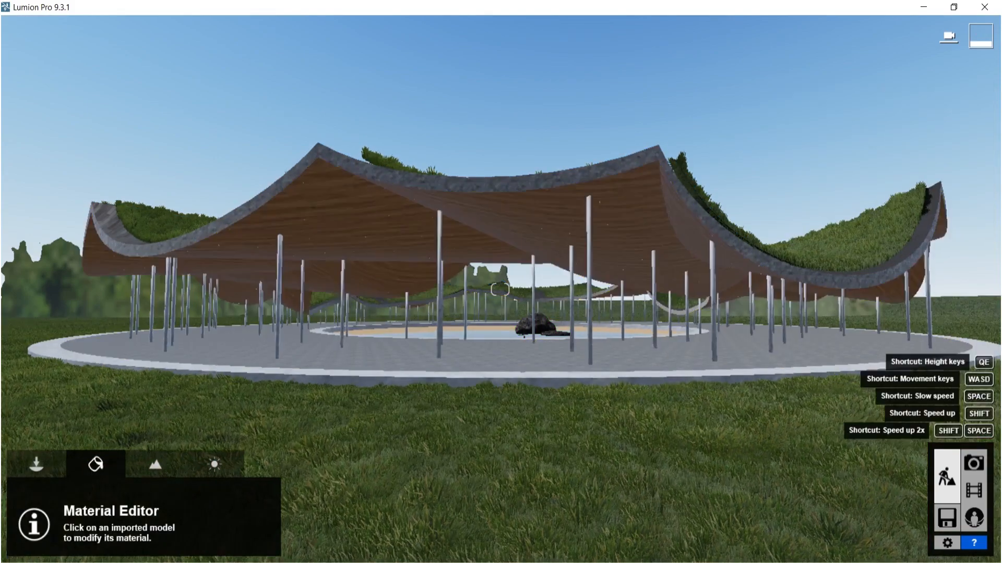
key("w")
key("w")
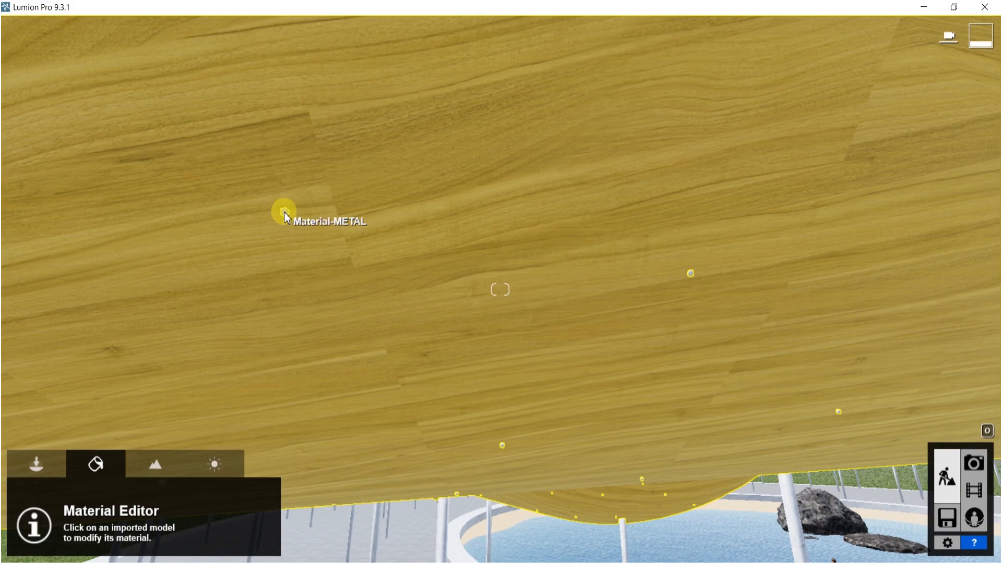
left_click(285, 213)
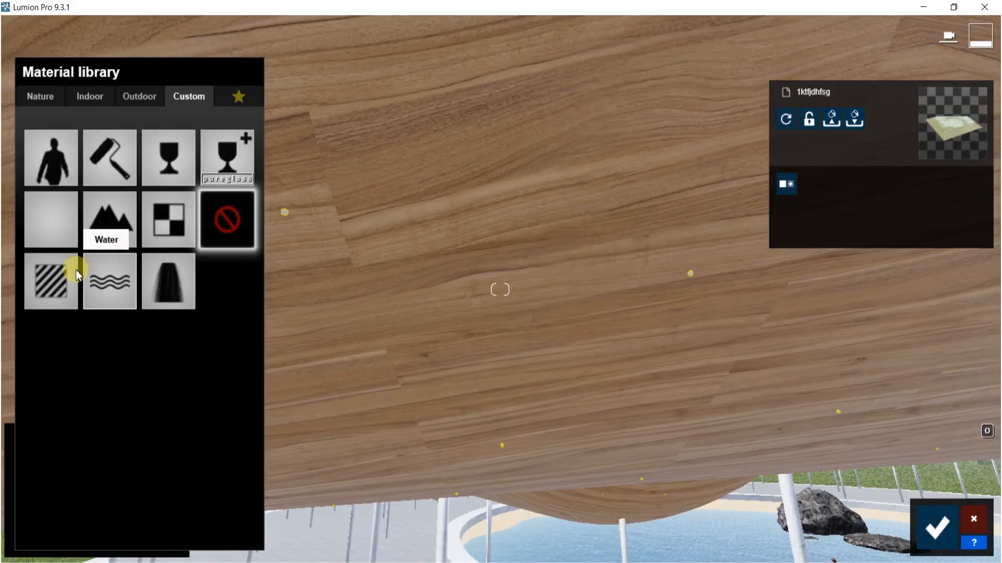
left_click(94, 97)
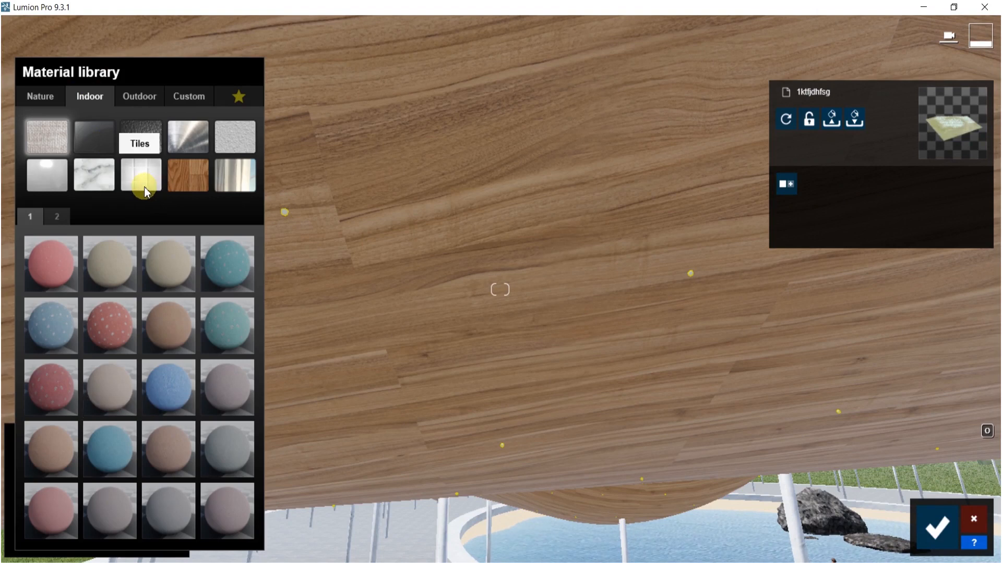
left_click(233, 142)
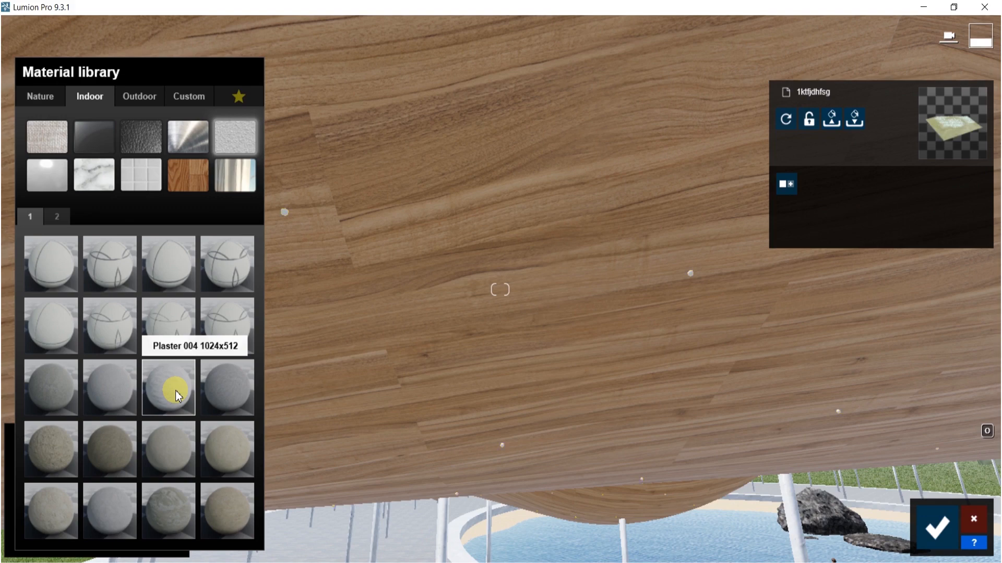
left_click(176, 395)
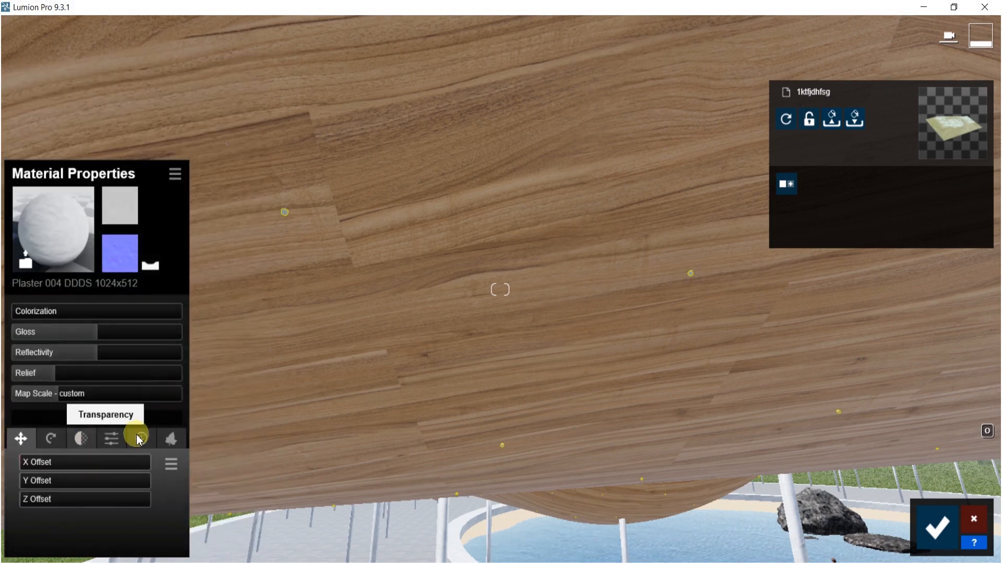
left_click(109, 438)
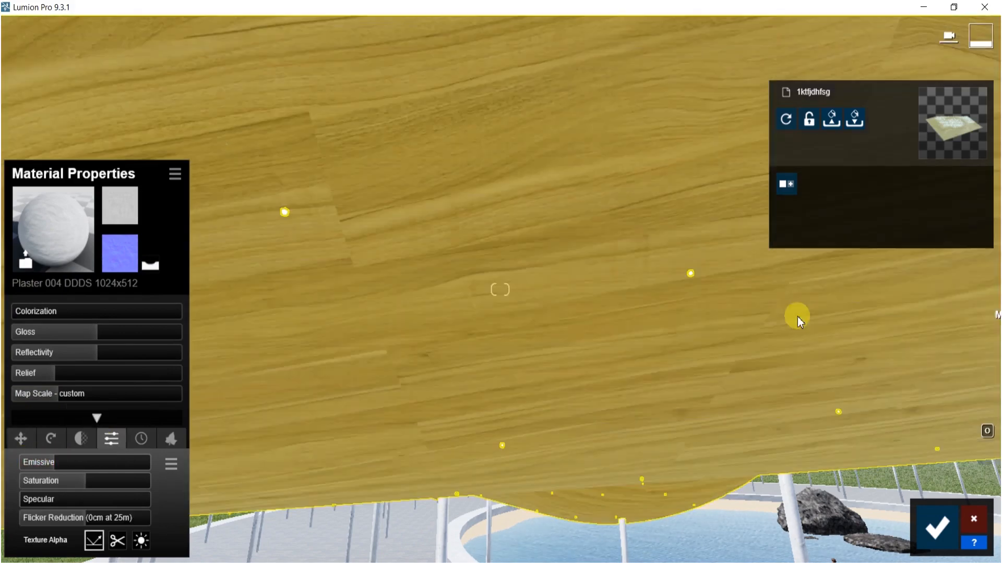
- Pick the wood canopy material, adjust its gloss, reflectivity and relief sliders, and confirm the material changes
left_click(572, 340)
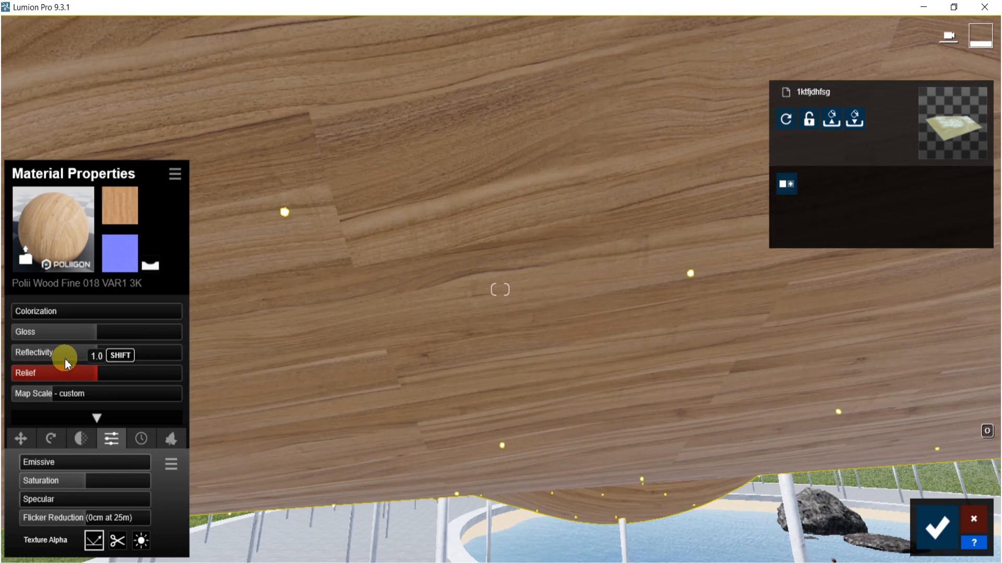
left_click_drag(94, 351, 116, 338)
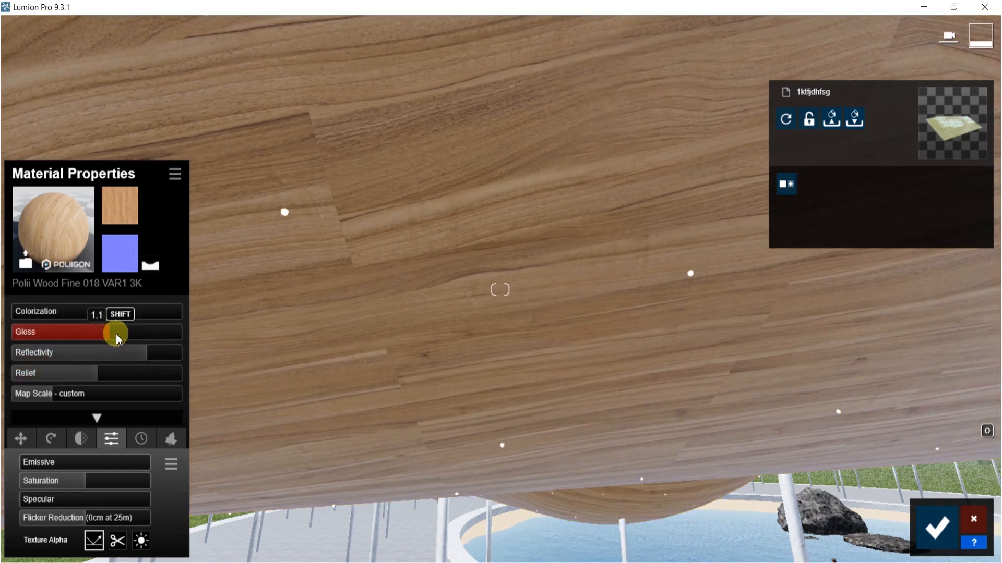
left_click_drag(98, 371, 103, 371)
left_click_drag(112, 332, 133, 328)
right_click_drag(527, 454, 530, 411)
left_click(530, 412)
left_click_drag(96, 332, 136, 360)
left_click(936, 527)
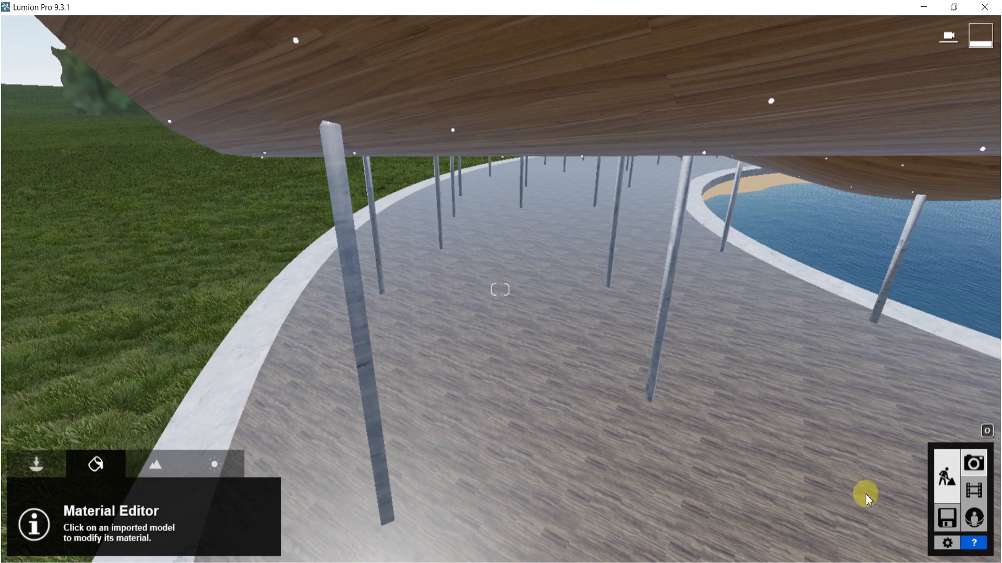
- Switch to photo mode and move the camera under the canopy toward the pond
left_click(973, 465)
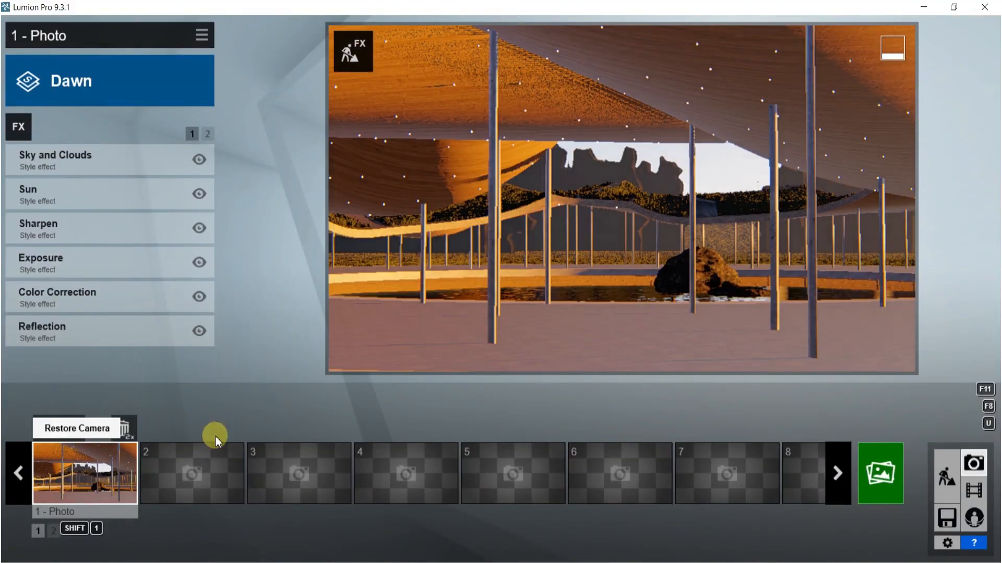
mouse_move(611, 328)
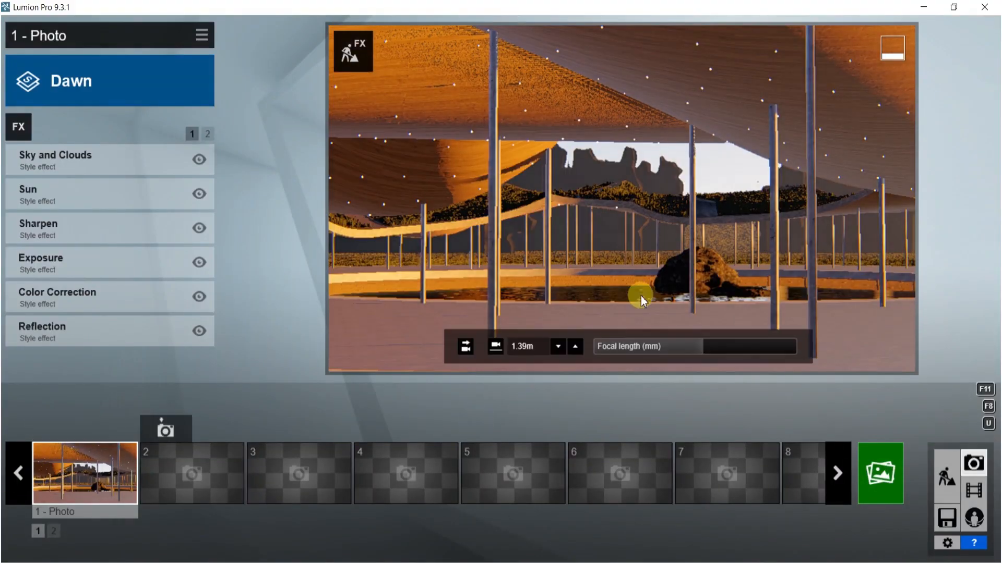
key("s")
right_click_drag(668, 279, 694, 282)
key("s")
key("w")
key("s")
right_click_drag(673, 180, 641, 193)
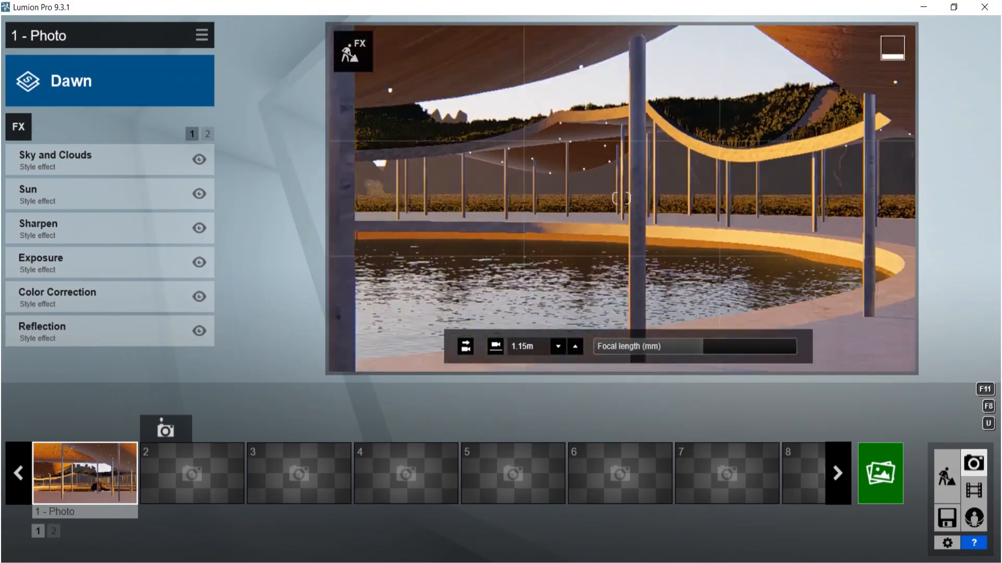
key("s")
right_click_drag(563, 167, 536, 161)
left_click(555, 347)
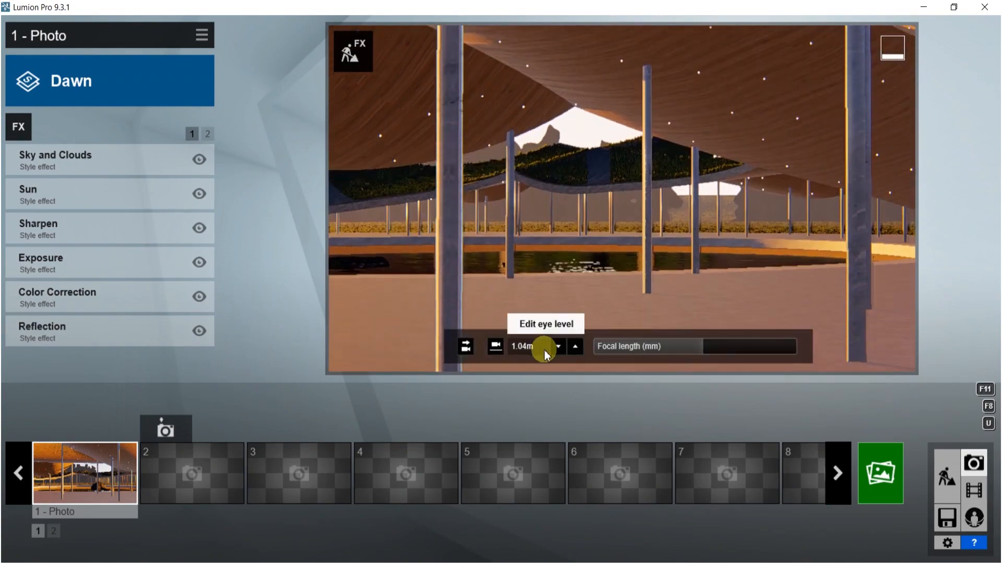
- Walk the camera around beneath the canopy to find a viewpoint across the pond
right_click_drag(550, 210, 178, 204)
key("a")
key("d")
key("d")
key("s")
key("d")
key("d")
key("d")
key("w")
key("s")
key("s")
right_click_drag(418, 206, 245, 390)
key("s")
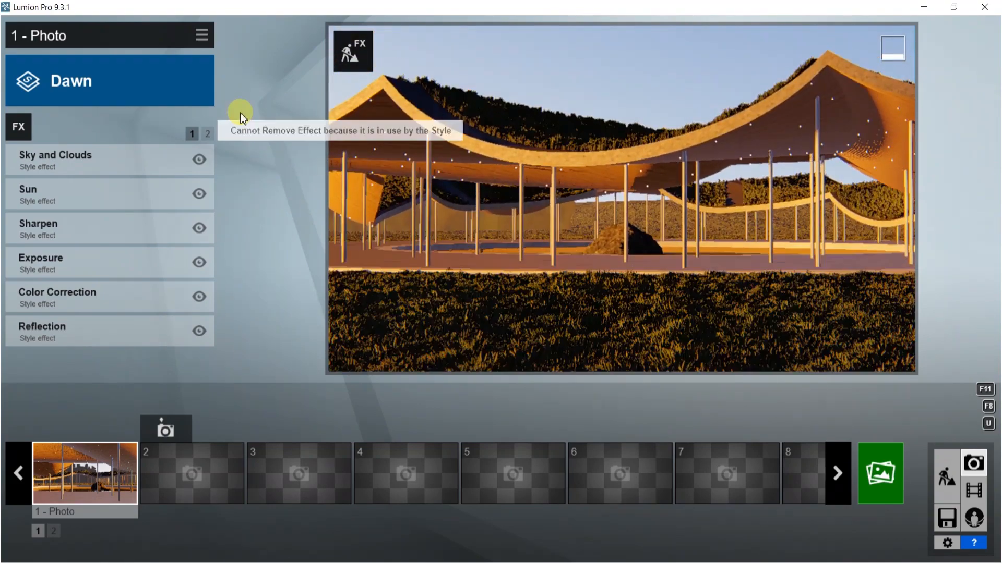
right_click_drag(622, 244, 521, 121)
key("w")
key("w")
key("w")
right_click_drag(689, 173, 621, 157)
left_click_drag(679, 348, 653, 346)
- Refine the camera position and angle under the canopy so it faces the pond and rock
key("w")
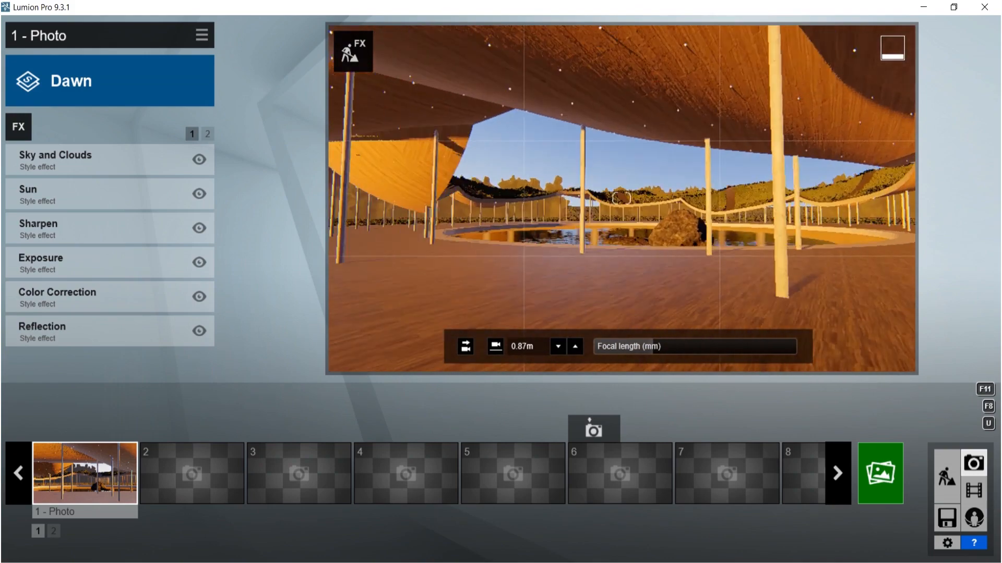
right_click_drag(620, 199, 584, 198)
key("a")
key("d")
key("d")
key("w")
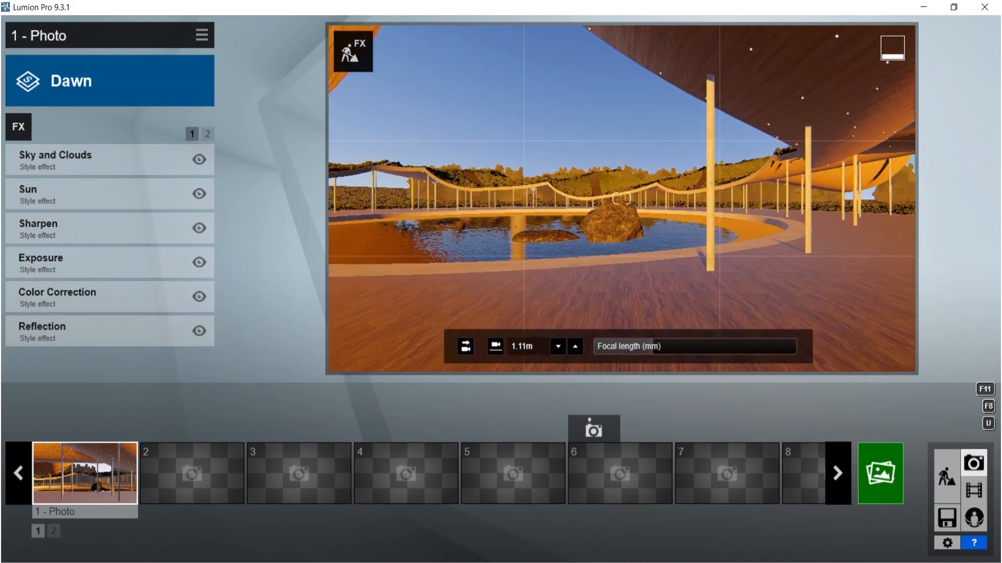
right_click_drag(620, 199, 809, 200)
key("w")
key("w")
key("d")
right_click_drag(702, 139, 680, 140)
key("s")
middle_click_drag(680, 221, 679, 267)
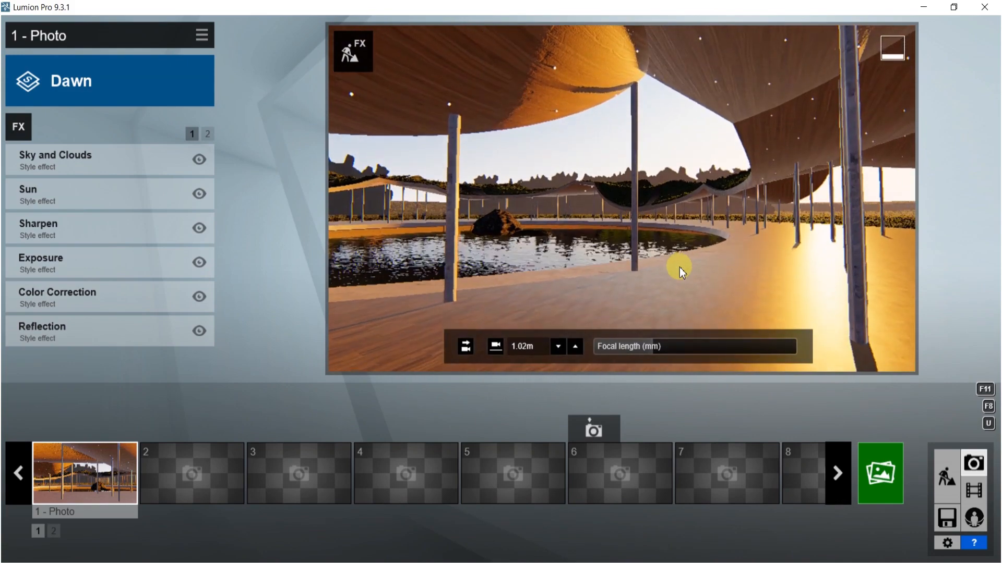
key("d")
right_click_drag(676, 193, 568, 195)
key("d")
key("w")
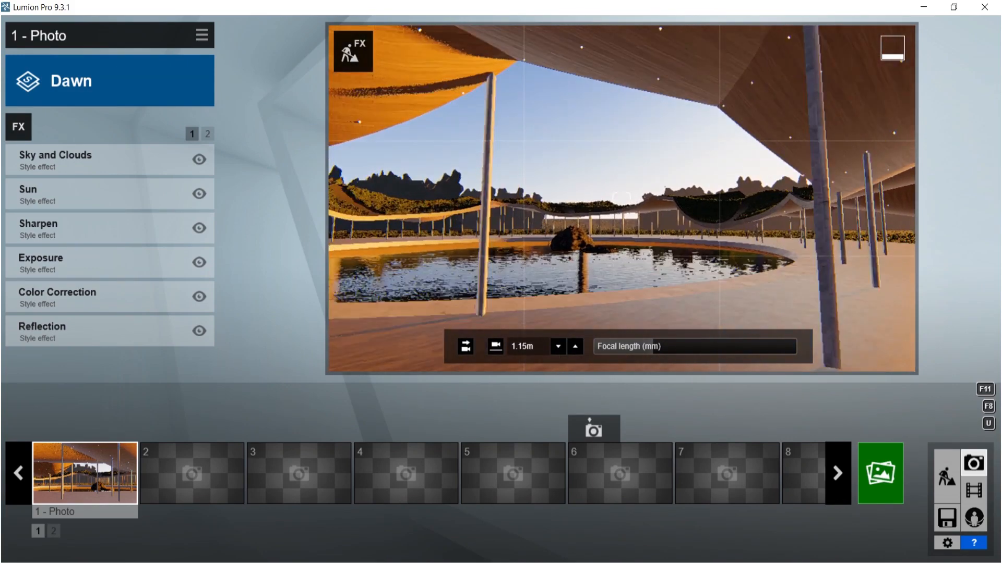
key("s")
right_click_drag(621, 198, 607, 198)
key("d")
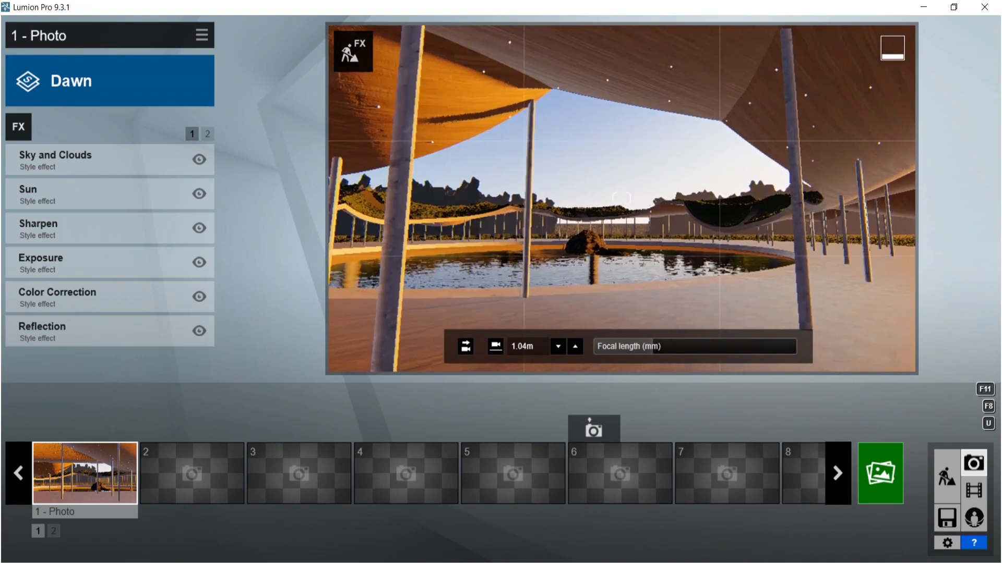
- Add the 2-Point Perspective camera effect and save the current view to the first photo slot
left_click(24, 127)
left_click(282, 44)
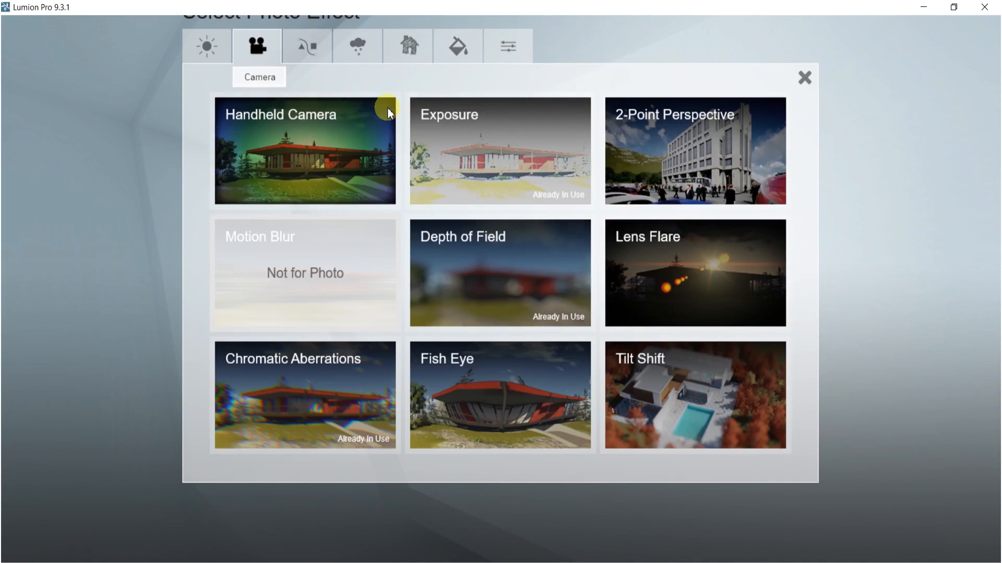
left_click(689, 151)
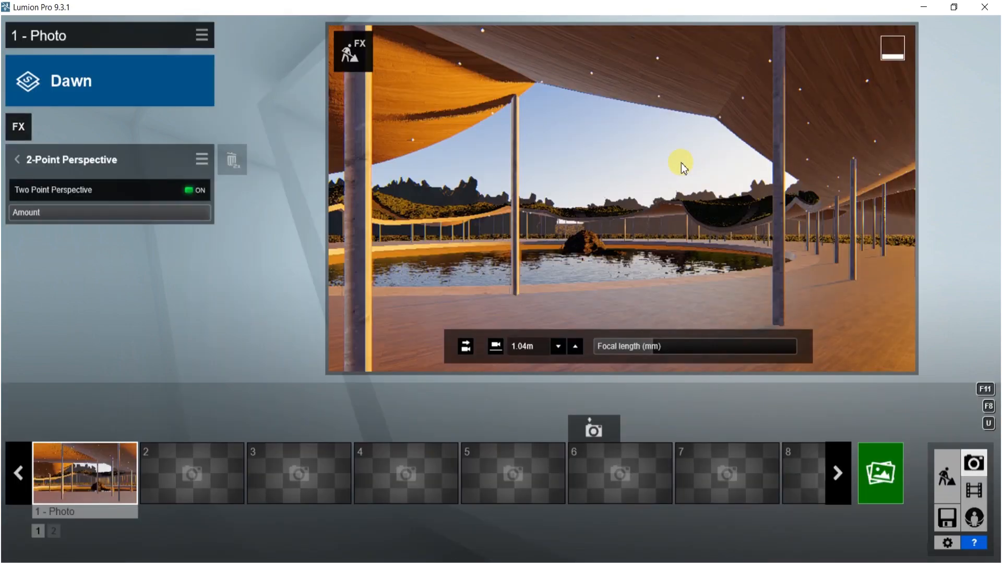
left_click(63, 430)
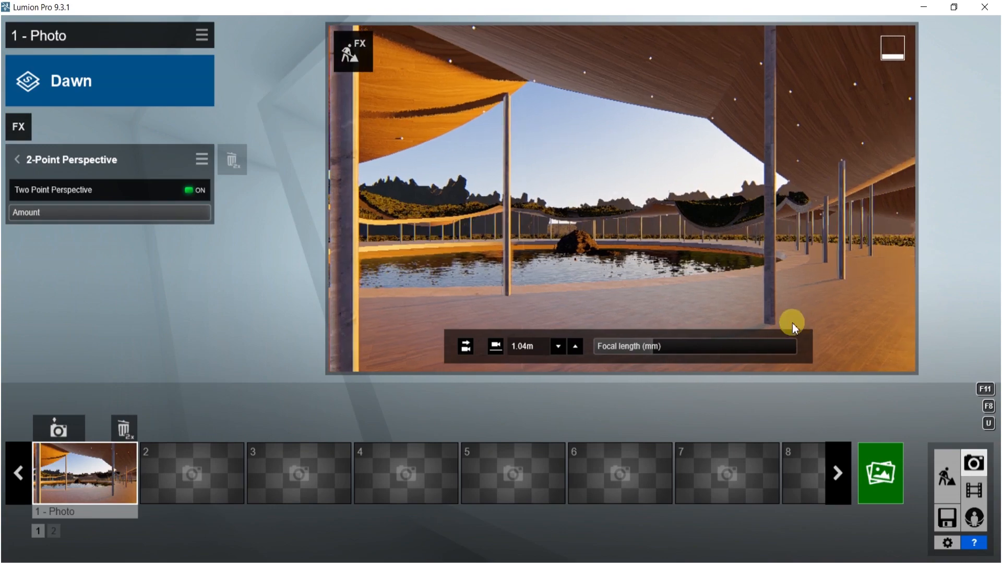
- Refine the camera view beneath the canopy with a 15 mm focal length and save it to the first photo slot
mouse_move(661, 354)
left_mouse_down()
mouse_move(632, 350)
mouse_move(687, 349)
mouse_move(664, 350)
left_mouse_up()
right_click_drag(711, 205, 801, 204)
key("s")
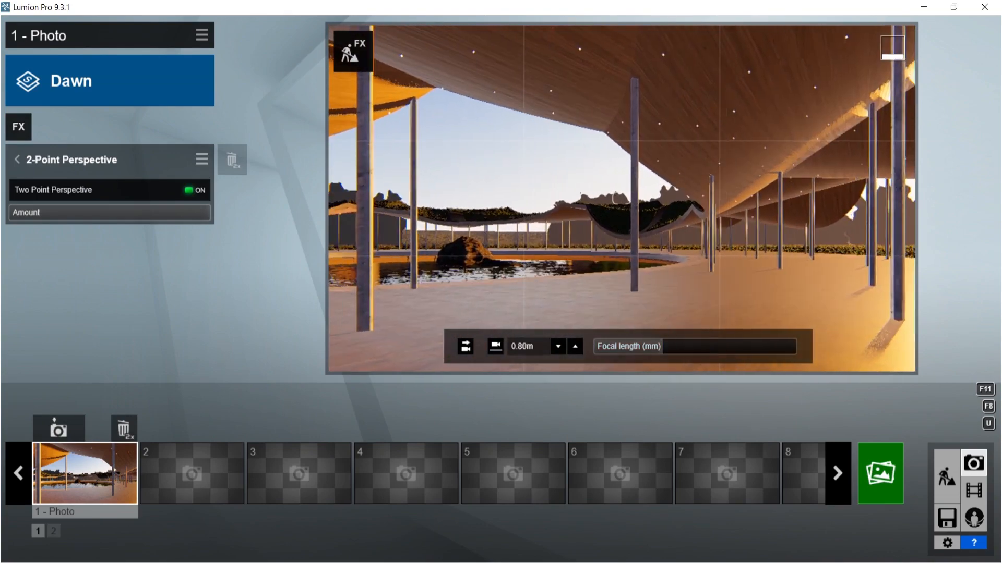
left_click_drag(652, 351, 650, 357)
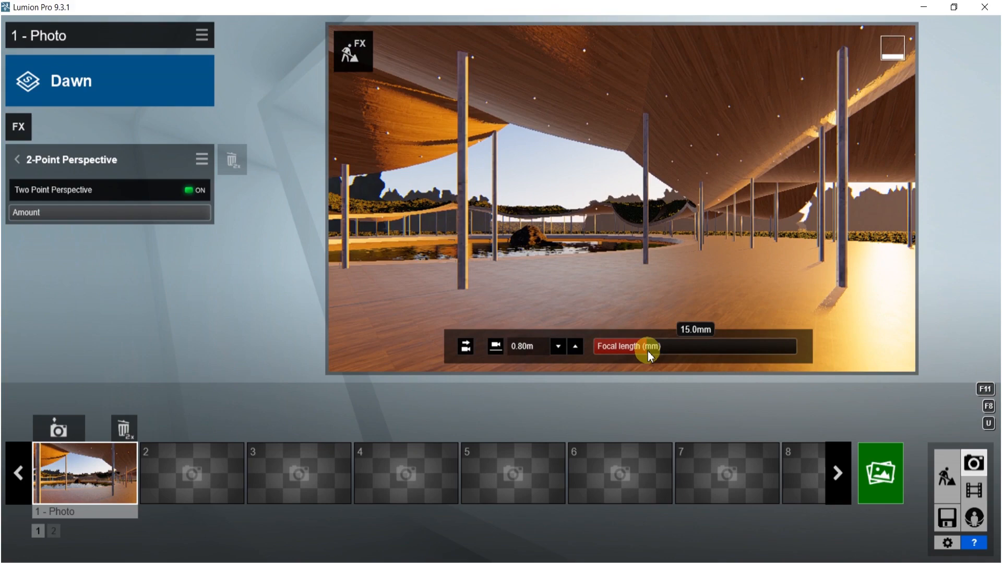
key("w")
right_click_drag(646, 254, 630, 251)
key("s")
key("s")
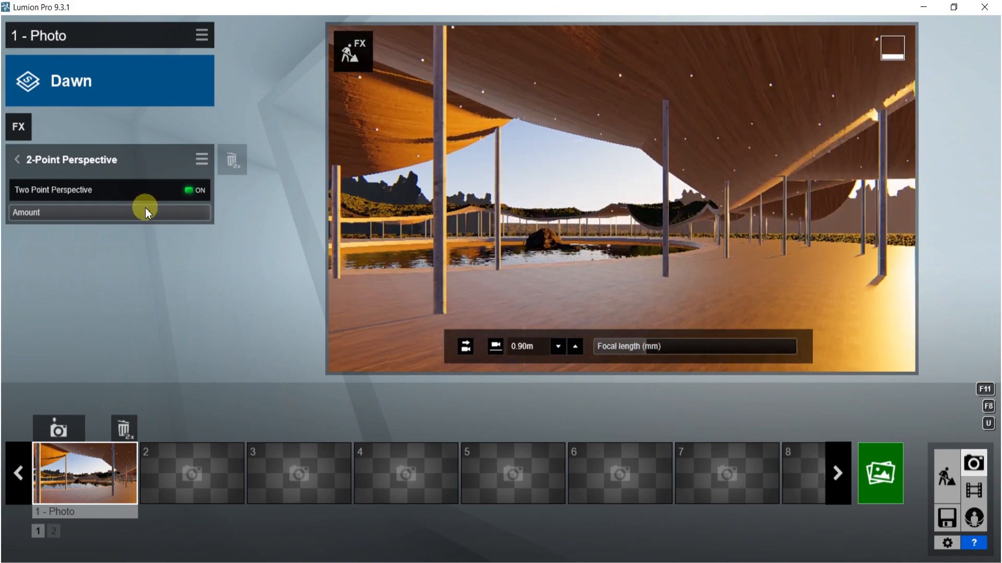
left_click(58, 428)
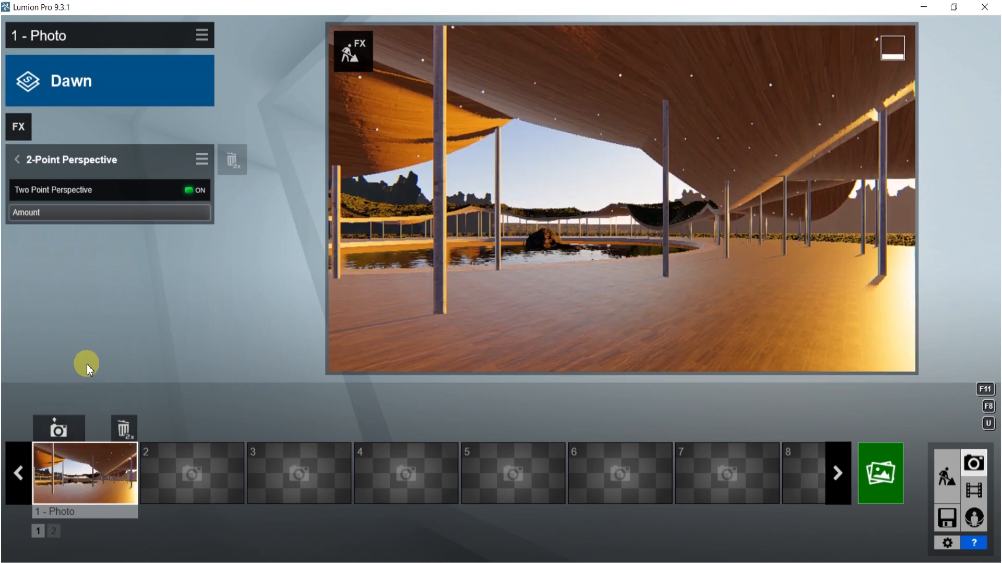
- Open the Sun effect and raise the sun heading to its maximum
left_click(17, 160)
left_click(31, 224)
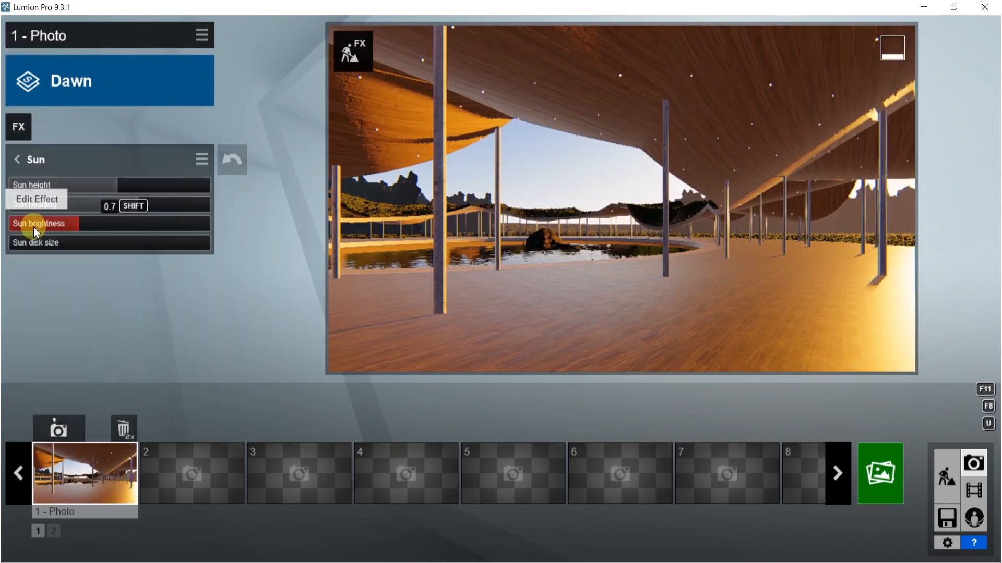
left_click_drag(137, 204, 204, 205)
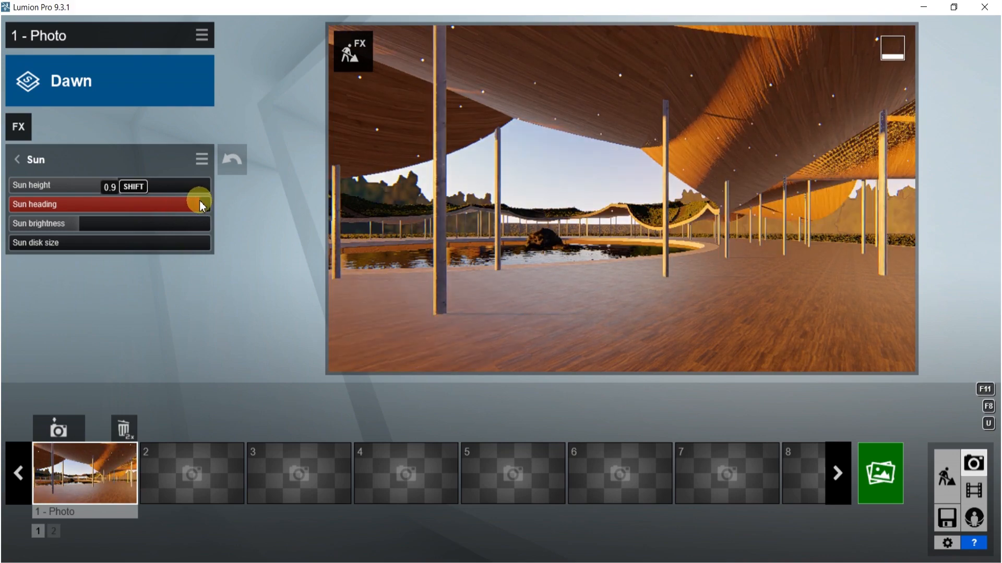
- Render the photo at Desktop 1920x1080 resolution and save it as 52 in the BOOK folder
left_click(880, 474)
left_click(355, 483)
scroll(436, 194, "down", 2)
scroll(436, 194, "up", 2)
double_click(344, 137)
scroll(349, 173, "down", 10)
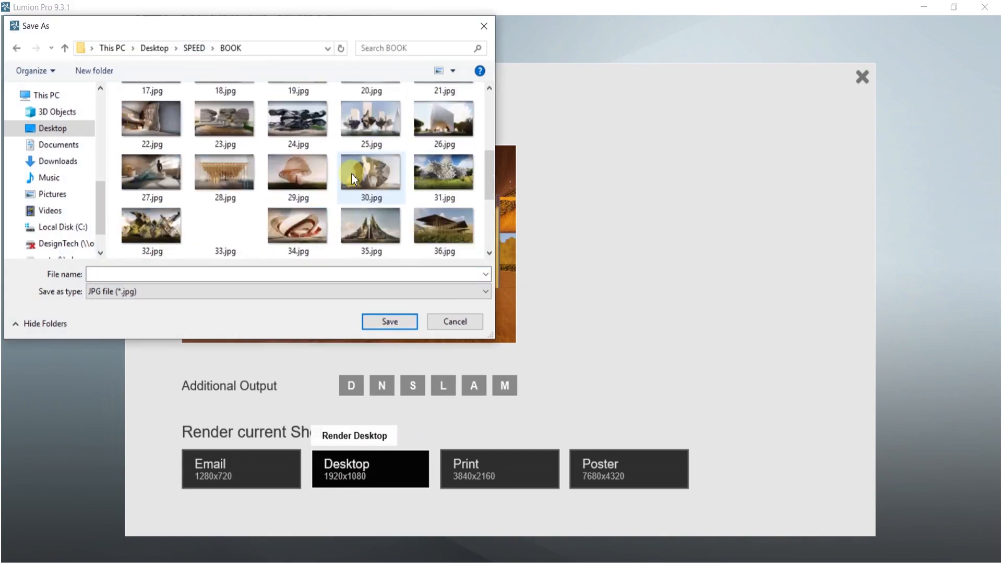
key("5")
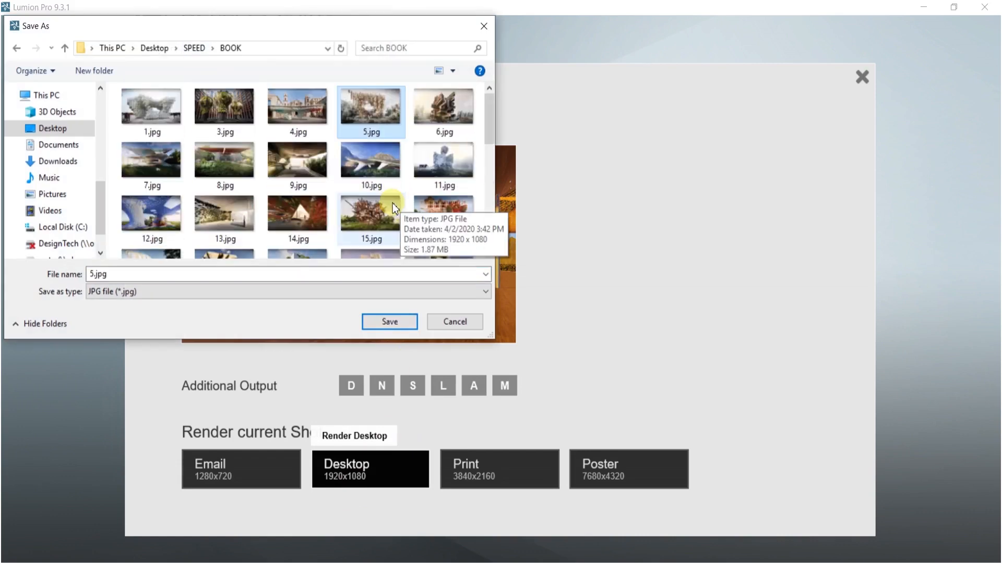
left_click(122, 272)
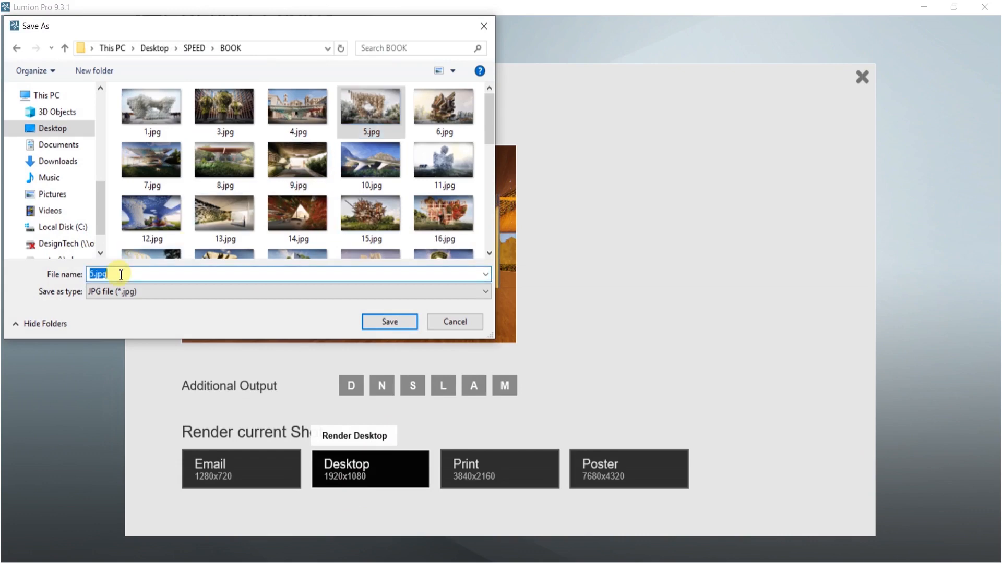
type("52")
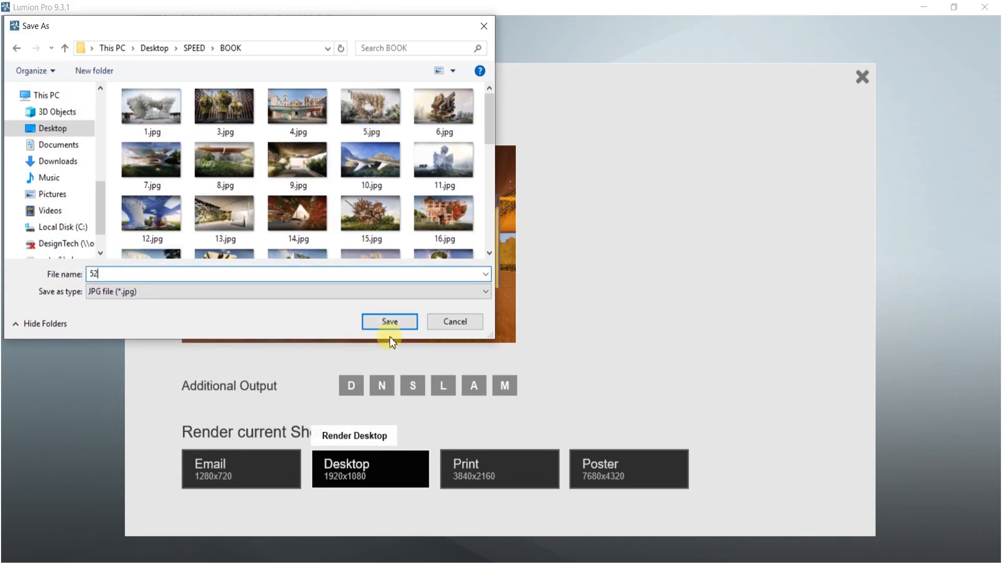
left_click(390, 326)
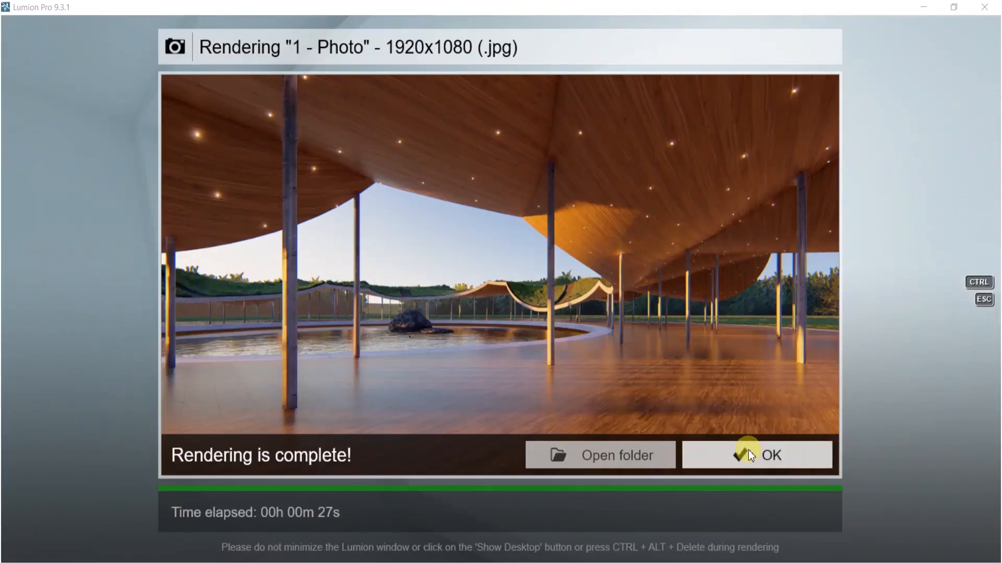
- Place two Woman Caucasian 0021 Walk characters on the deck beneath the canopy, right of the pond
left_click(746, 453)
left_click(944, 465)
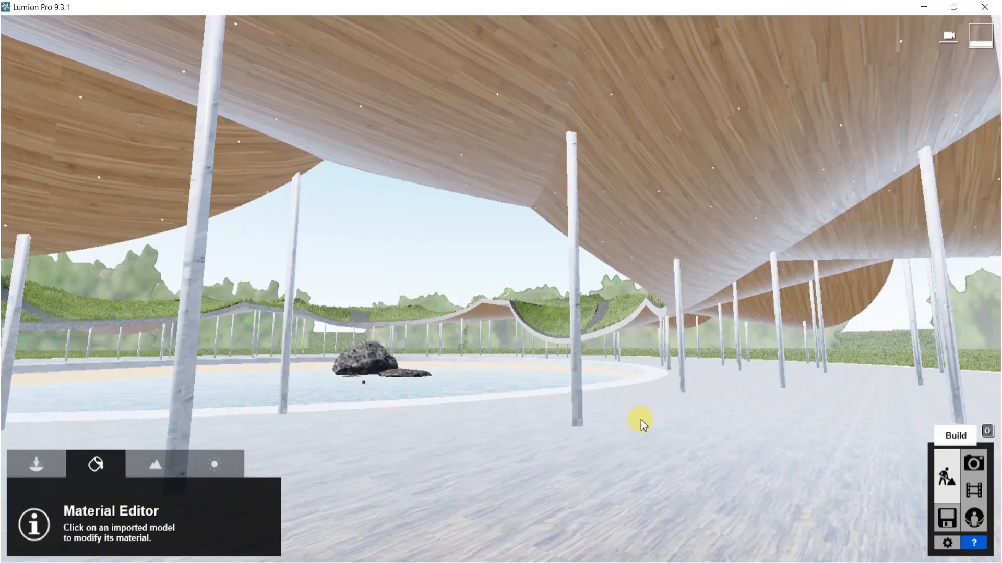
left_click(38, 464)
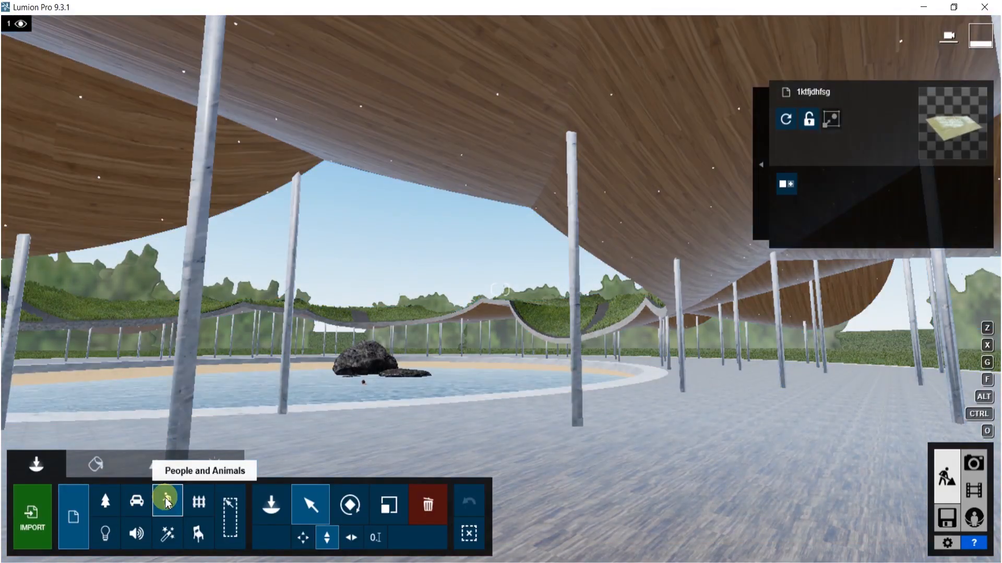
left_click(167, 502)
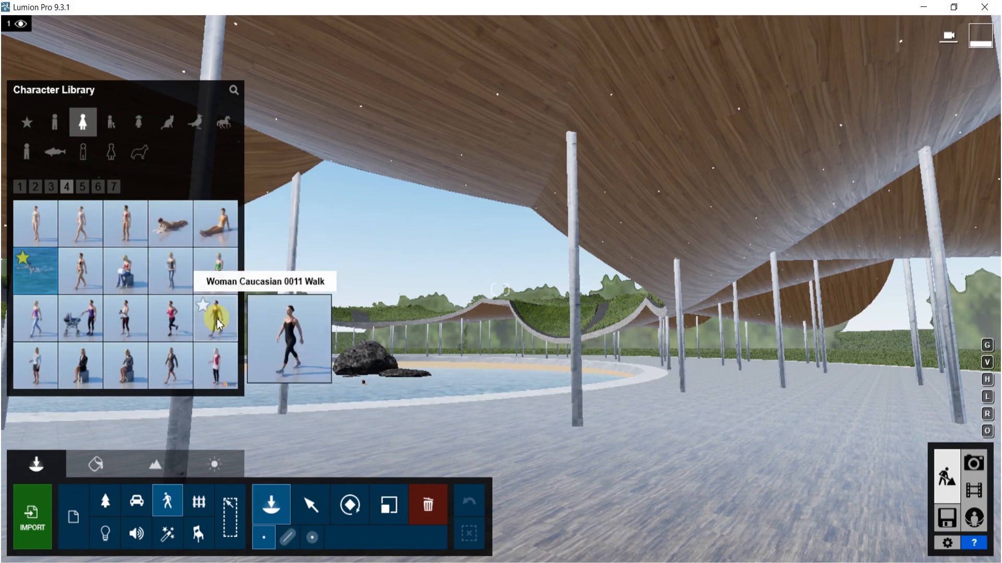
left_click(82, 187)
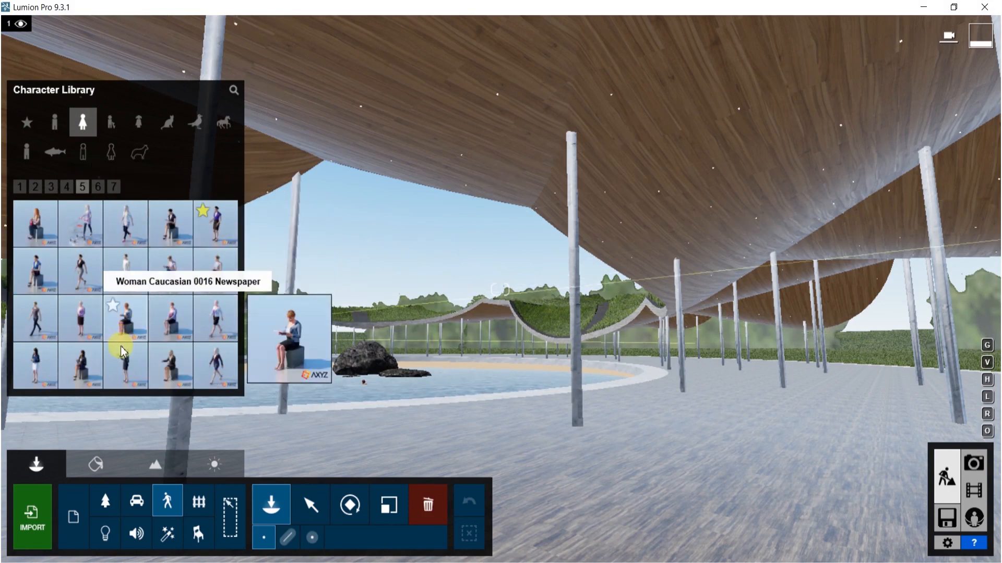
left_click(102, 189)
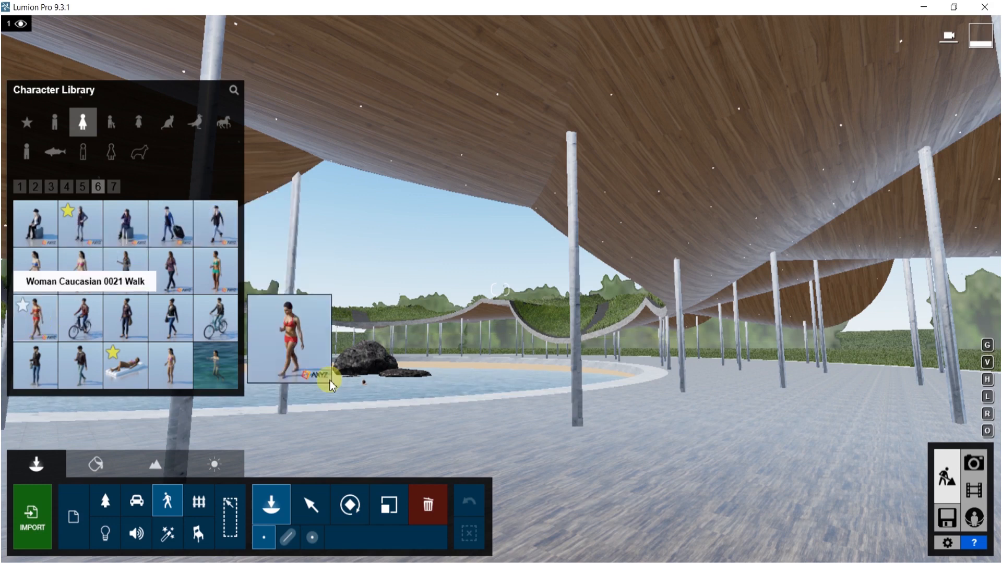
left_click(49, 329)
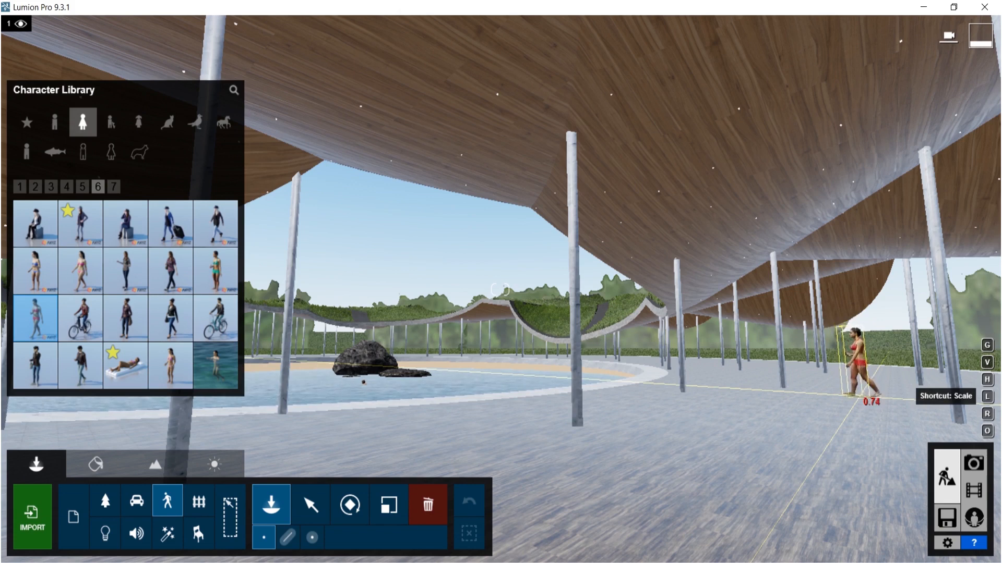
left_click(859, 402)
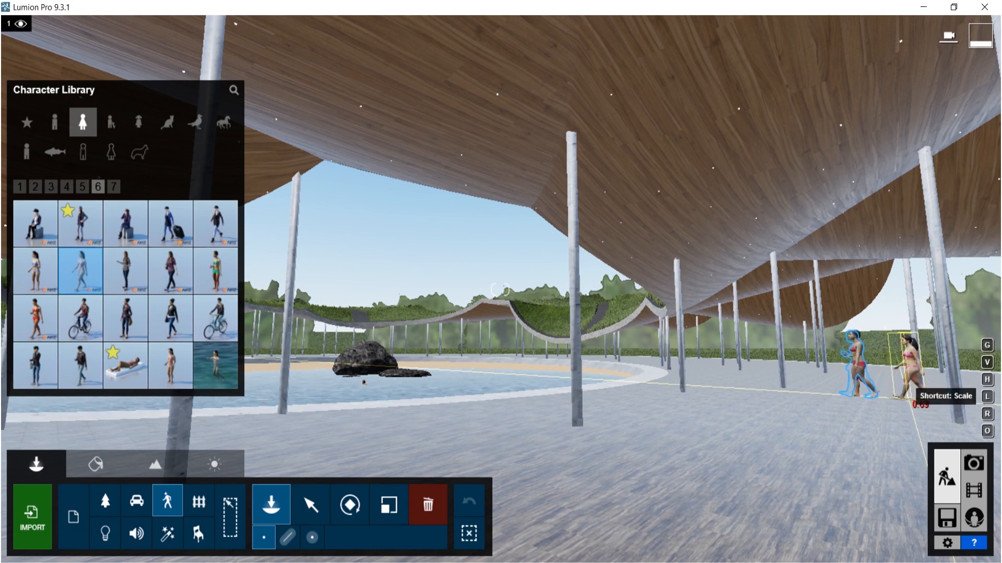
left_click(882, 402)
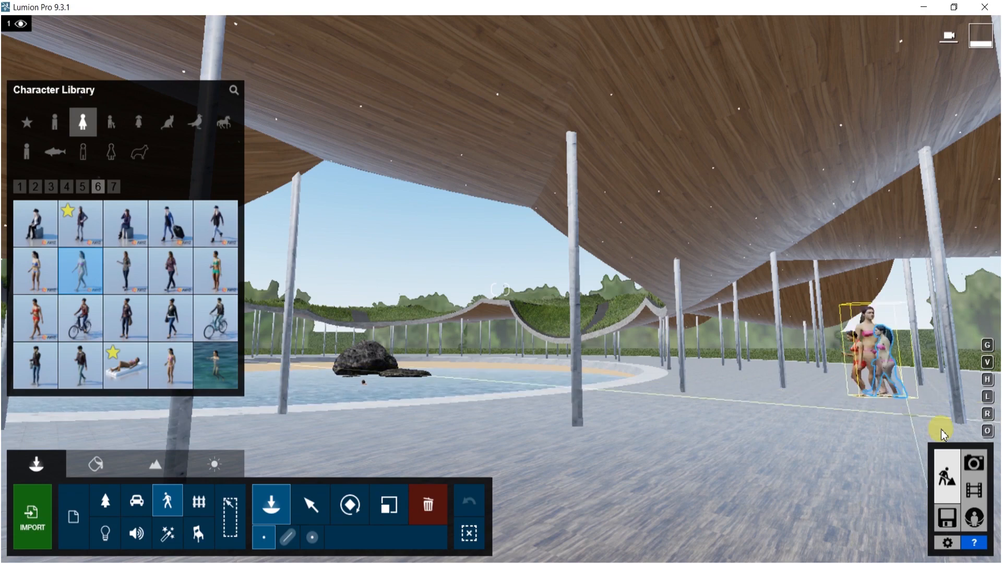
- Move both walking women forward along the deck closer to the camera, checking the framing in photo mode
left_click(973, 462)
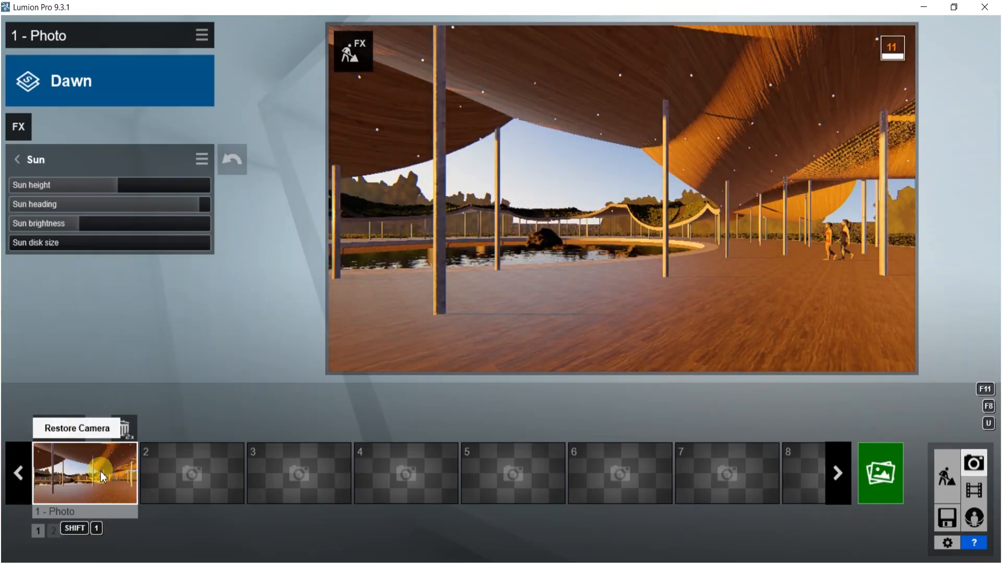
left_click(946, 476)
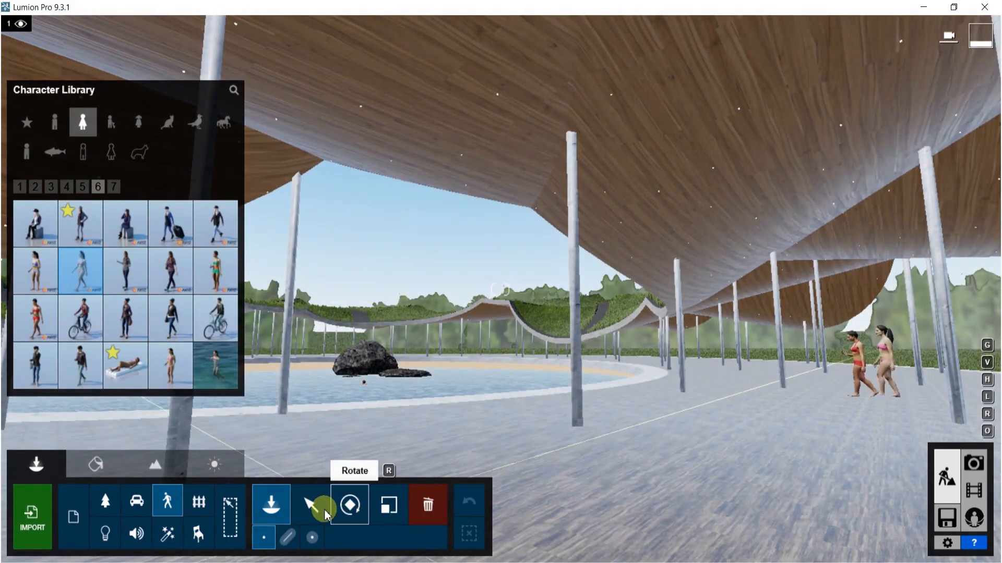
left_click(311, 504)
left_click(351, 538)
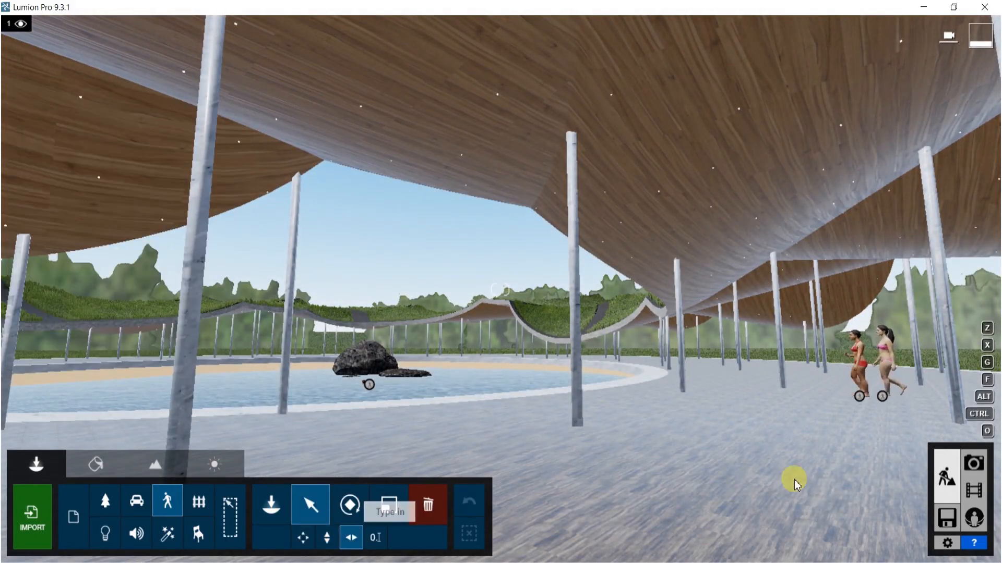
left_click(881, 397)
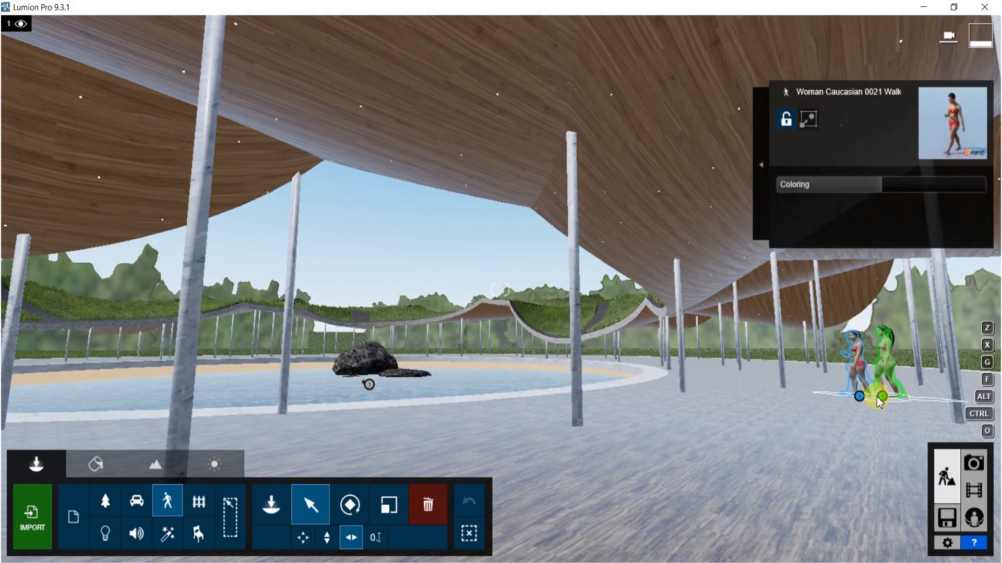
left_click(885, 397, "ctrl")
left_click_drag(858, 397, 774, 443)
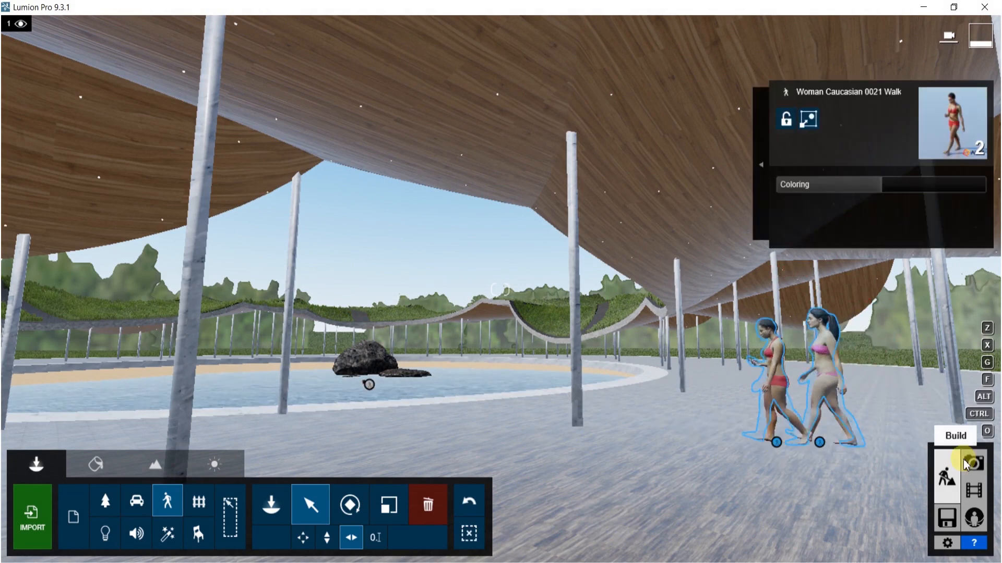
left_click(977, 463)
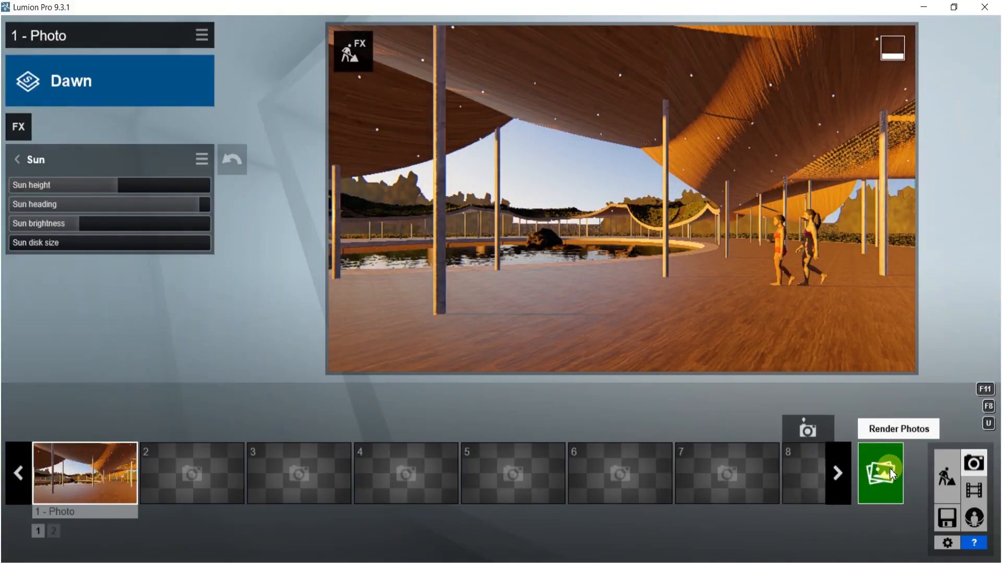
- Add a Precipitation effect to the photo and raise its Rain / Snow value slightly
left_click(20, 158)
left_click(26, 128)
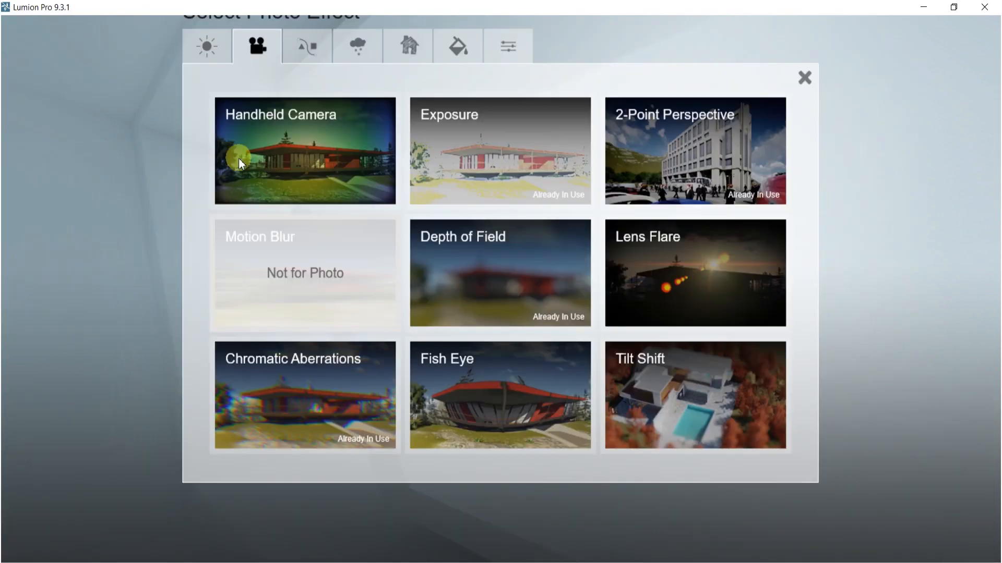
left_click(365, 45)
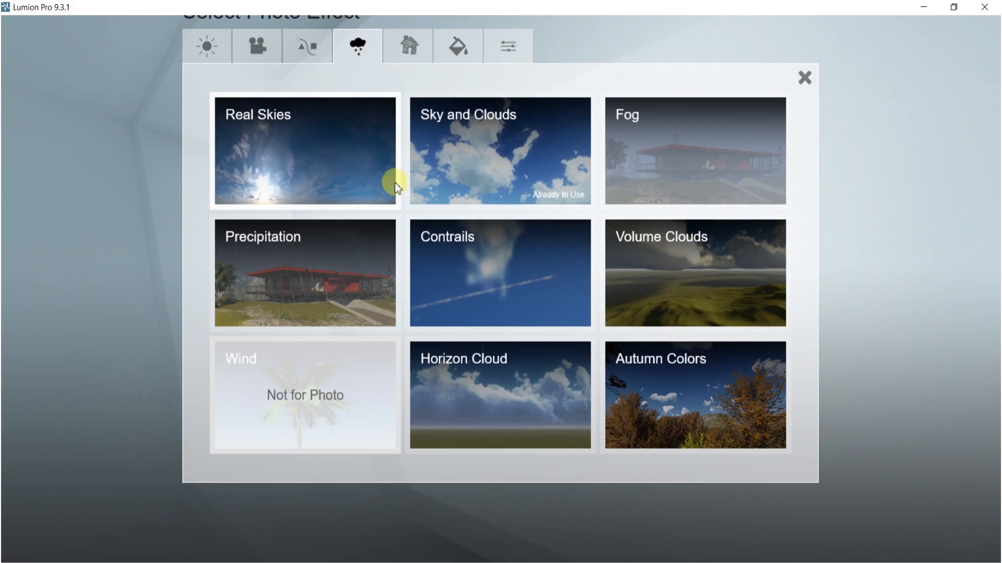
left_click(327, 280)
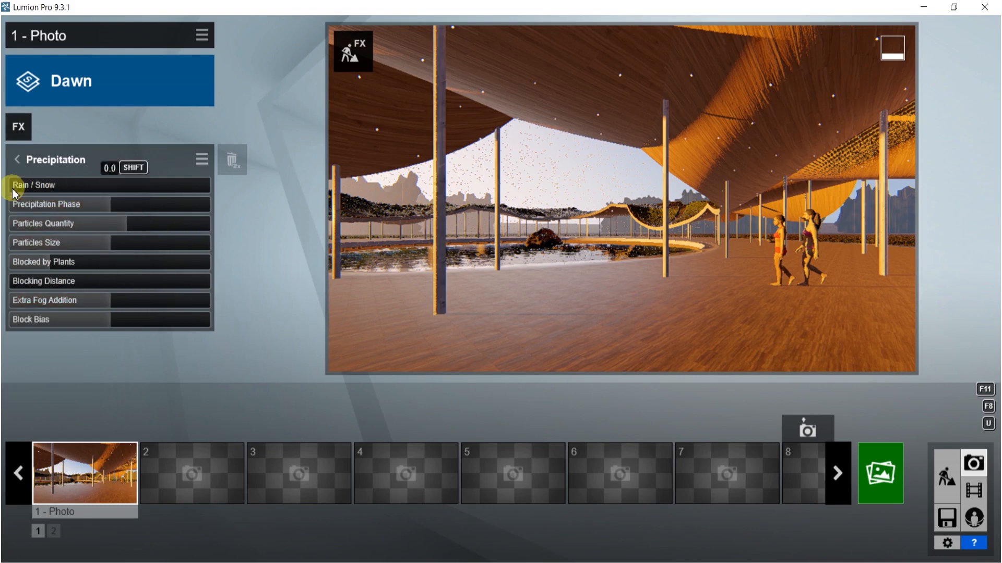
mouse_move(79, 194)
left_mouse_down()
mouse_move(102, 194)
mouse_move(87, 194)
left_mouse_up()
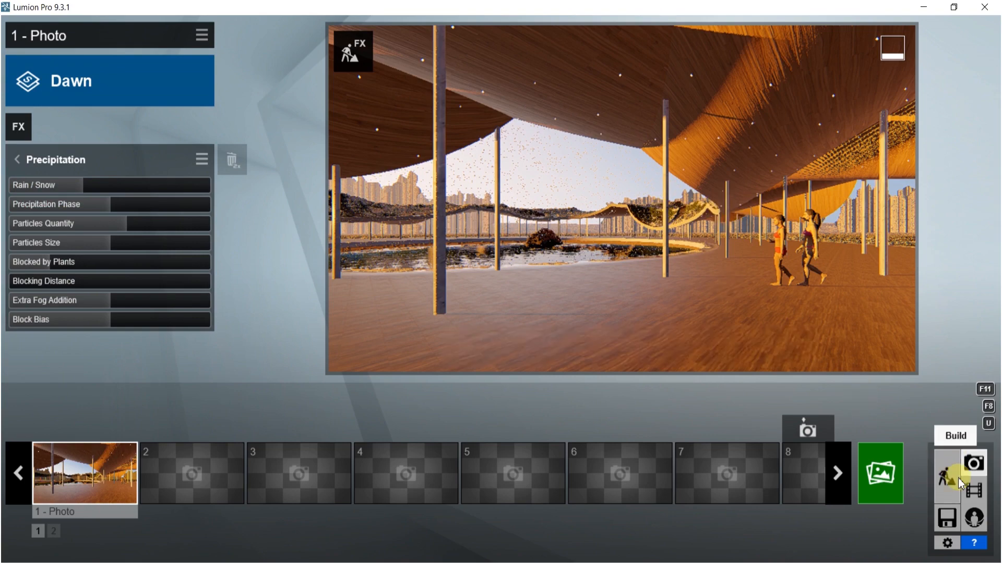
- Place a WaterDust 03 fog effect over the pond
left_click(947, 479)
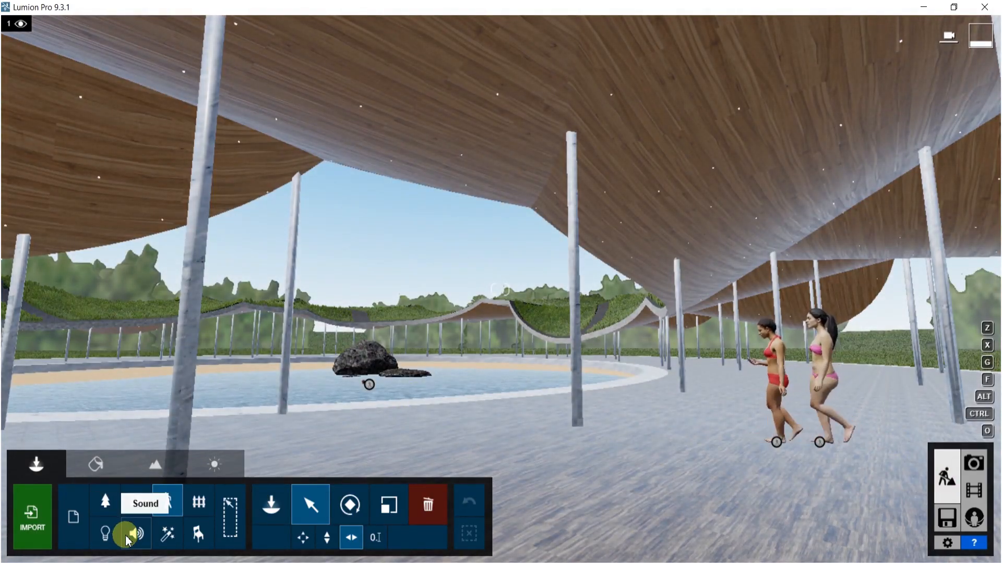
left_click(176, 541)
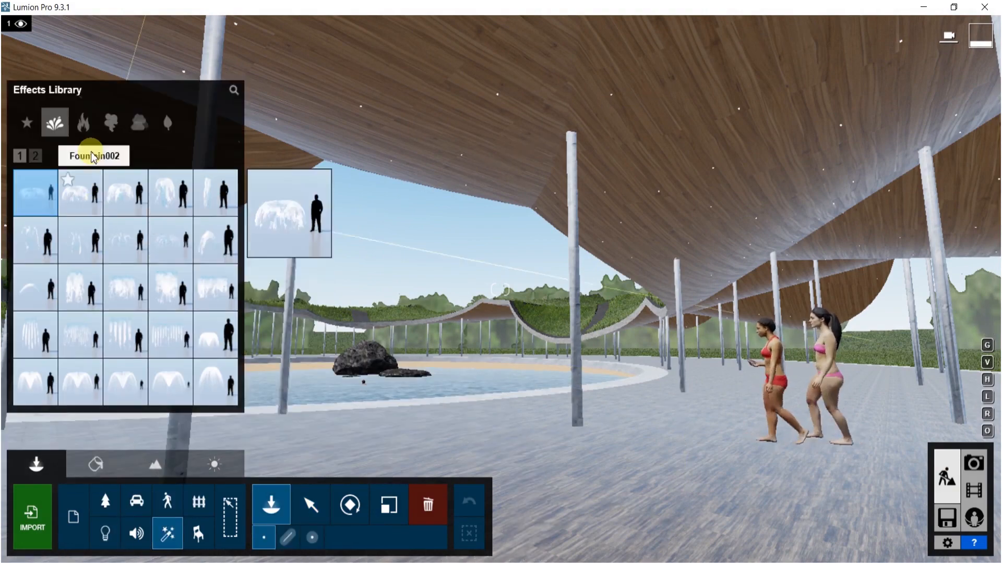
left_click(137, 123)
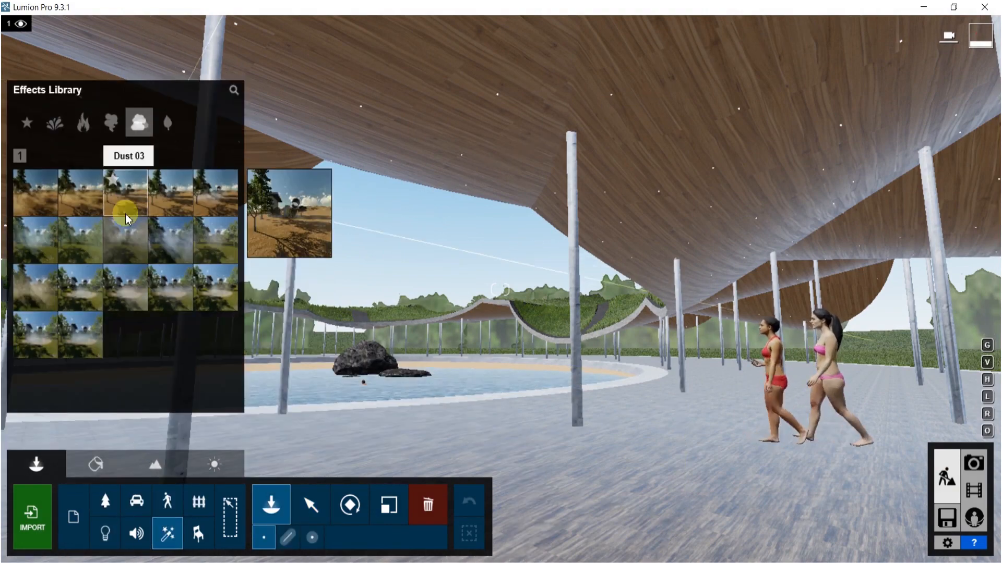
left_click(83, 332)
right_click_drag(377, 392, 242, 519)
- Scale the WaterDust 03 fog effect down to about 0.34
key("shift+w")
key("q")
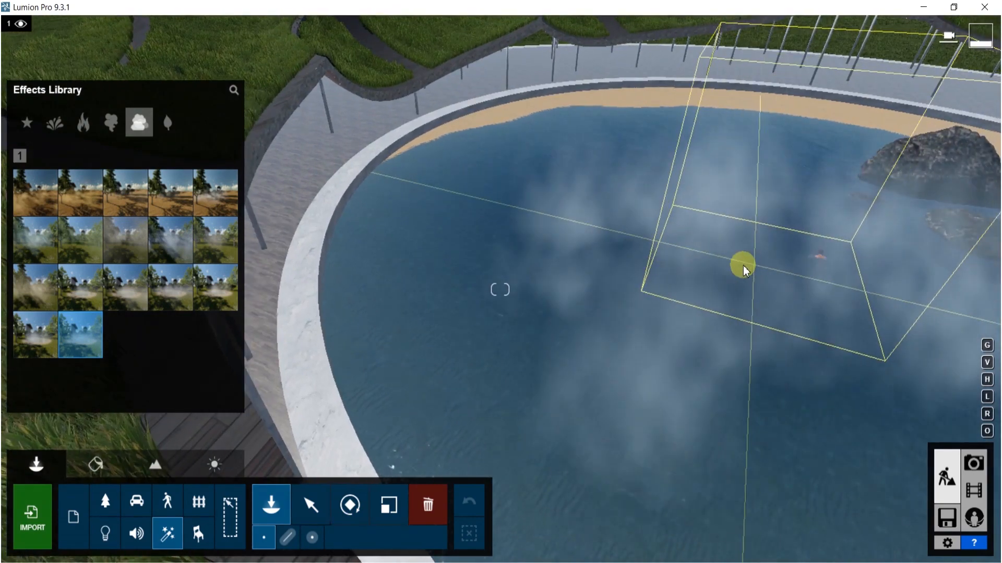
key("l")
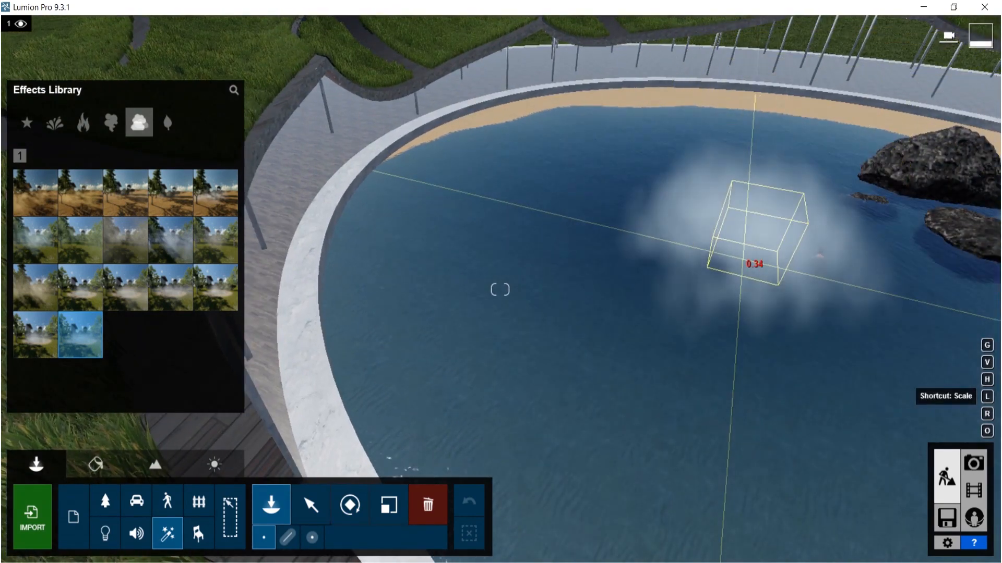
left_click_drag(682, 201, 293, 267)
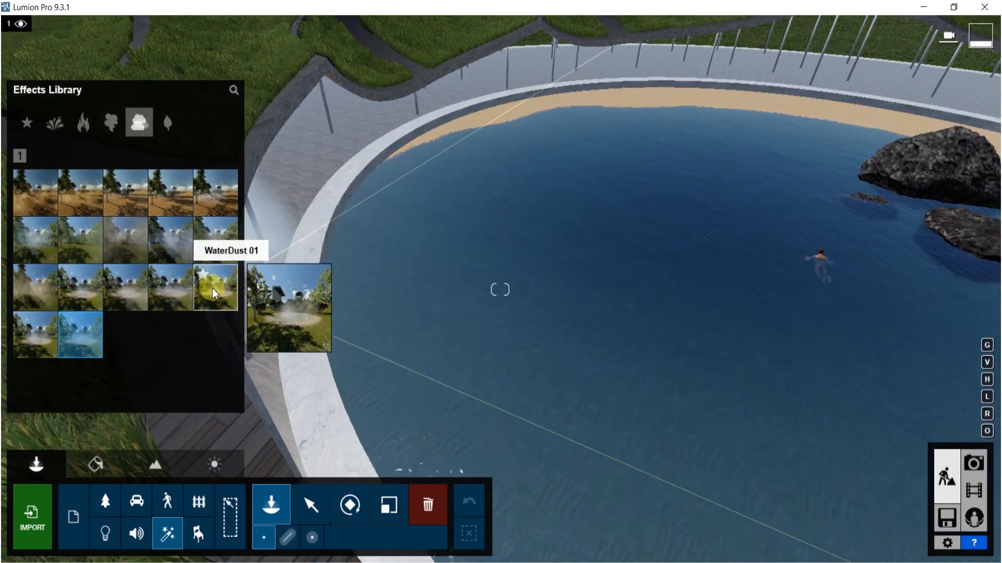
- Place a WaterDust 01 fog effect on the pond
left_click(170, 287)
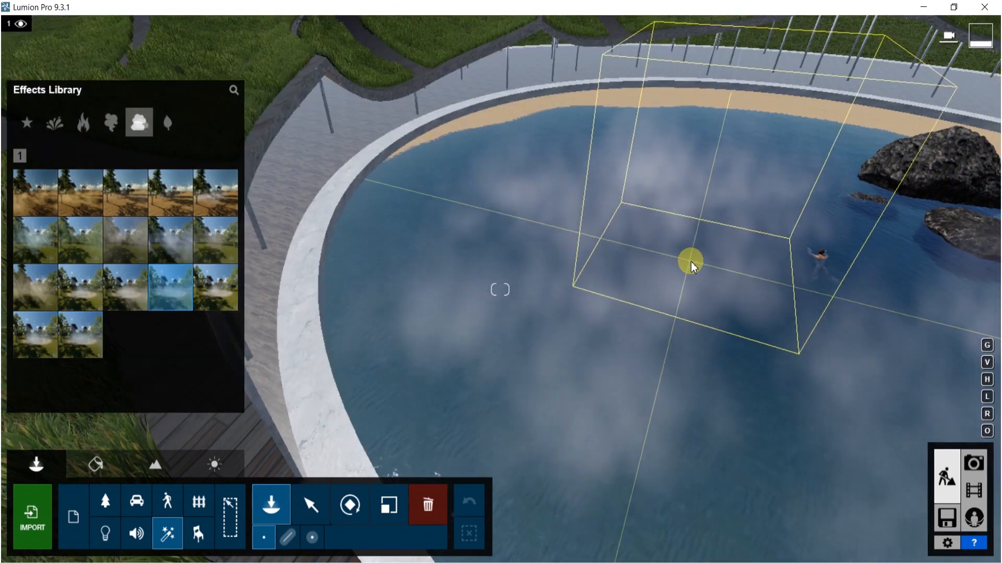
left_click(724, 252)
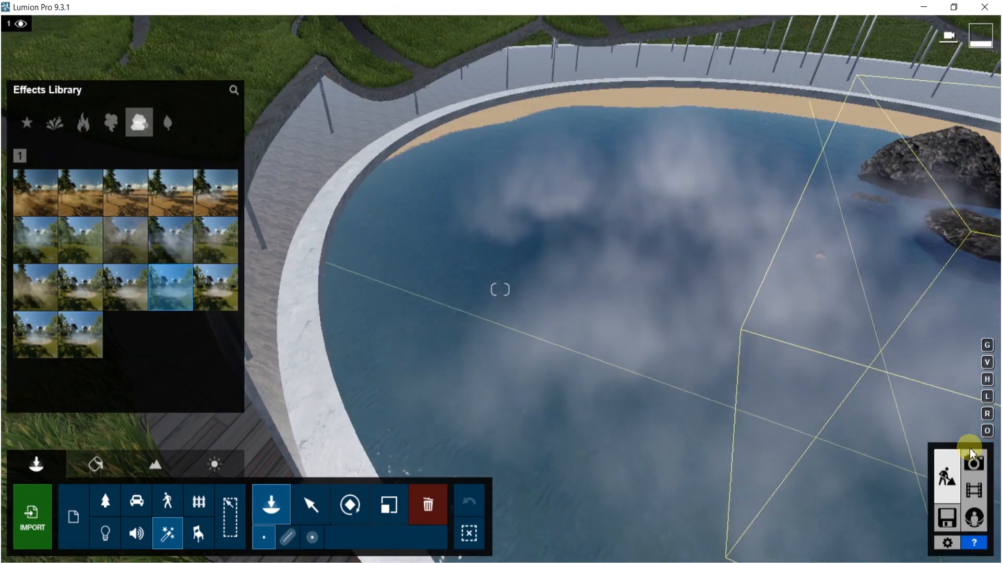
- Render photo 1 at Desktop 1920x1080, overwriting 52.jpg in the BOOK folder
left_click(973, 473)
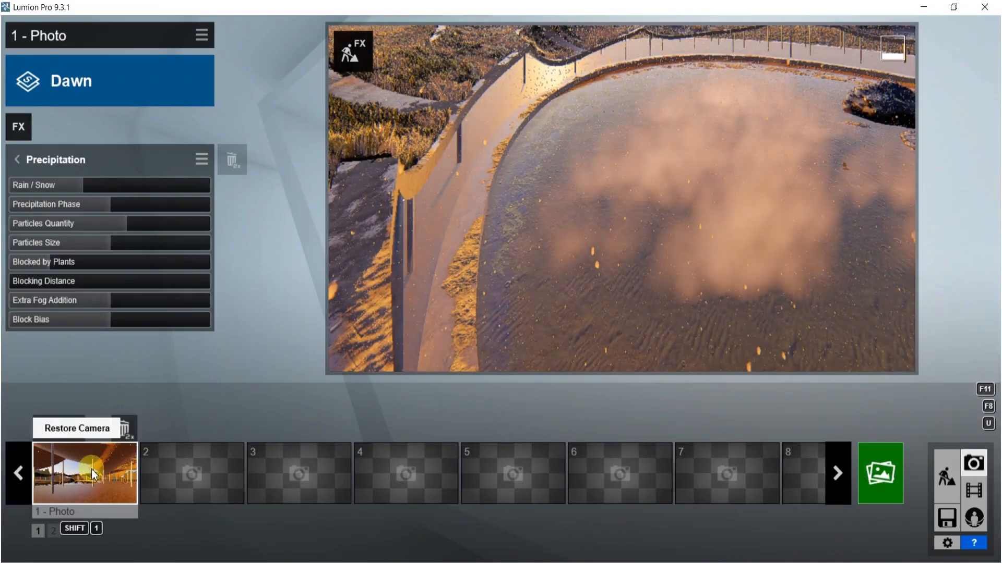
left_click(95, 475)
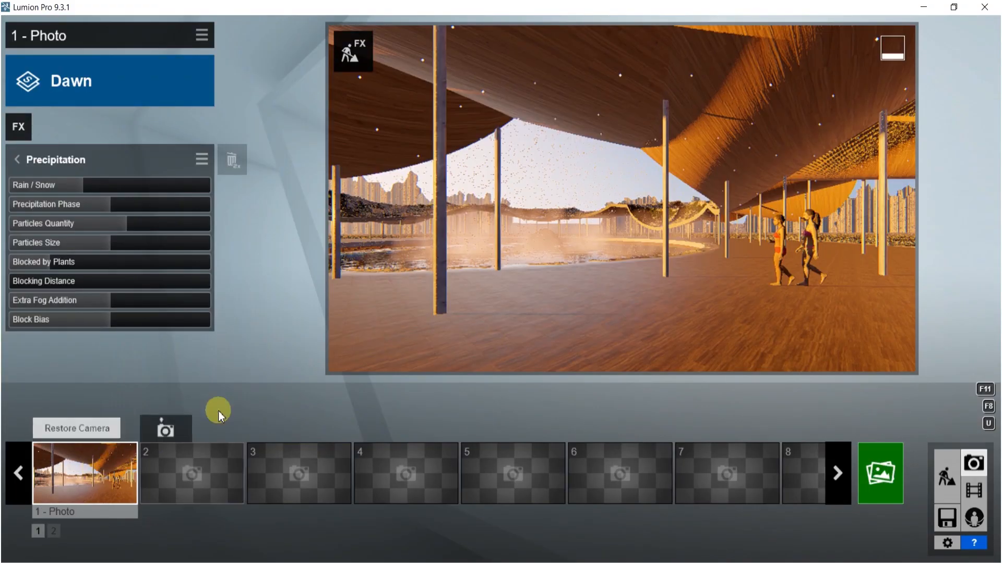
left_click(880, 472)
left_click(324, 473)
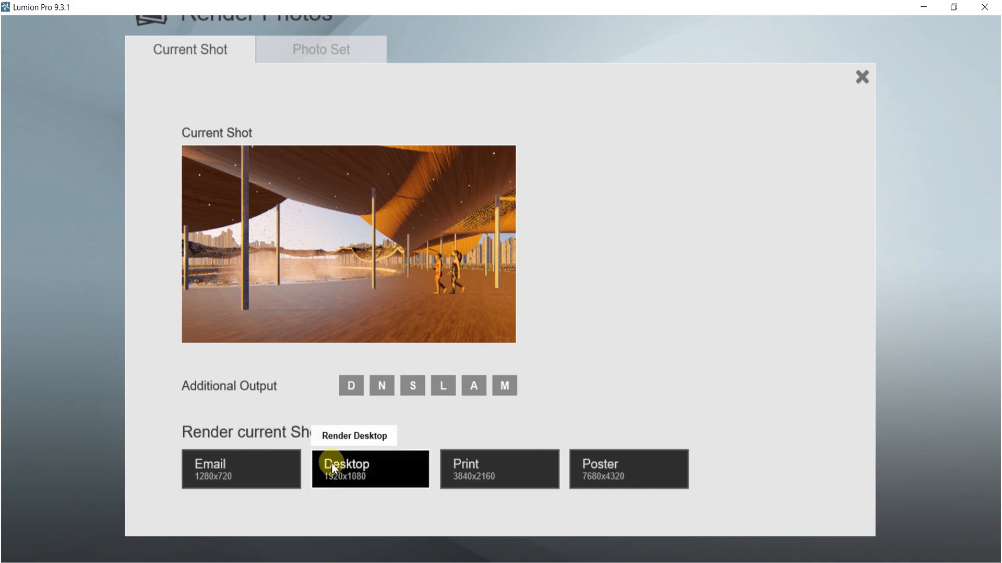
scroll(449, 173, "down", 10)
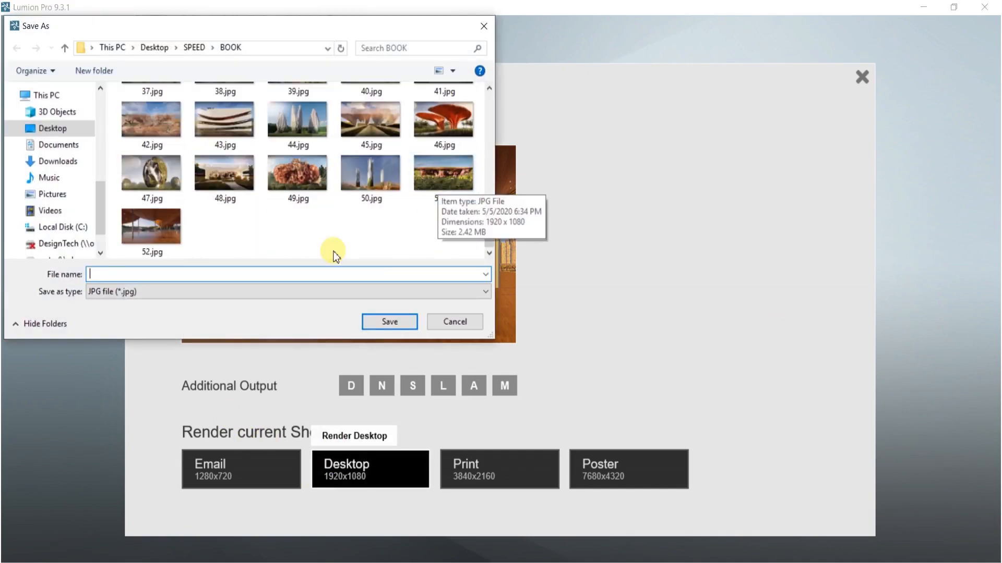
left_click(165, 240)
left_click(384, 320)
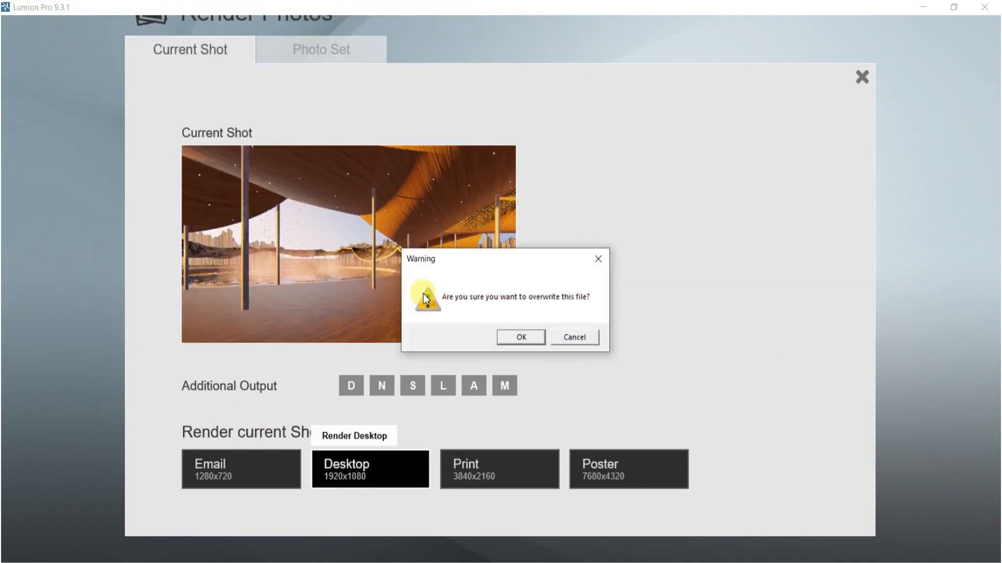
left_click(515, 337)
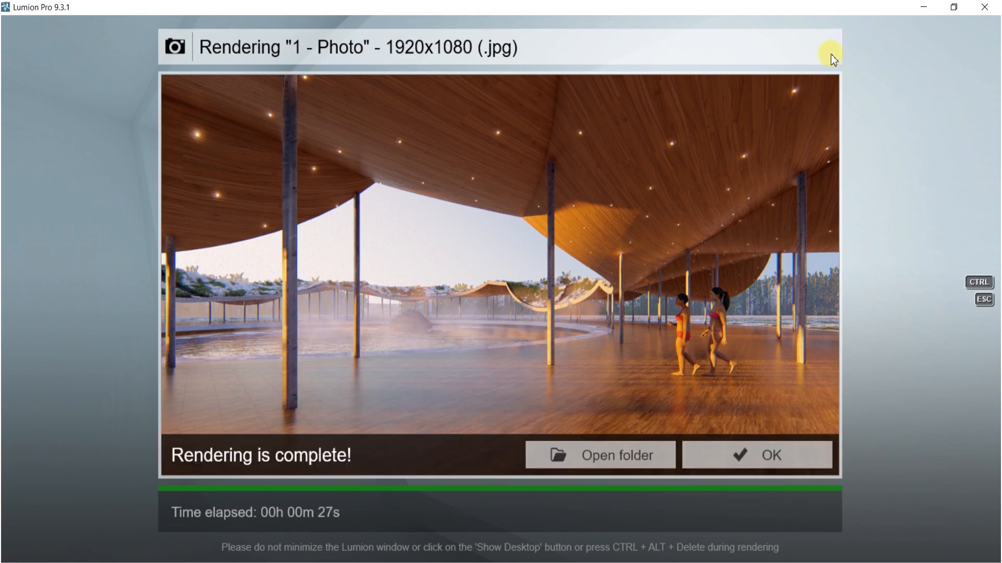
left_click(771, 458)
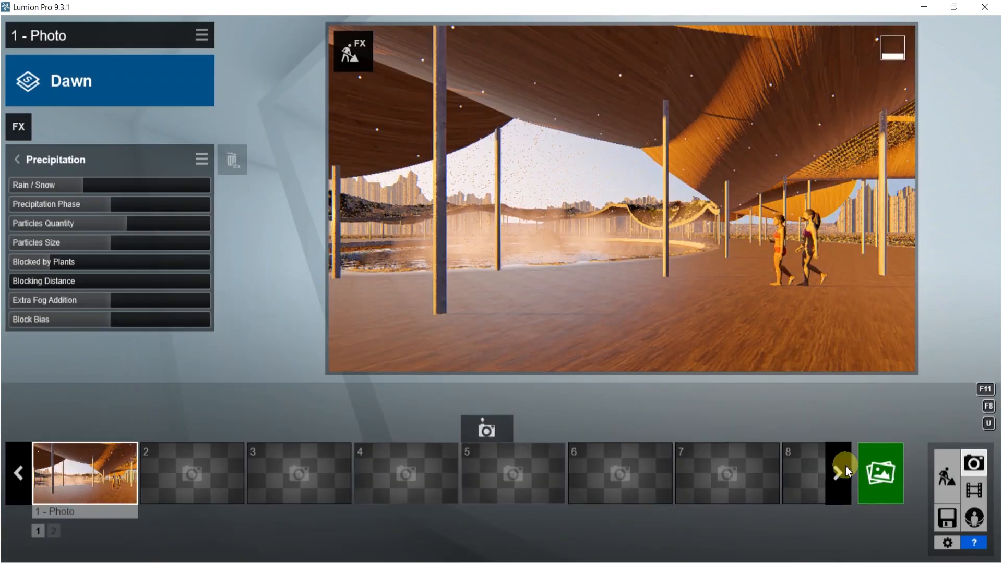
- Move both walking women farther from the camera, beside the pillar near the pond's edge
left_click(946, 476)
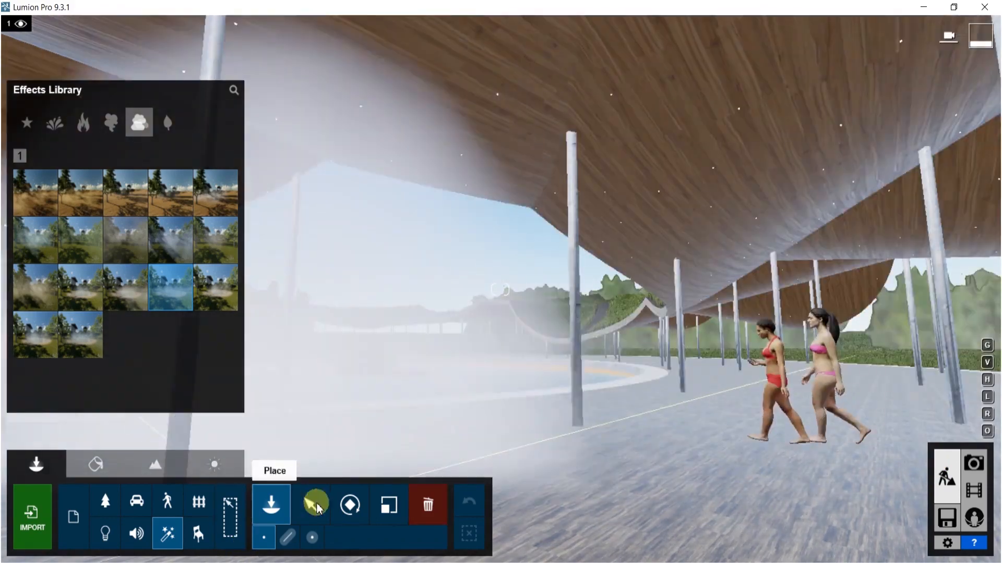
left_click(315, 507)
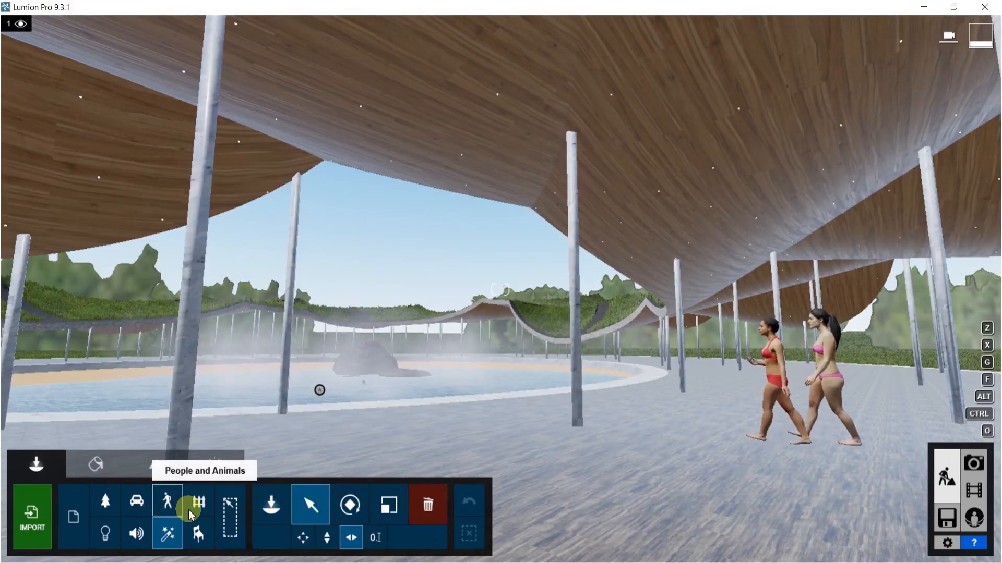
left_click(167, 501)
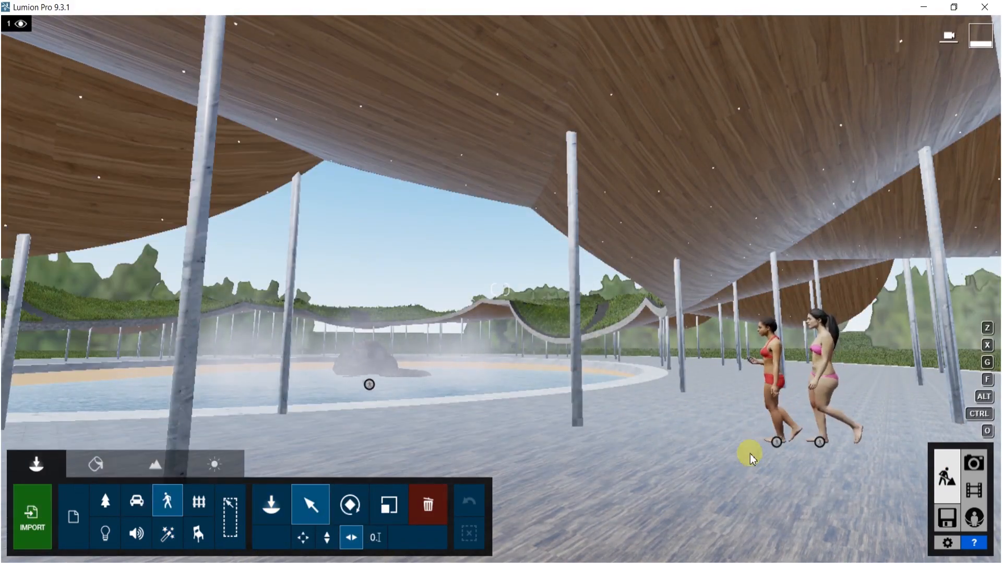
left_click(777, 441)
left_click(819, 443, "ctrl")
left_click_drag(819, 443, 638, 418)
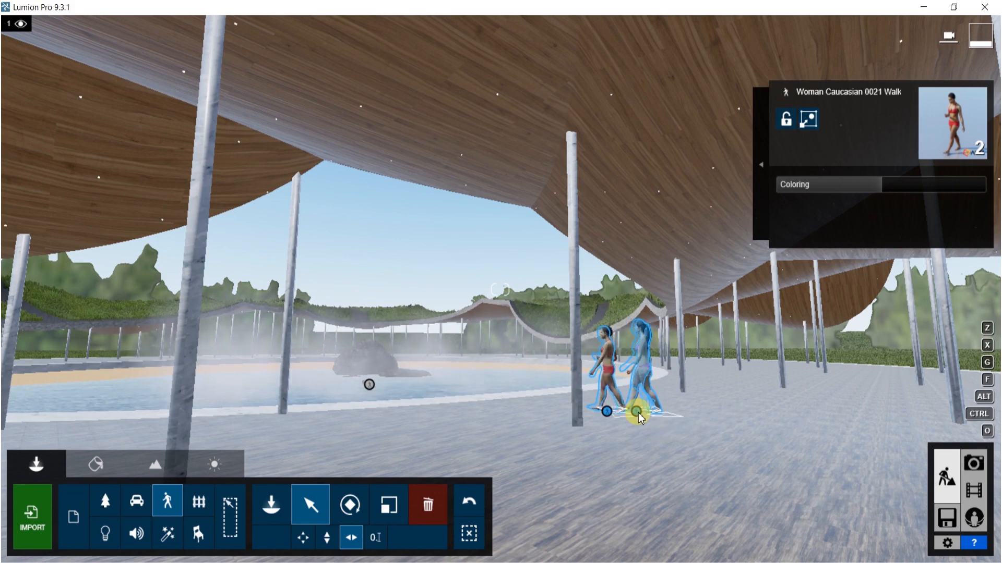
mouse_move(639, 415)
left_mouse_down()
mouse_move(652, 410)
mouse_move(635, 407)
left_mouse_up()
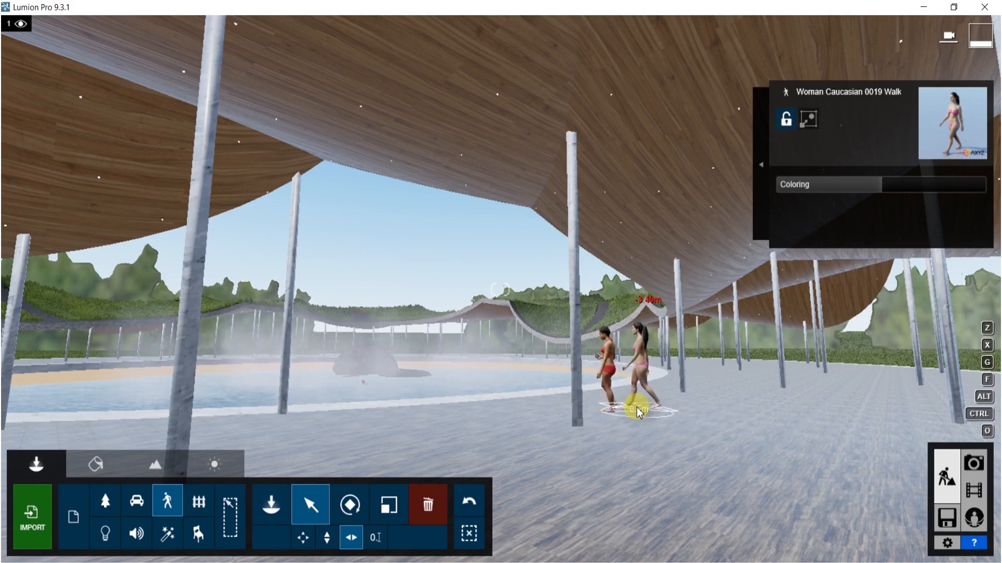
- Restore photo 1's camera and set the focal length to about 16.9 mm
left_click(975, 465)
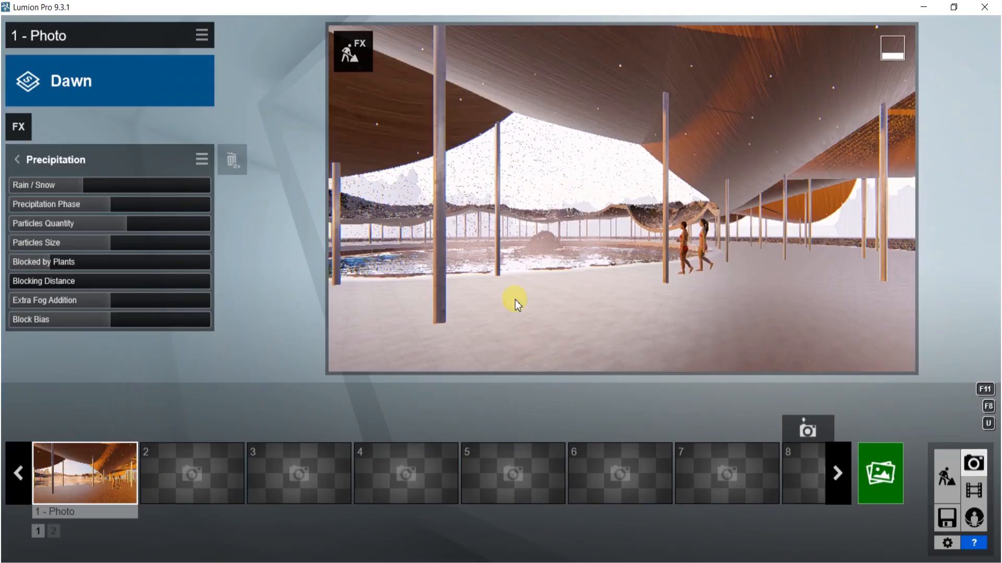
key("shift+1")
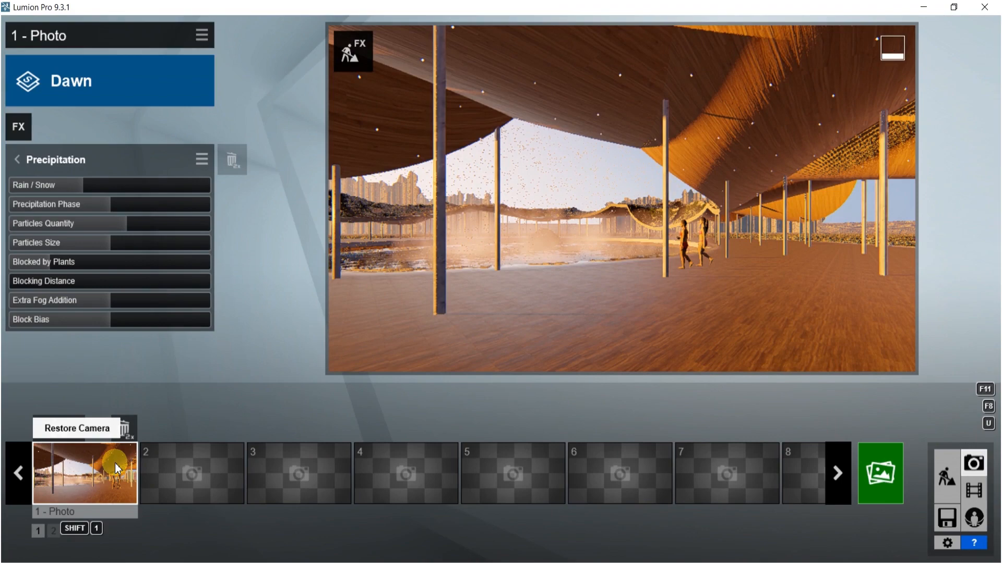
mouse_move(617, 358)
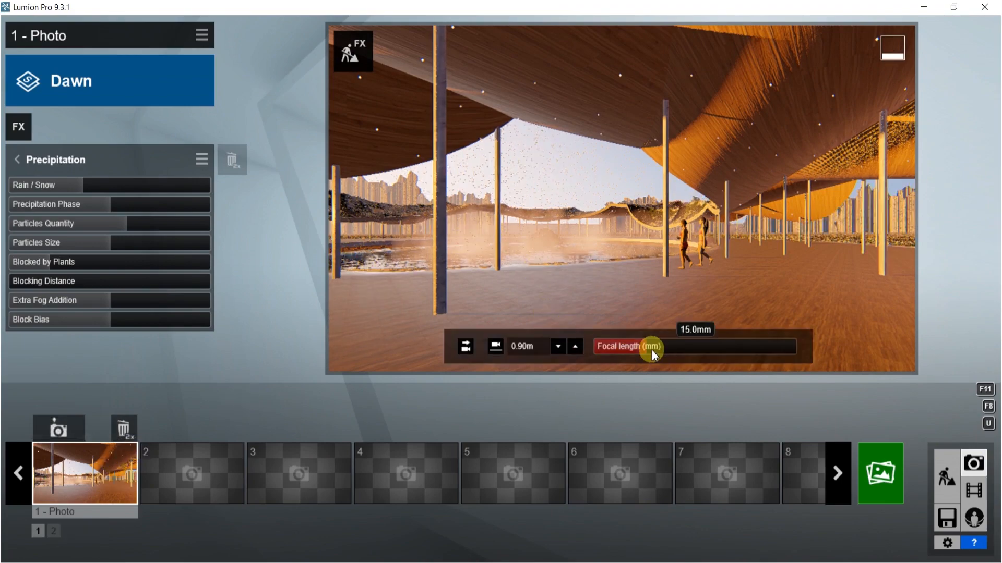
mouse_move(649, 351)
left_mouse_down()
mouse_move(662, 348)
mouse_move(652, 347)
left_mouse_up()
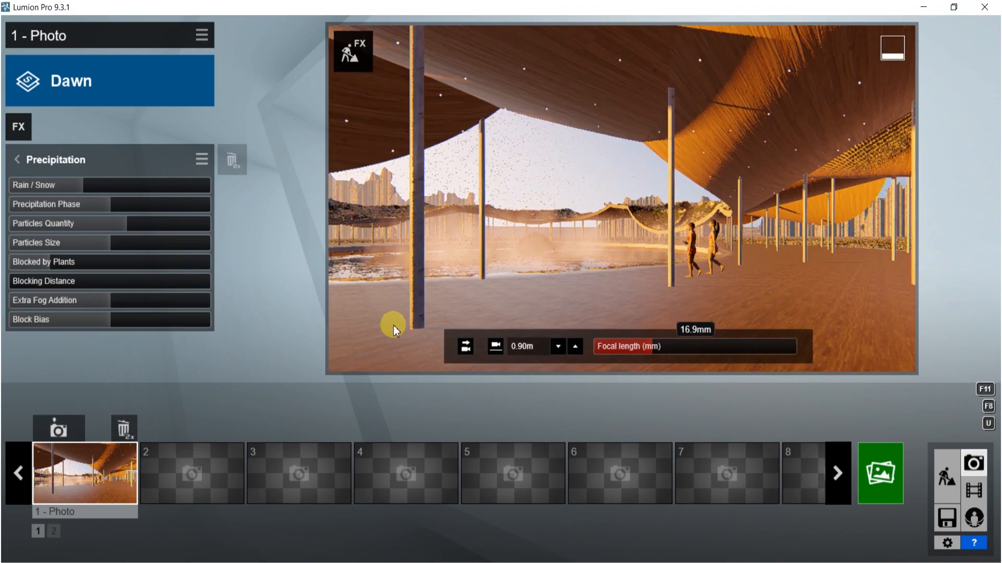
- Save the new camera view to photo 1 and raise the Precipitation Rain / Snow value slightly
left_click(55, 428)
left_click_drag(90, 186, 98, 184)
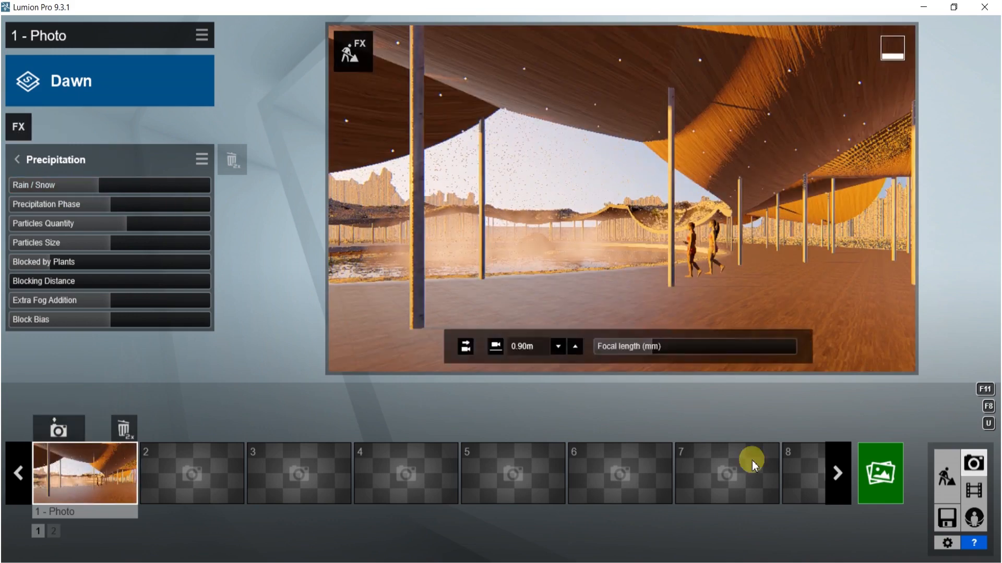
- Render the updated photo at Desktop 1920x1080, again overwriting 52.jpg in the BOOK folder
left_click(880, 475)
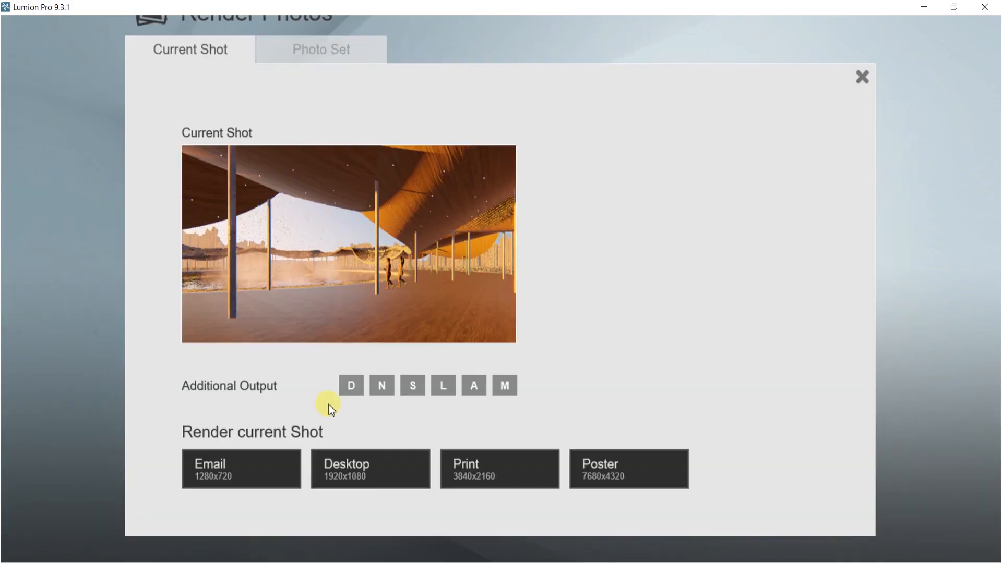
left_click(368, 472)
left_click(176, 230)
left_click(388, 321)
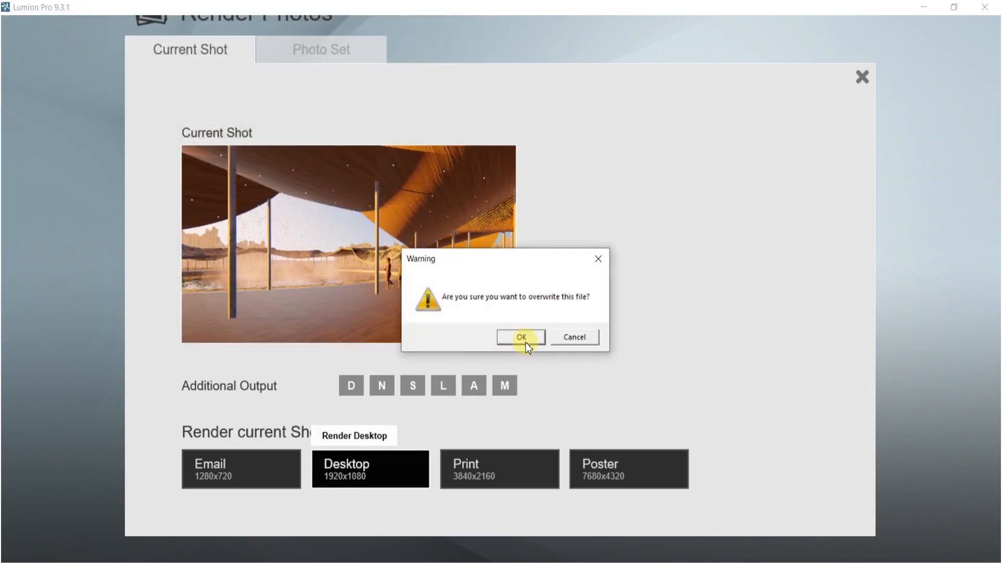
left_click(525, 339)
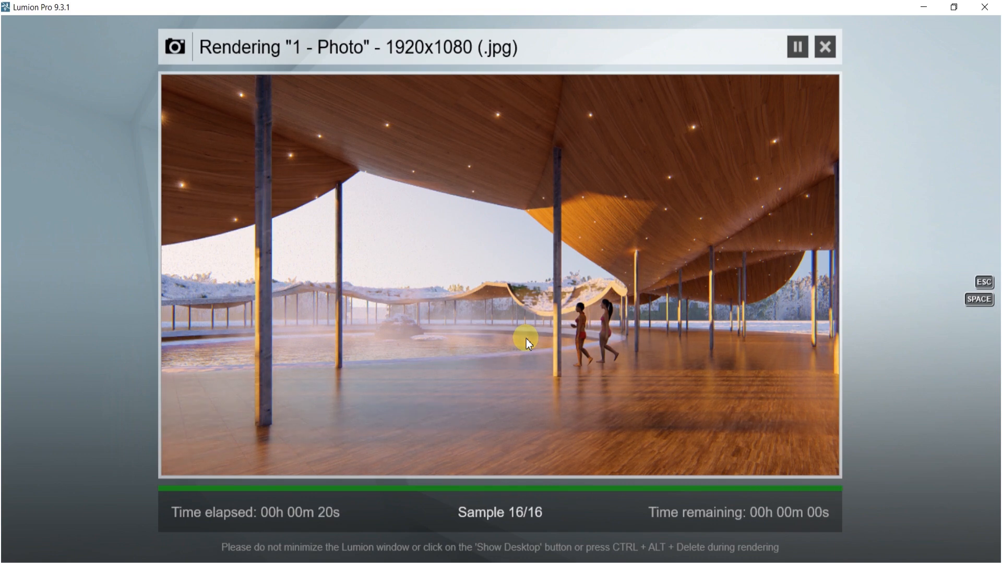
left_click(734, 456)
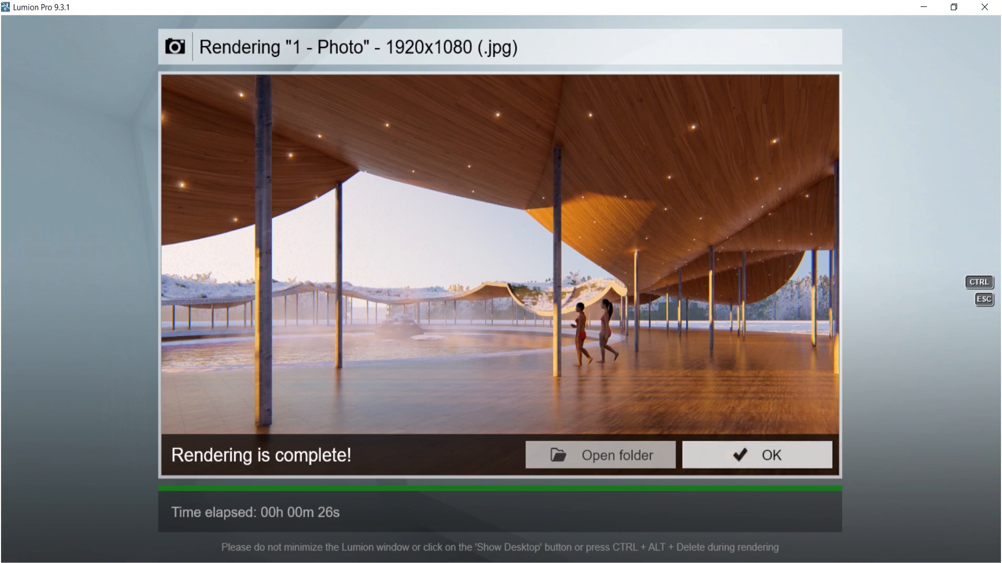